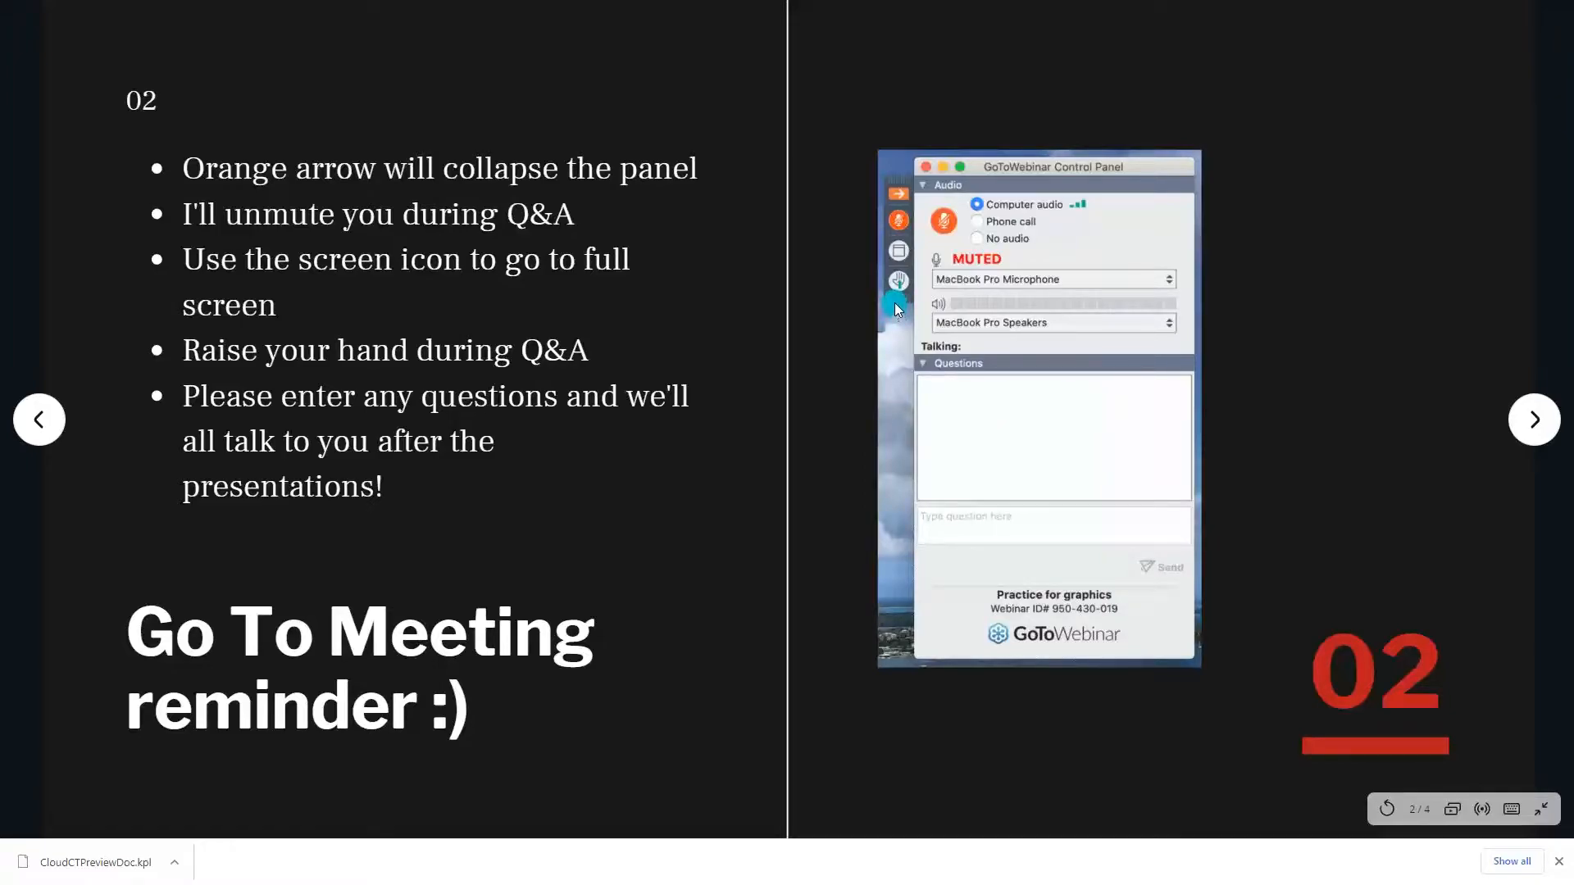
Advance the Google Slides presentation from slide 2 to slide 3, 'Our Team today'.
click(1535, 421)
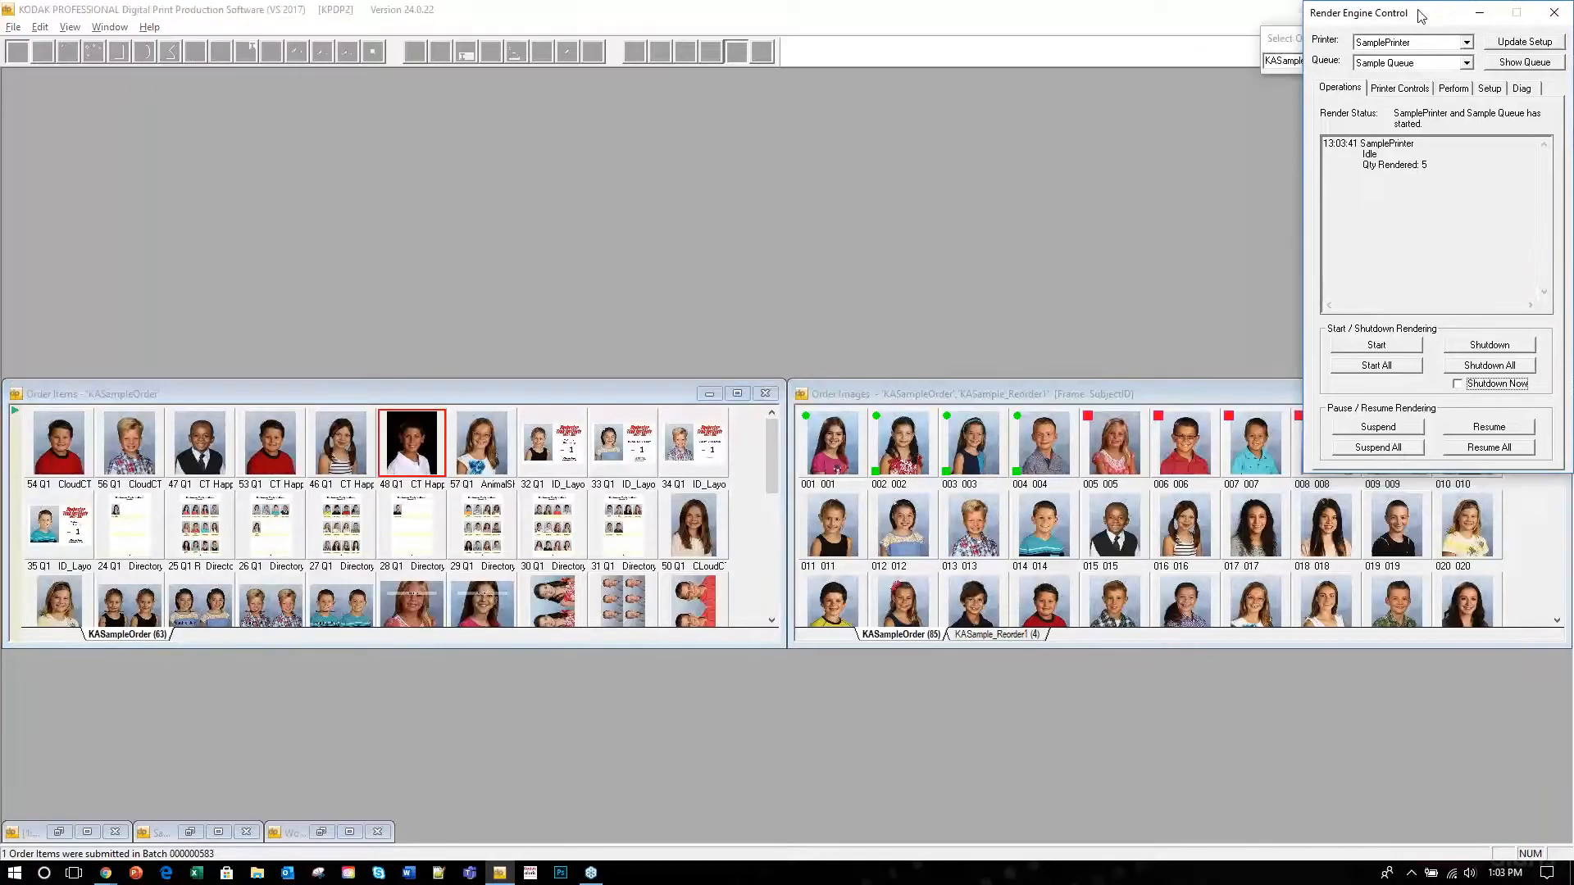
drag(1421, 15, 1418, 20)
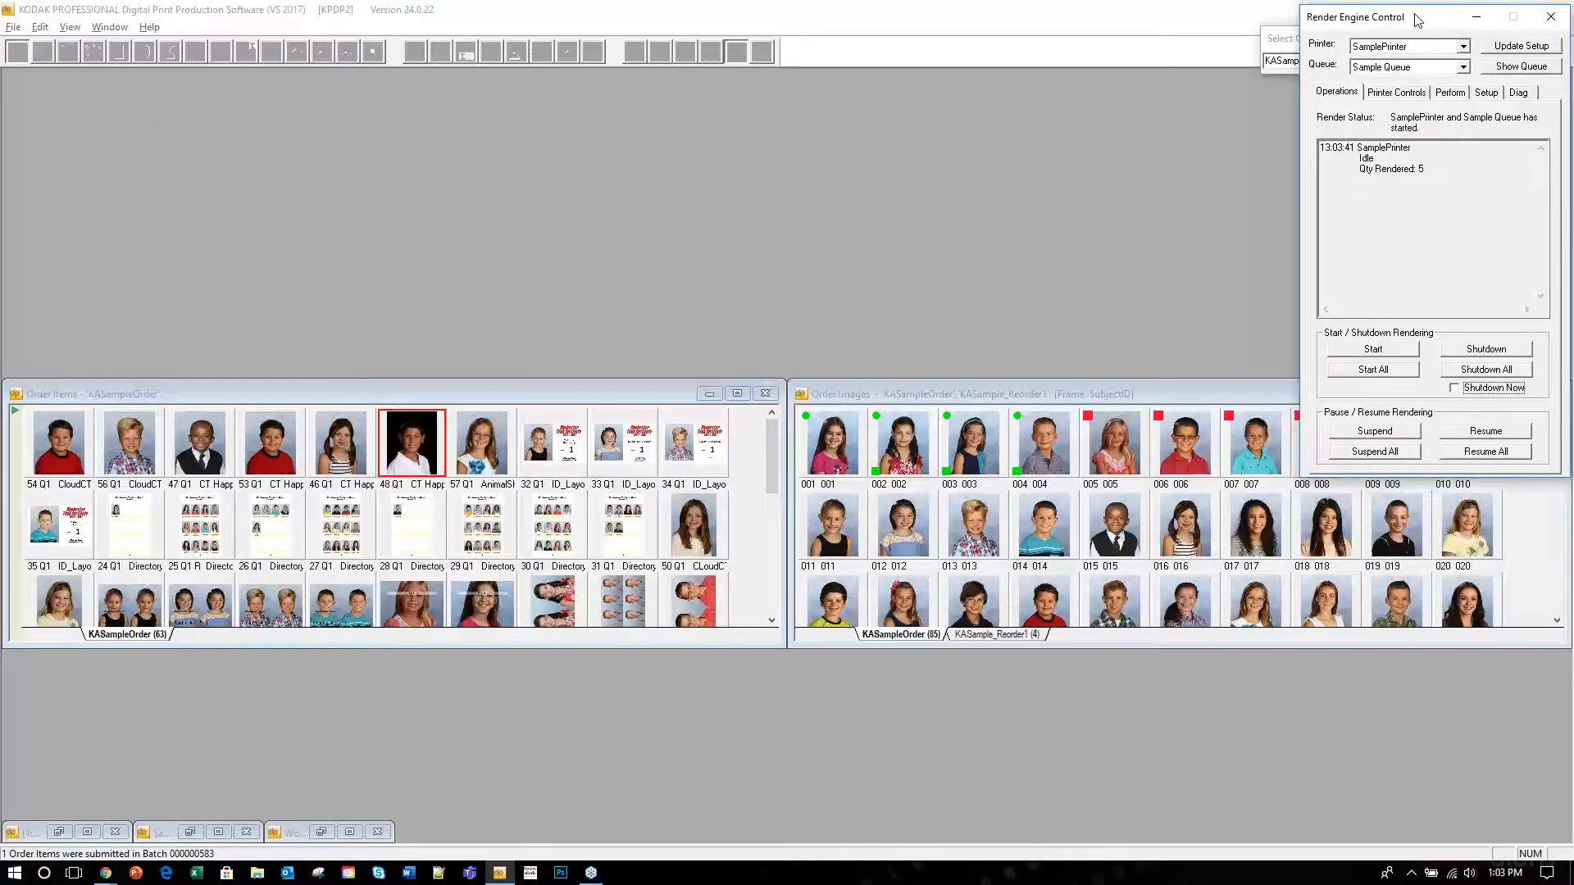
Open DP2 Help > Contents and display the What's New in v24.0.20 topic.
click(223, 11)
click(150, 30)
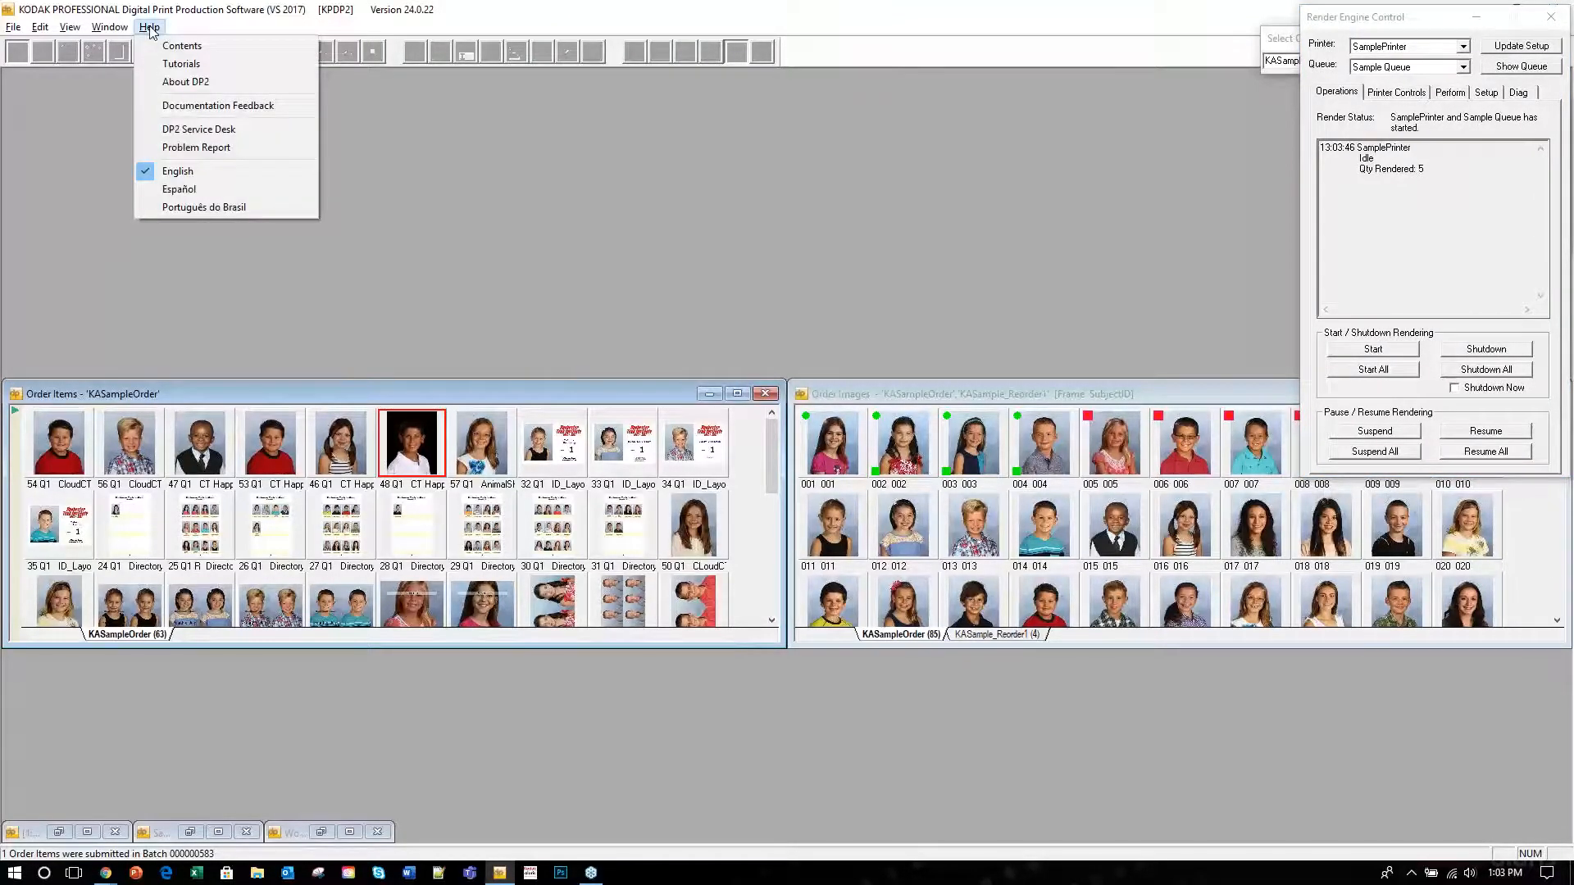
click(195, 50)
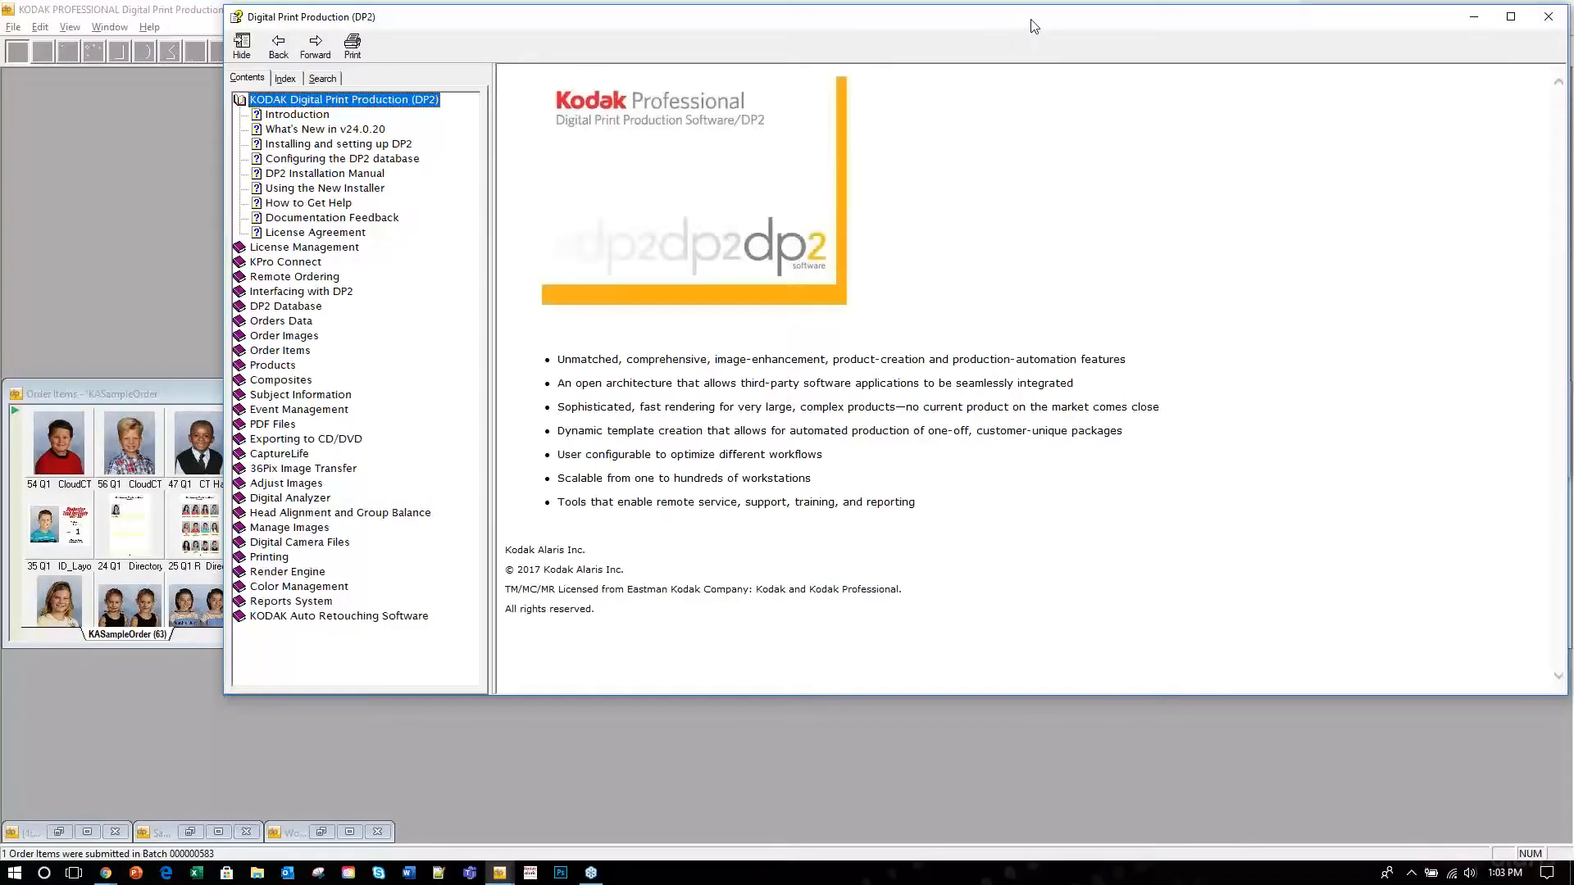
drag(1029, 26, 895, 40)
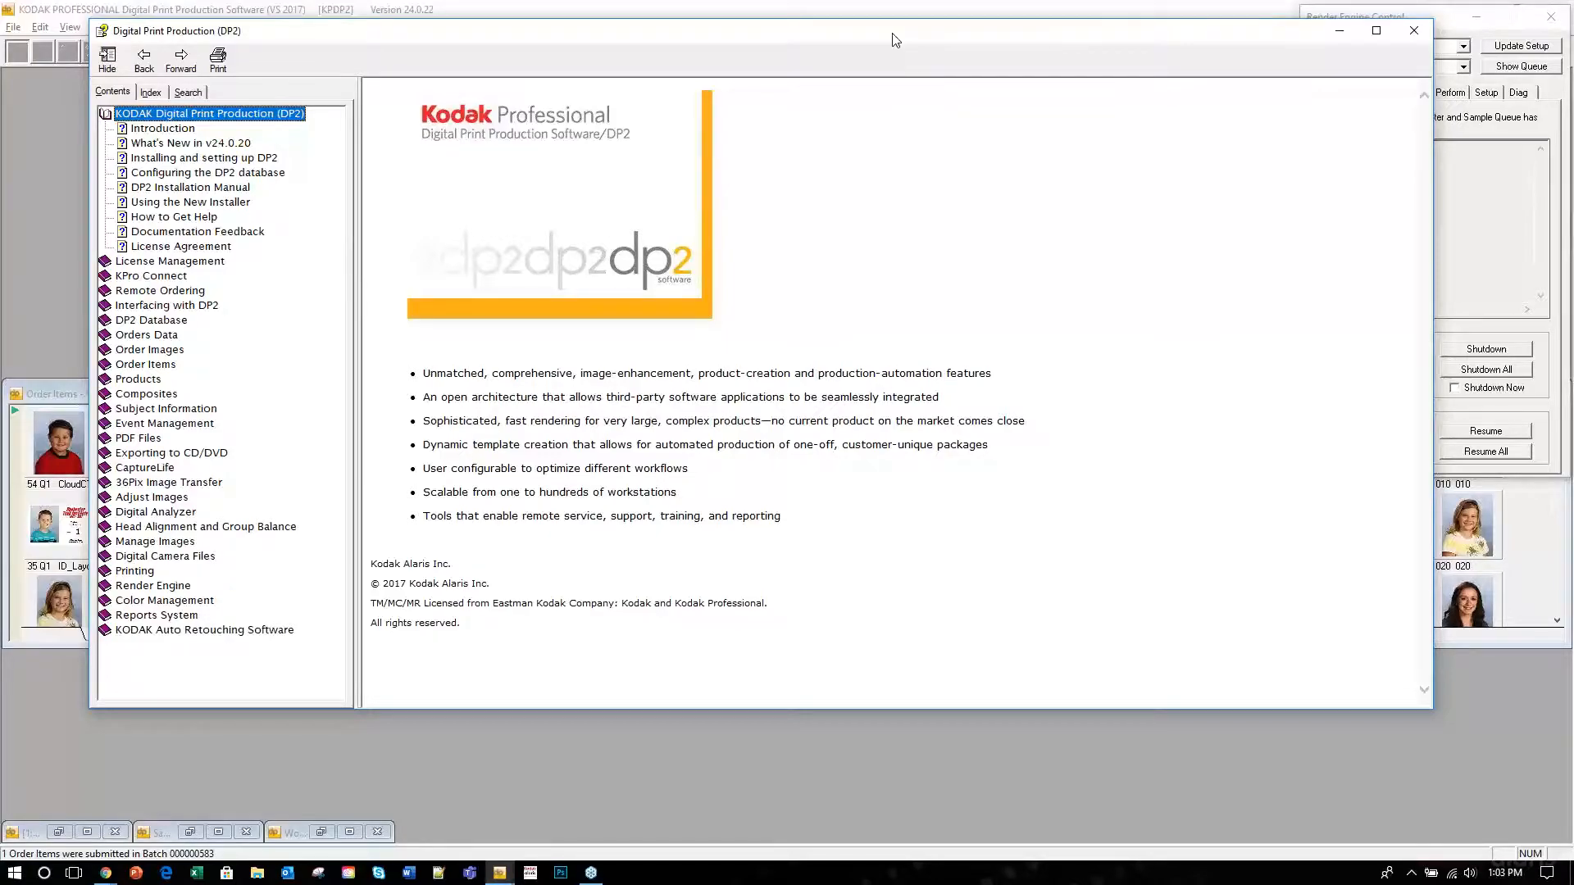
click(201, 145)
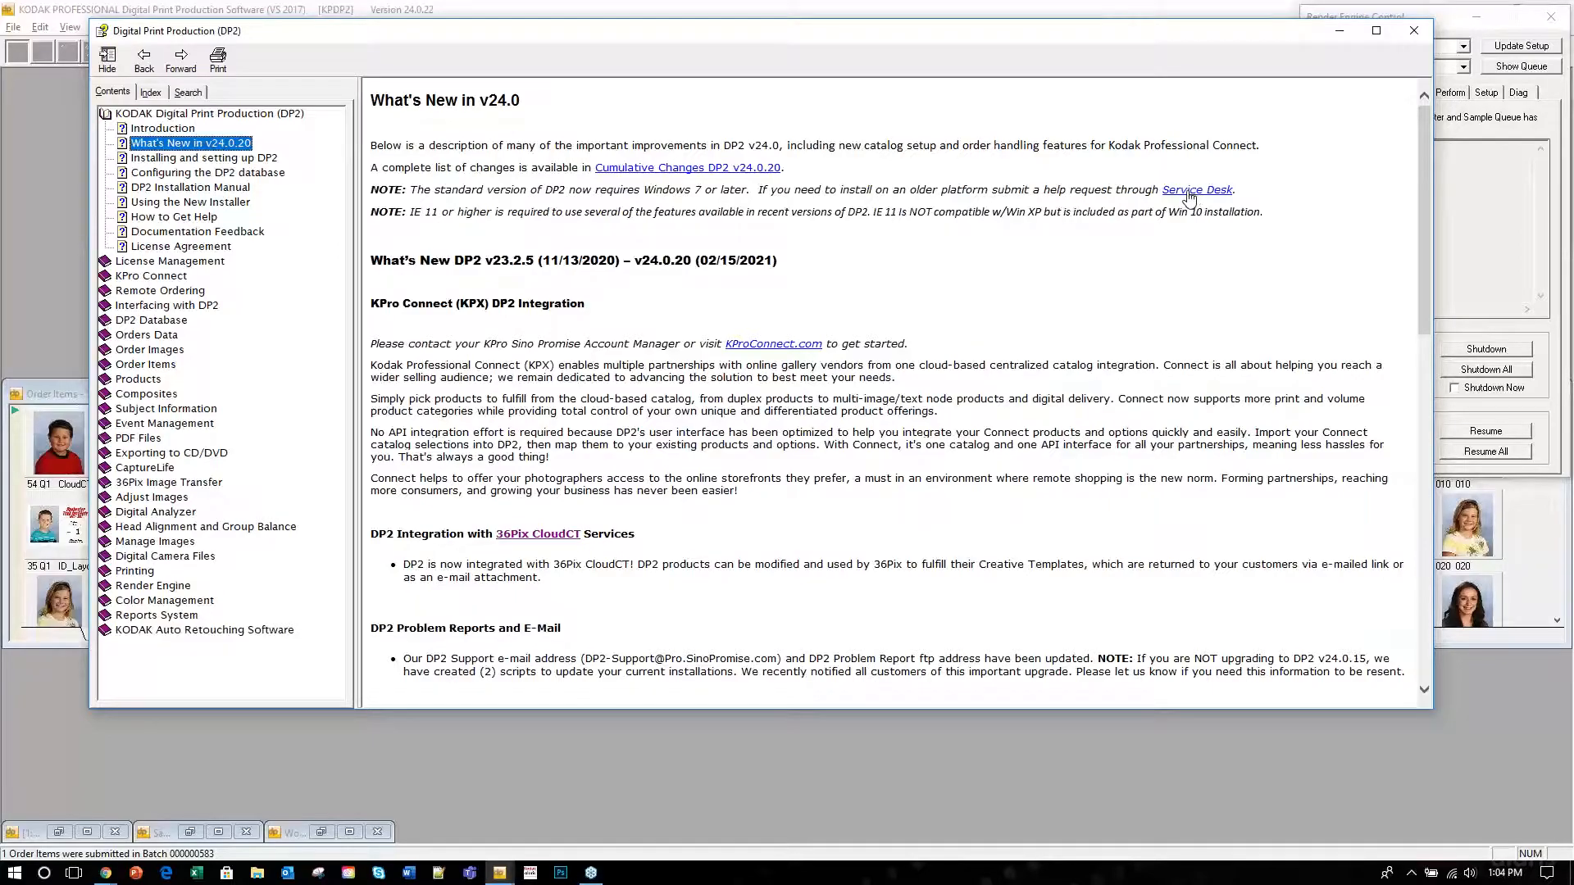
Open the DP2 Service Desk portal from the help link, then minimize Chrome.
click(1188, 193)
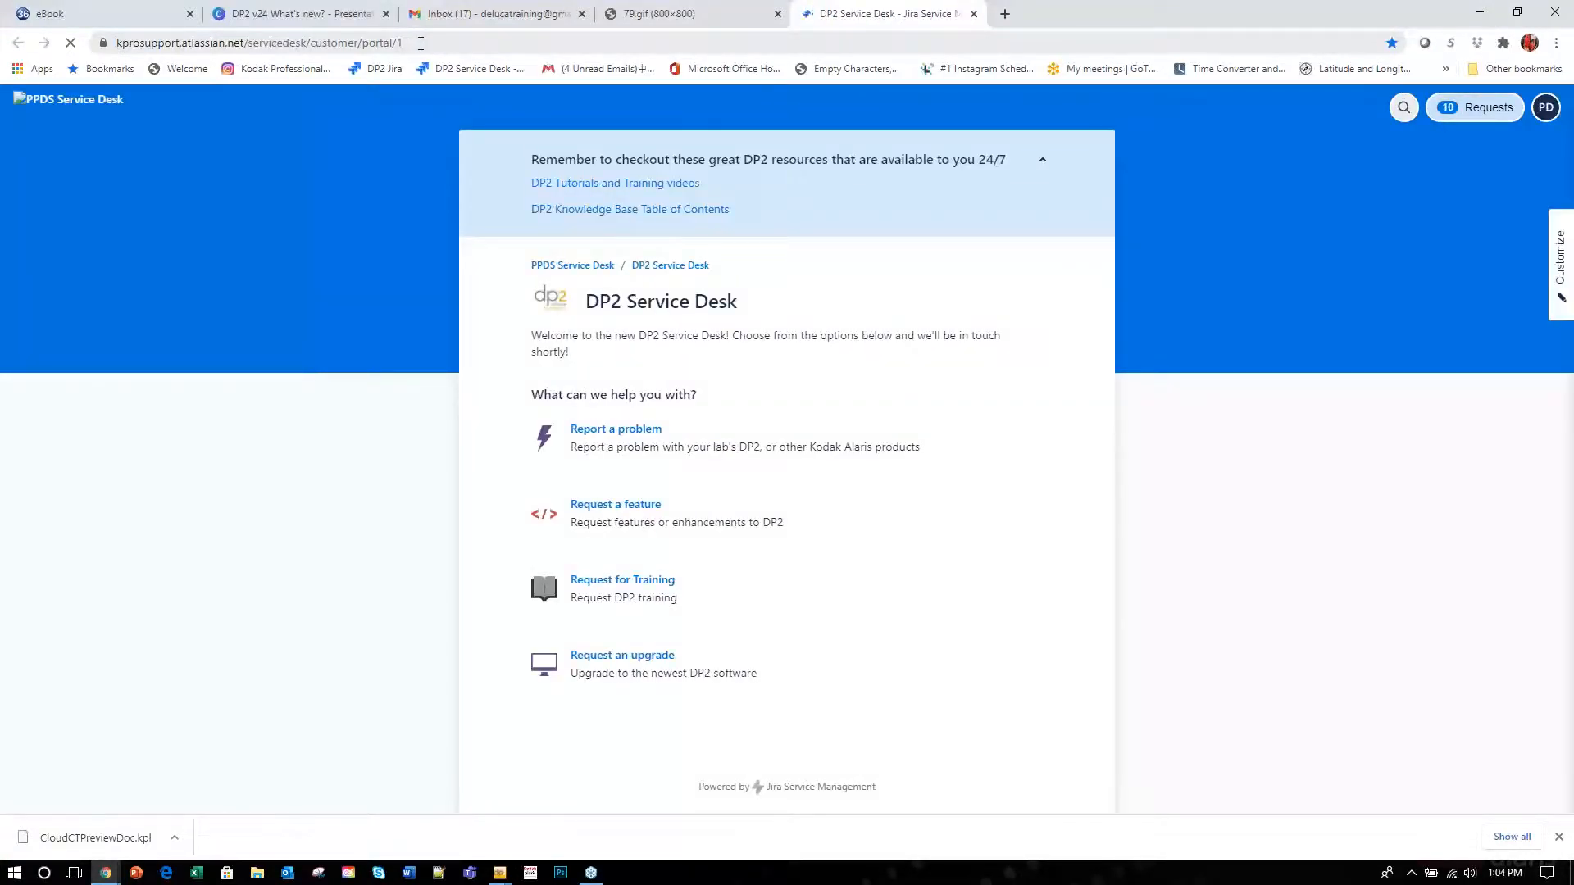
click(277, 43)
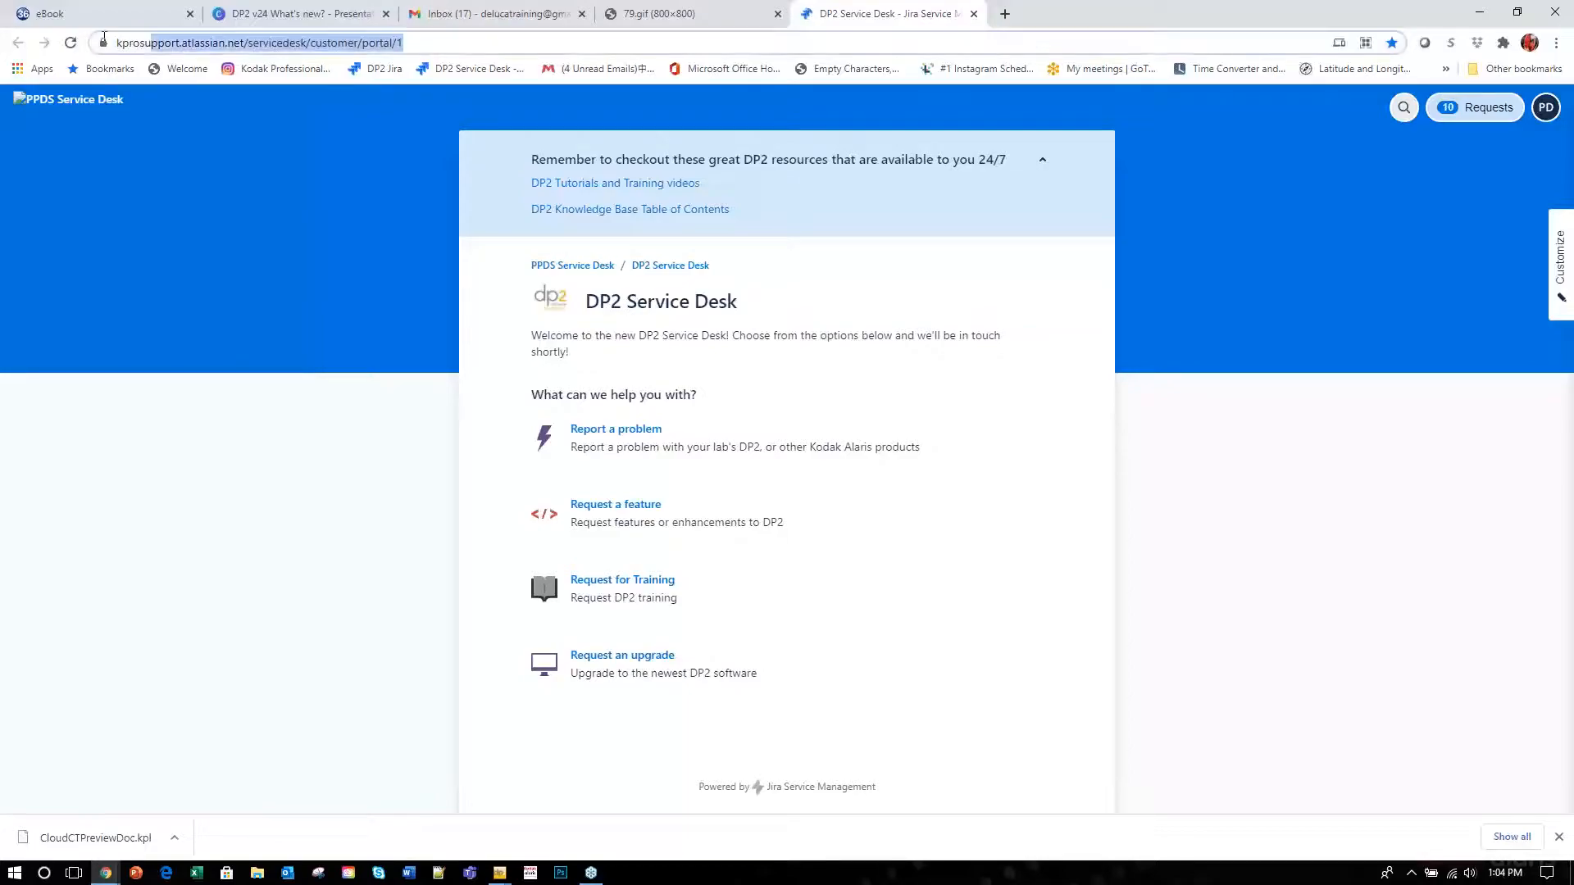
click(1486, 15)
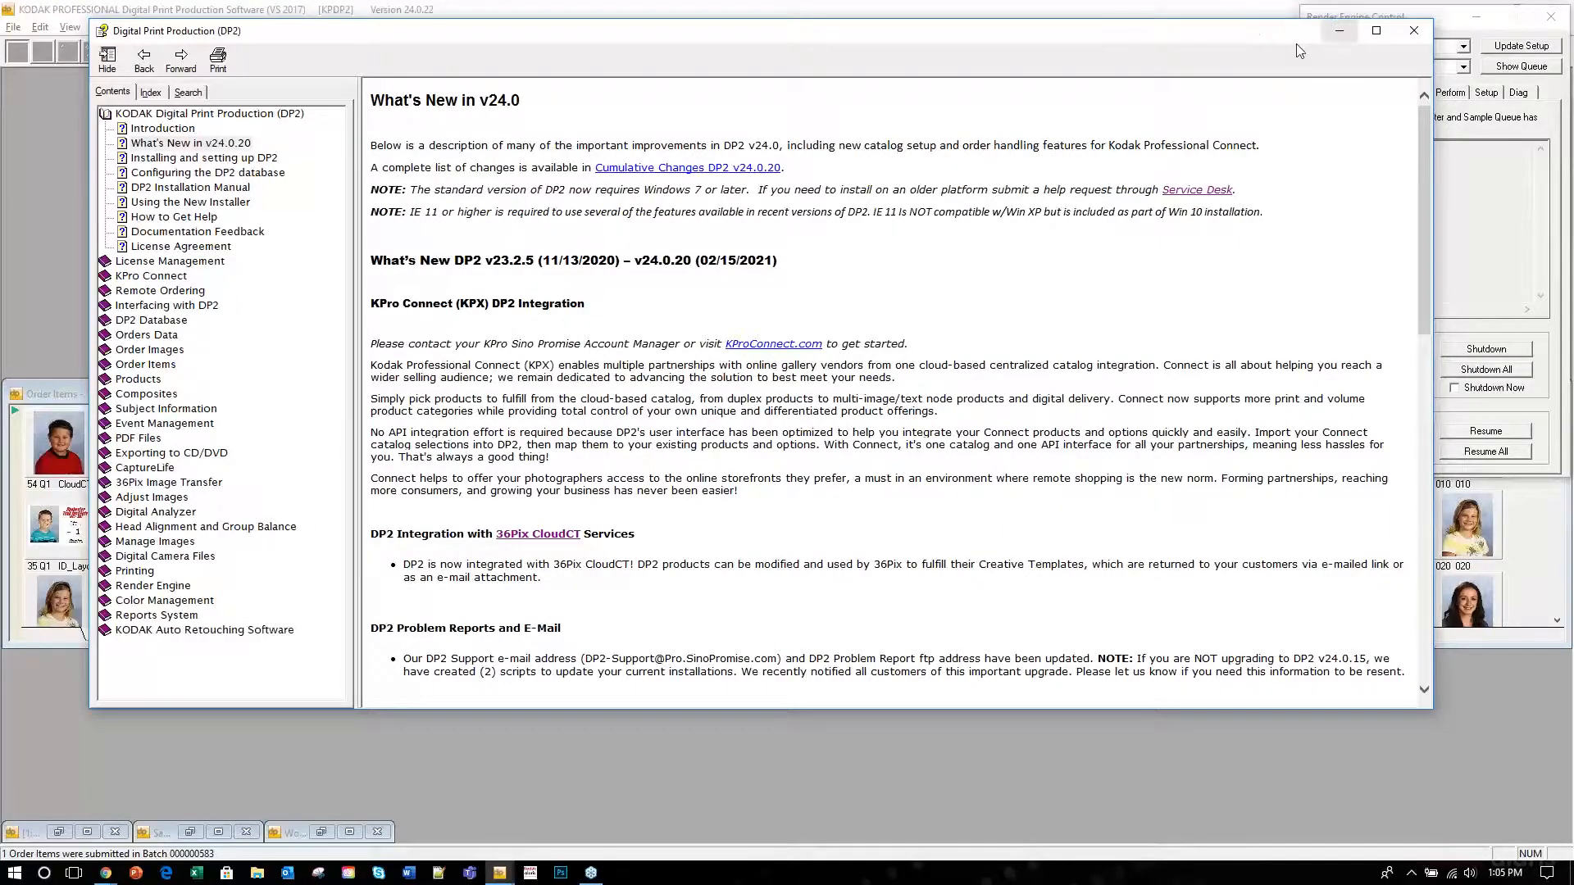
Move the DP2 Help window aside and close it.
drag(1240, 32, 1086, 59)
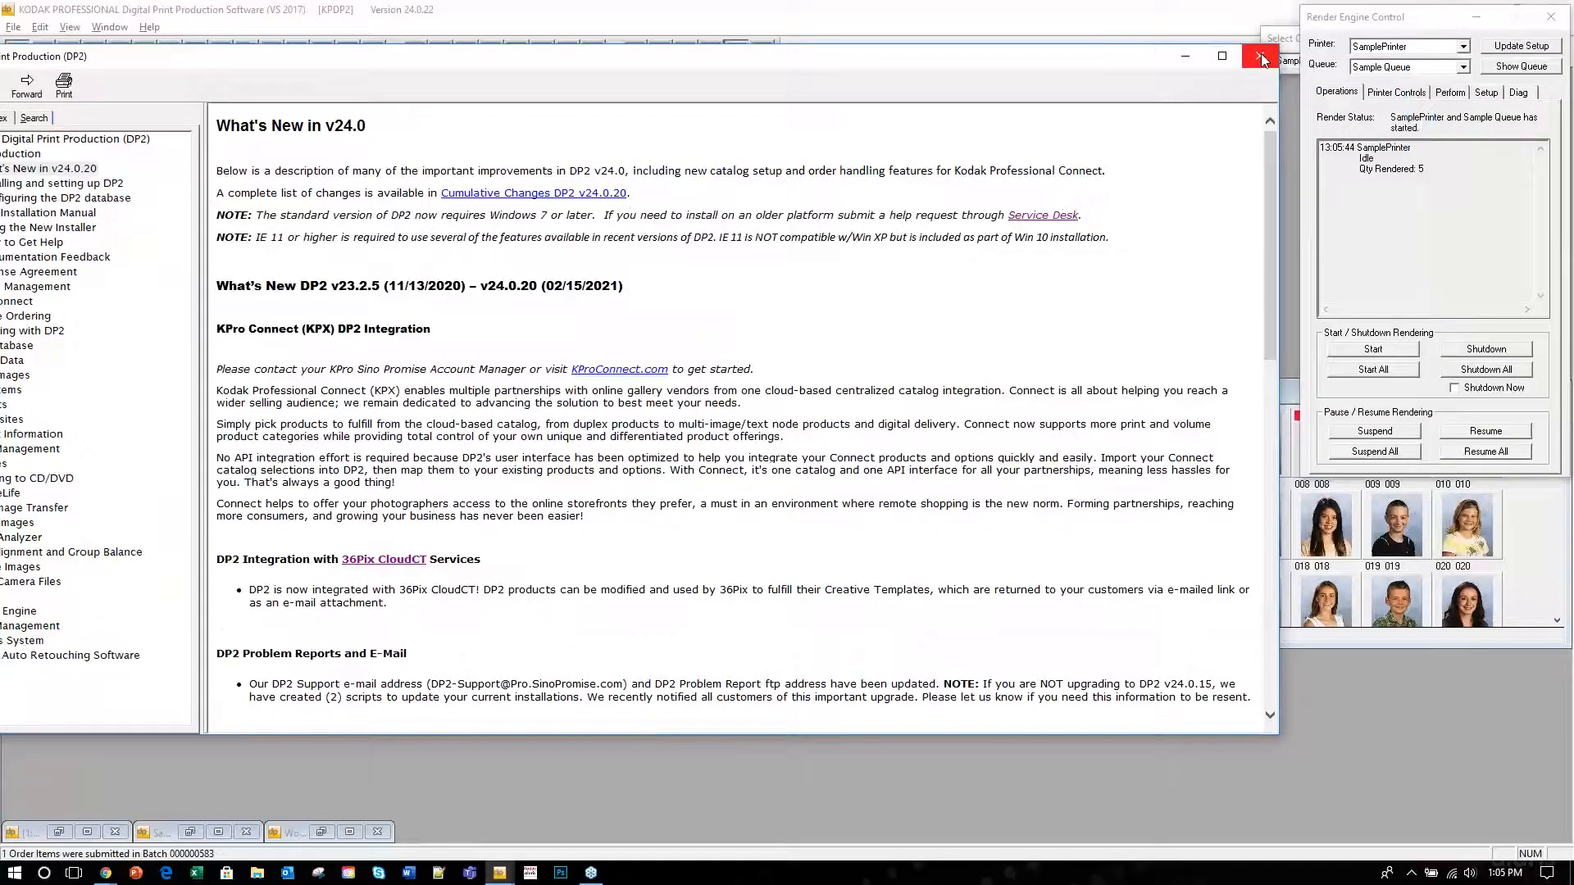
click(1260, 55)
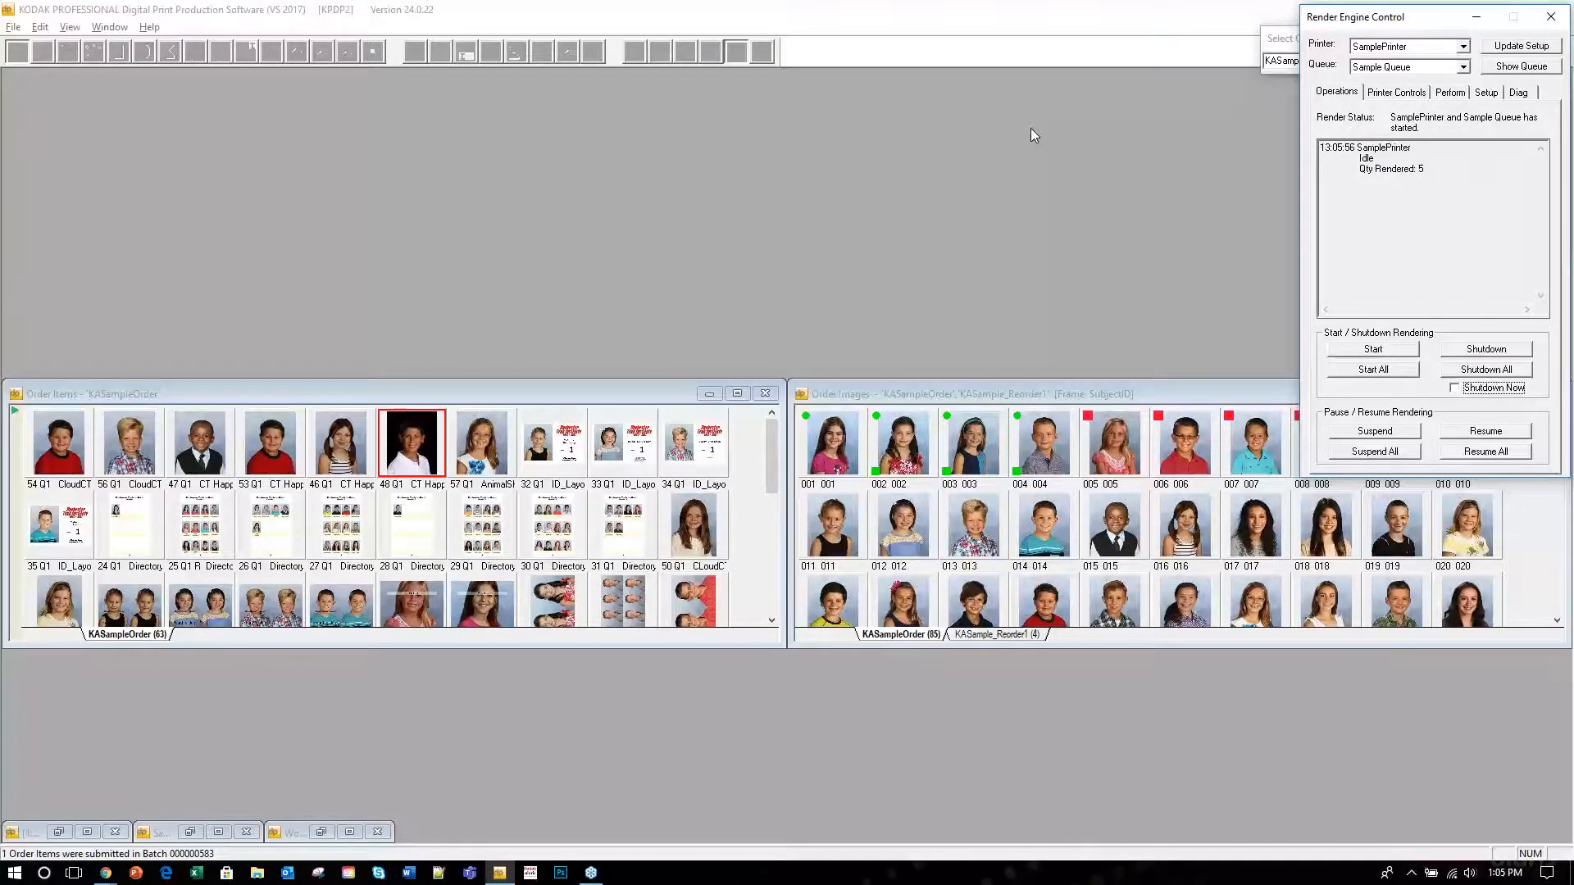
click(1301, 119)
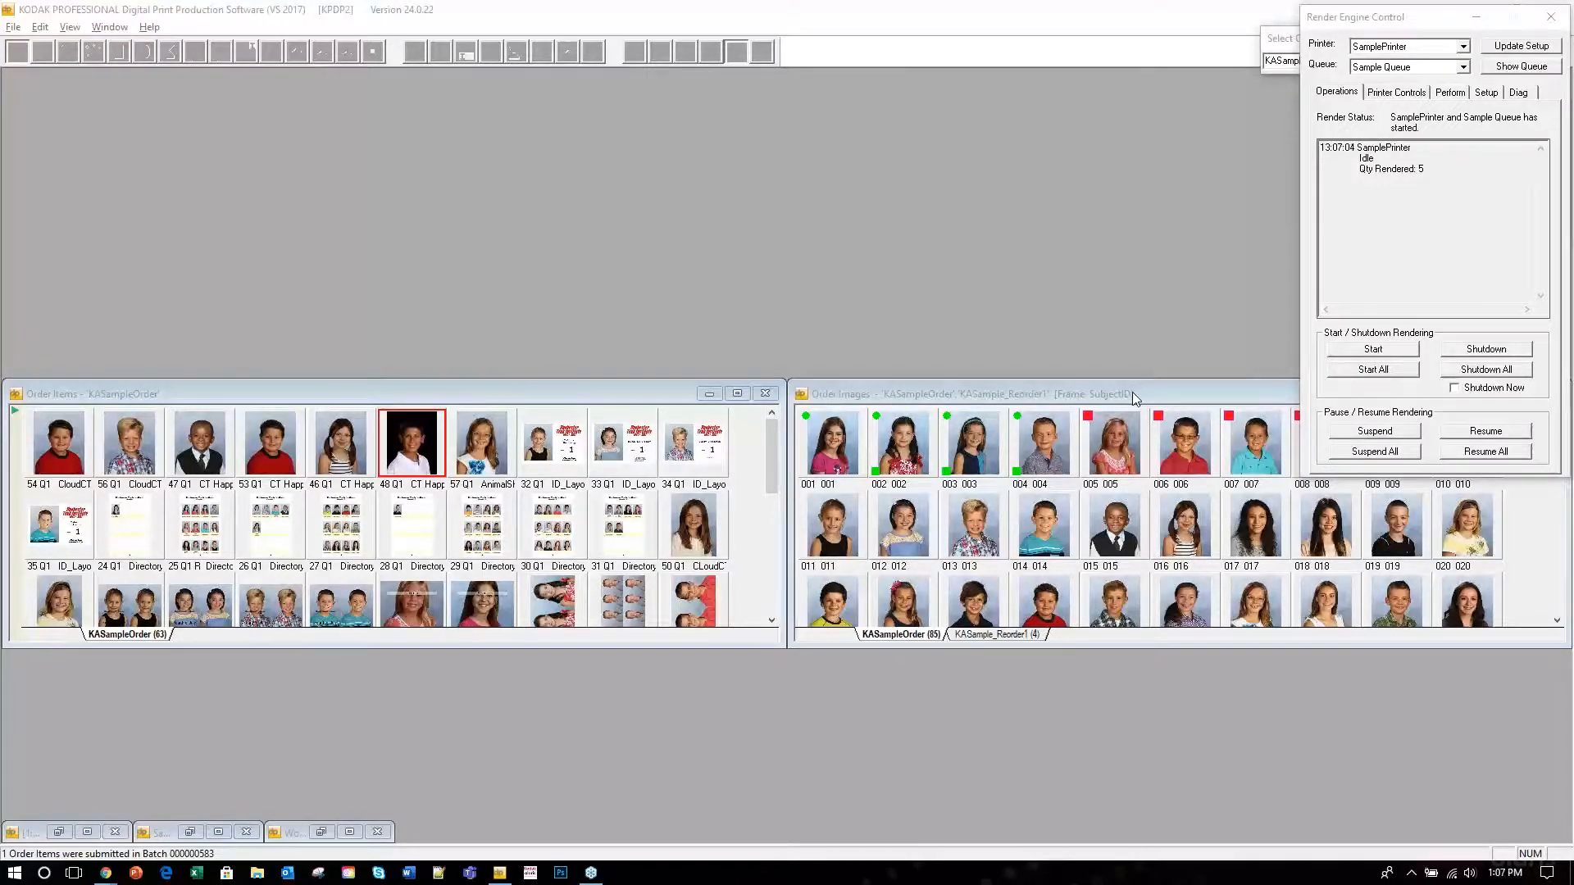
click(456, 395)
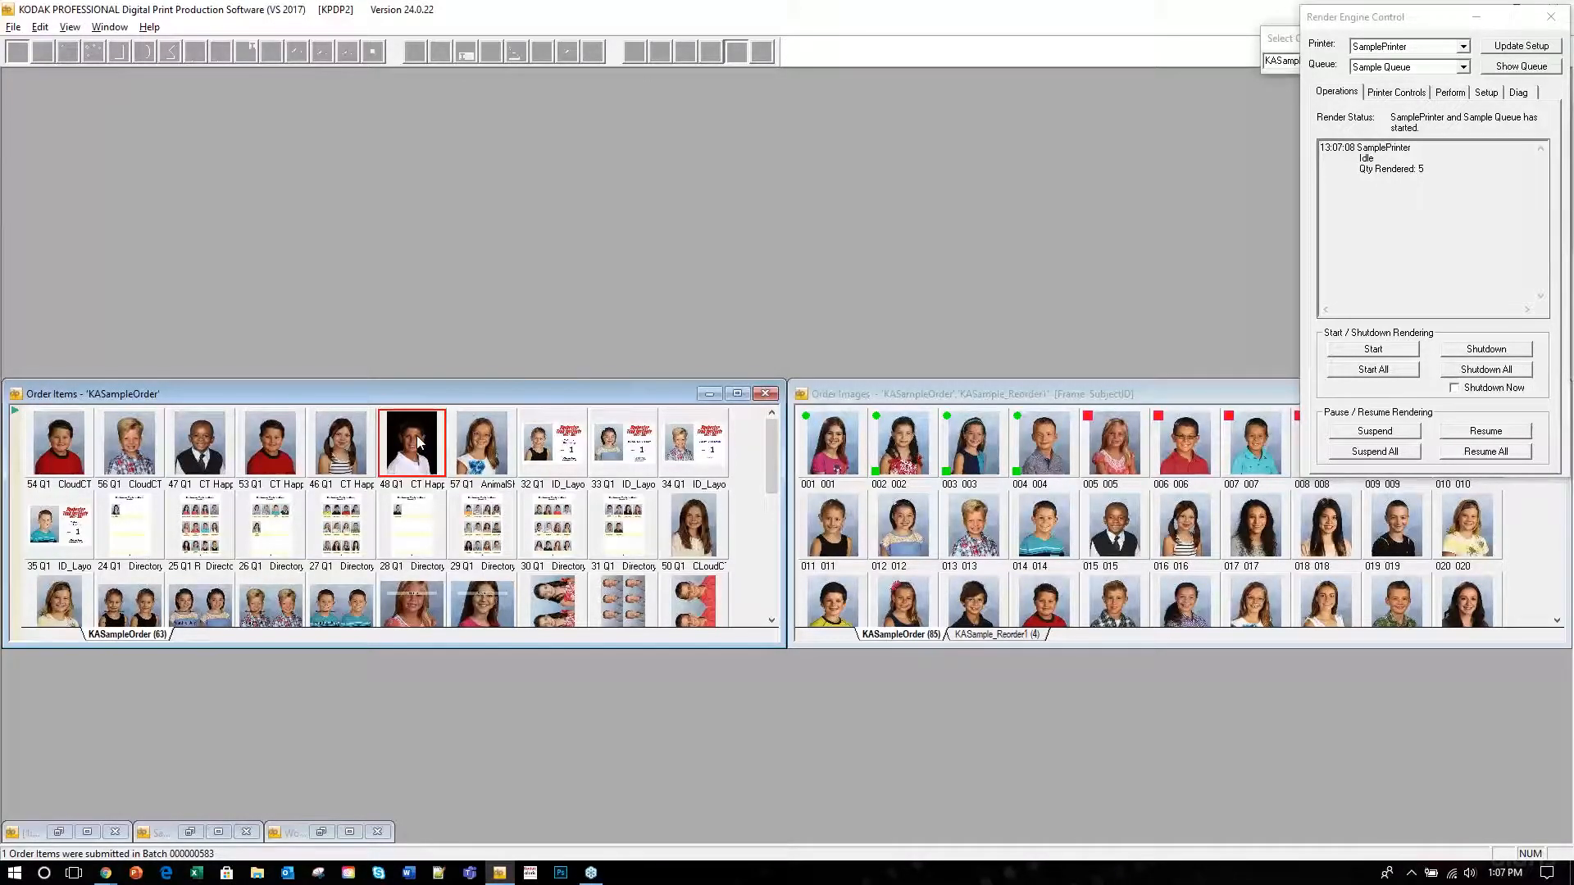
right_click(409, 433)
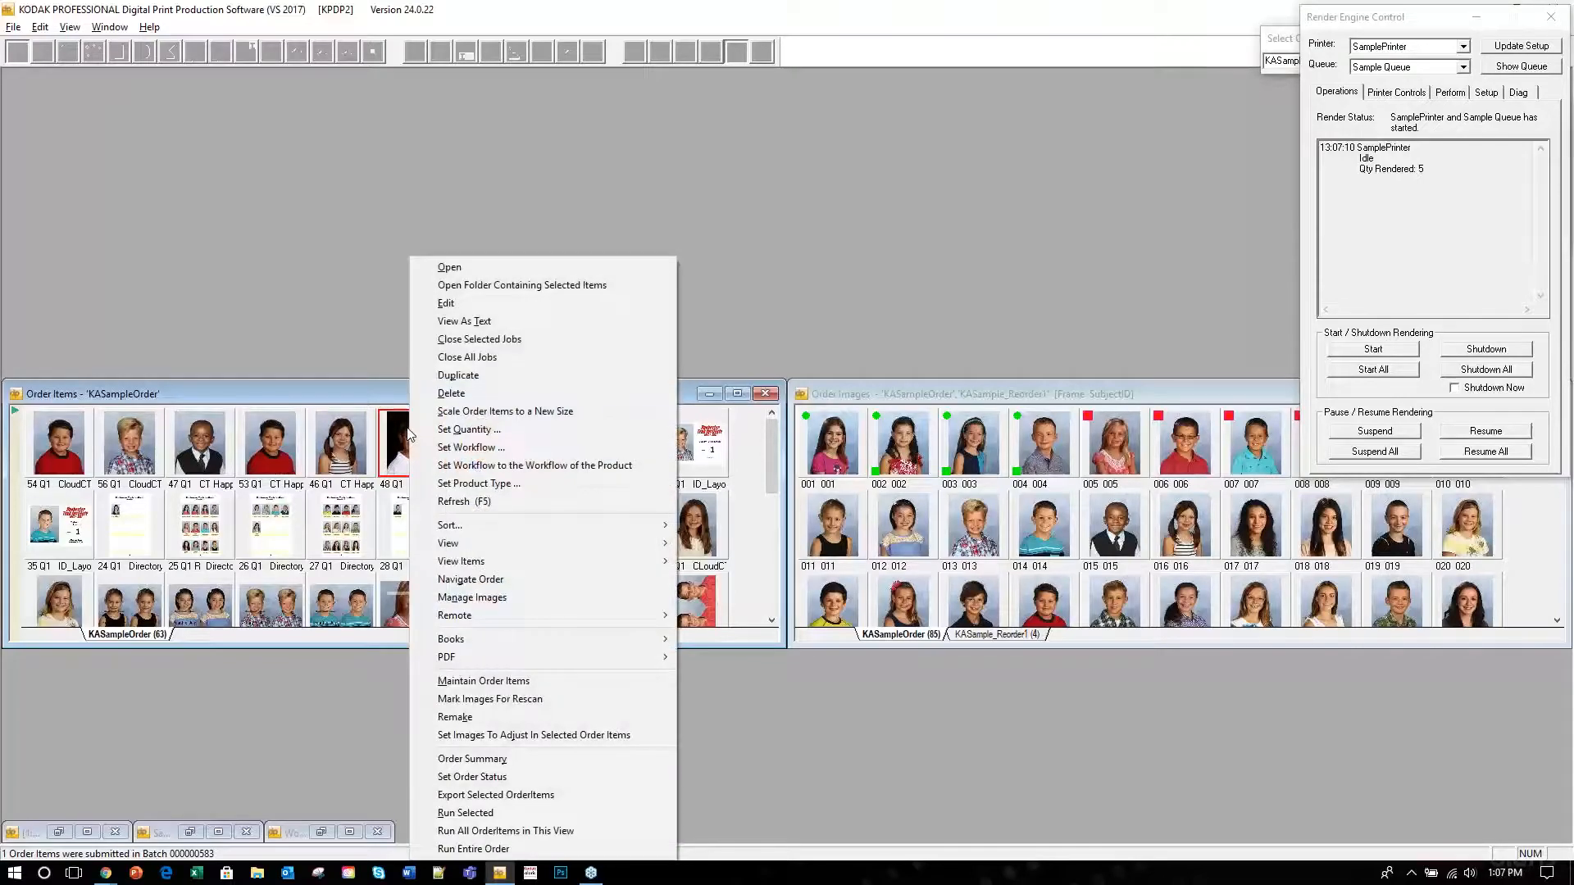
mouse_move(607, 527)
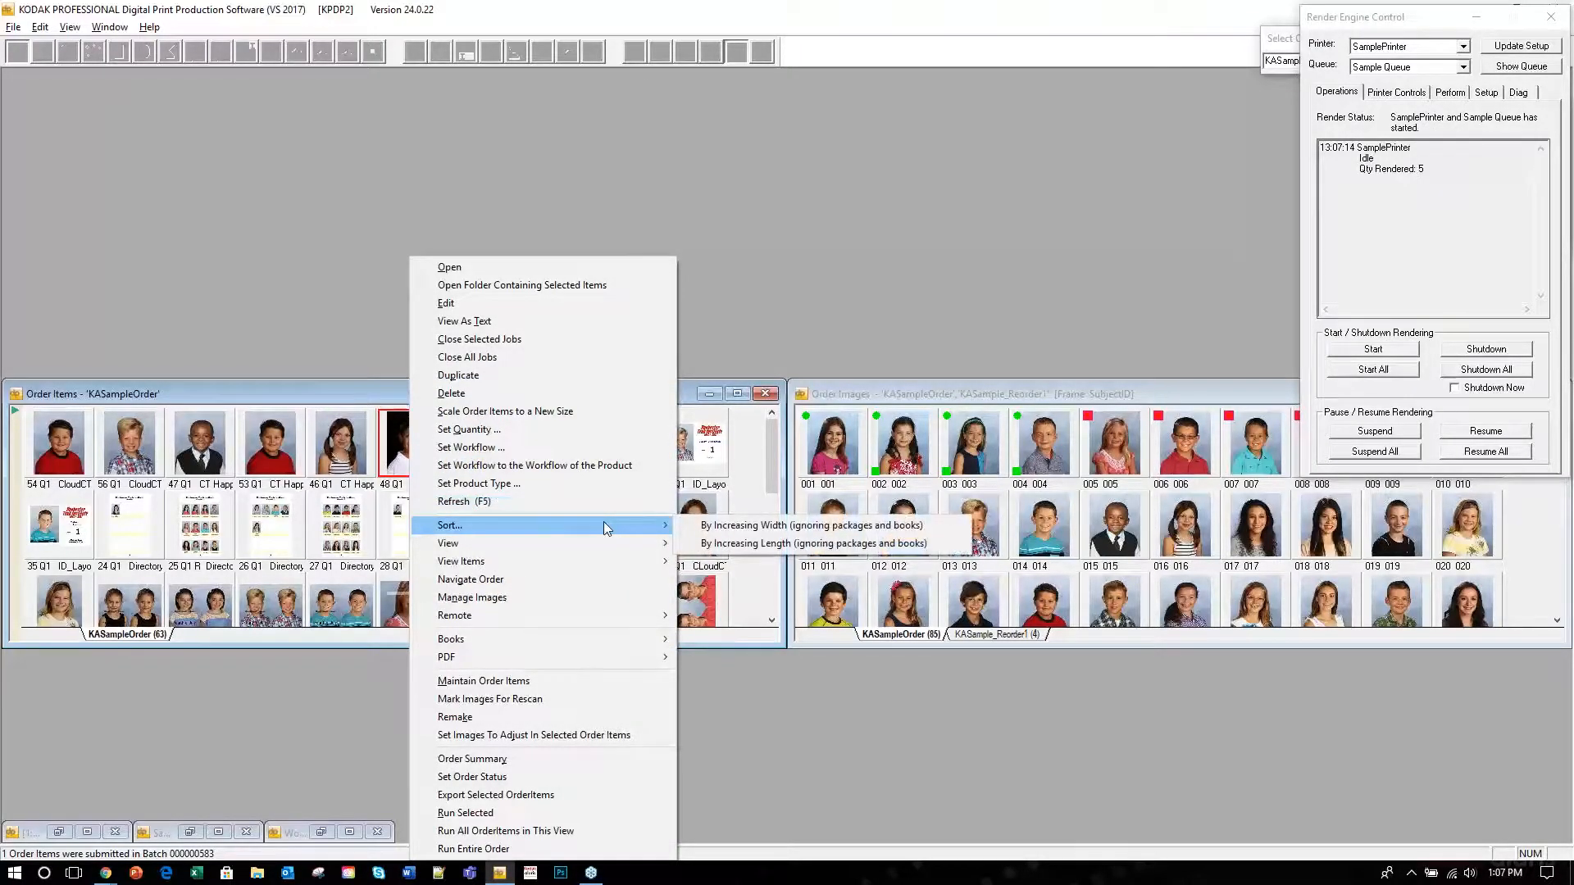
click(806, 535)
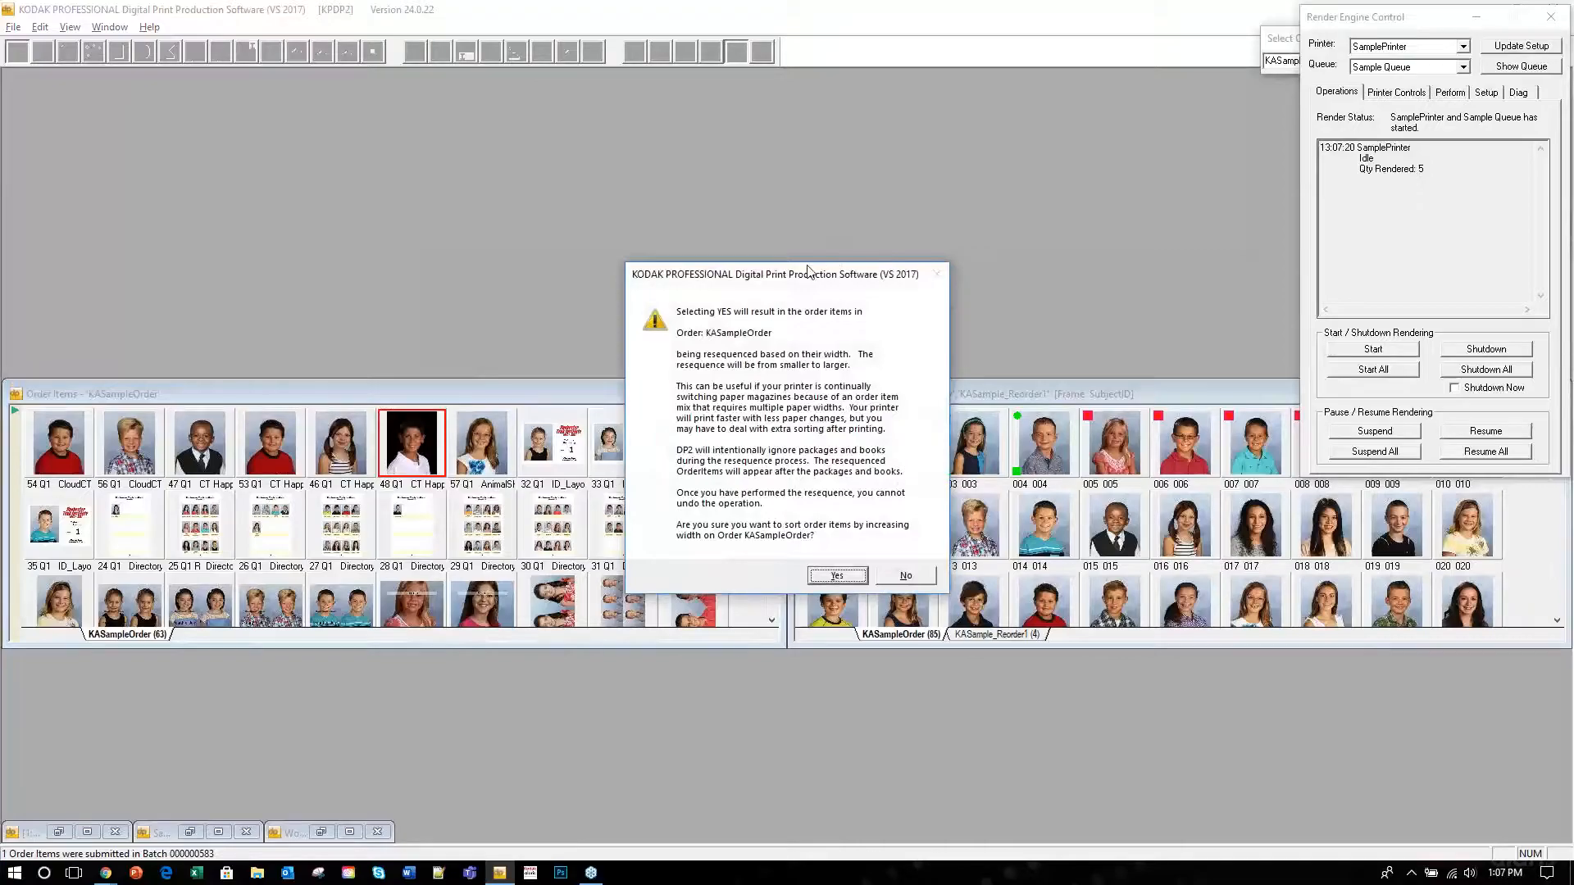
drag(777, 270, 548, 108)
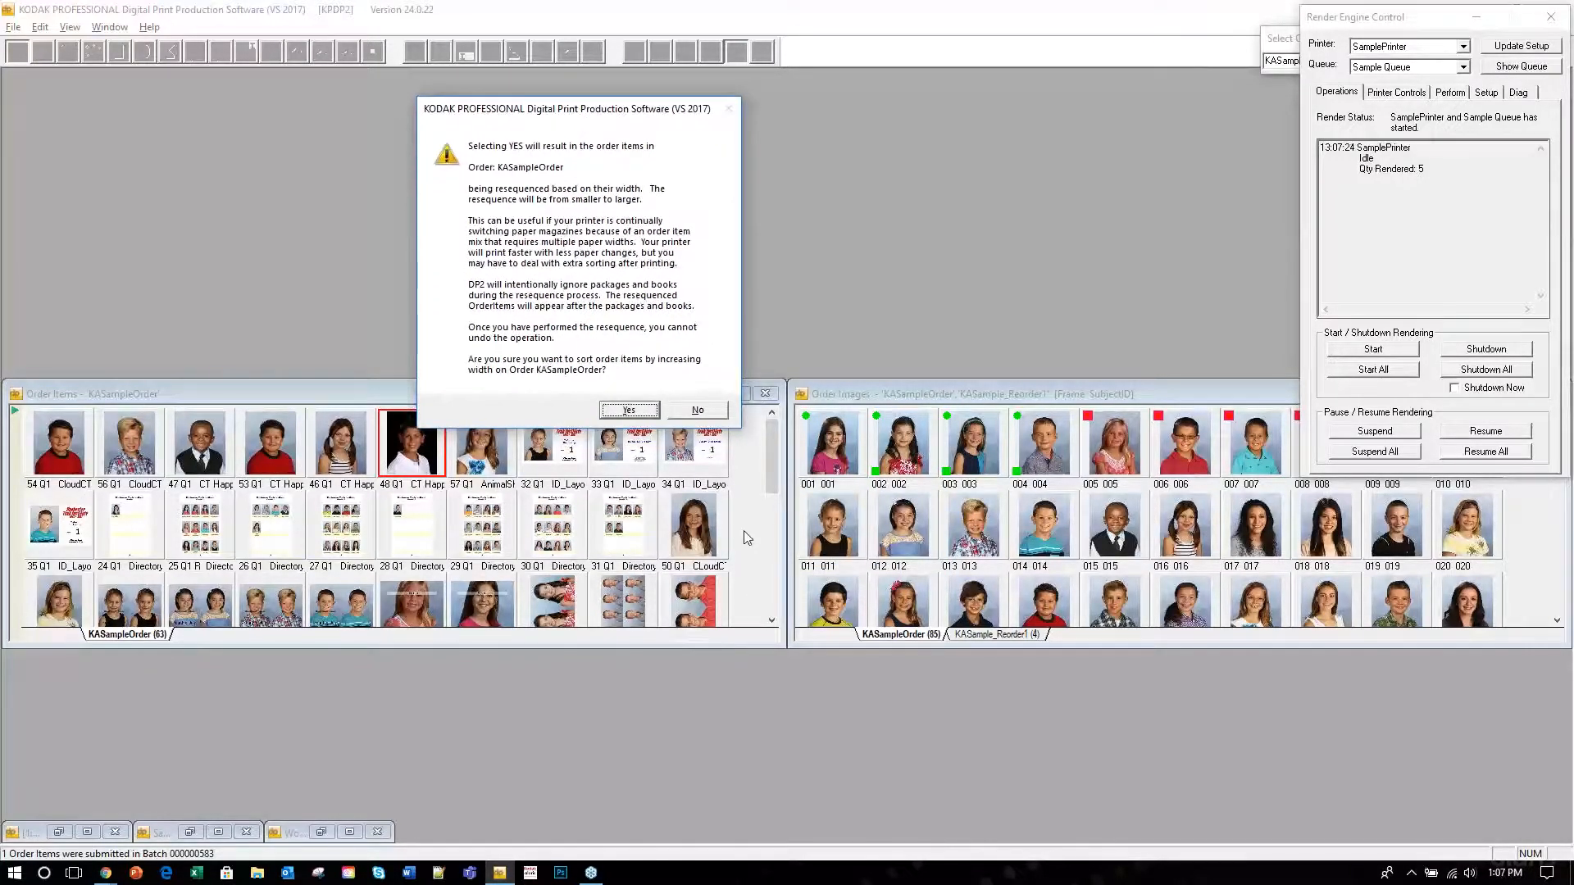
click(702, 412)
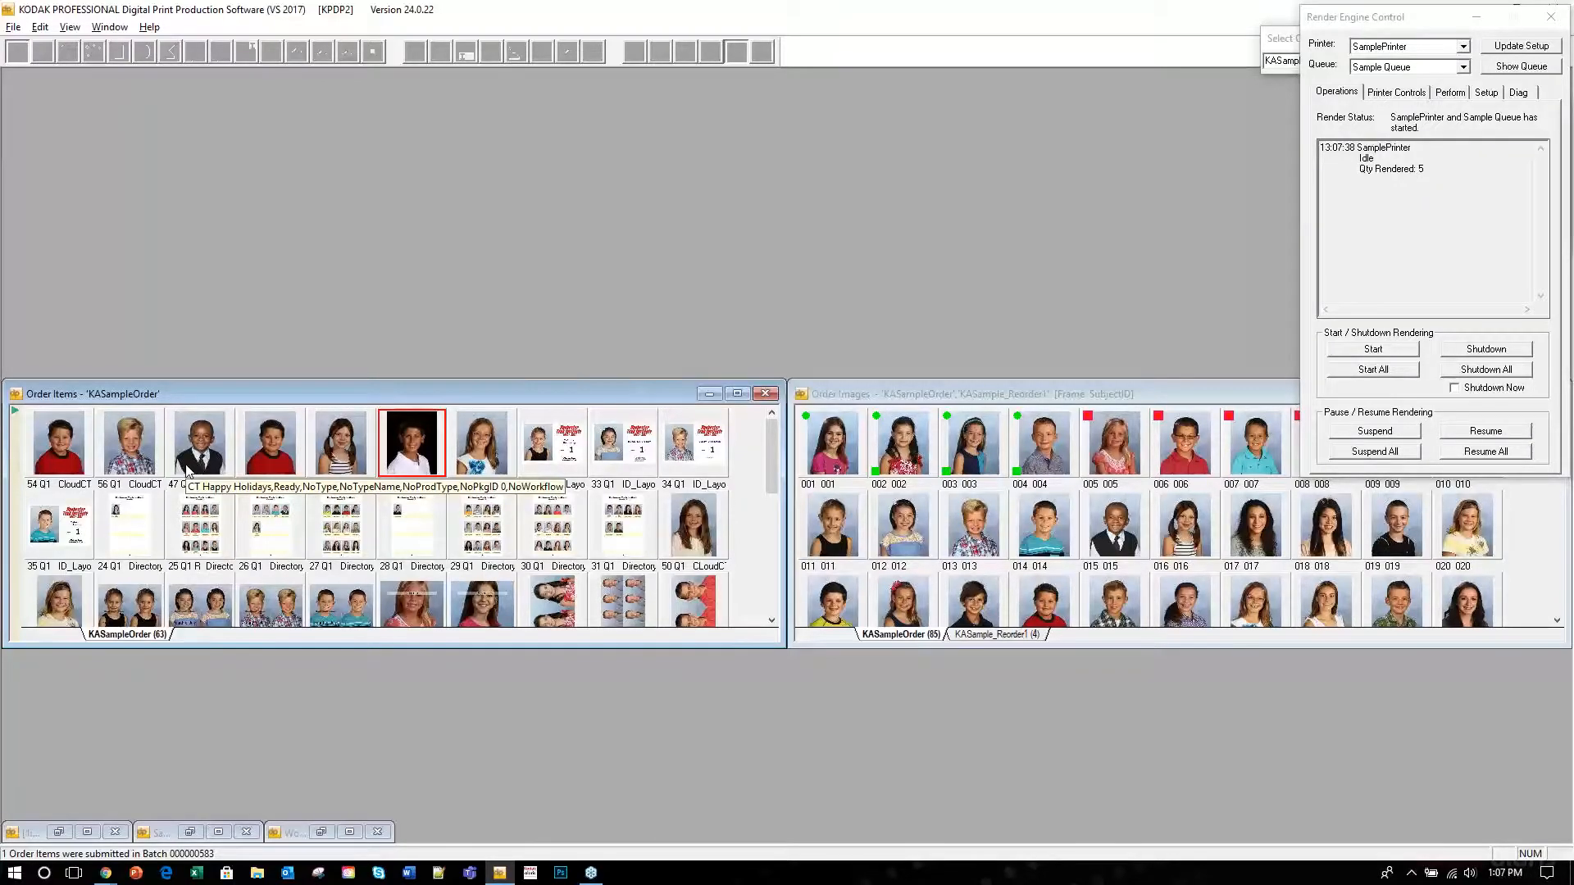
mouse_move(102, 421)
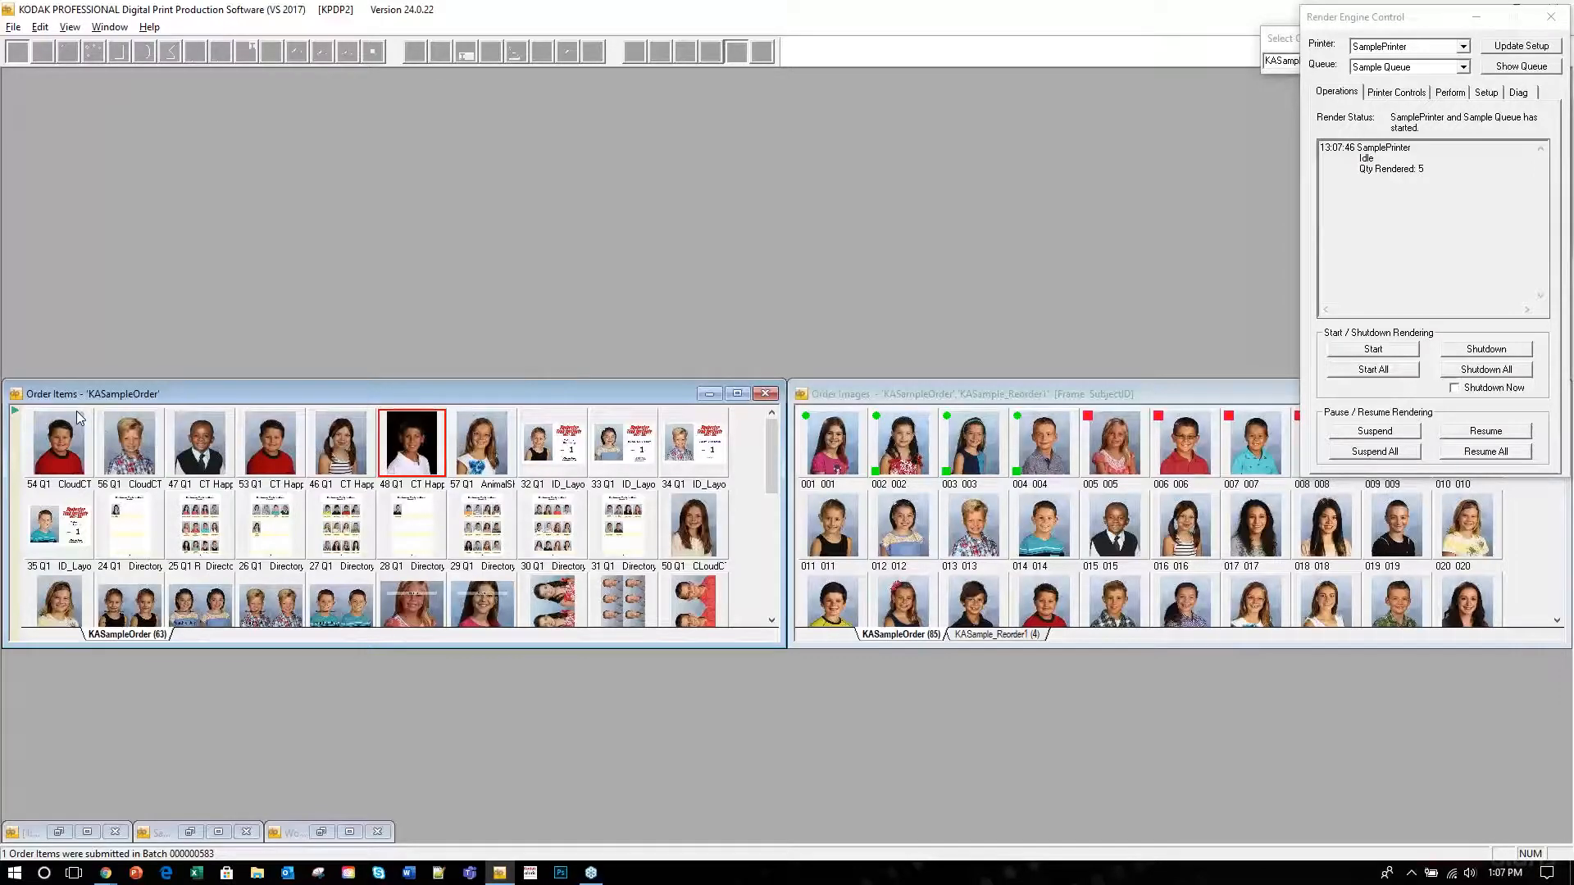
right_click(408, 448)
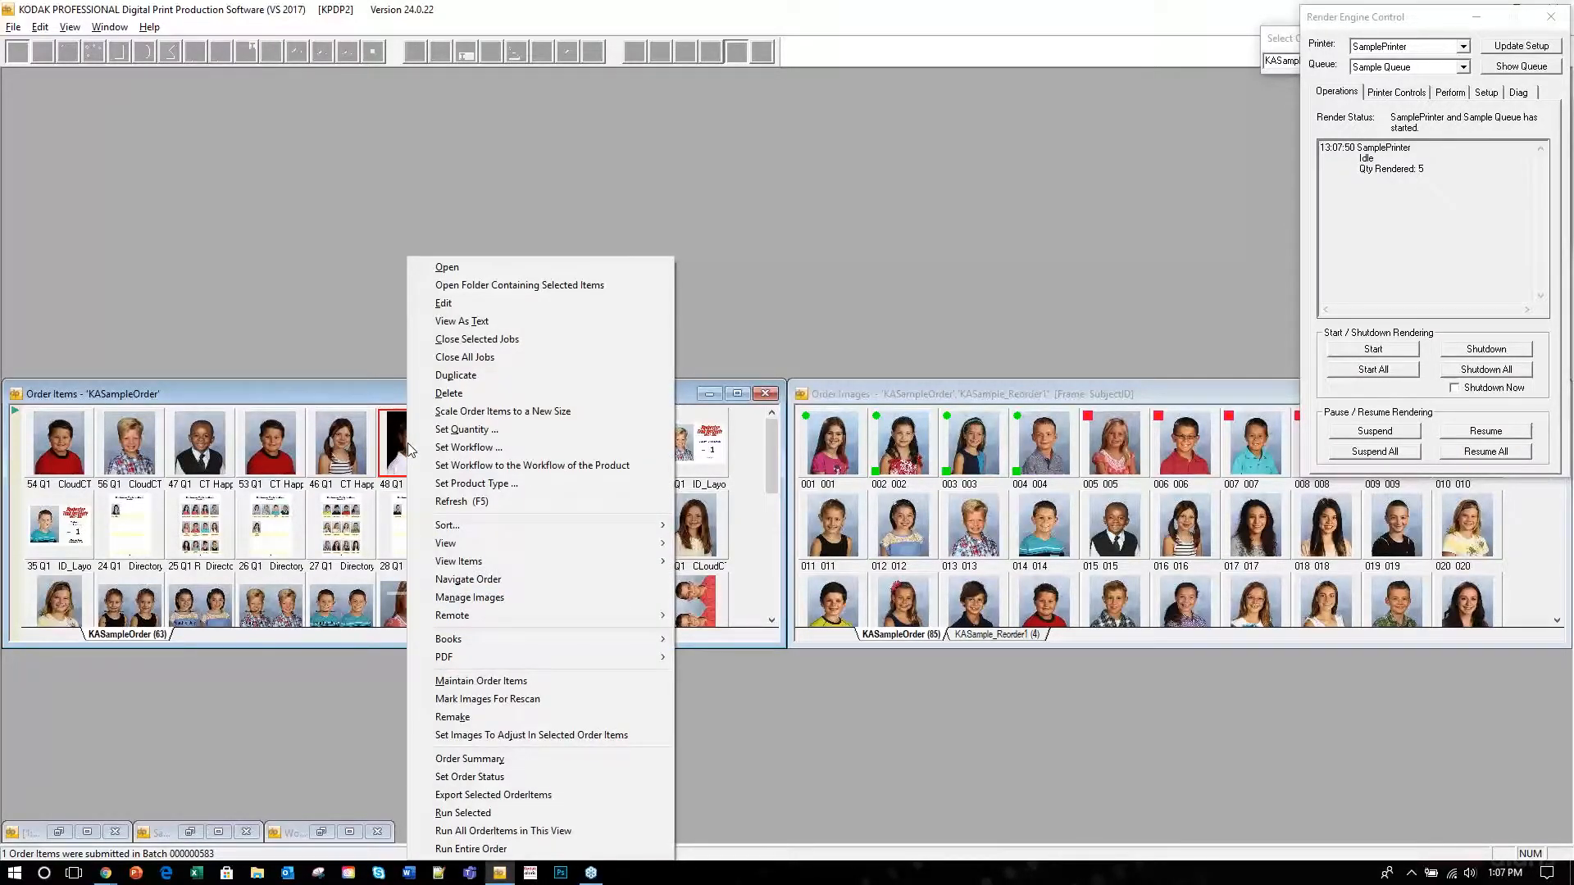
mouse_move(589, 638)
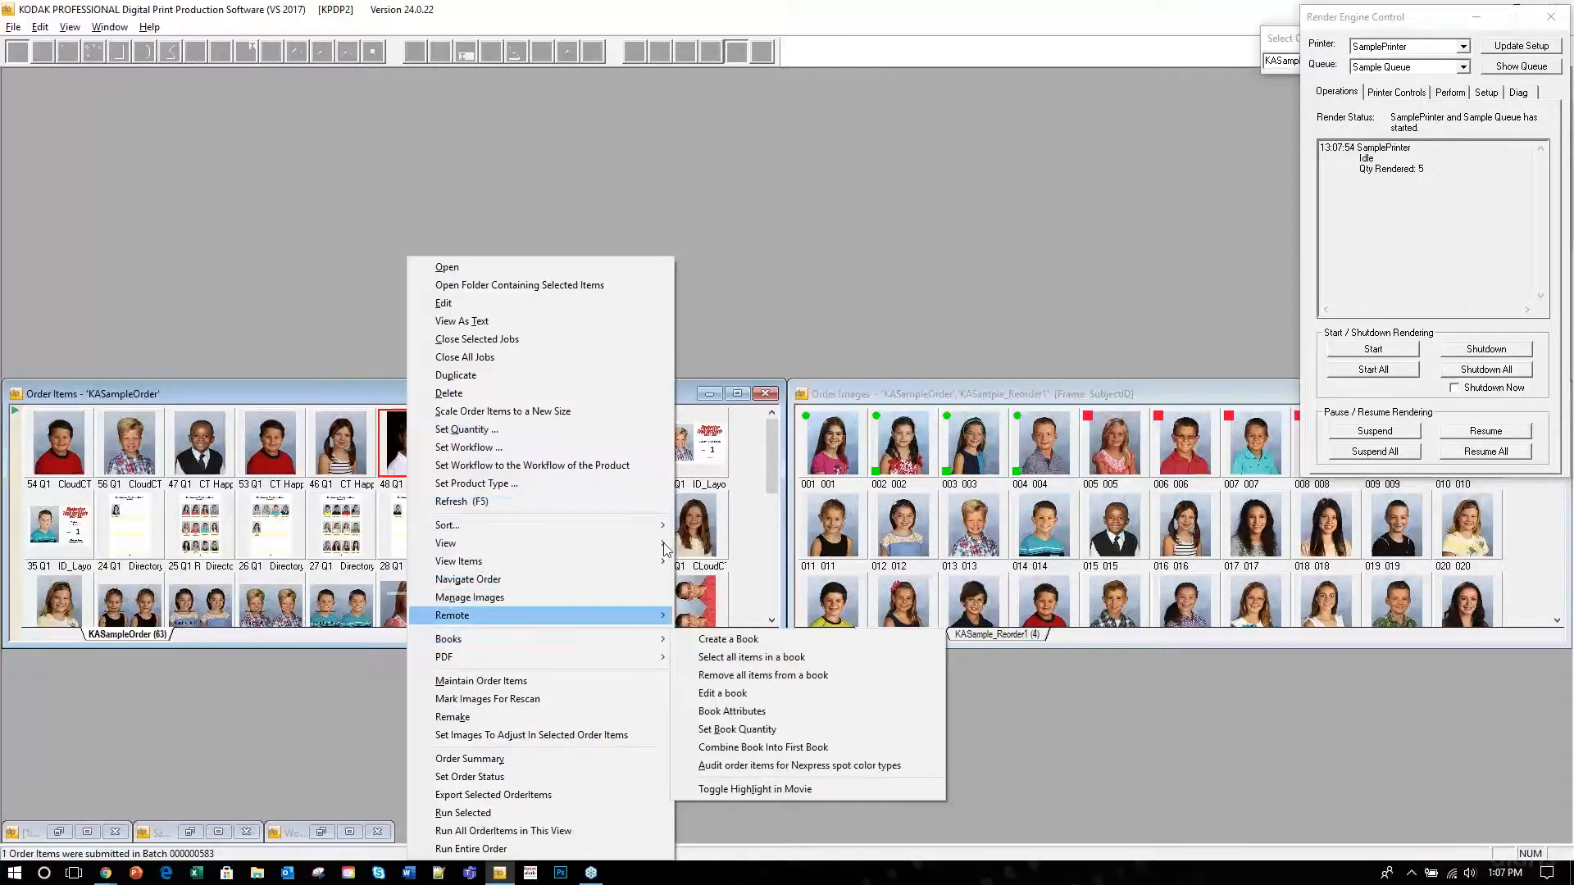
mouse_move(664, 540)
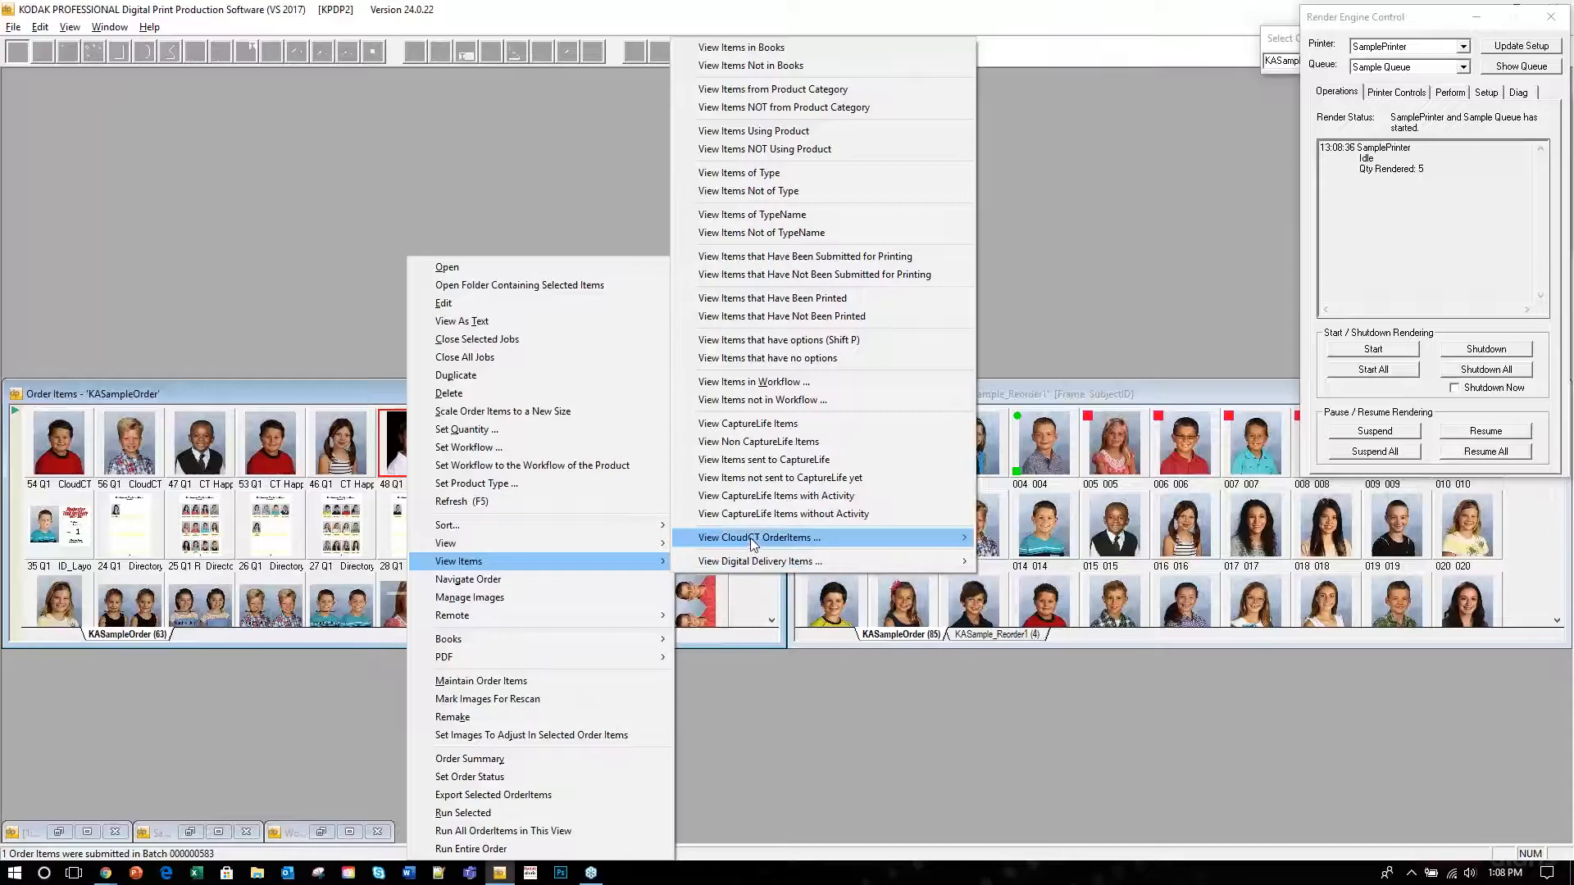
mouse_move(750, 539)
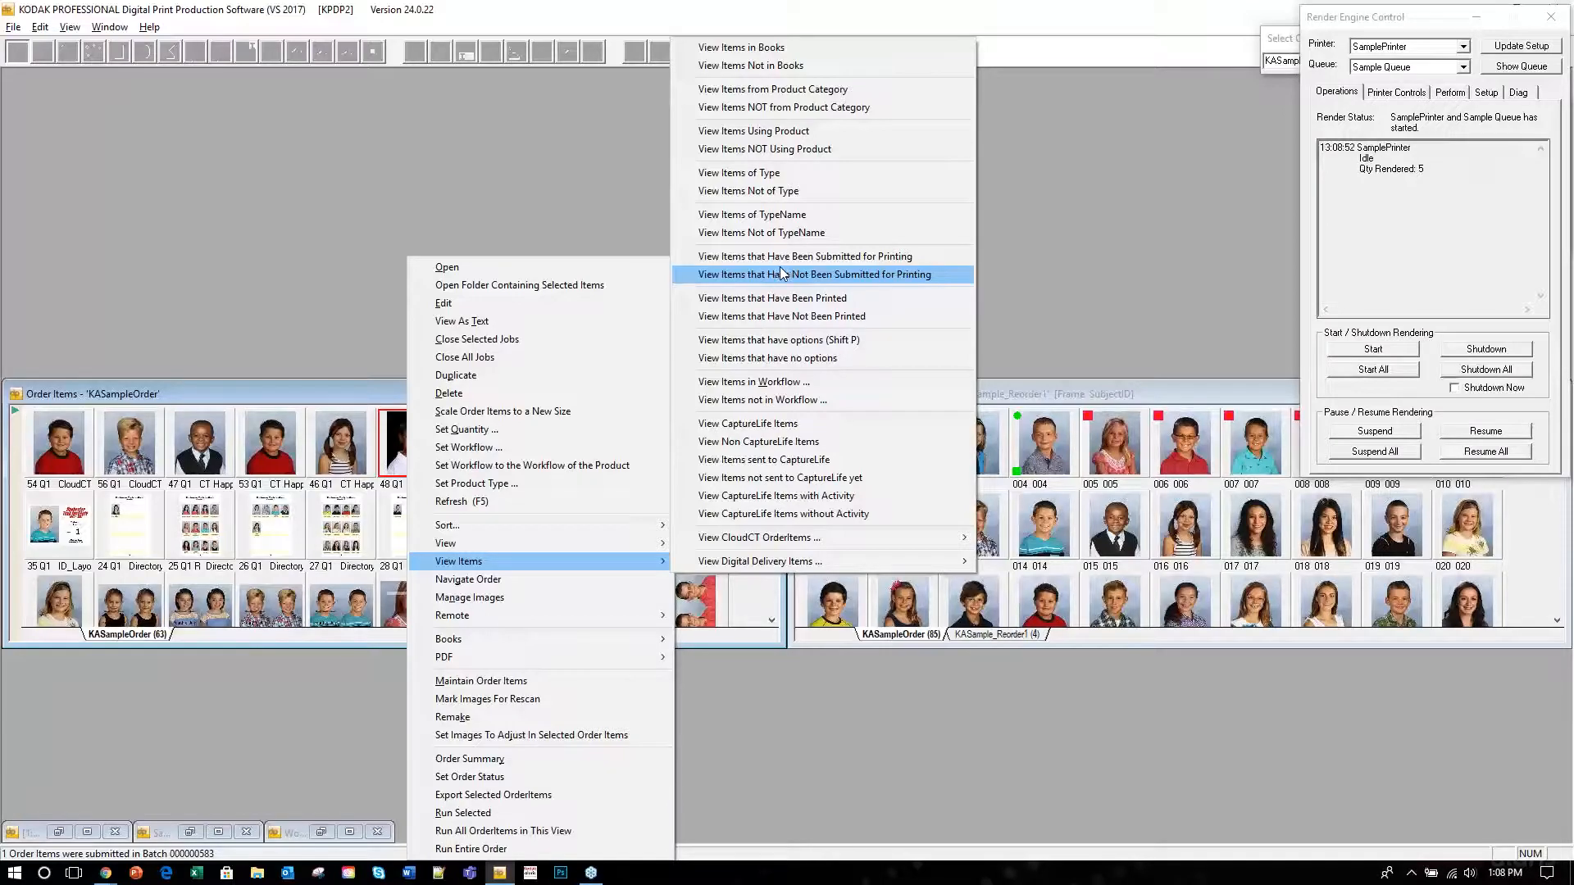
click(1046, 392)
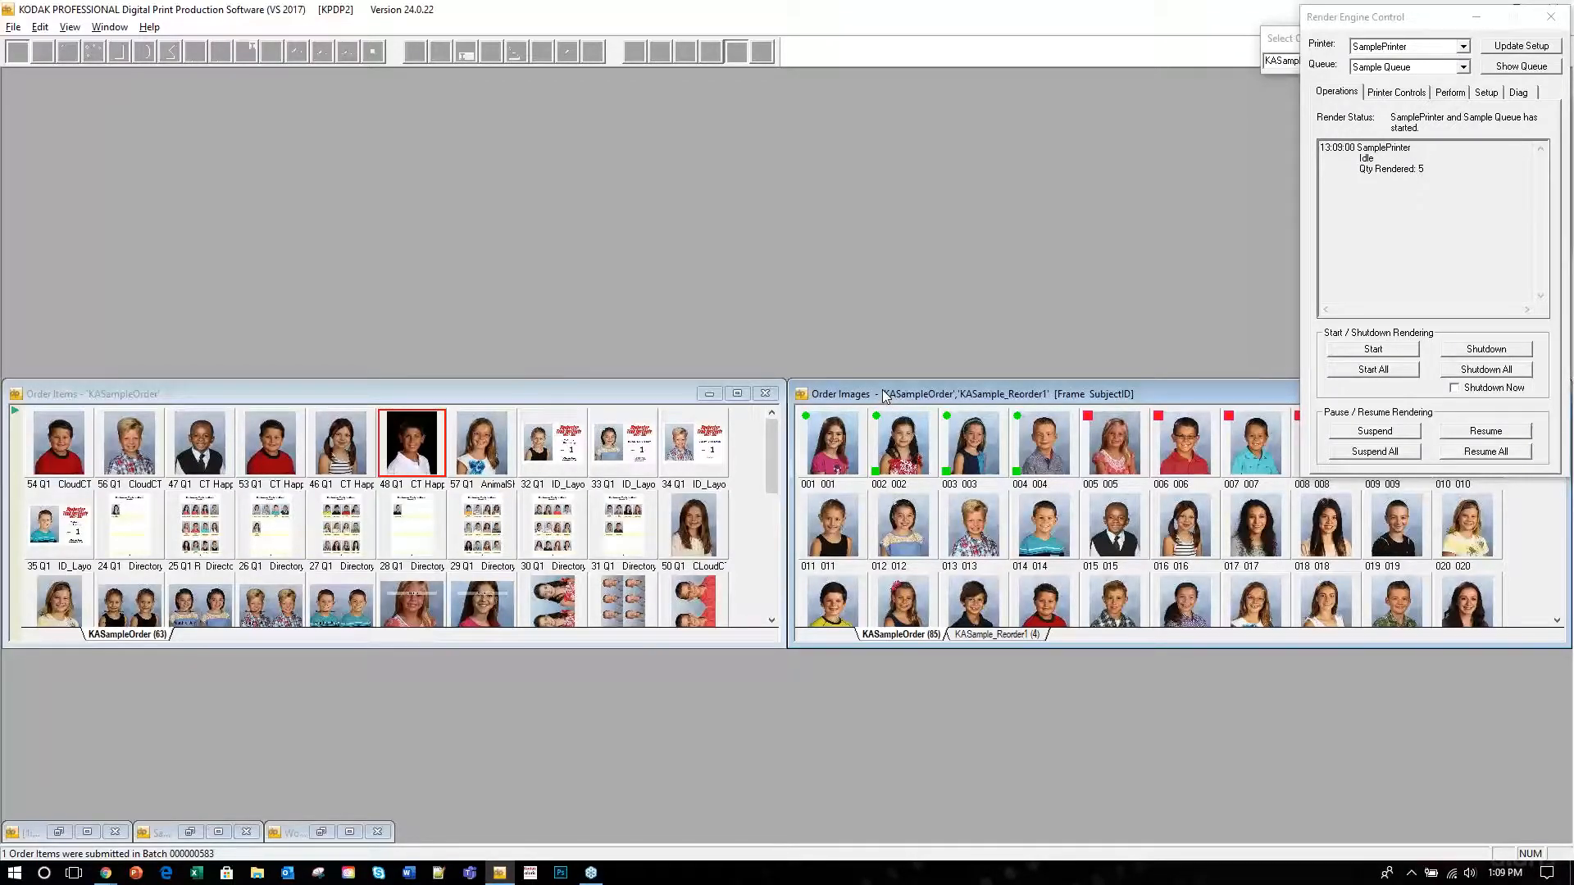
click(973, 433)
key(ctrl+k)
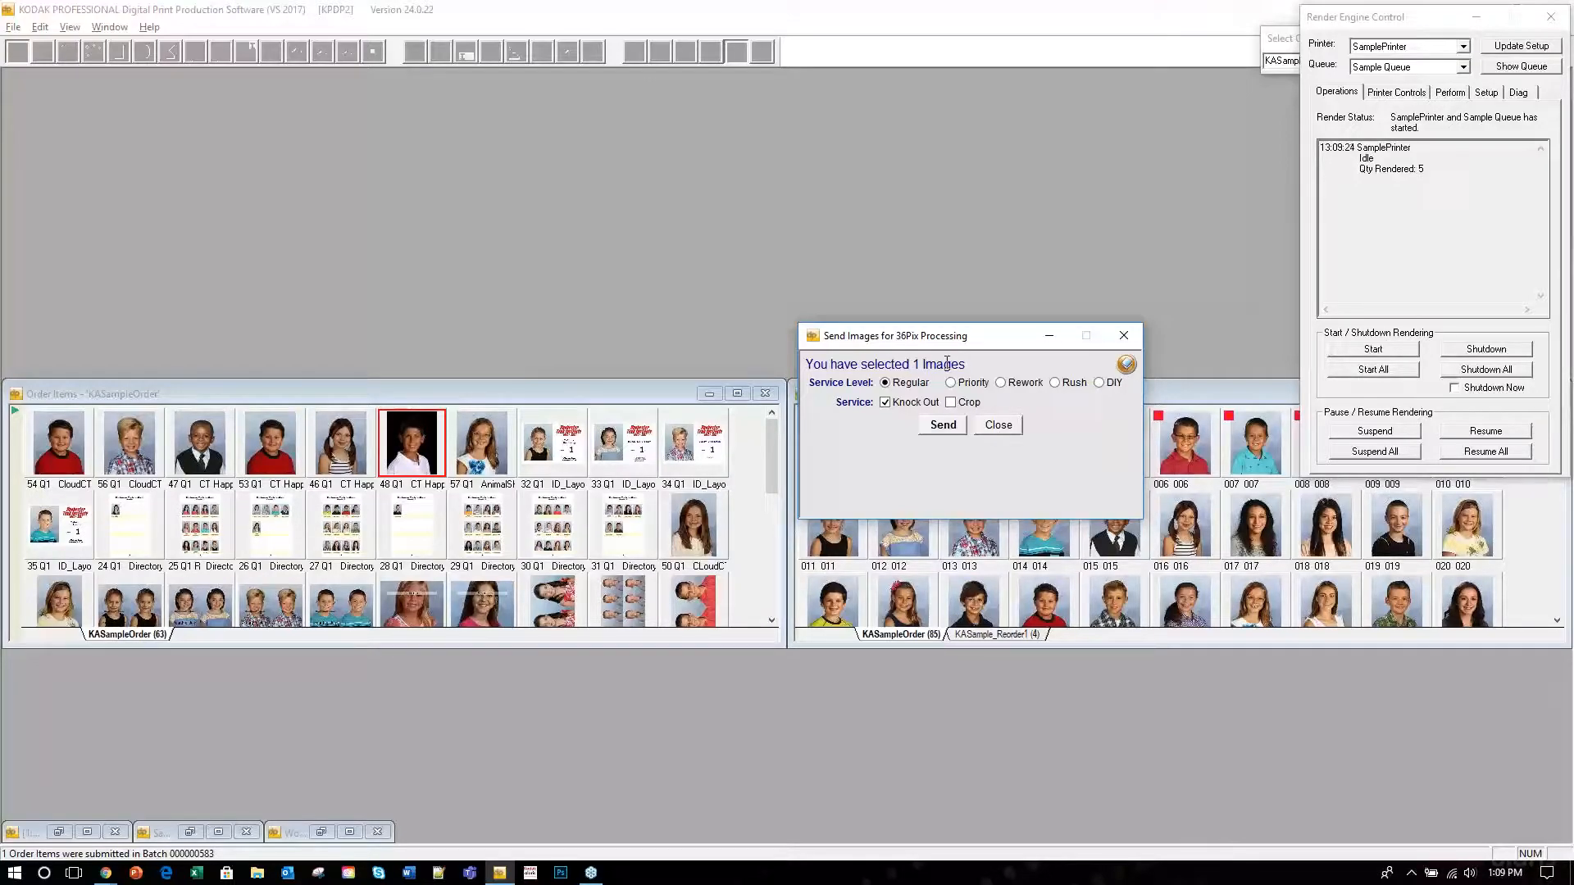
click(1124, 338)
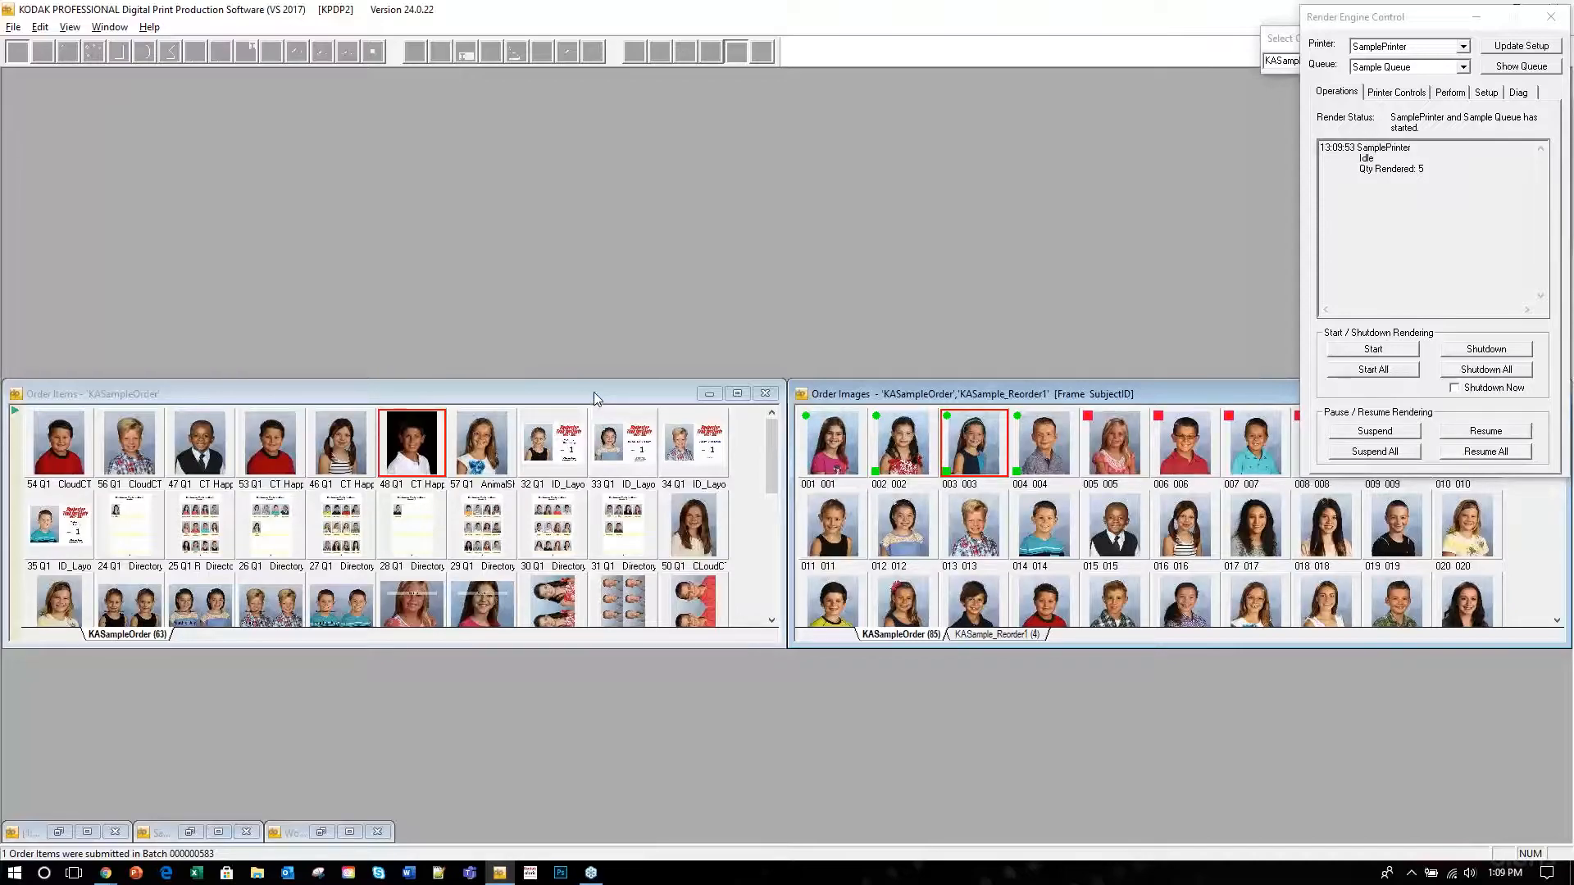
Minimize the Render Engine Control window once it shows Idle with 5 rendered.
click(1308, 72)
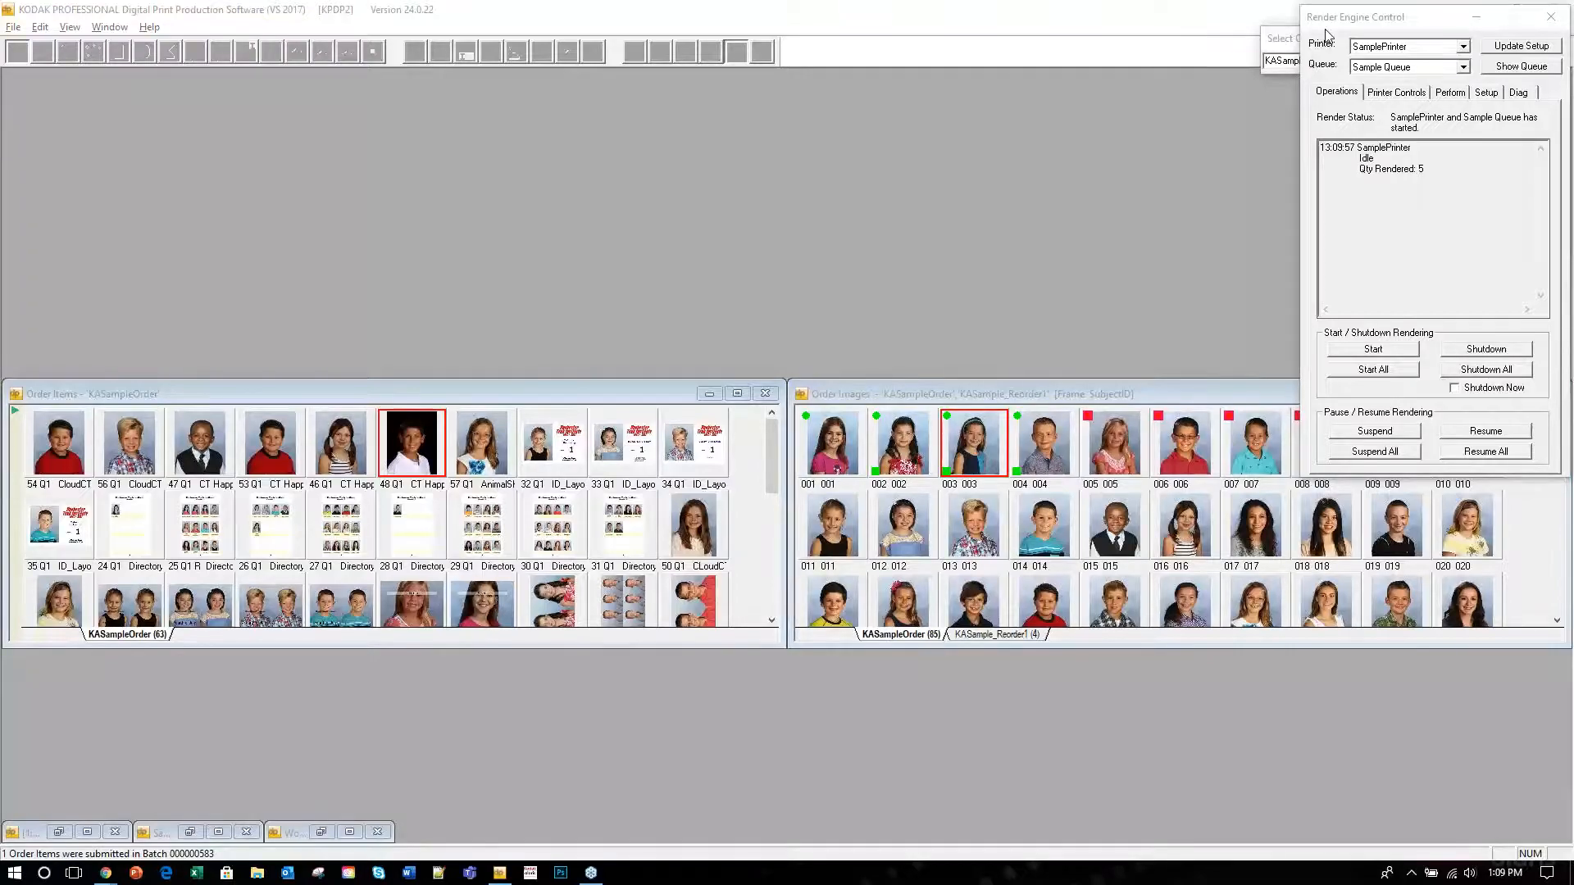
click(1471, 17)
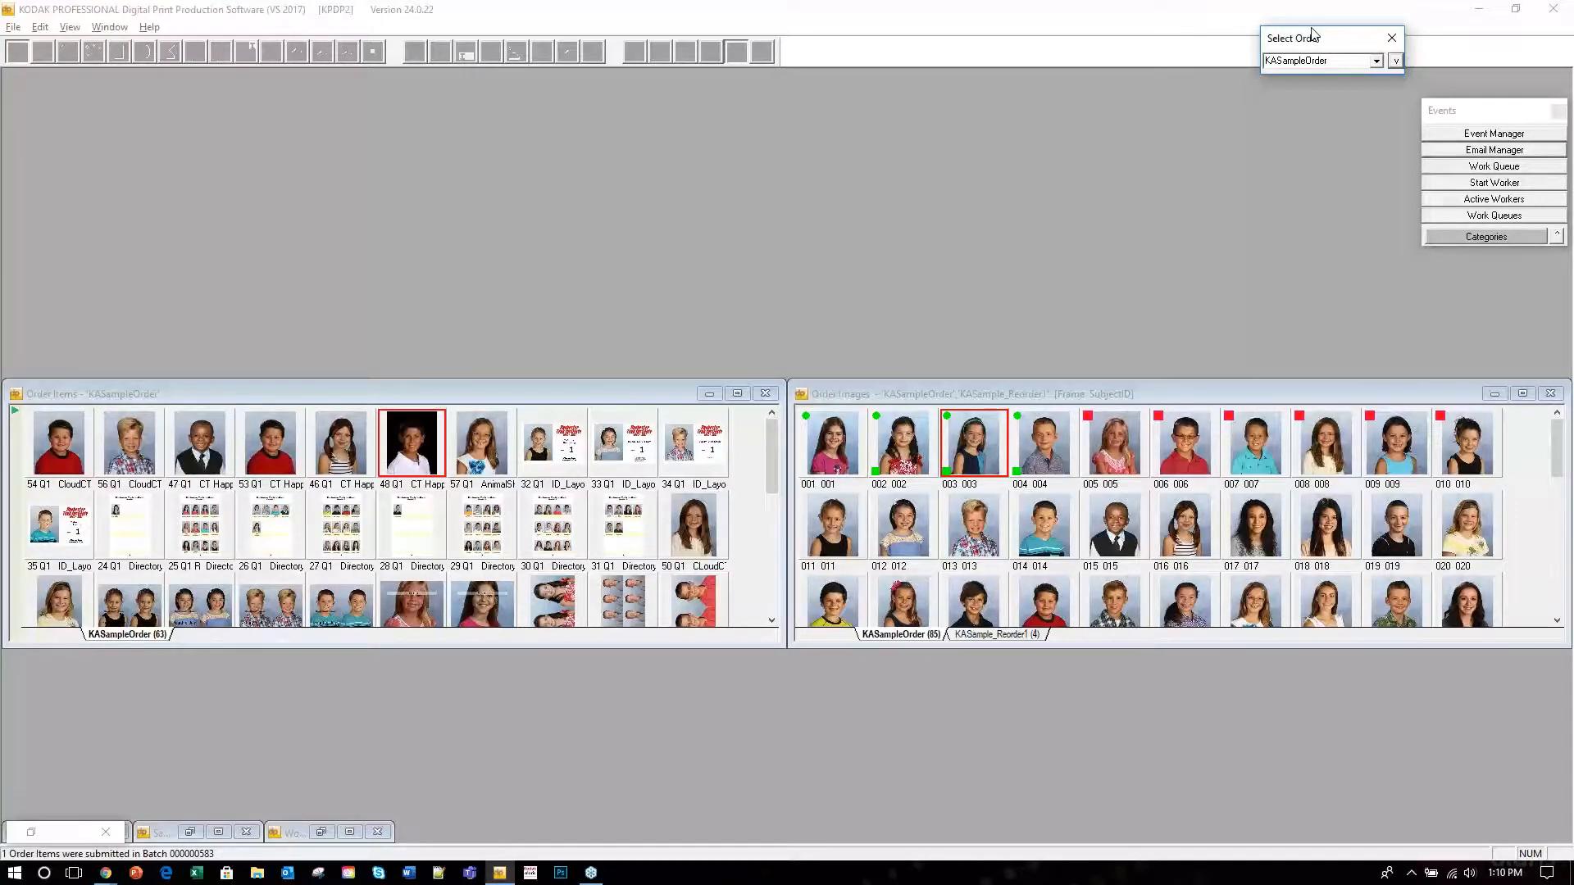
Show Subject Info for KASampleOrder, then list orders in the Composite Job Generator.
click(1395, 60)
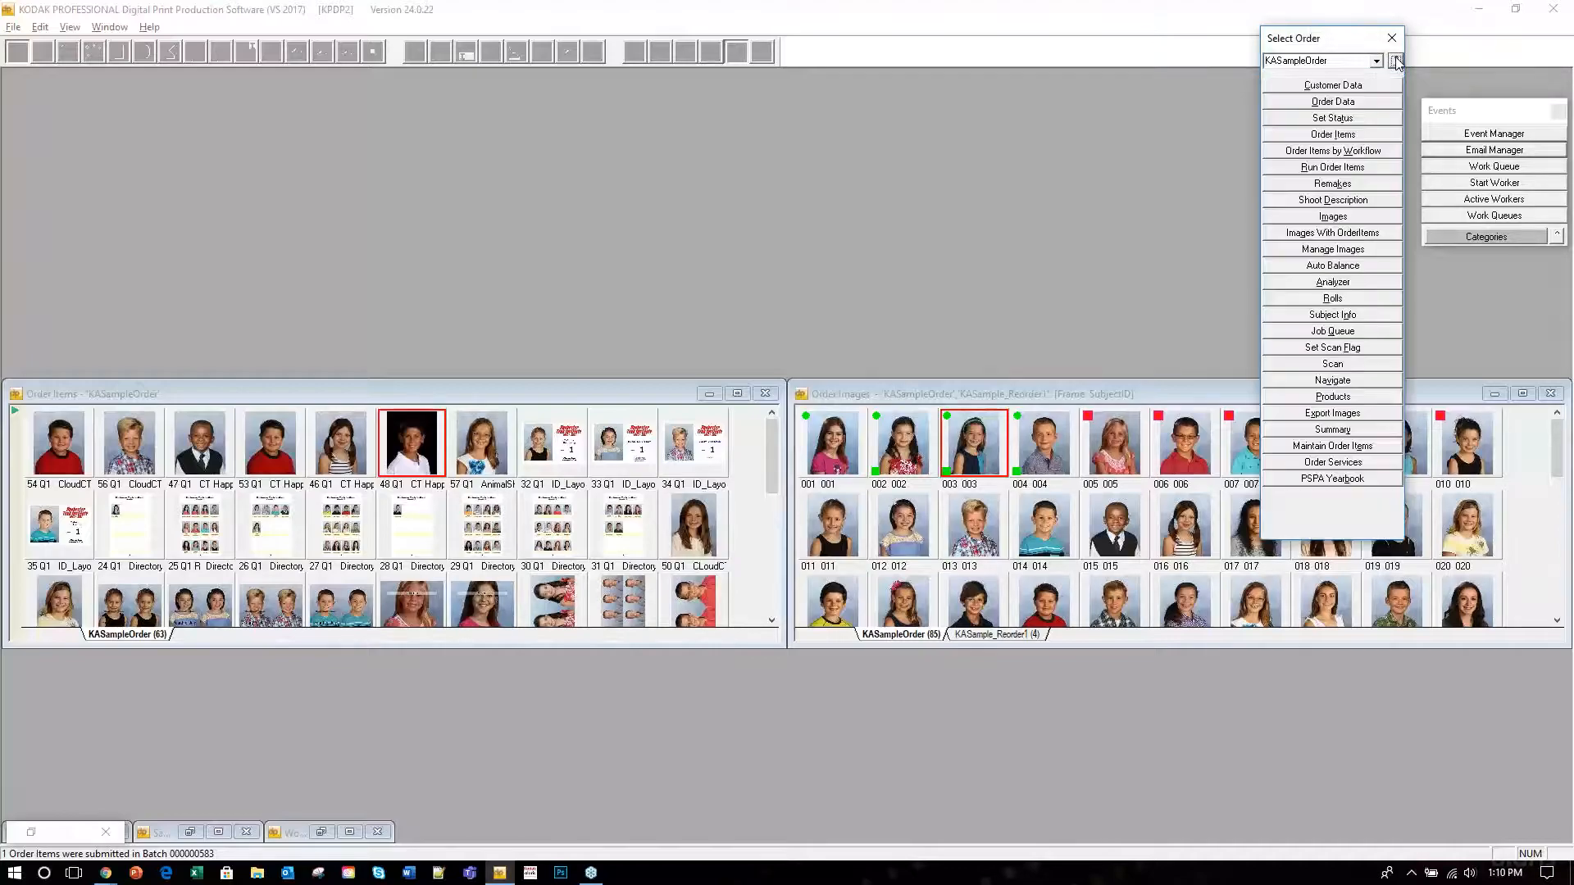
click(1382, 316)
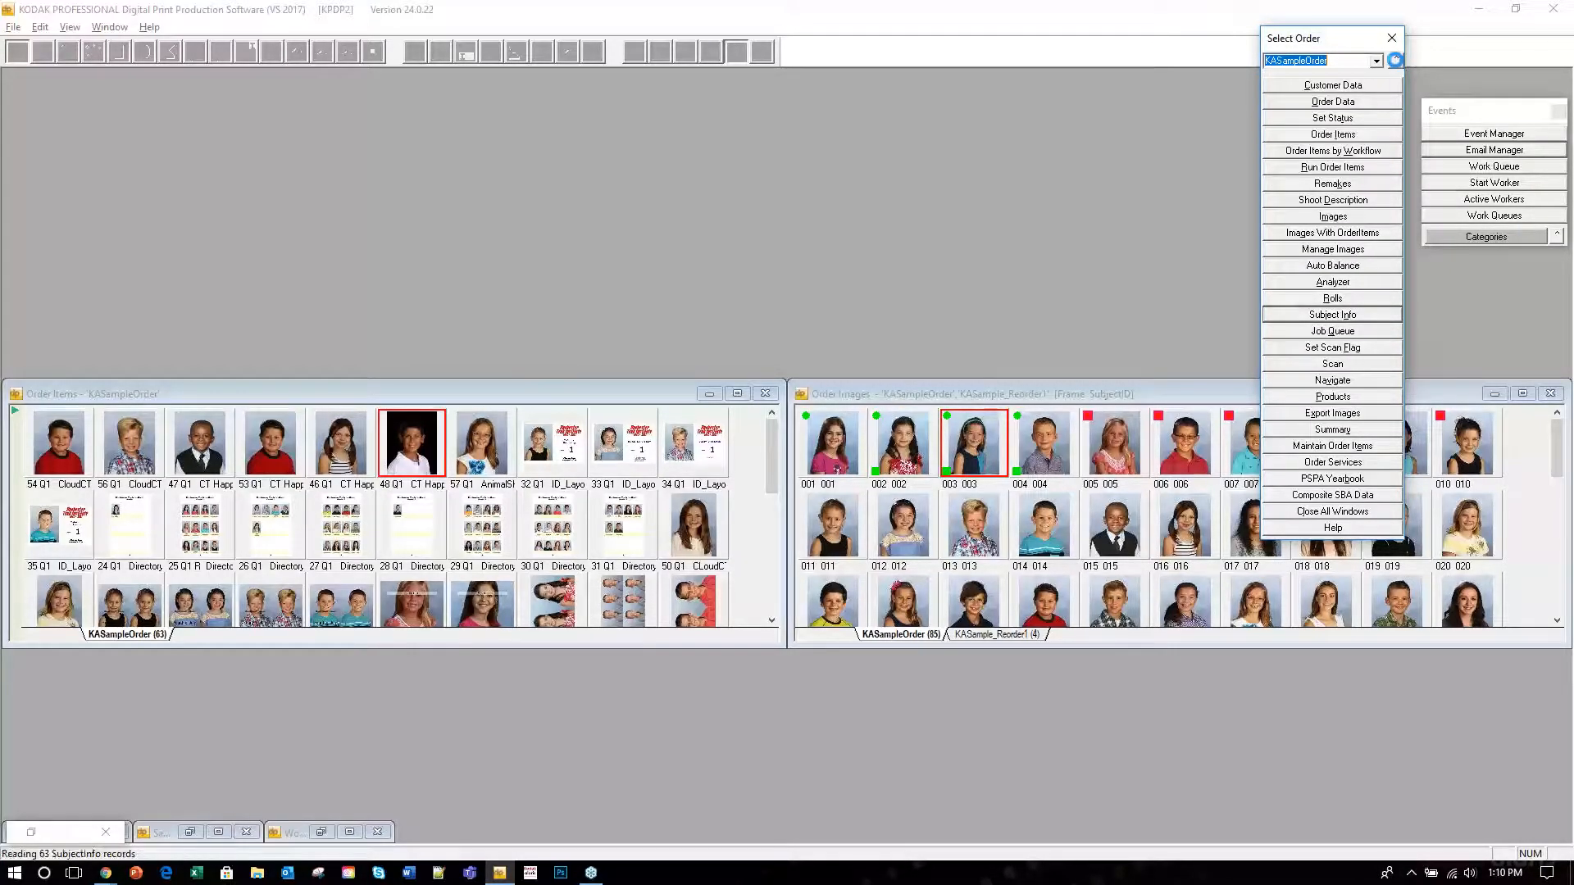
click(1396, 61)
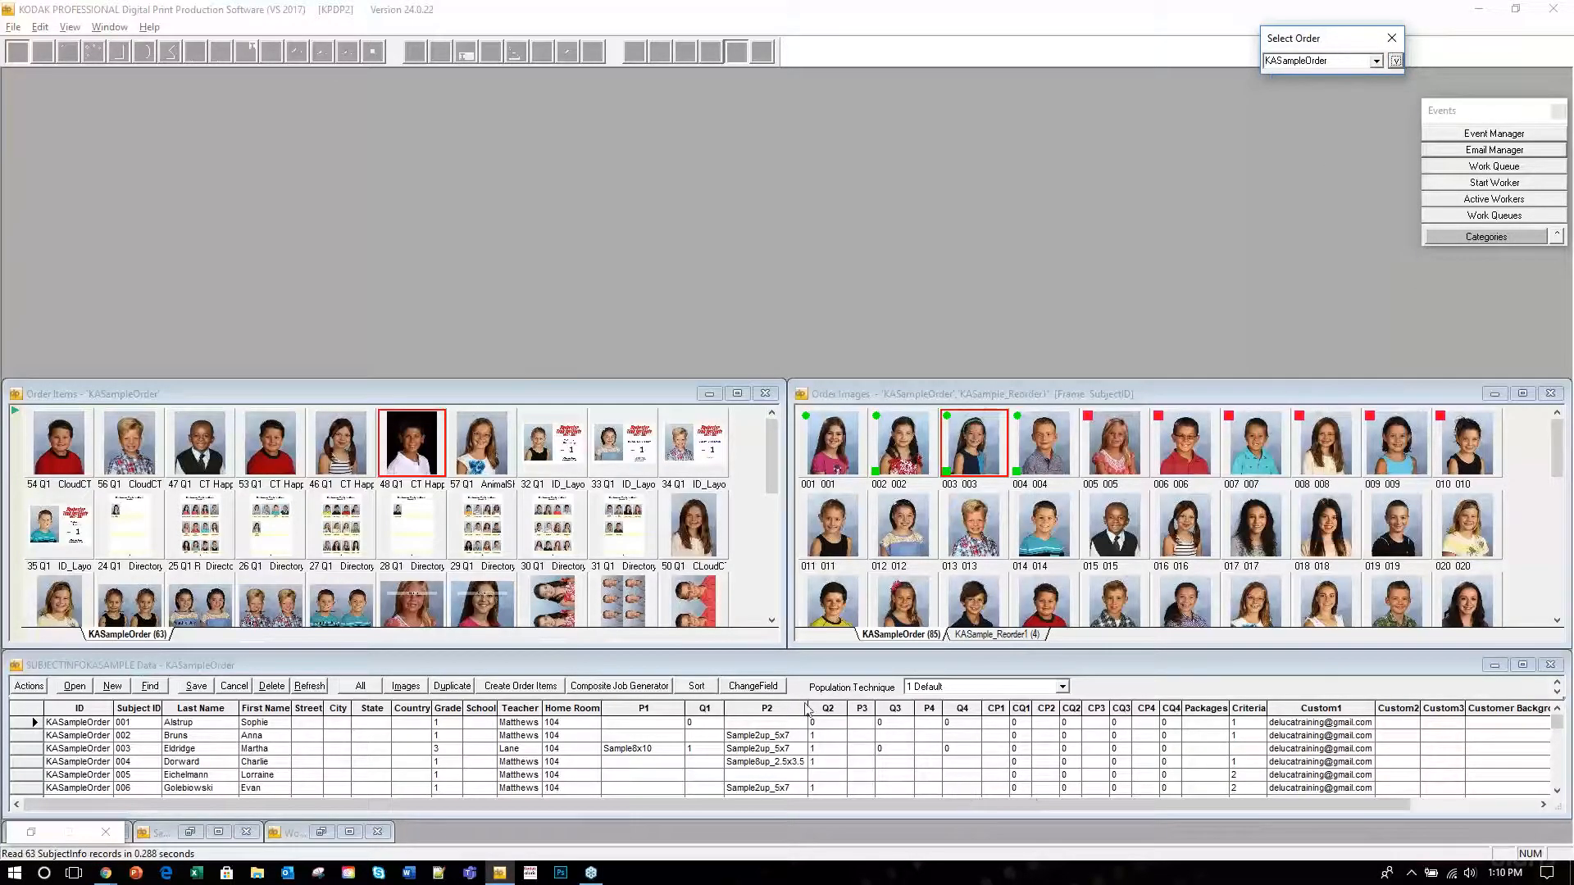
click(642, 670)
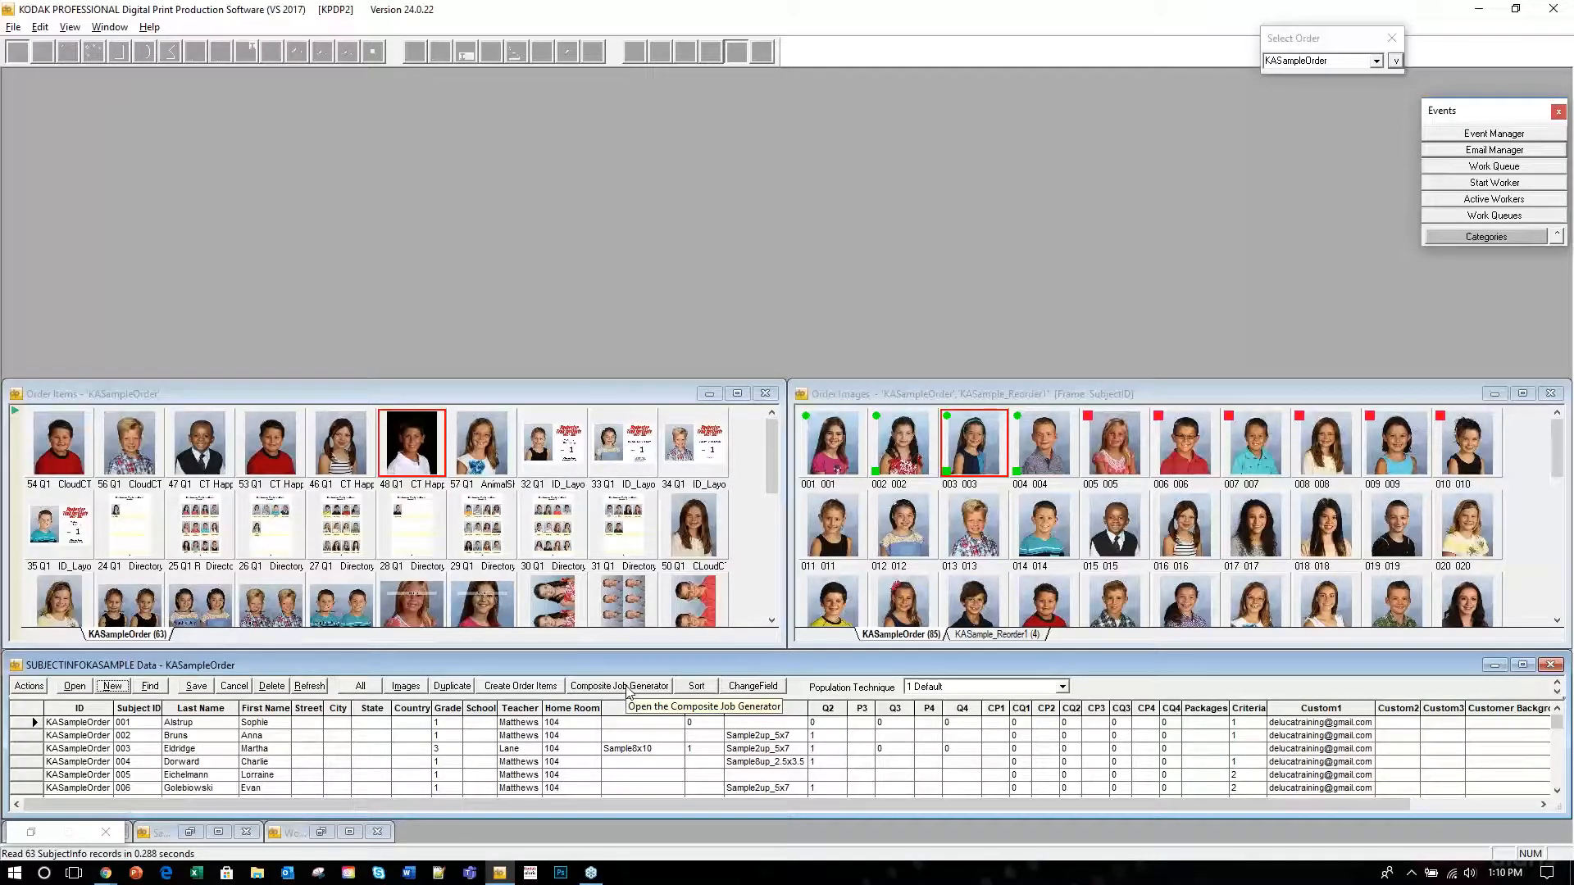
click(628, 687)
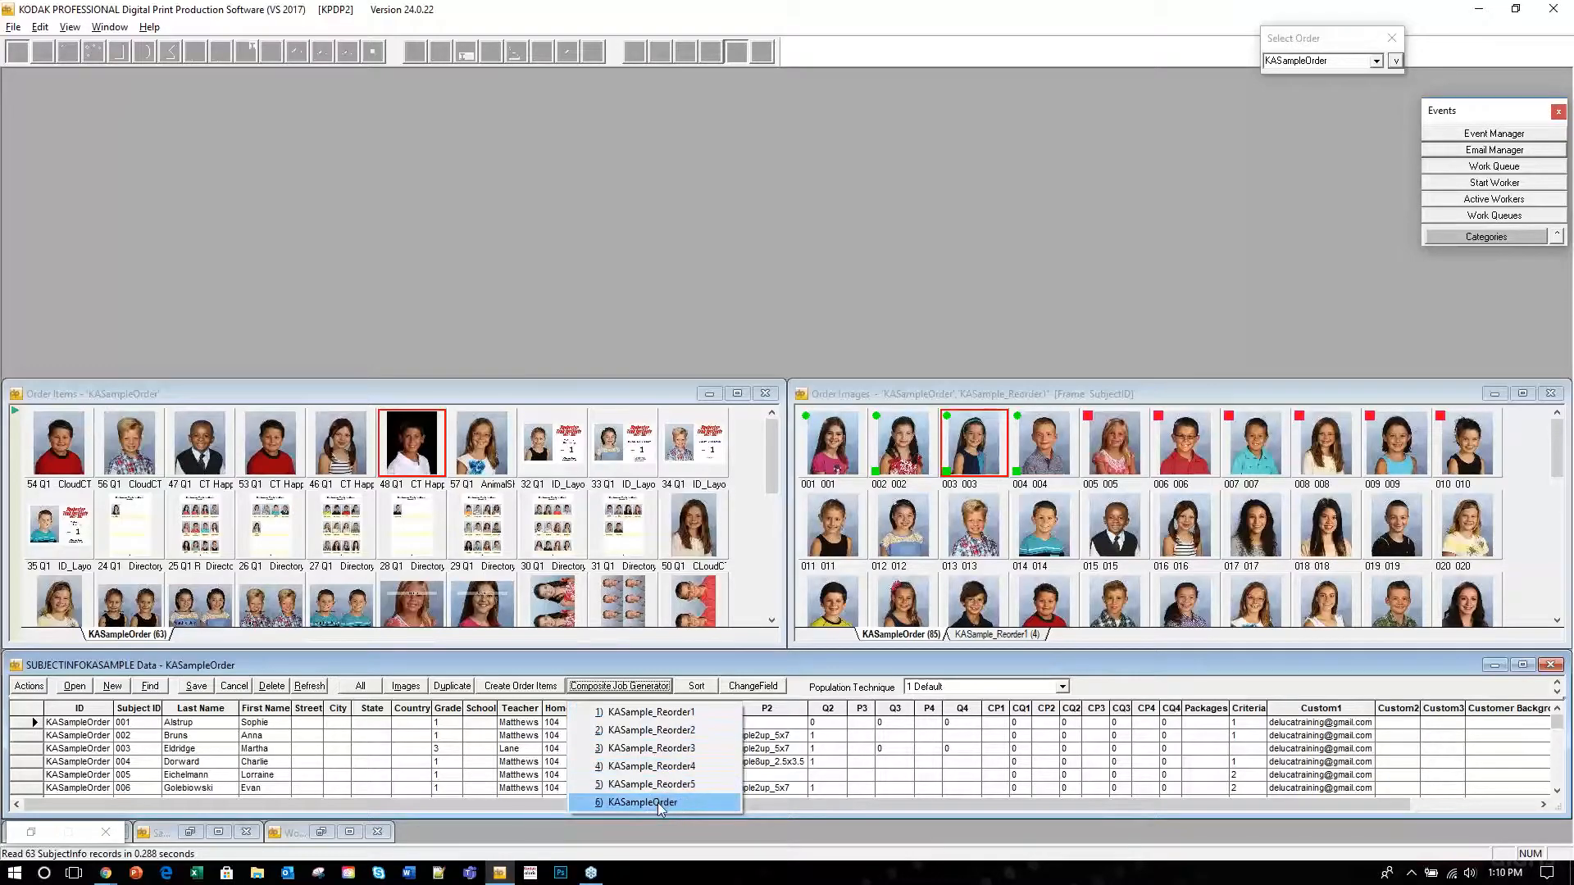
Choose KASampleOrder for the composite job and set Quantity to # Ordered Packages.
click(672, 804)
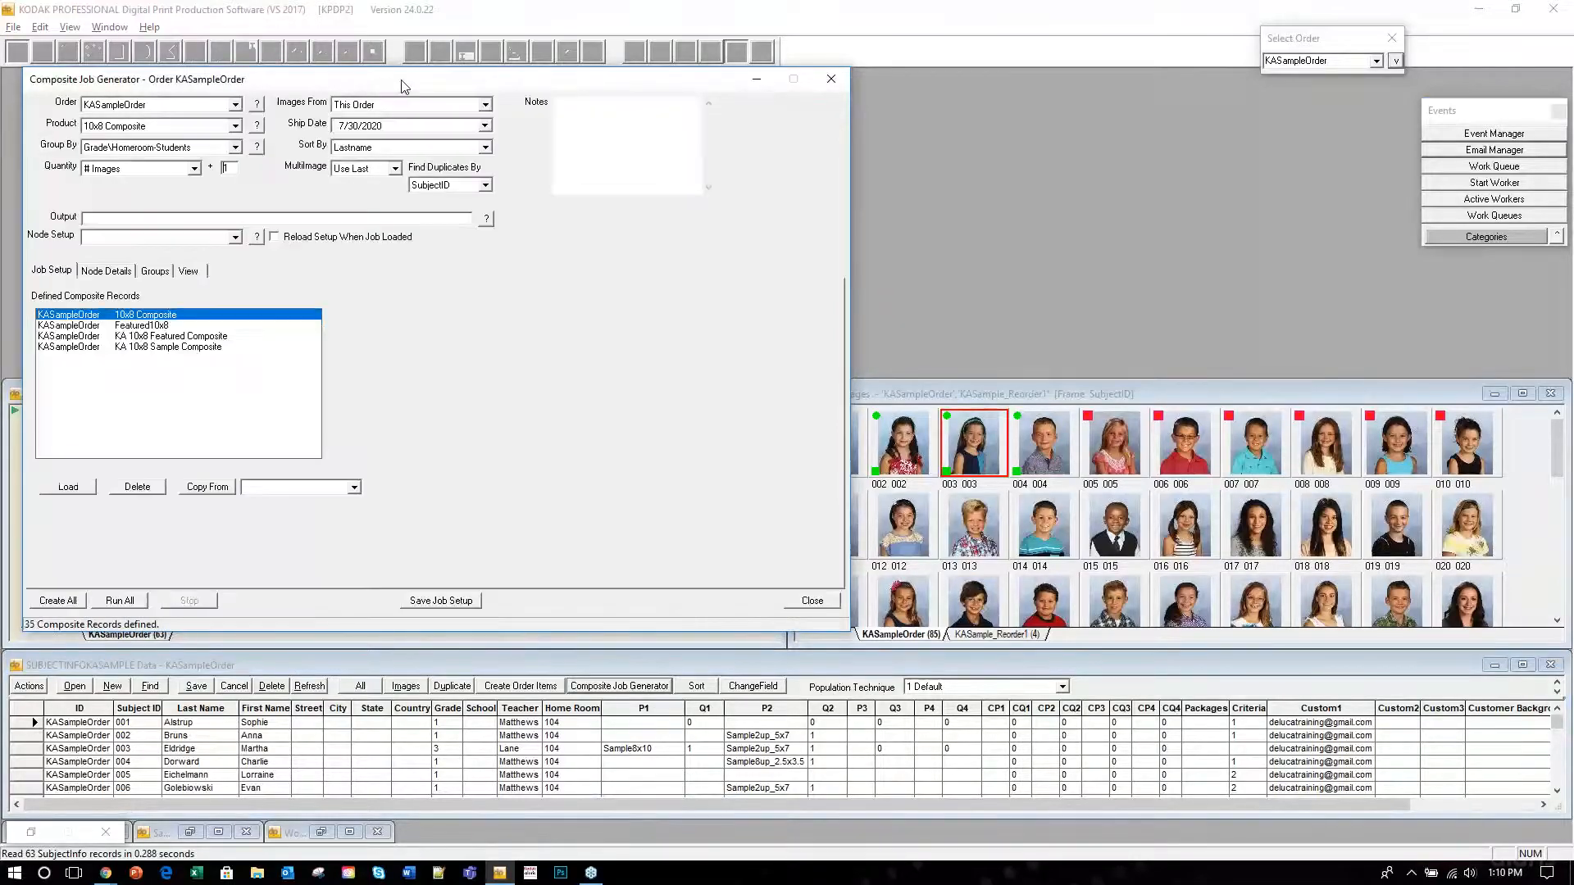
drag(442, 85, 799, 88)
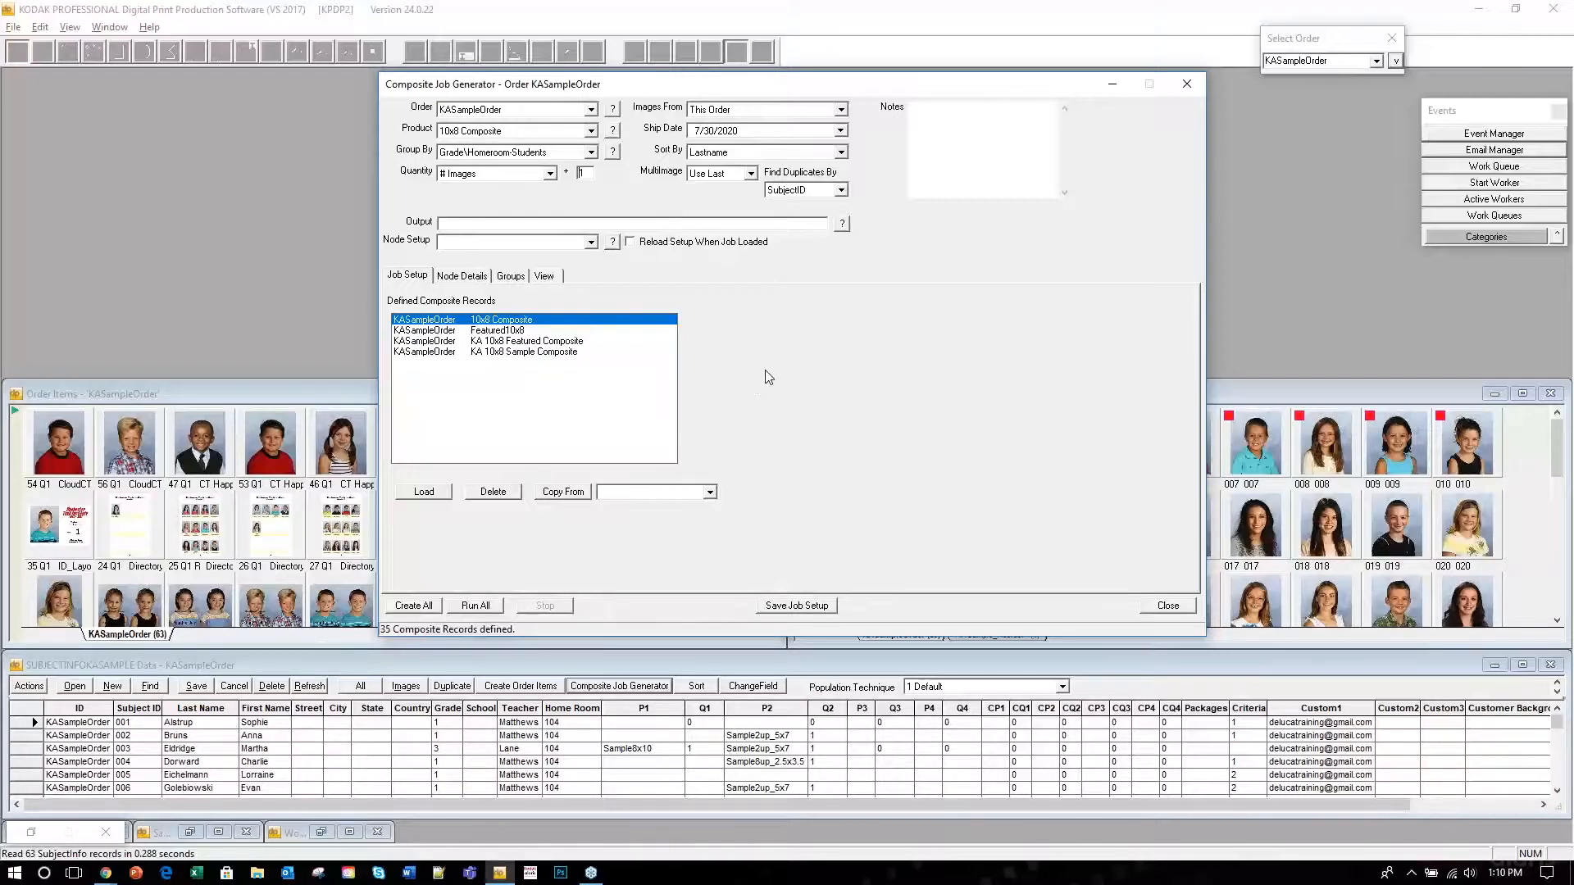
click(550, 174)
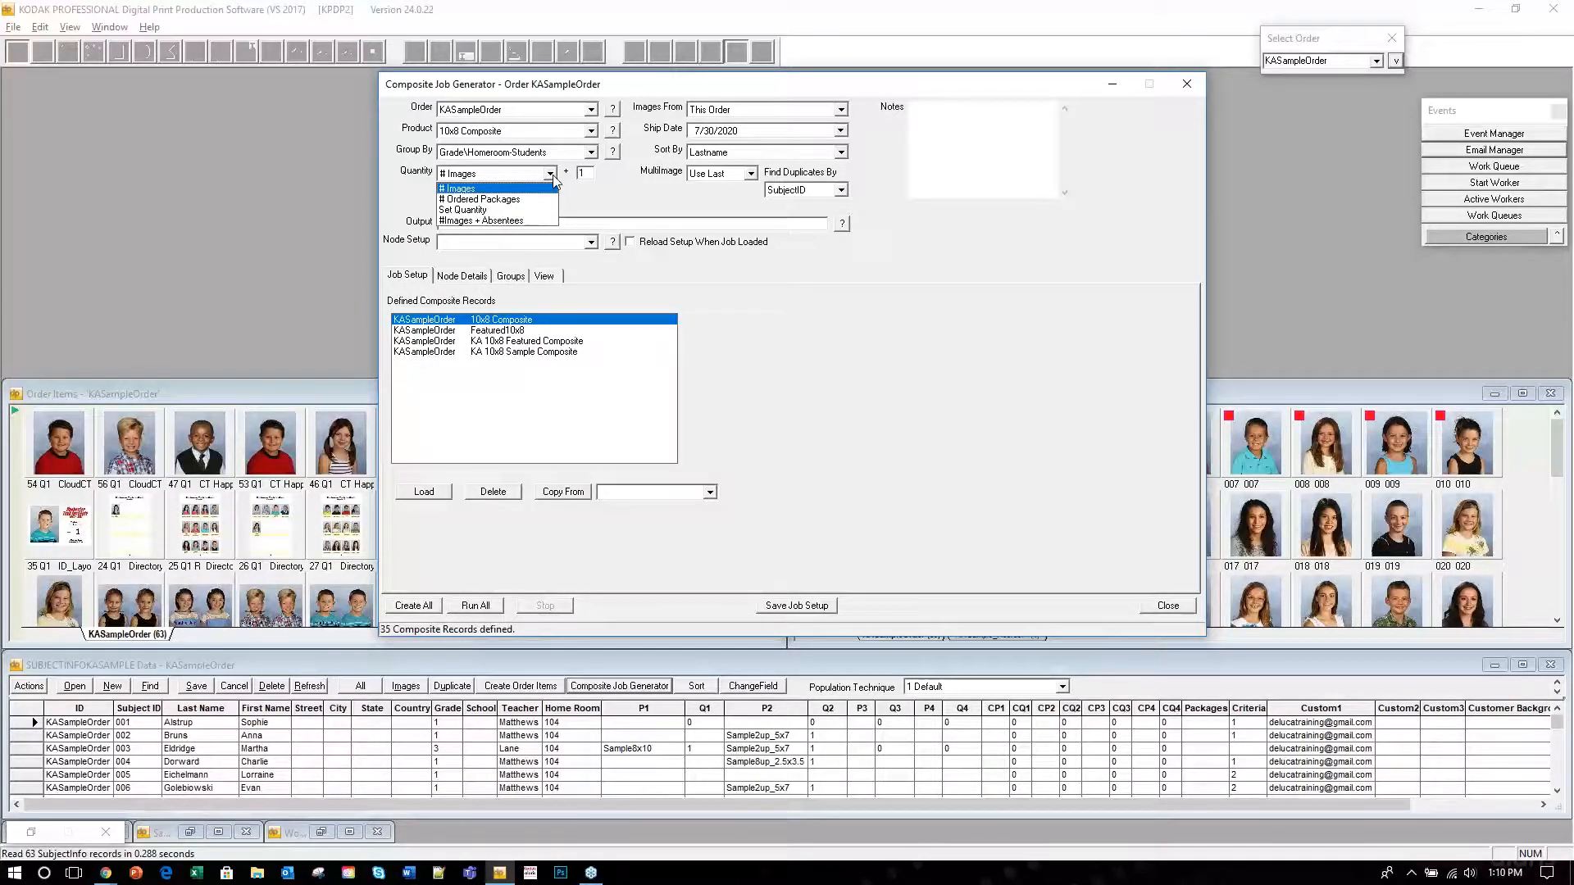
click(508, 200)
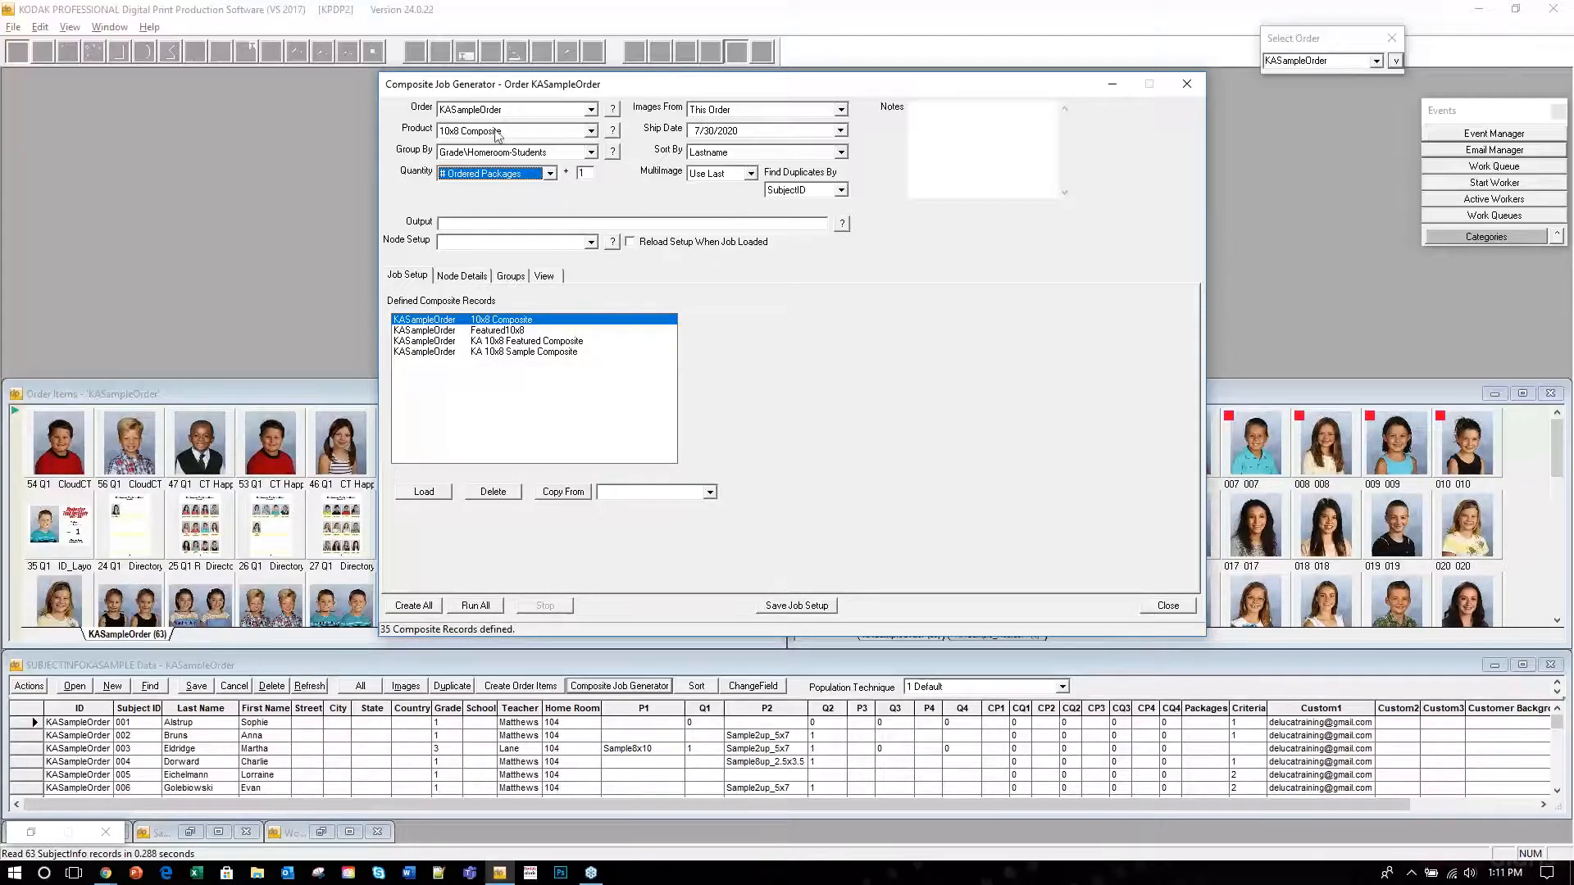
click(510, 279)
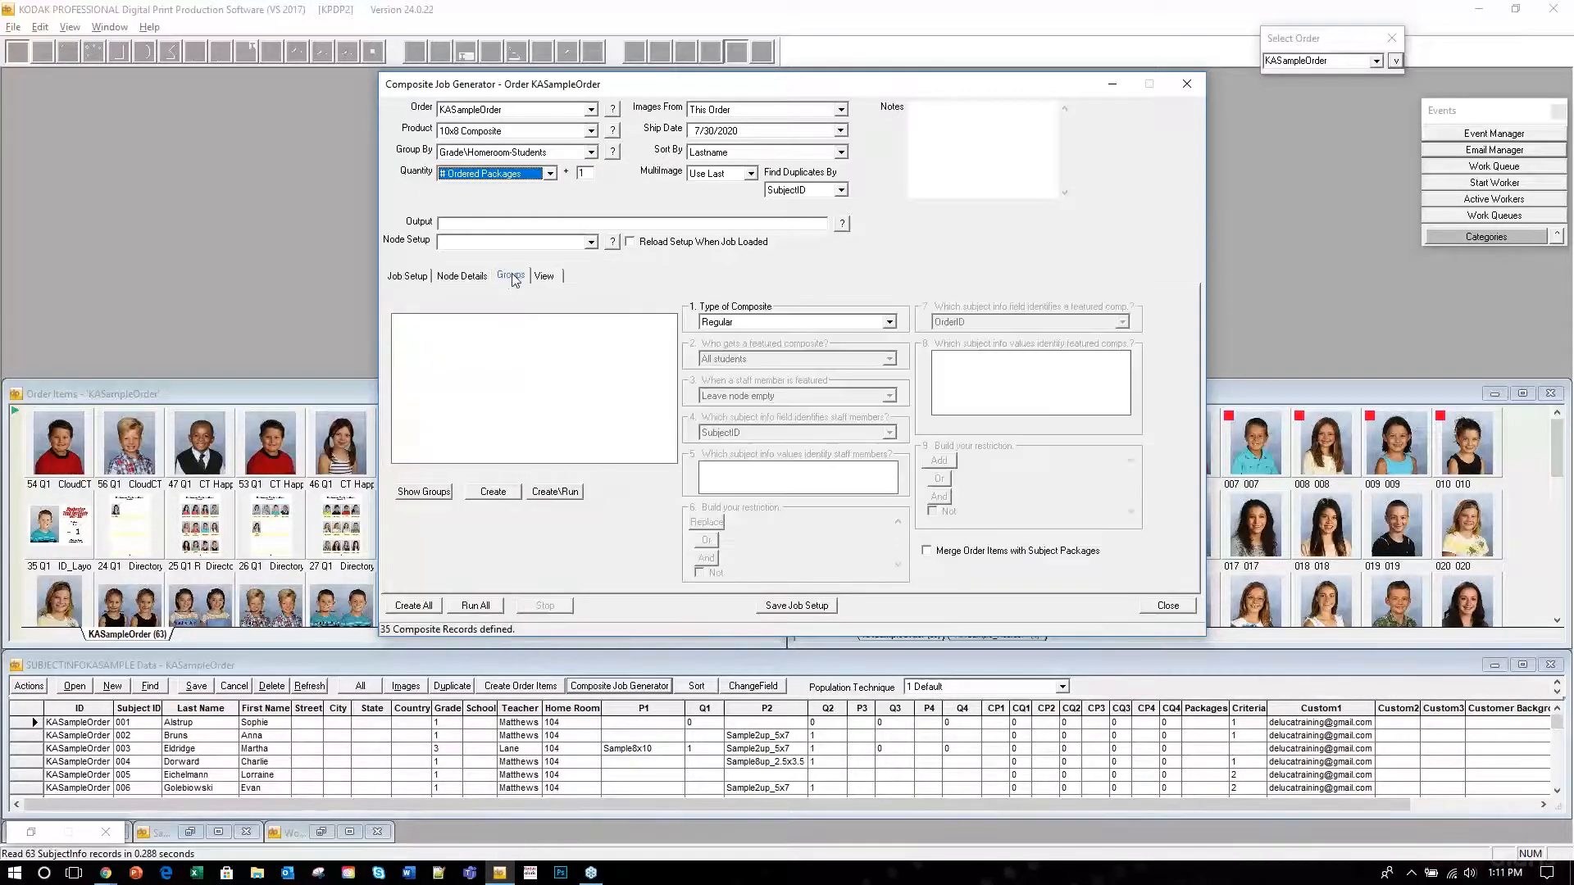
Set Type of Composite to Featured, then close the Composite Job Generator without saving.
click(889, 322)
click(740, 348)
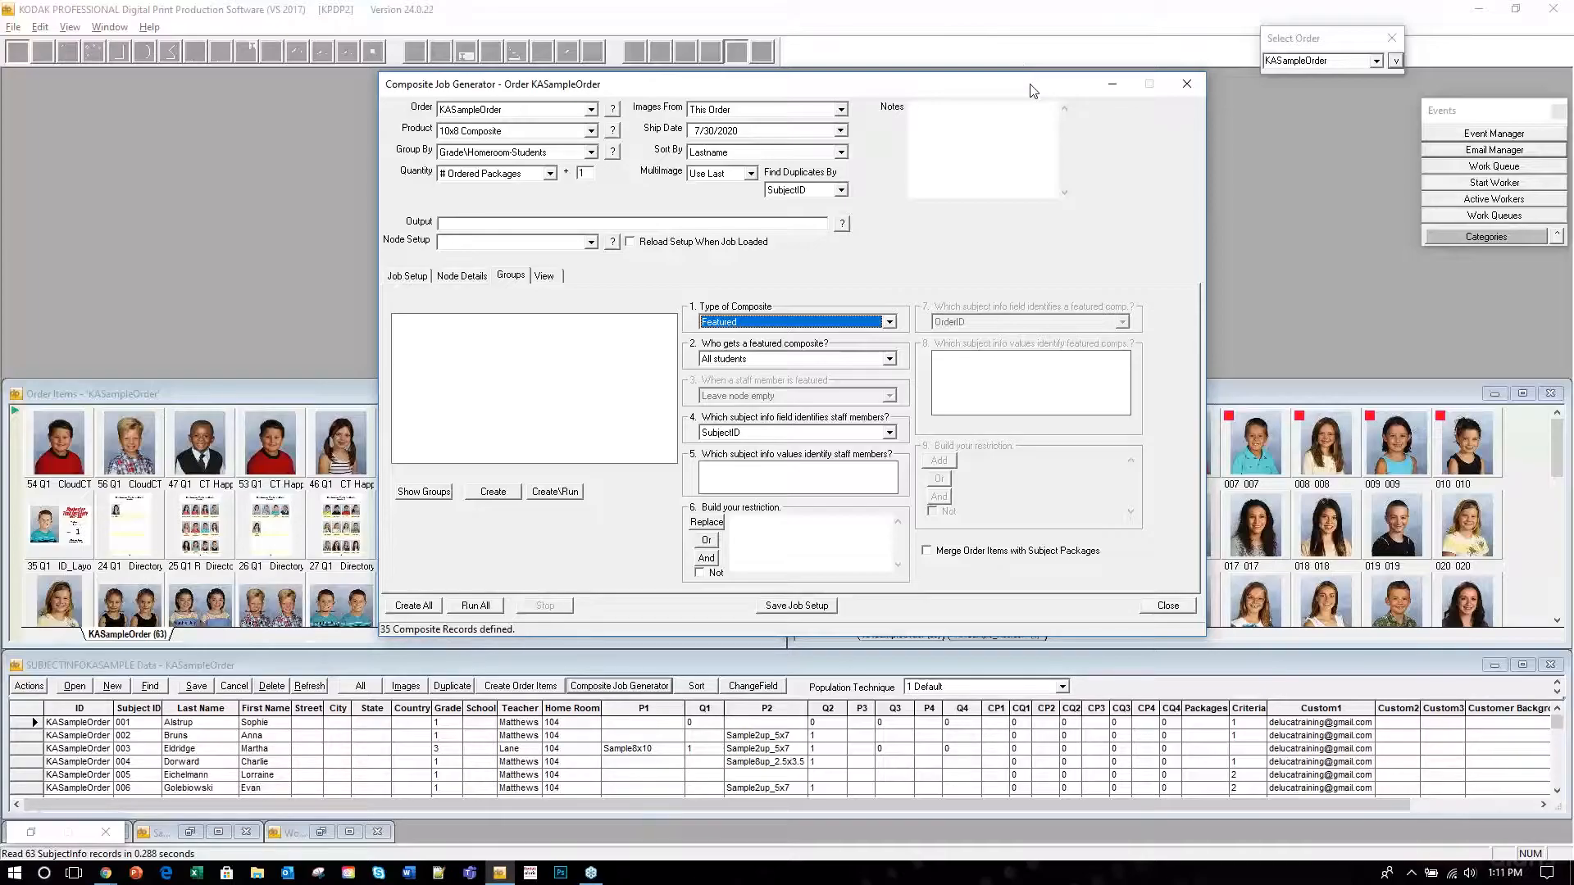
click(1112, 85)
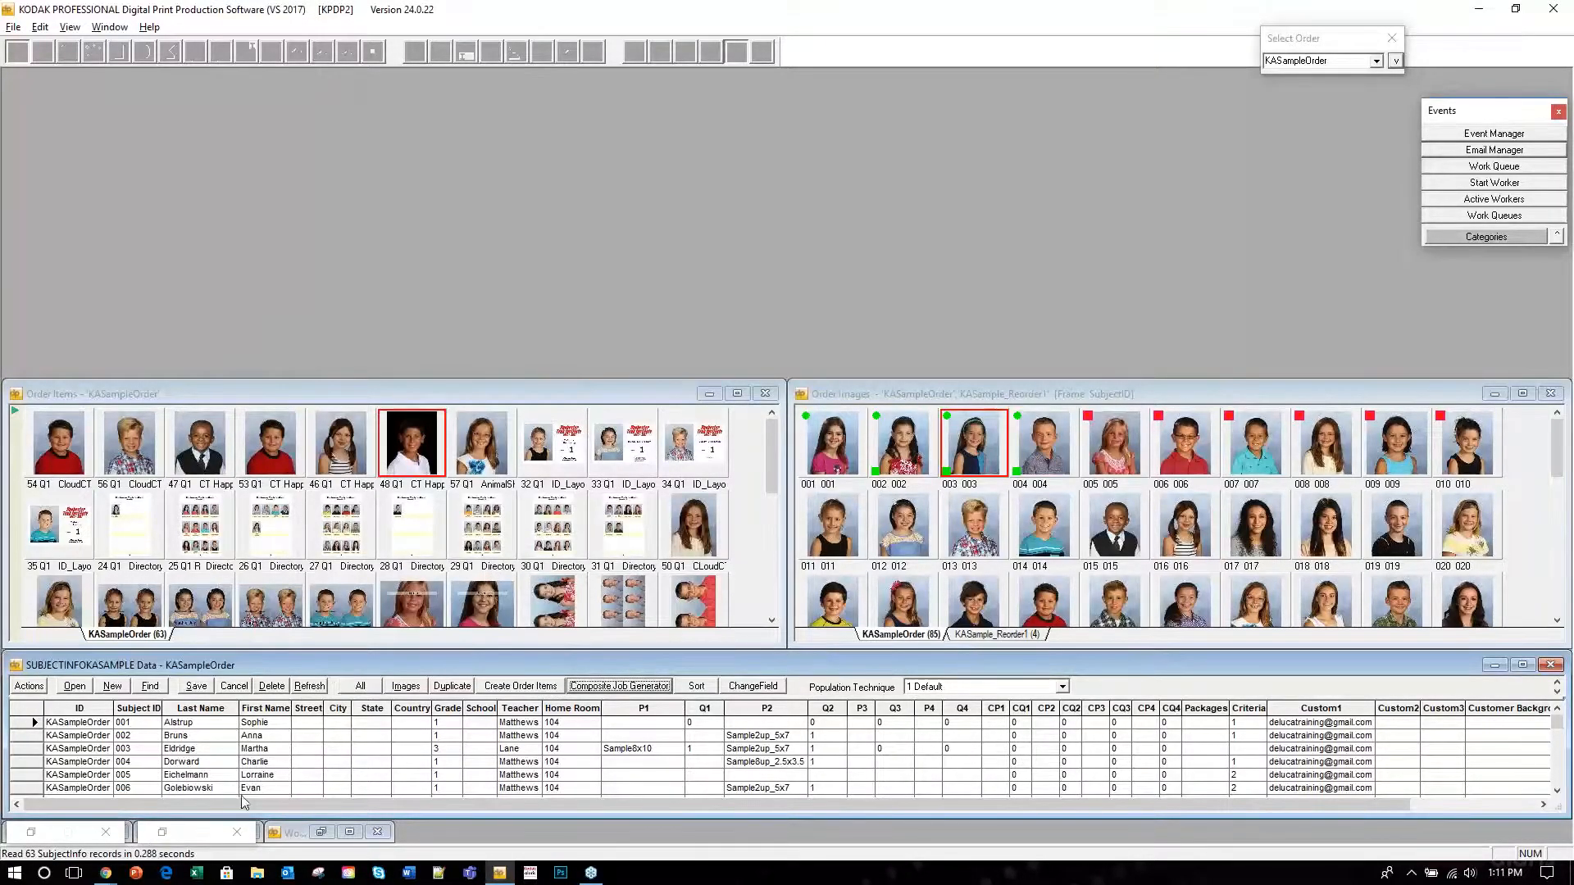
click(162, 832)
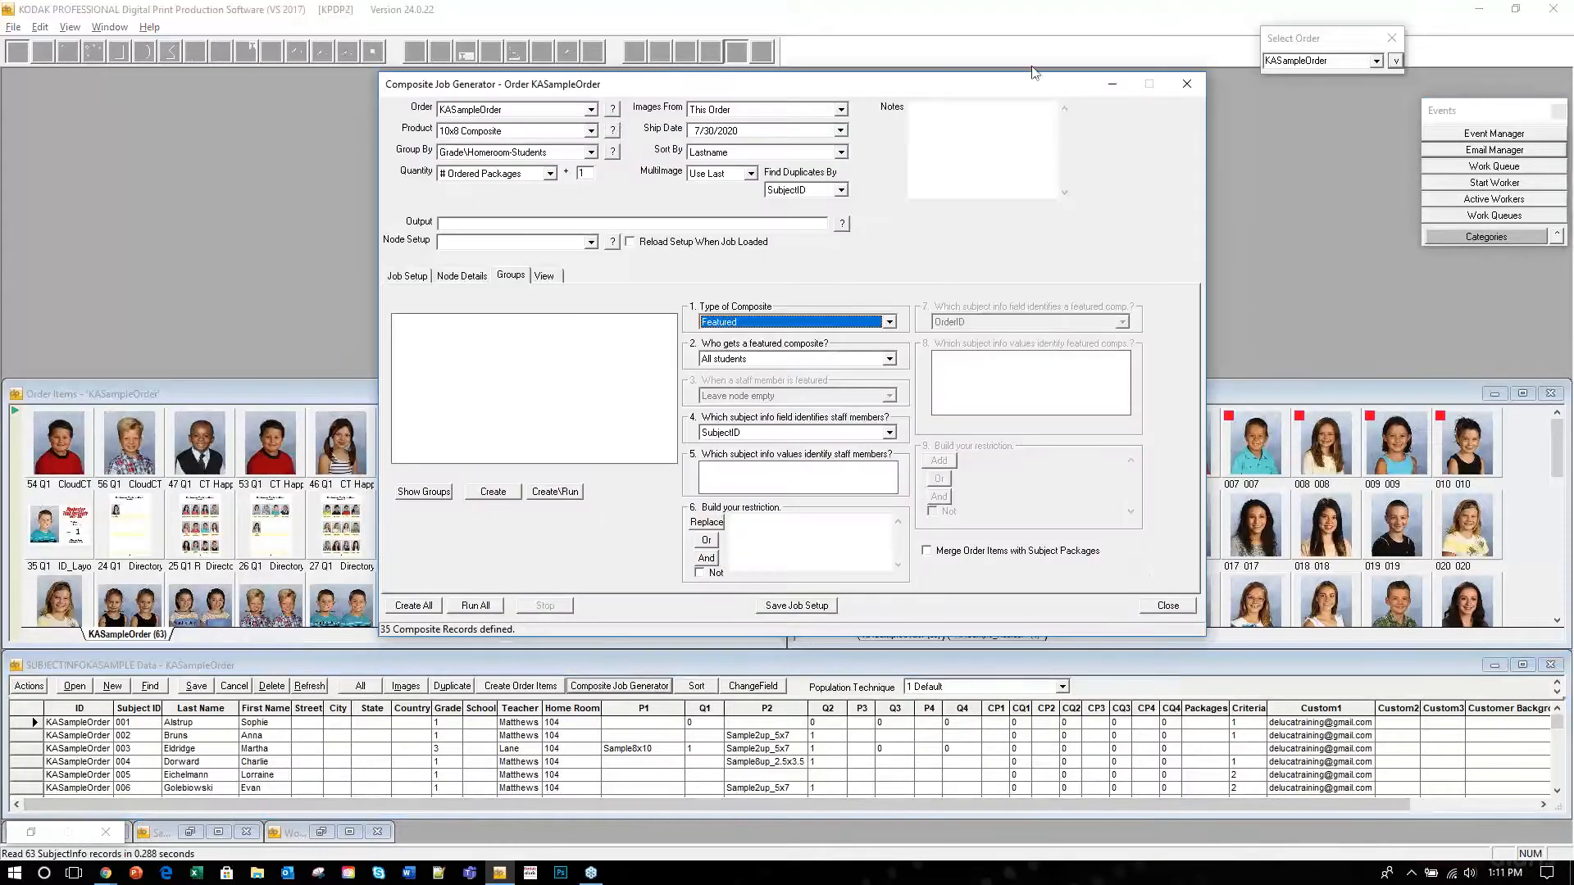
click(1188, 85)
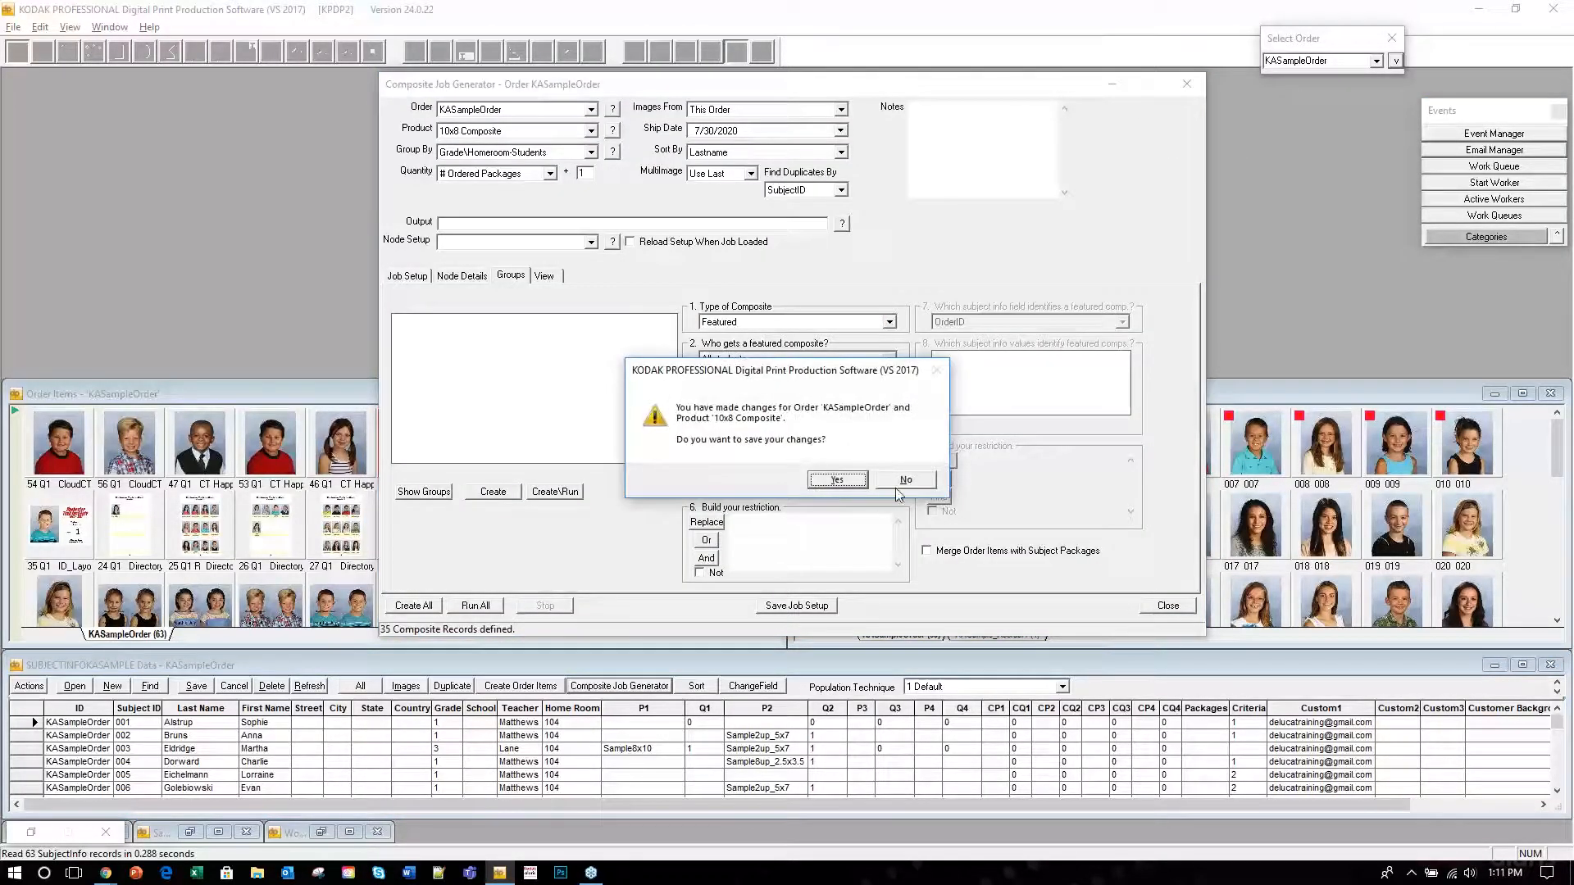
click(906, 480)
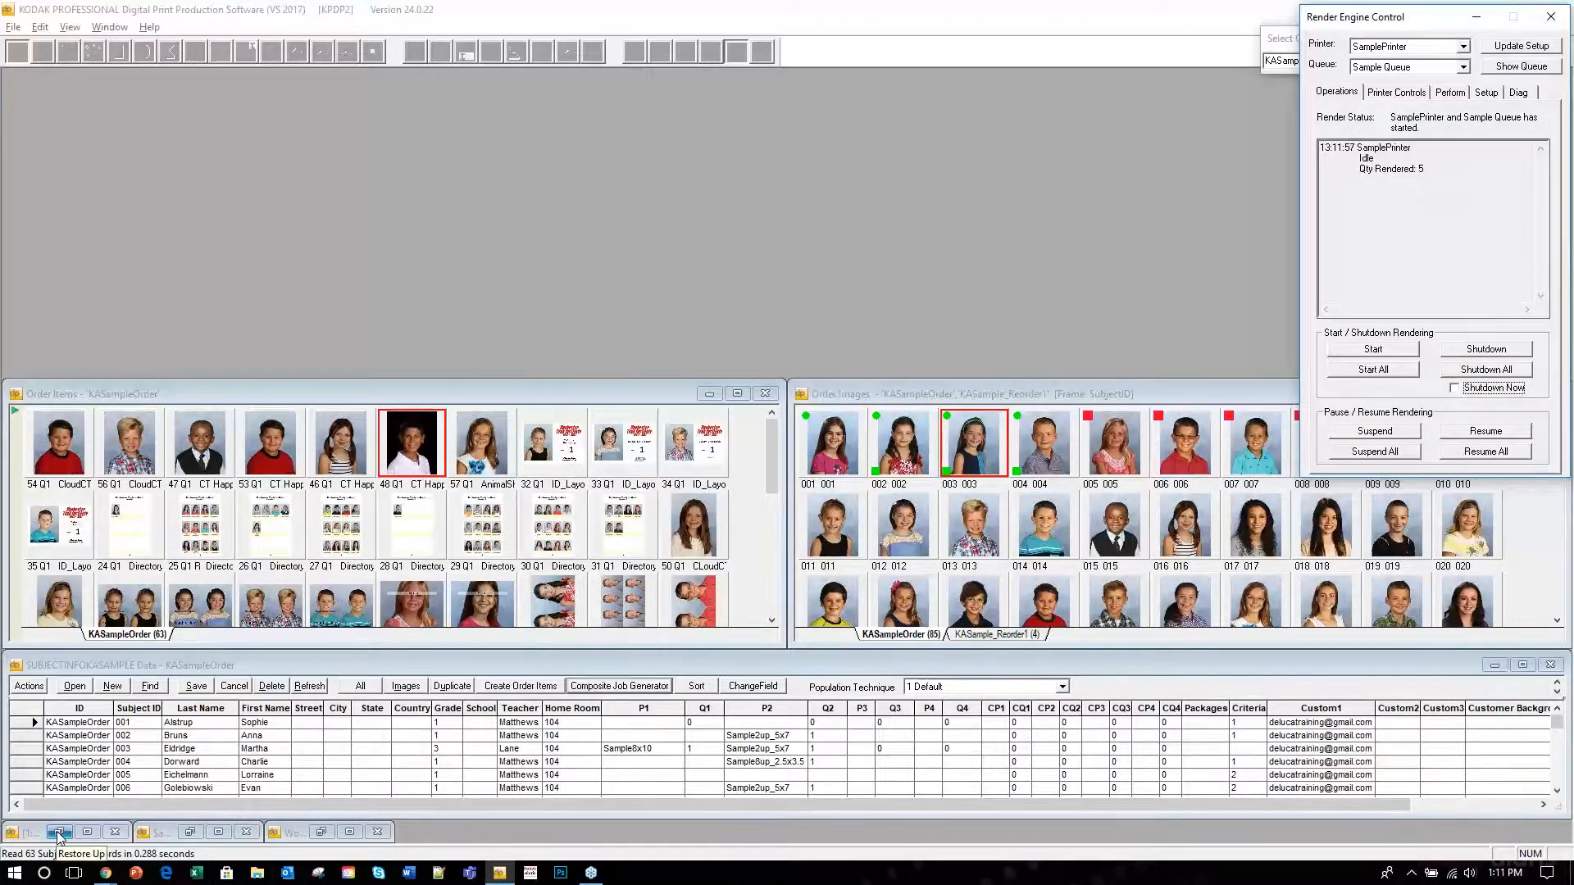
In LE_Composite, open Layout Helpers > Composites > Edit, view the Manage list, then close Layout.025 unsaved.
click(60, 833)
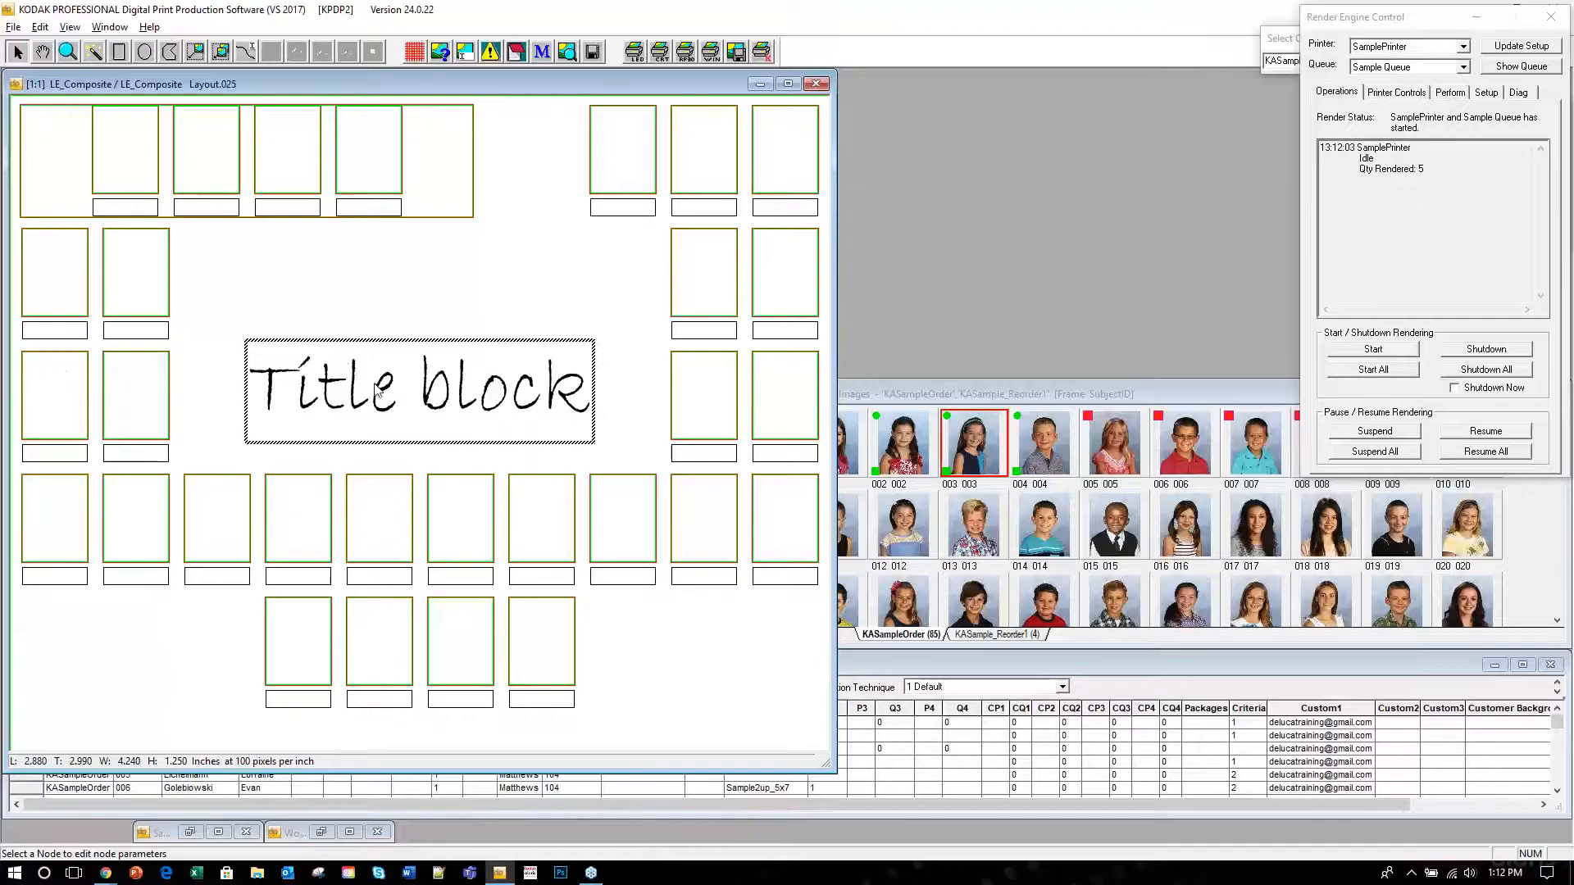
right_click(511, 235)
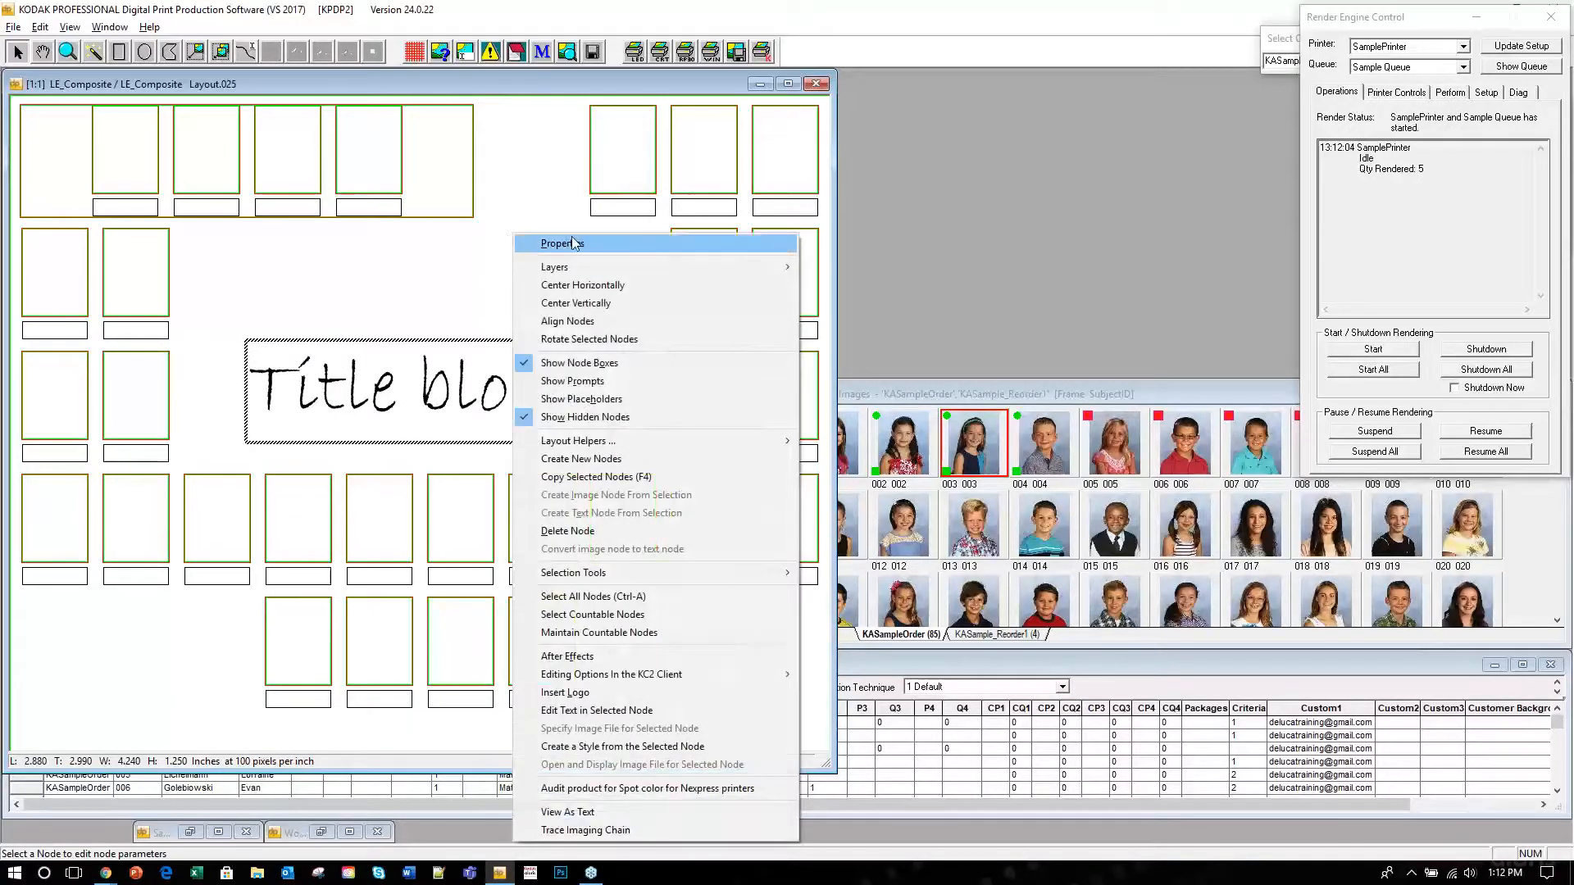
mouse_move(785, 441)
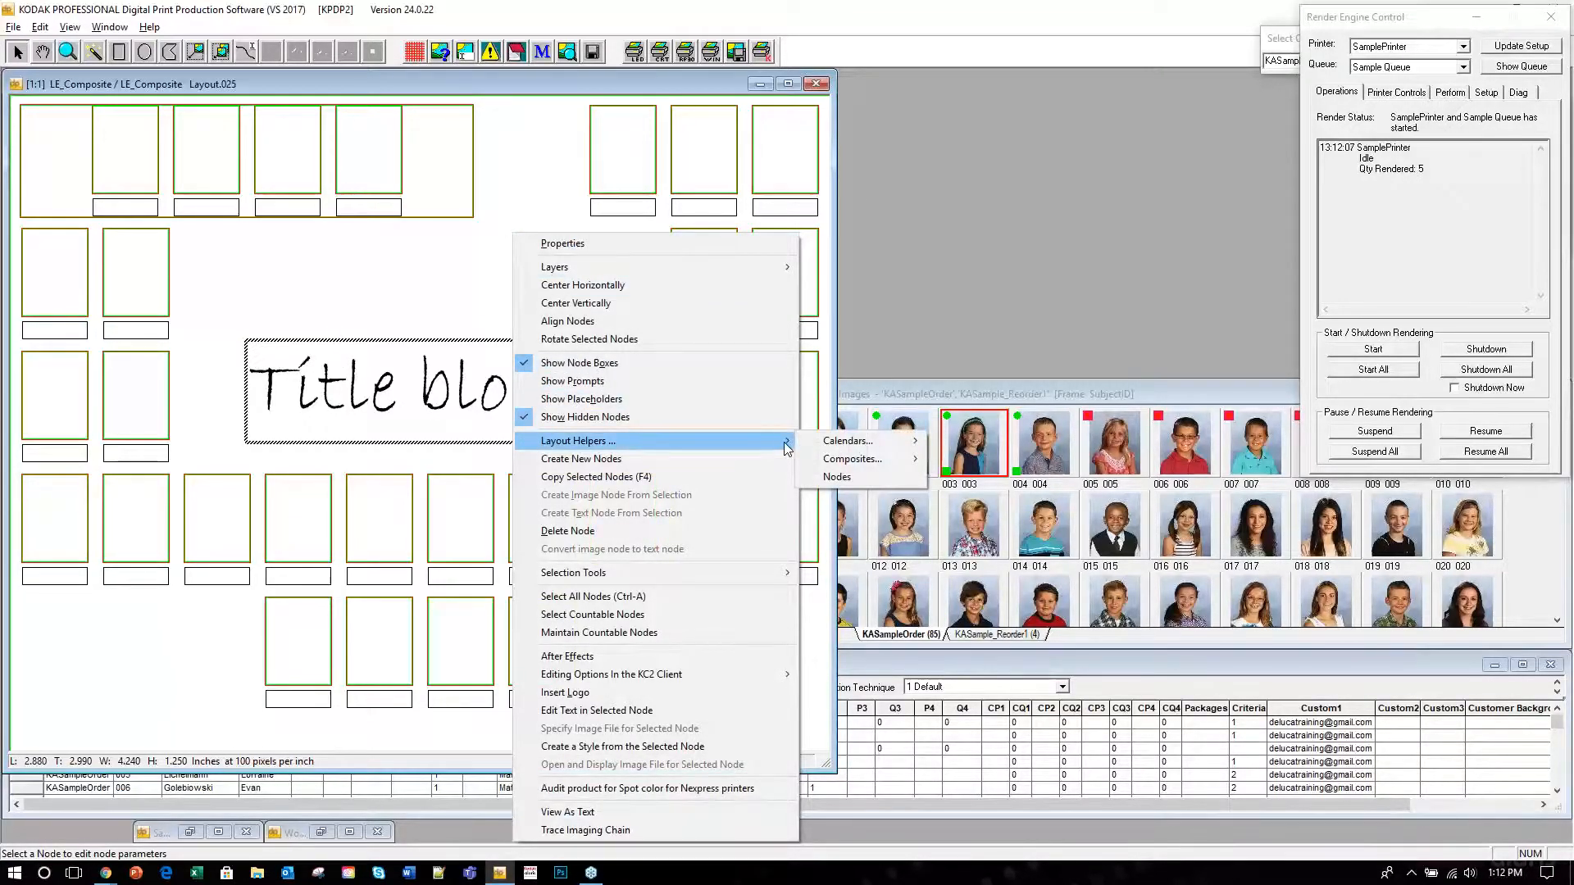
mouse_move(840, 465)
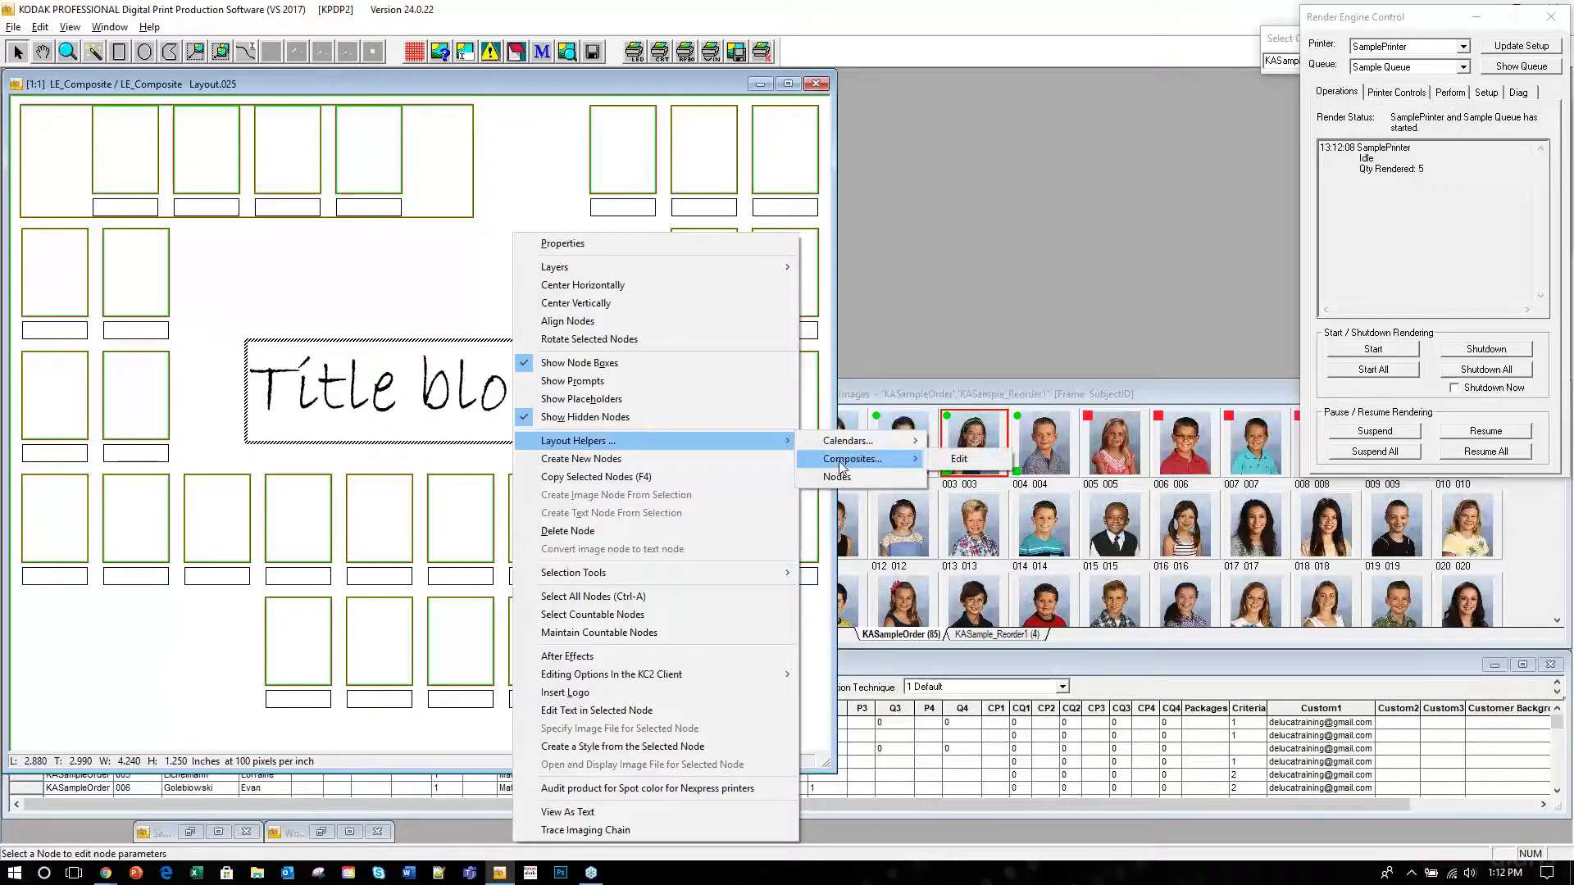
click(985, 467)
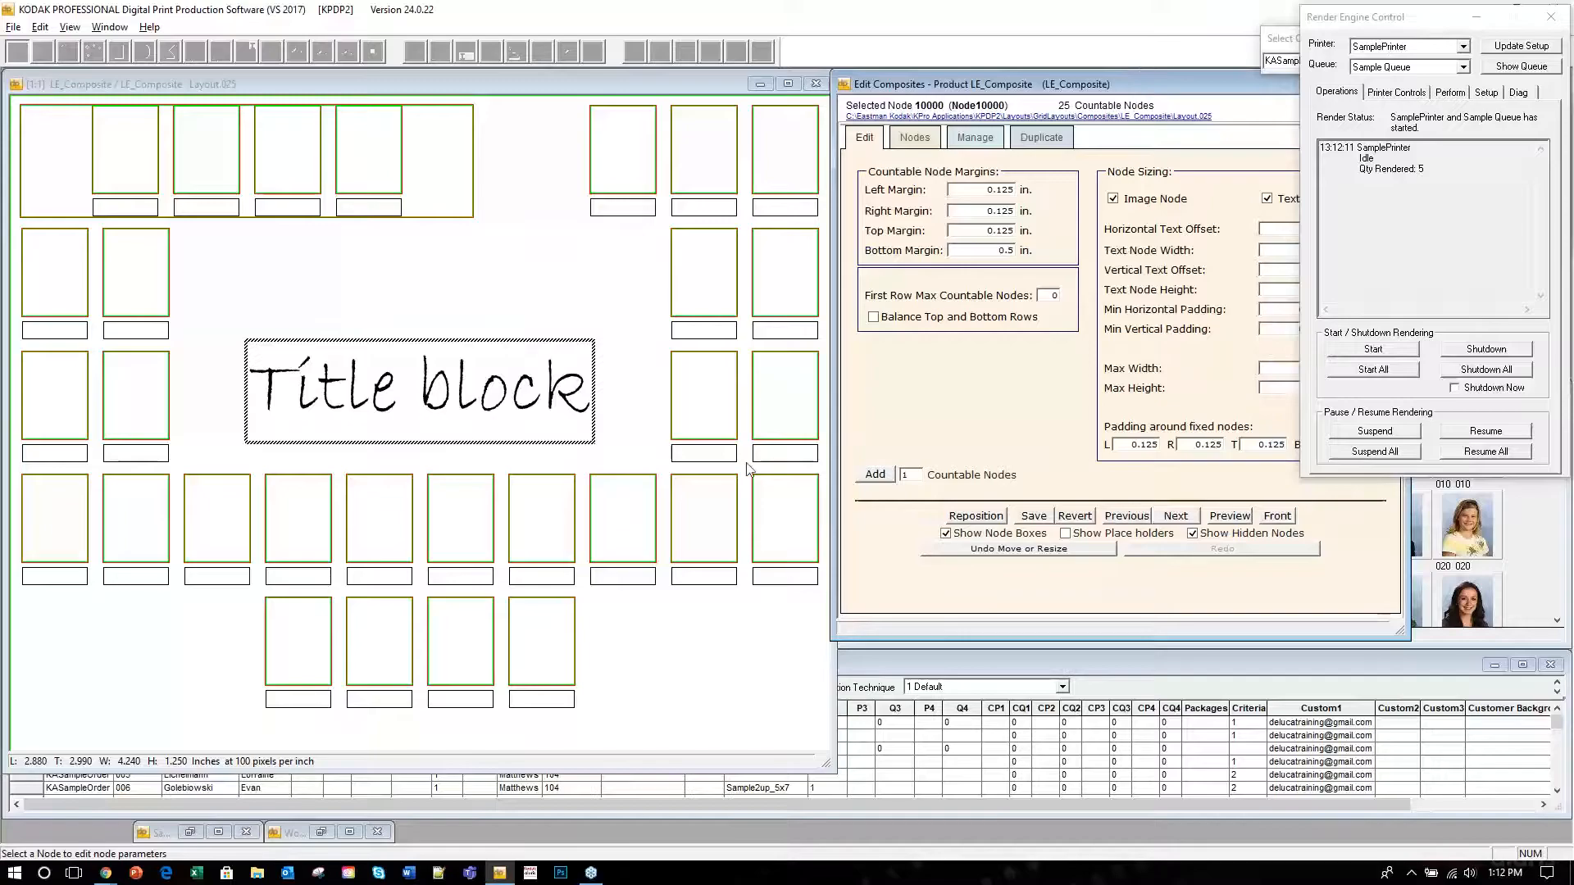
click(975, 137)
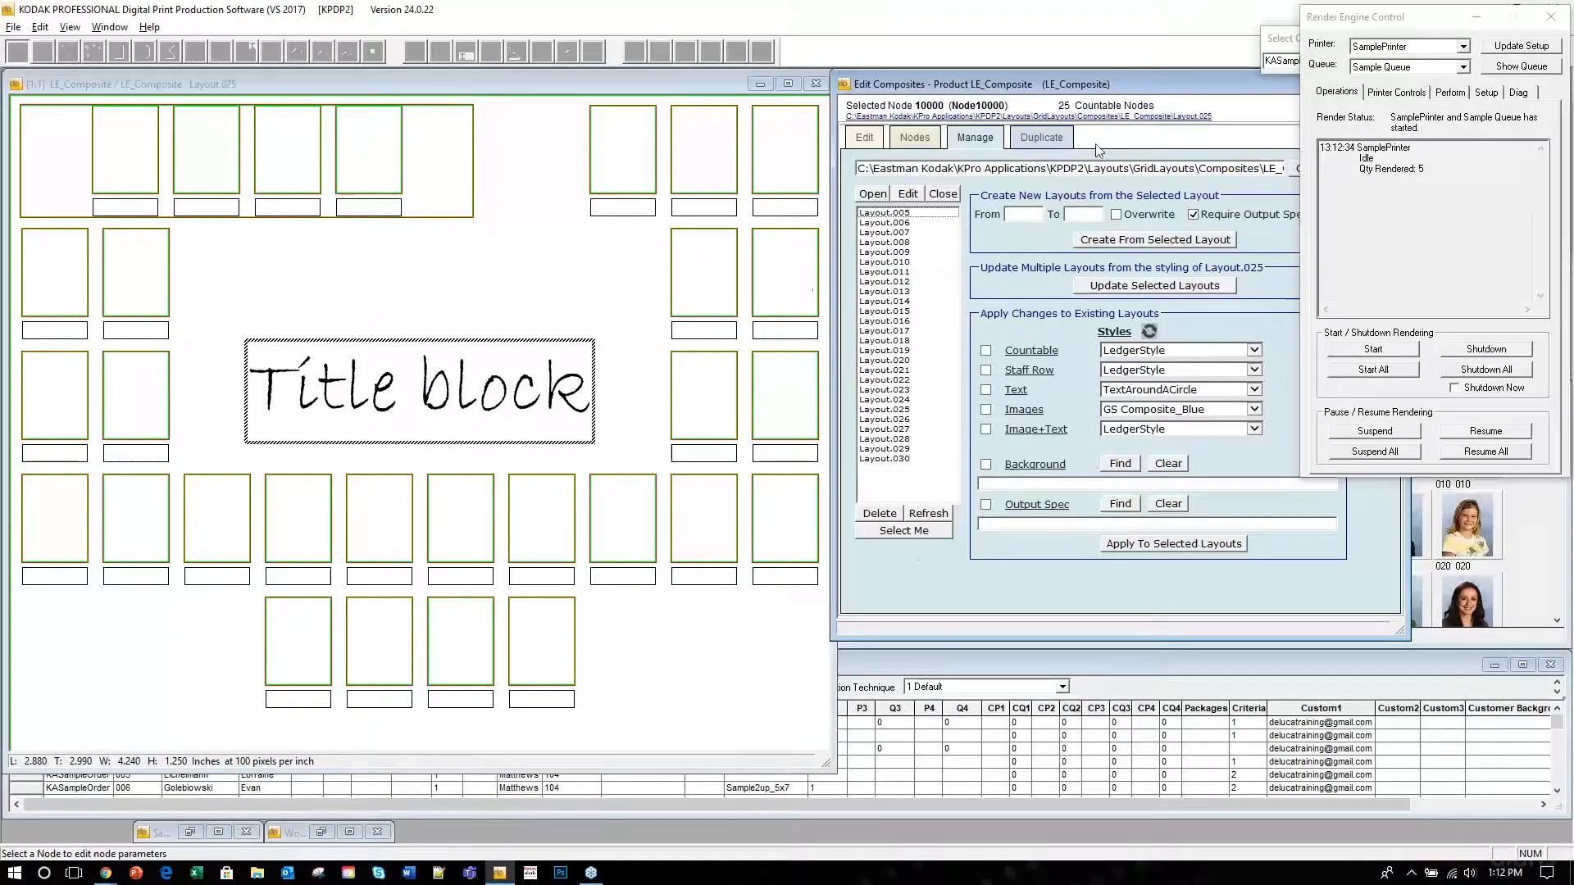
click(815, 85)
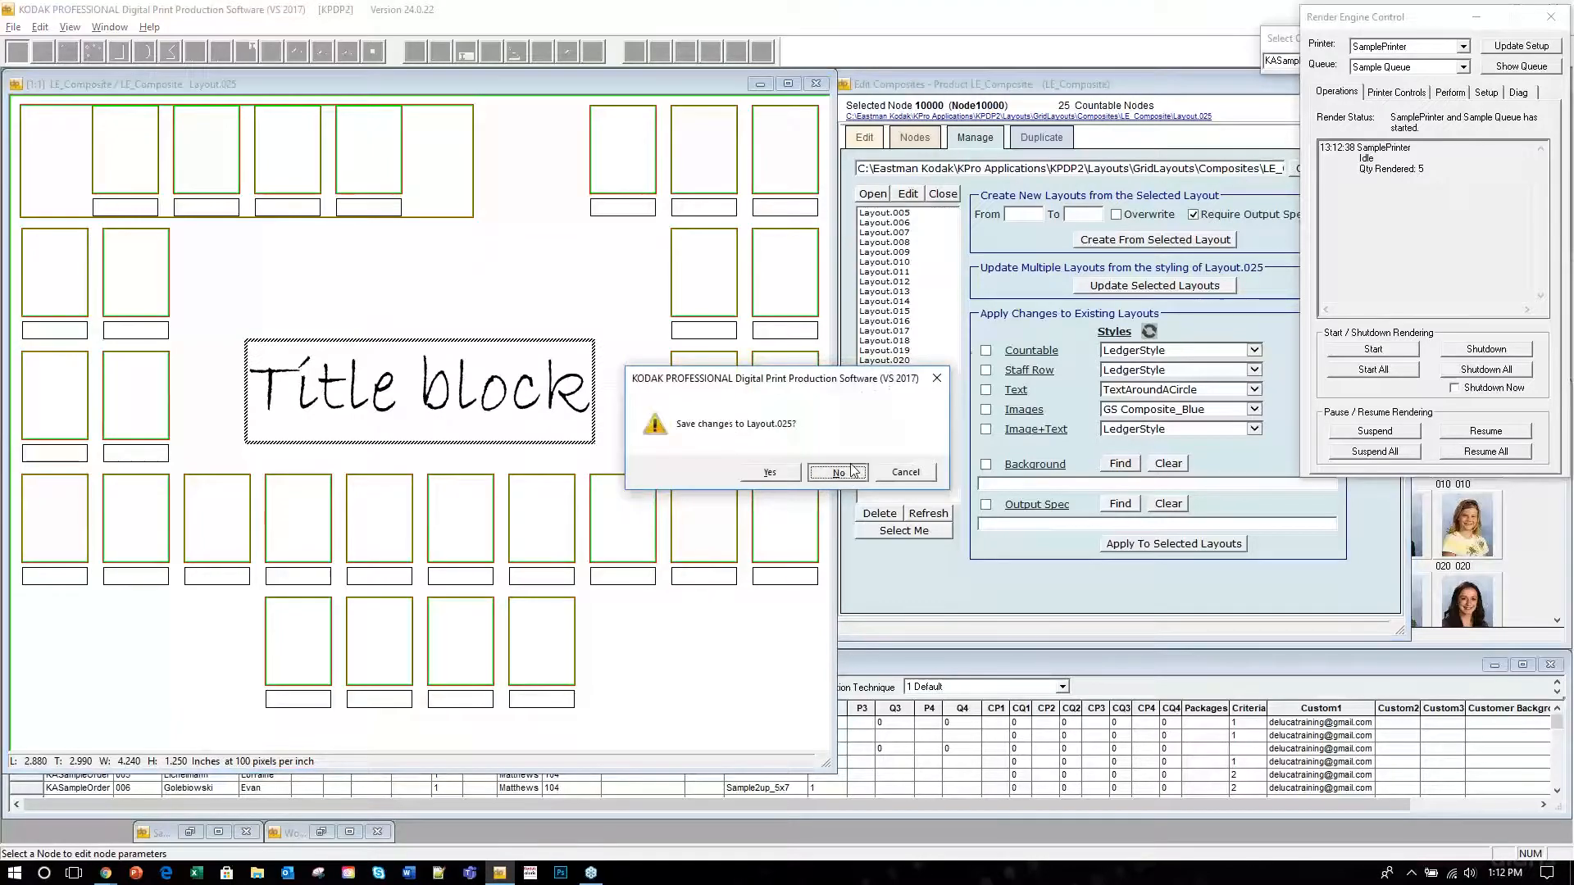
click(837, 475)
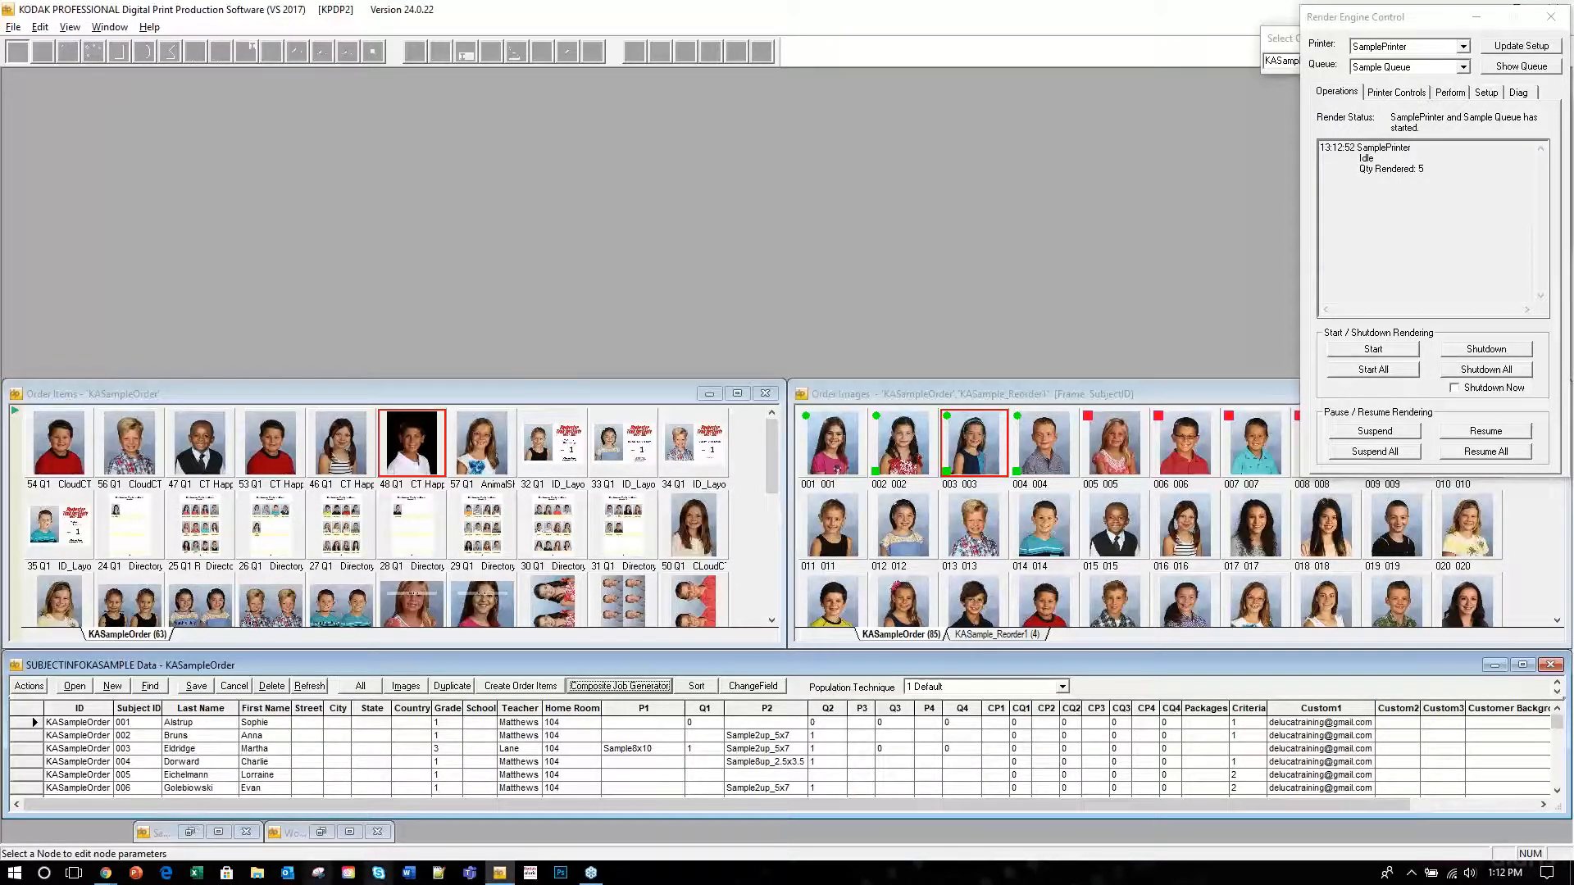
Enlarge the subject grid and paste row 002's Custom1 e-mail into Custom2–Custom3 for rows 003–009.
drag(749, 652, 754, 435)
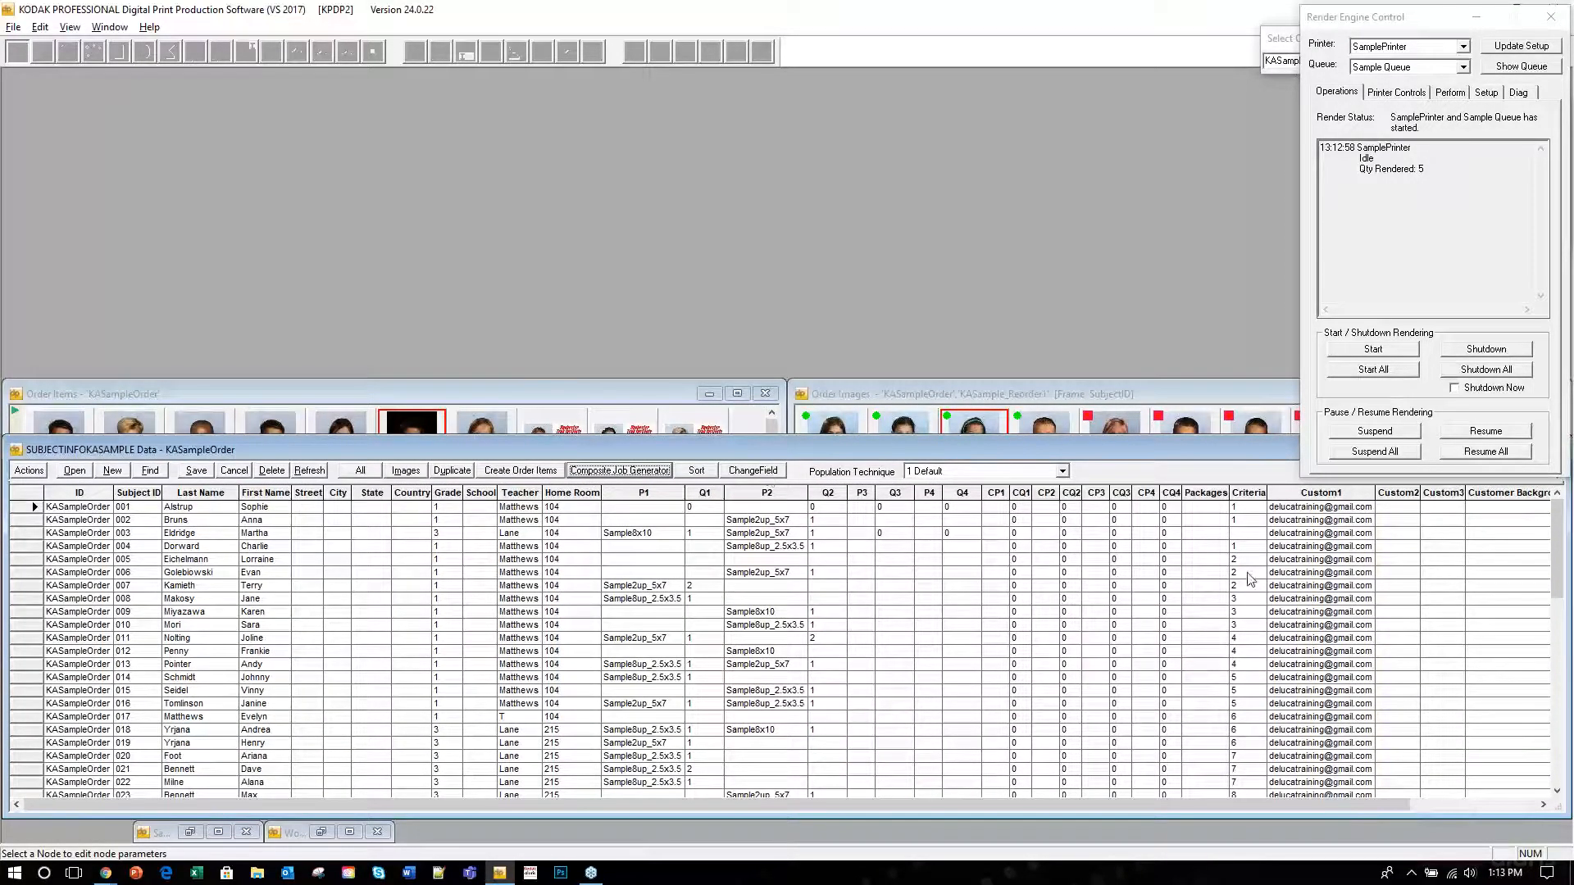
click(1272, 521)
drag(1271, 520, 1377, 529)
key(ctrl+c)
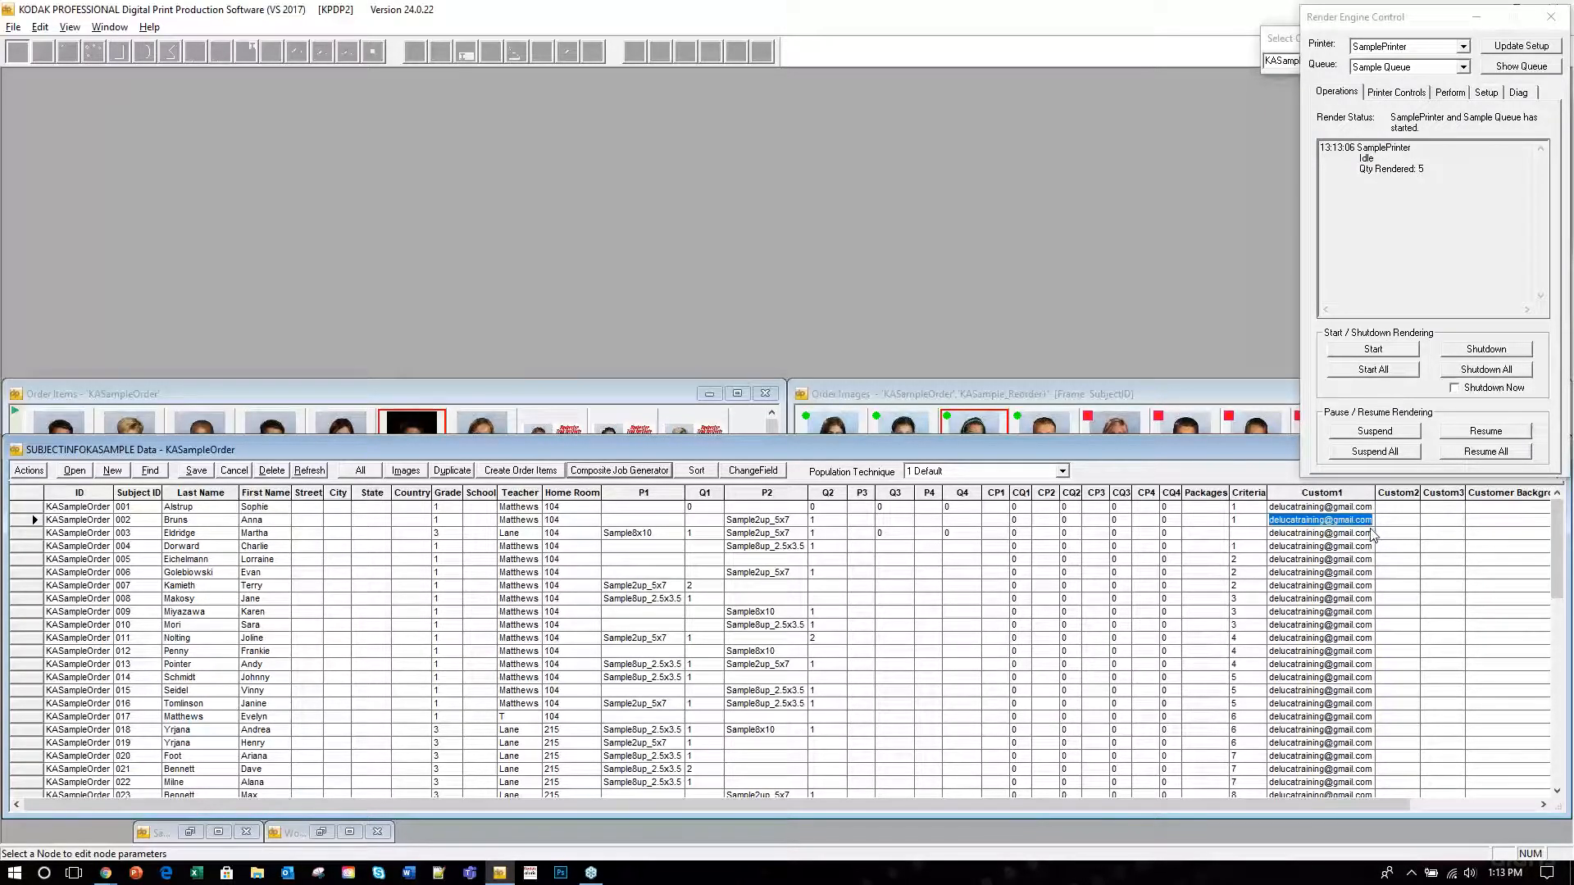
click(1391, 534)
drag(1394, 542, 1465, 625)
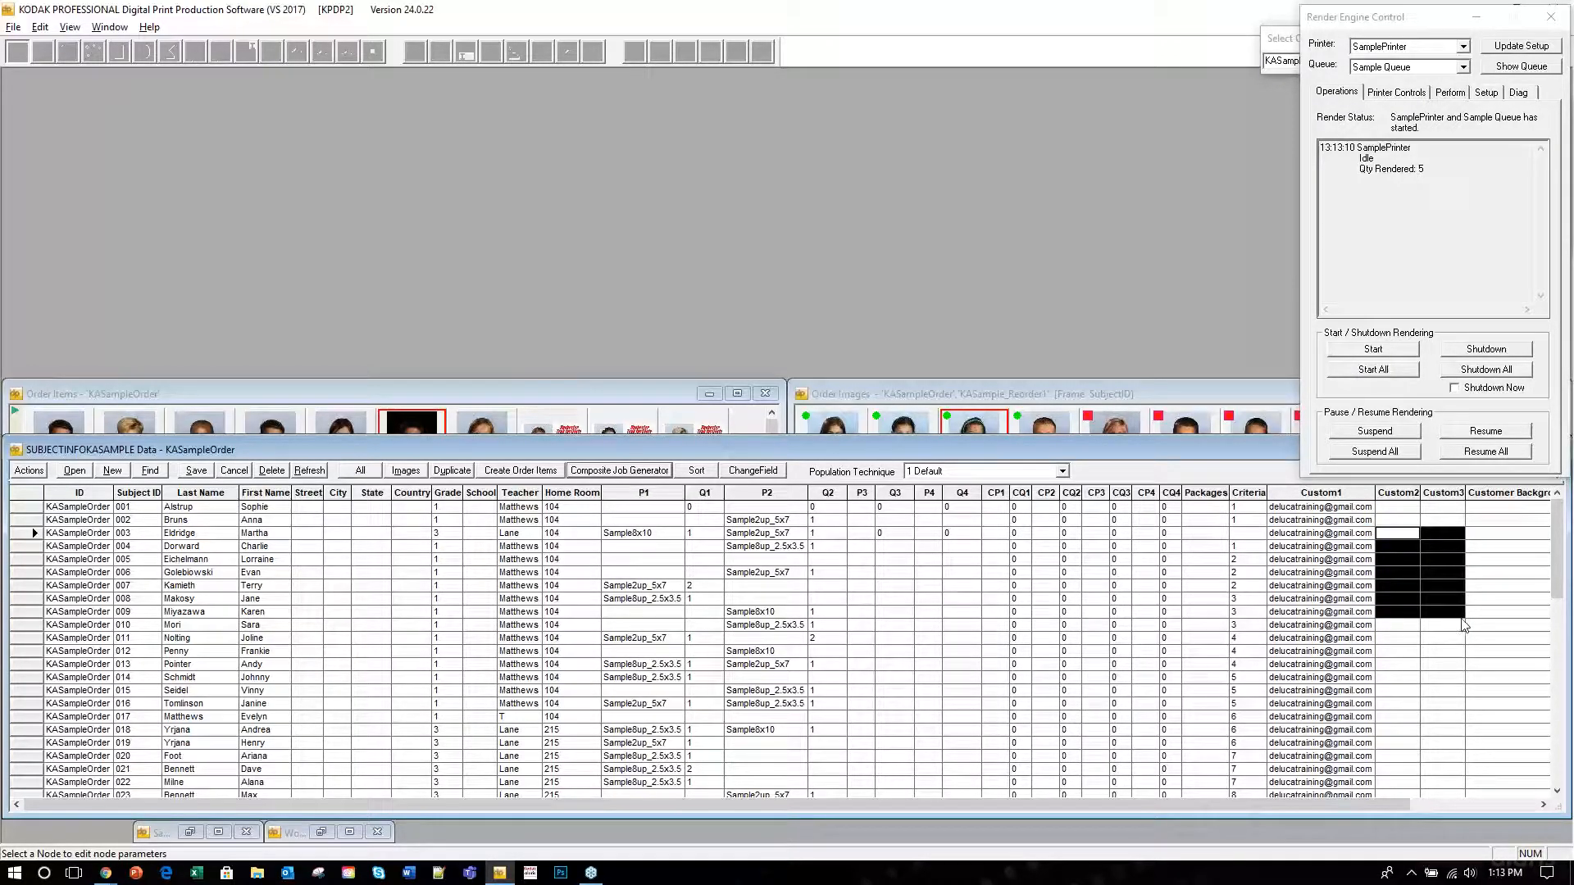
right_click(1403, 550)
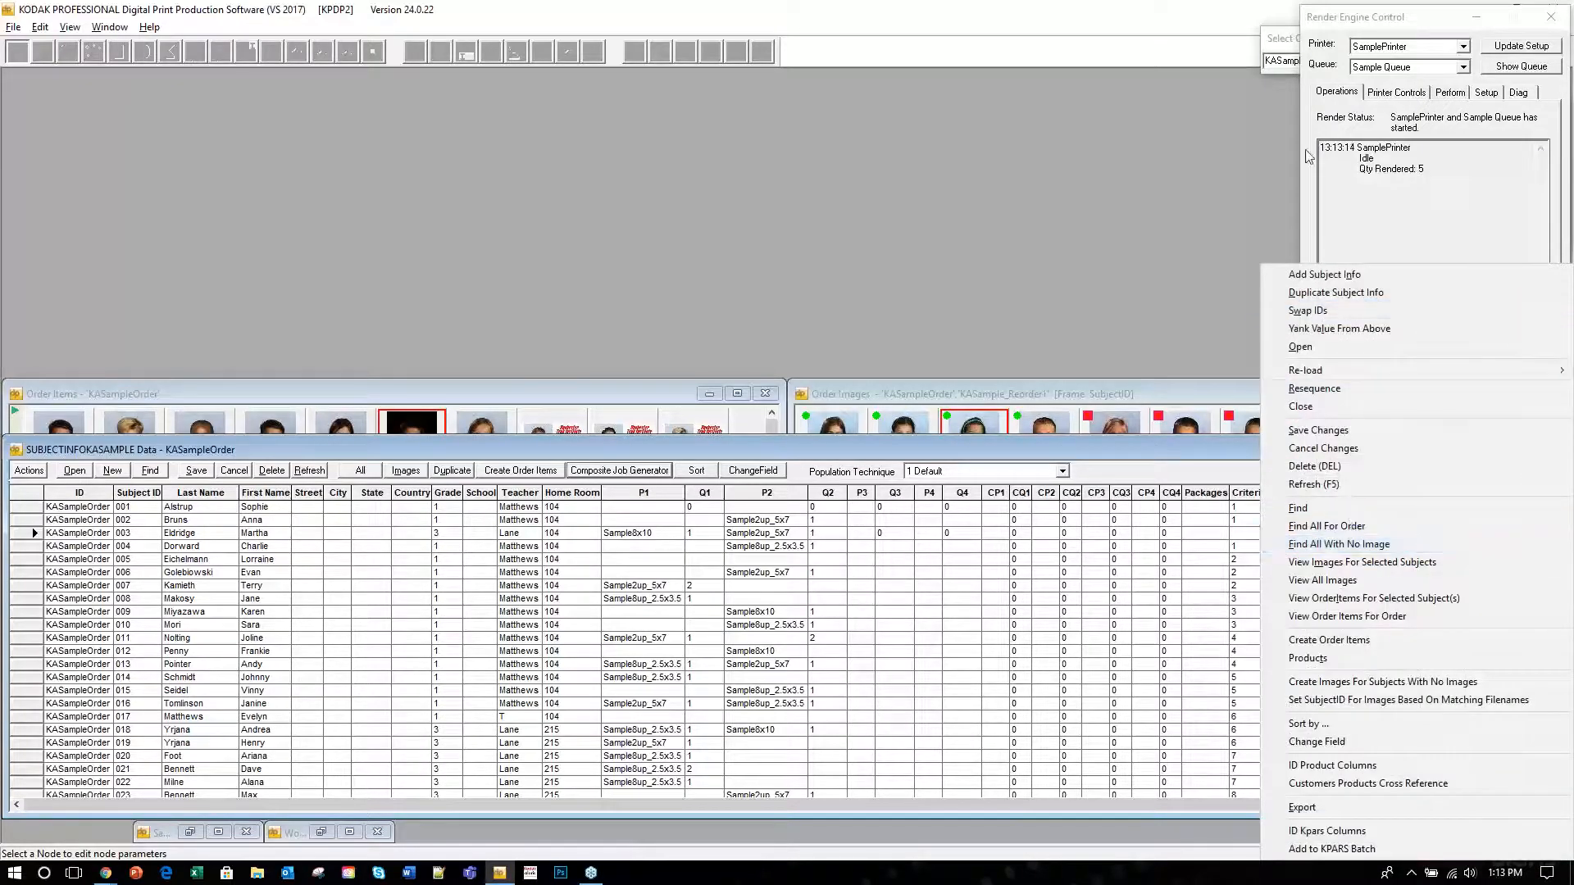
click(1309, 157)
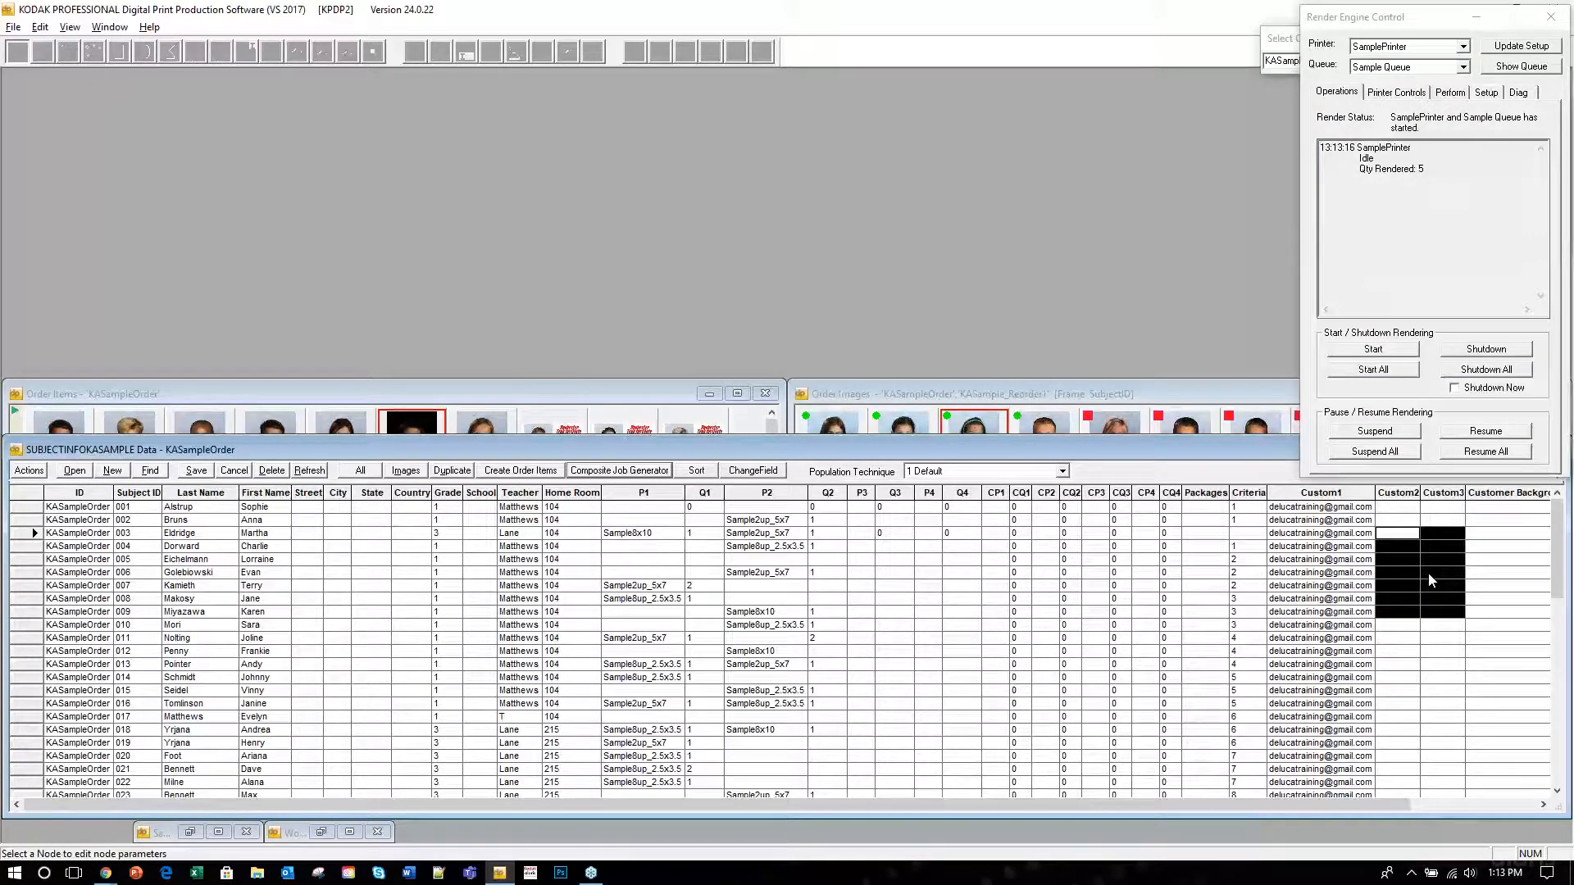
key(ctrl+v)
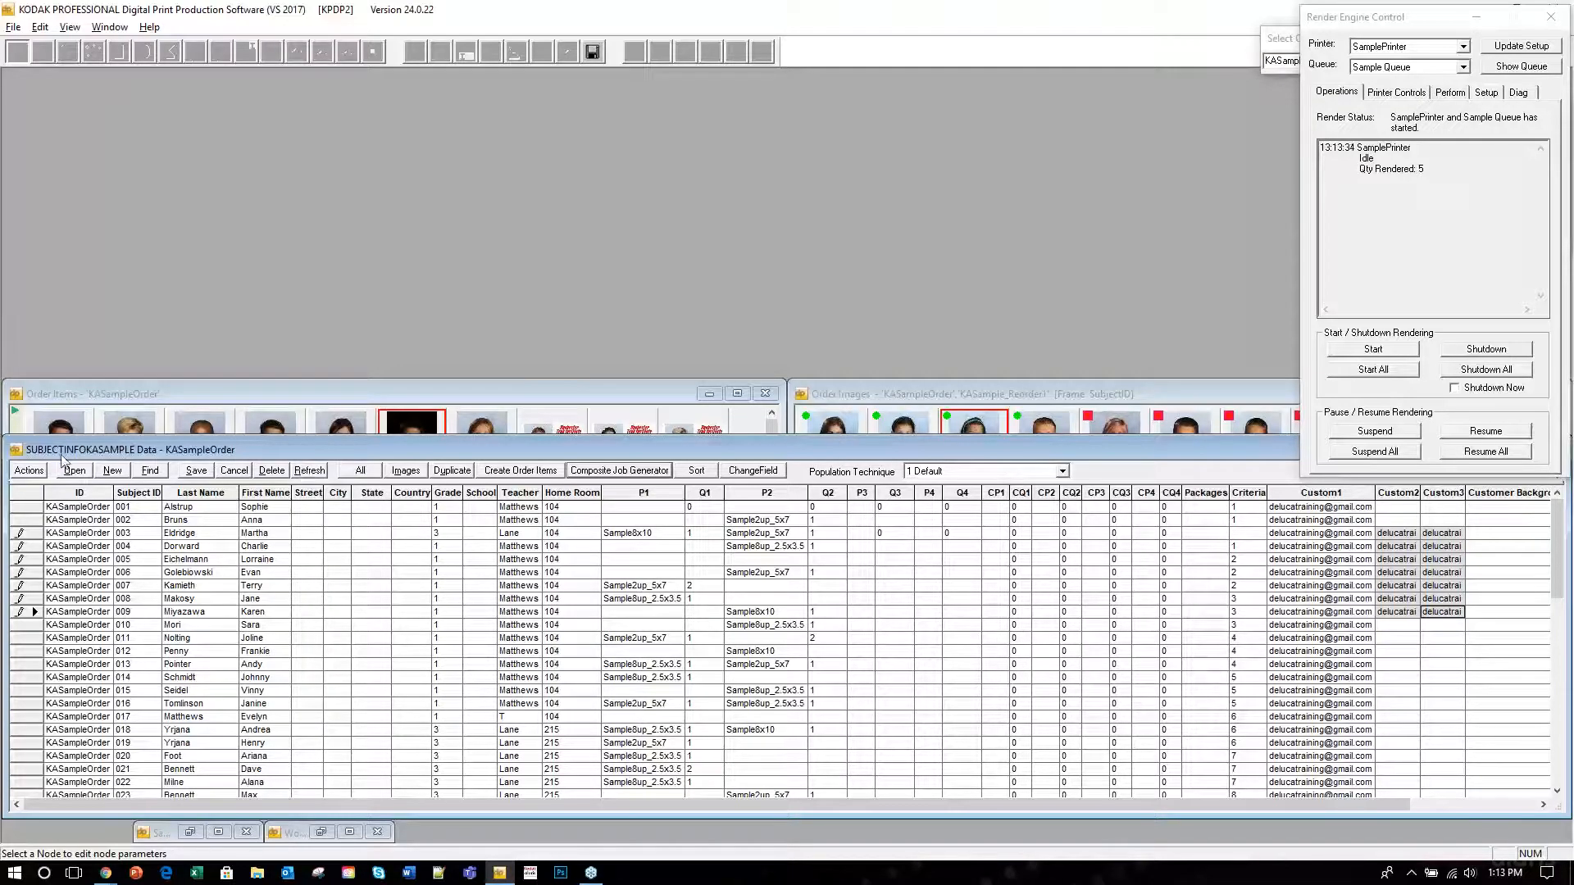
Cancel and discard the subject data edits, then enlarge the Order Items and Order Images thumbnail panels.
click(235, 471)
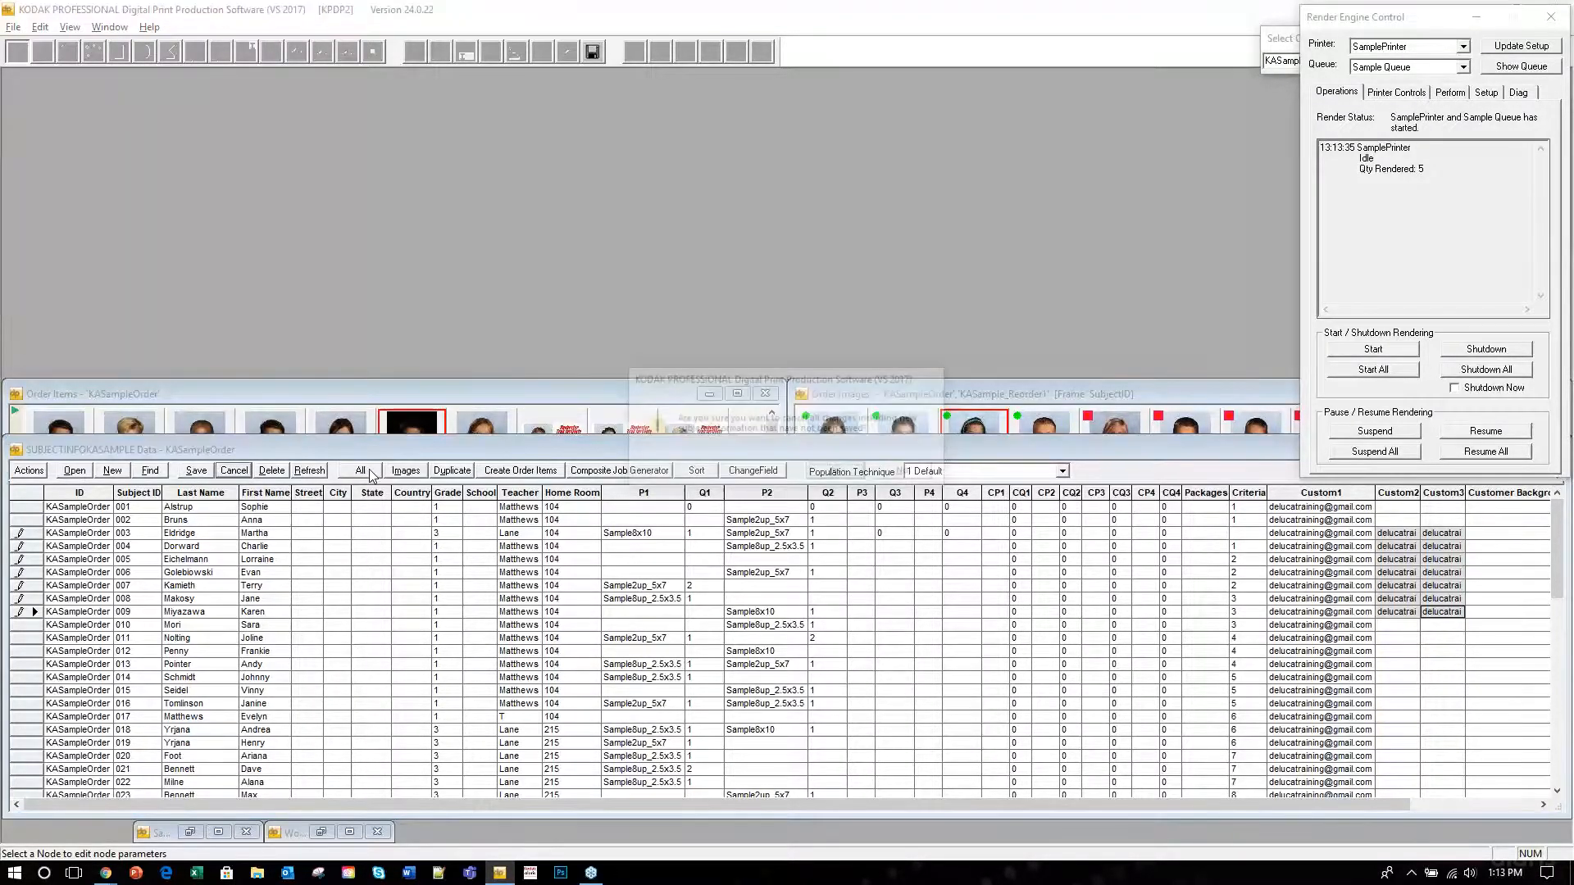
click(835, 473)
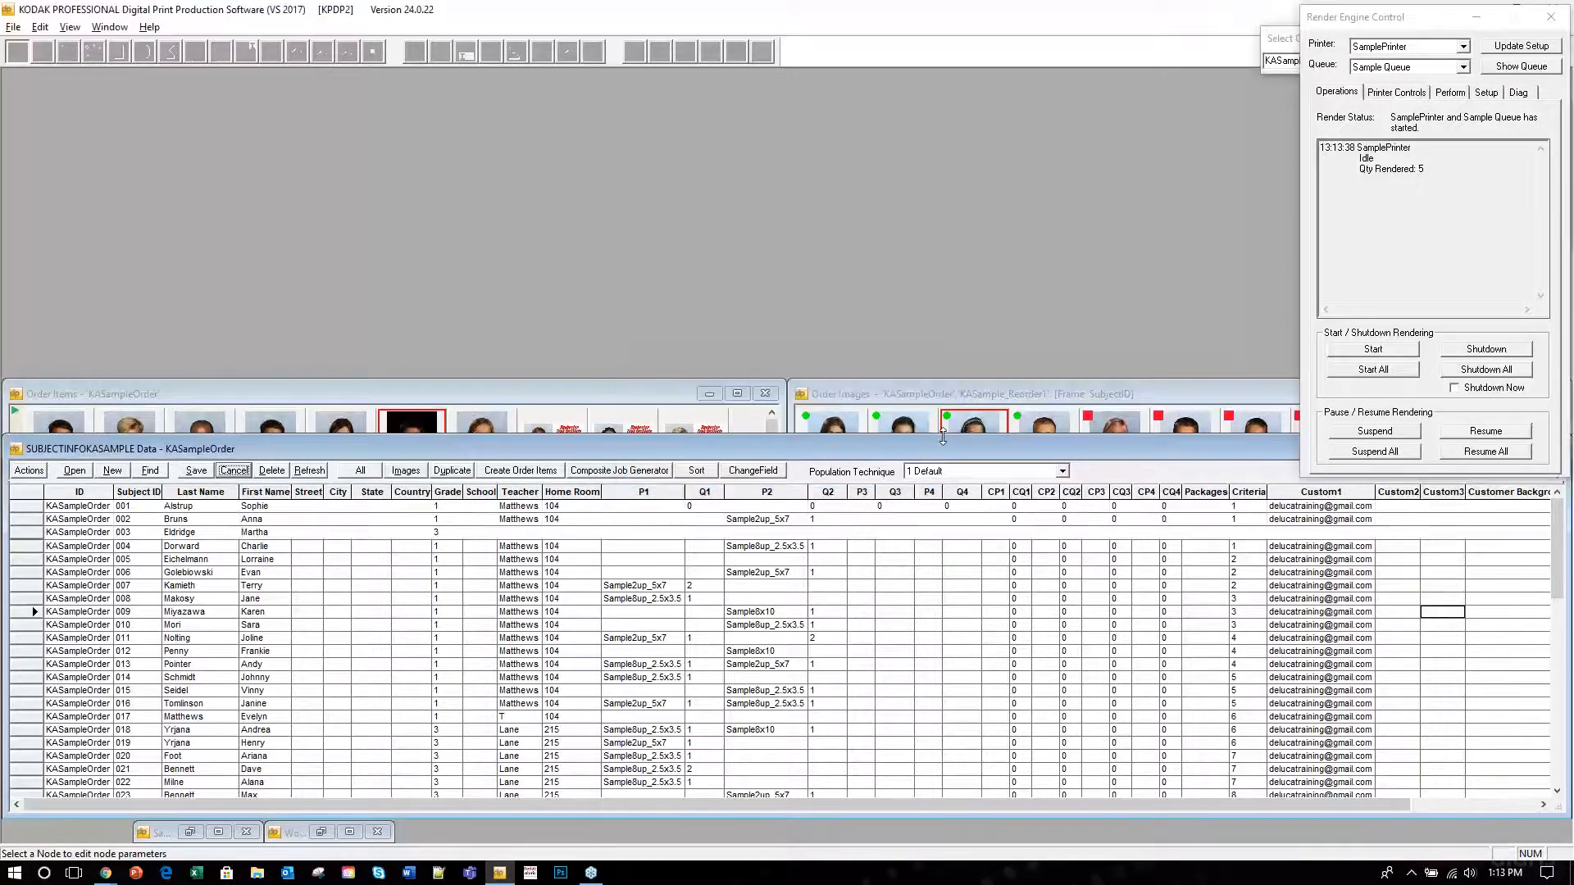
drag(943, 437, 938, 652)
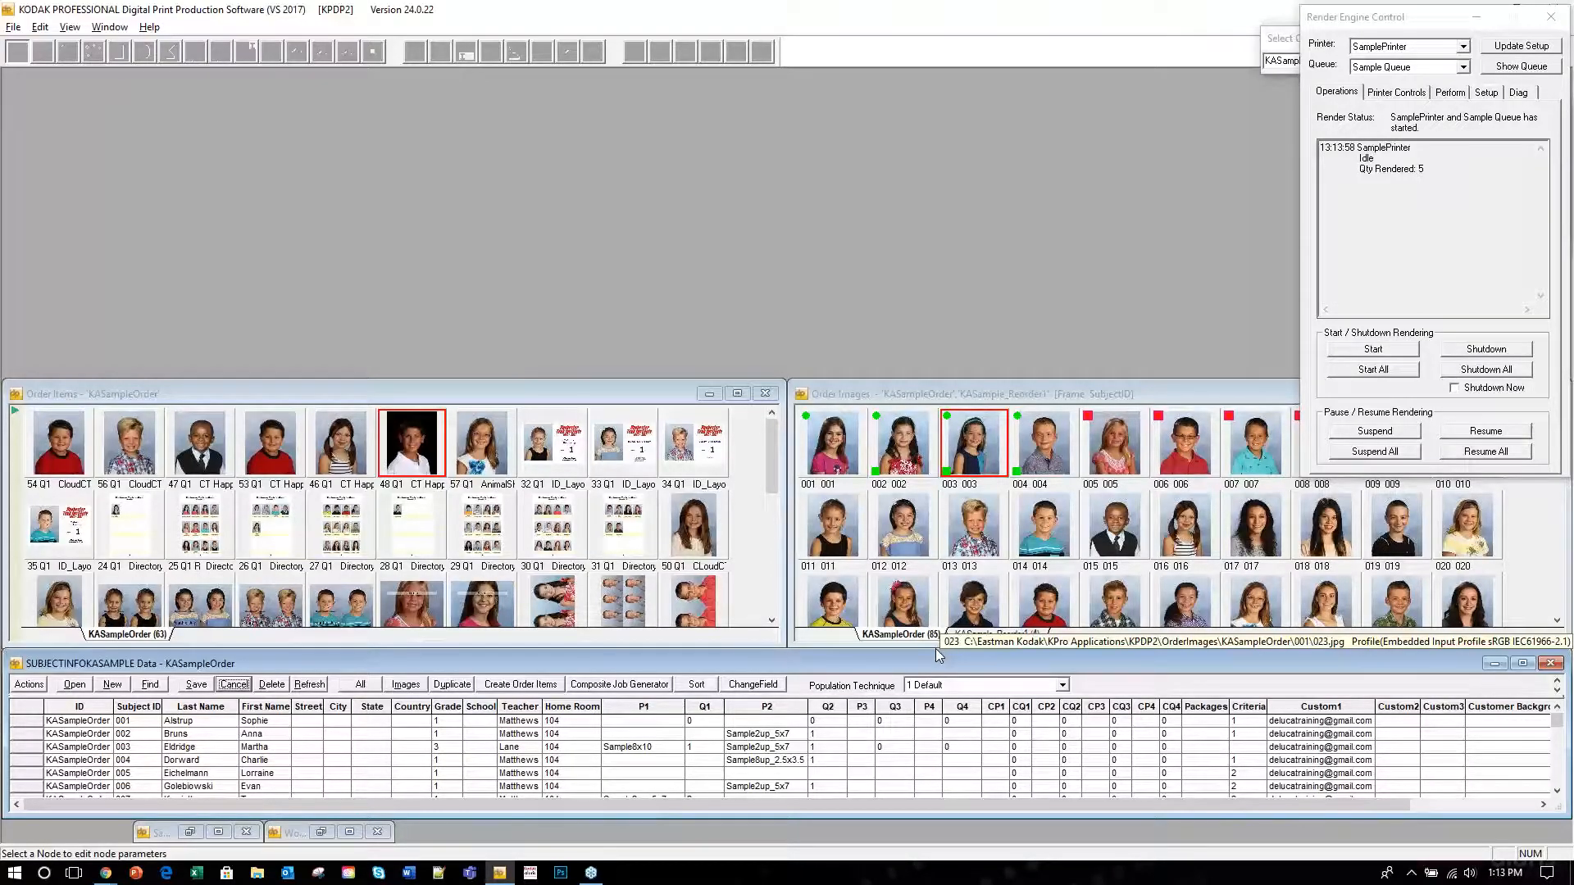
click(1403, 18)
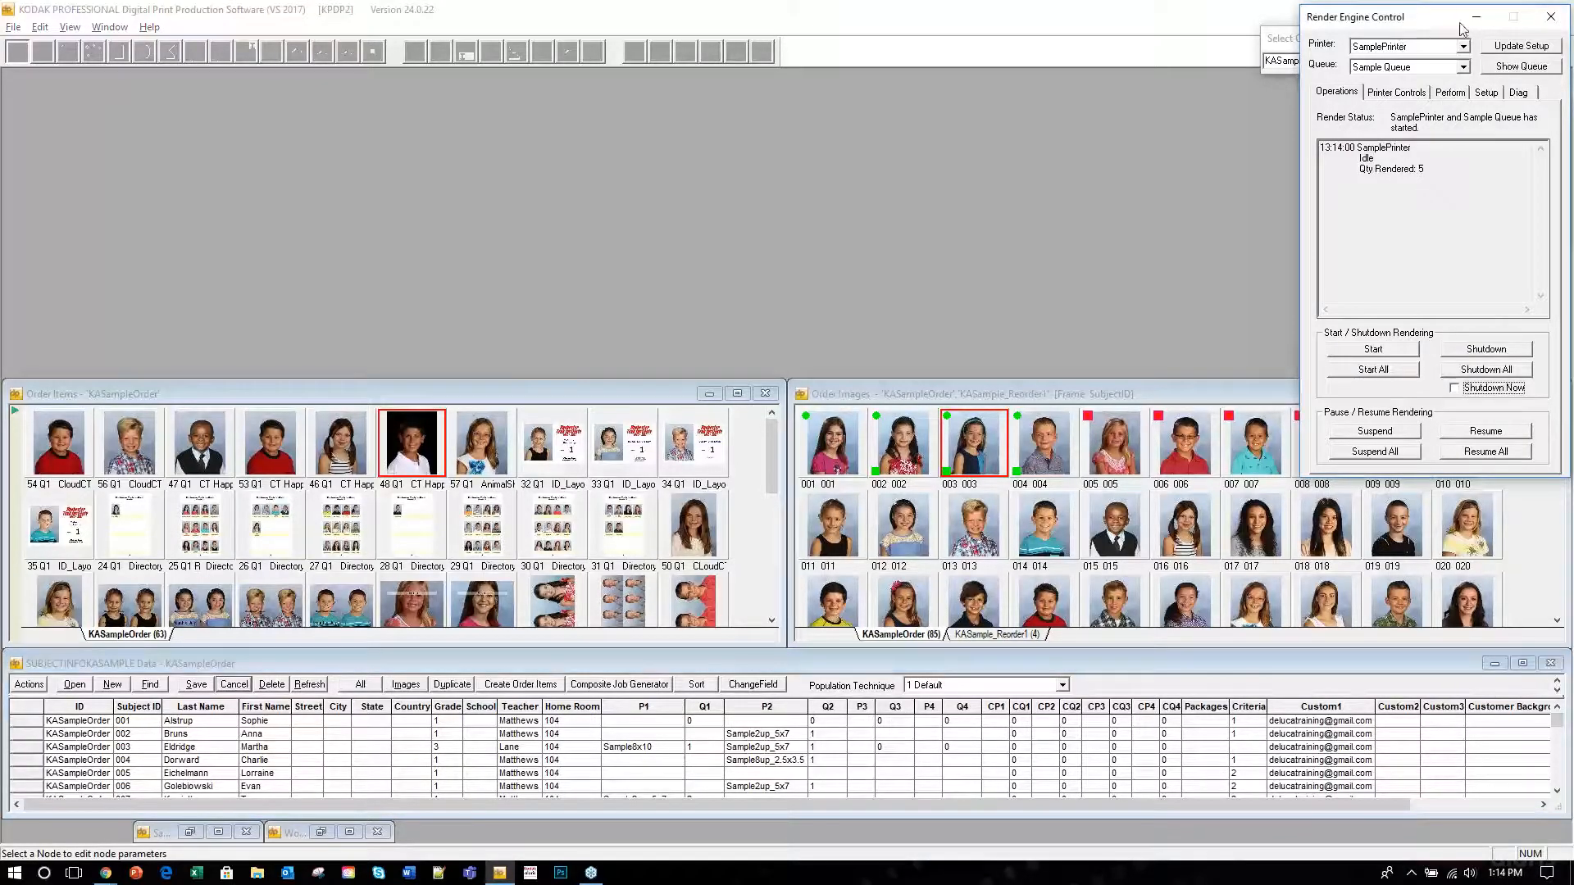
Minimize Render Engine Control and open the 'Rendering with CloudCT from 36Pix' help page from the Export category.
click(1476, 17)
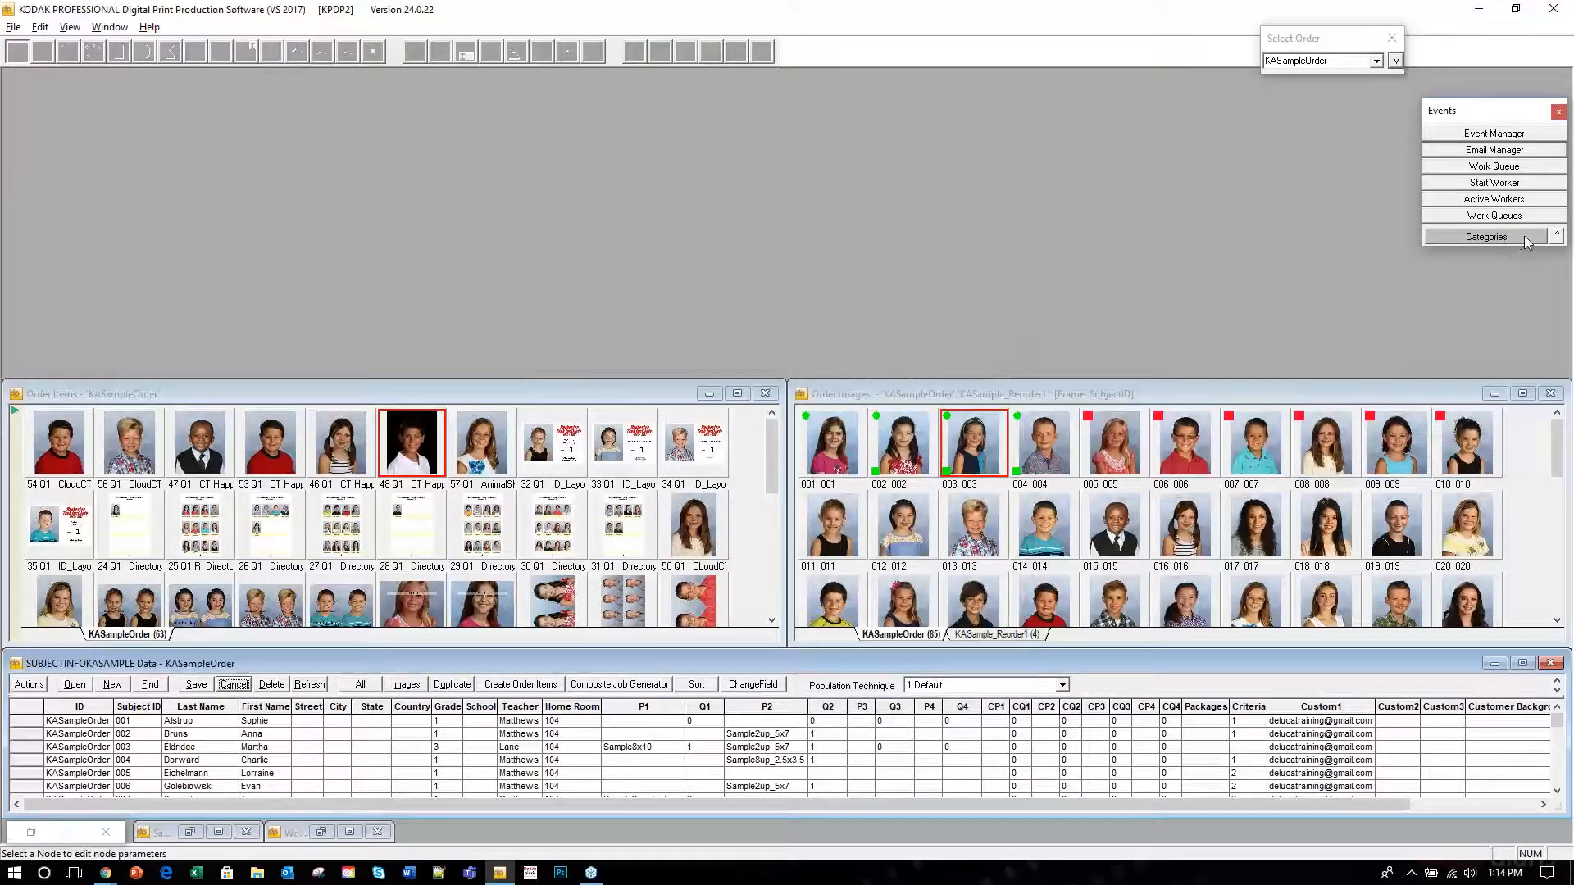
click(1527, 239)
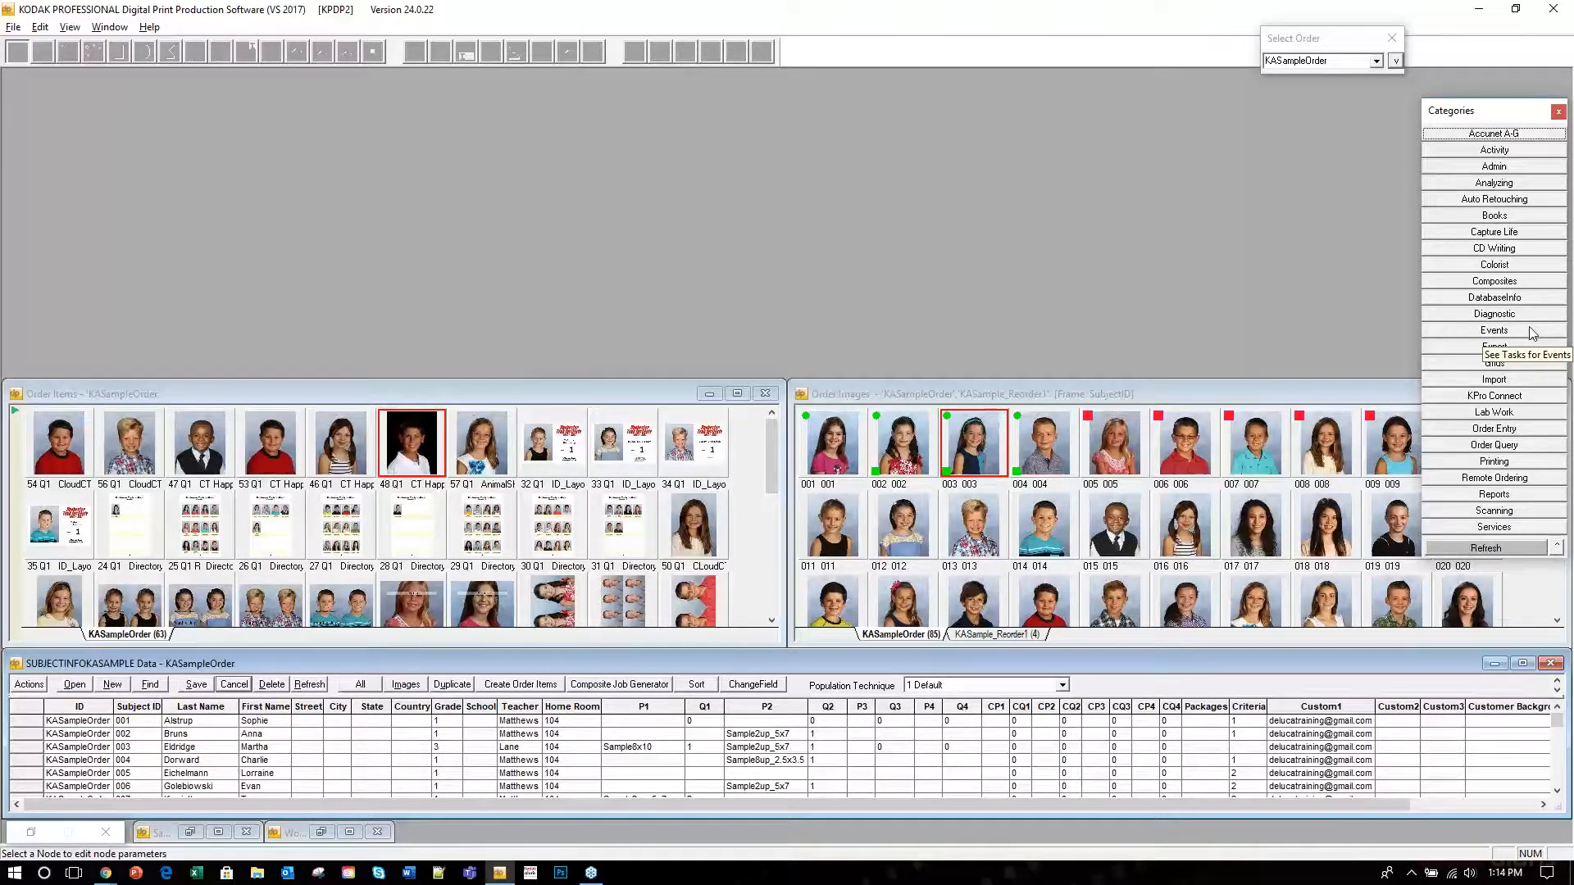
click(1513, 346)
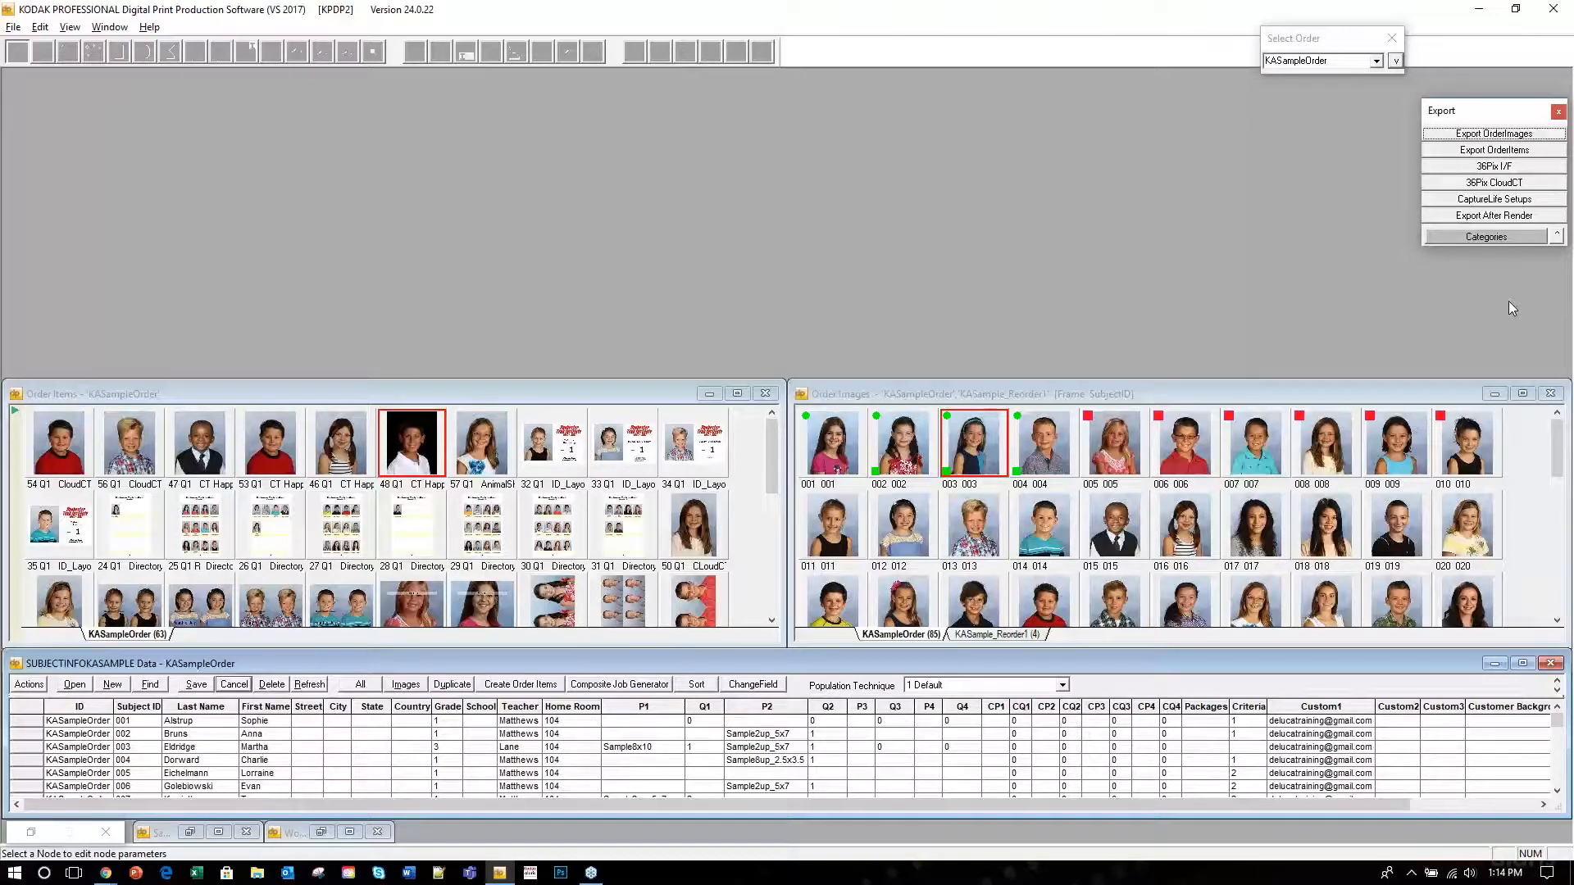
click(1541, 182)
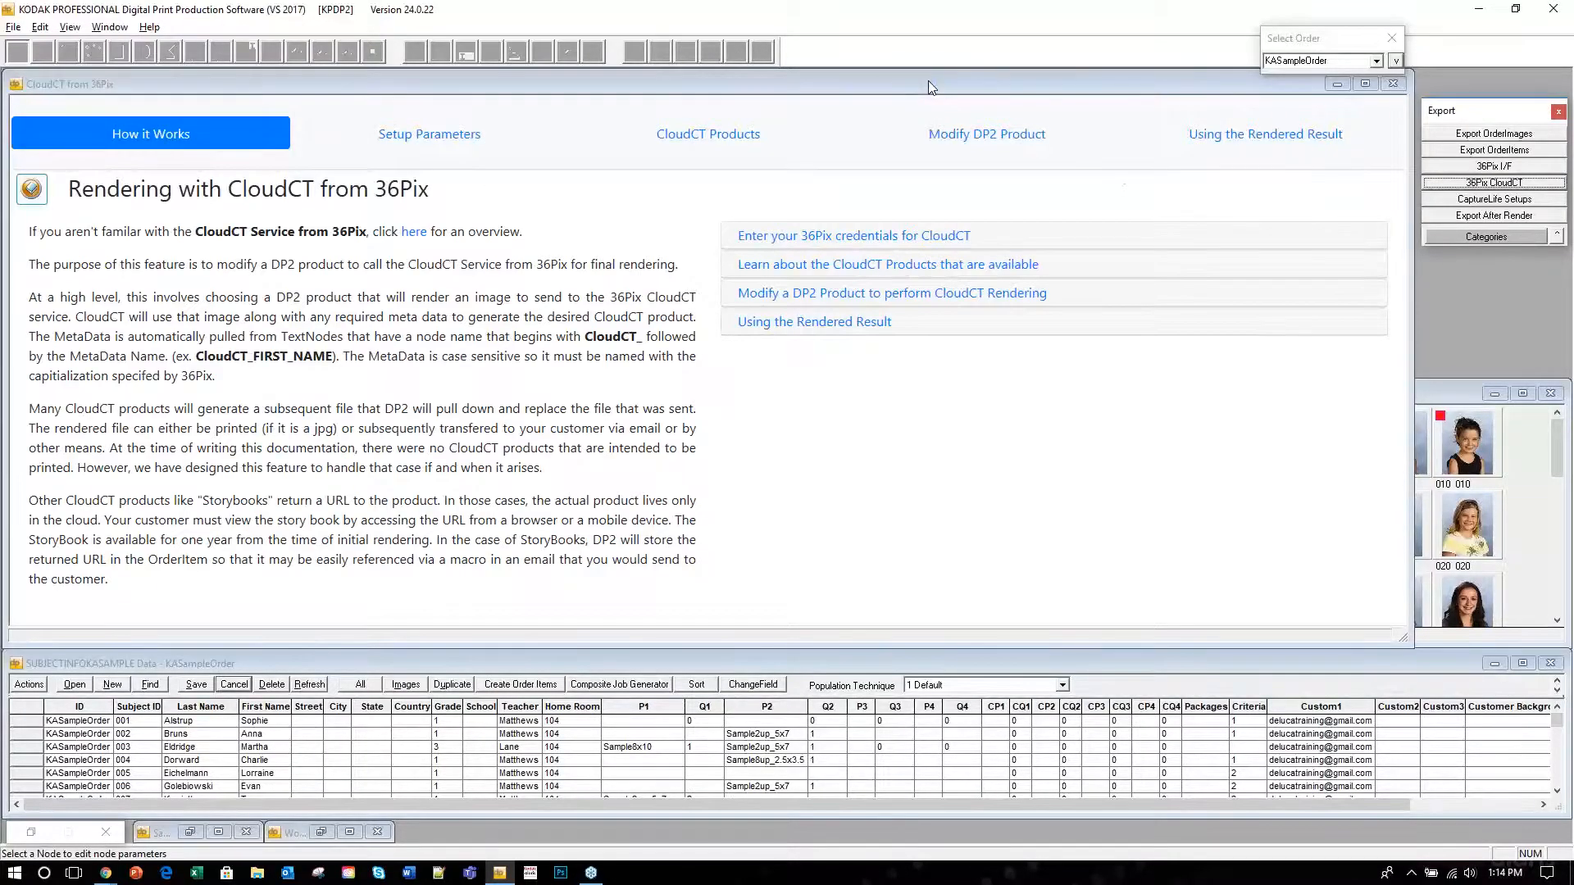
mouse_move(928, 80)
mouse_down()
mouse_move(942, 82)
mouse_move(928, 82)
mouse_up()
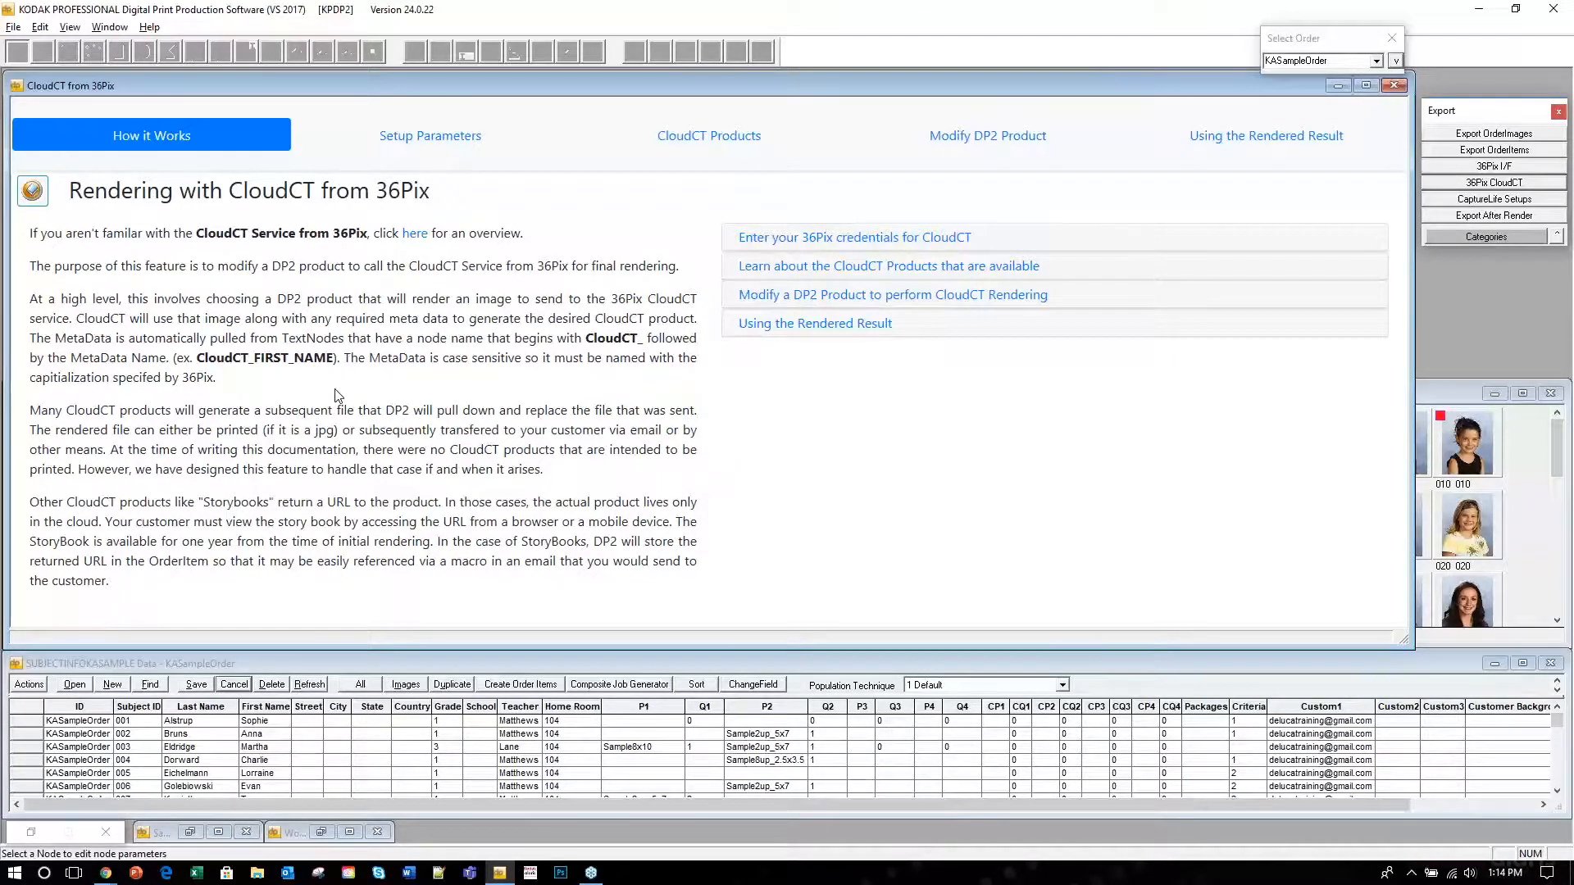
click(417, 234)
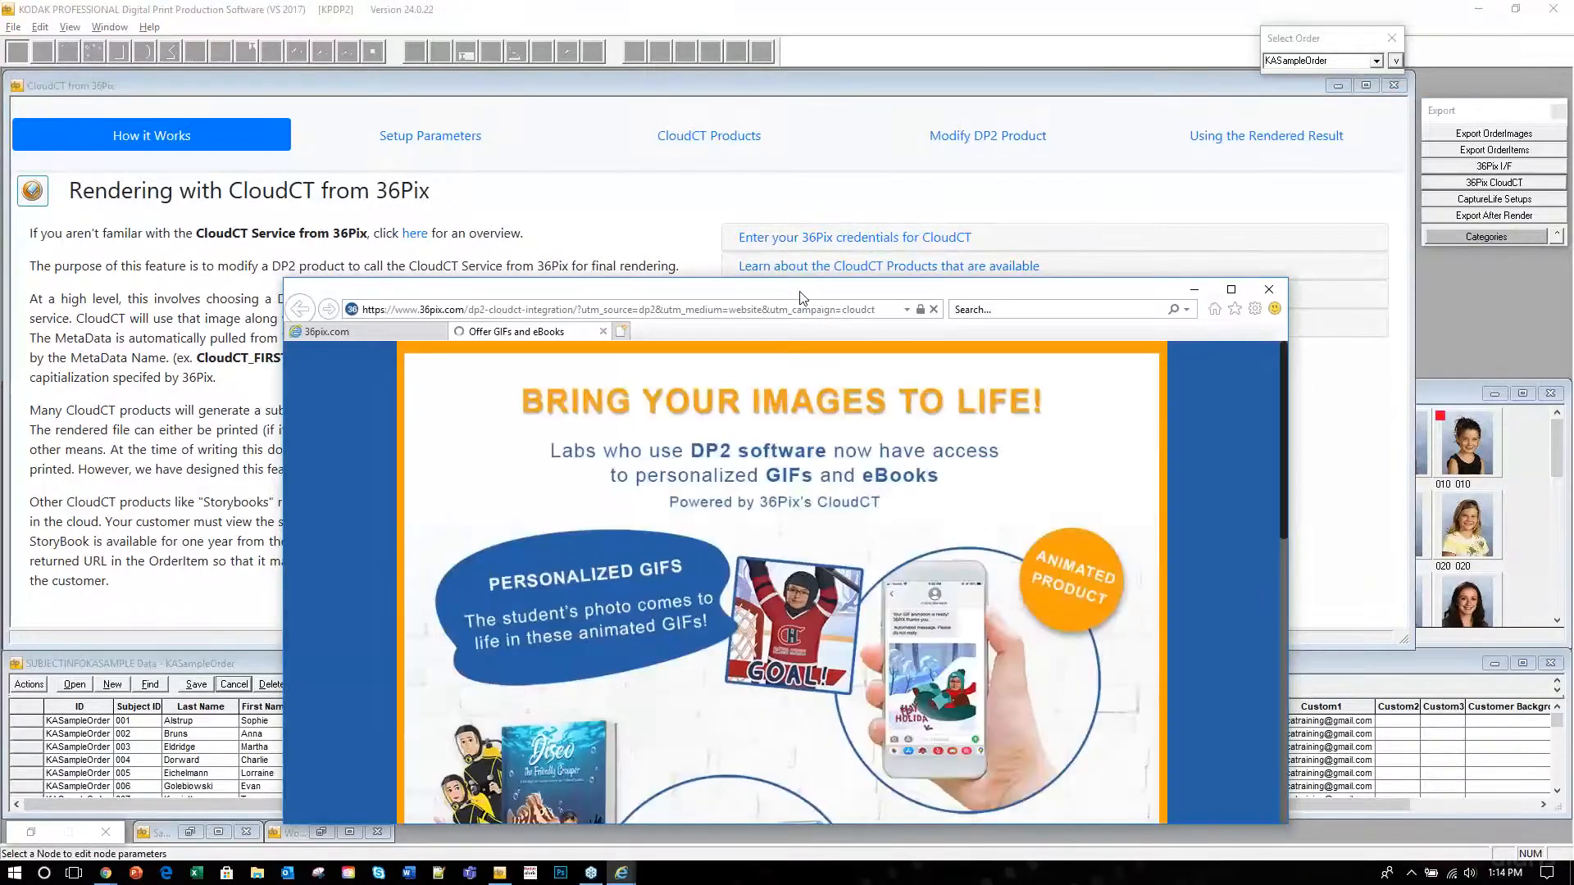
drag(793, 289, 666, 67)
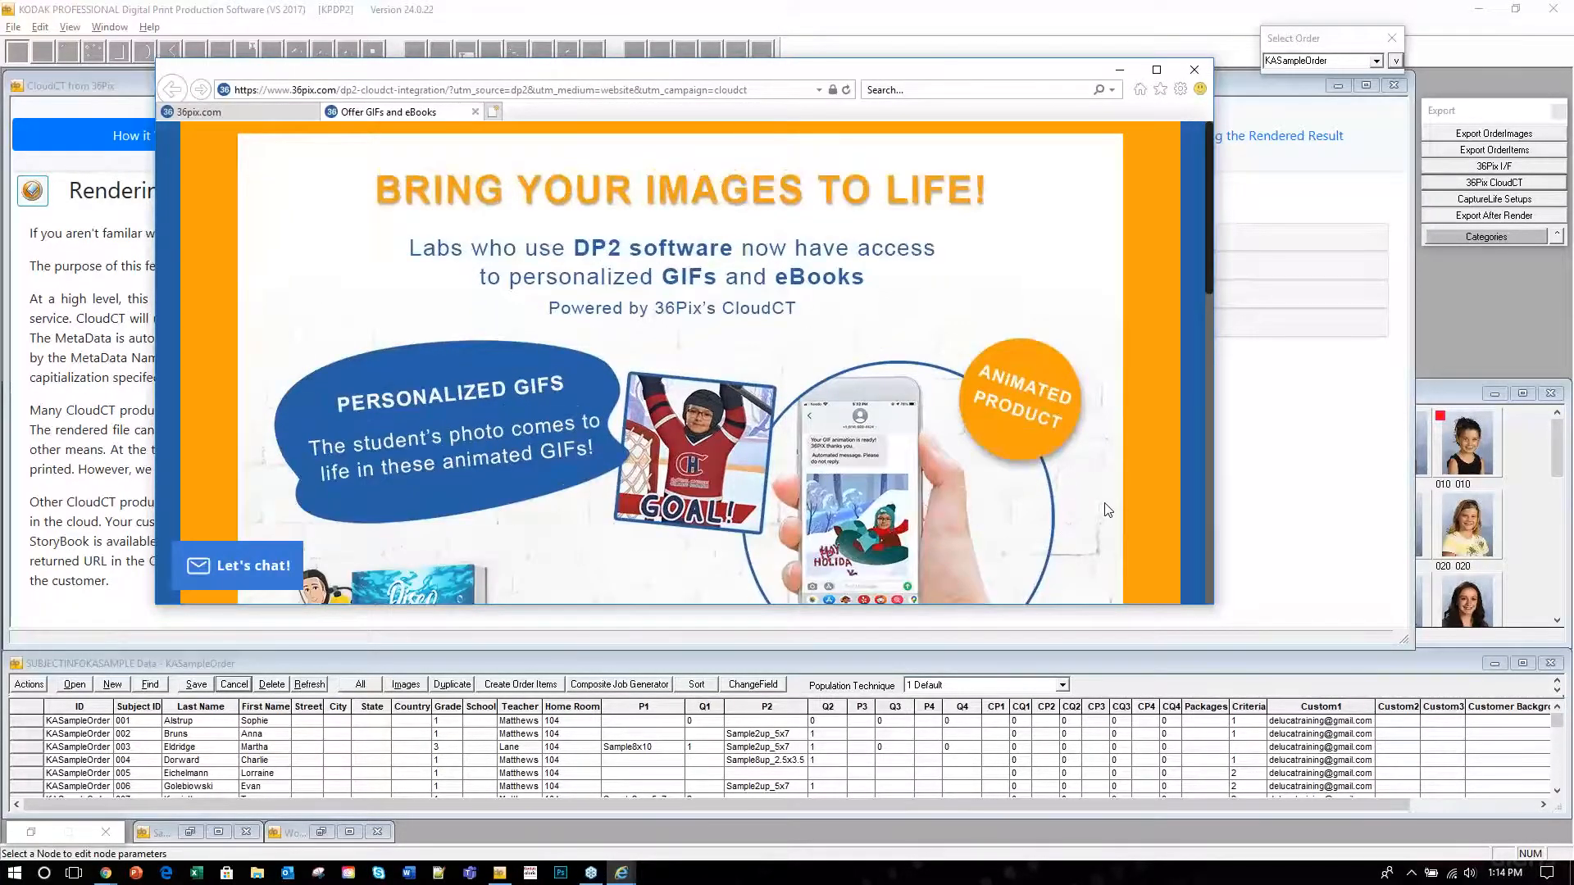
scroll(1105, 515, down, 3)
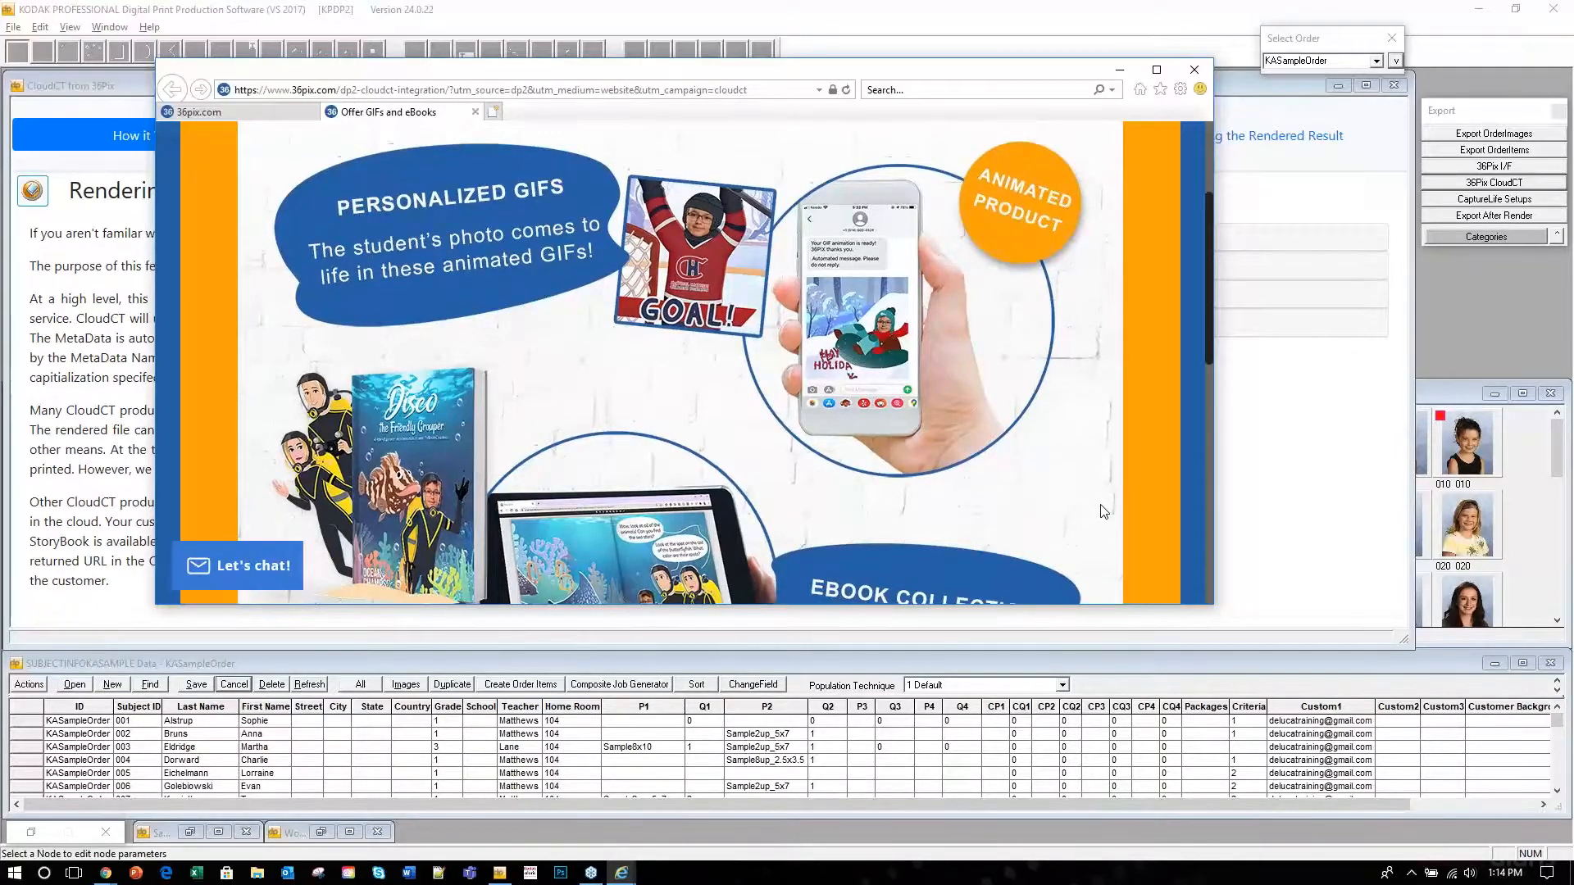
scroll(1104, 511, down, 2)
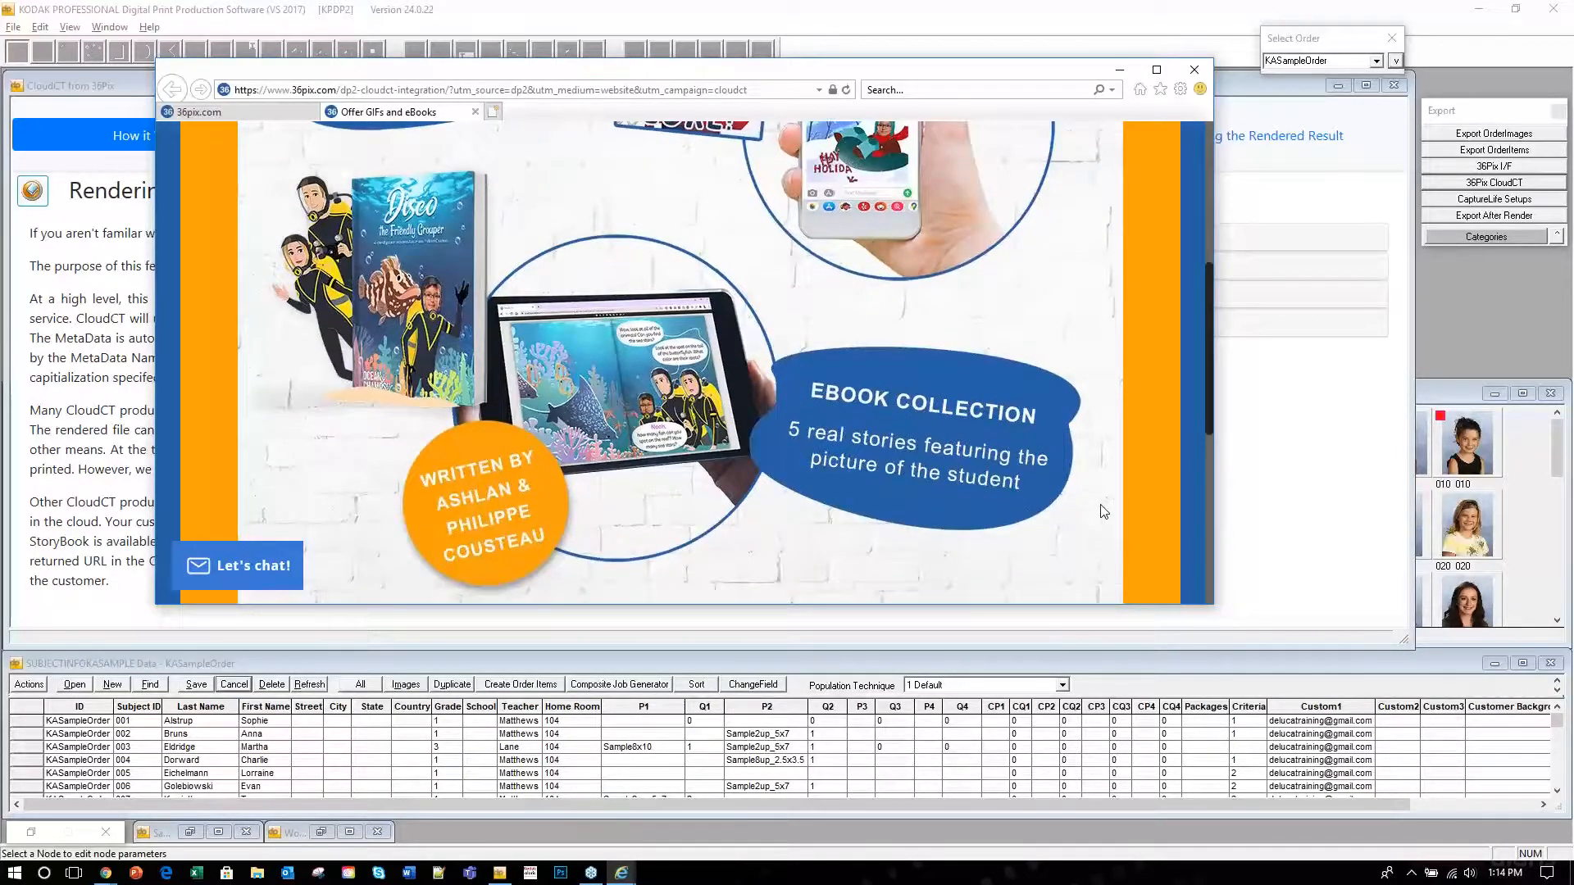
scroll(1105, 513, up, 3)
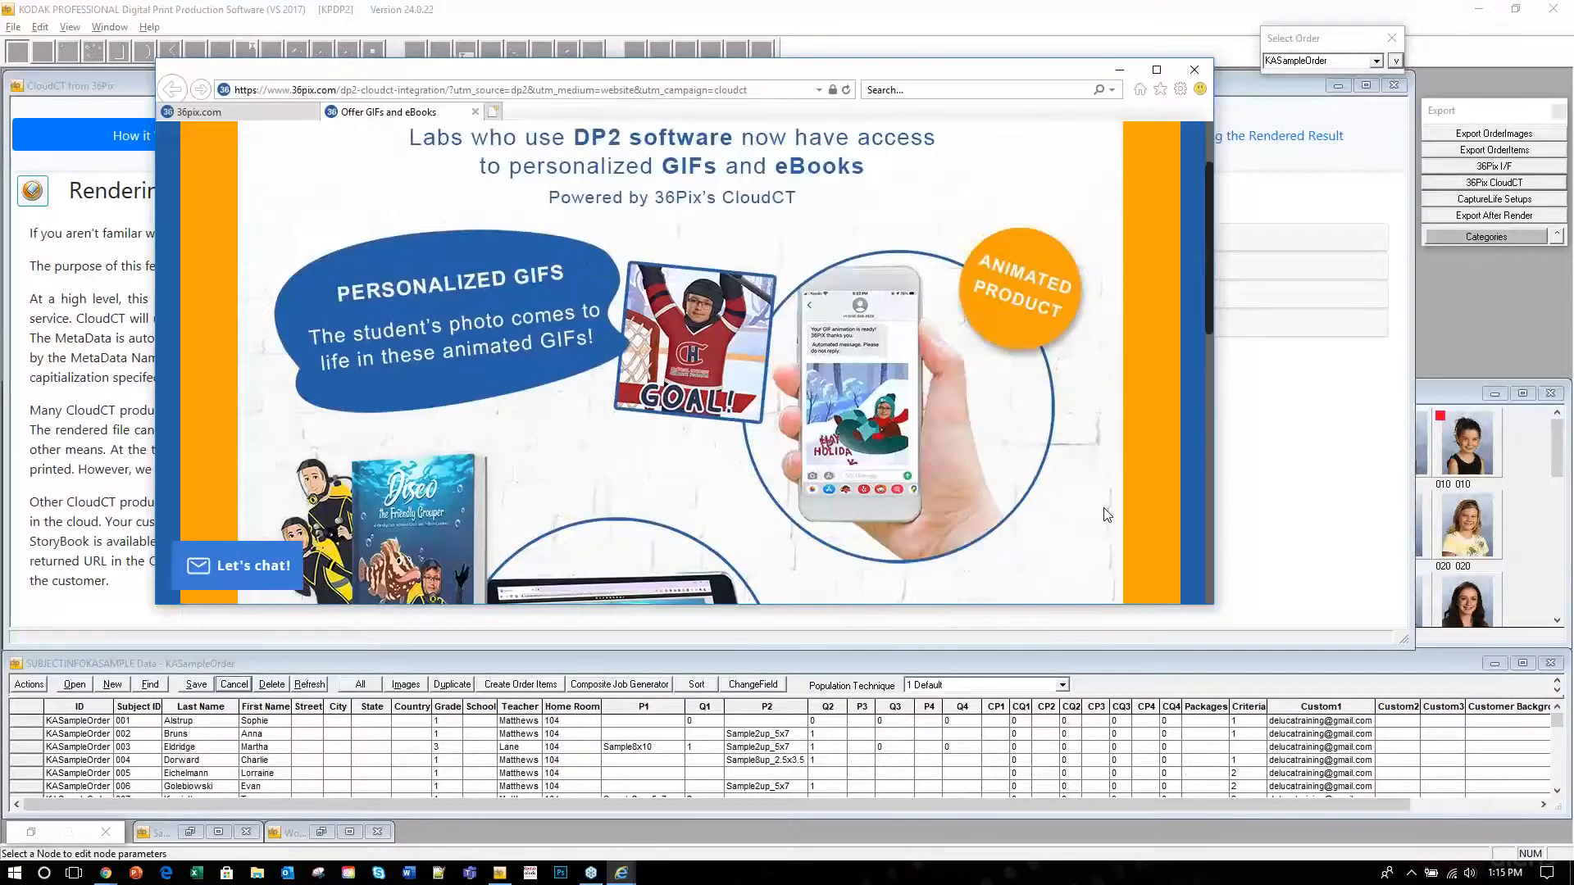
click(1195, 72)
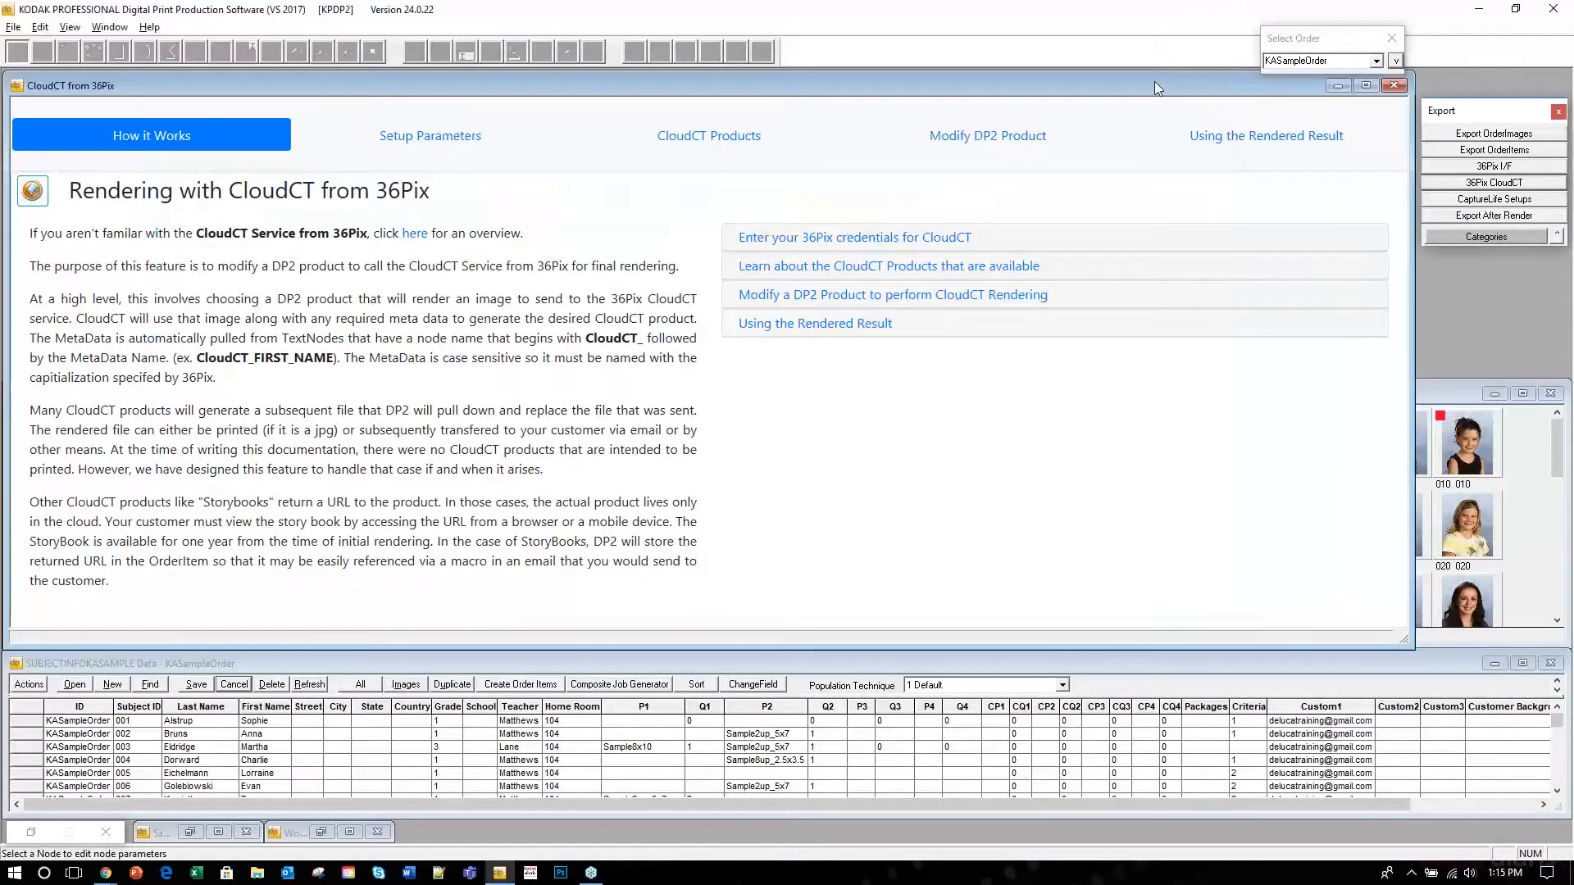
mouse_move(1165, 81)
mouse_down()
mouse_move(1253, 84)
mouse_move(1195, 81)
mouse_up()
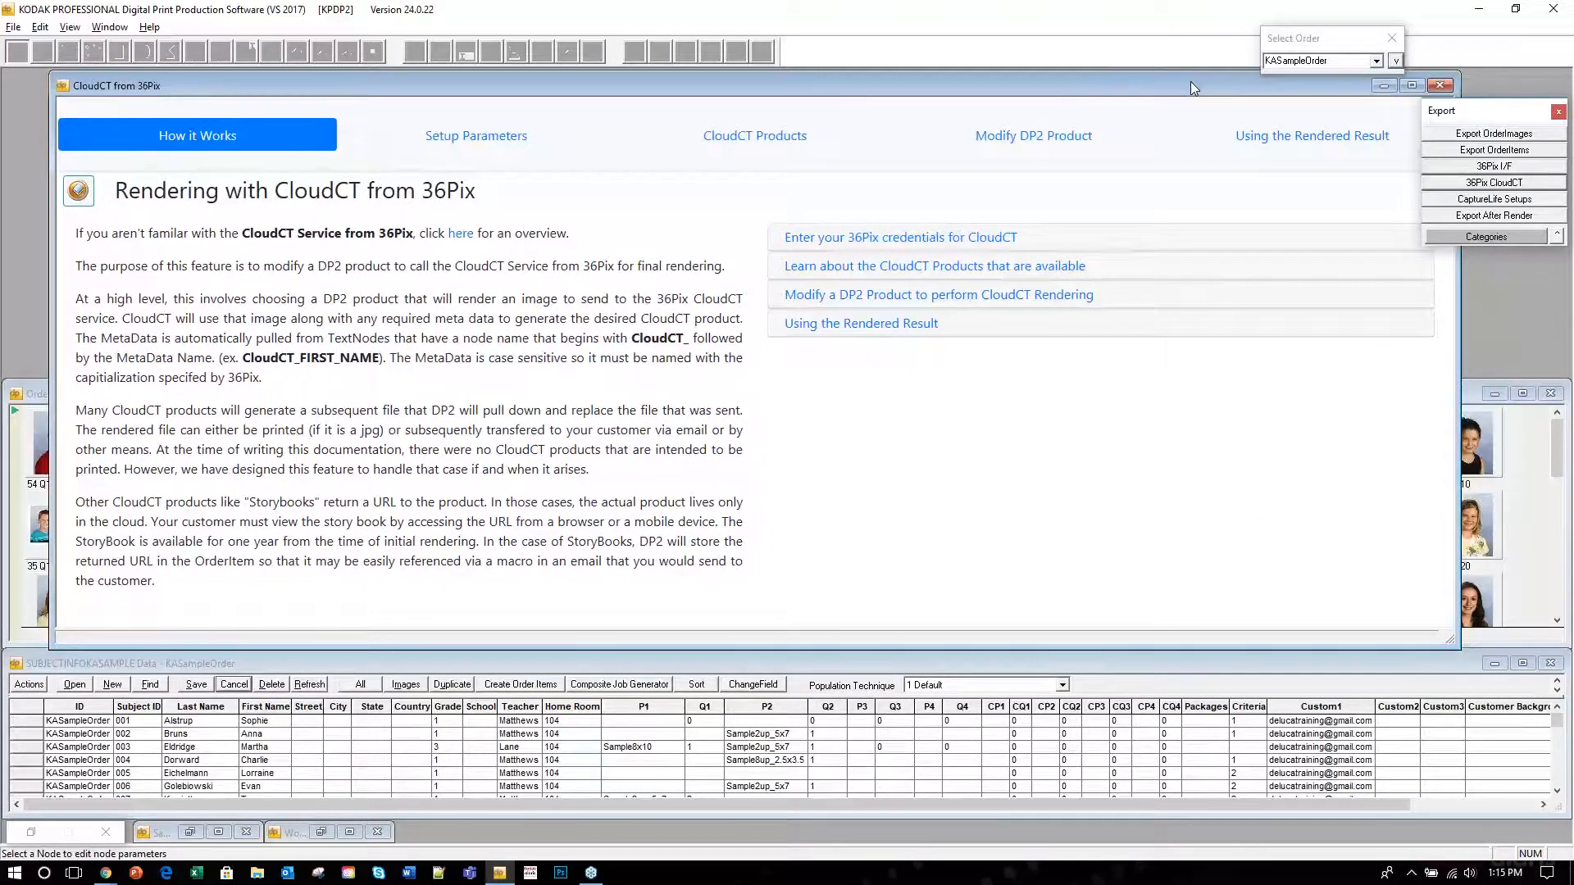
Preview item 48's animated HappyBirthday CloudCT render, close the preview, and select item 57.
click(1383, 87)
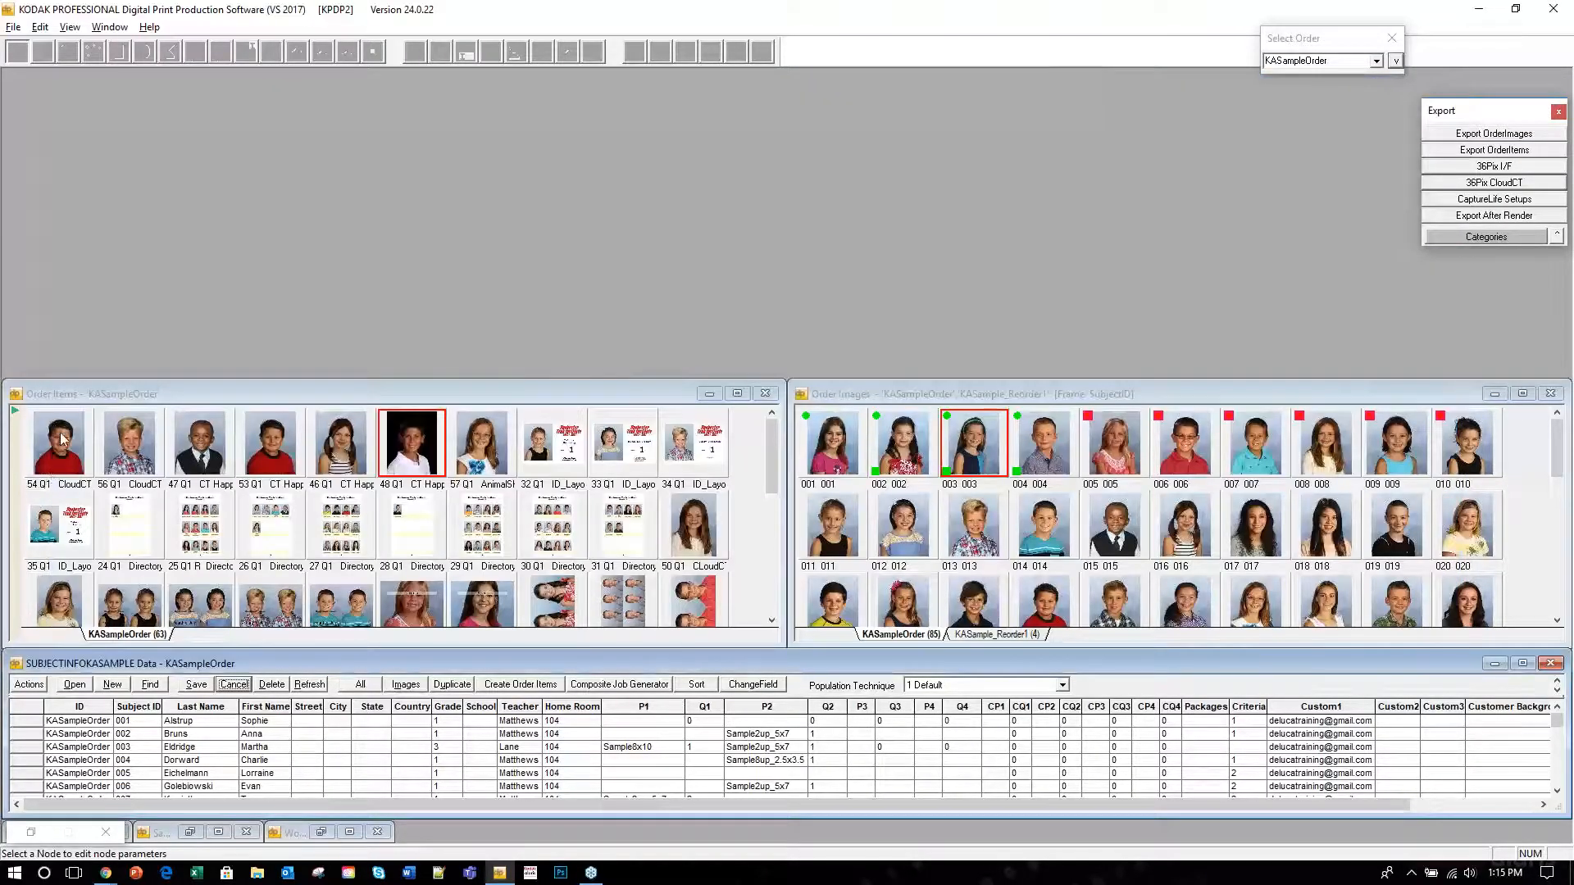
right_click(416, 451)
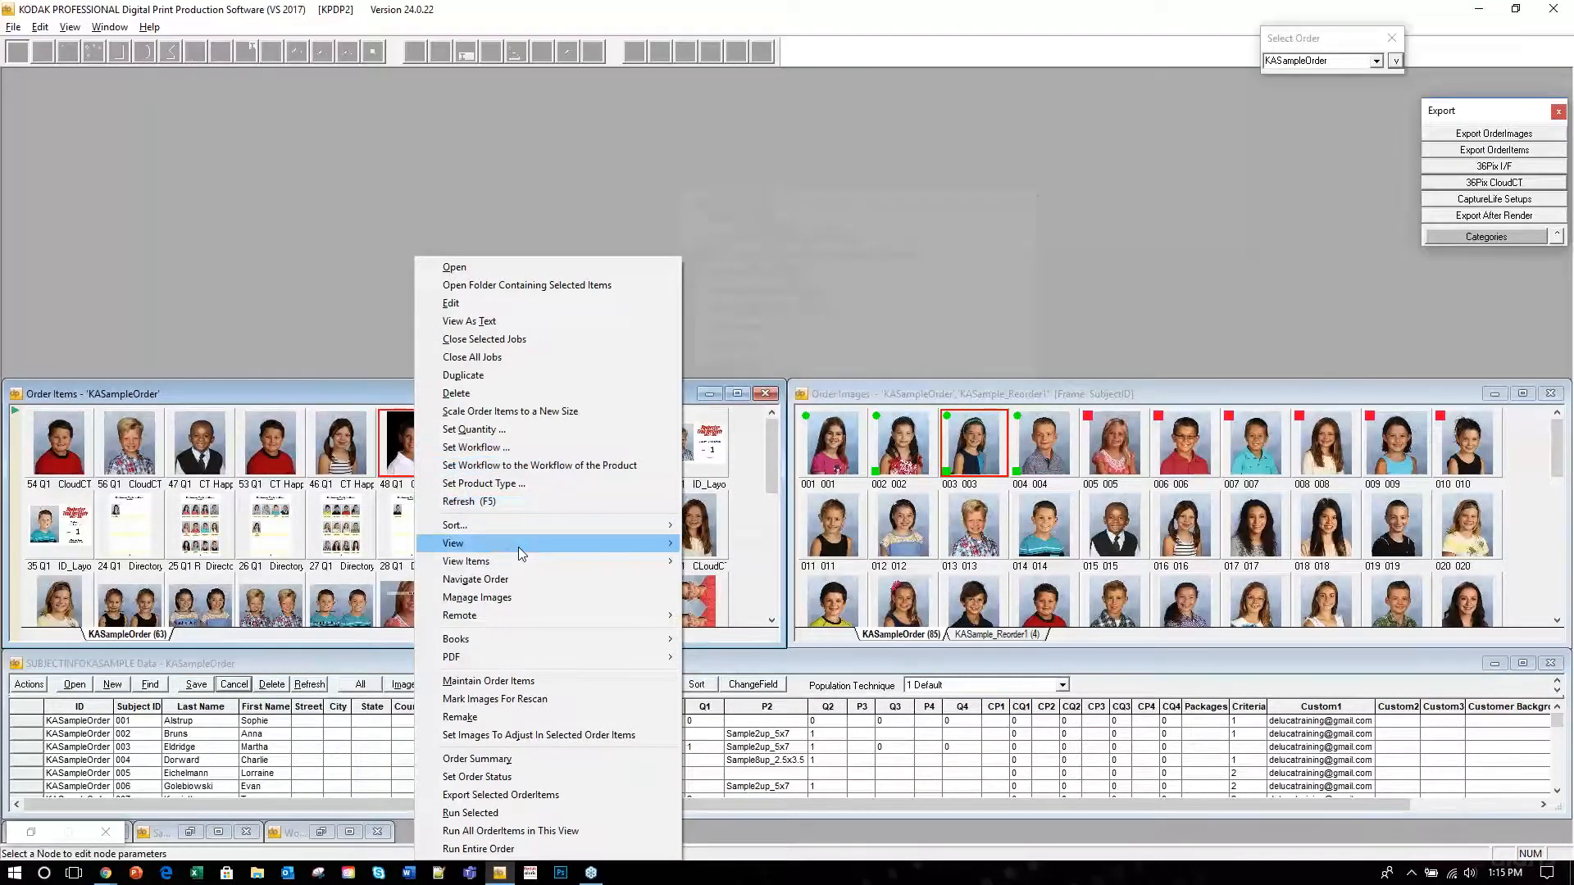
mouse_move(518, 547)
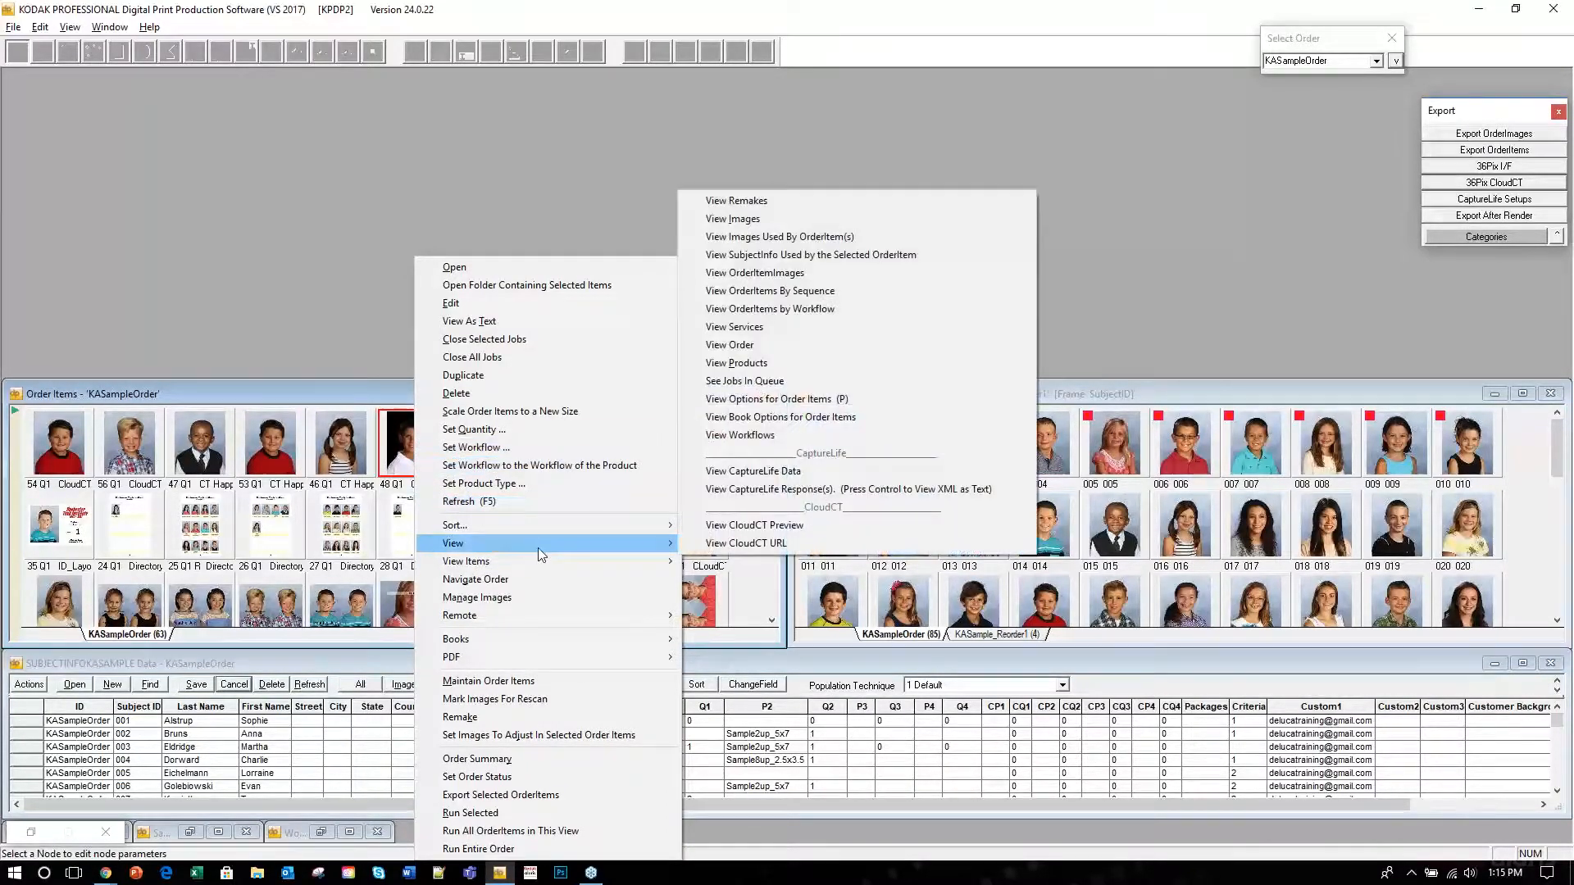
click(765, 524)
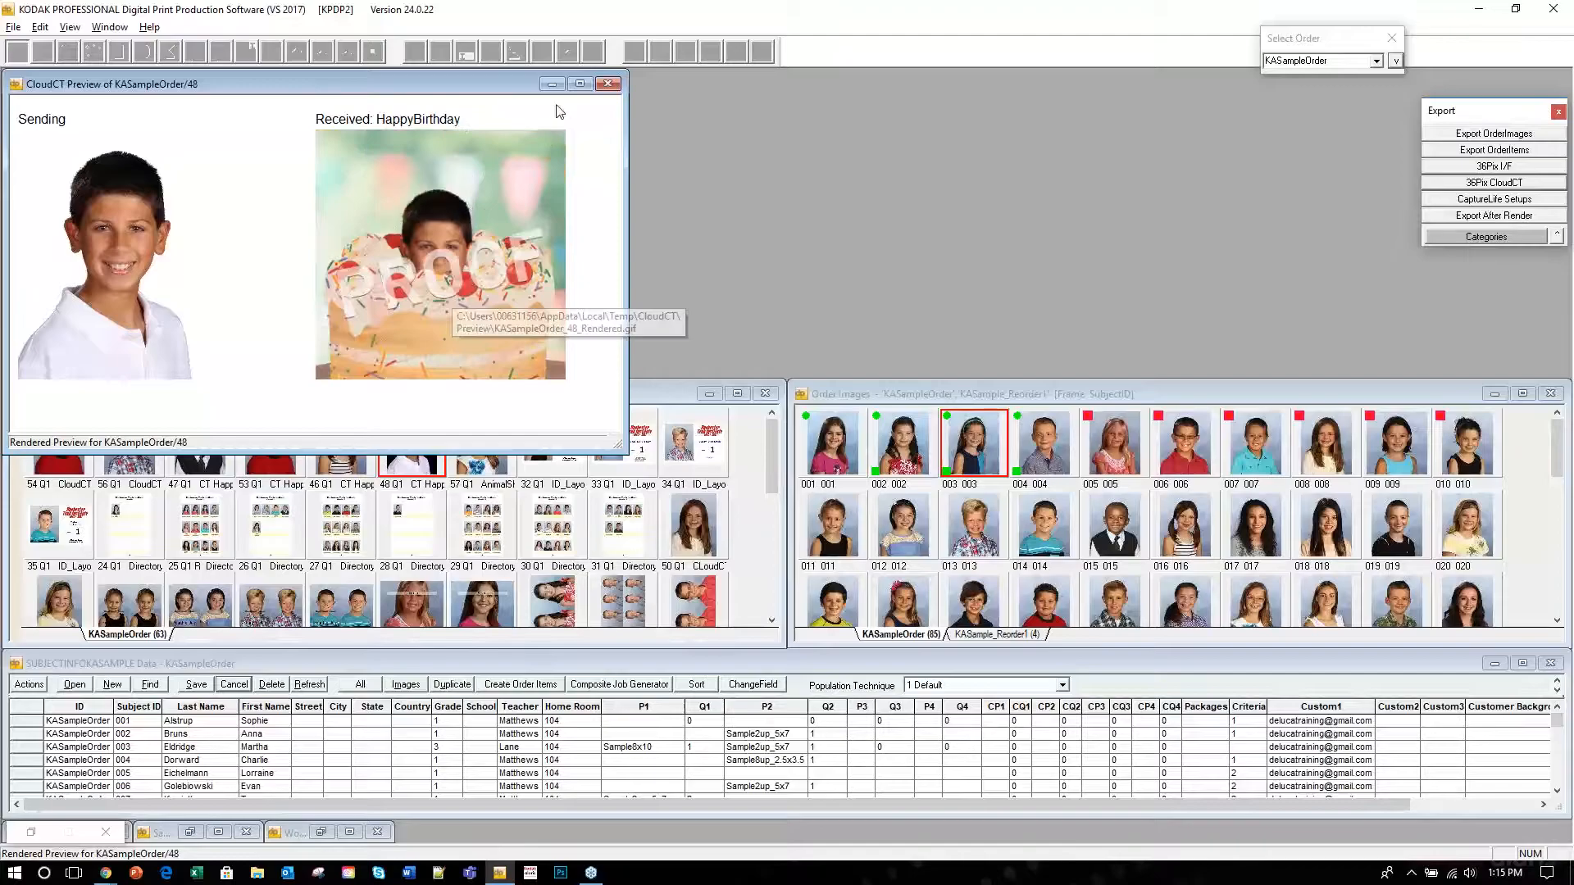
click(607, 84)
click(484, 447)
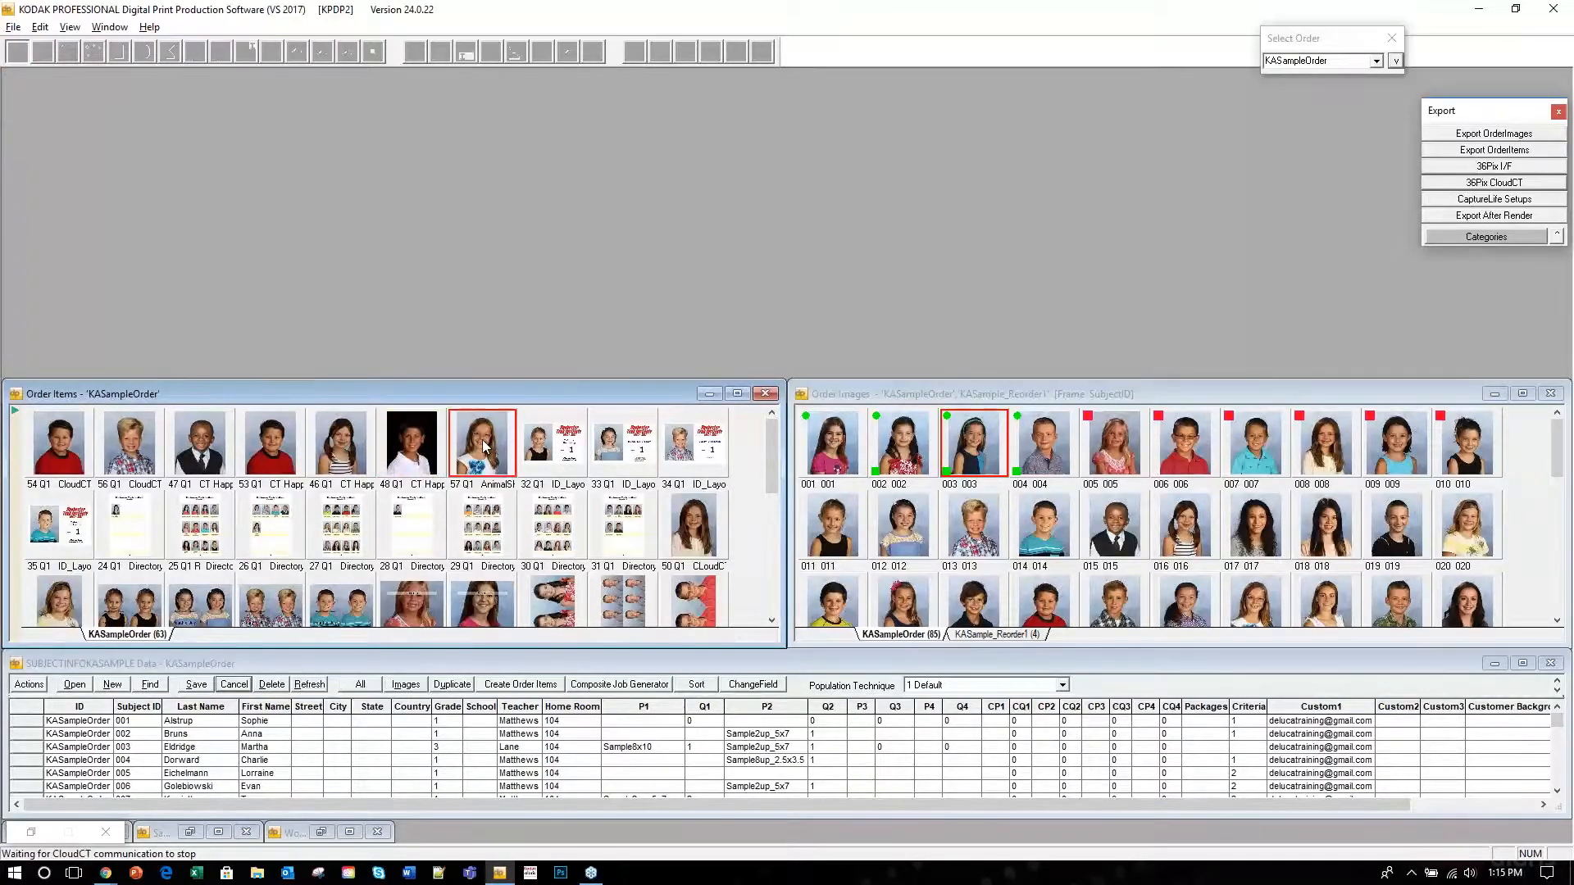
Open the rendered CloudCT URL for order item 57 via View > View CloudCT URL.
right_click(484, 447)
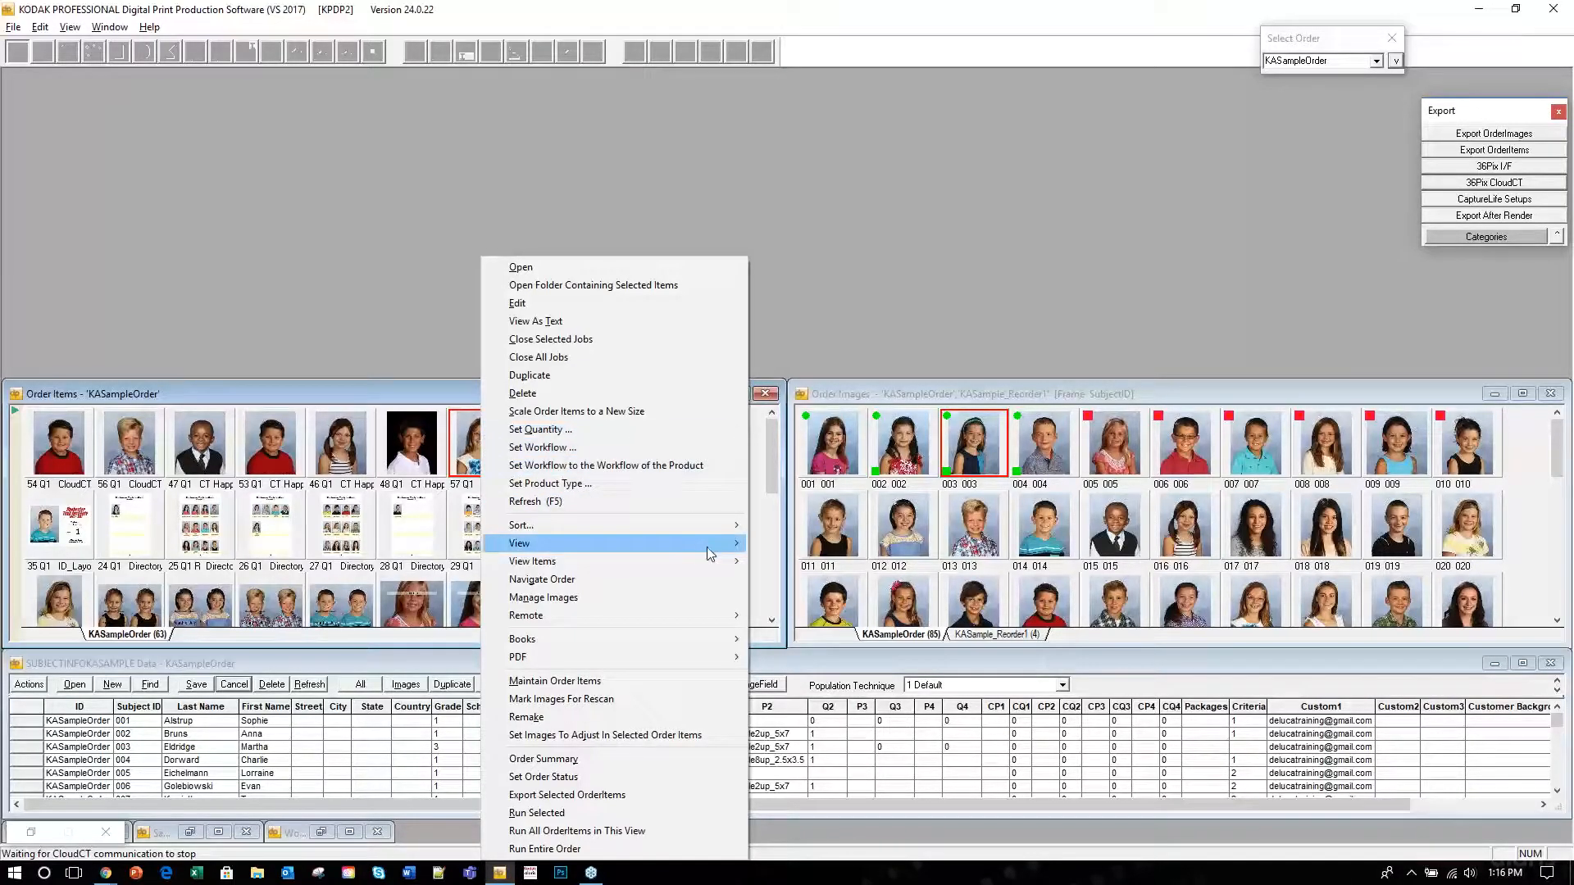
mouse_move(716, 551)
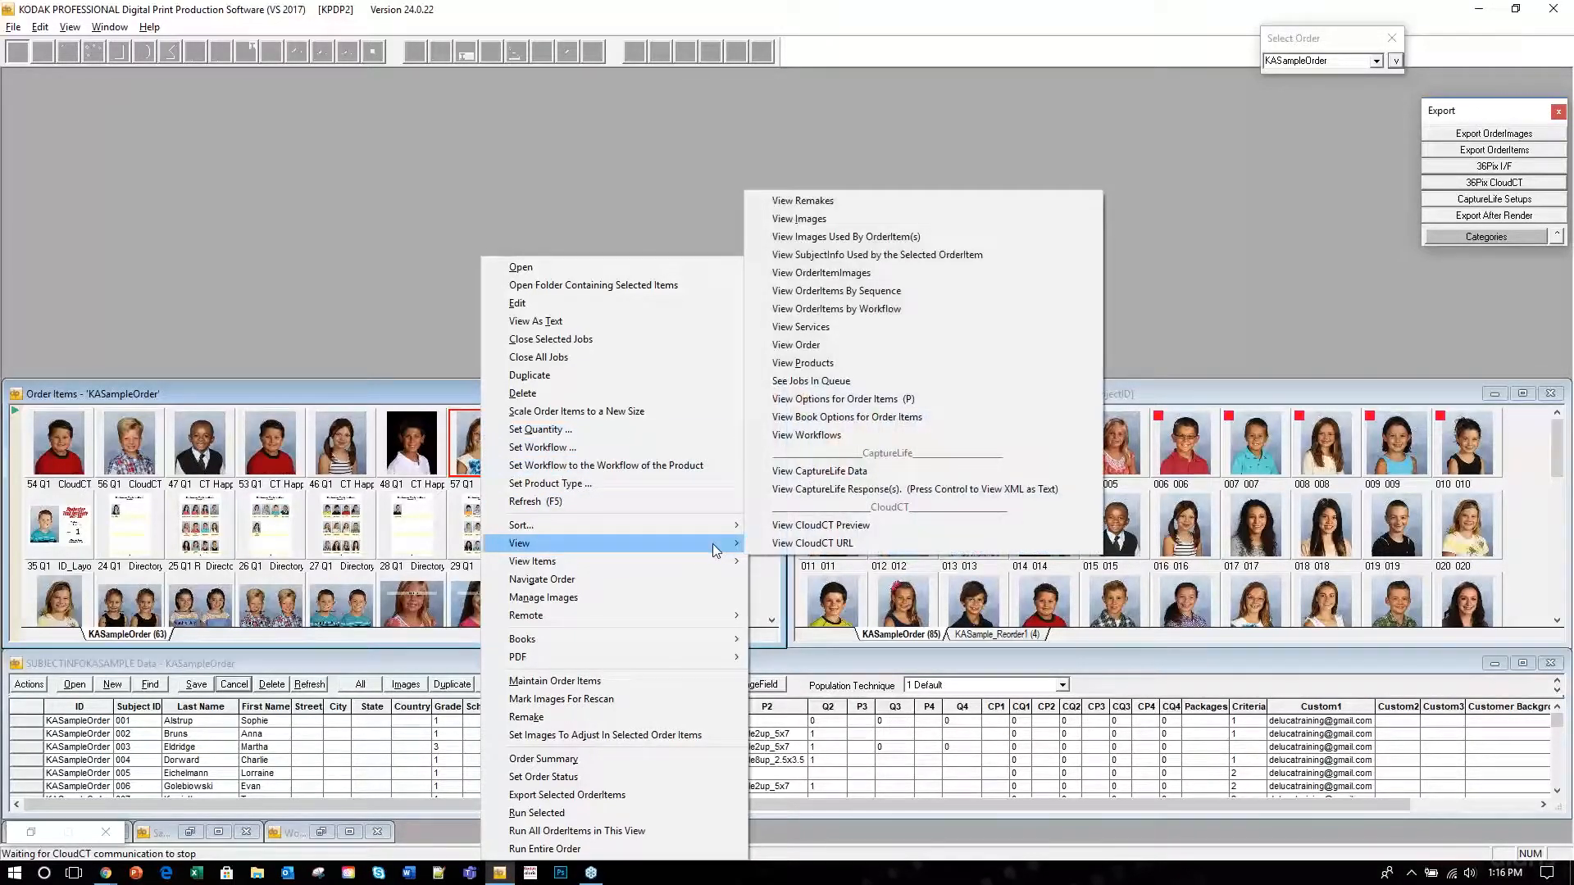
click(841, 543)
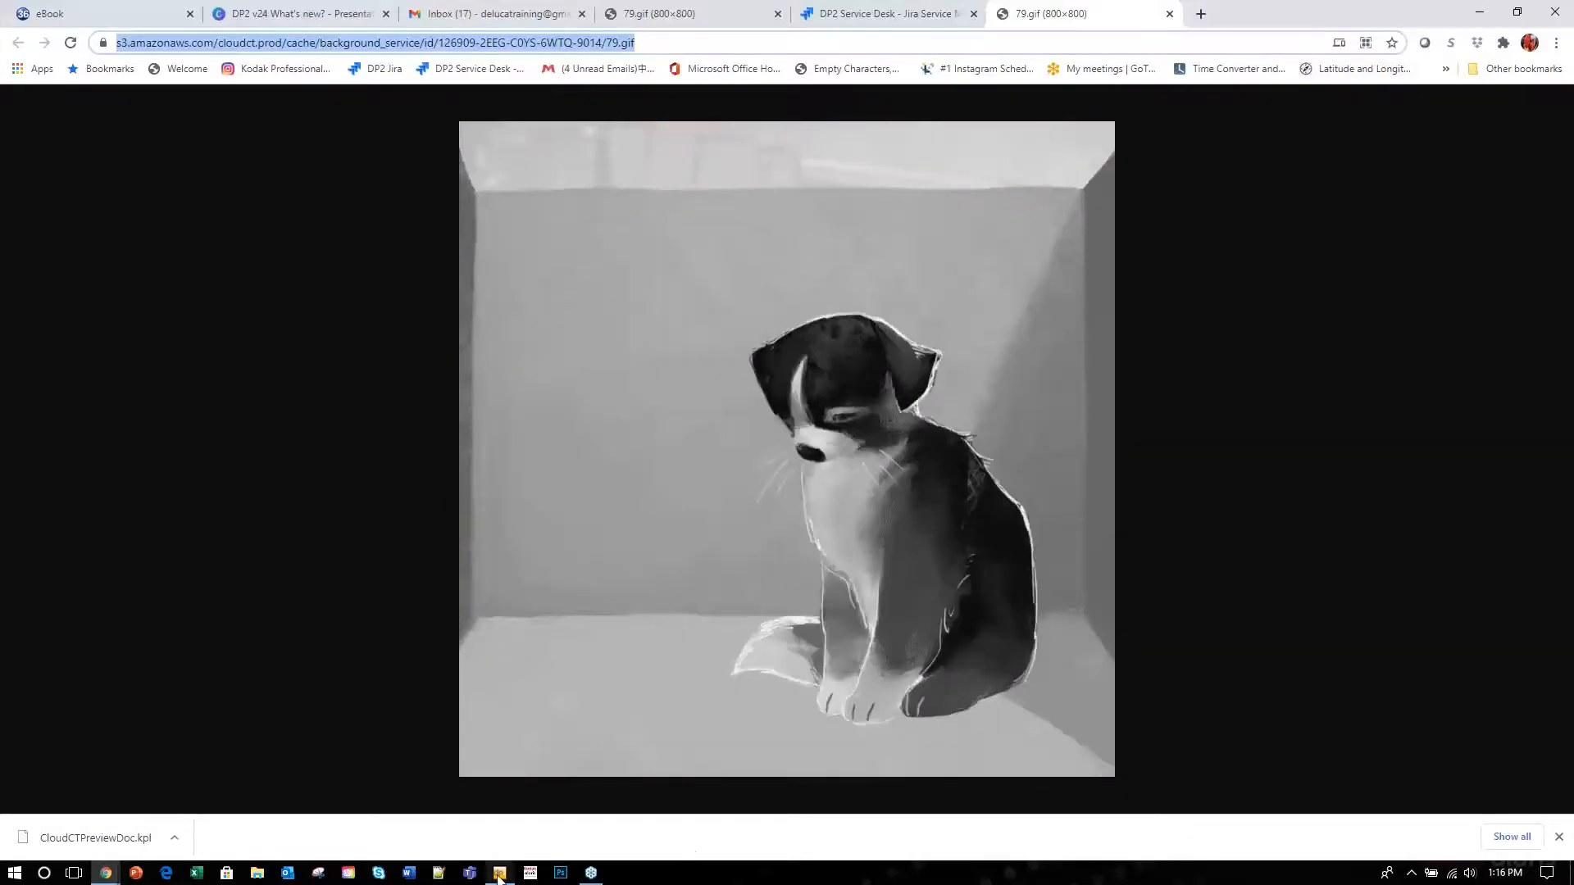
After the 79.gif puppy animation plays in Chrome, bring DP2 back from the taskbar.
mouse_move(499, 876)
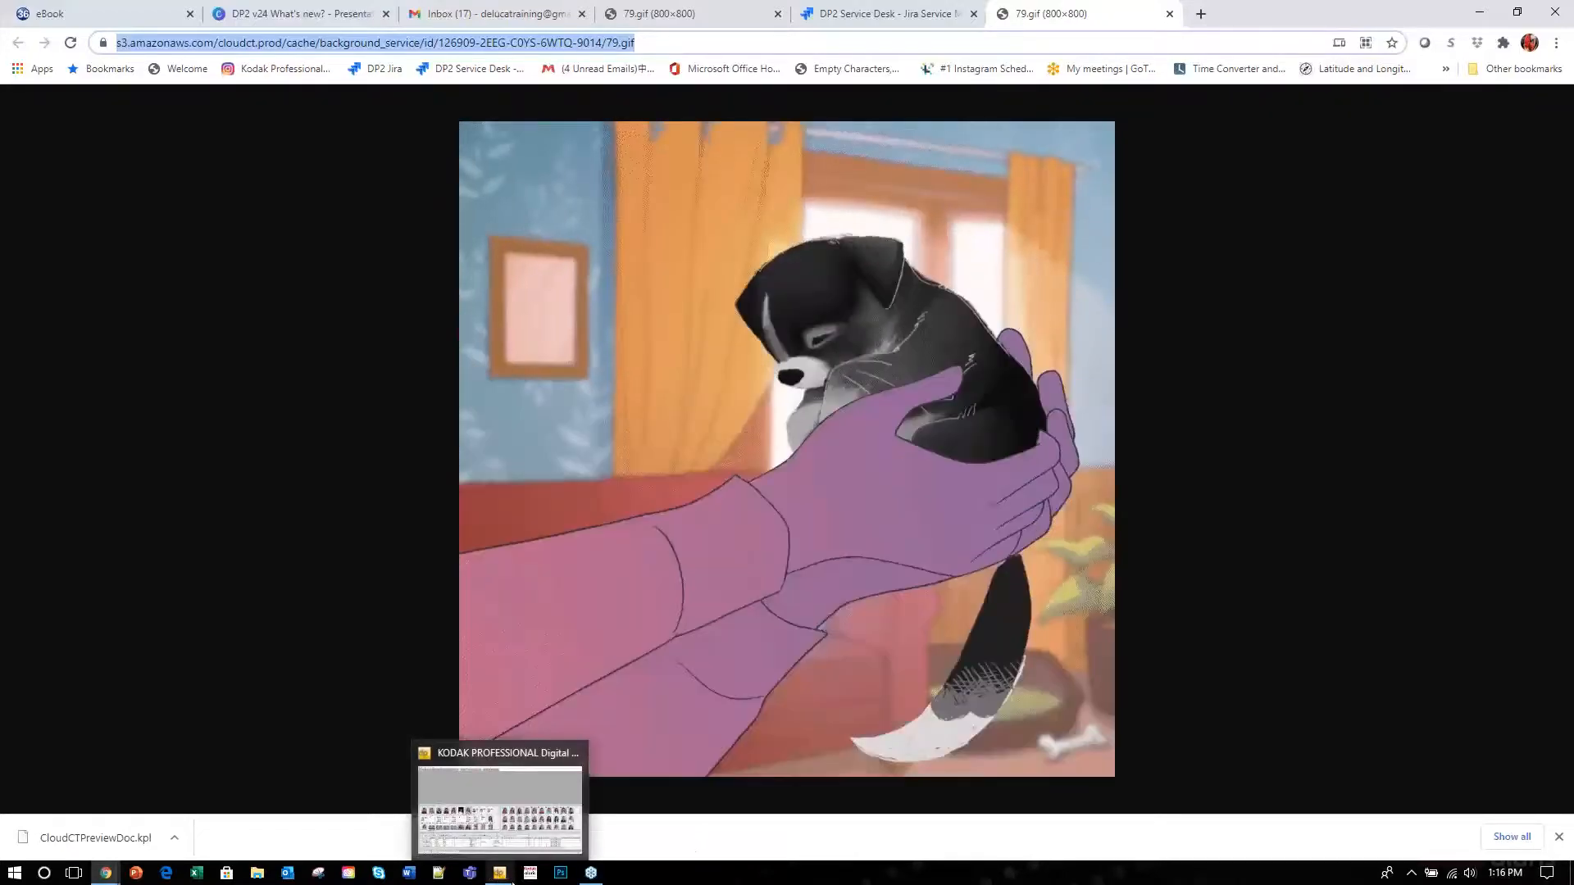
click(497, 875)
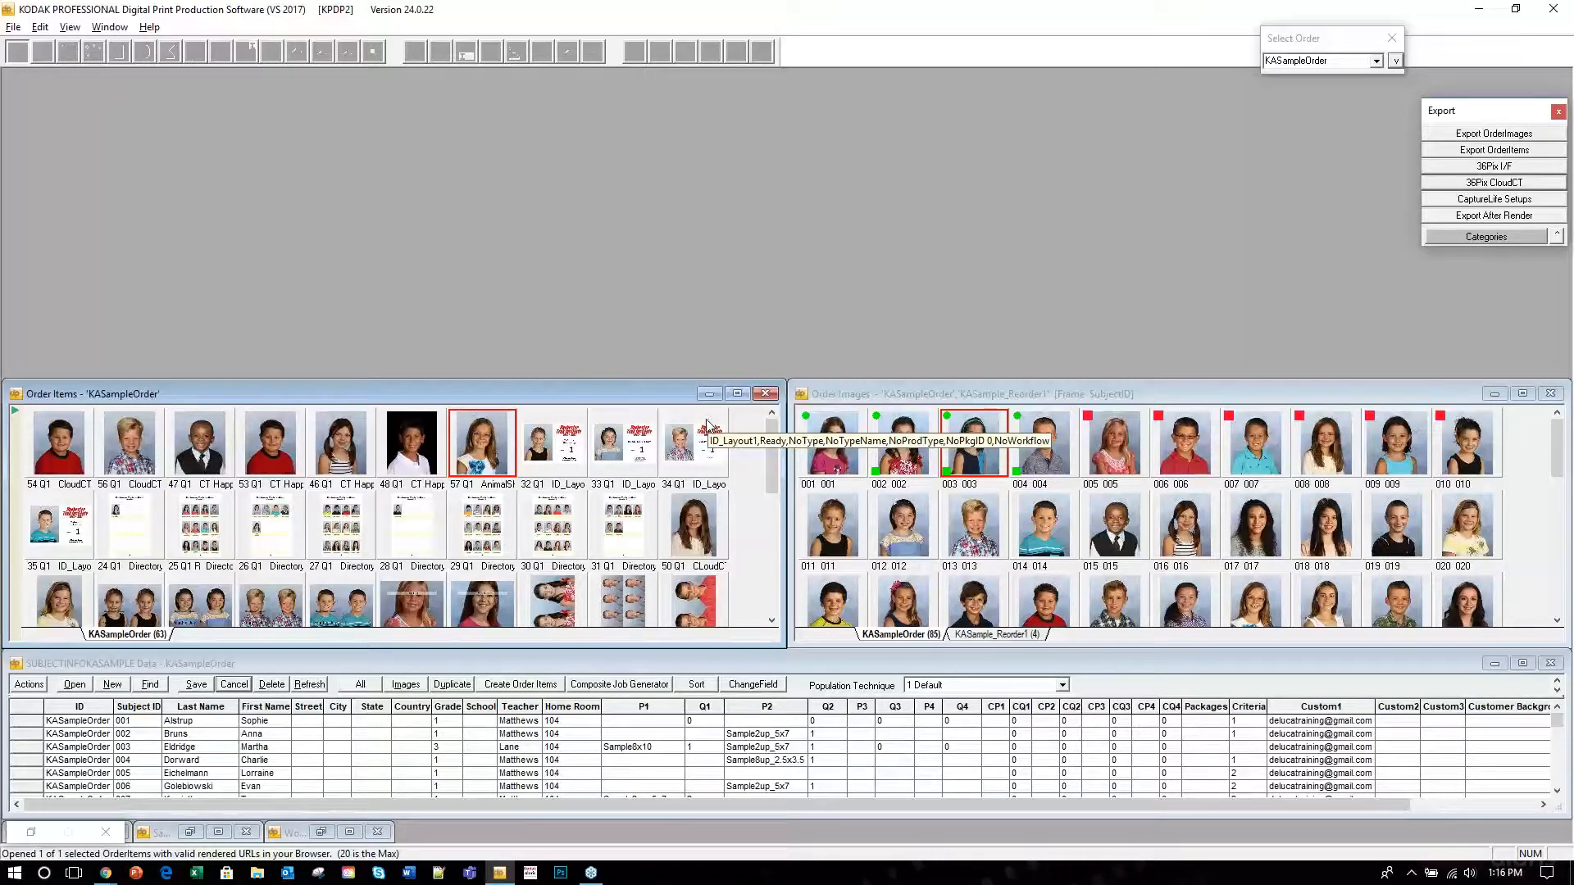
Rearrange the DP2 windows and expand the 'Enter your 36Pix credentials for CloudCT' help section.
click(31, 833)
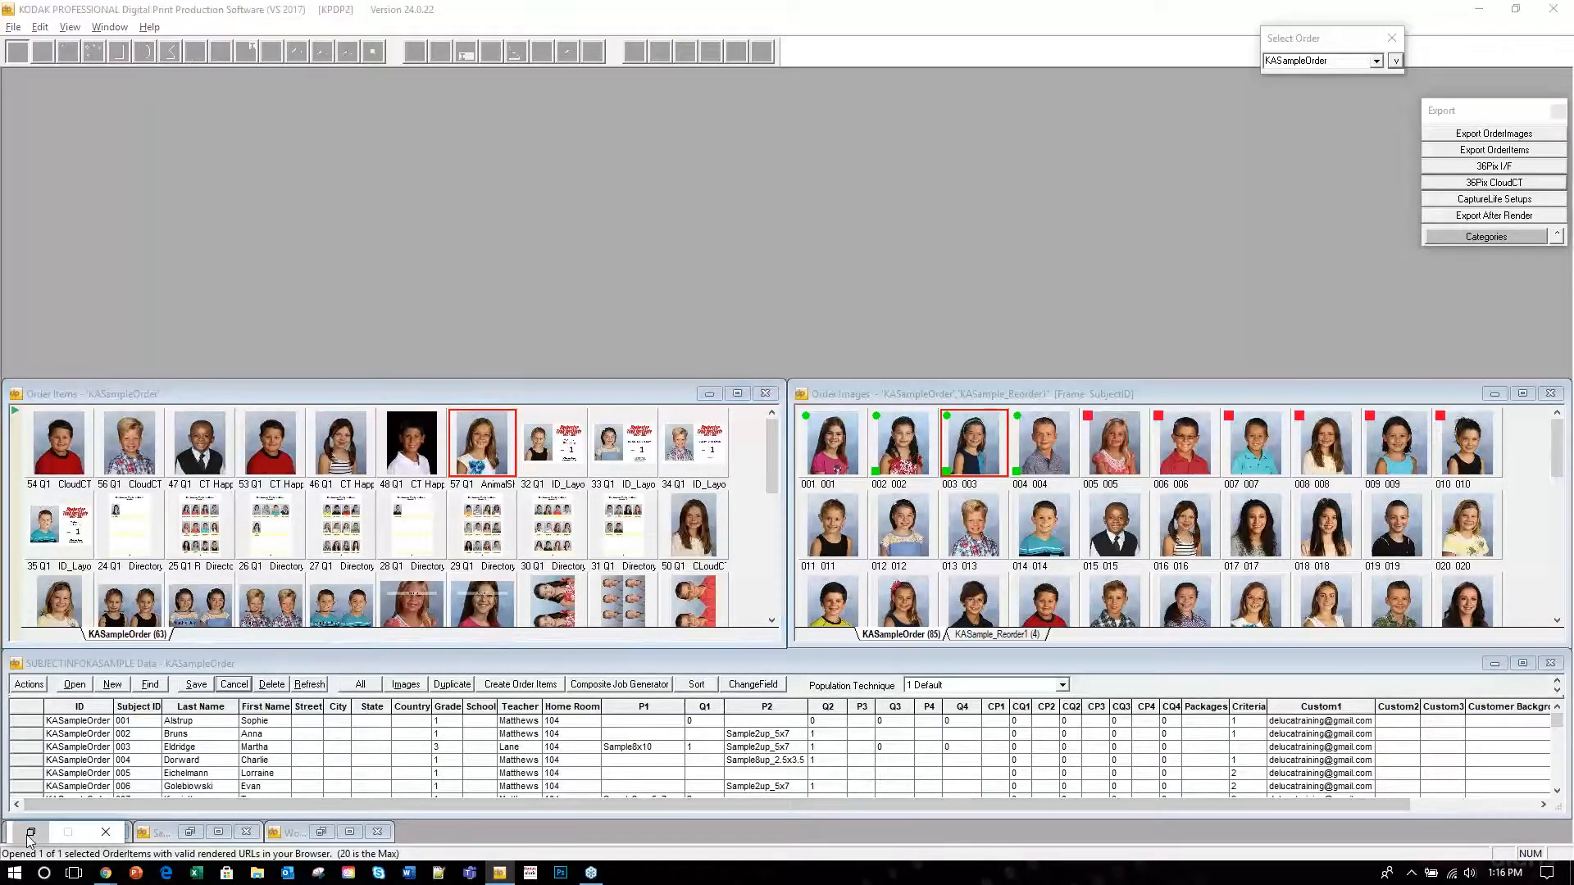
click(1492, 665)
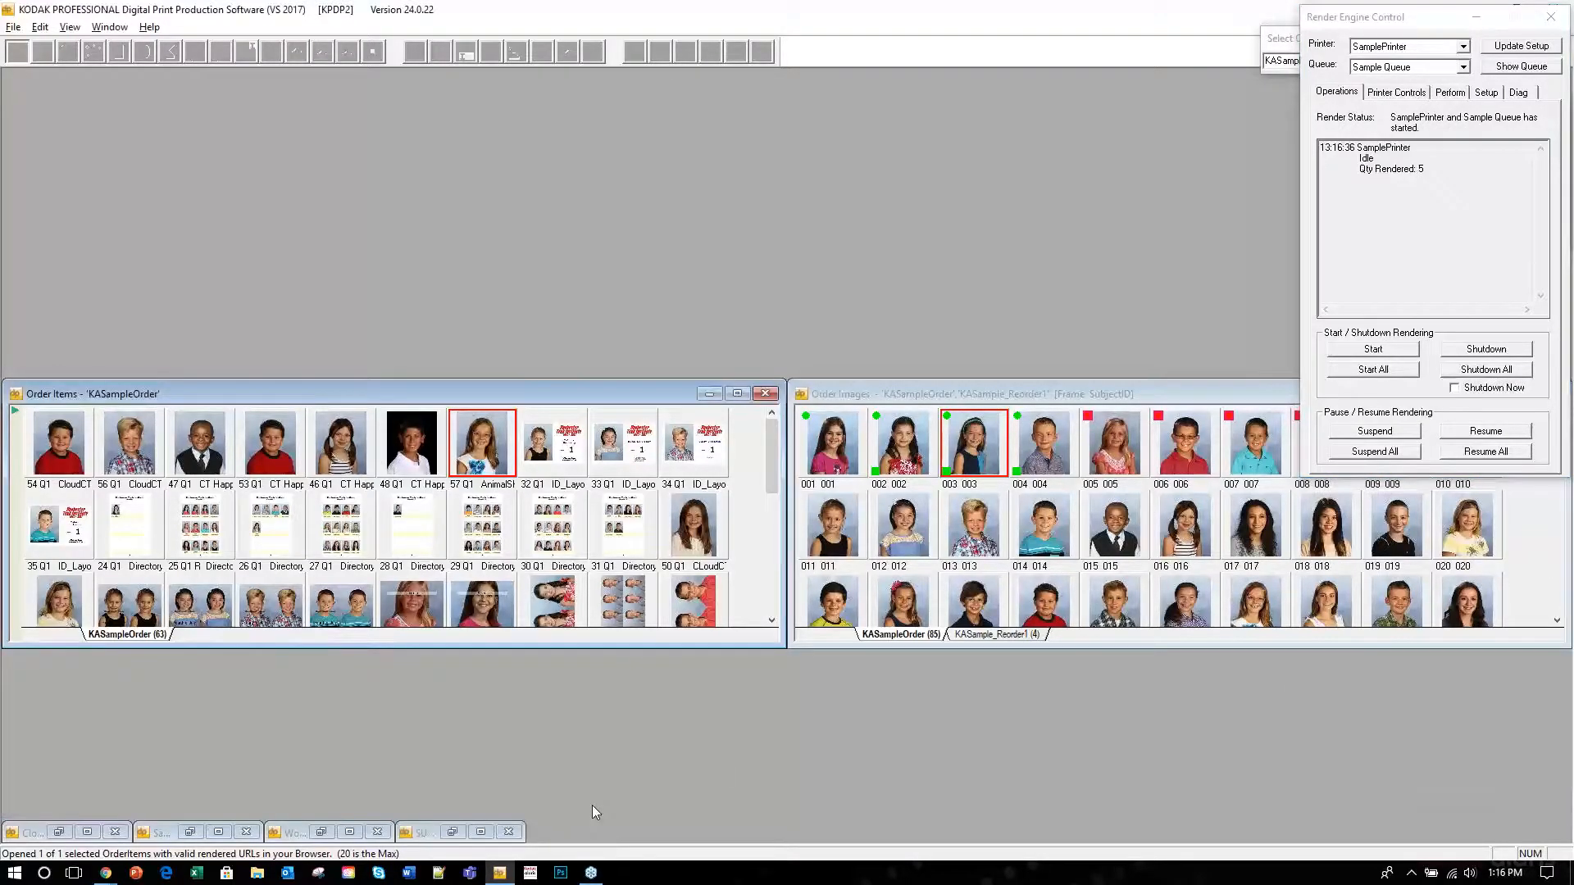
click(60, 835)
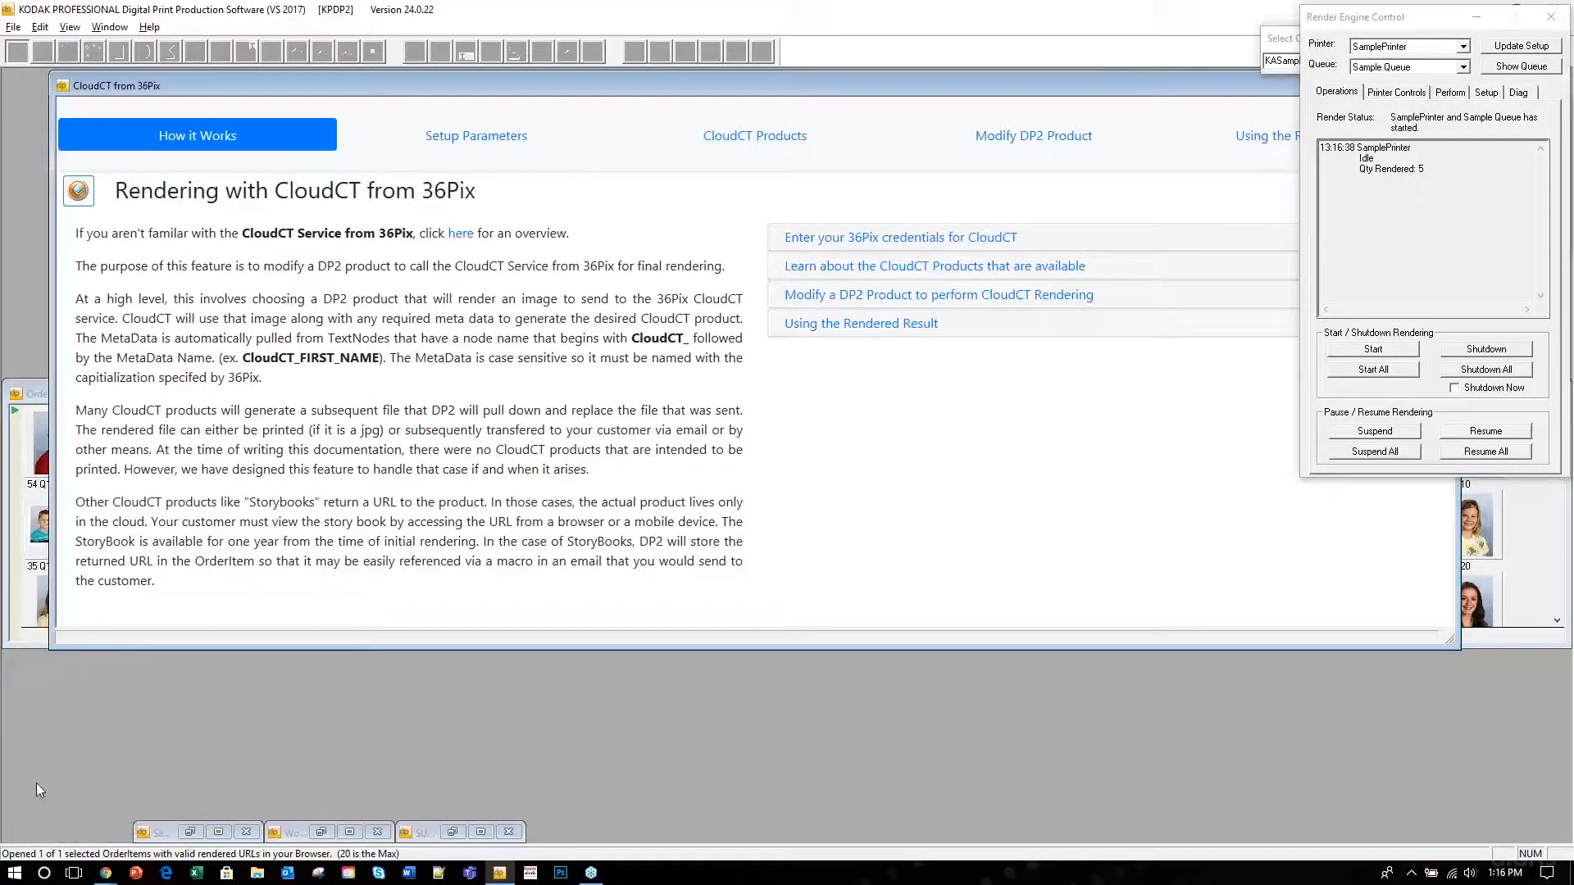
click(1478, 18)
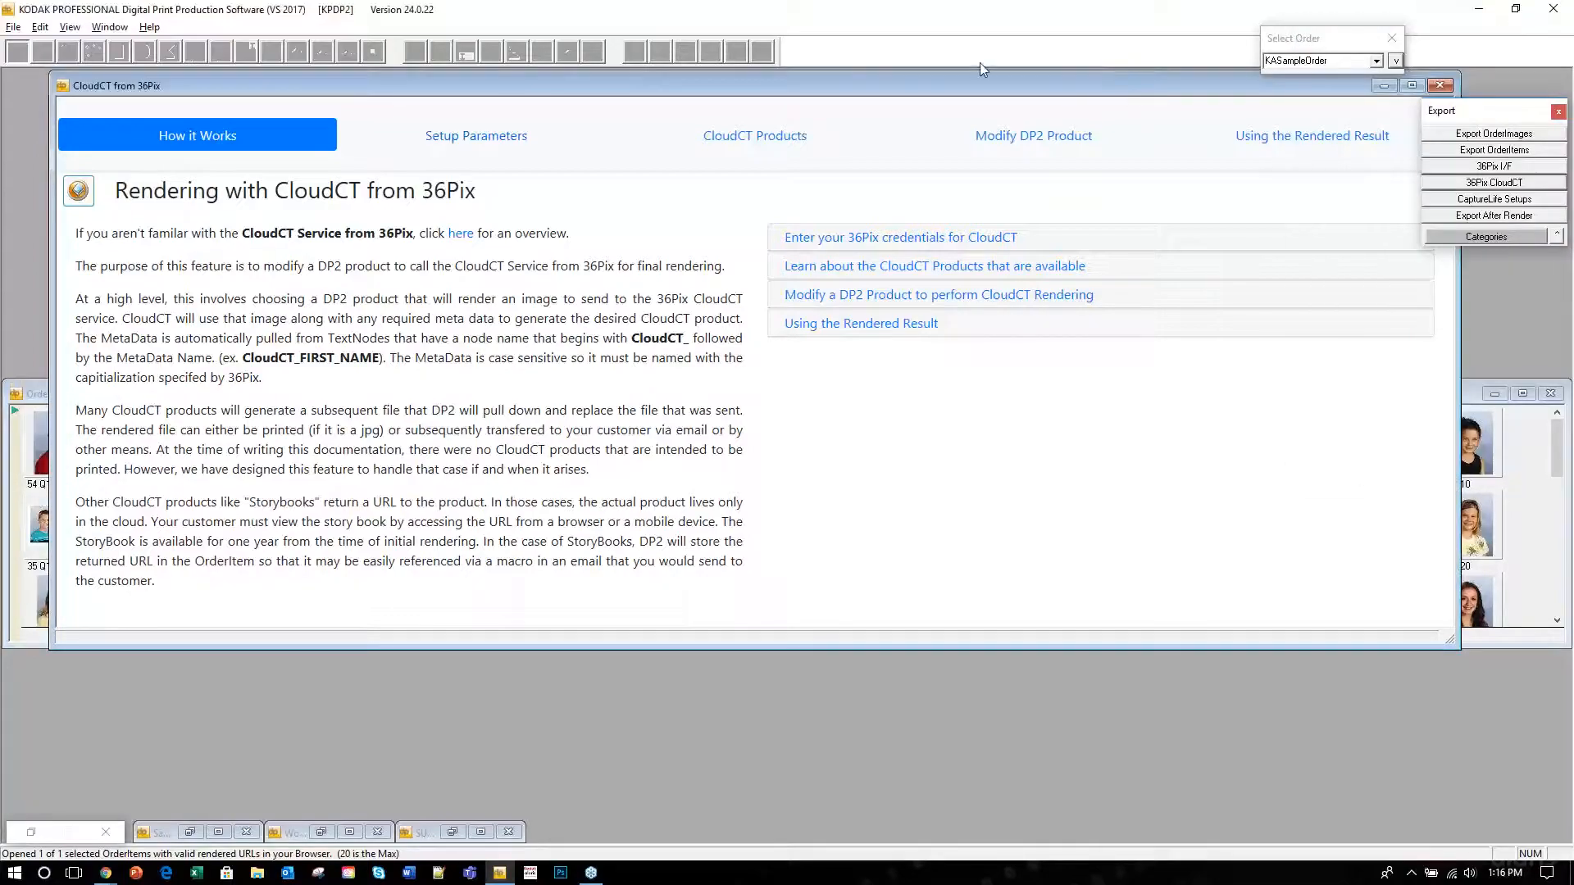
drag(1012, 86, 969, 86)
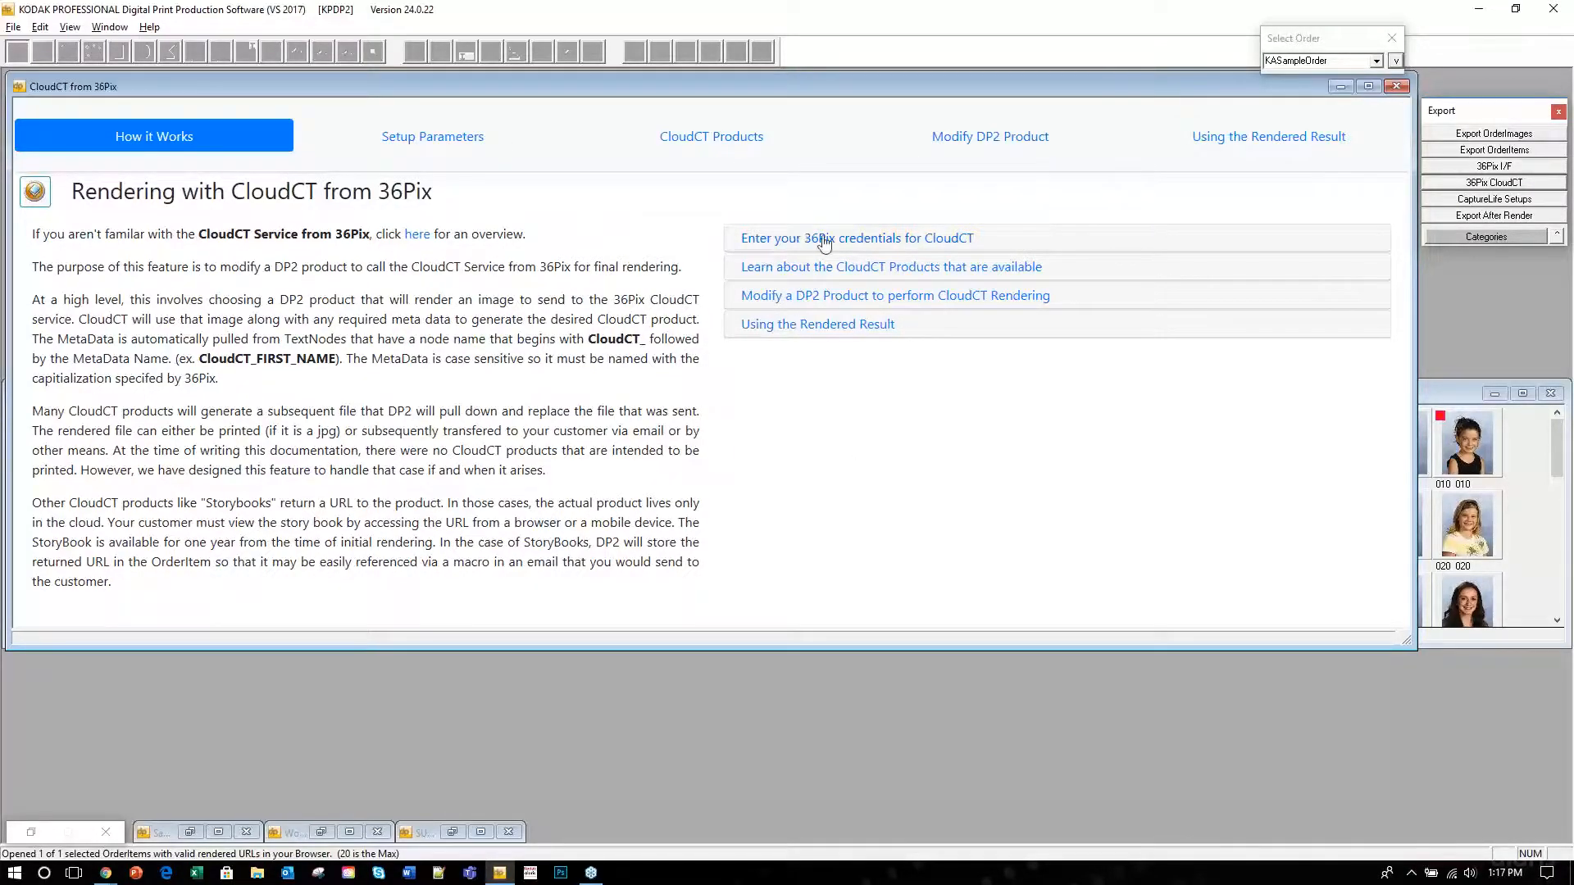
click(848, 243)
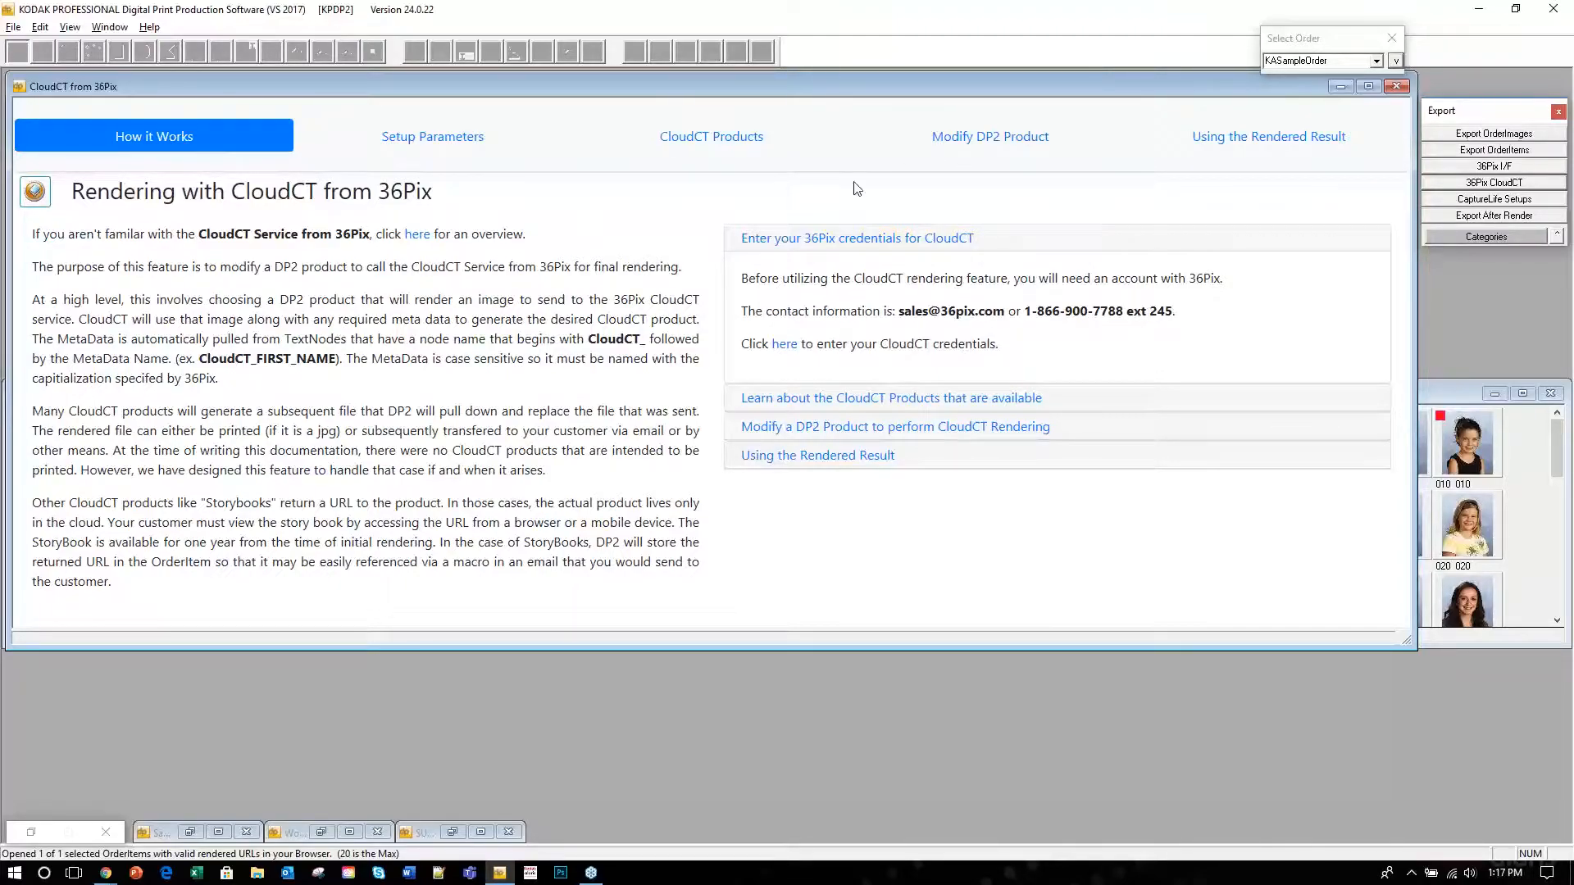
Check the credentials setup form, then open the Available CloudCT Products list from 'Learn about the CloudCT Products'.
click(784, 345)
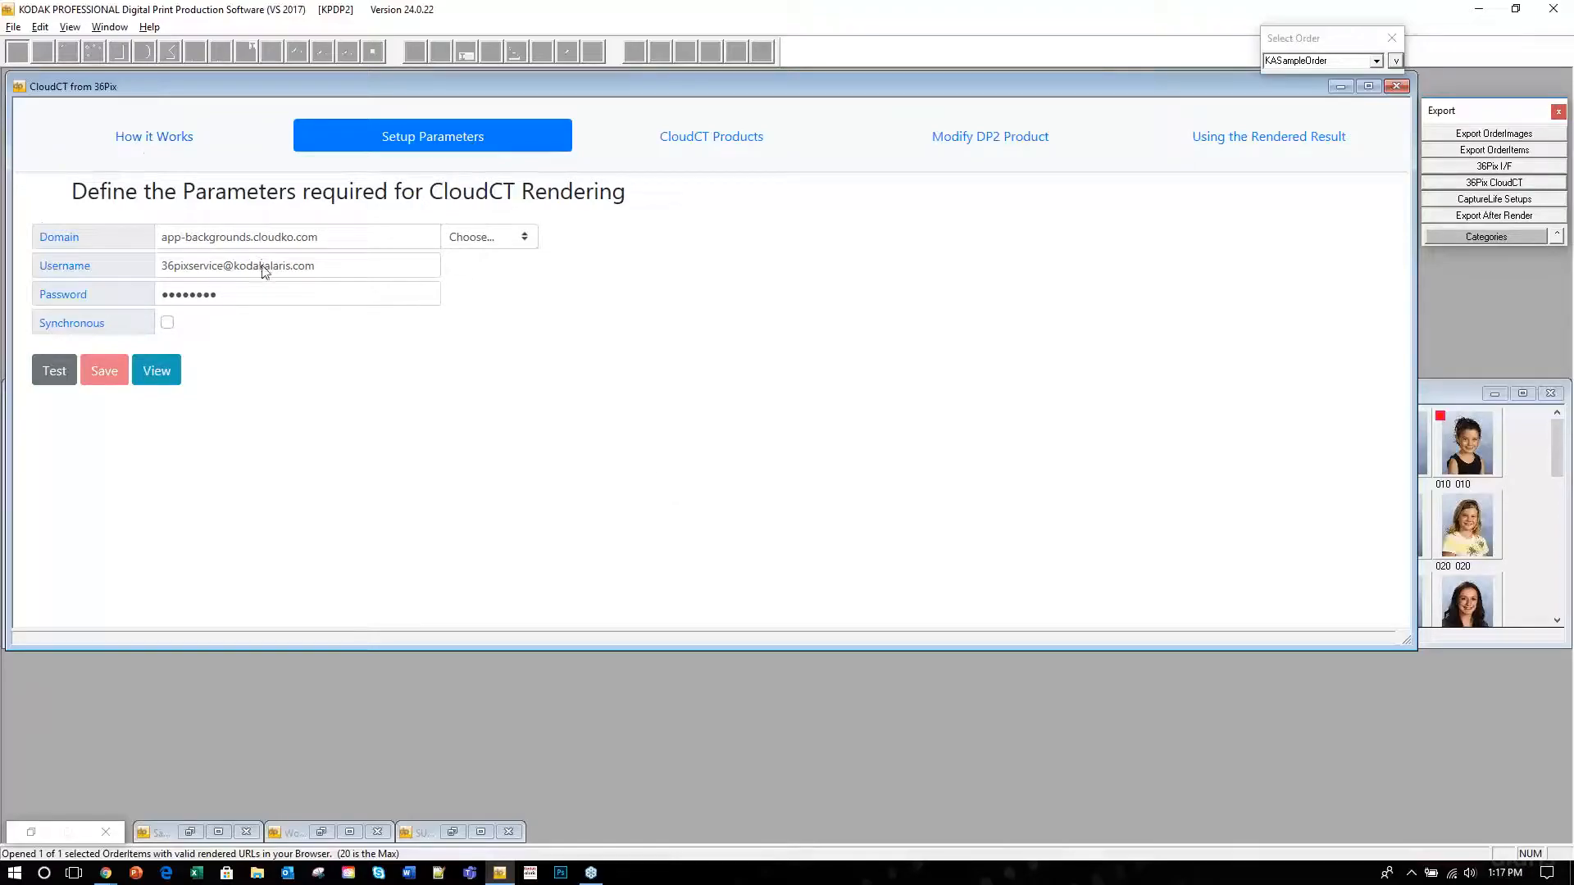
click(144, 137)
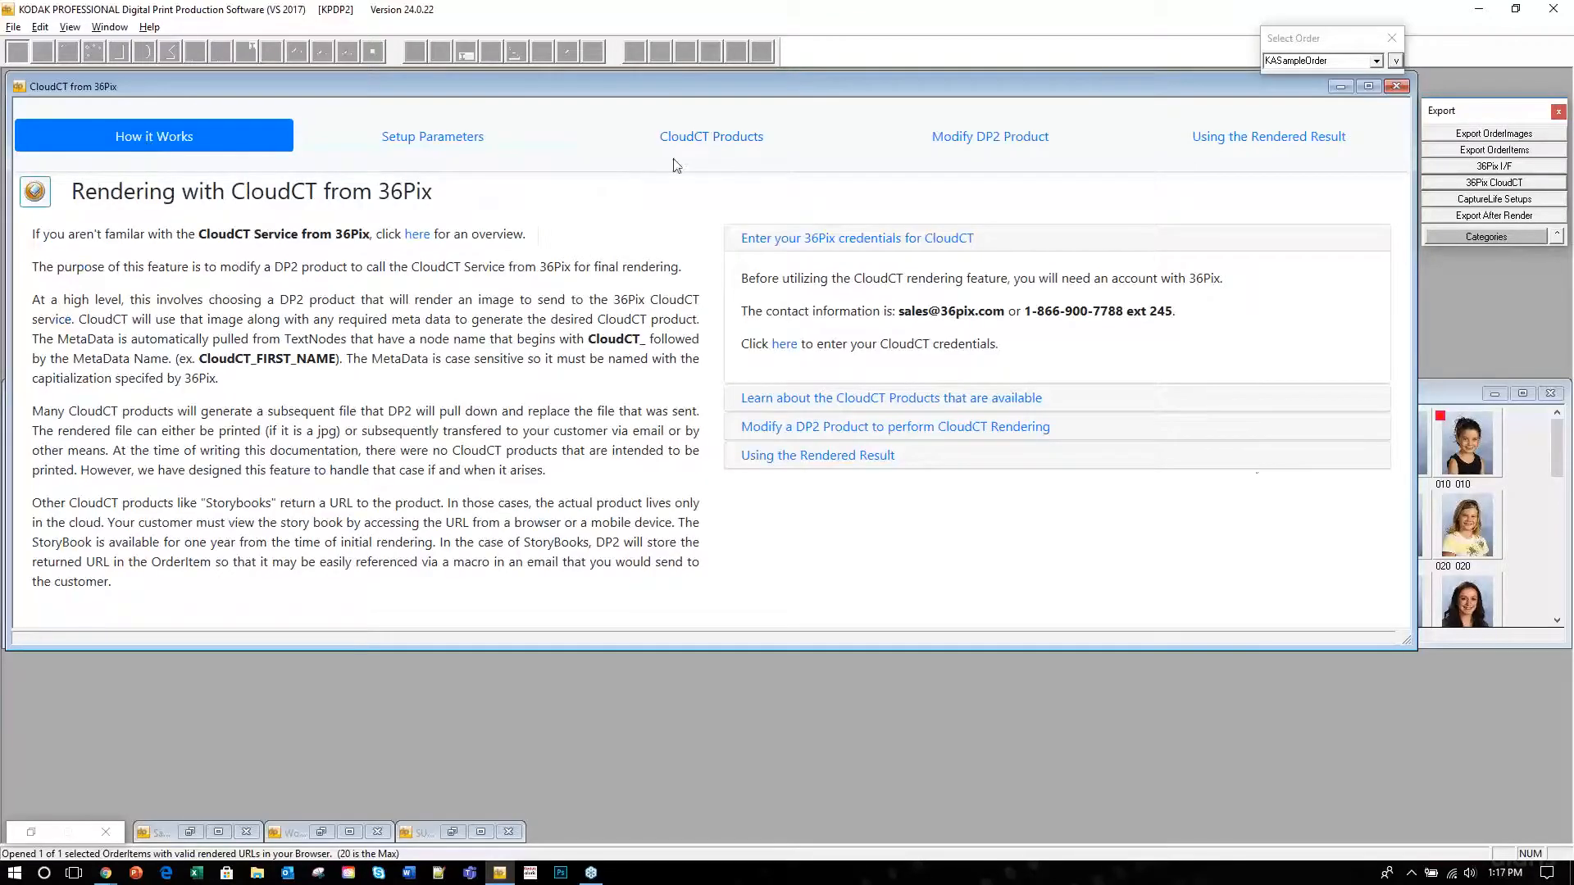
click(907, 405)
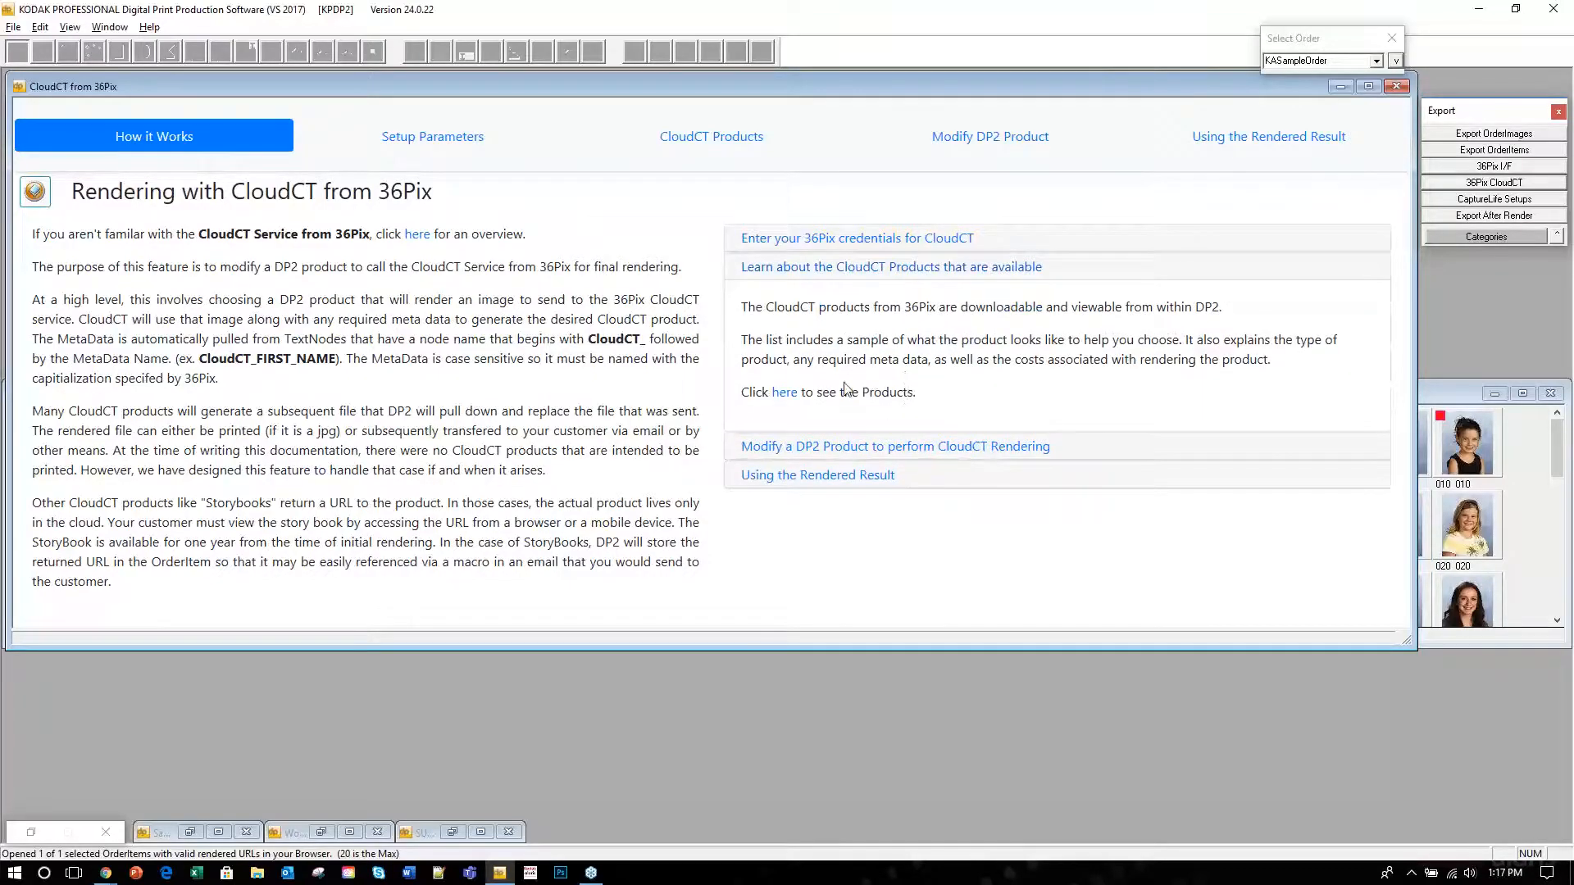
click(784, 394)
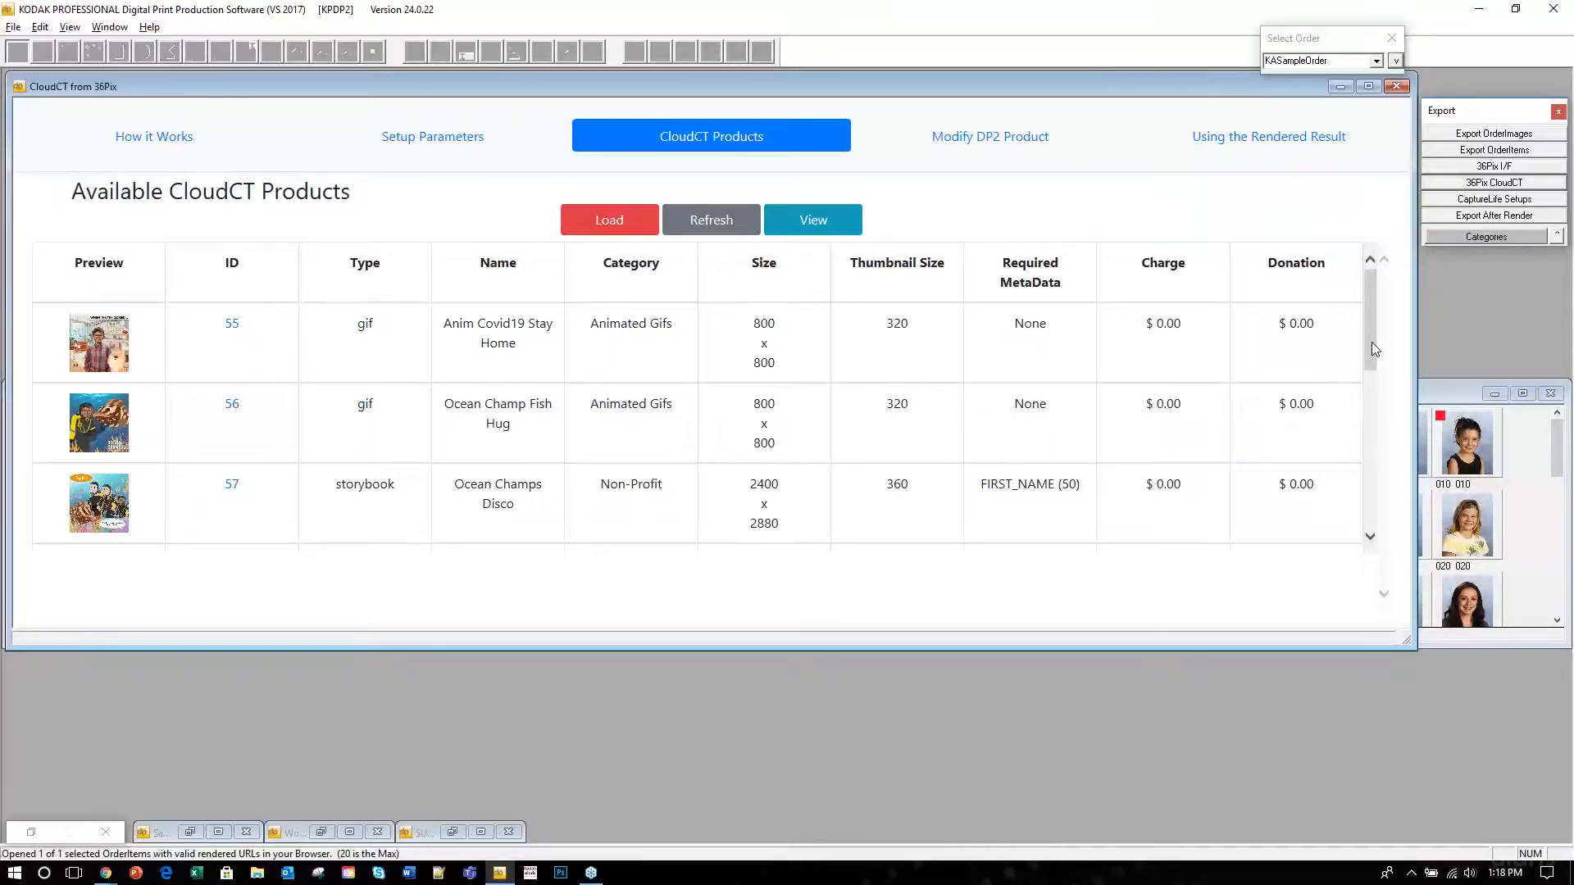
Scroll through the Available CloudCT Products table and return to the How it Works page.
drag(1374, 349, 1375, 371)
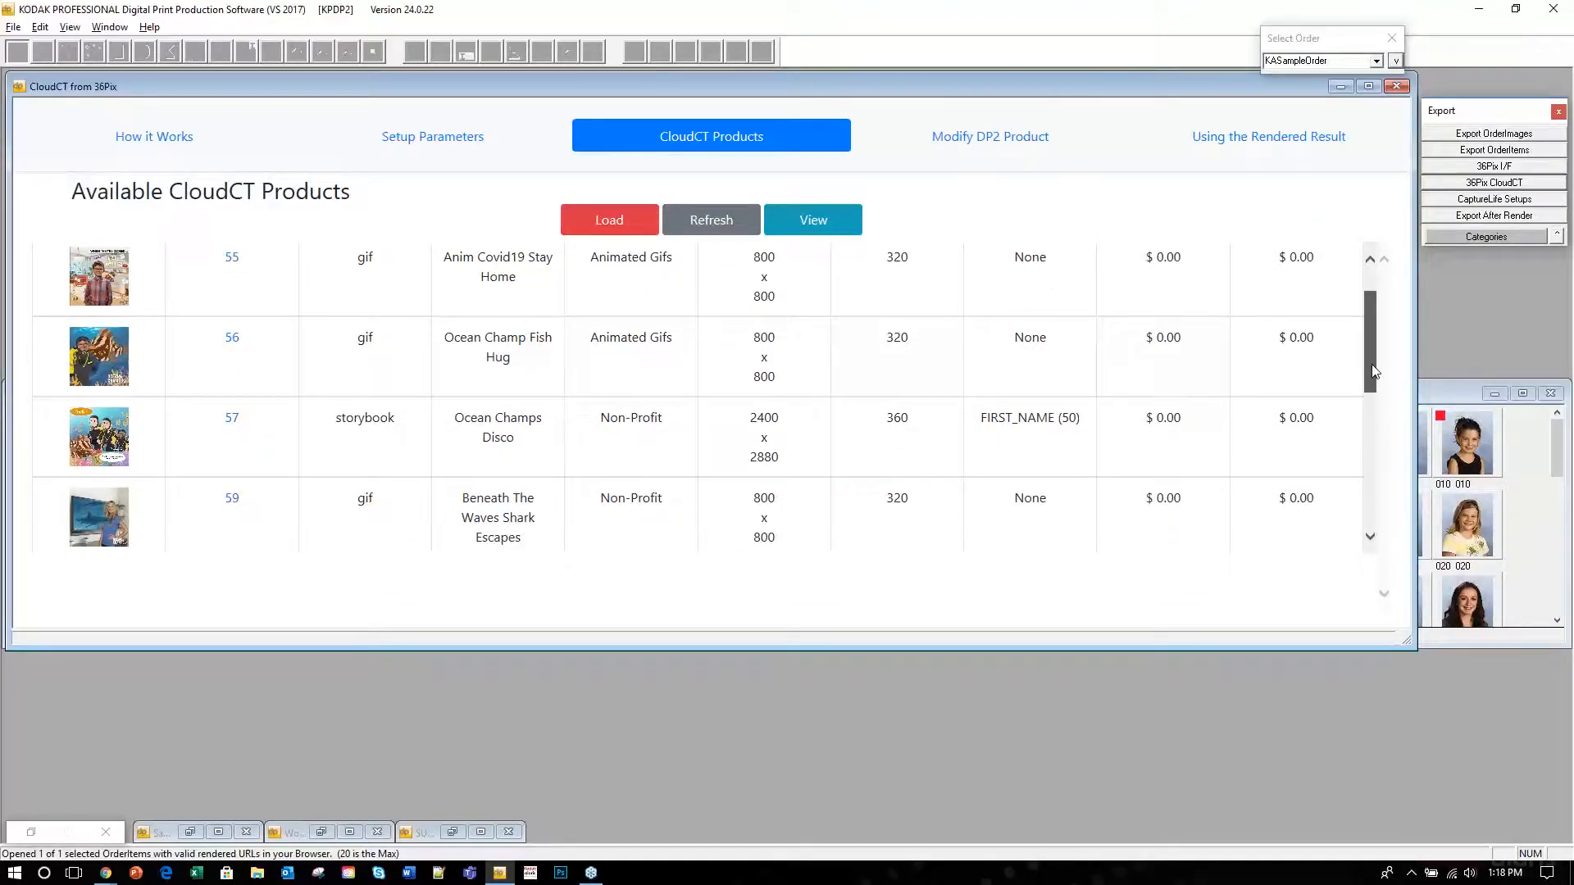
drag(1375, 378, 1375, 382)
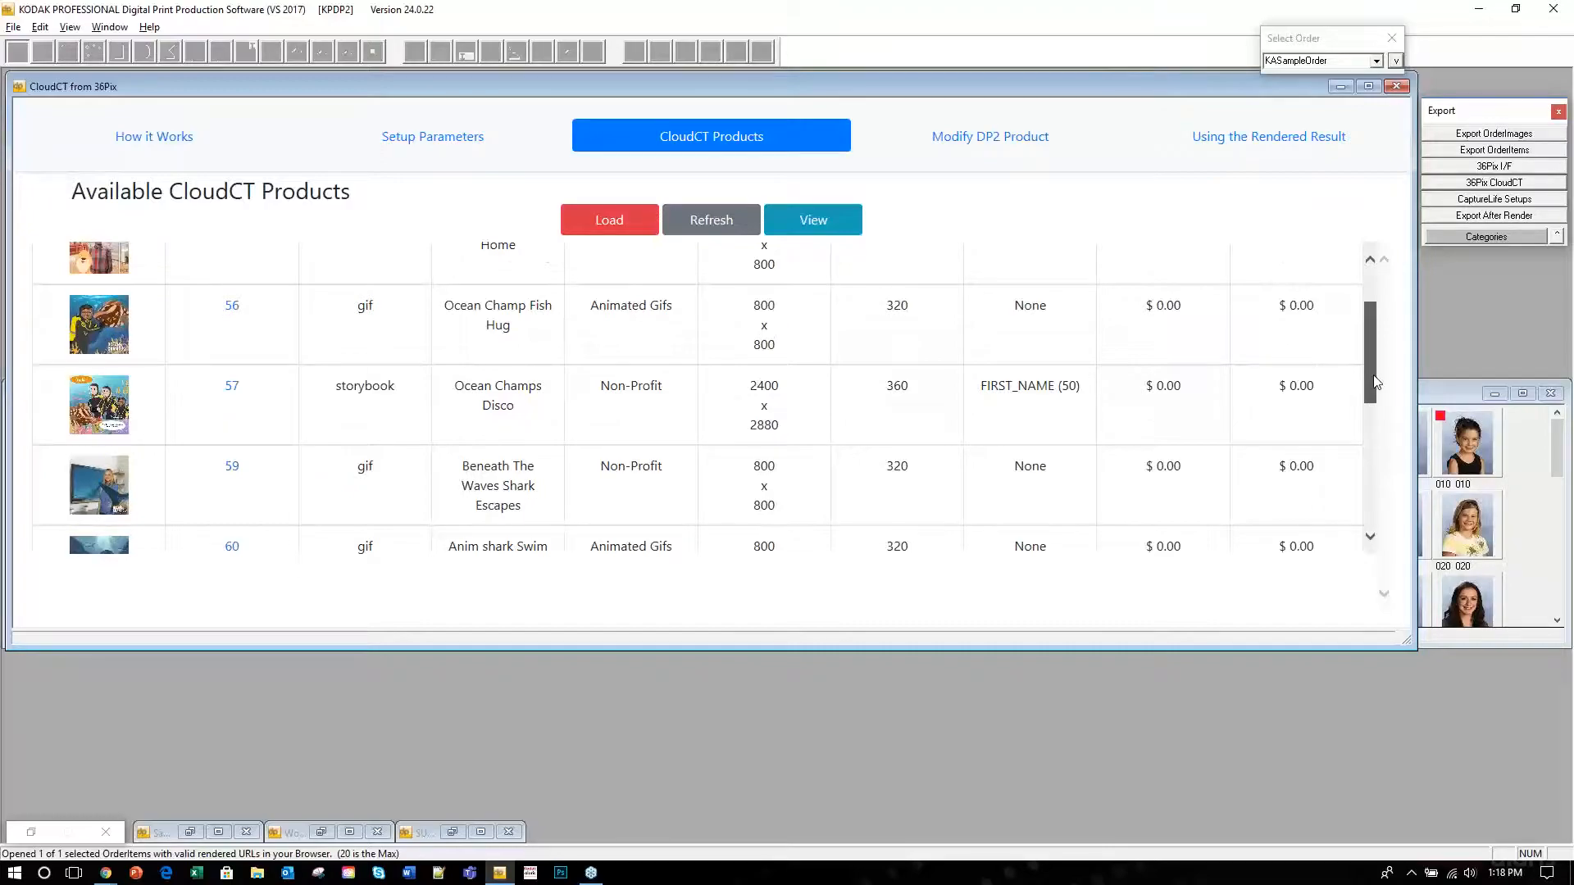
drag(1375, 381, 1388, 502)
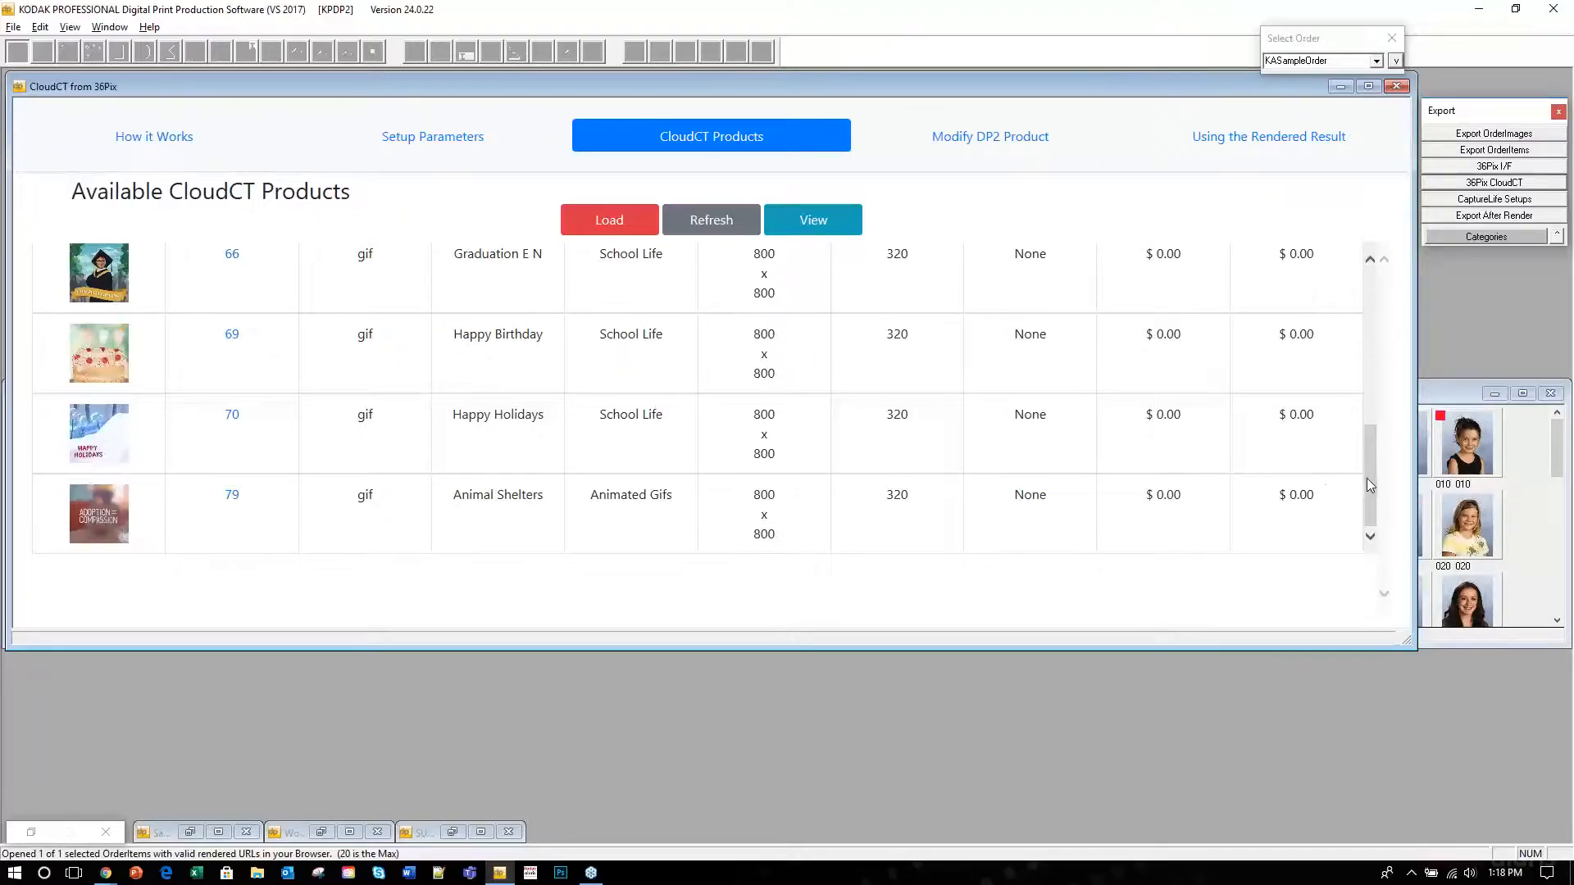
drag(1372, 475, 1370, 320)
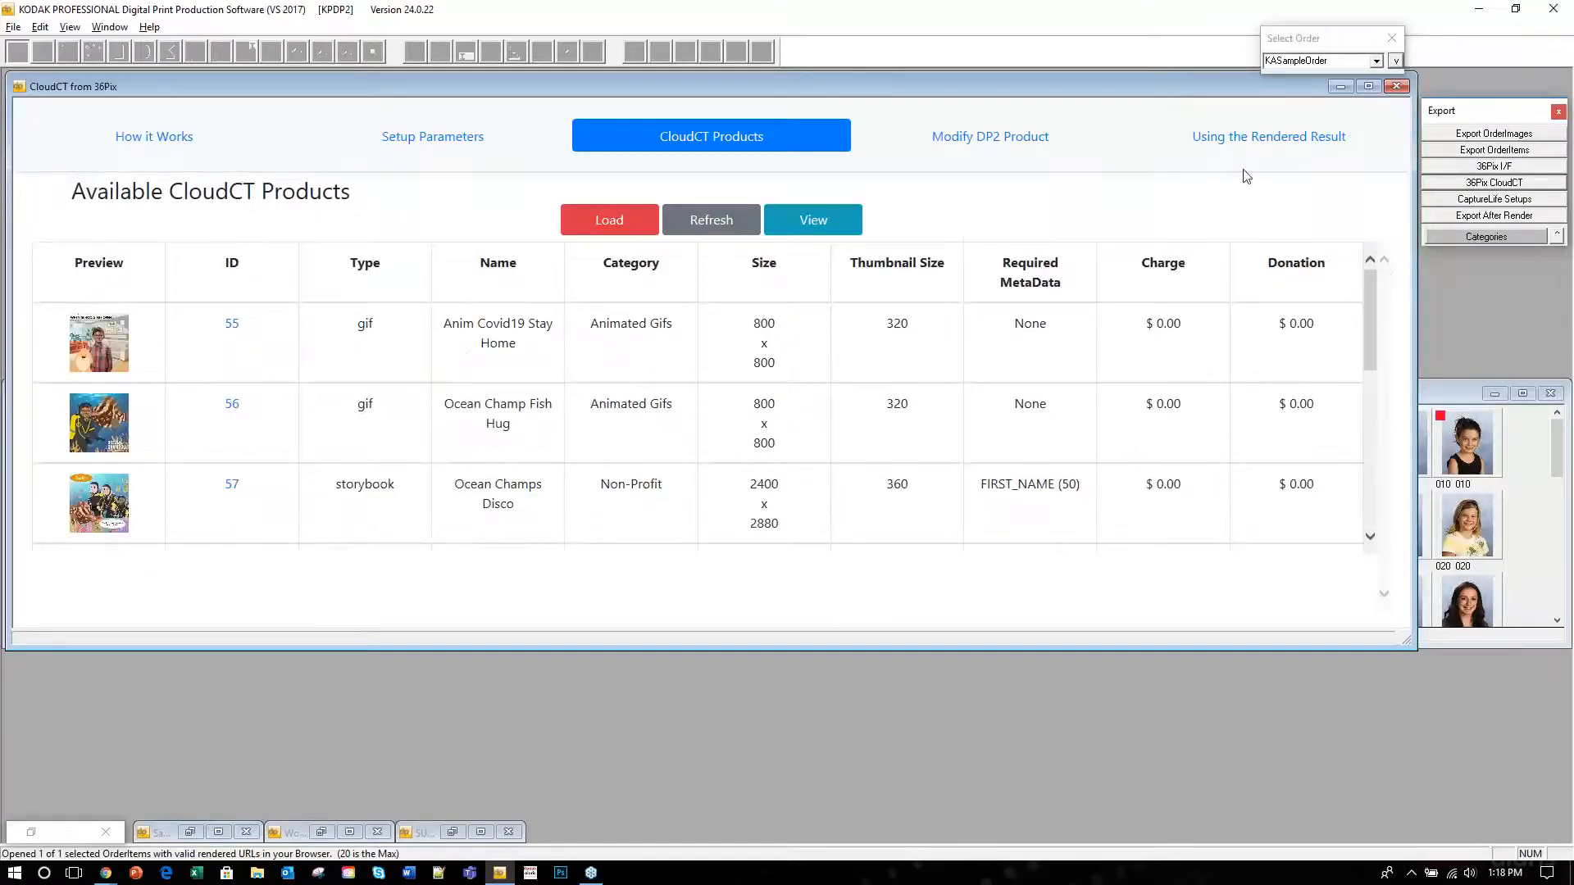
click(162, 143)
Open the 'Modify a DP2 Product to Perform CloudCT Rendering' form with all task categories listed.
click(923, 449)
scroll(1237, 419, down, 3)
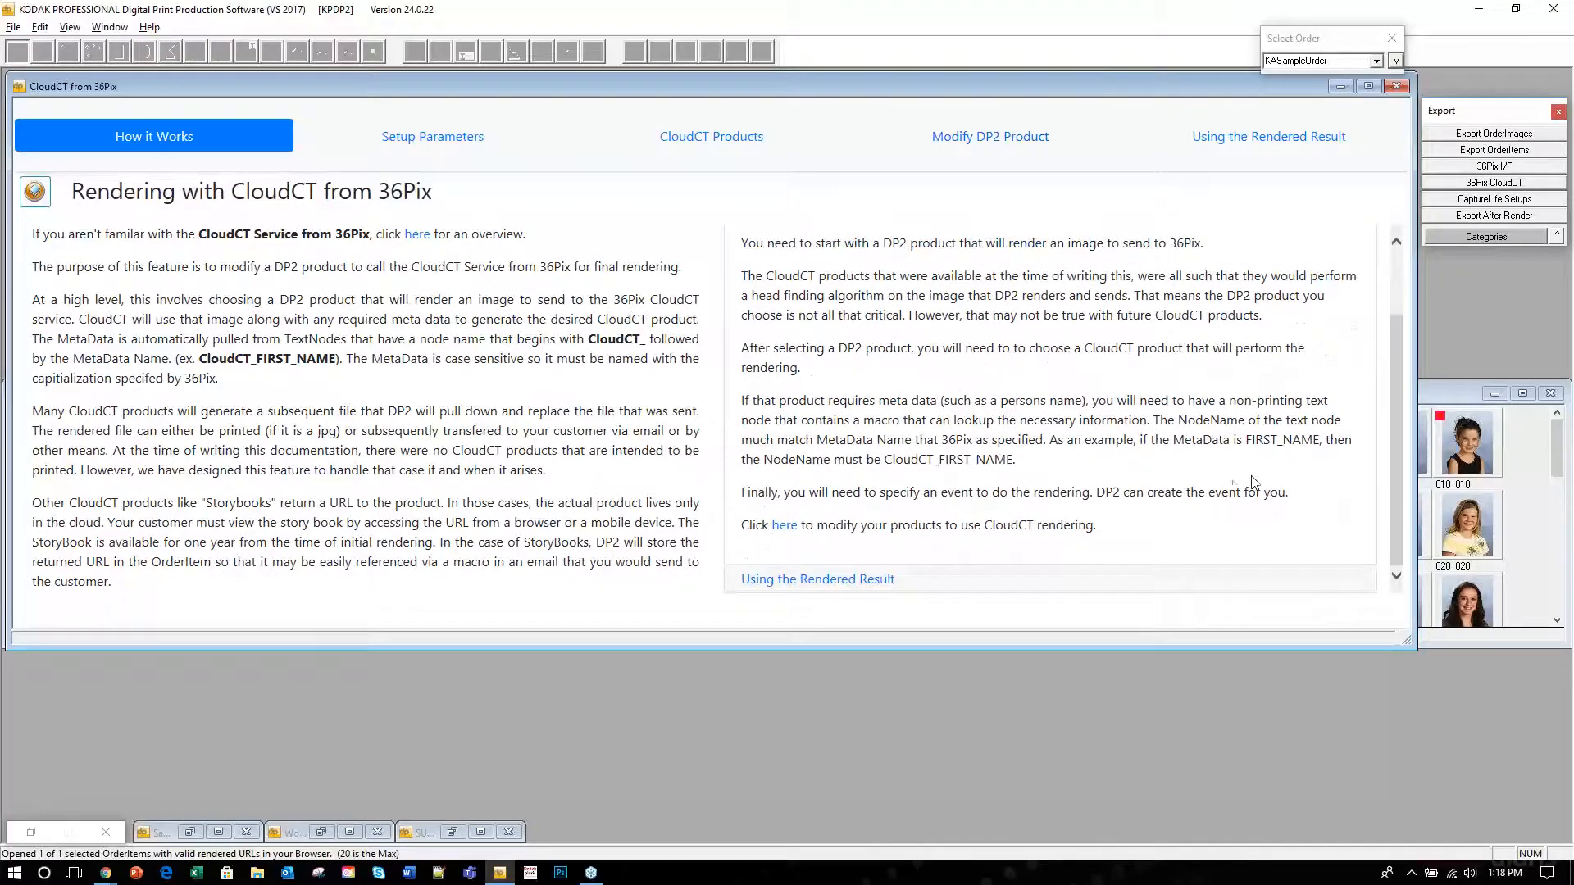
scroll(1200, 471, up, 1)
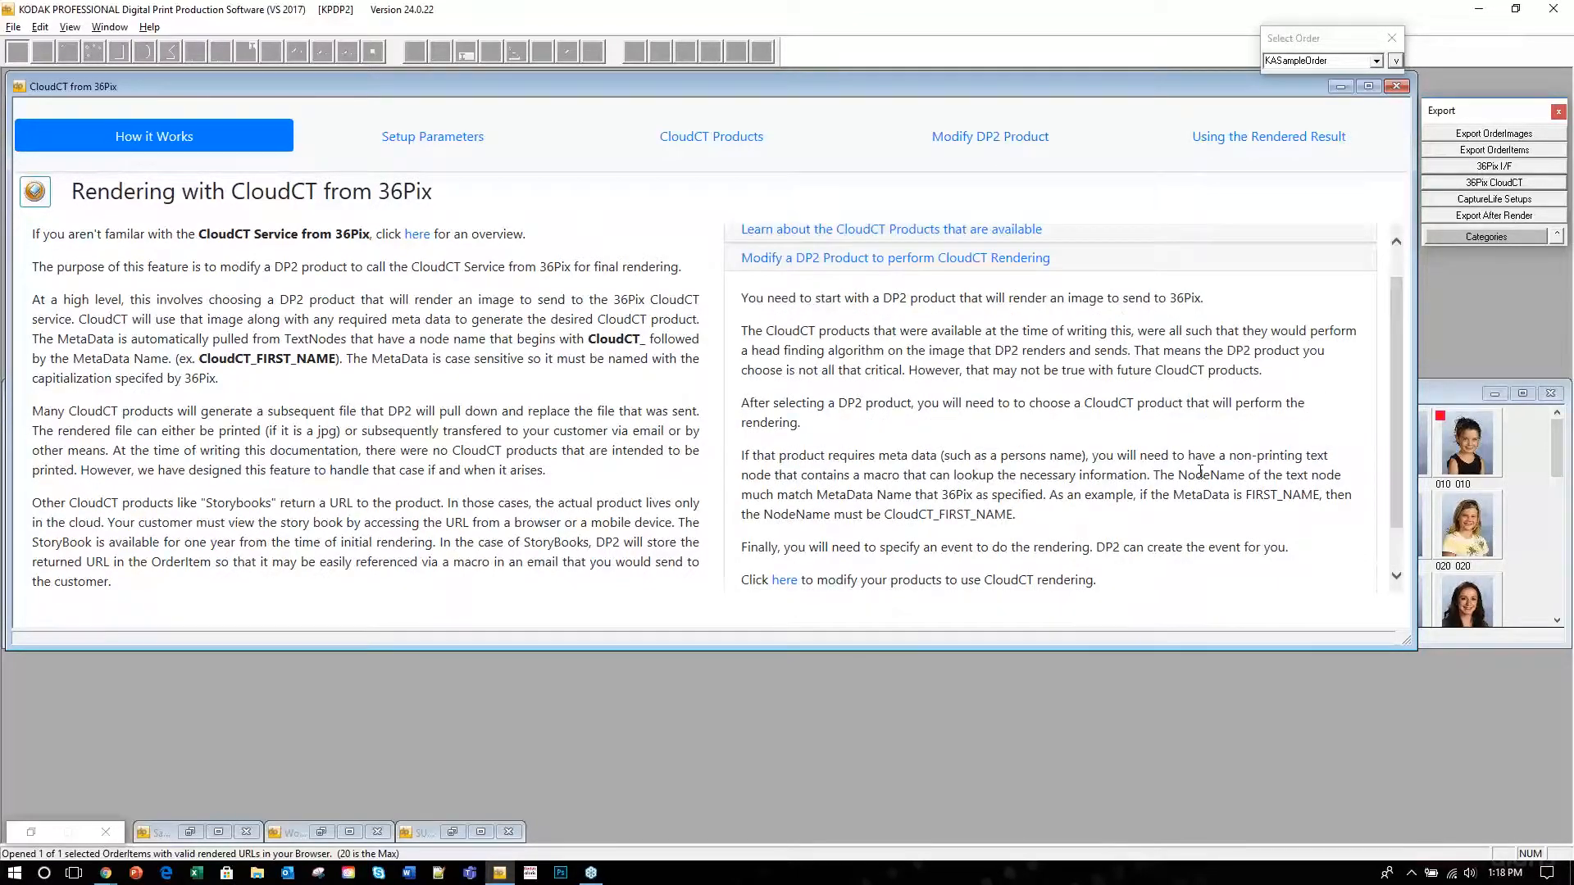
scroll(1200, 472, down, 1)
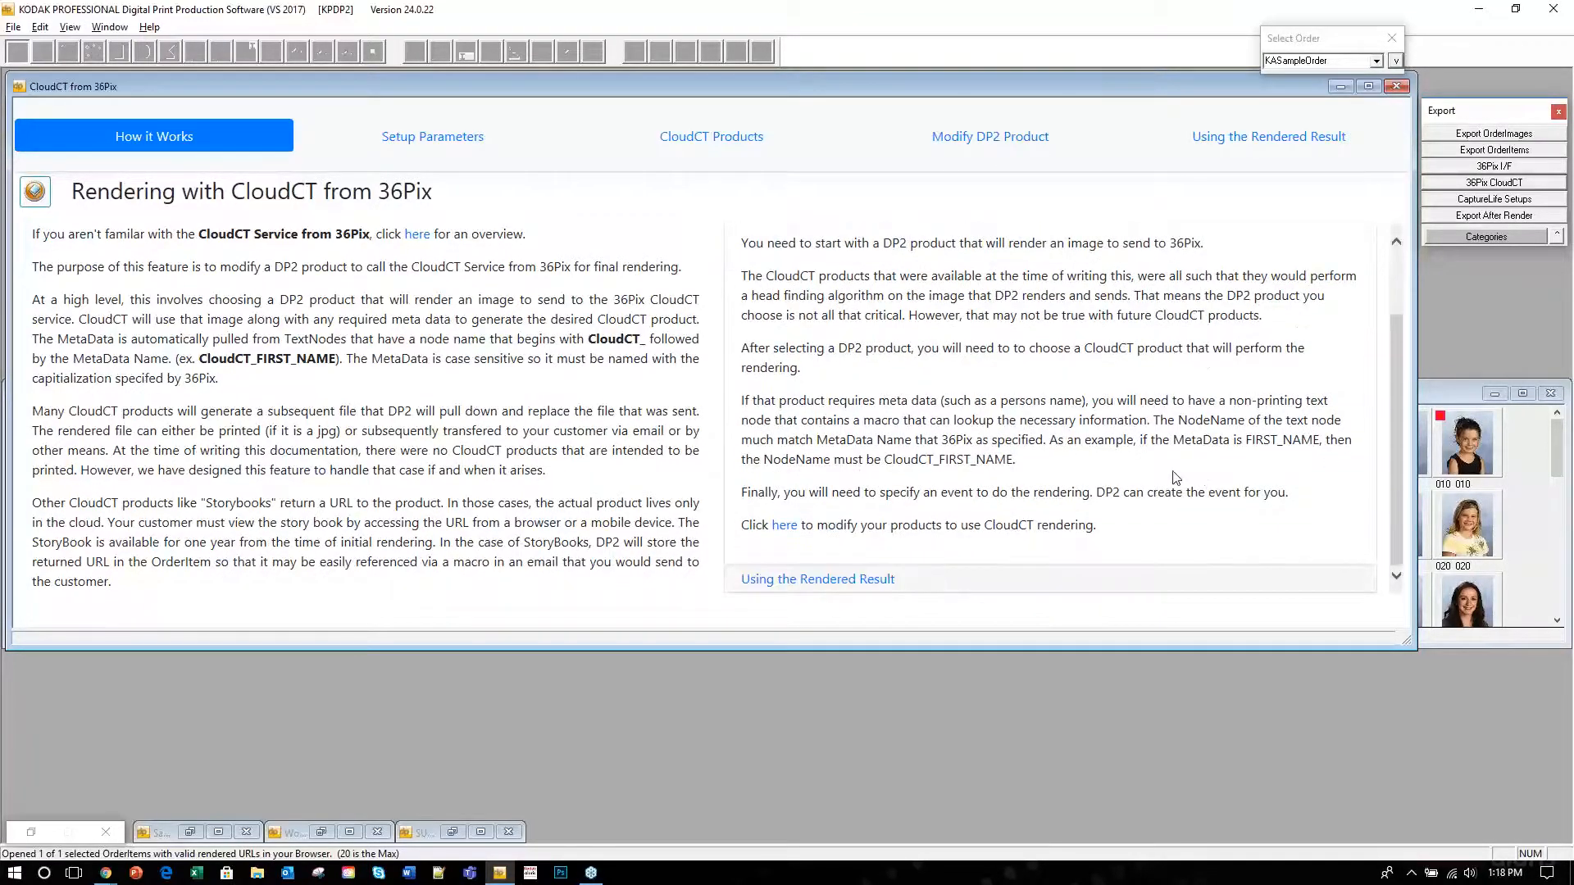
click(784, 526)
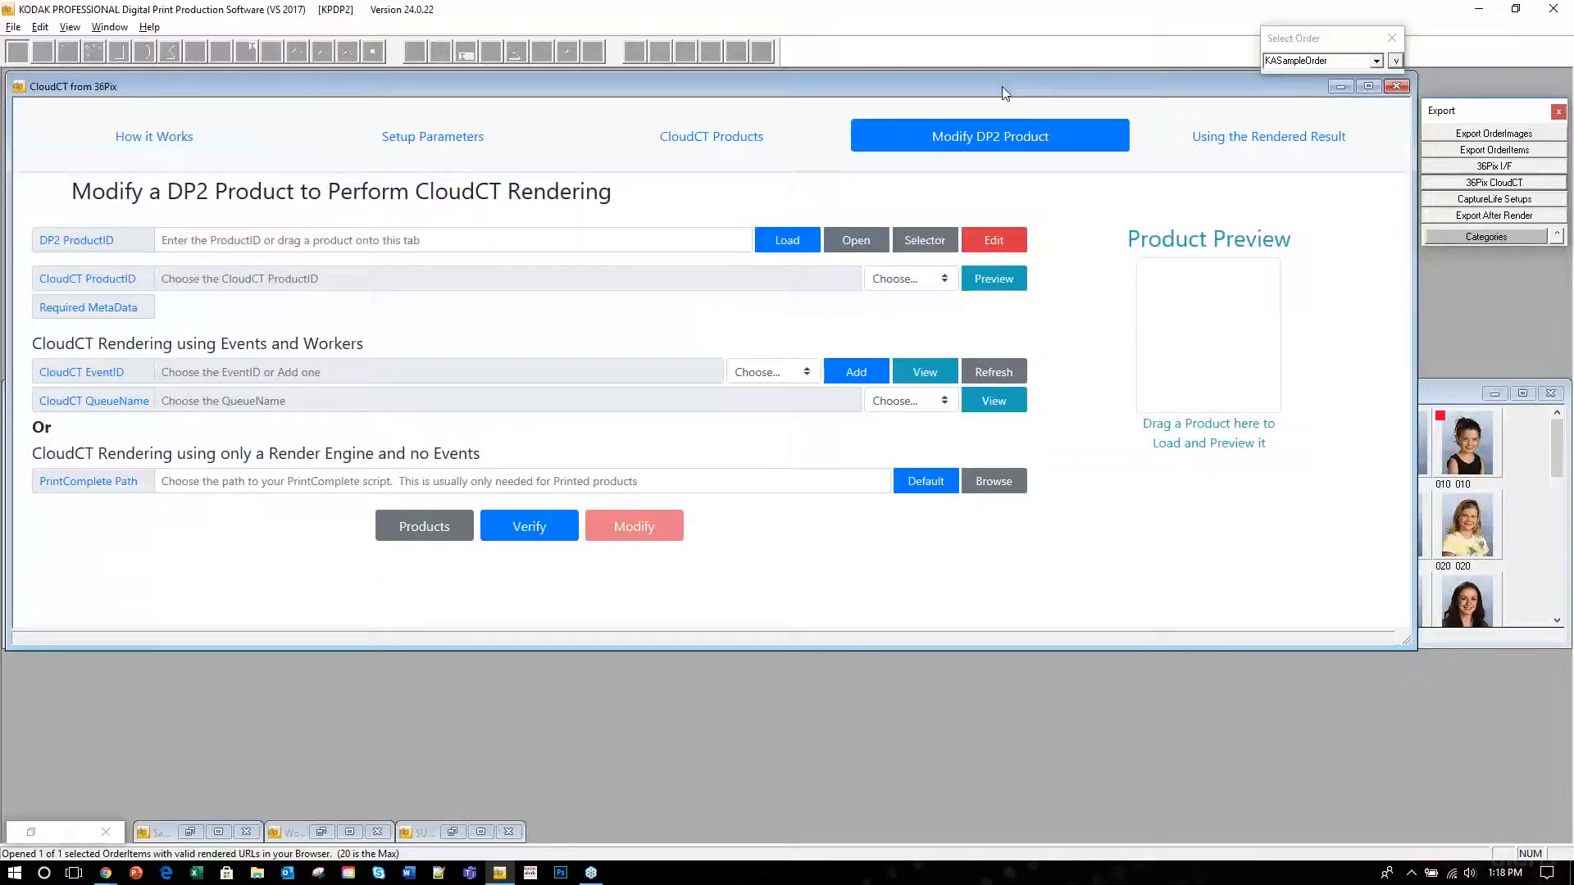
click(1513, 236)
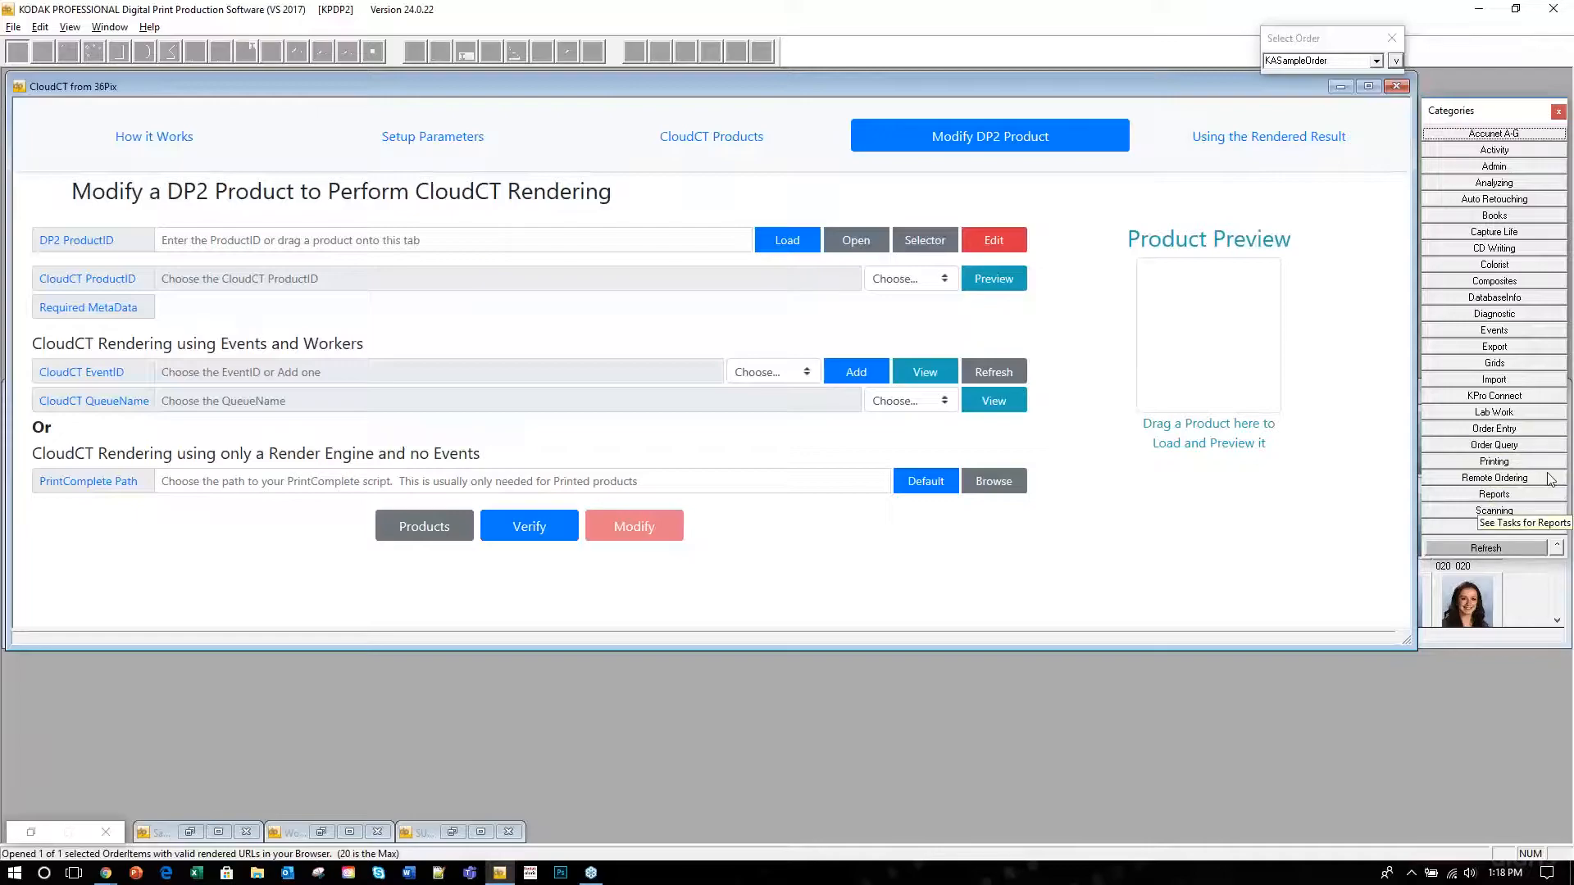
Open Order Entry > Products and show the 36pix category containing CLoudCTShark.
click(1530, 428)
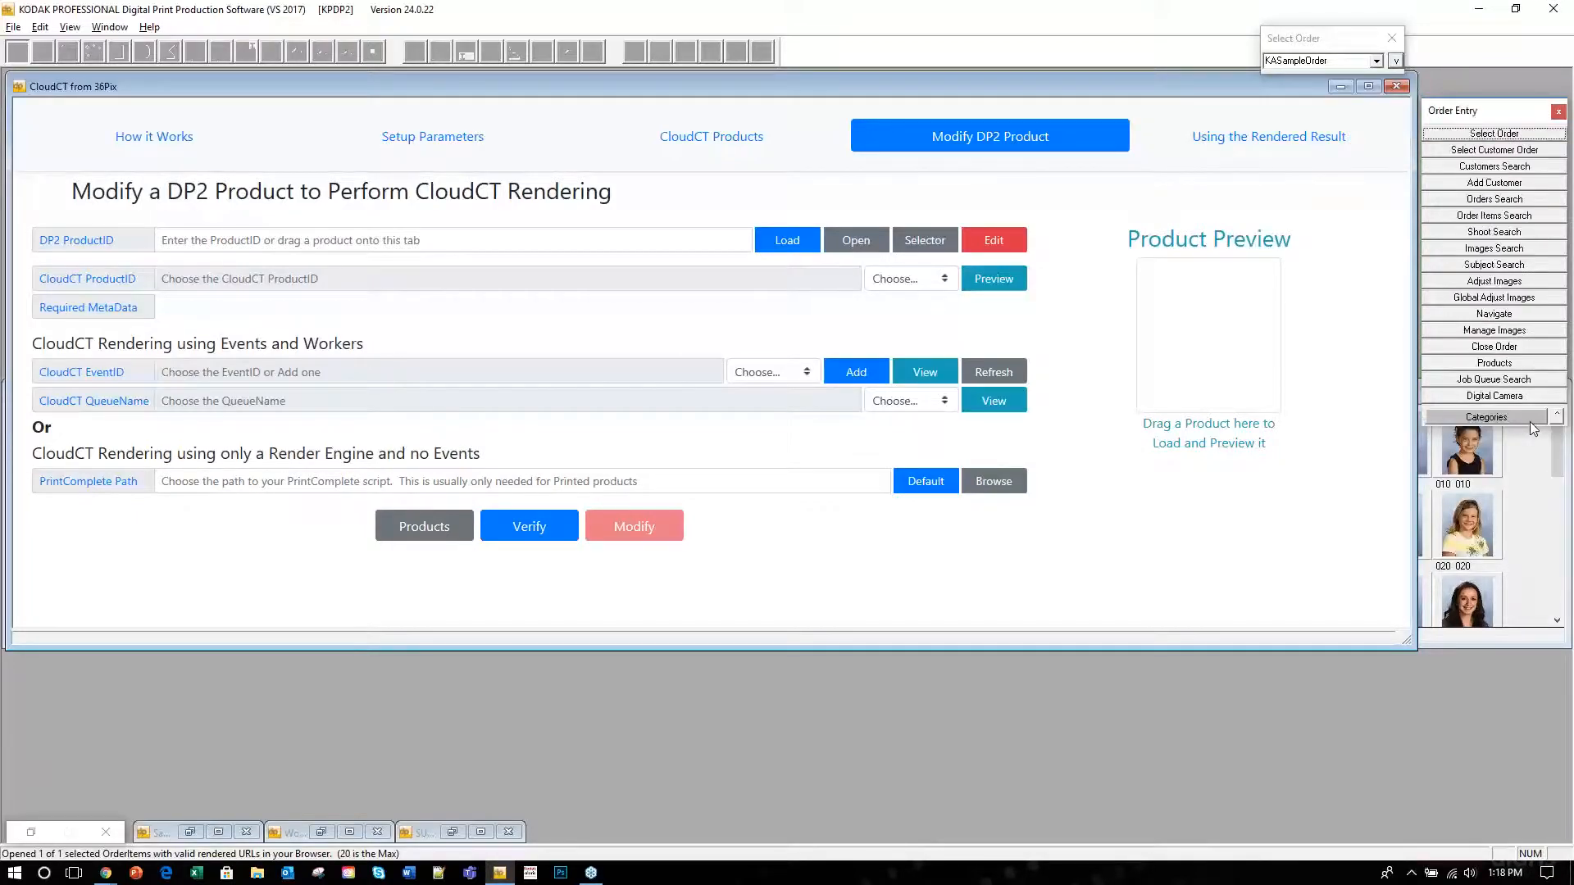
click(1519, 366)
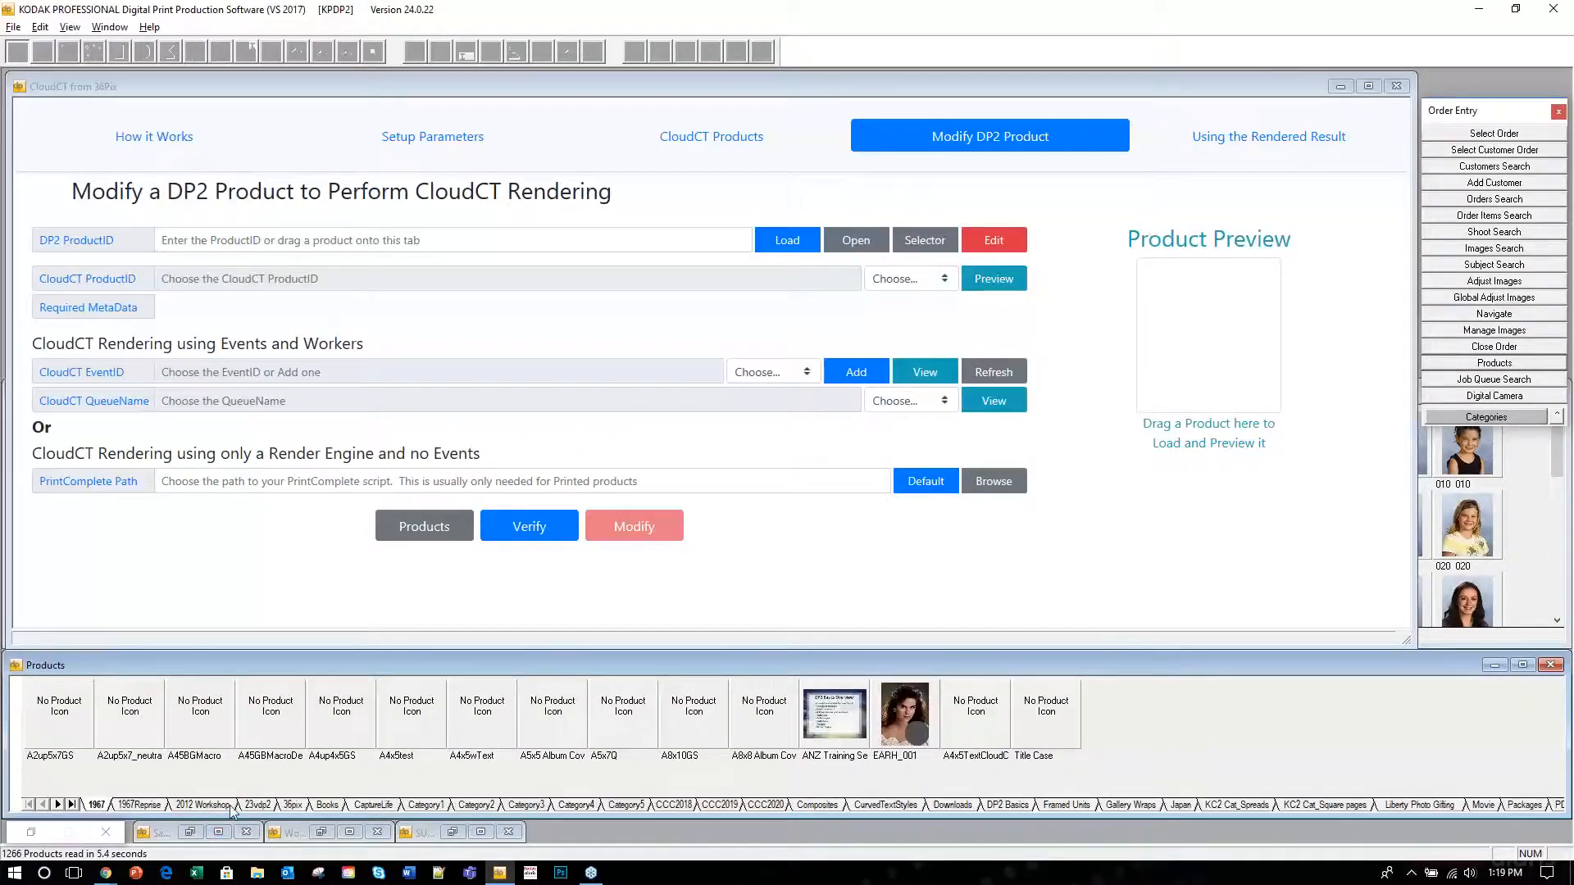
click(290, 806)
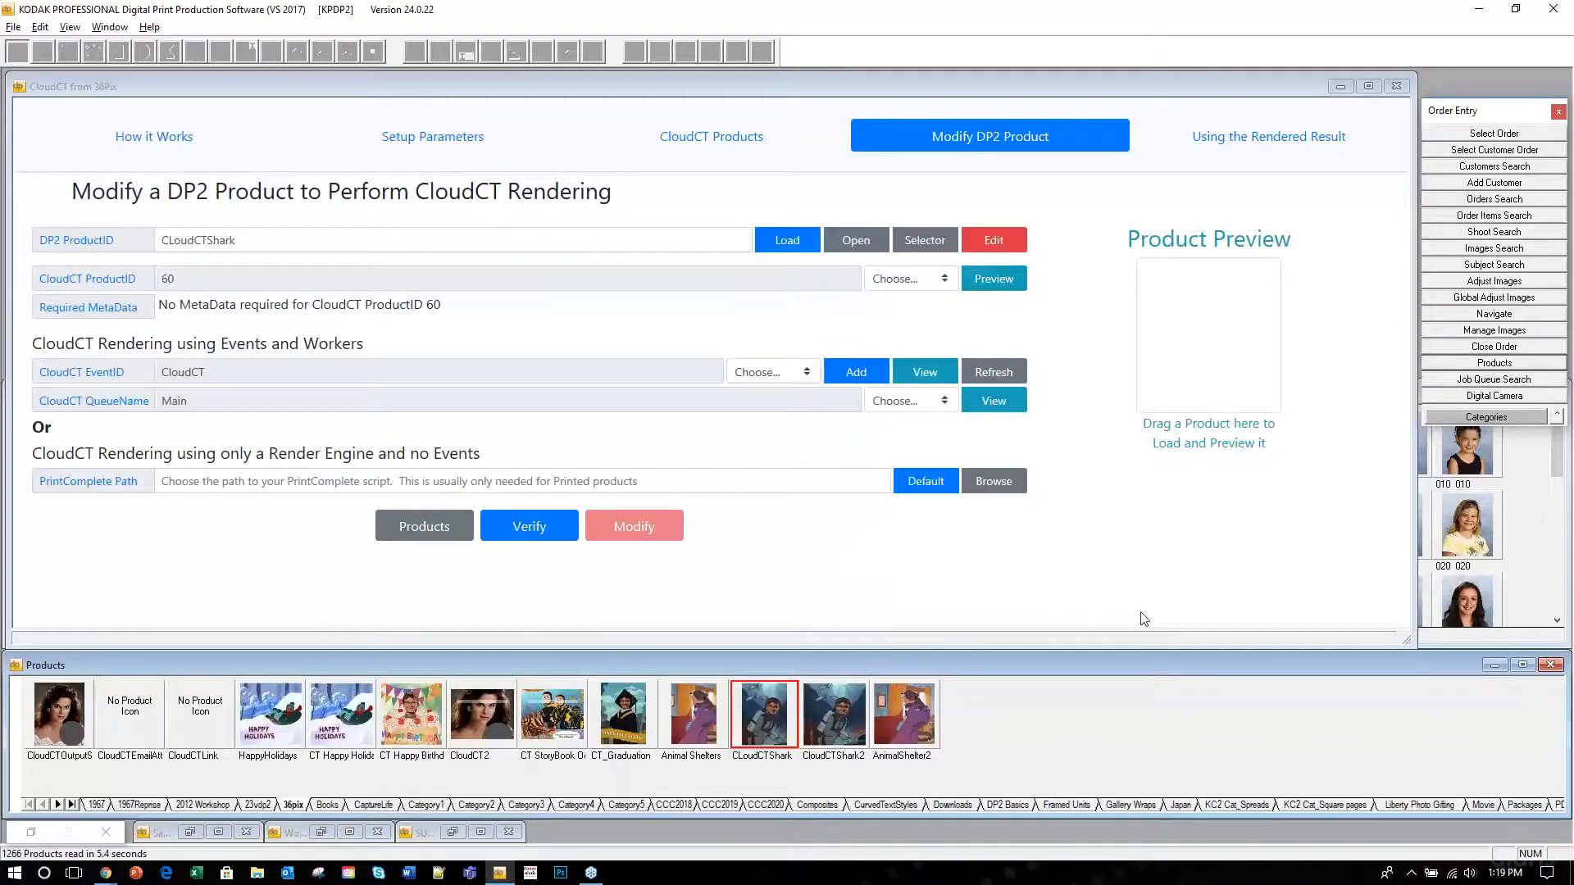
Inspect CLoudCTShark's CloudCT ProductID 60 mapping, then verify it and dismiss the no-problems audit.
click(242, 241)
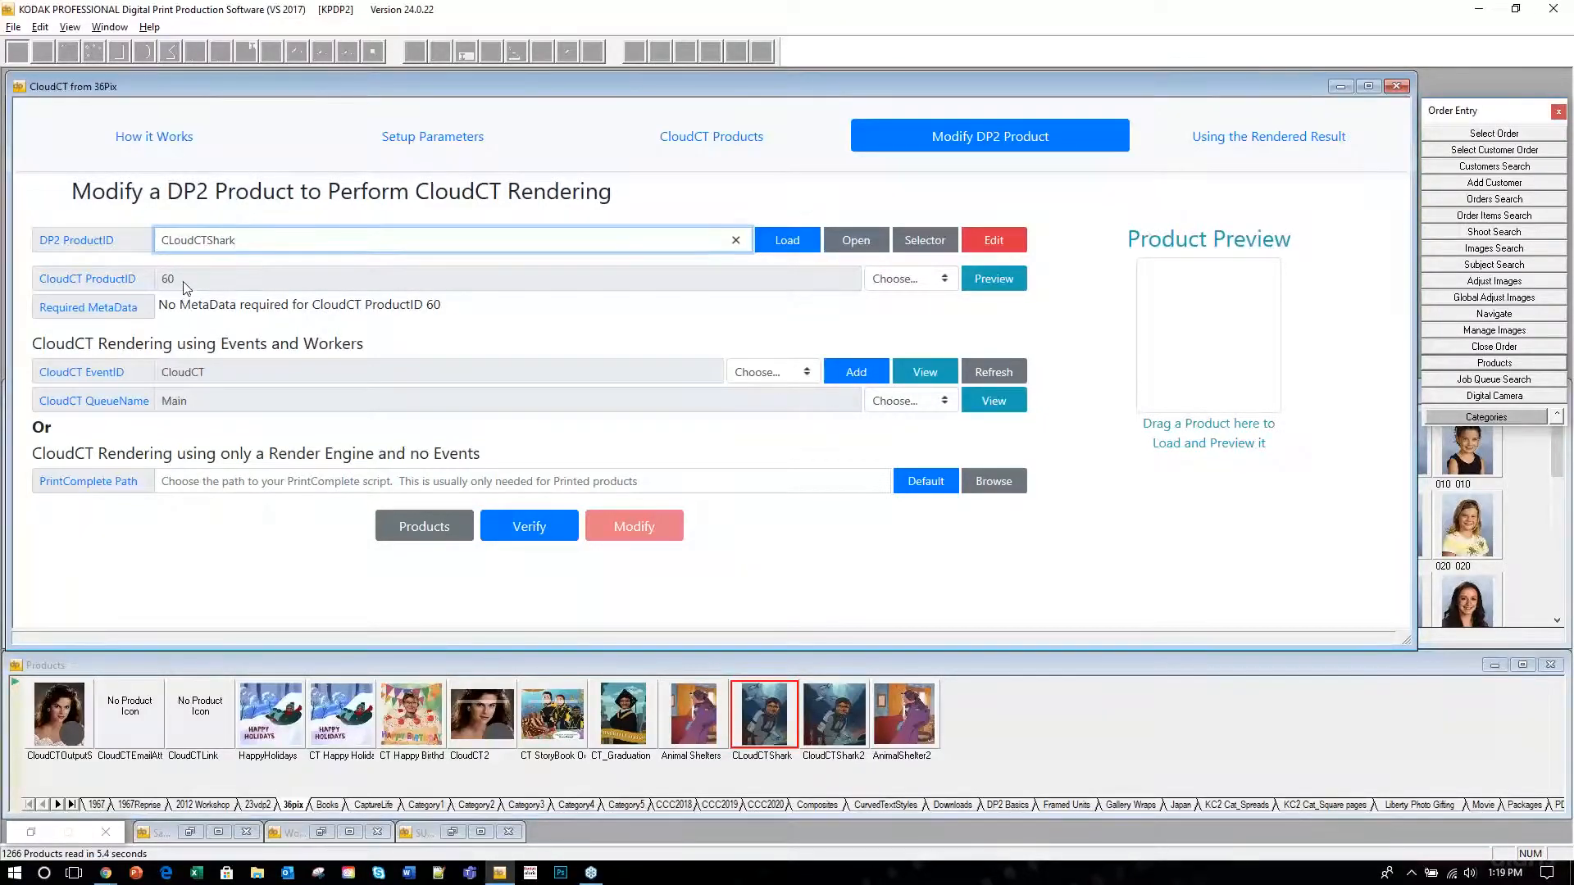
drag(242, 240, 130, 268)
click(179, 280)
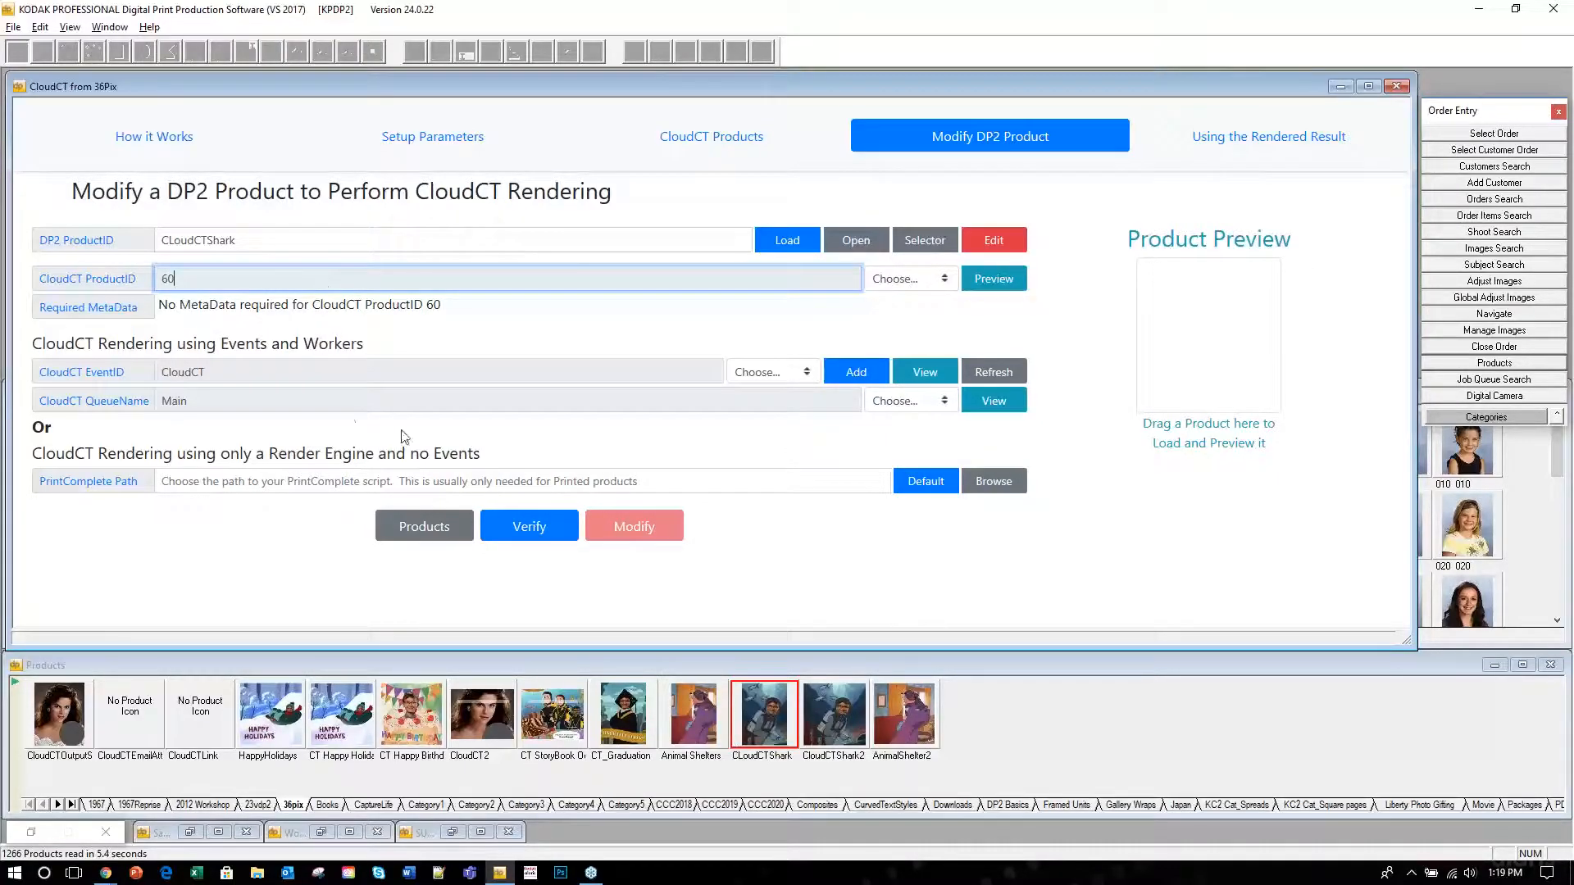
click(947, 282)
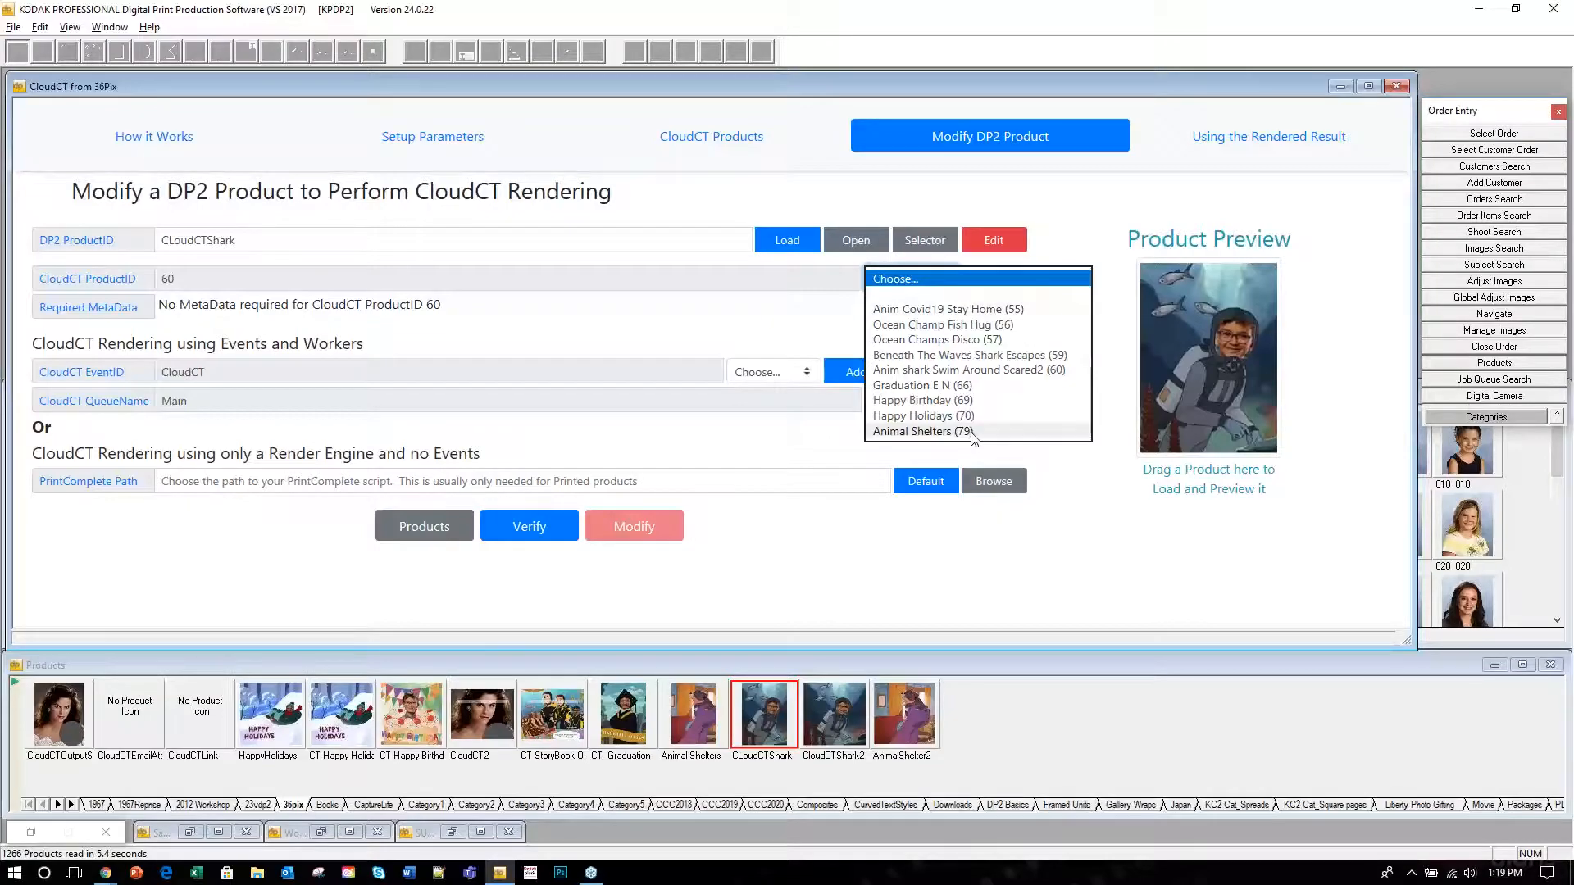
click(1078, 215)
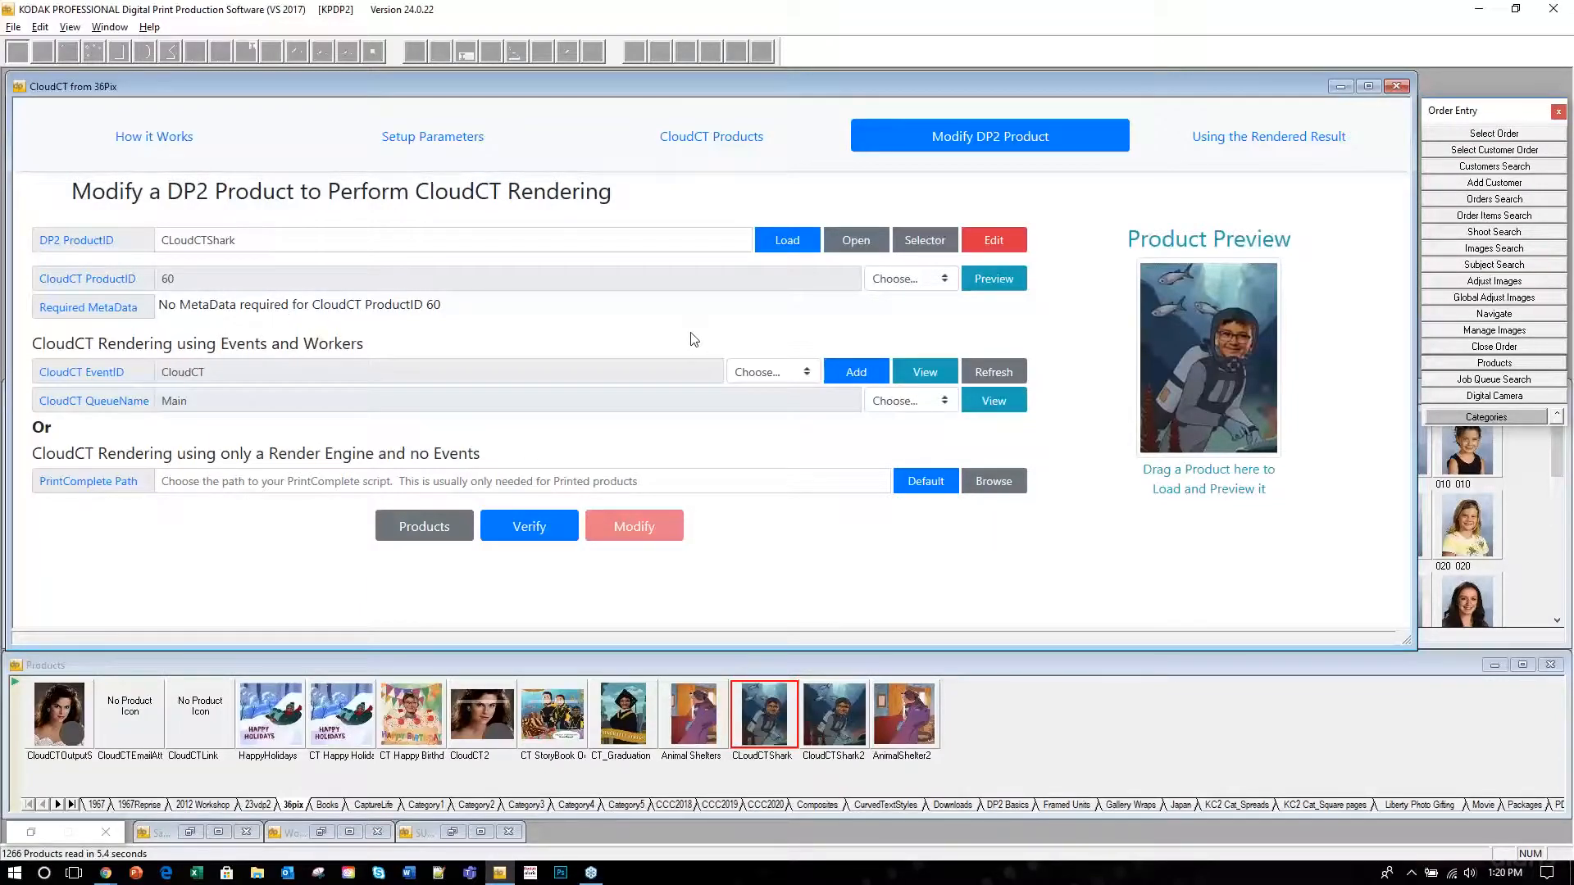
click(541, 525)
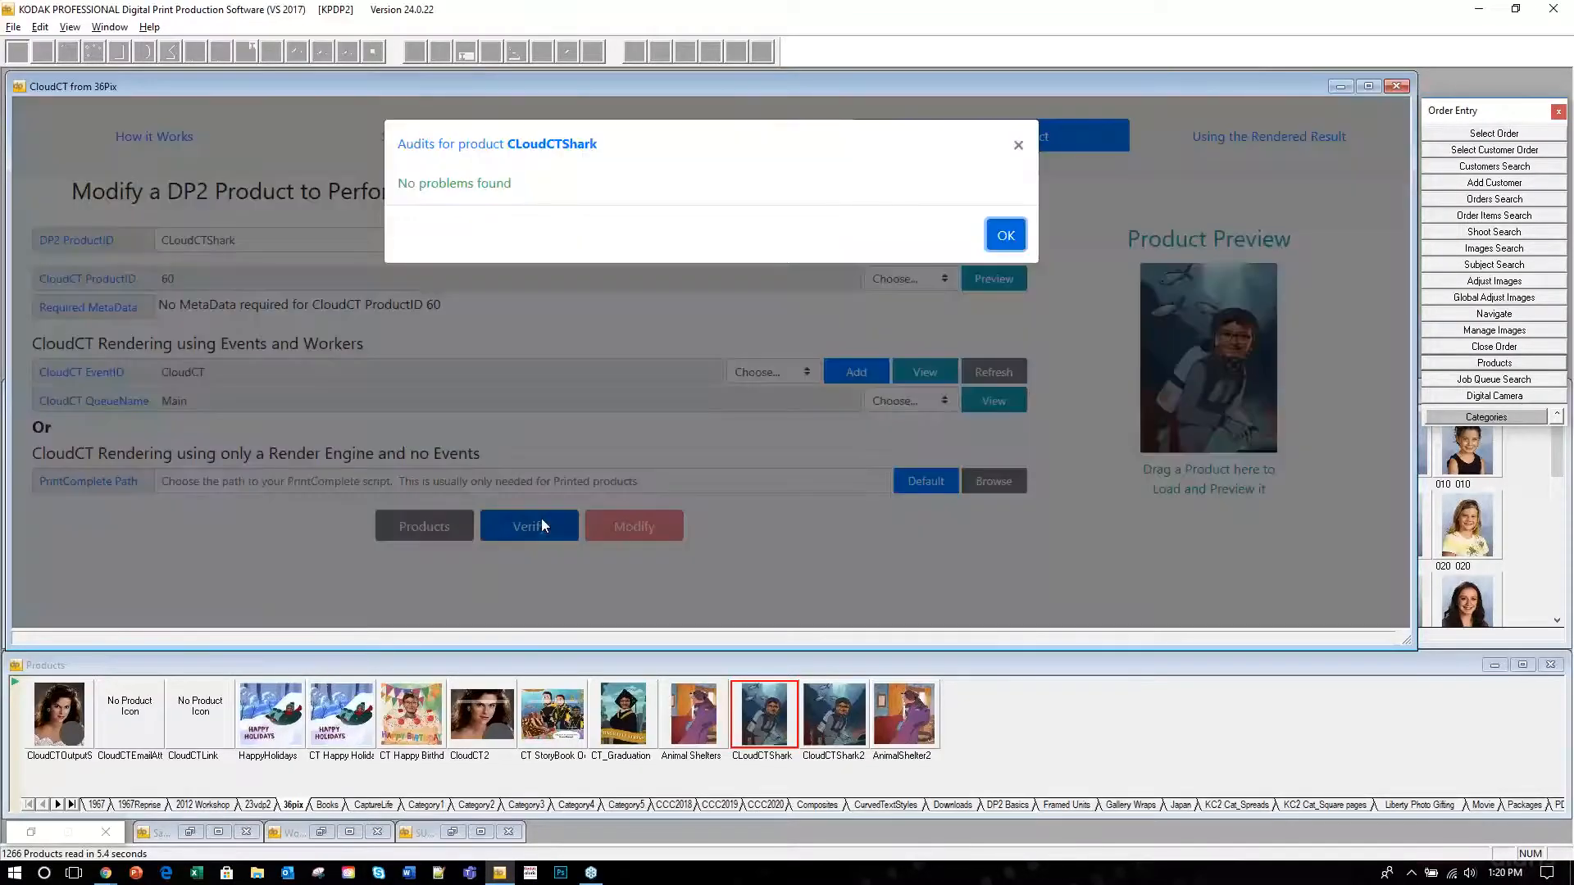
click(1006, 237)
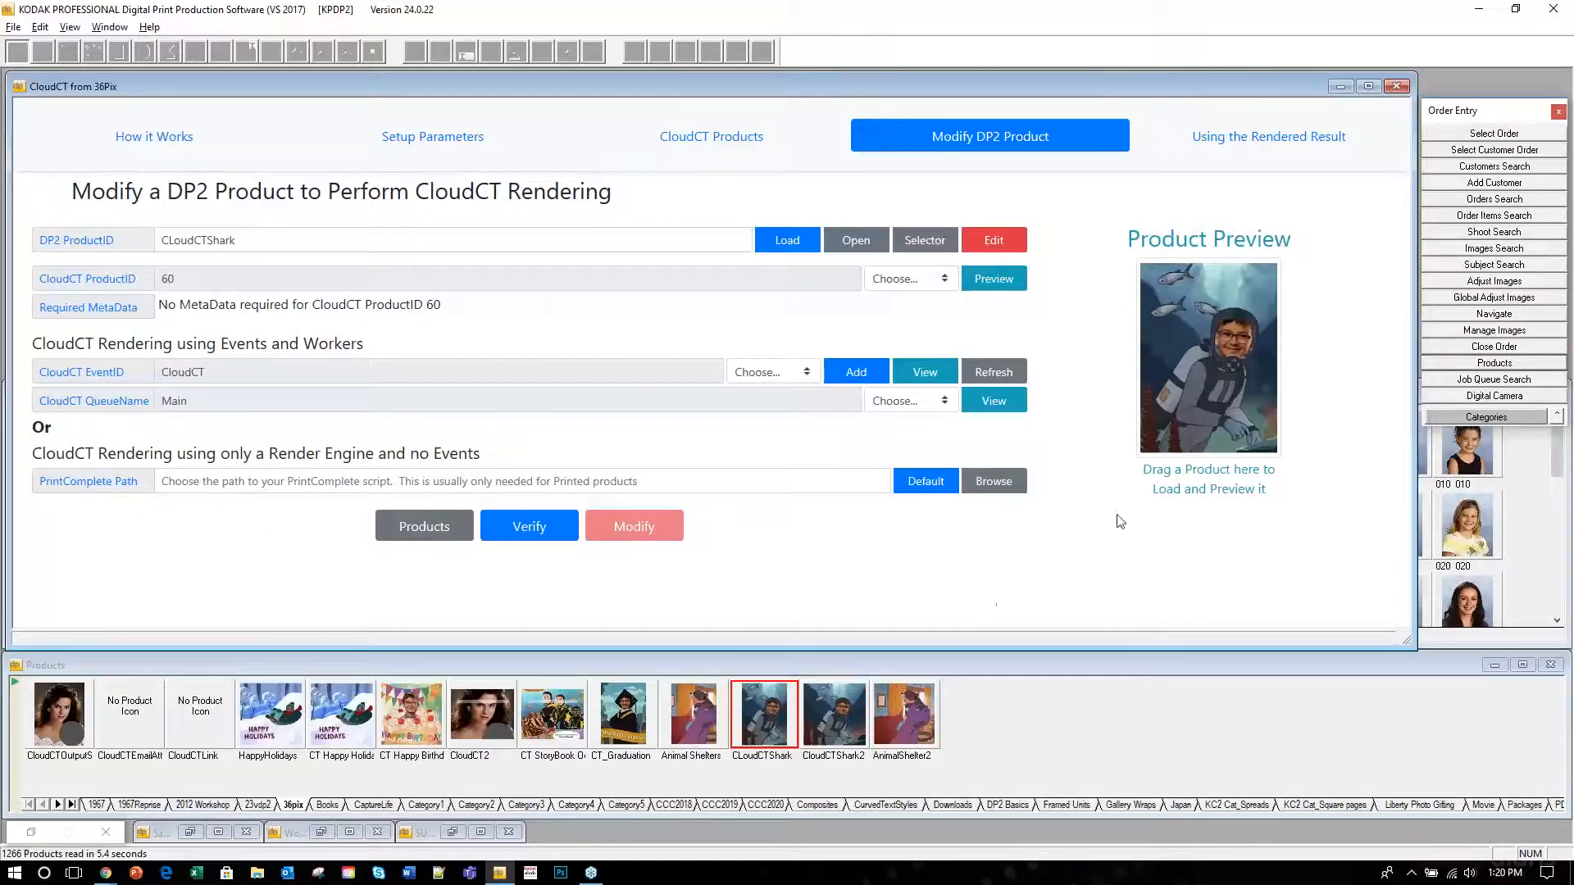
Browse the Using the Rendered Result help on email attachments, email links and website upload.
click(153, 137)
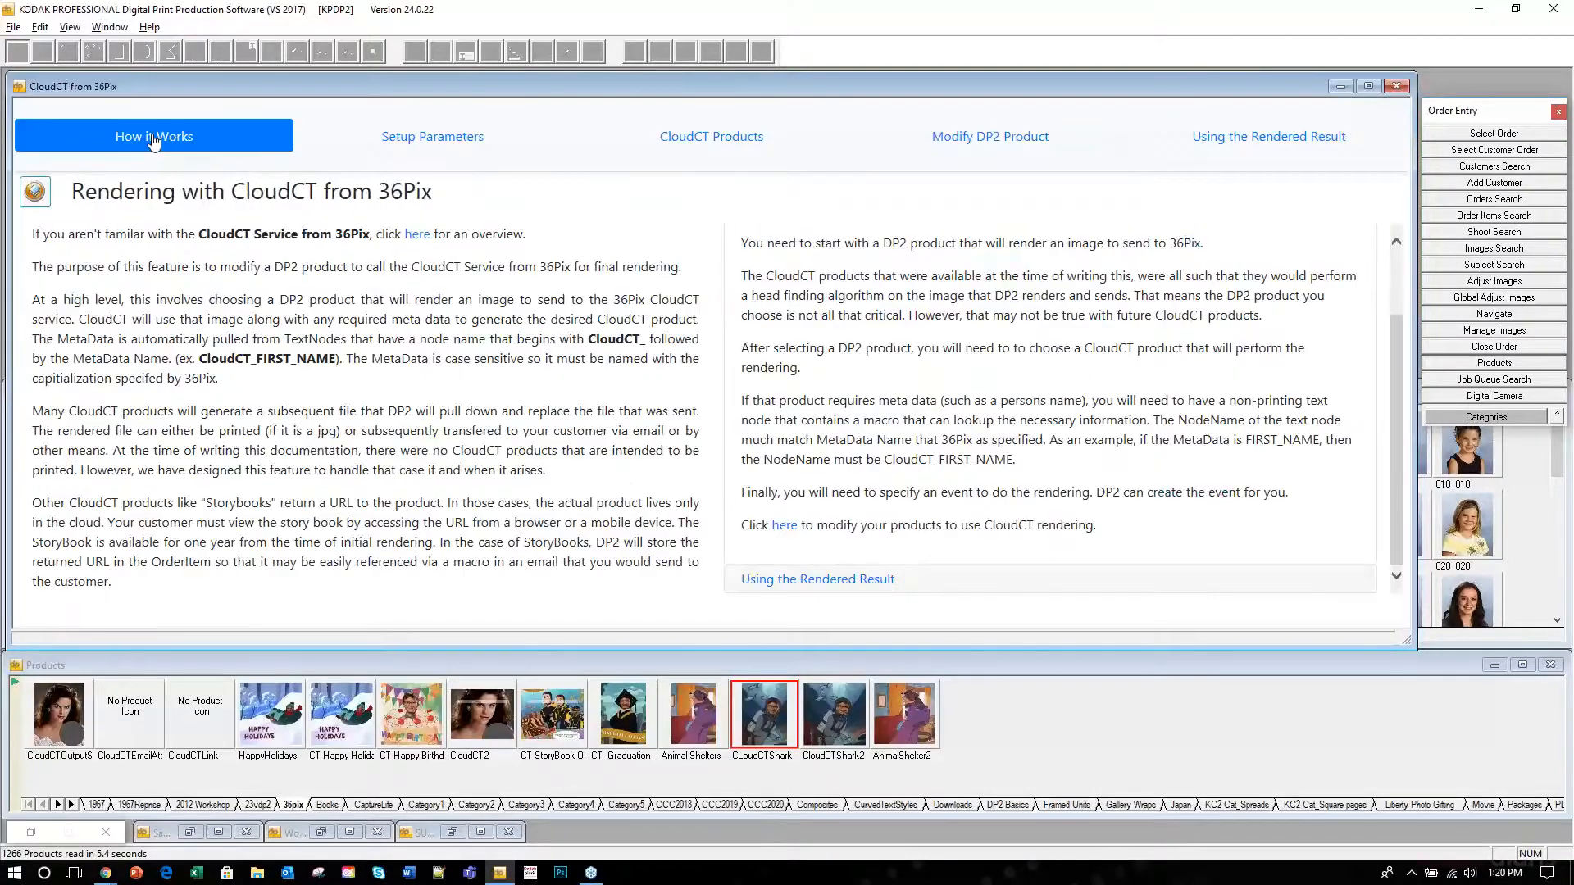
click(828, 586)
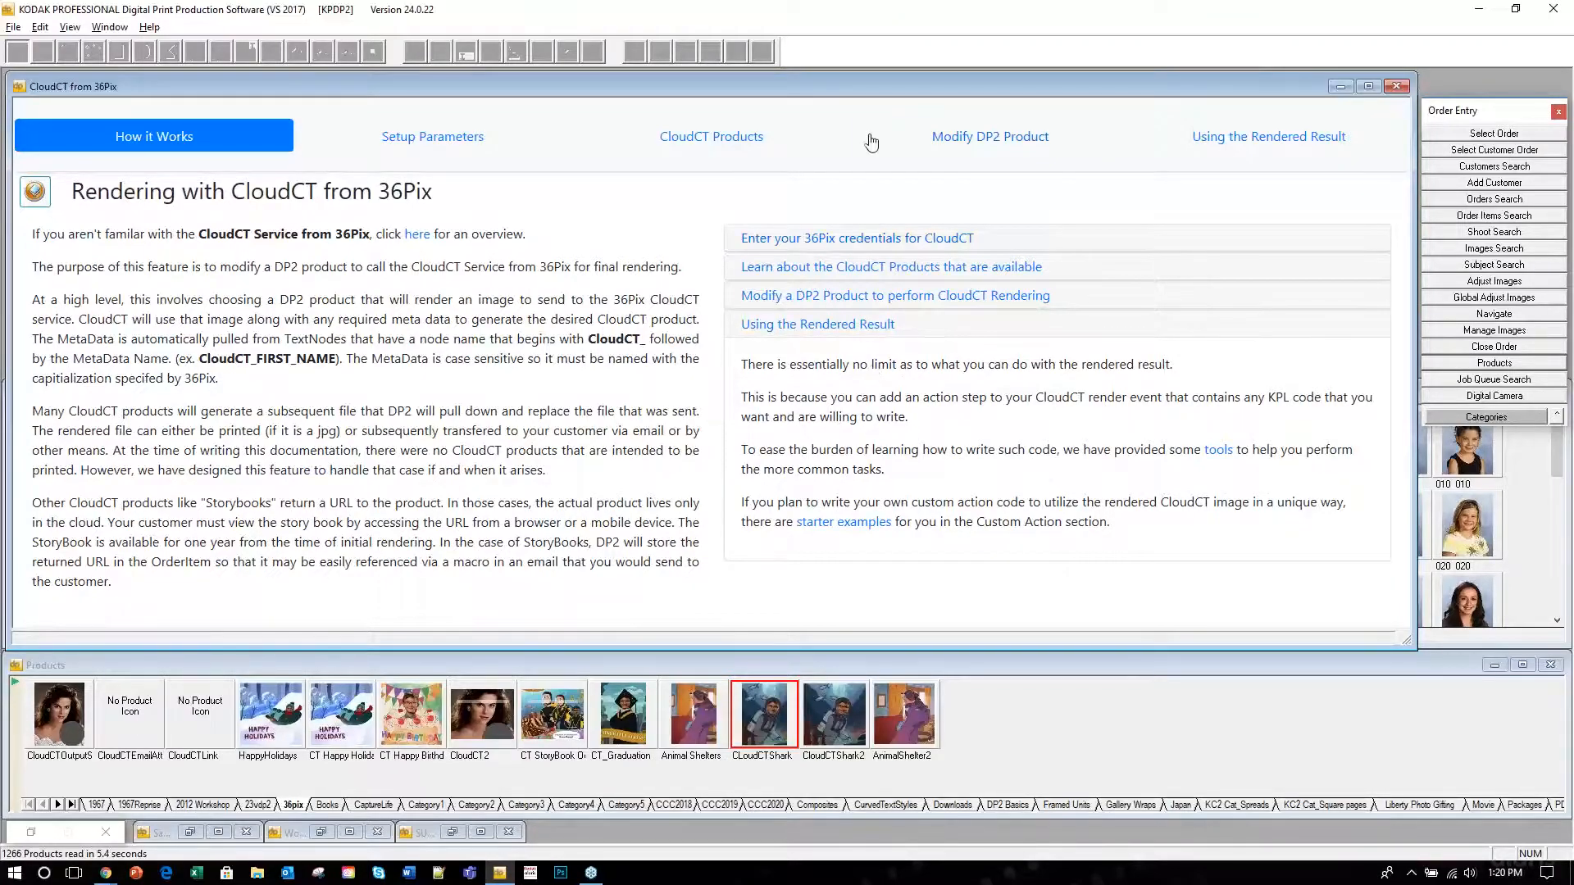
click(1223, 143)
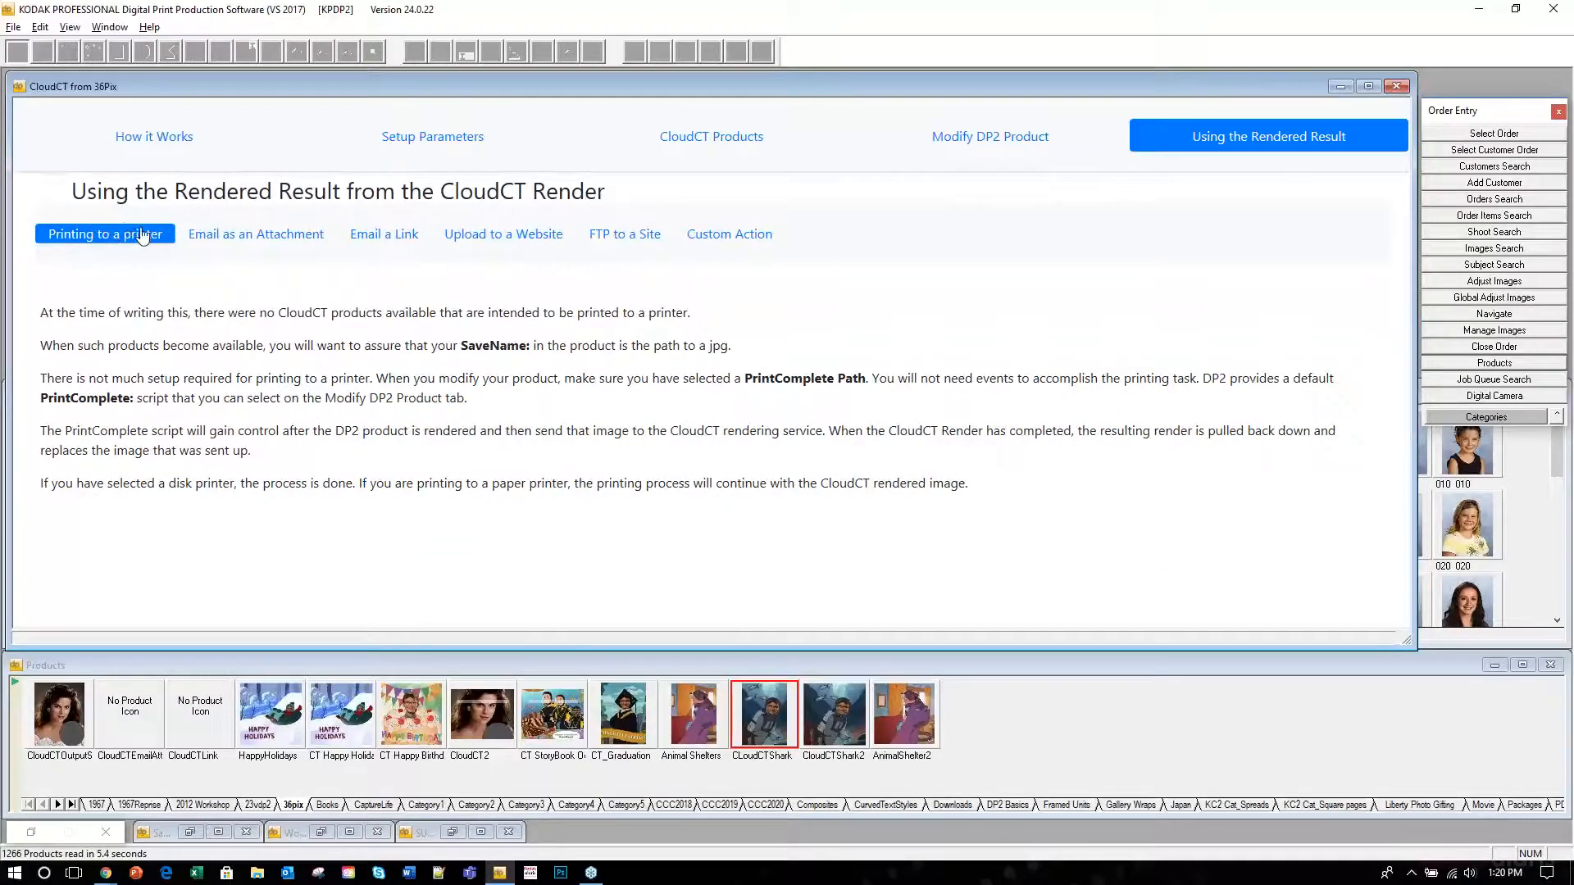
click(262, 242)
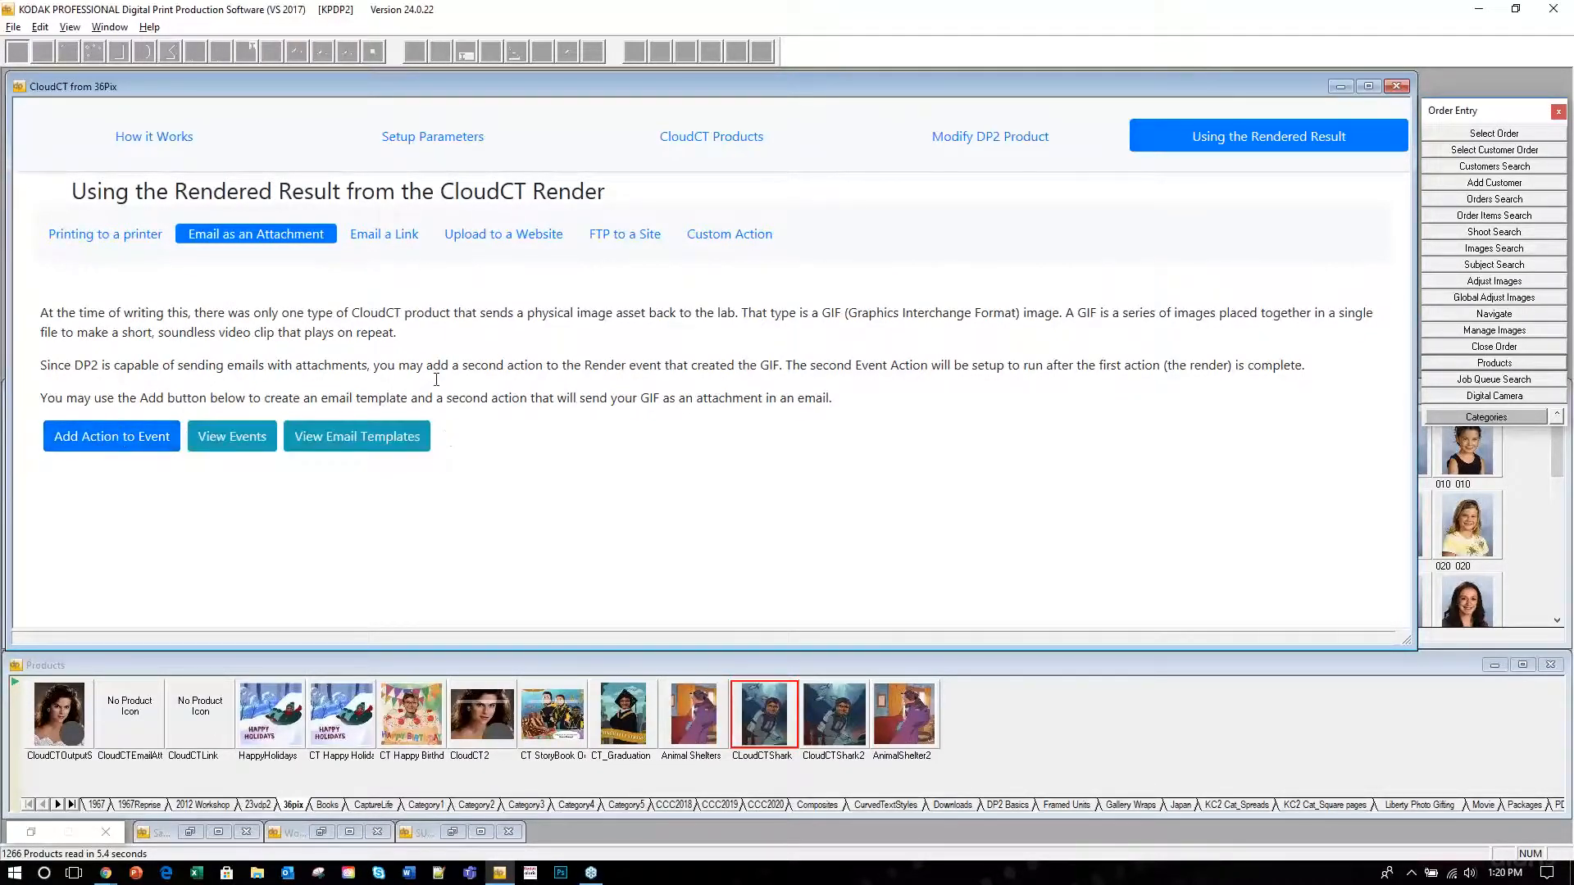
click(379, 236)
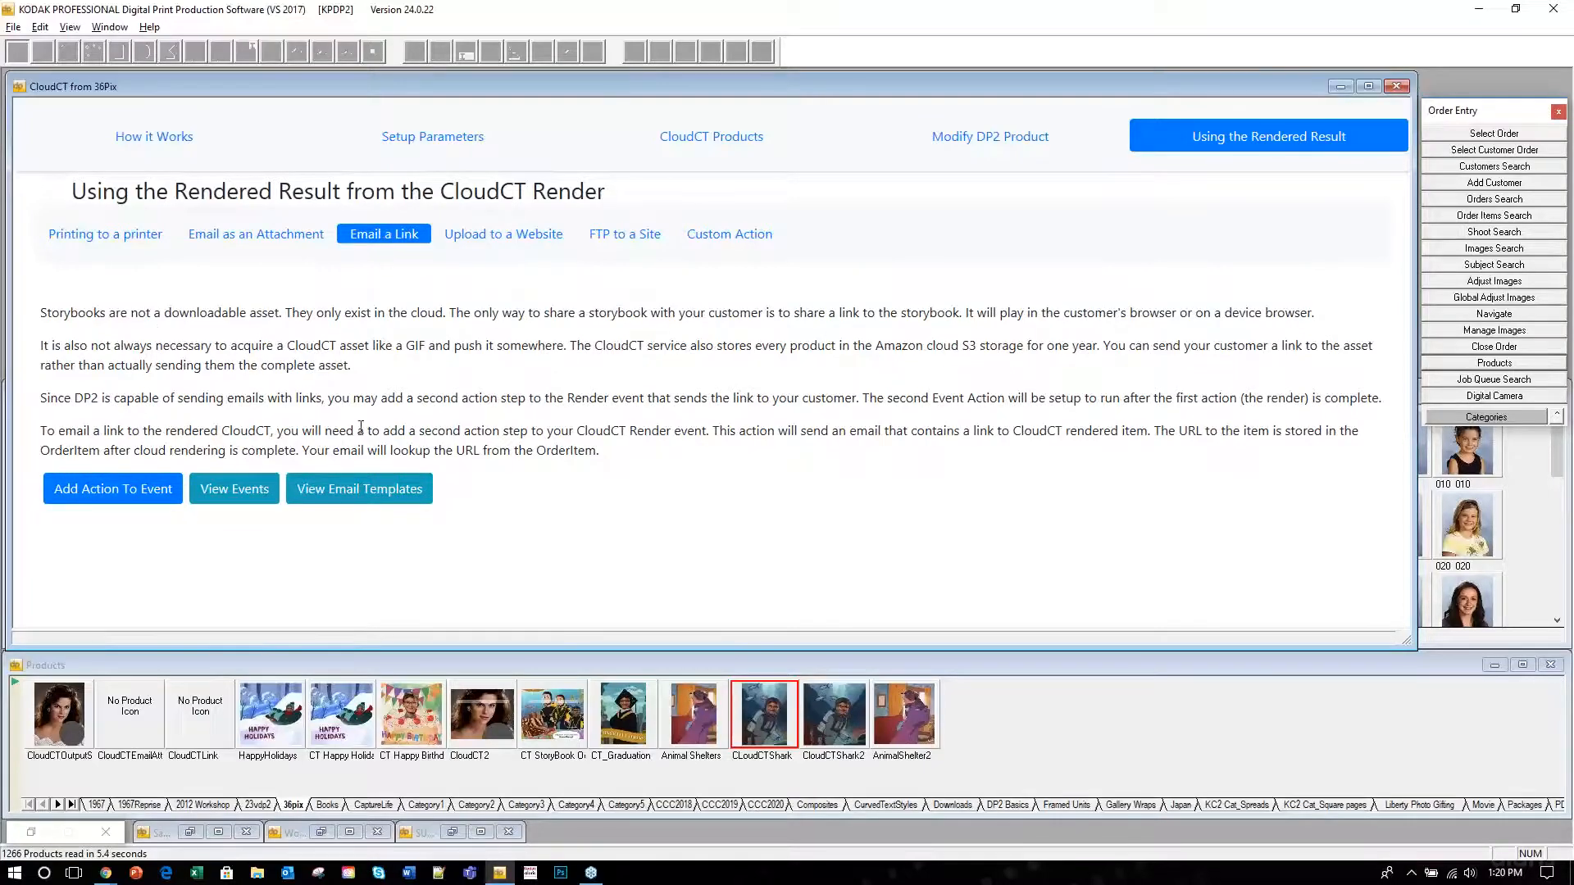
click(511, 237)
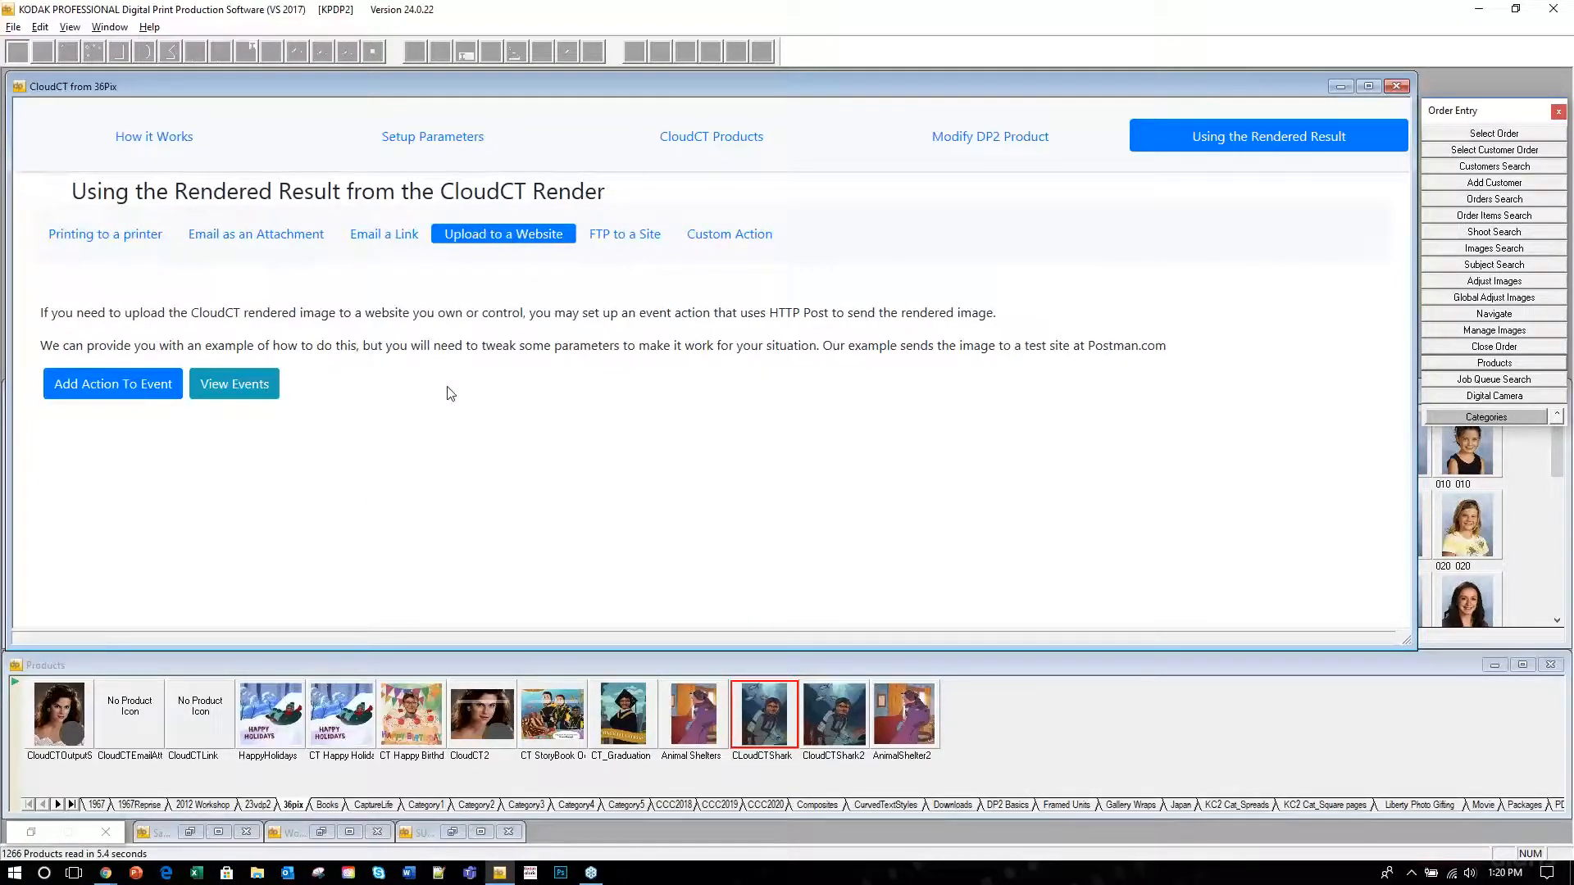
Review the six CloudCT event actions, then read the FTP to a Site and Custom Action help.
click(235, 387)
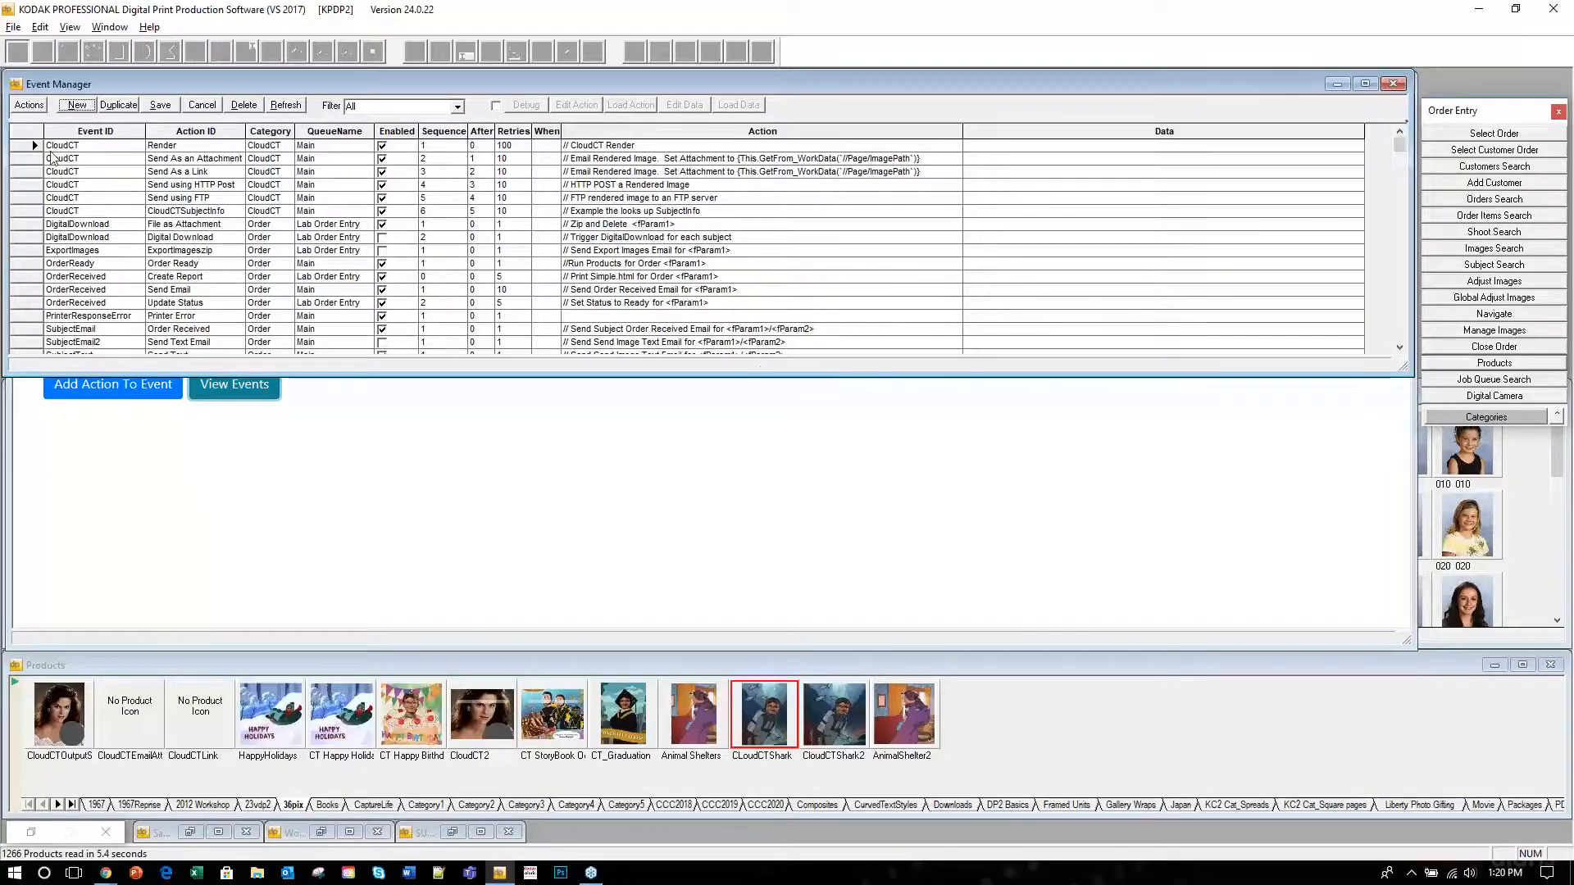
drag(14, 145, 18, 214)
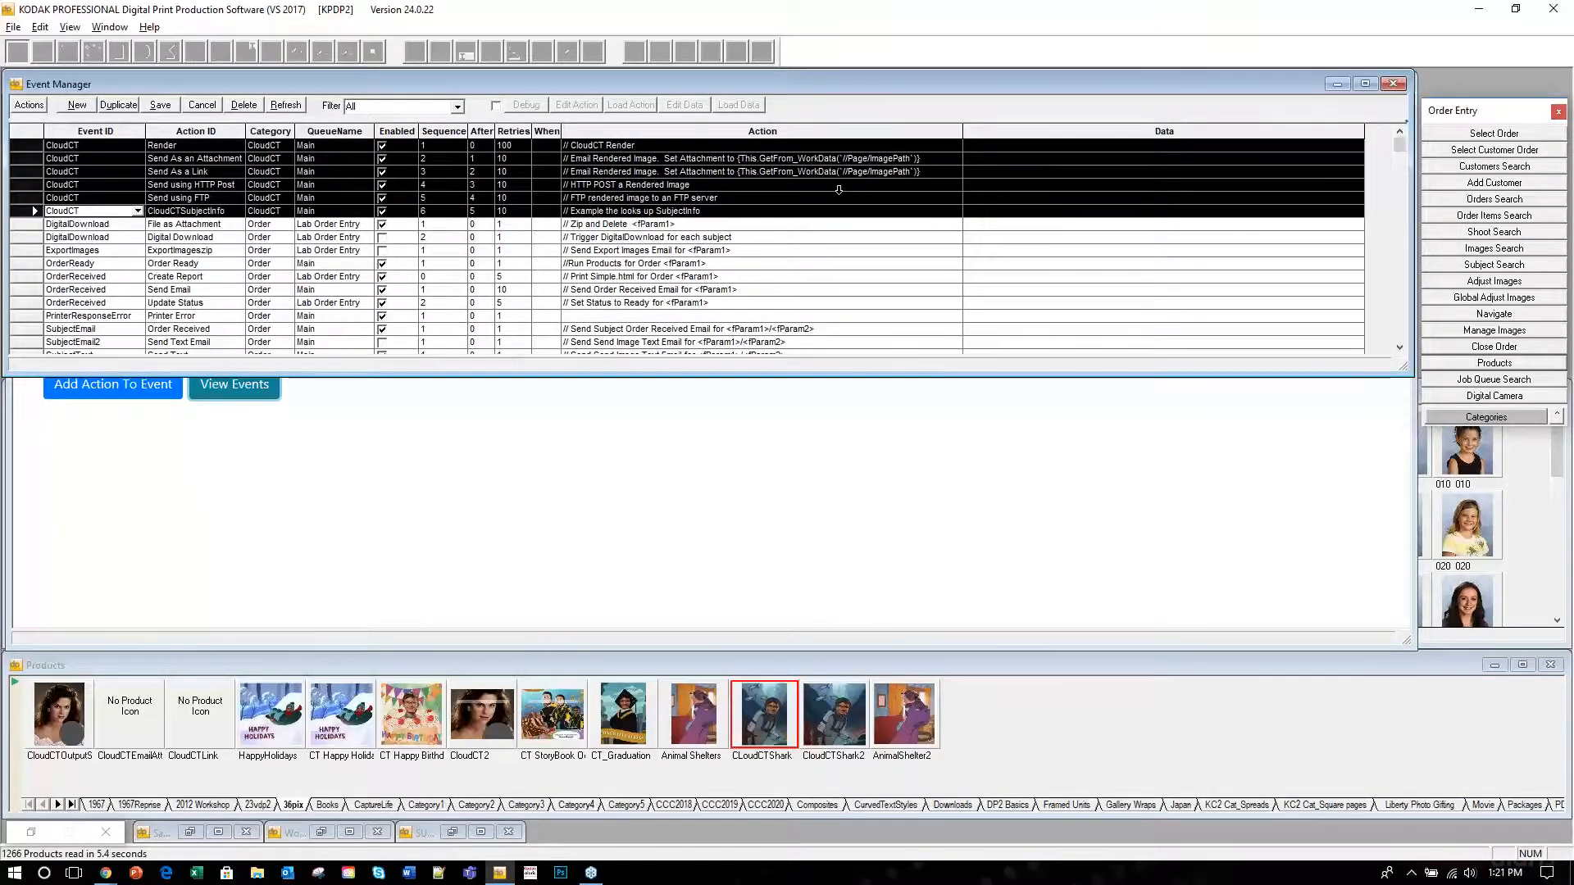
click(1393, 85)
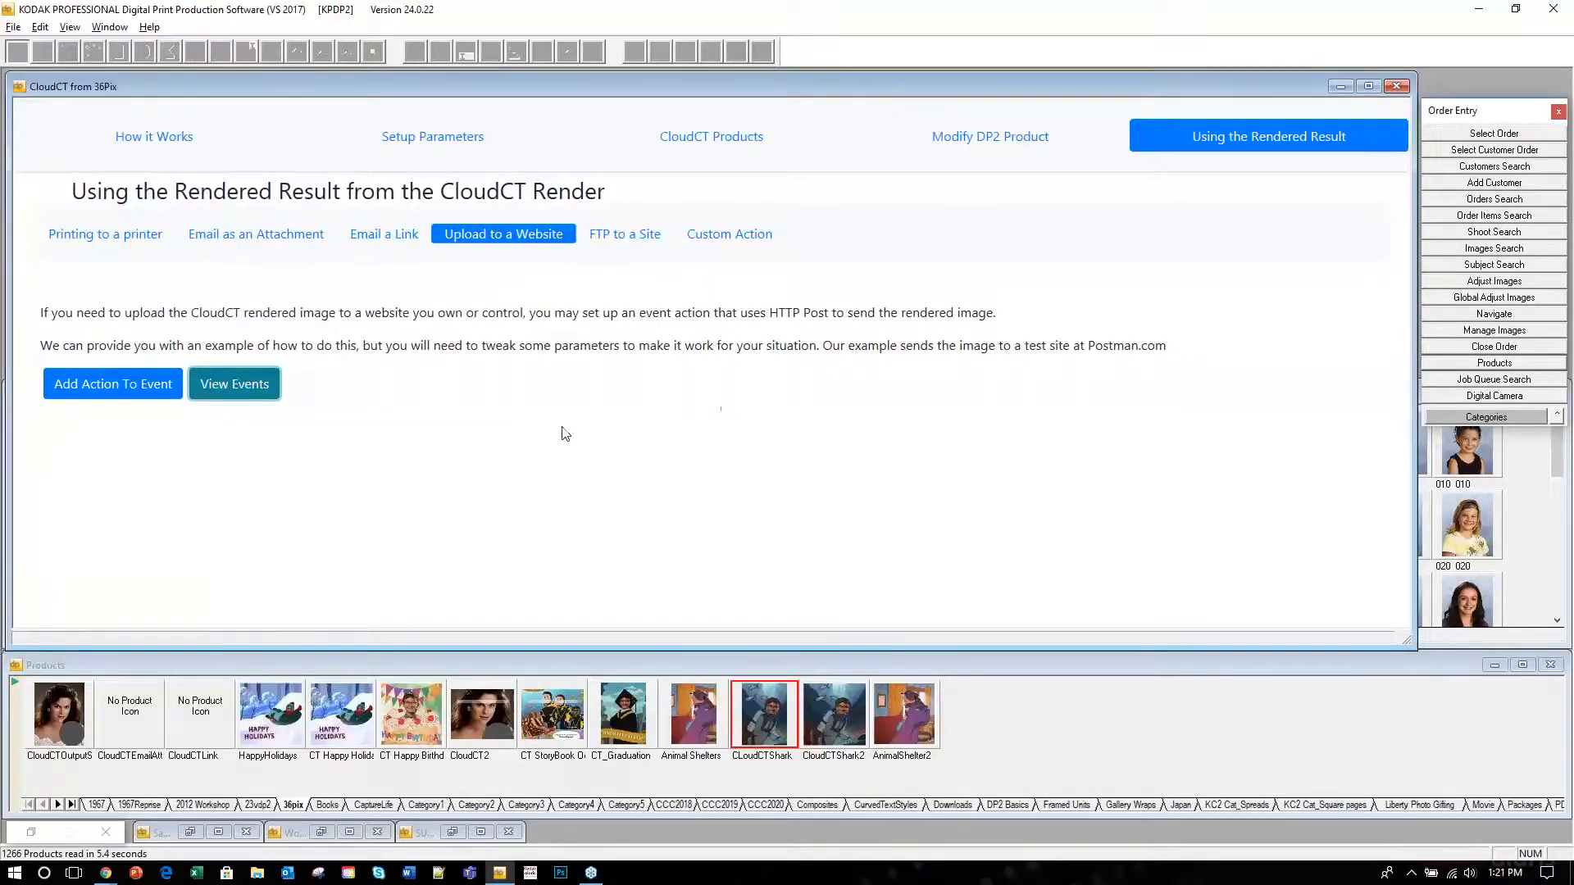
click(615, 240)
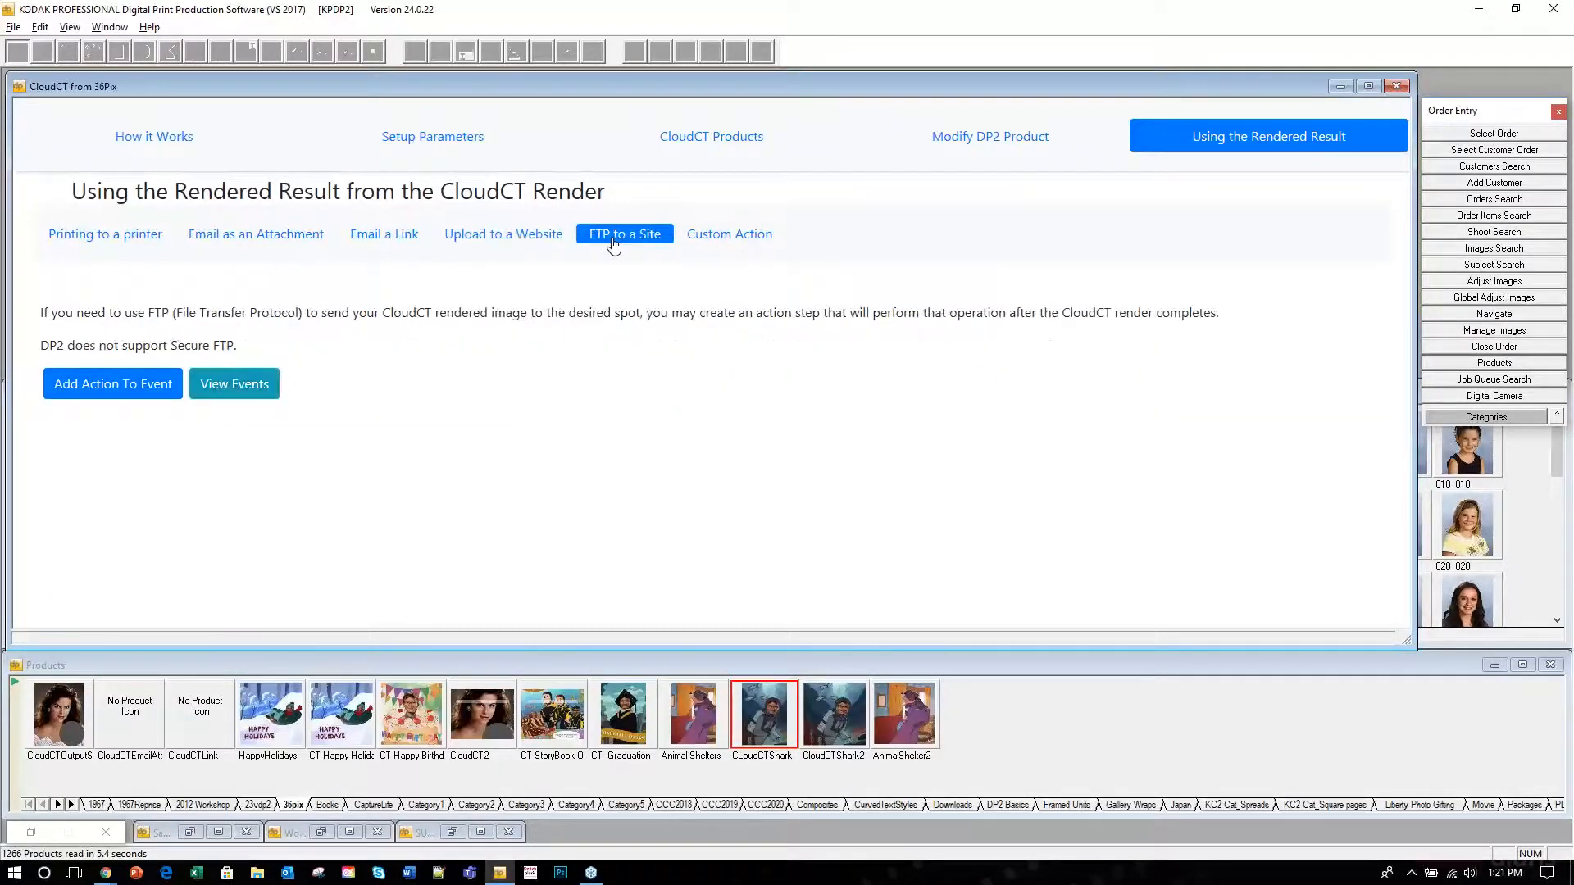
click(728, 244)
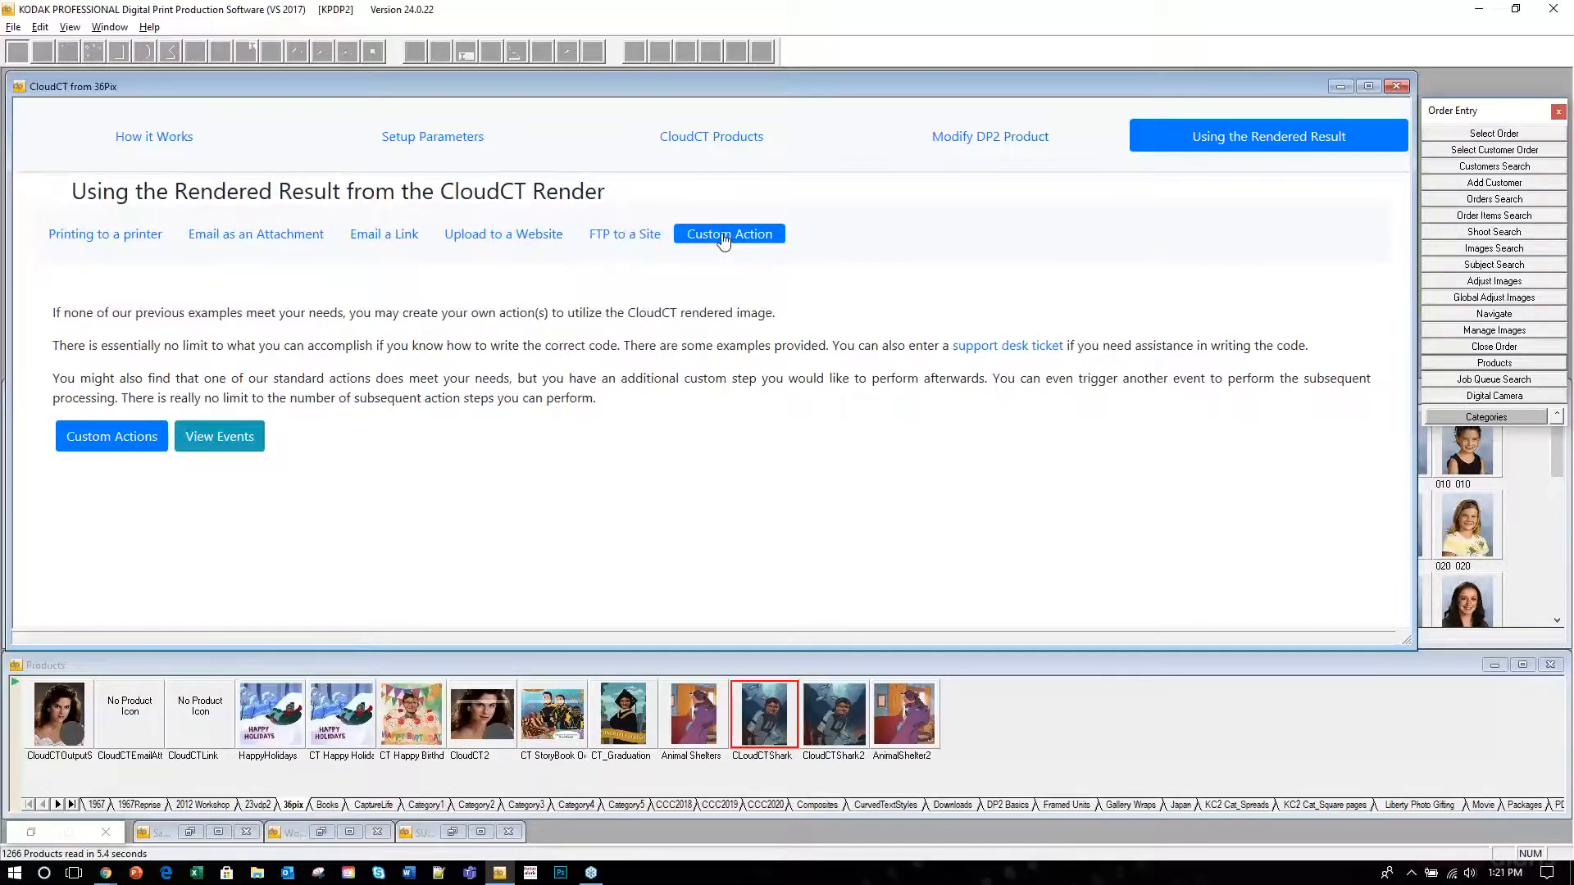
Load the Subject Info example into a new custom event action, then close the editor.
click(114, 433)
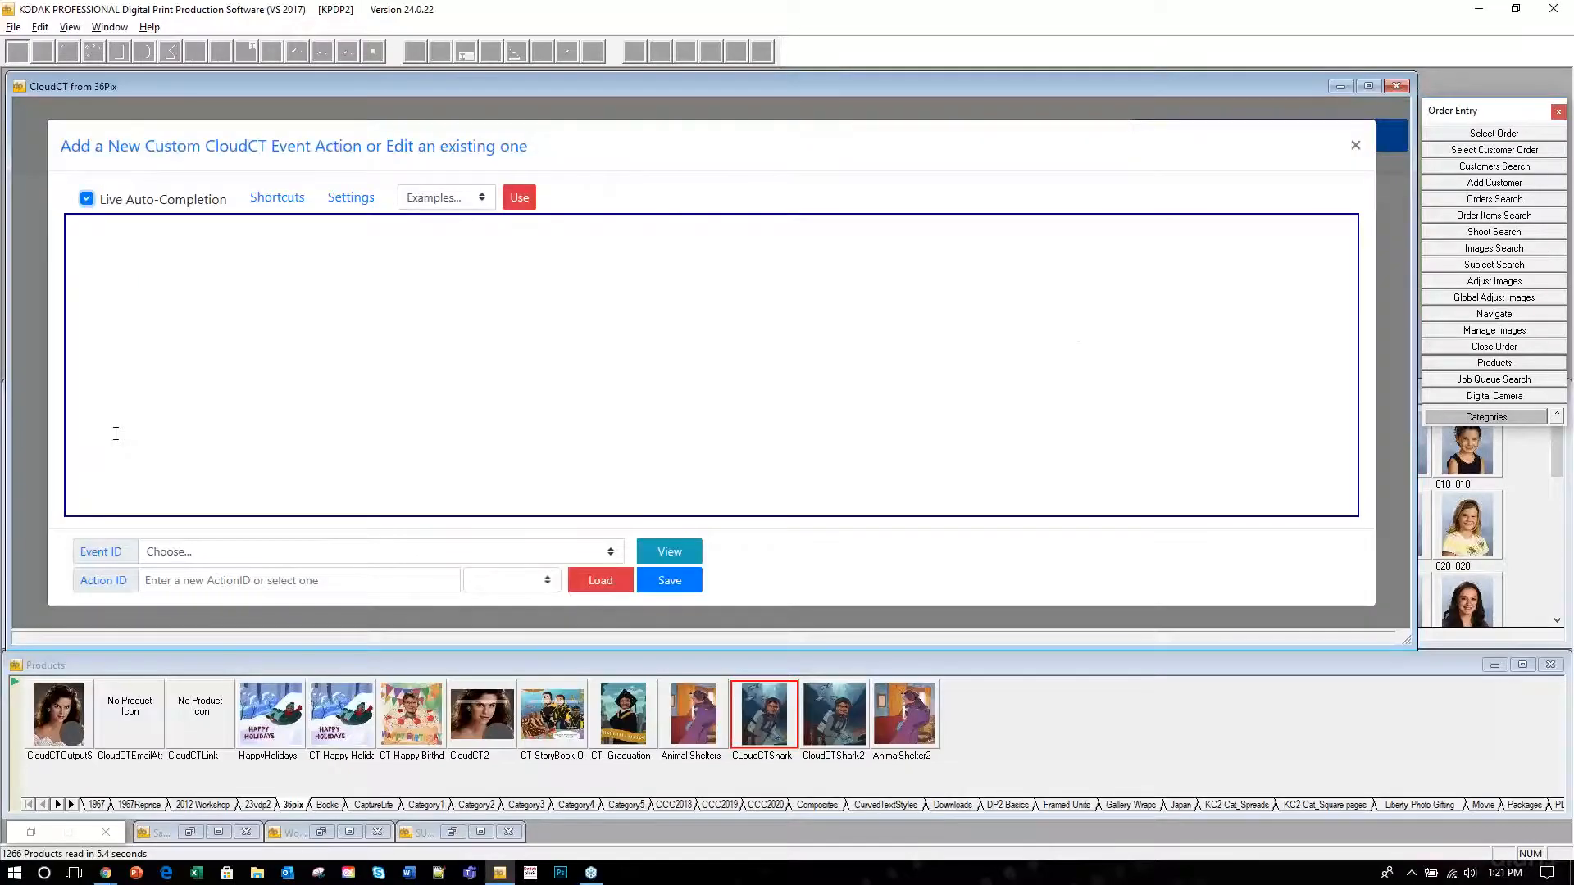
click(480, 197)
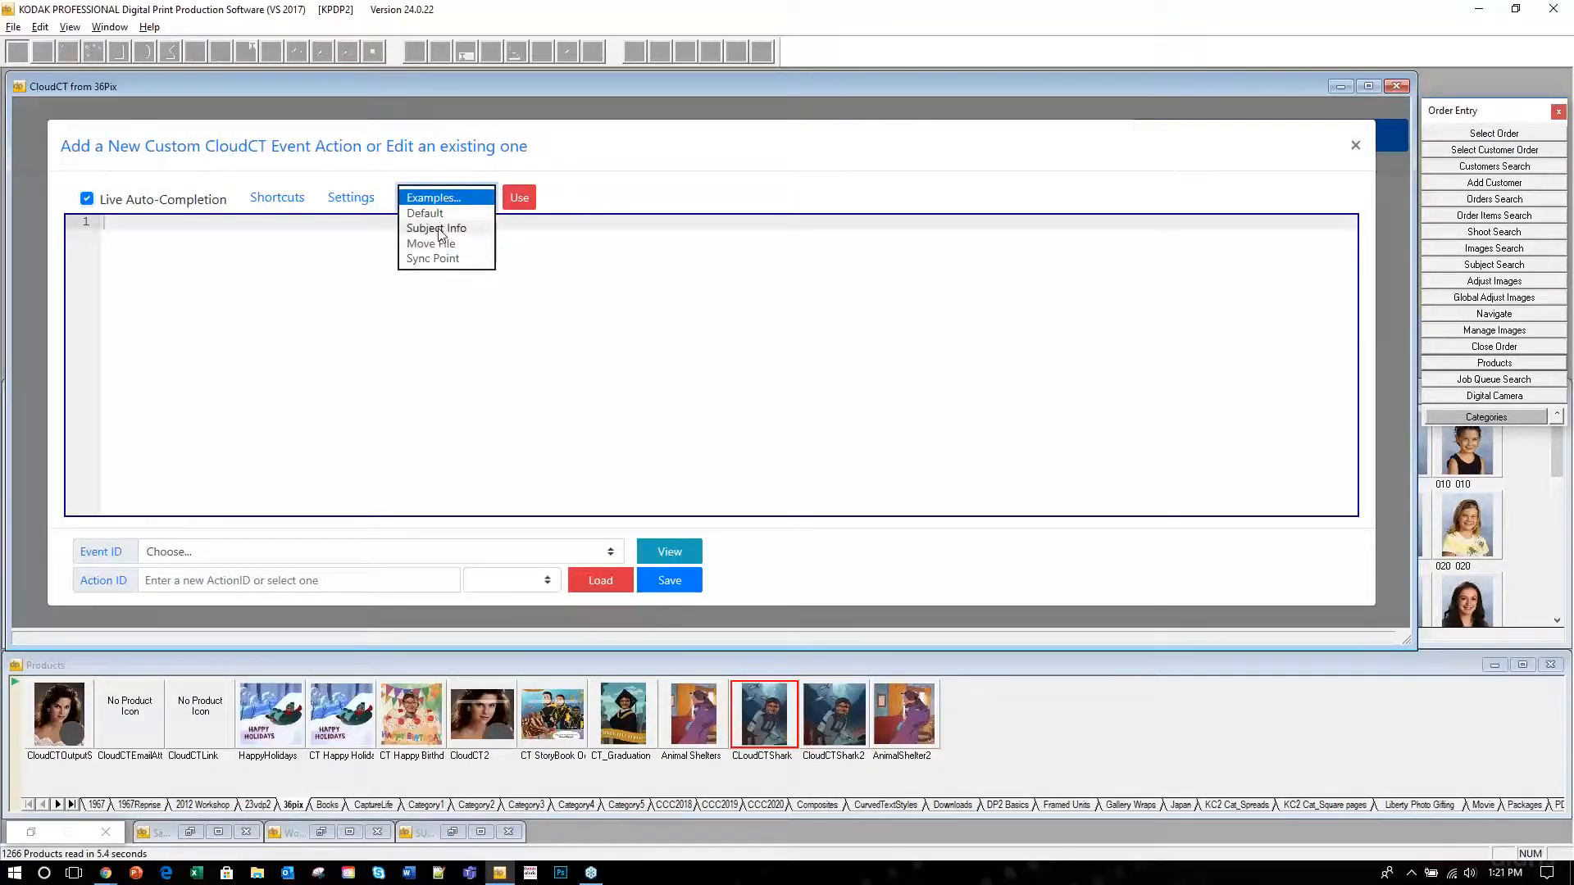
click(437, 229)
click(513, 198)
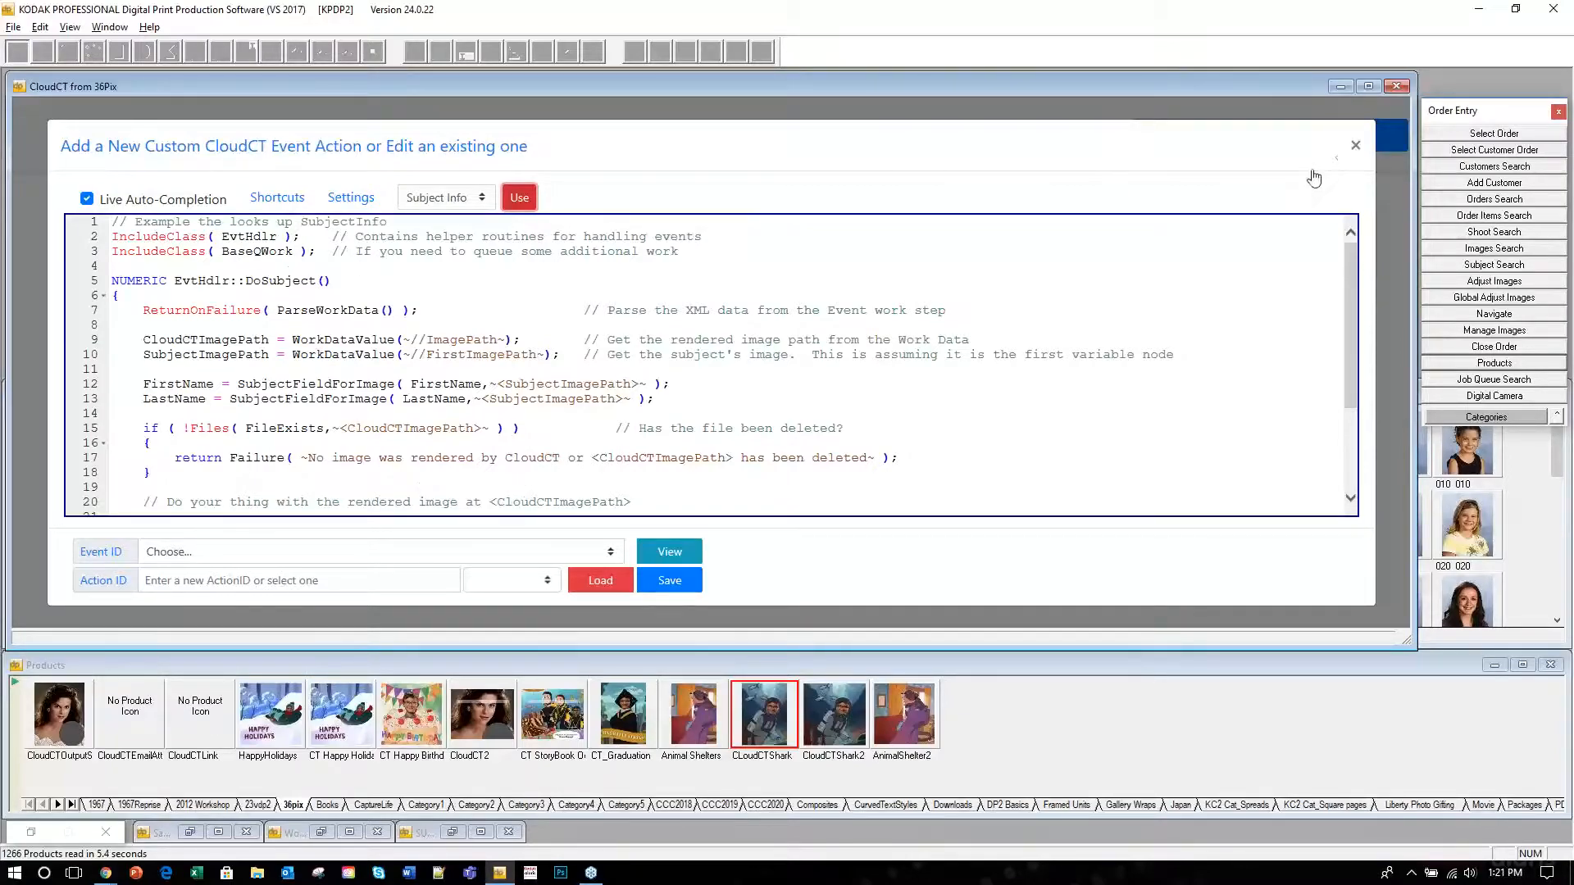
click(1354, 146)
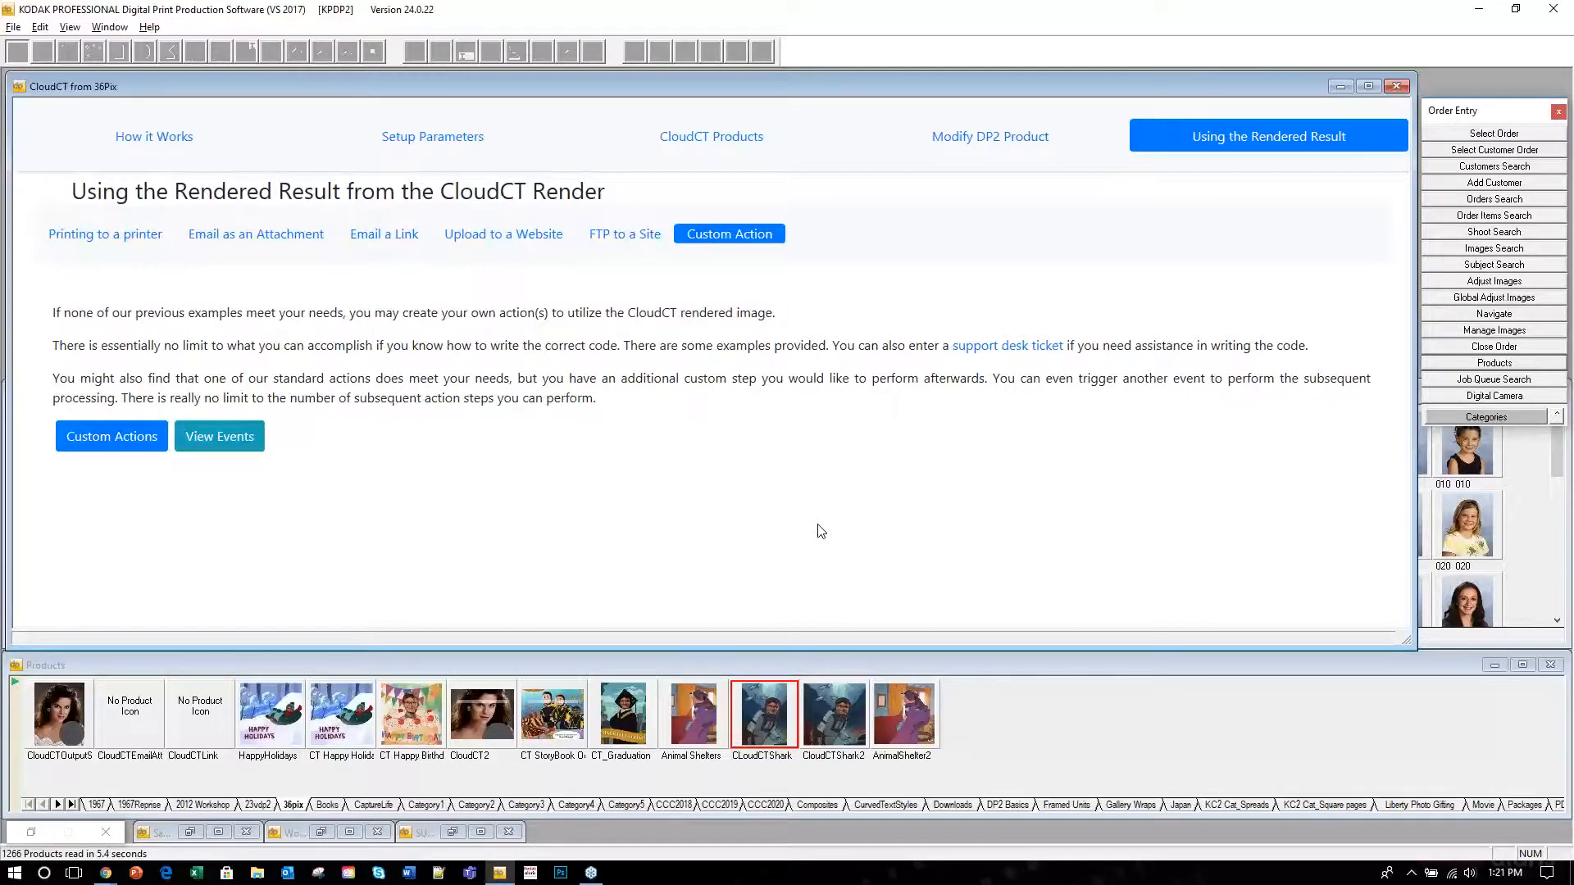
Read the Email a Link help, view the DP2 Email Templates, and close the CloudCT window.
click(365, 241)
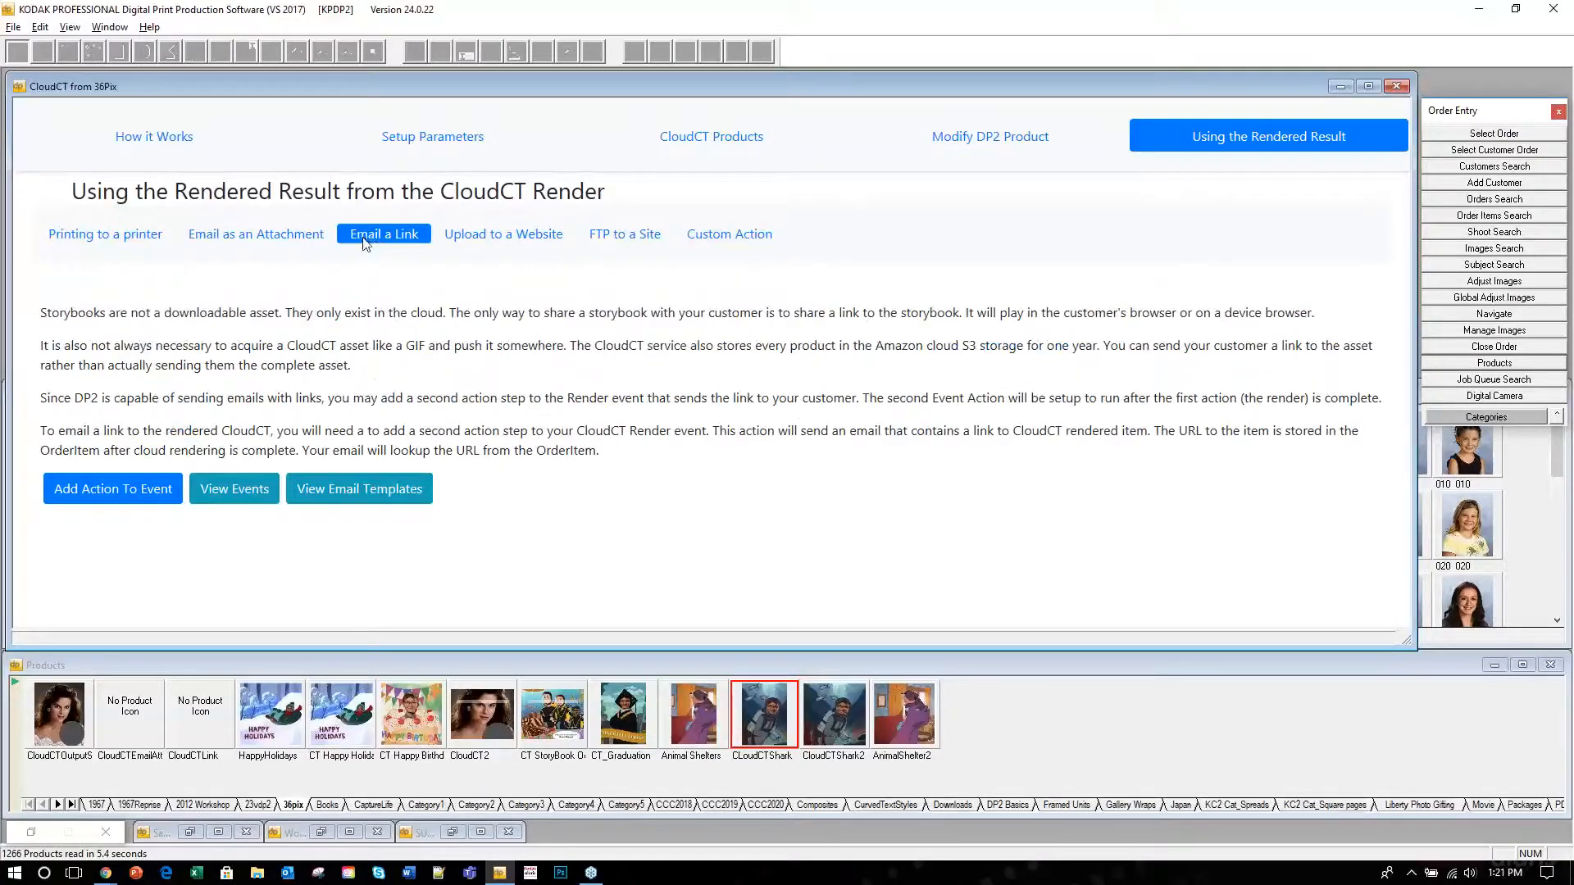
click(347, 489)
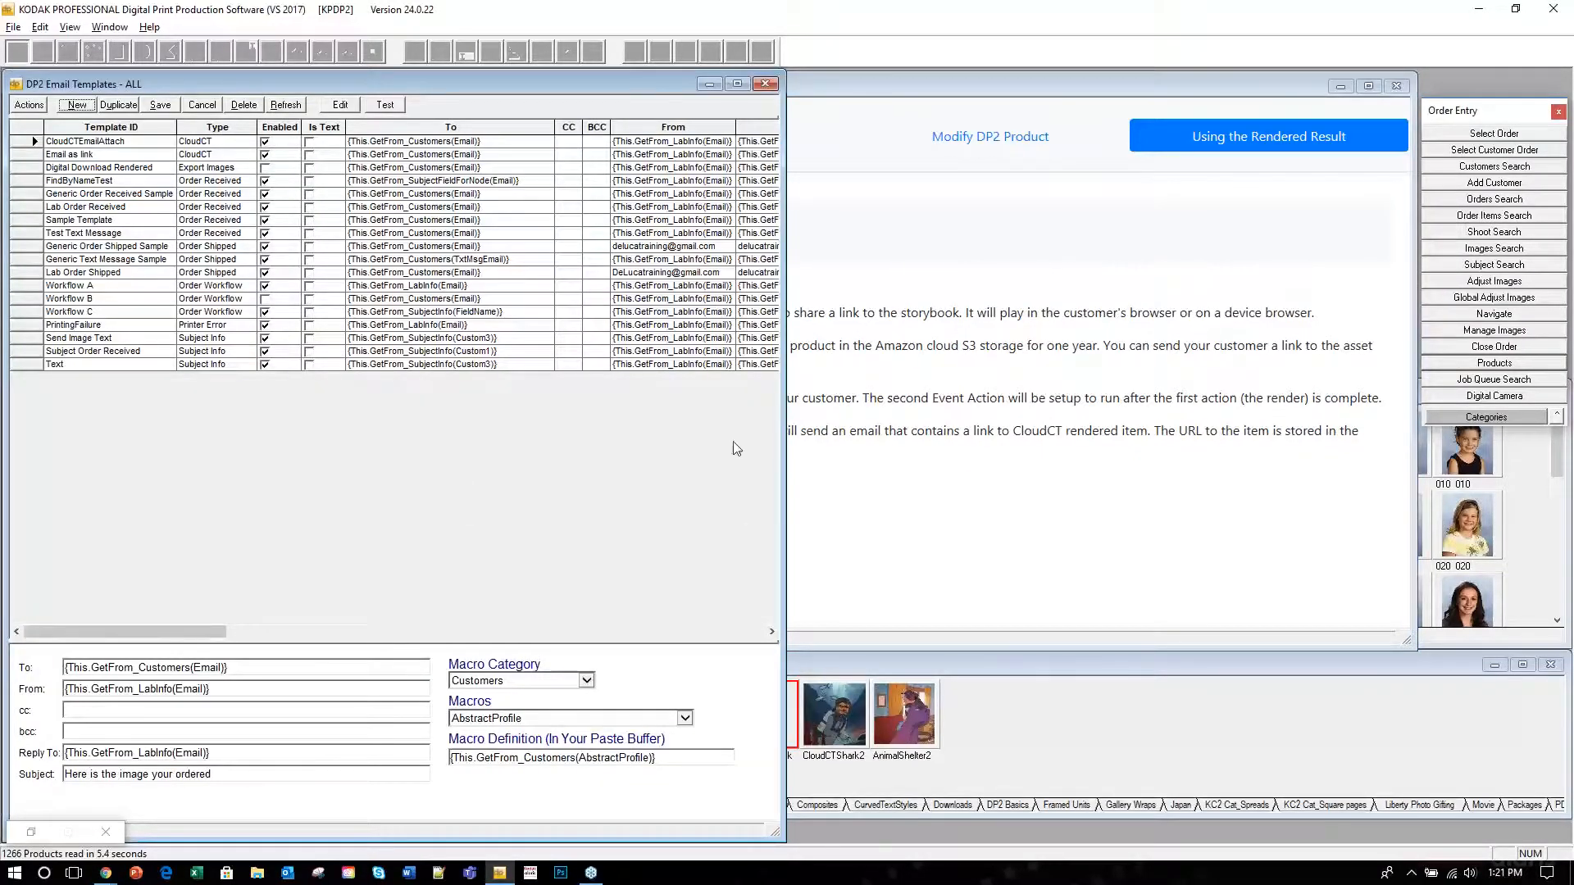
click(765, 86)
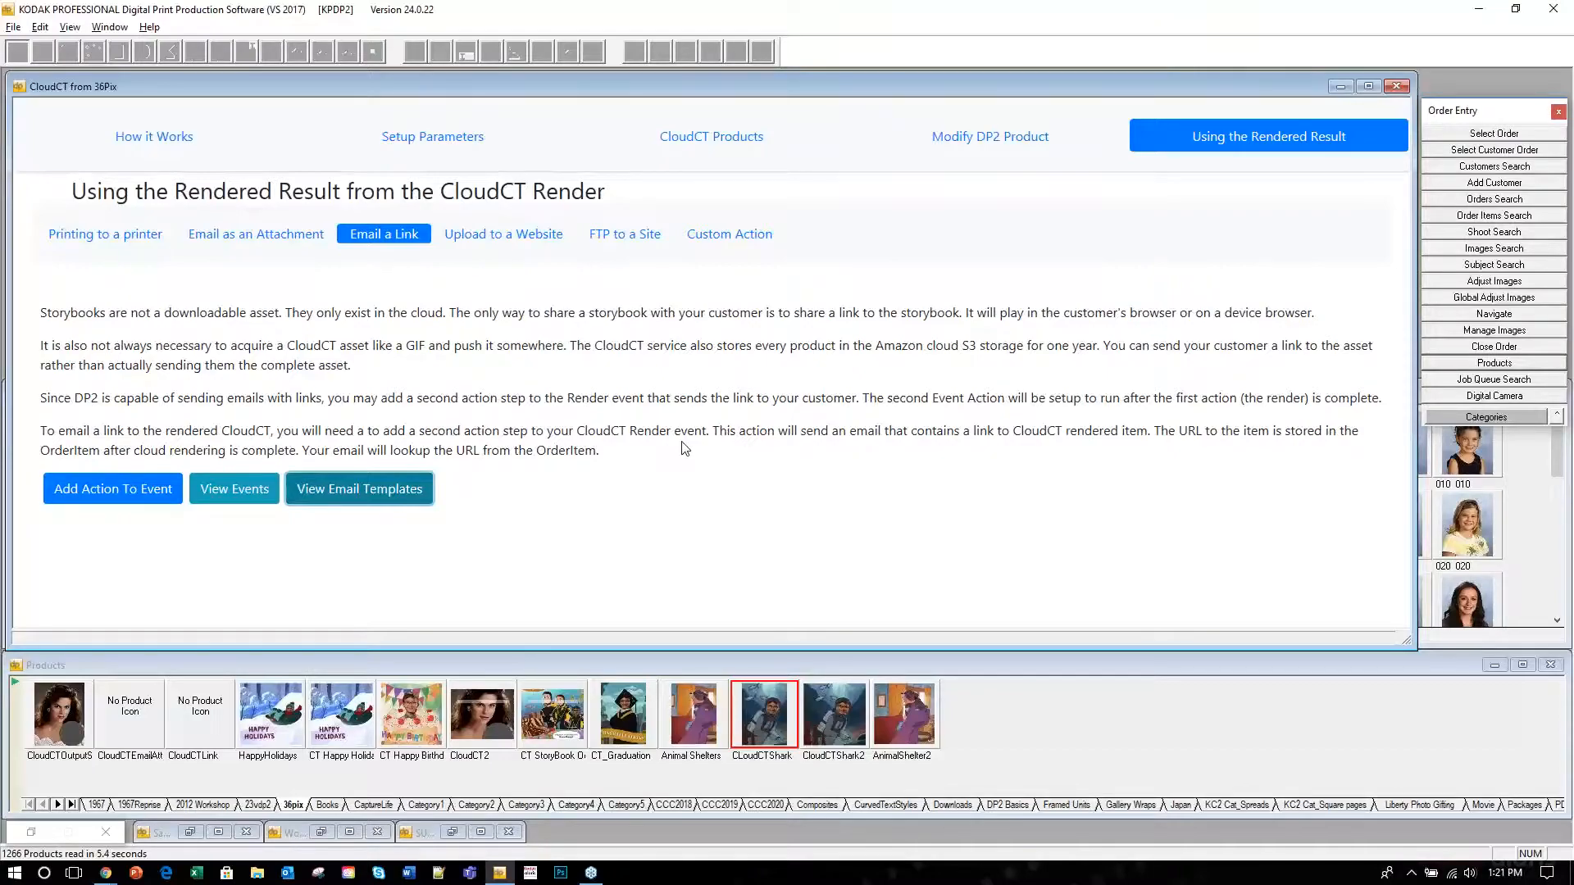
click(1403, 86)
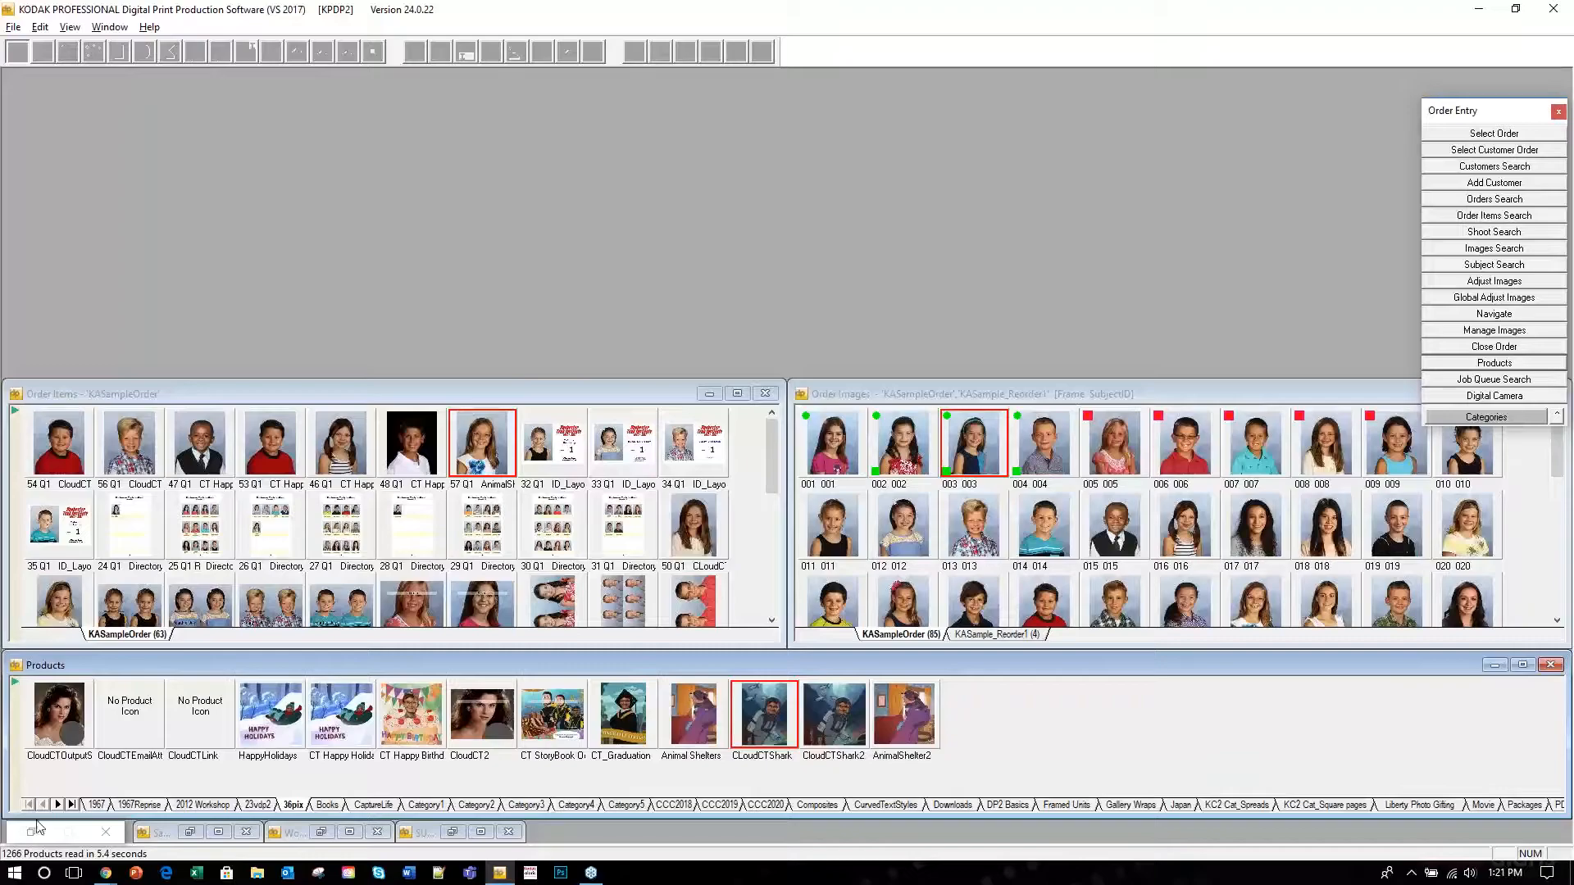
Restore Render Engine Control and start Run Selected on item 57, then cancel it.
click(32, 834)
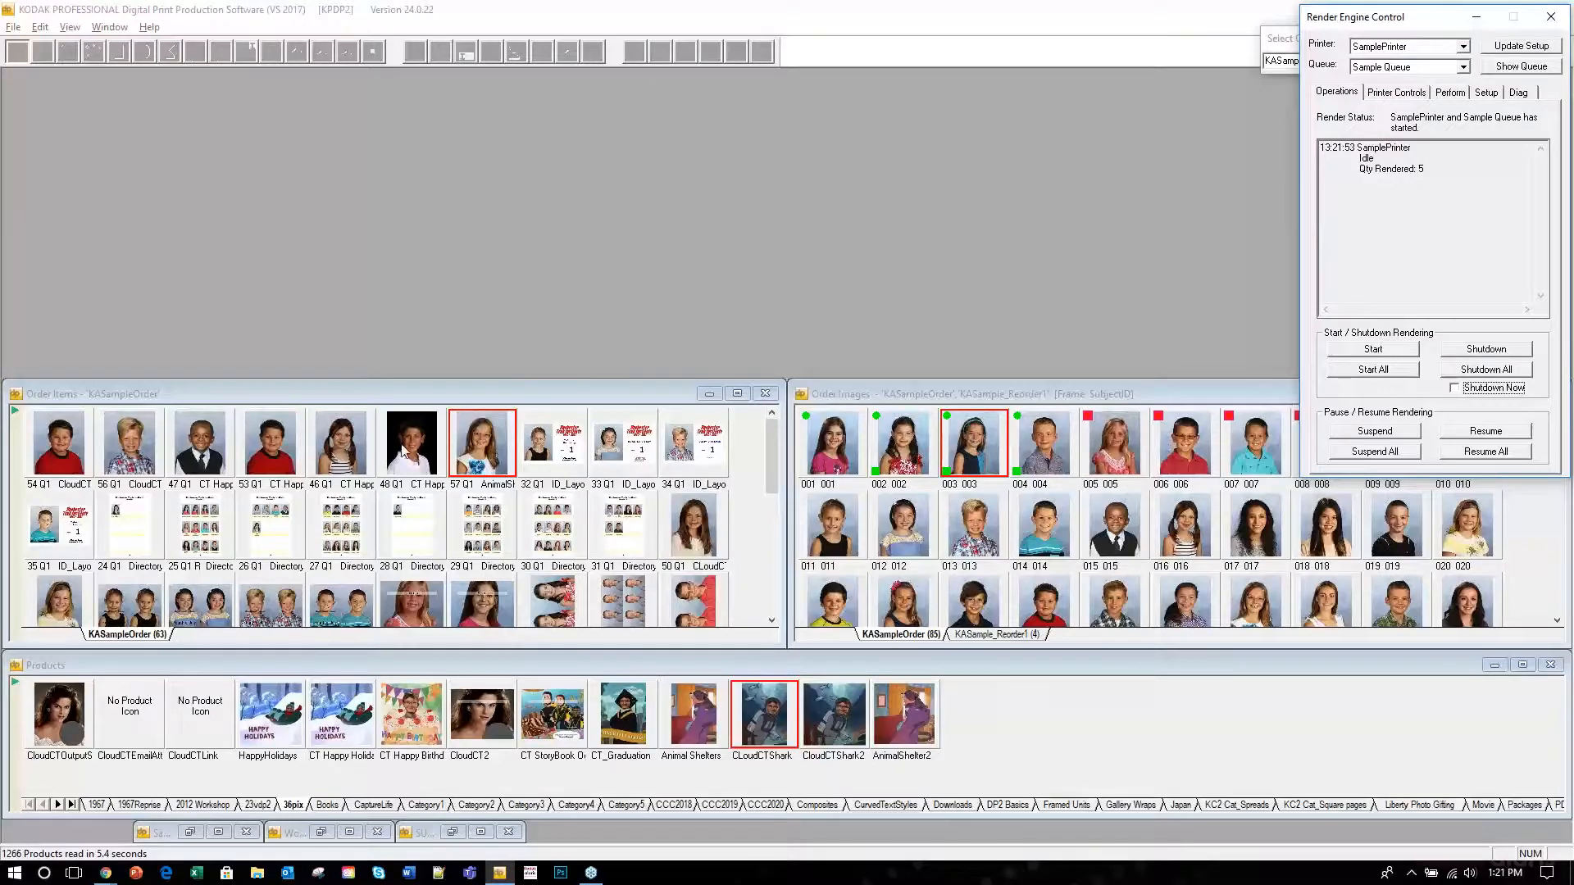
click(484, 446)
right_click(485, 445)
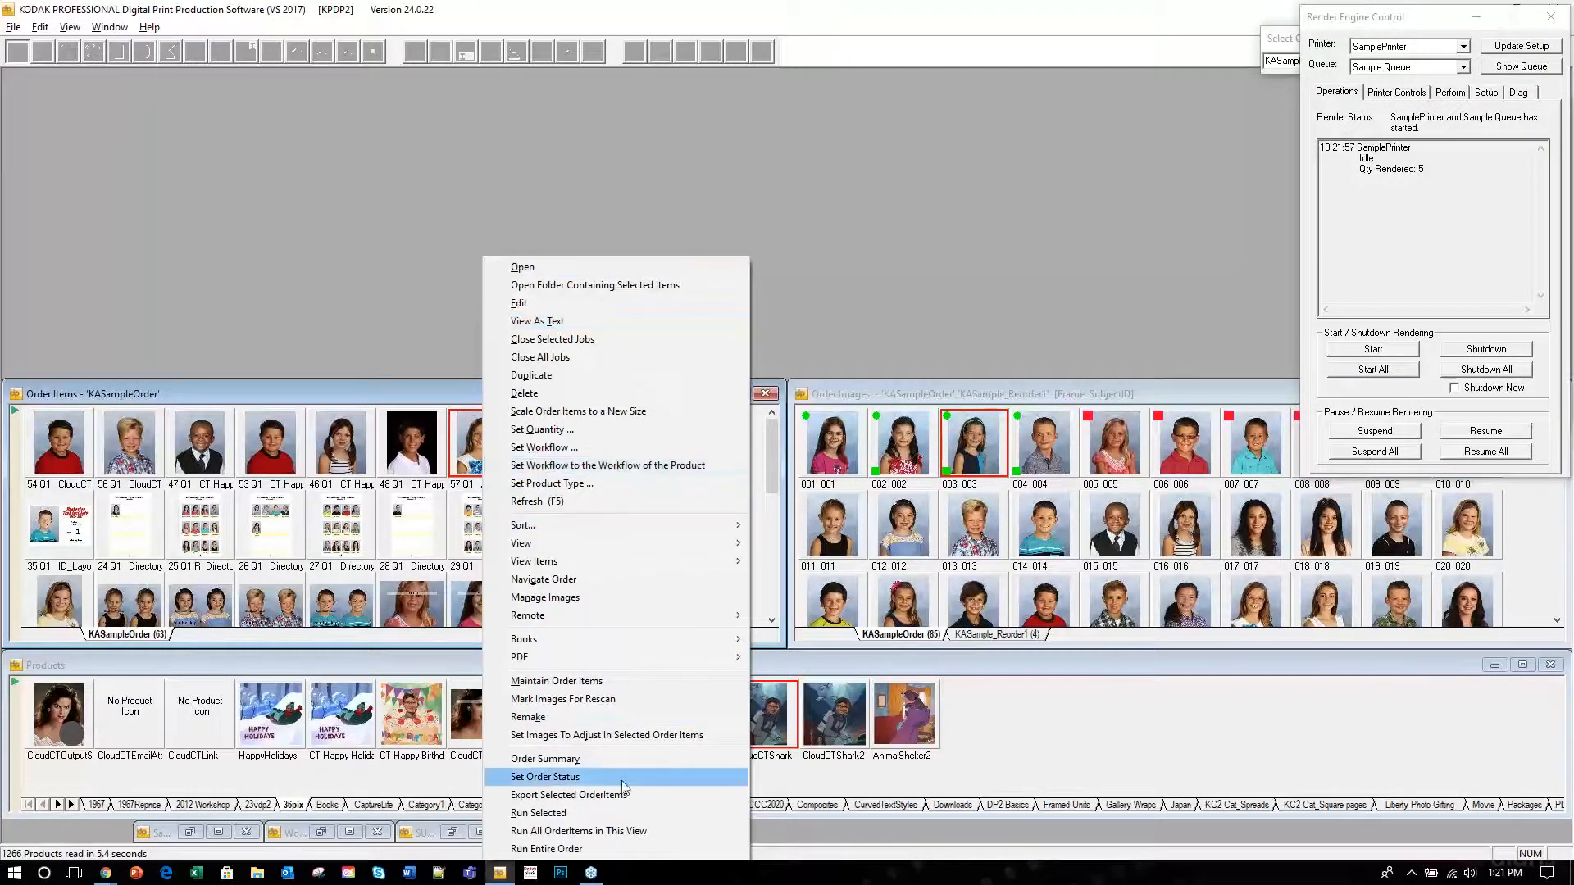
click(617, 815)
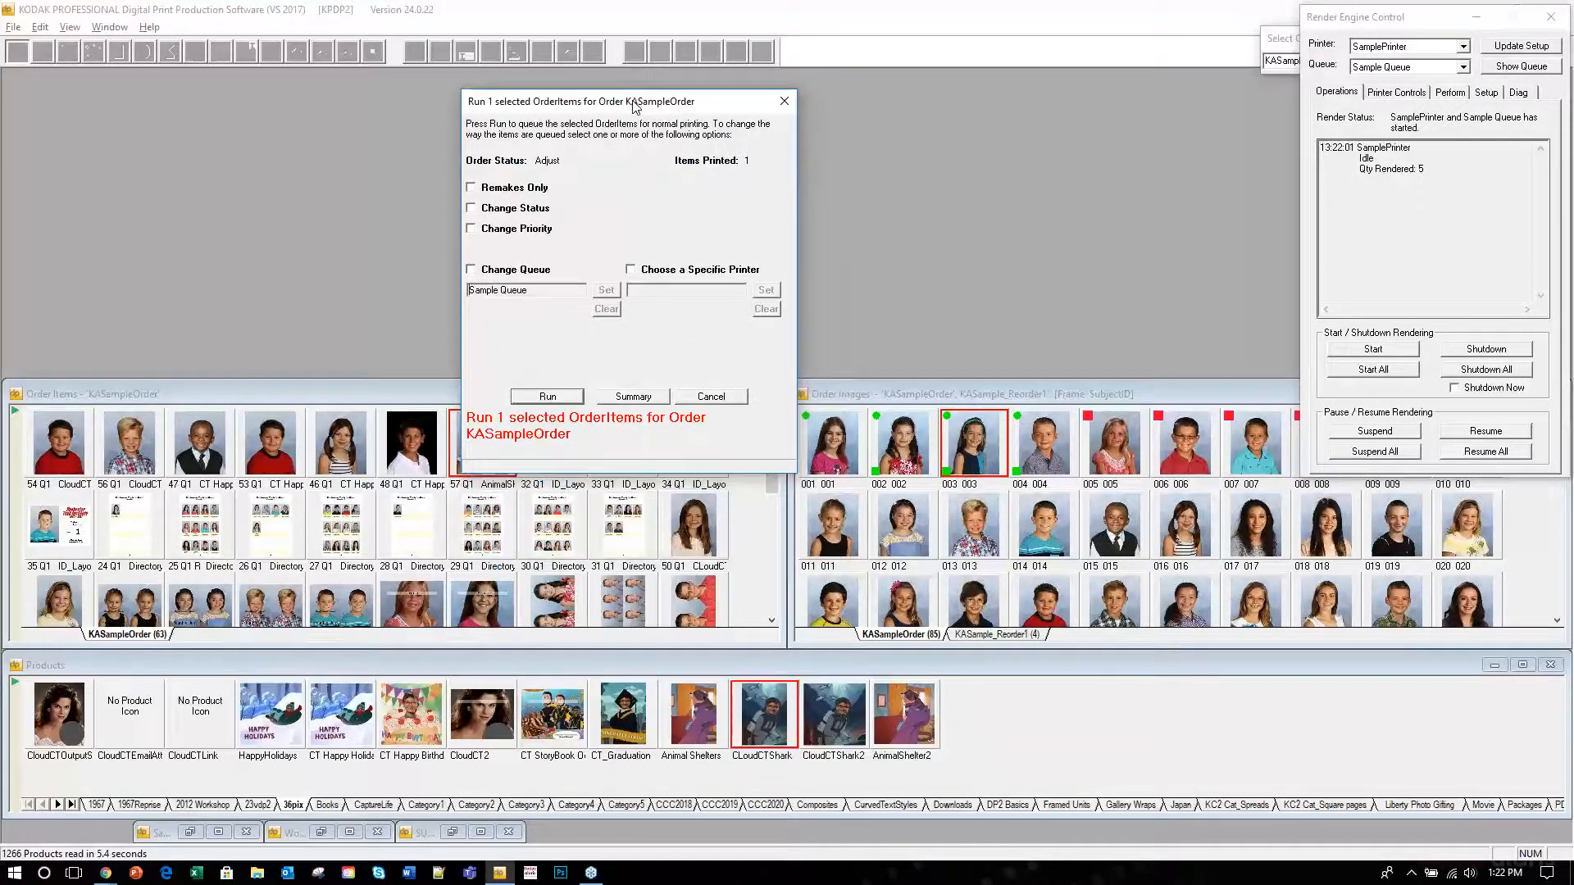
click(785, 100)
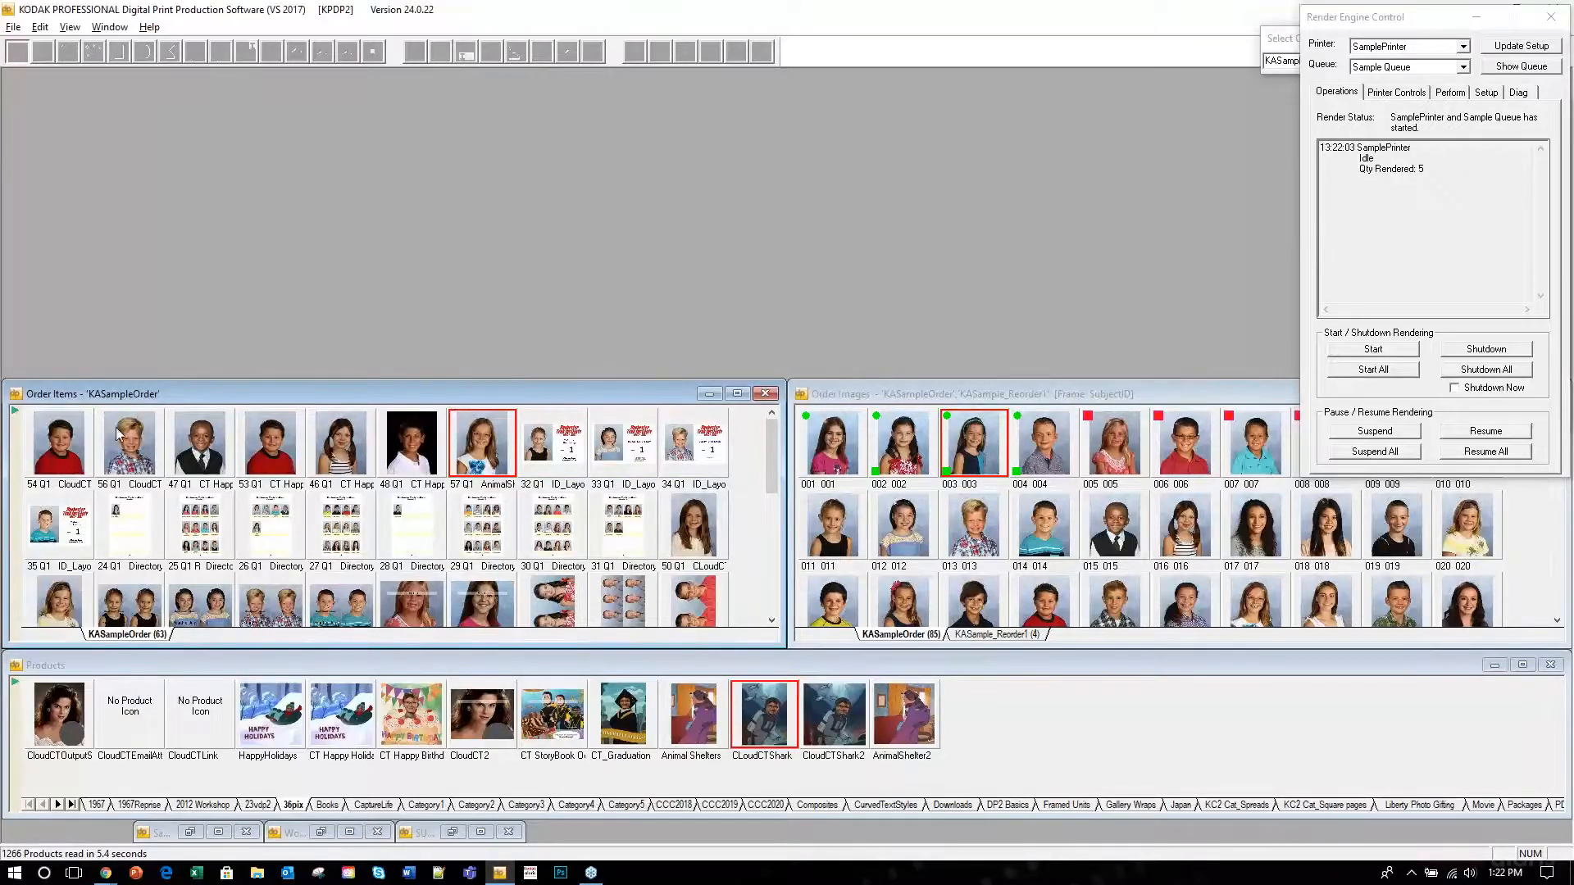
Select 30 order items starting at item 54 and start running them, then cancel.
click(66, 440)
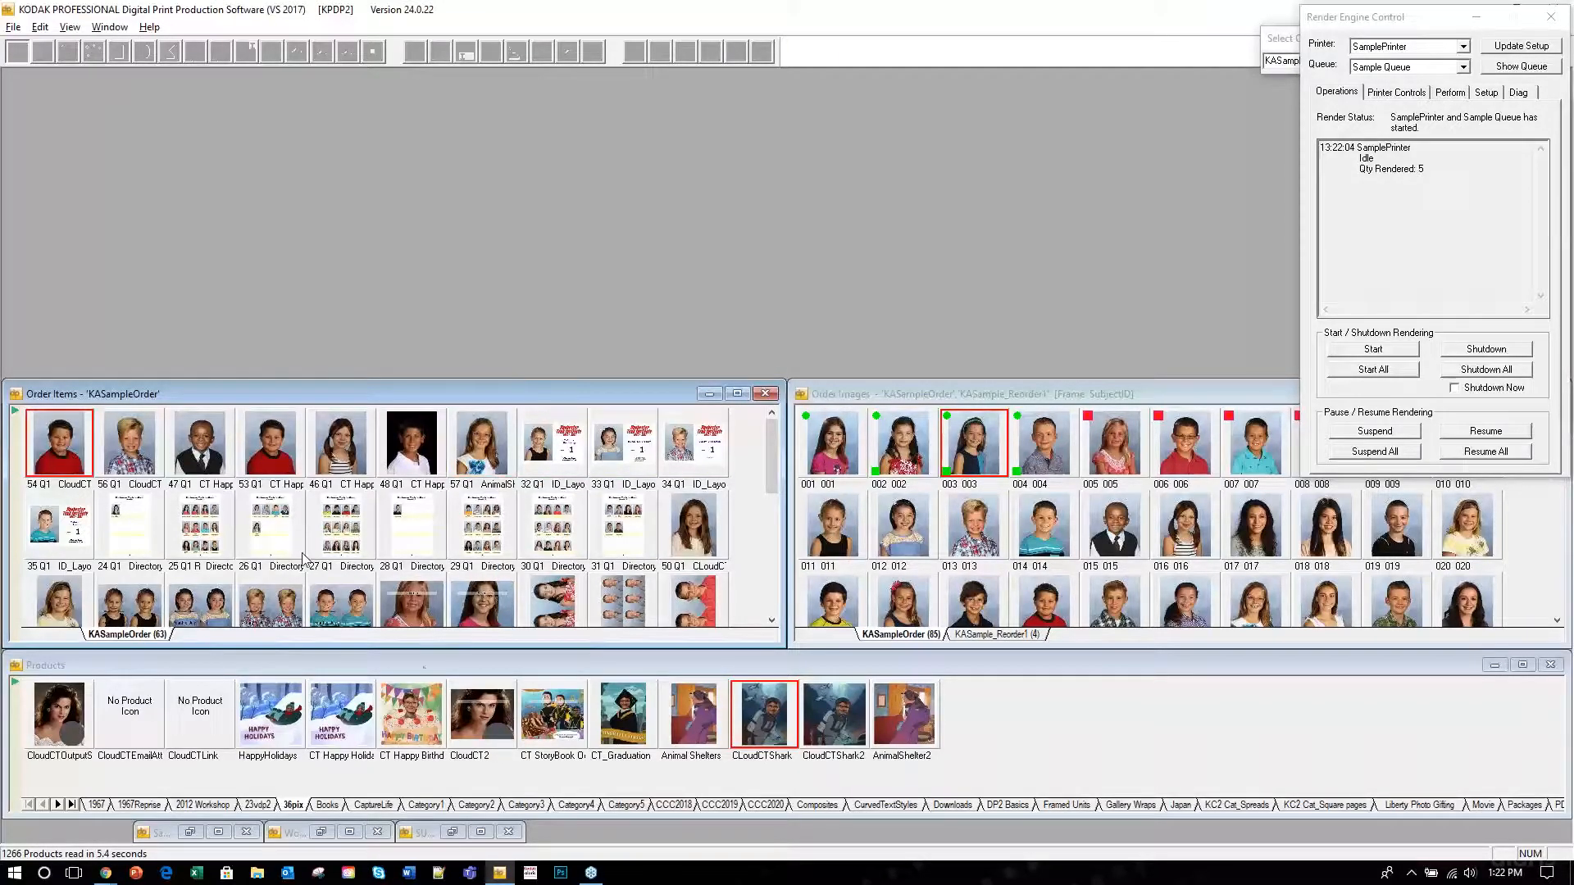
shift+click(687, 597)
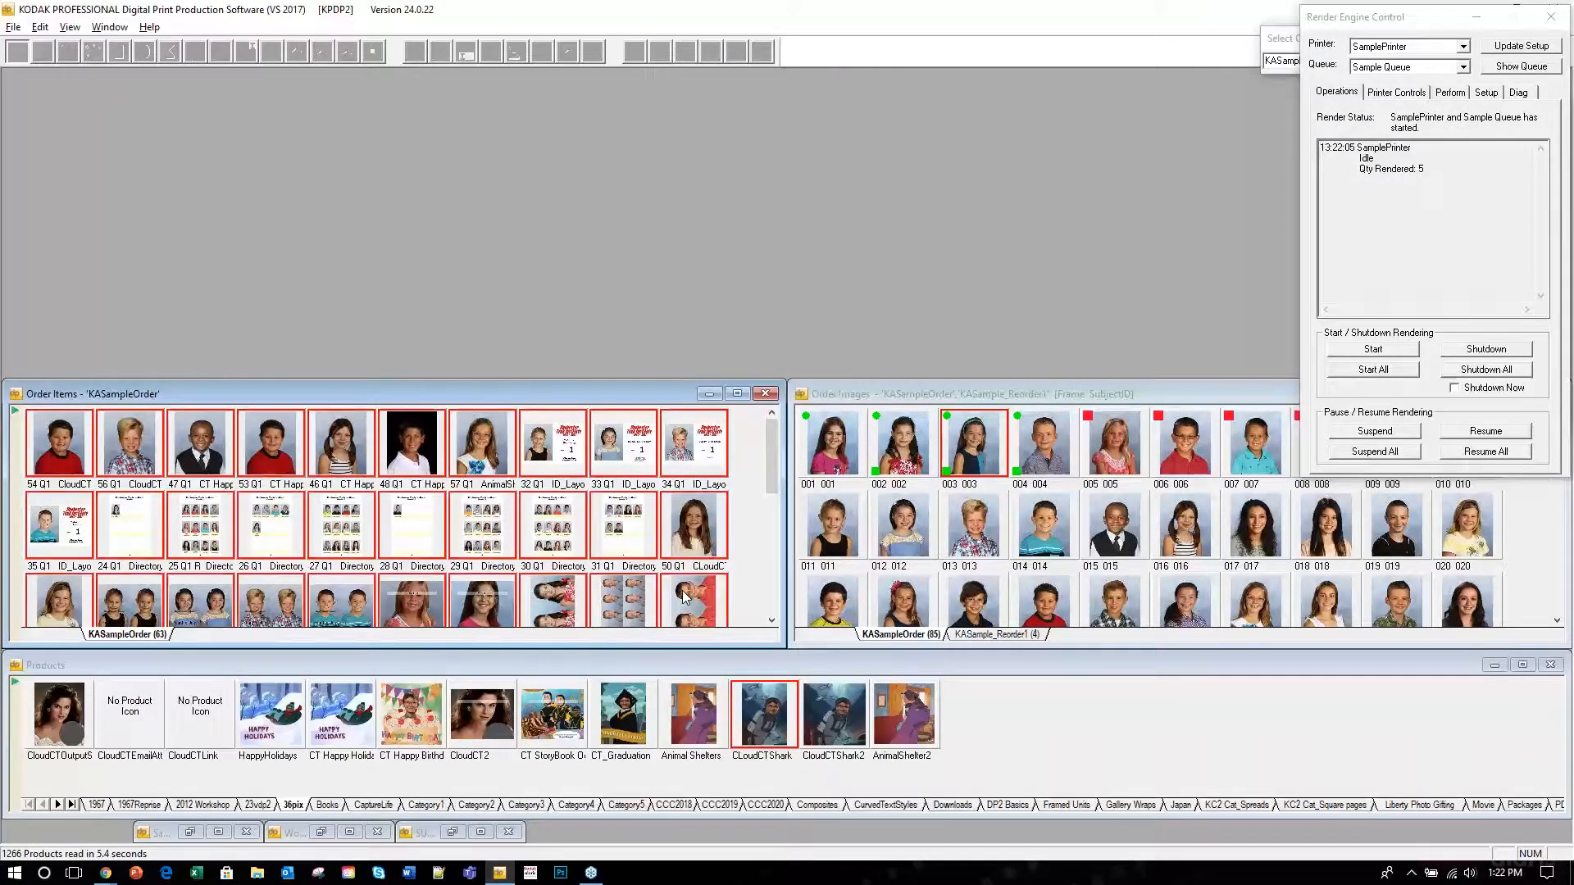
right_click(610, 517)
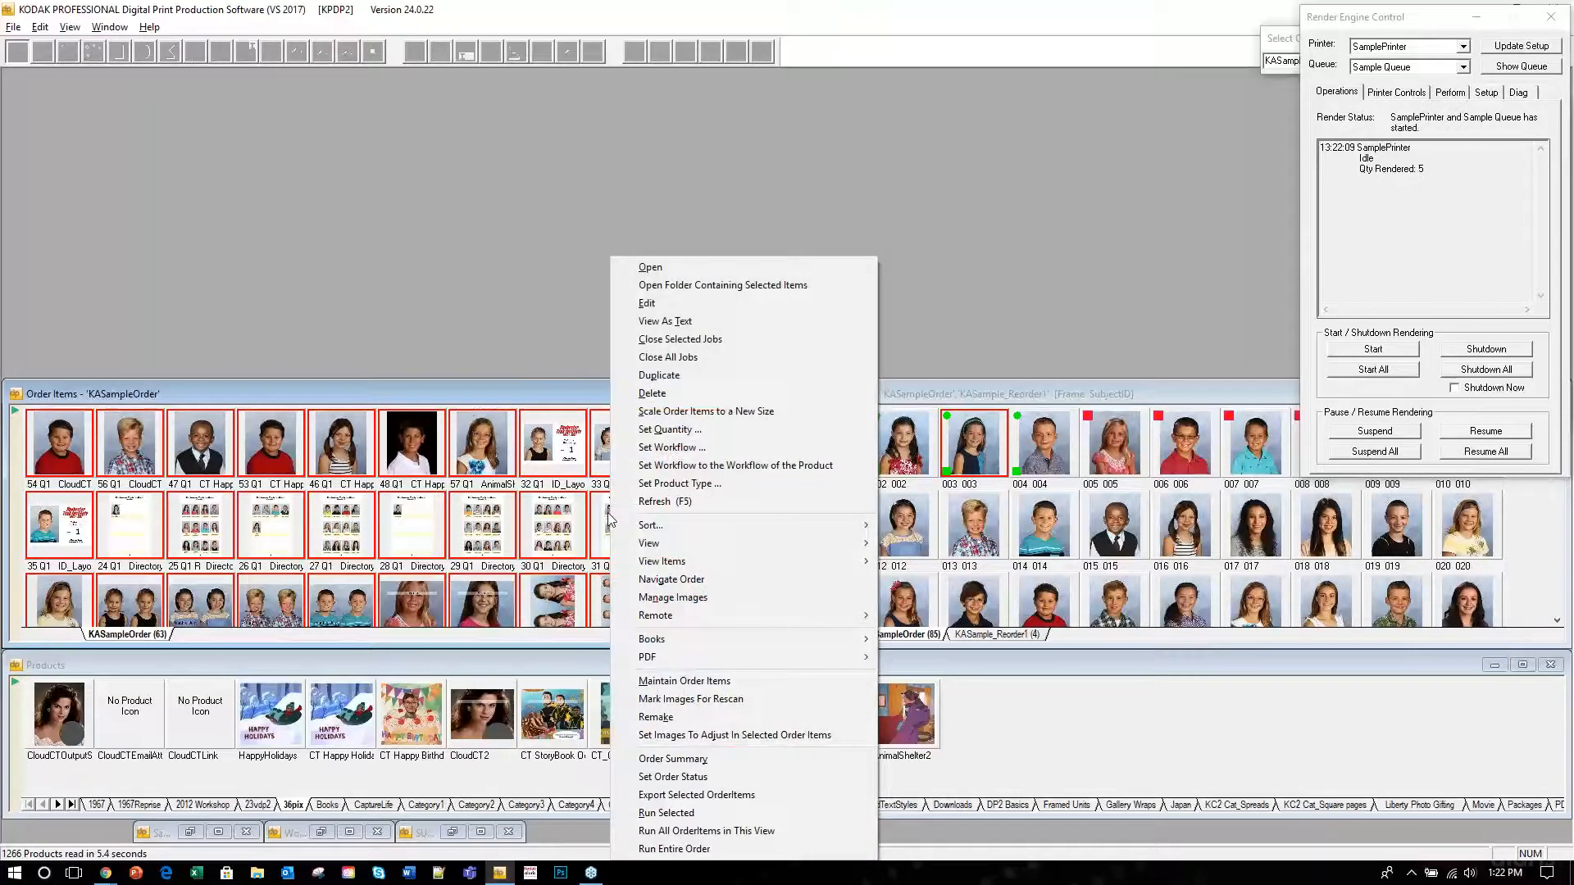
click(712, 812)
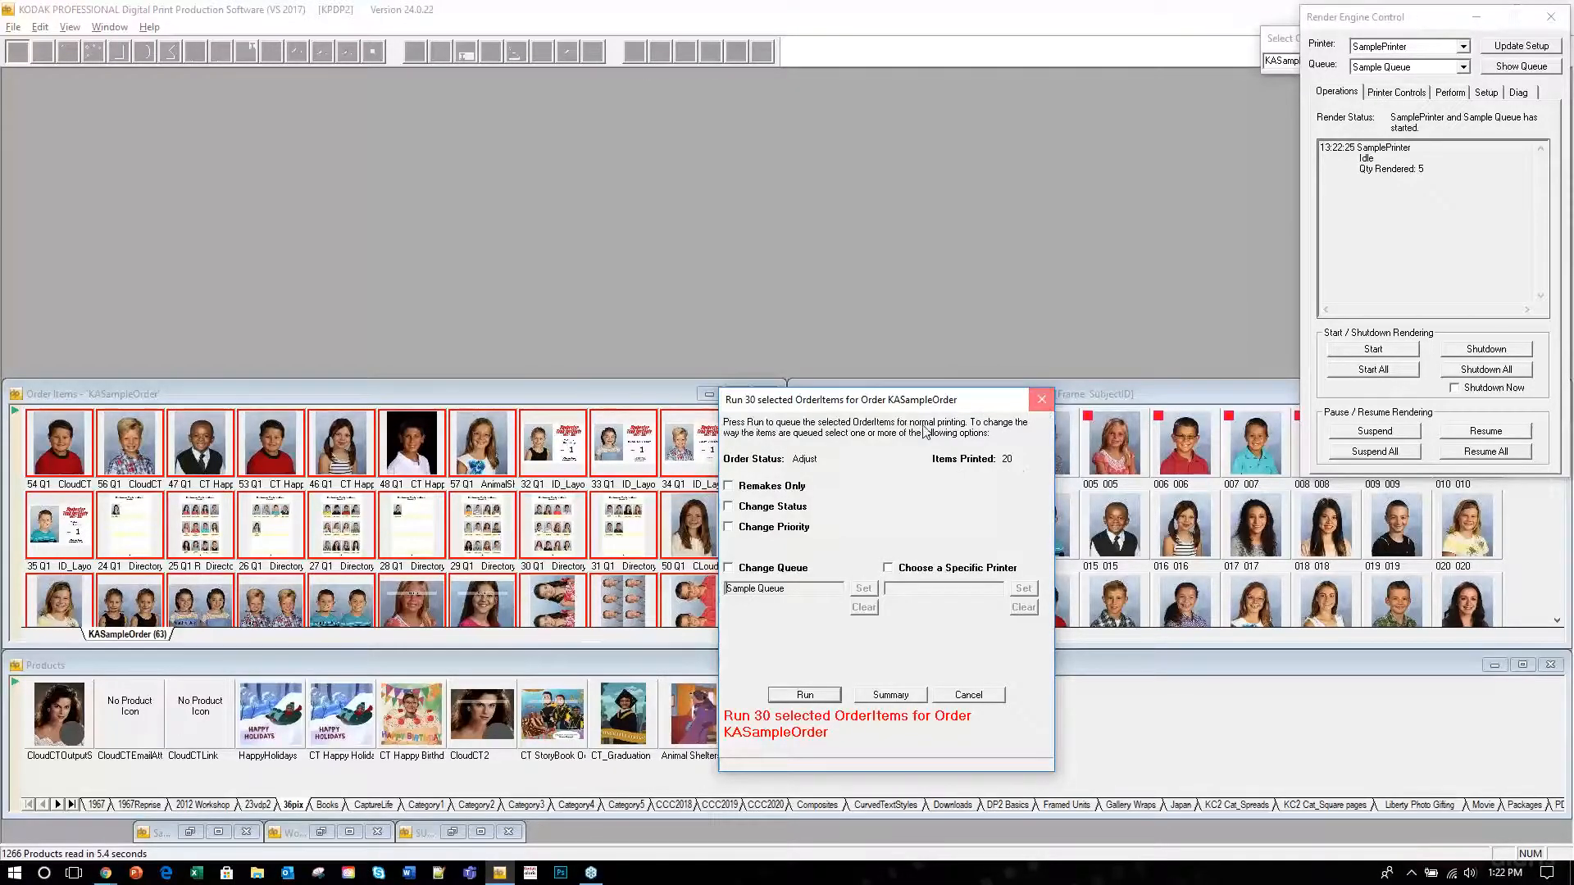
click(1040, 403)
Submit order item 57 for rendering and restore the worker process log.
click(478, 451)
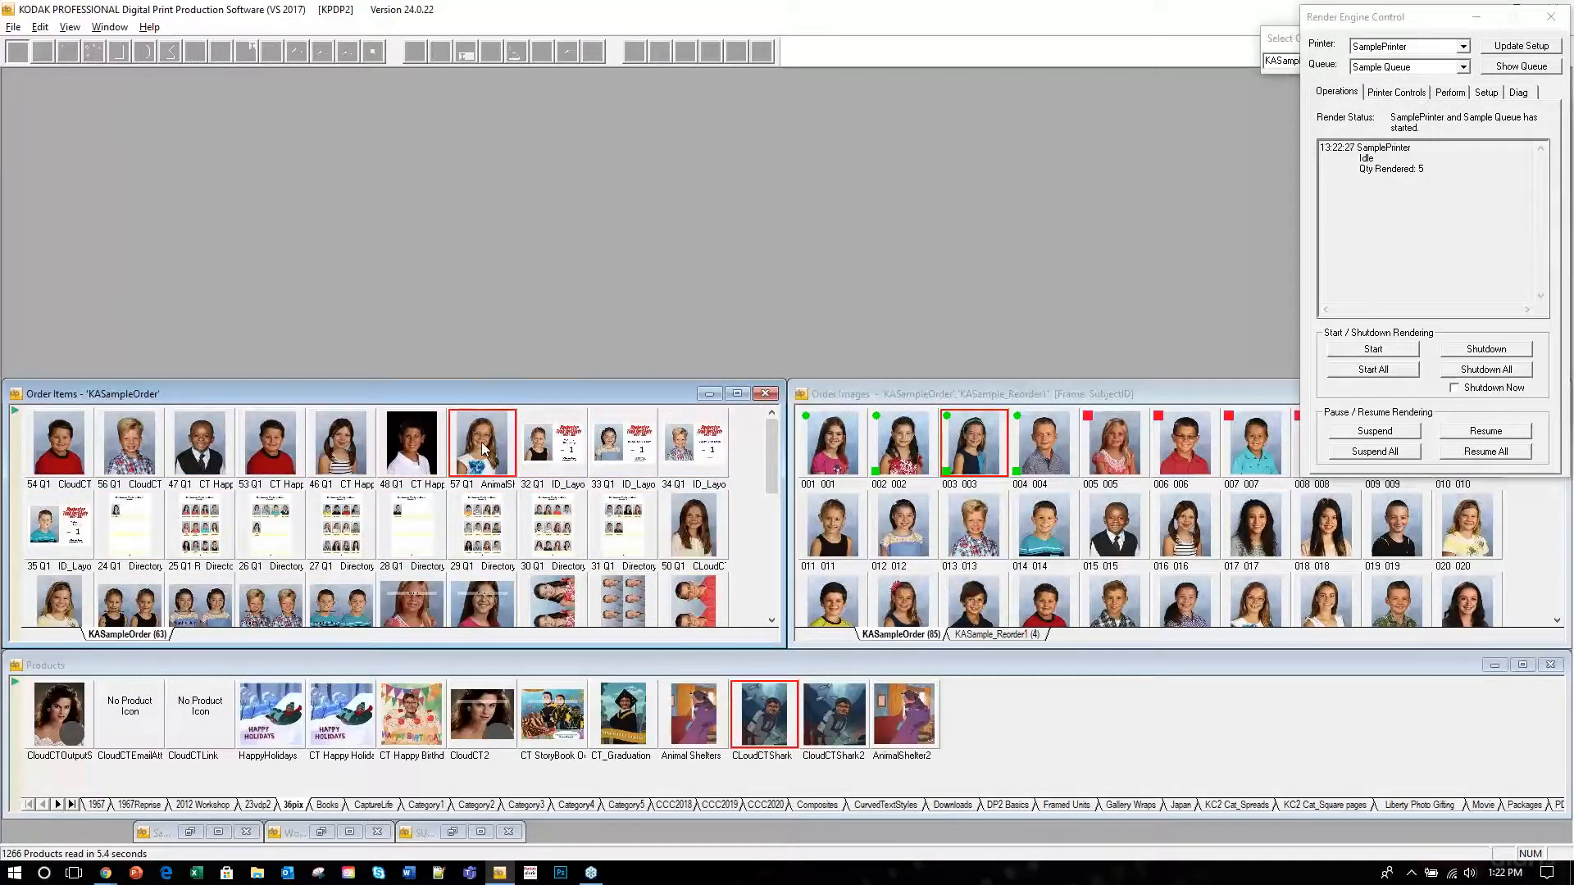
right_click(482, 449)
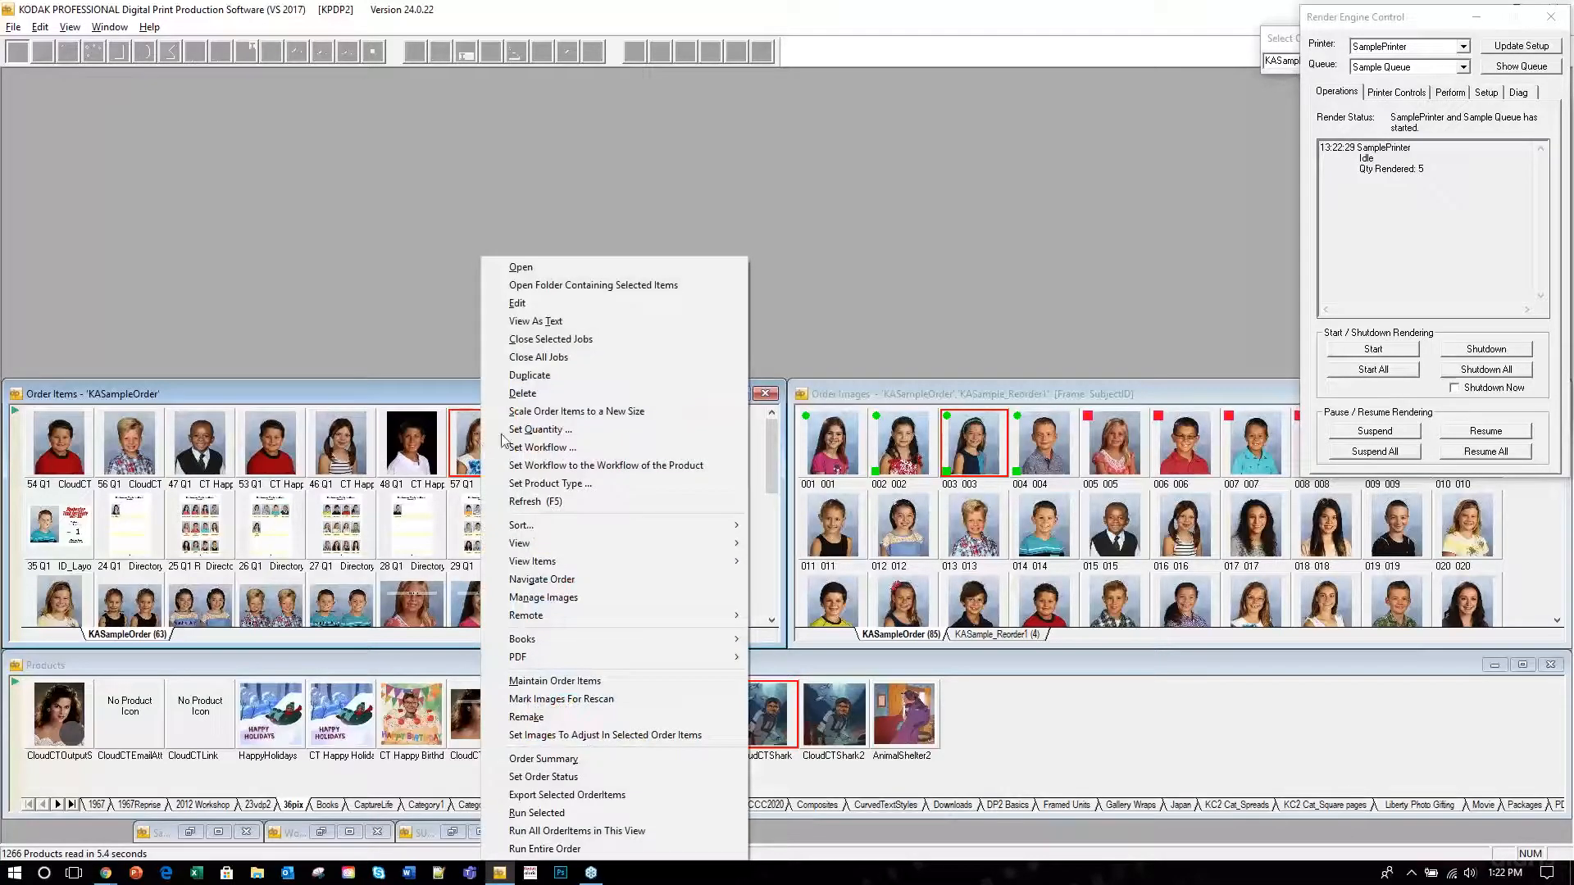
click(577, 814)
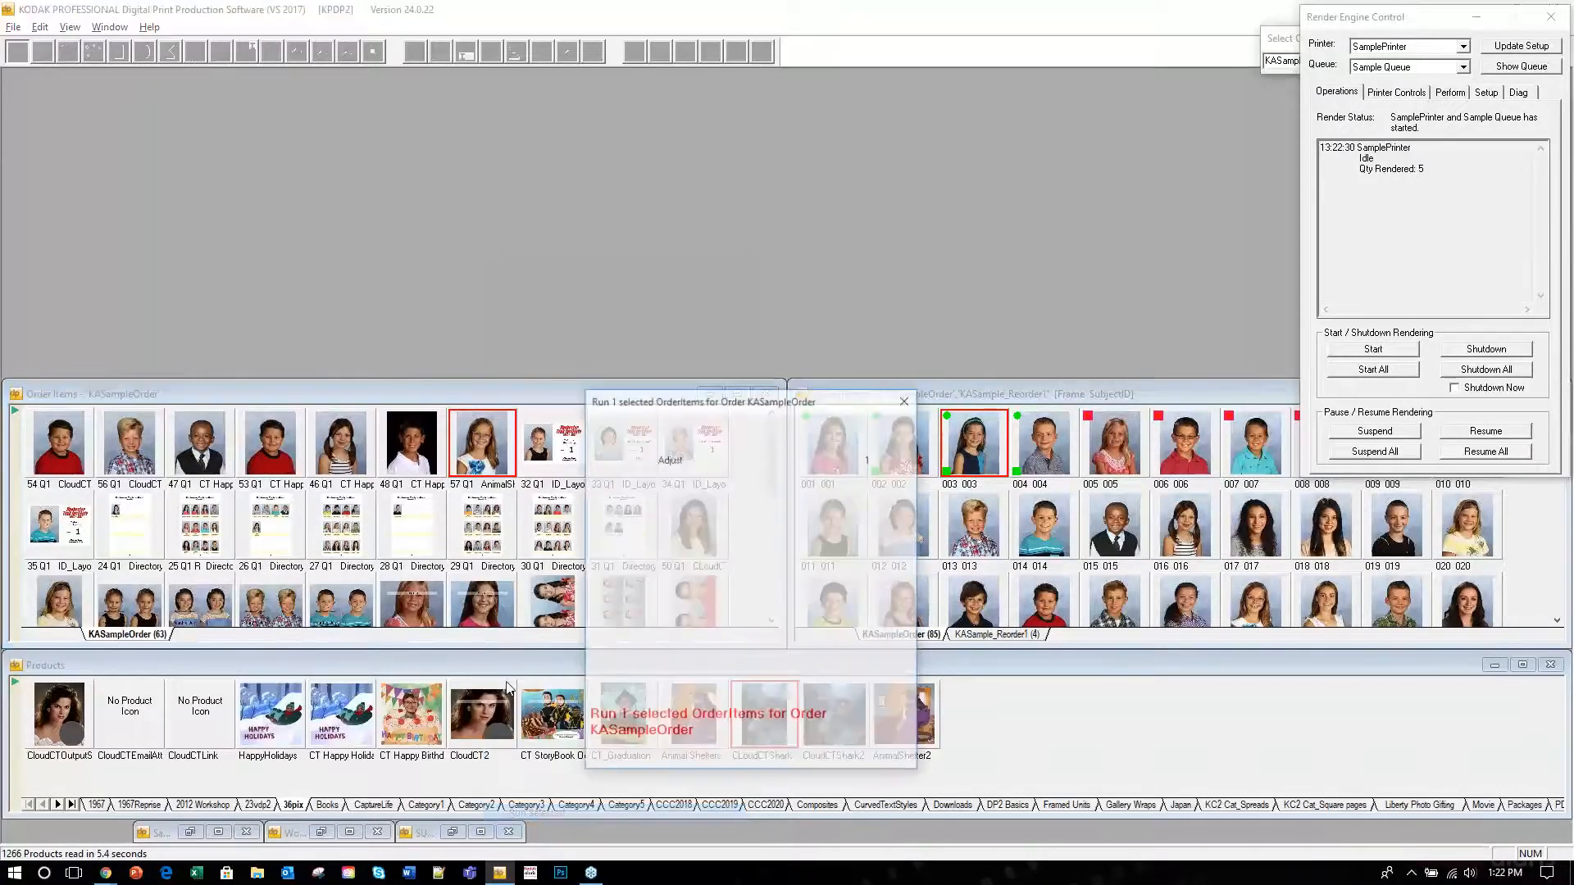
click(668, 695)
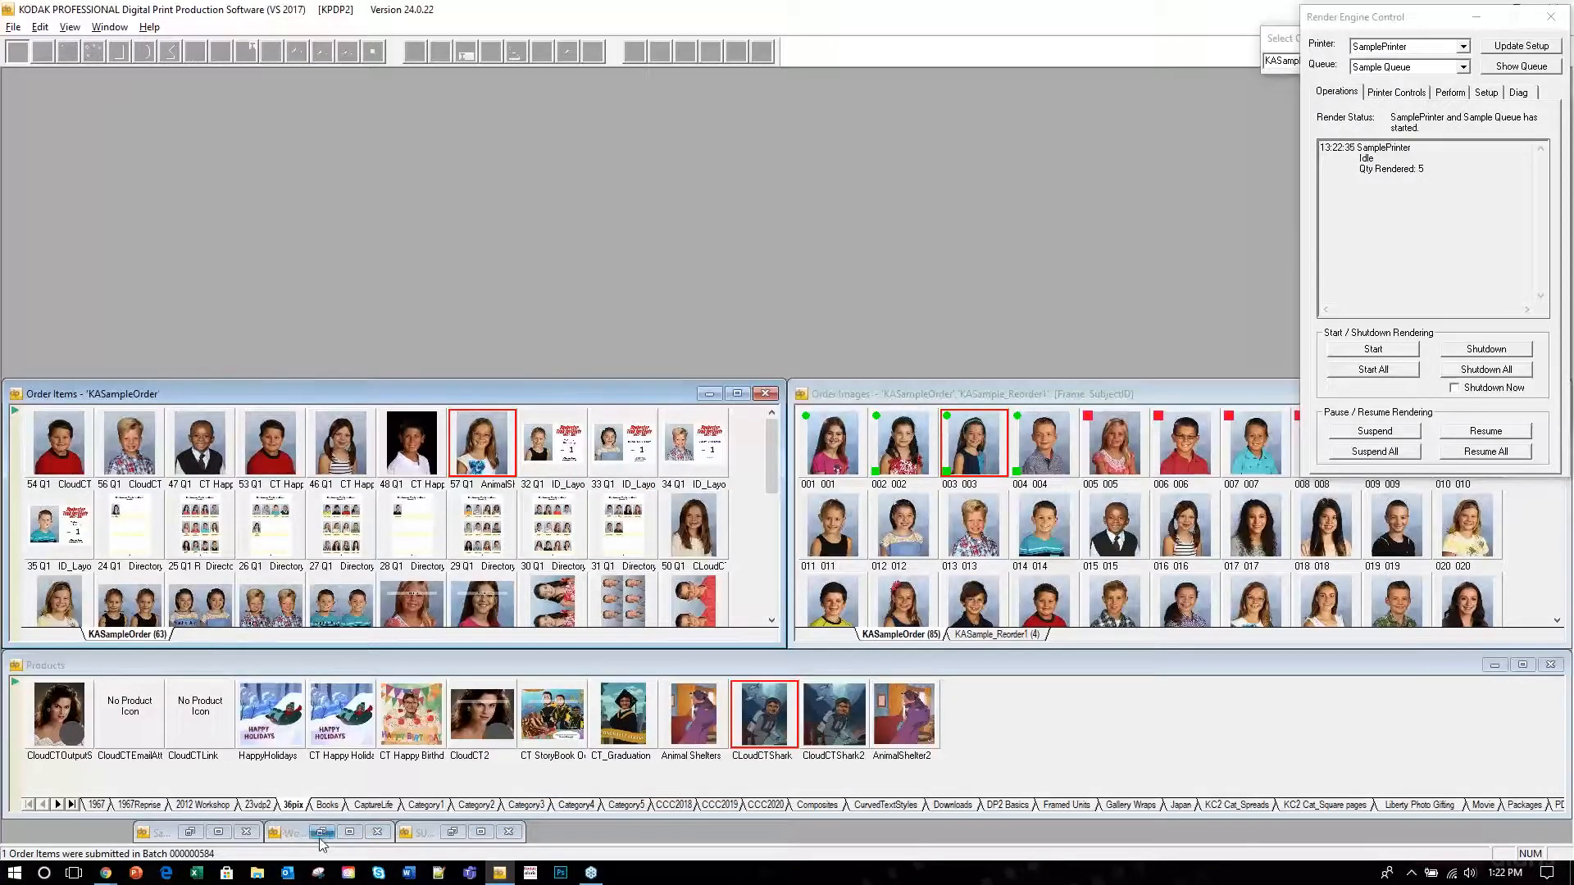
click(322, 832)
Move the worker log aside to watch item 57's CloudCT render, then switch to Chrome.
drag(1192, 652, 1394, 567)
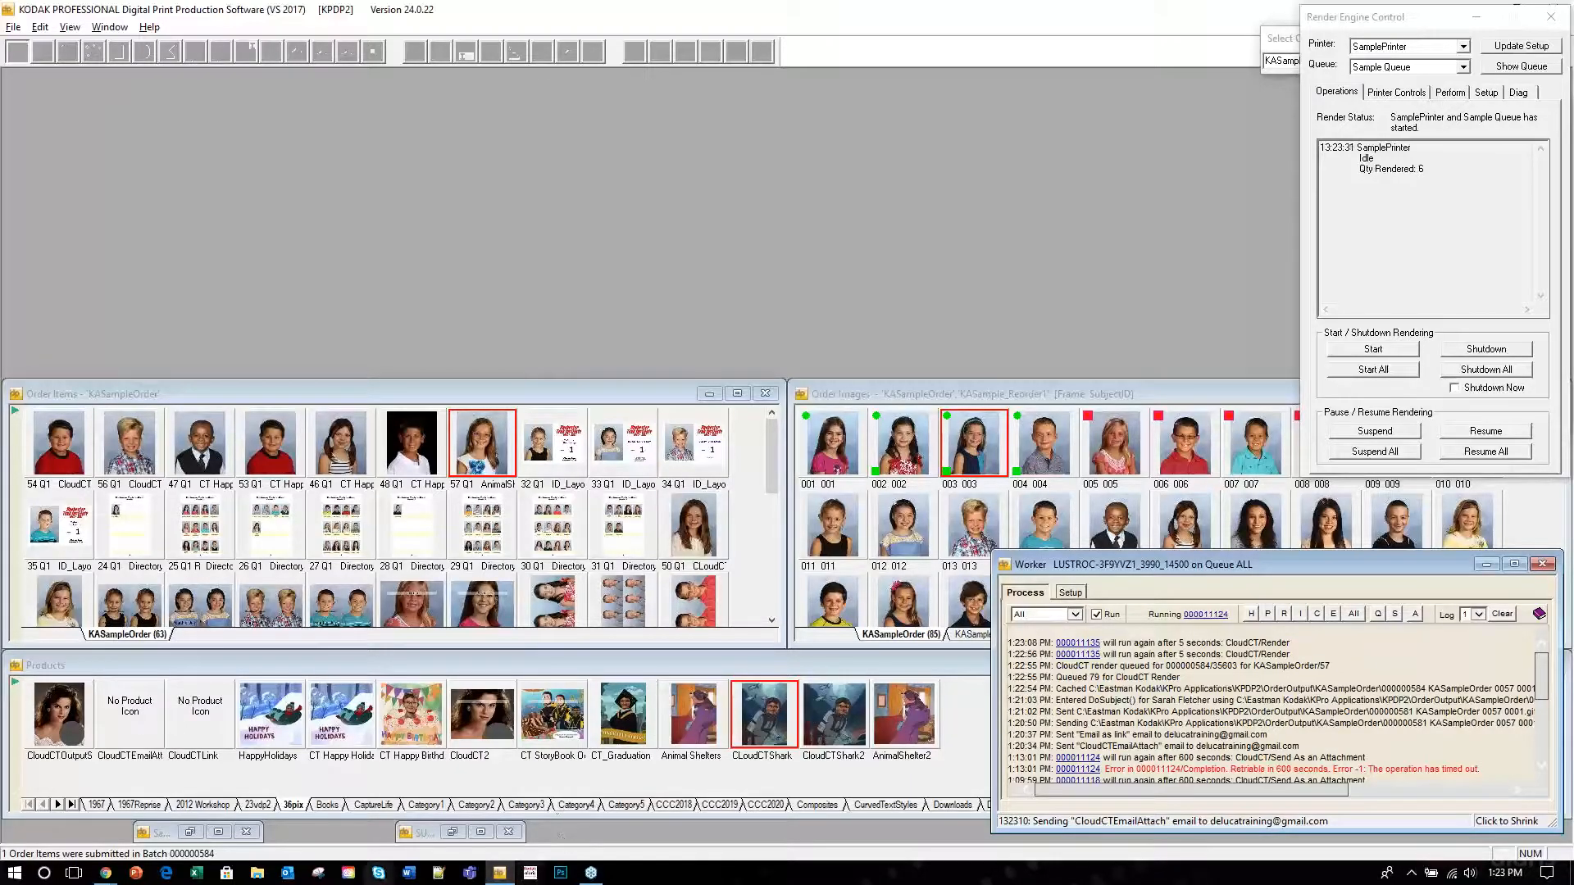
click(105, 874)
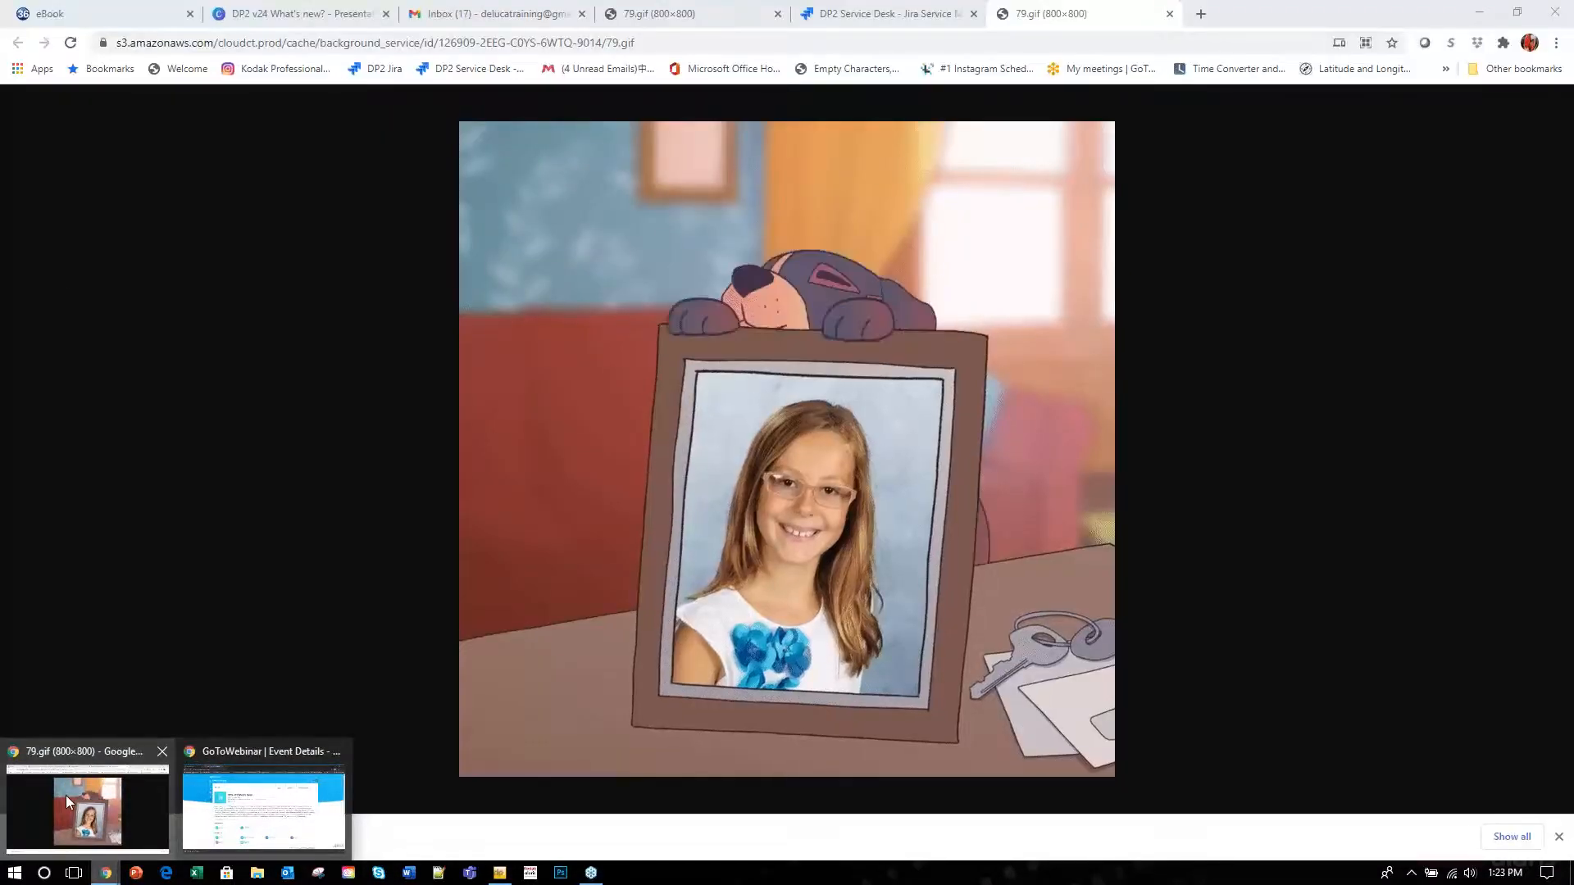
Bring Chrome forward and move from the DP2 v24 presentation tab to the Gmail inbox.
click(65, 795)
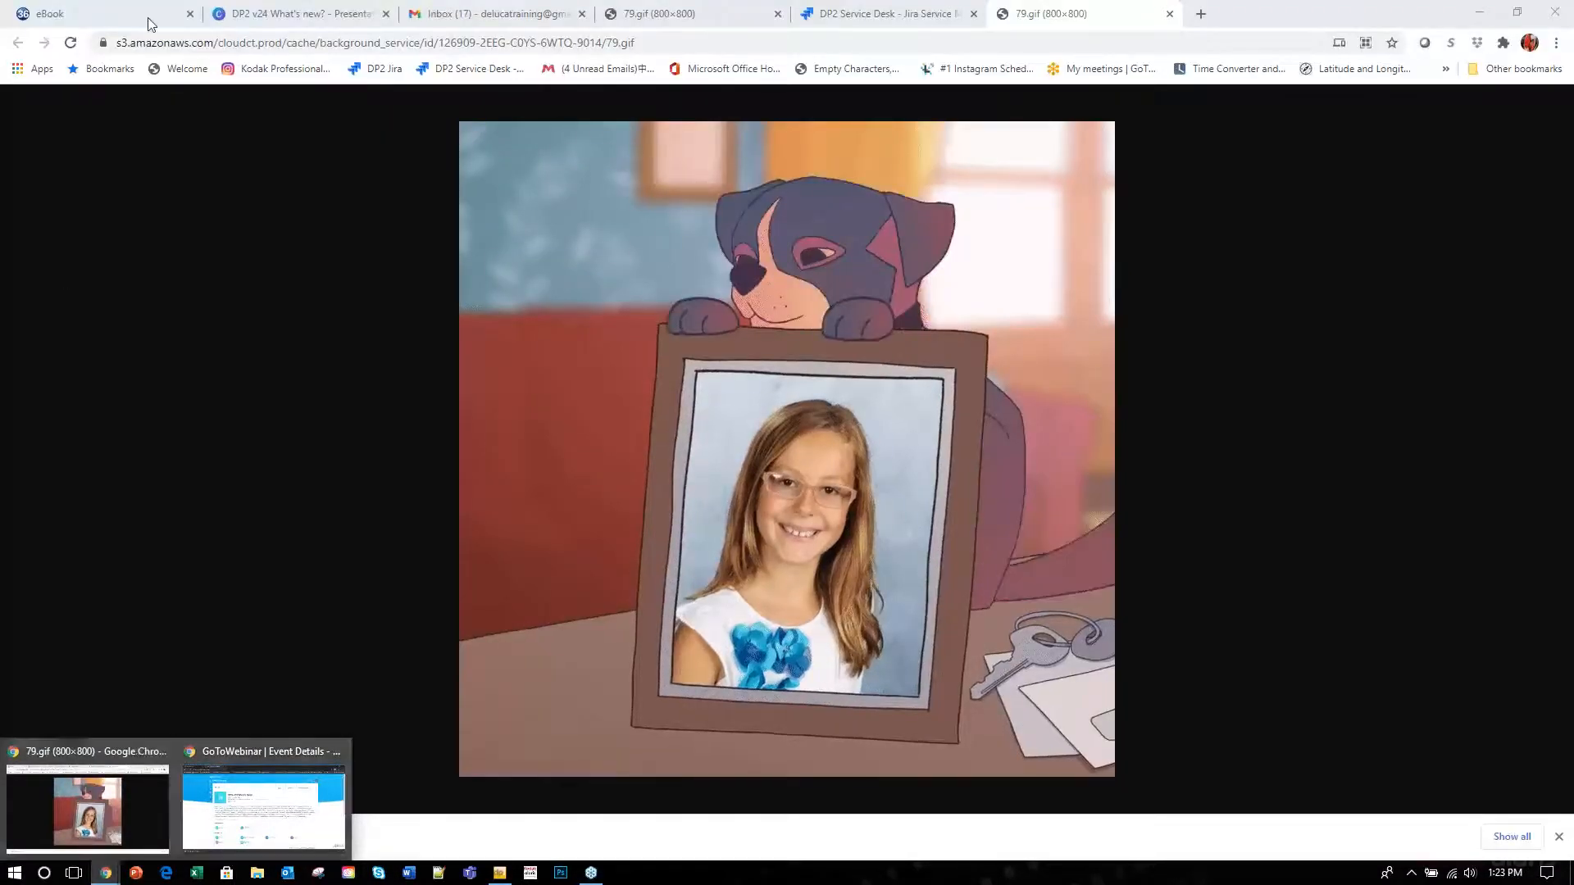
click(105, 807)
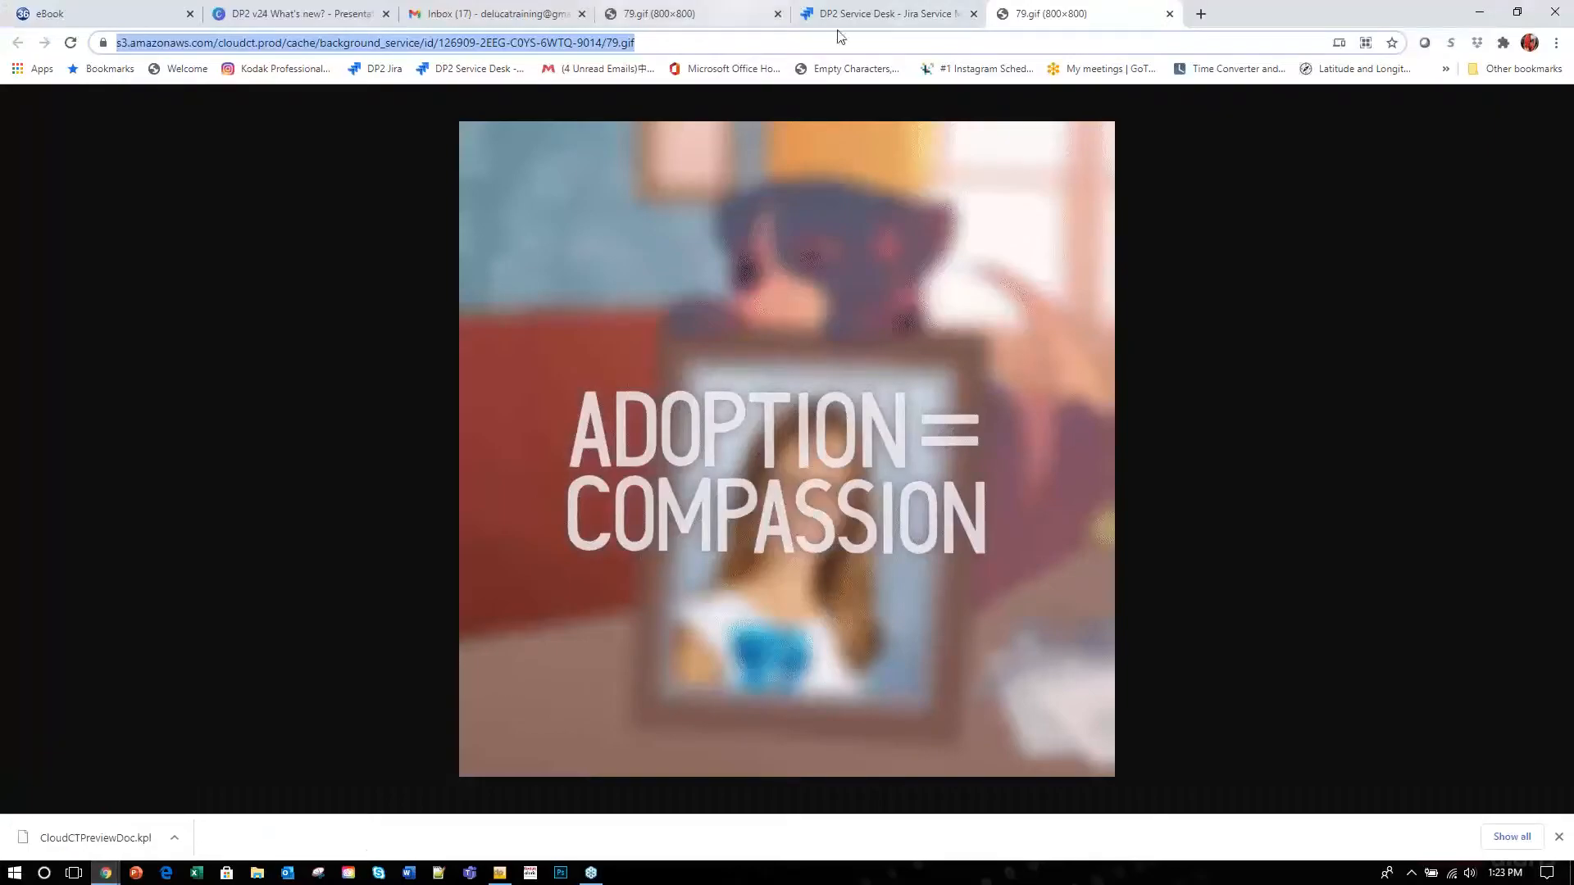
click(230, 14)
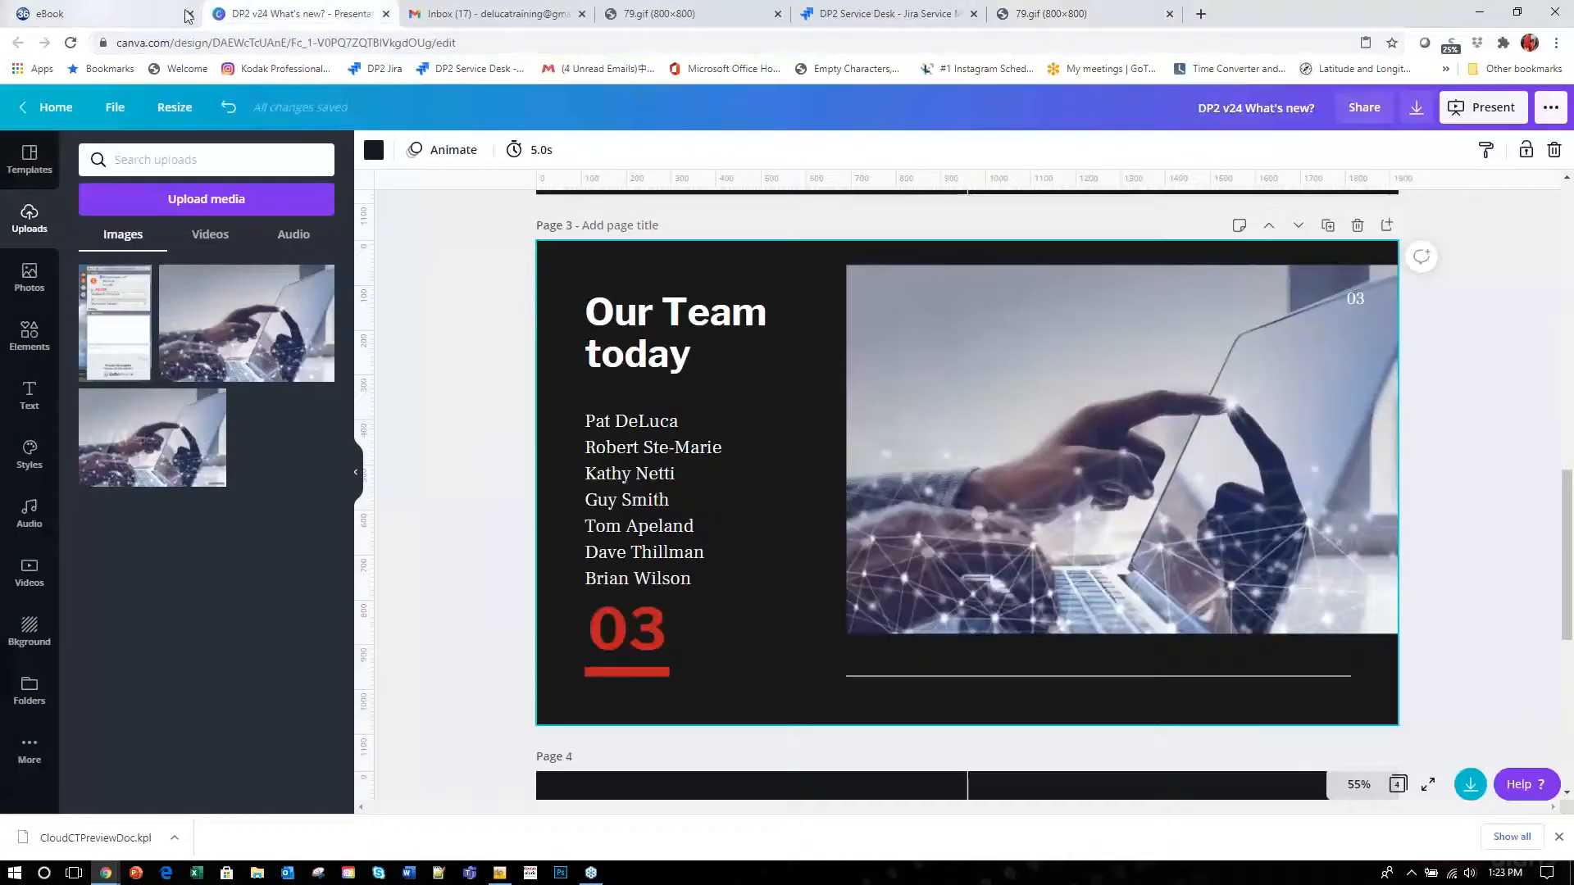
click(461, 14)
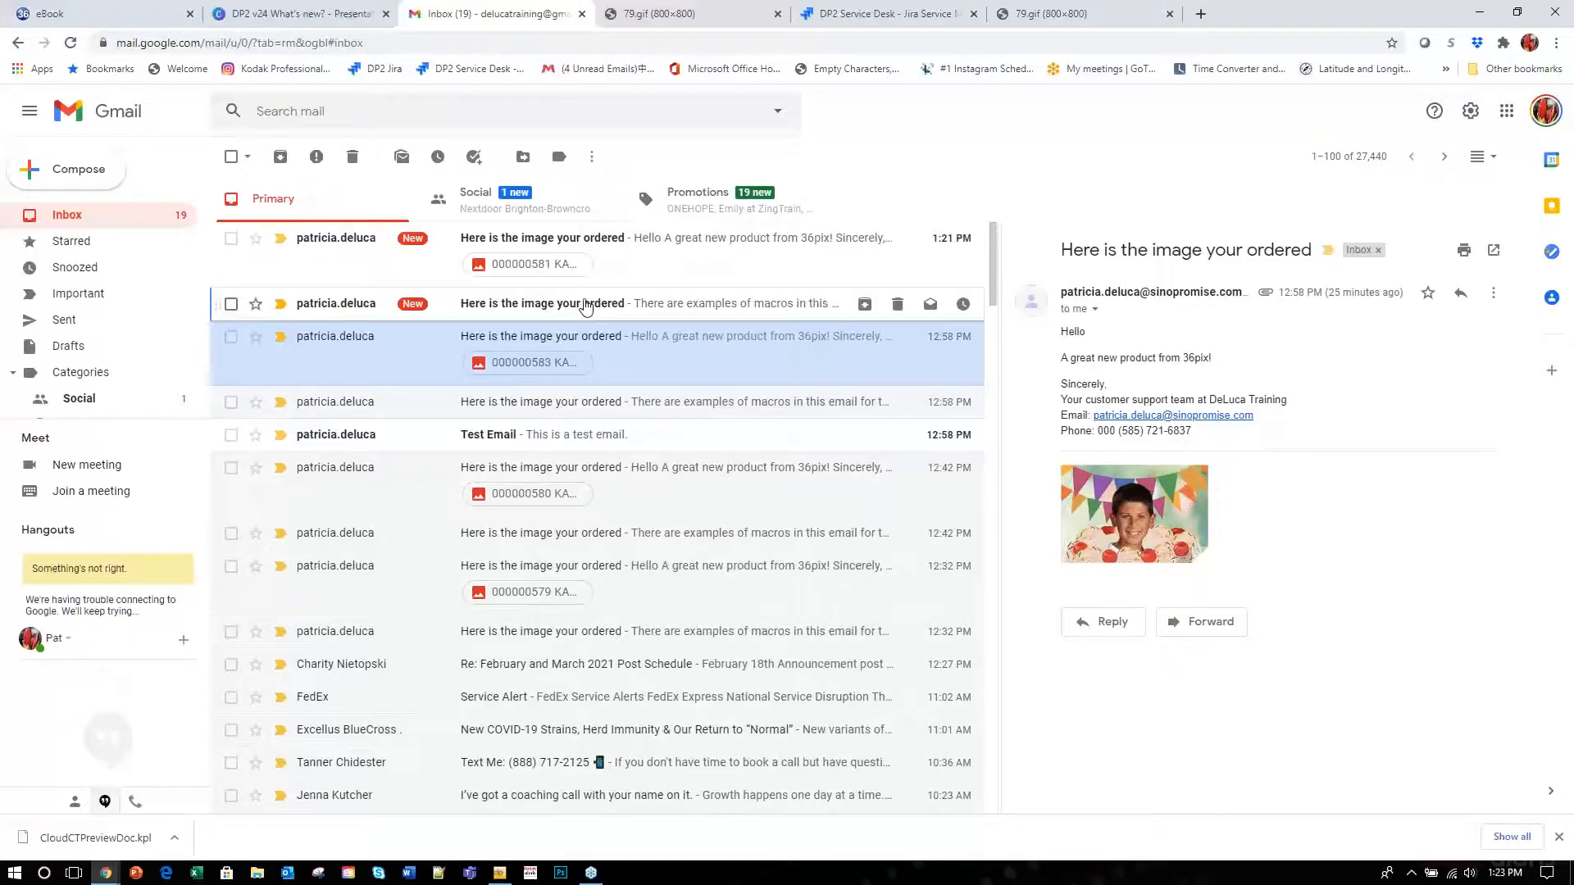
Read the 1:20 PM email's macro-filled first name and school, then open the rendered item link.
click(584, 309)
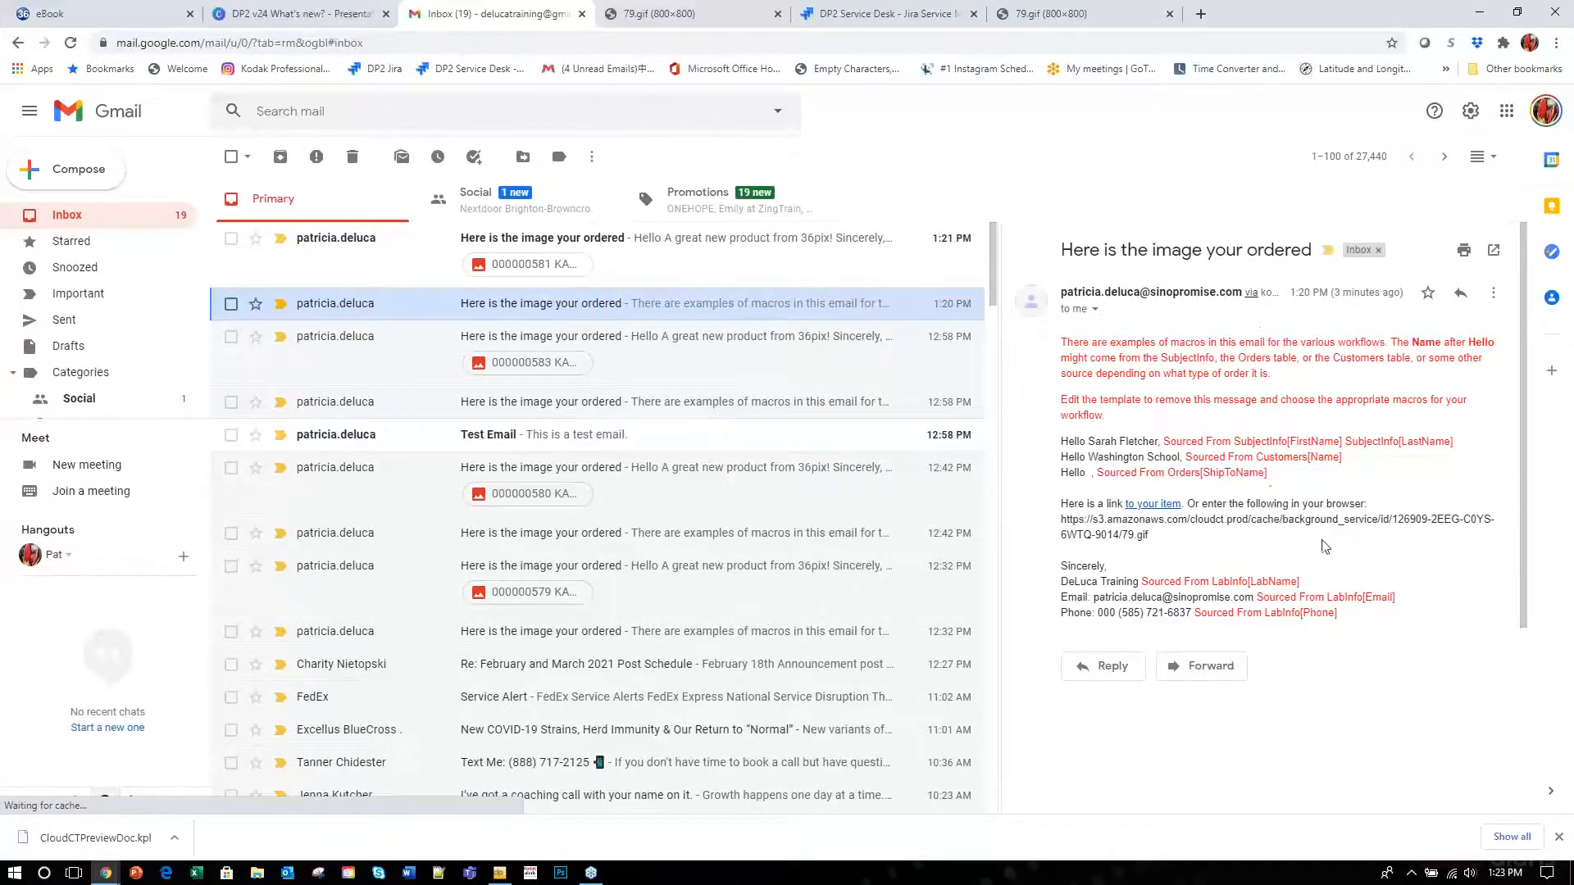
drag(1087, 441, 1159, 439)
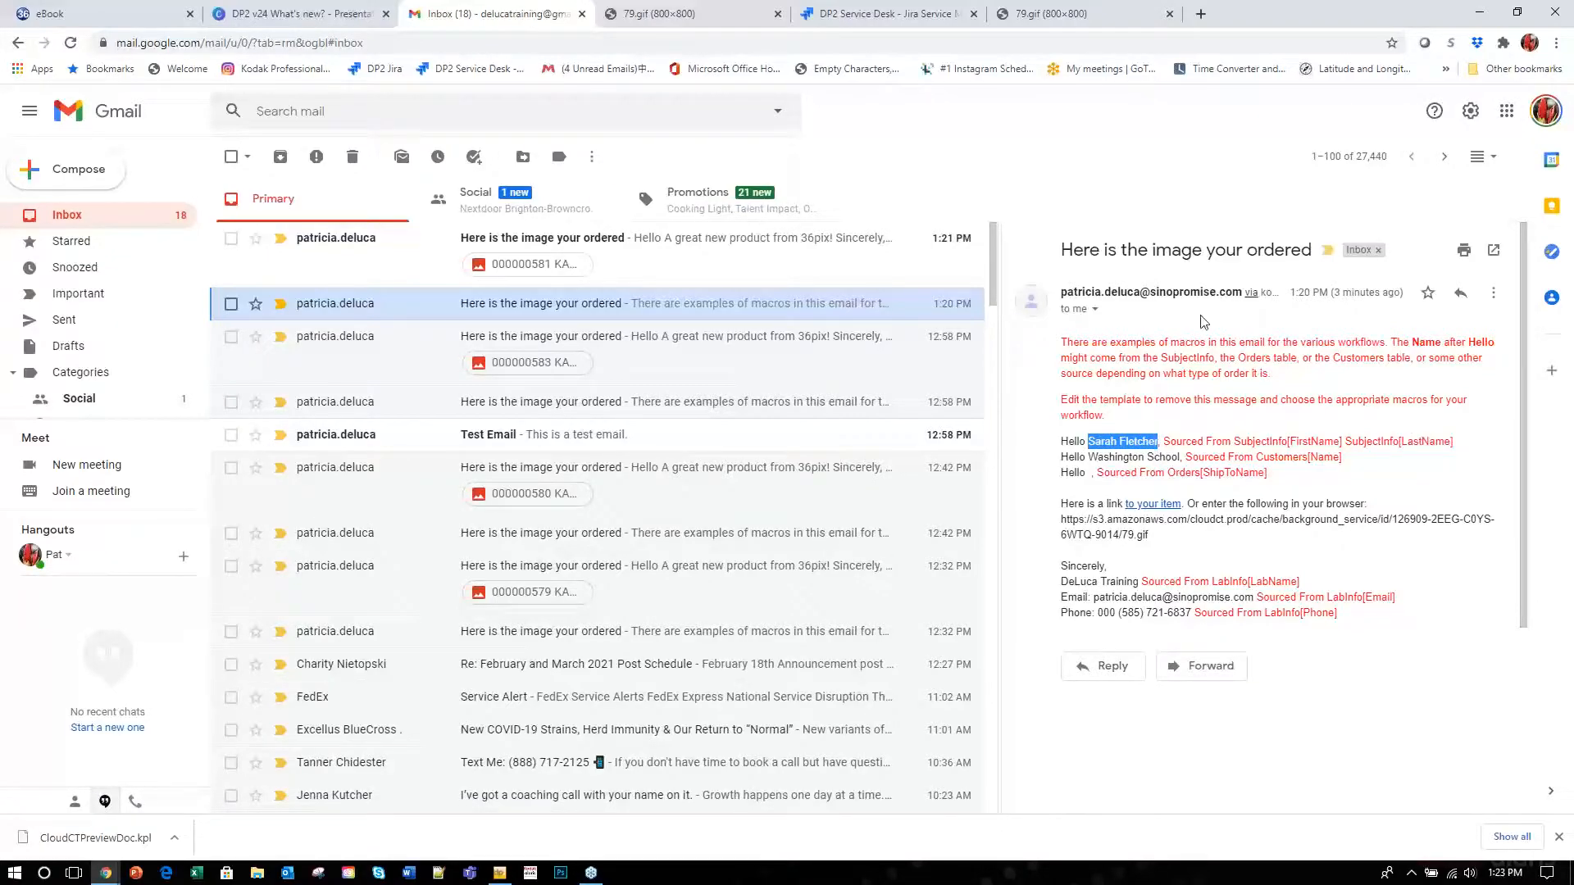
click(1158, 455)
drag(1180, 455, 1093, 466)
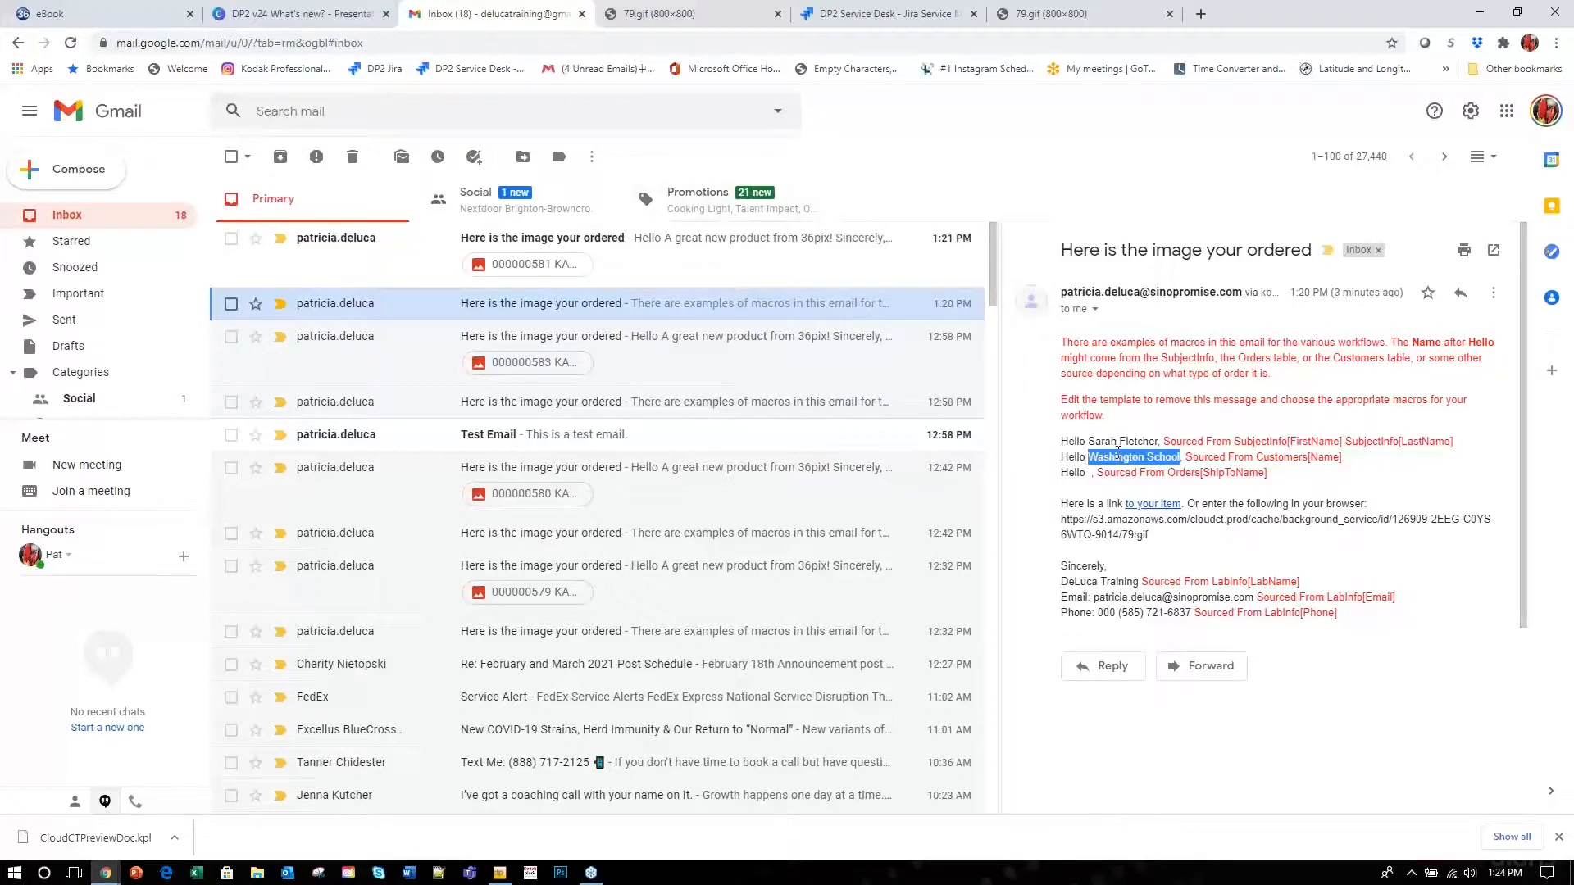
click(1153, 506)
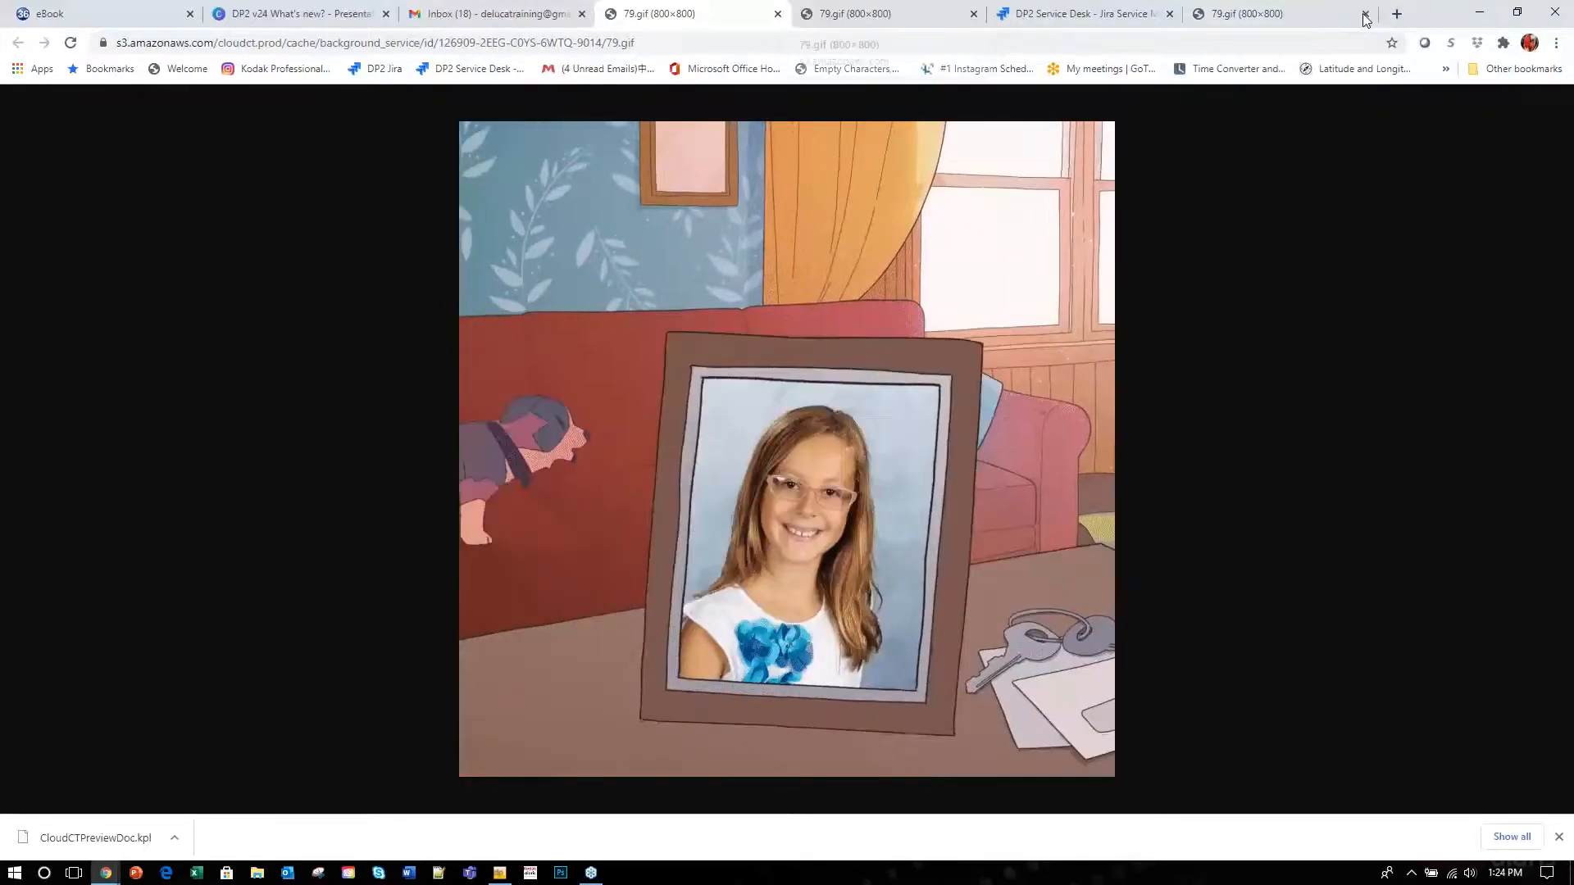
Open the 1:21 PM email with the attached image, then minimize Chrome.
click(463, 15)
click(543, 239)
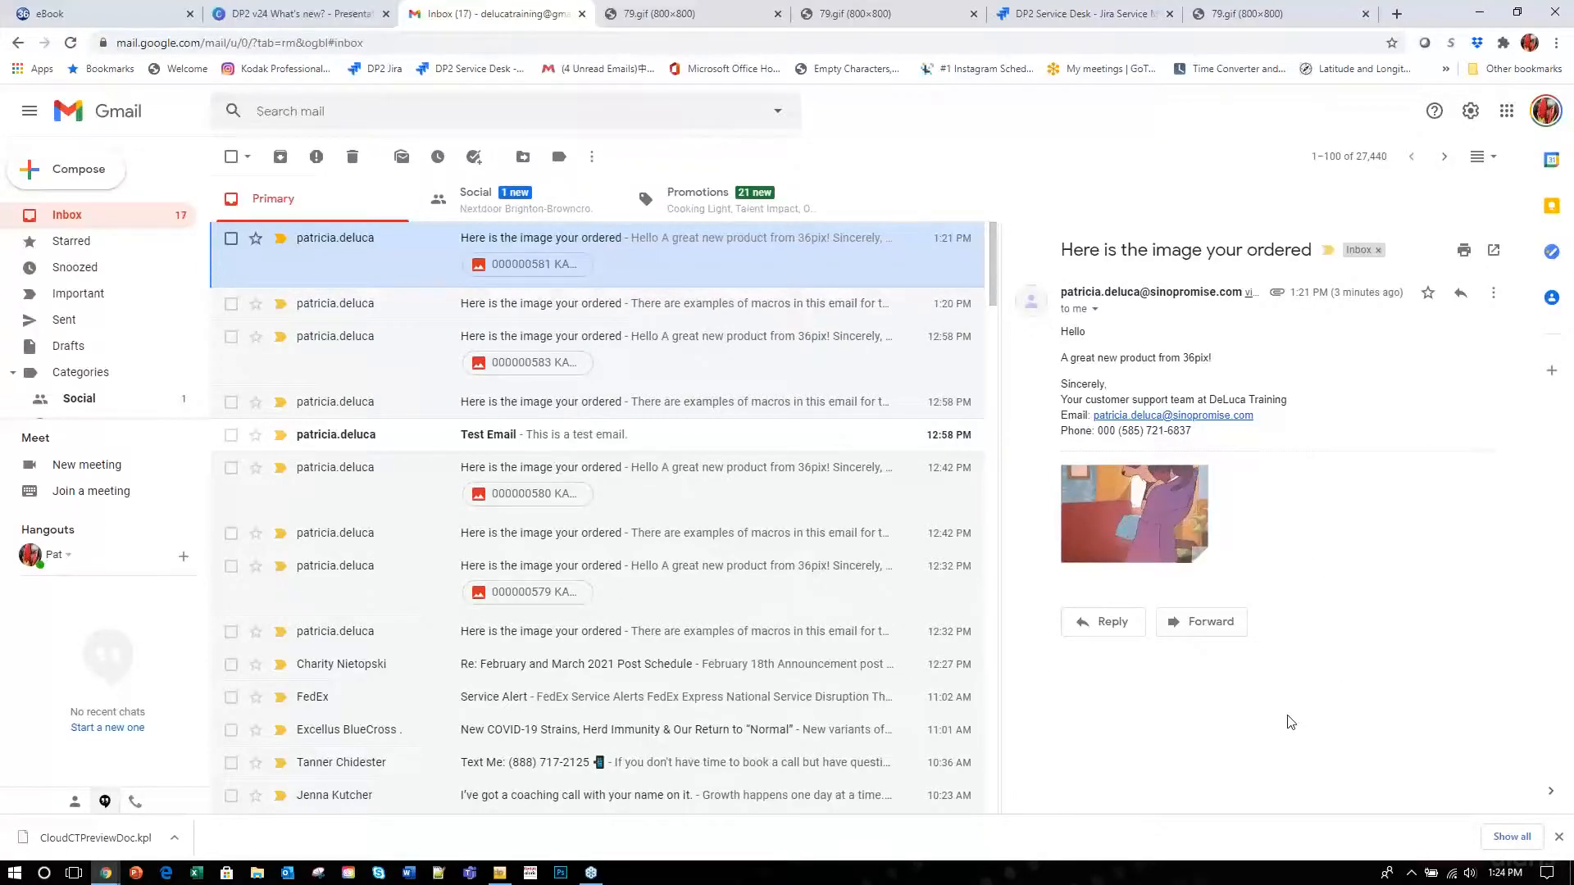
click(1466, 14)
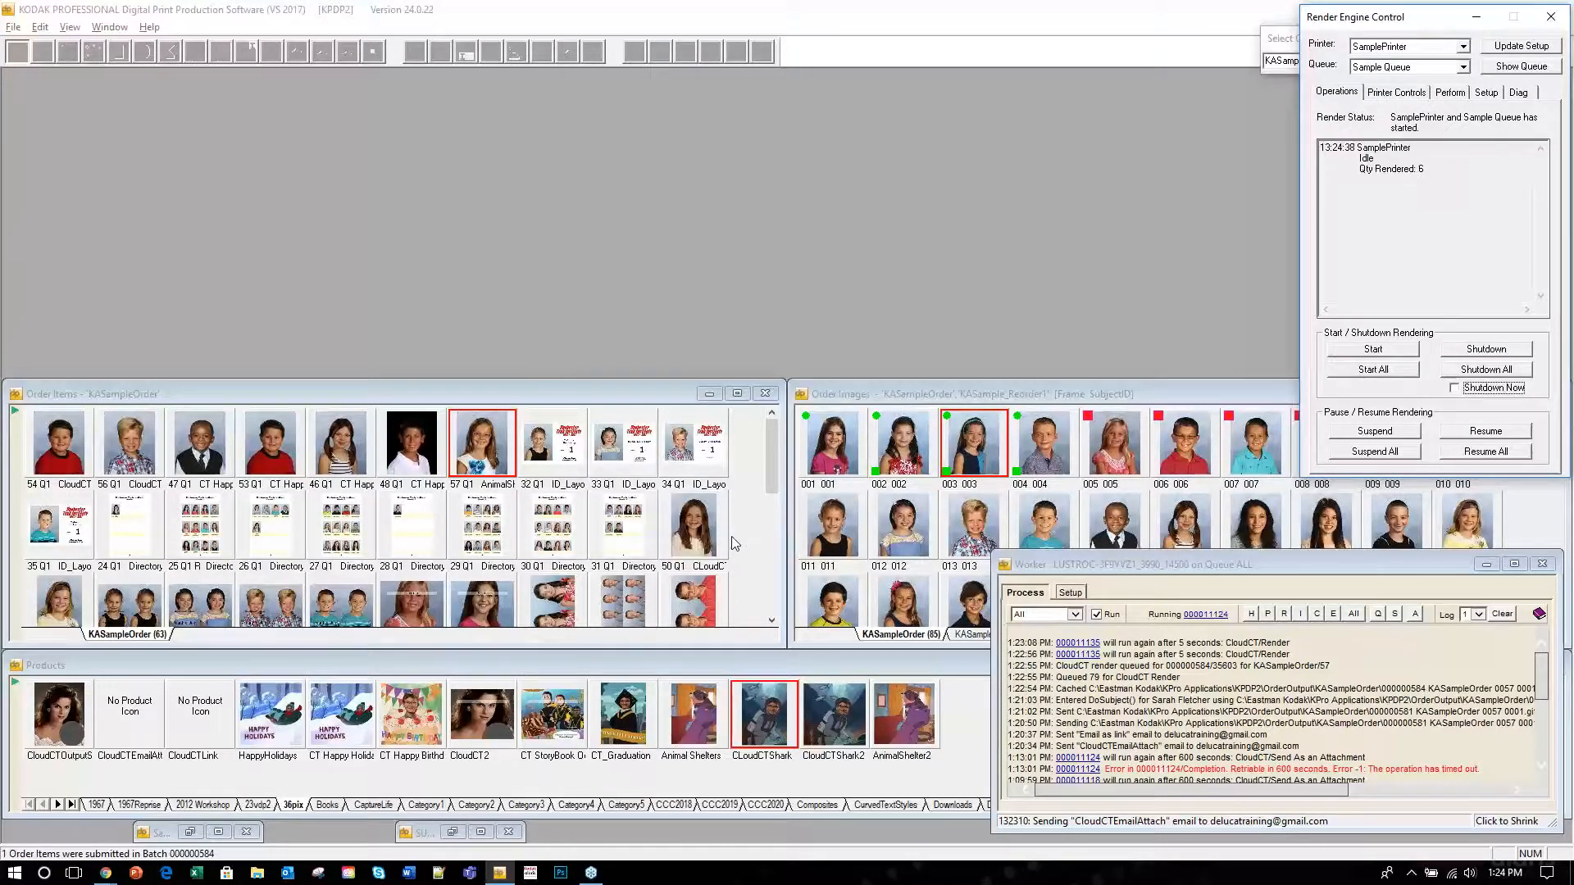
Inspect item 57's Output to a Disk File path and its gif extension, then close both windows.
double_click(486, 443)
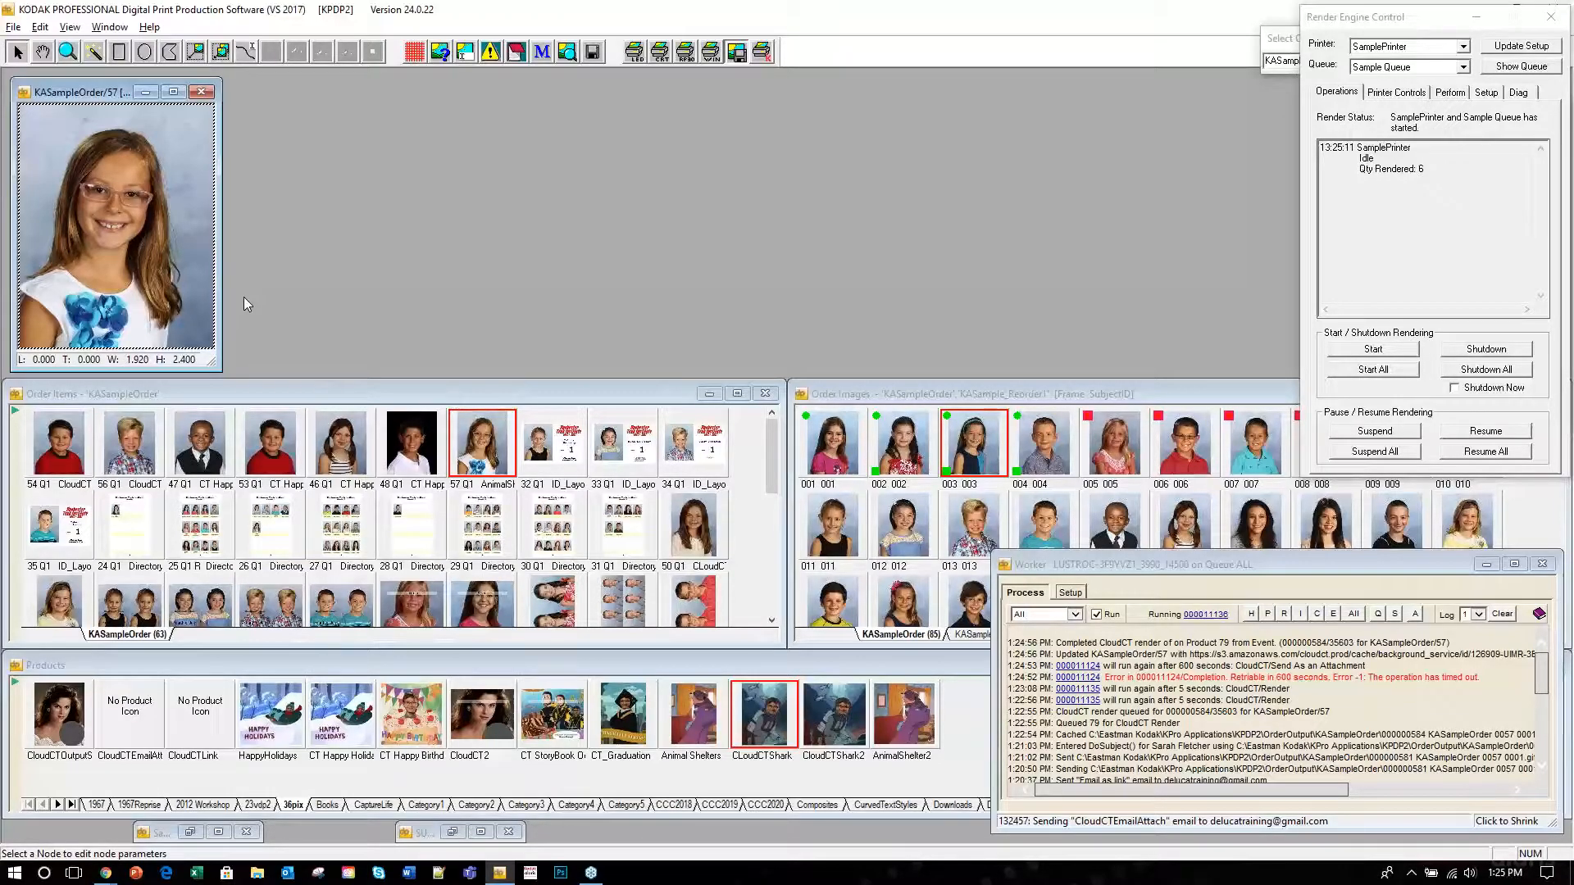
click(736, 52)
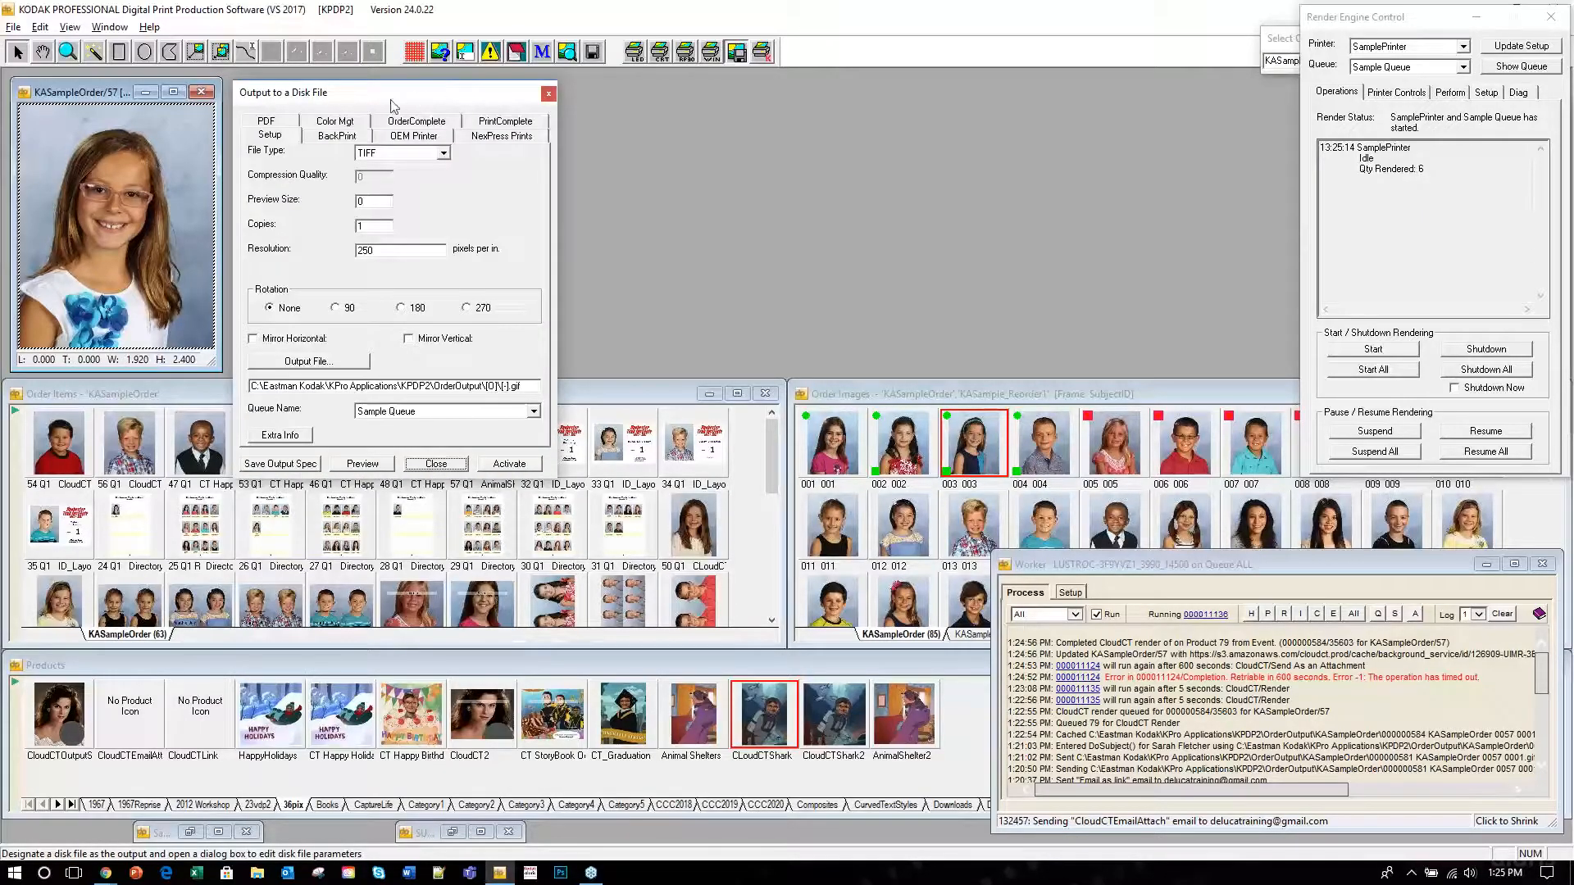
drag(451, 103, 507, 105)
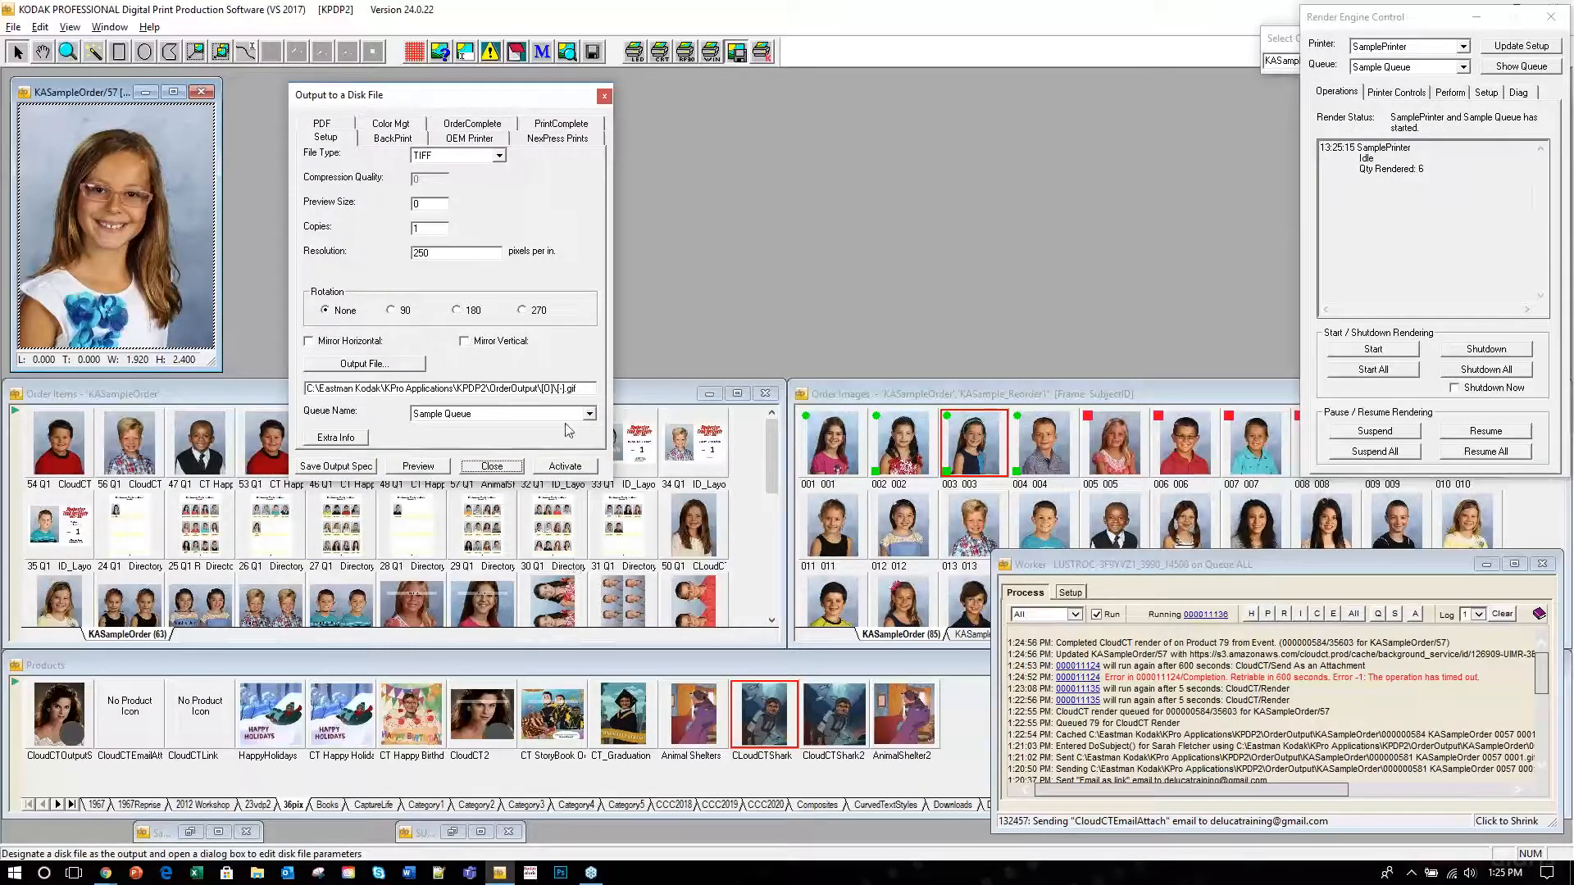
drag(588, 391, 288, 390)
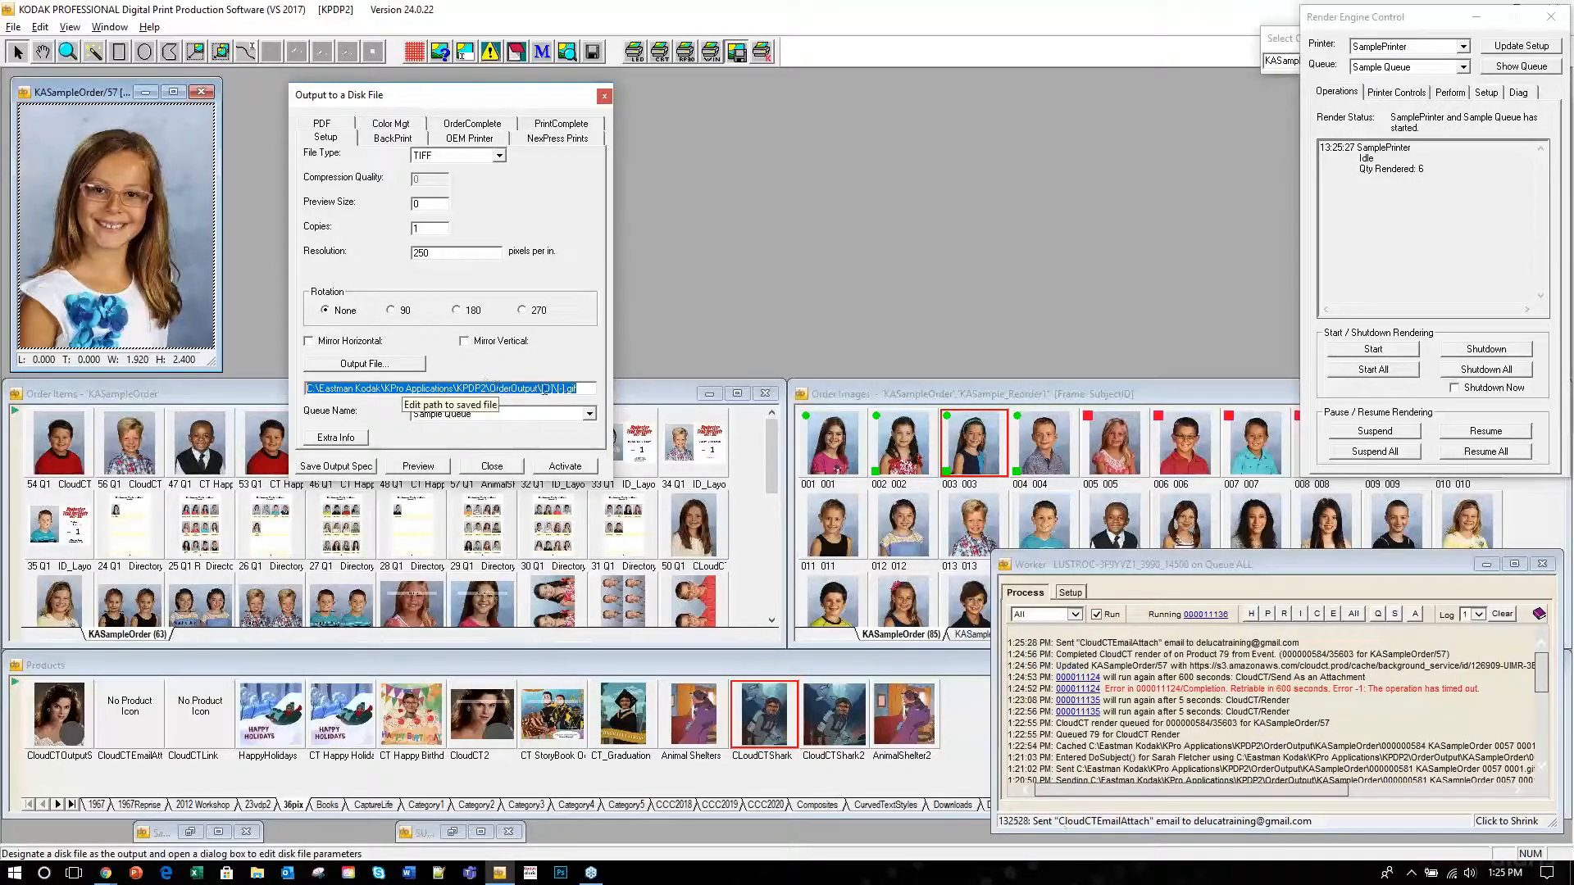
click(582, 390)
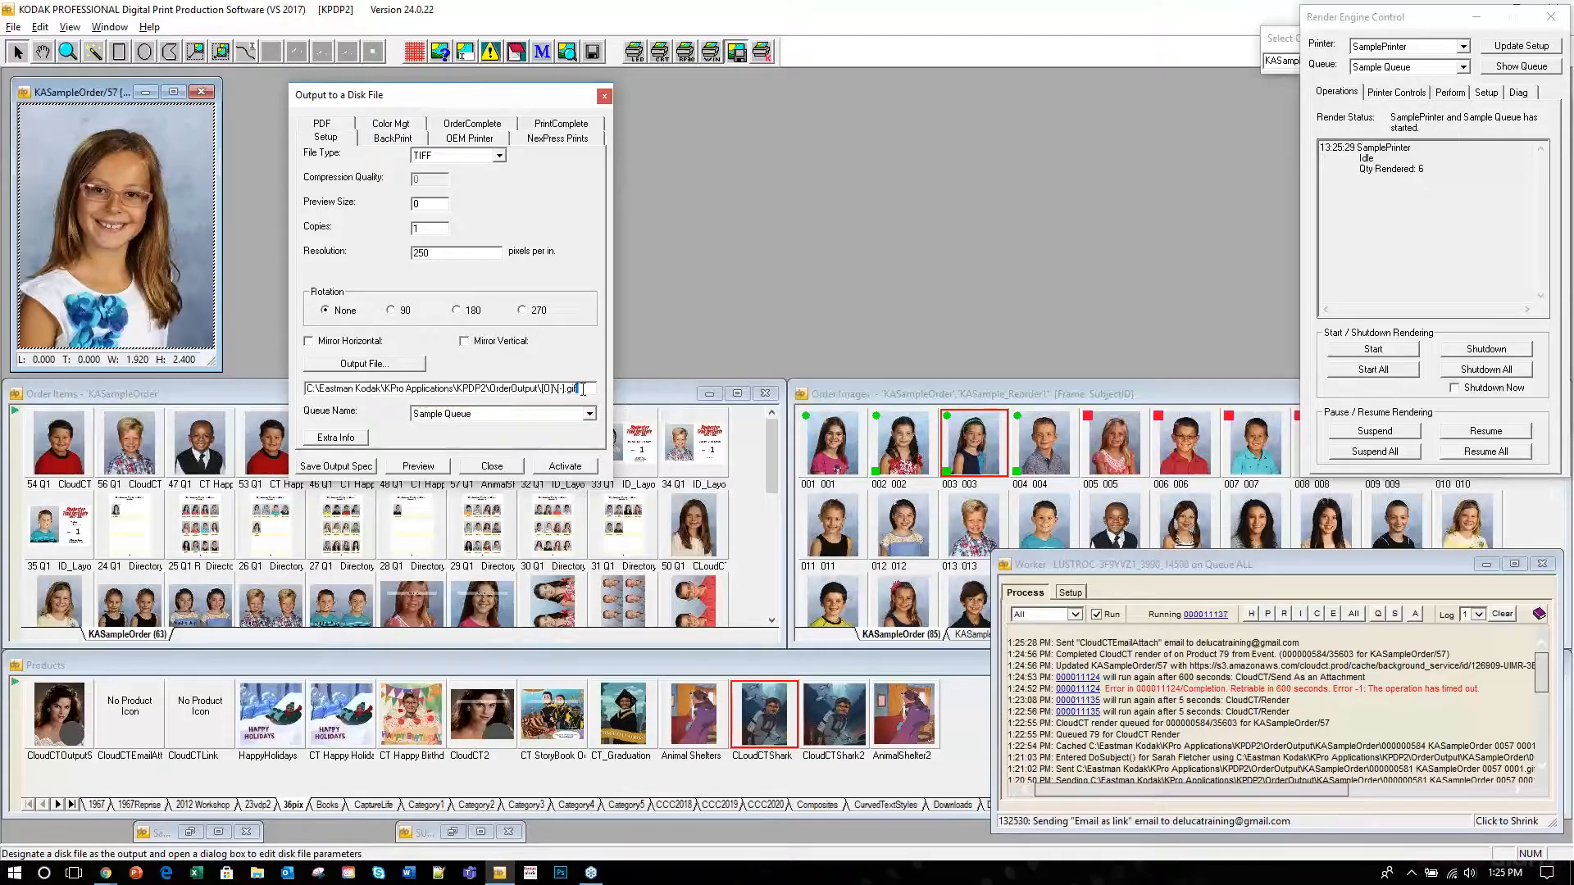
double_click(582, 389)
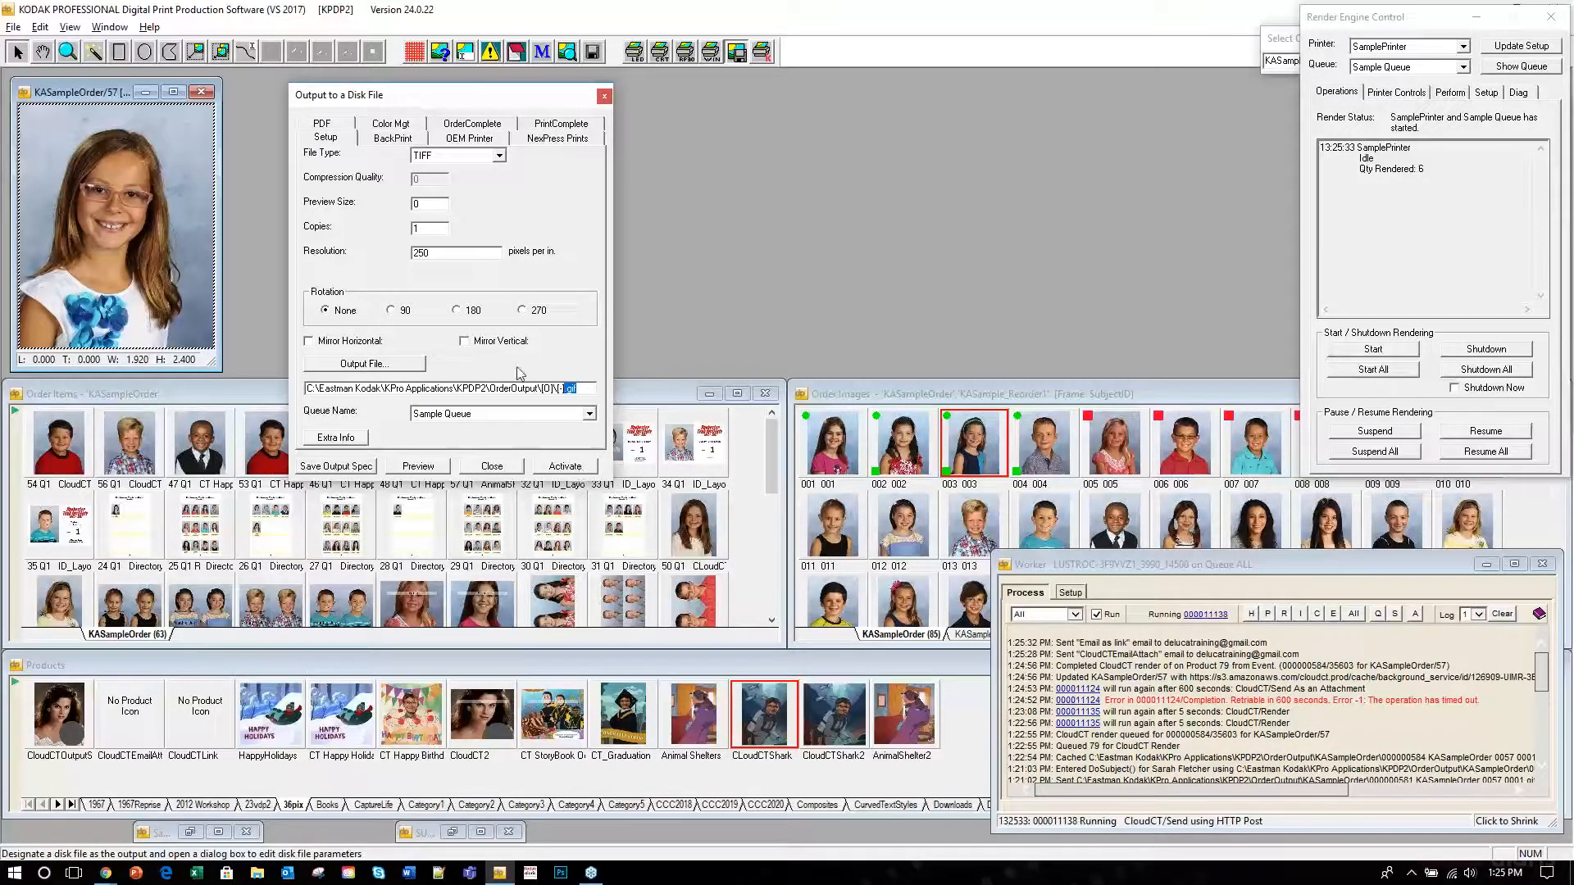
click(586, 390)
click(605, 95)
click(201, 92)
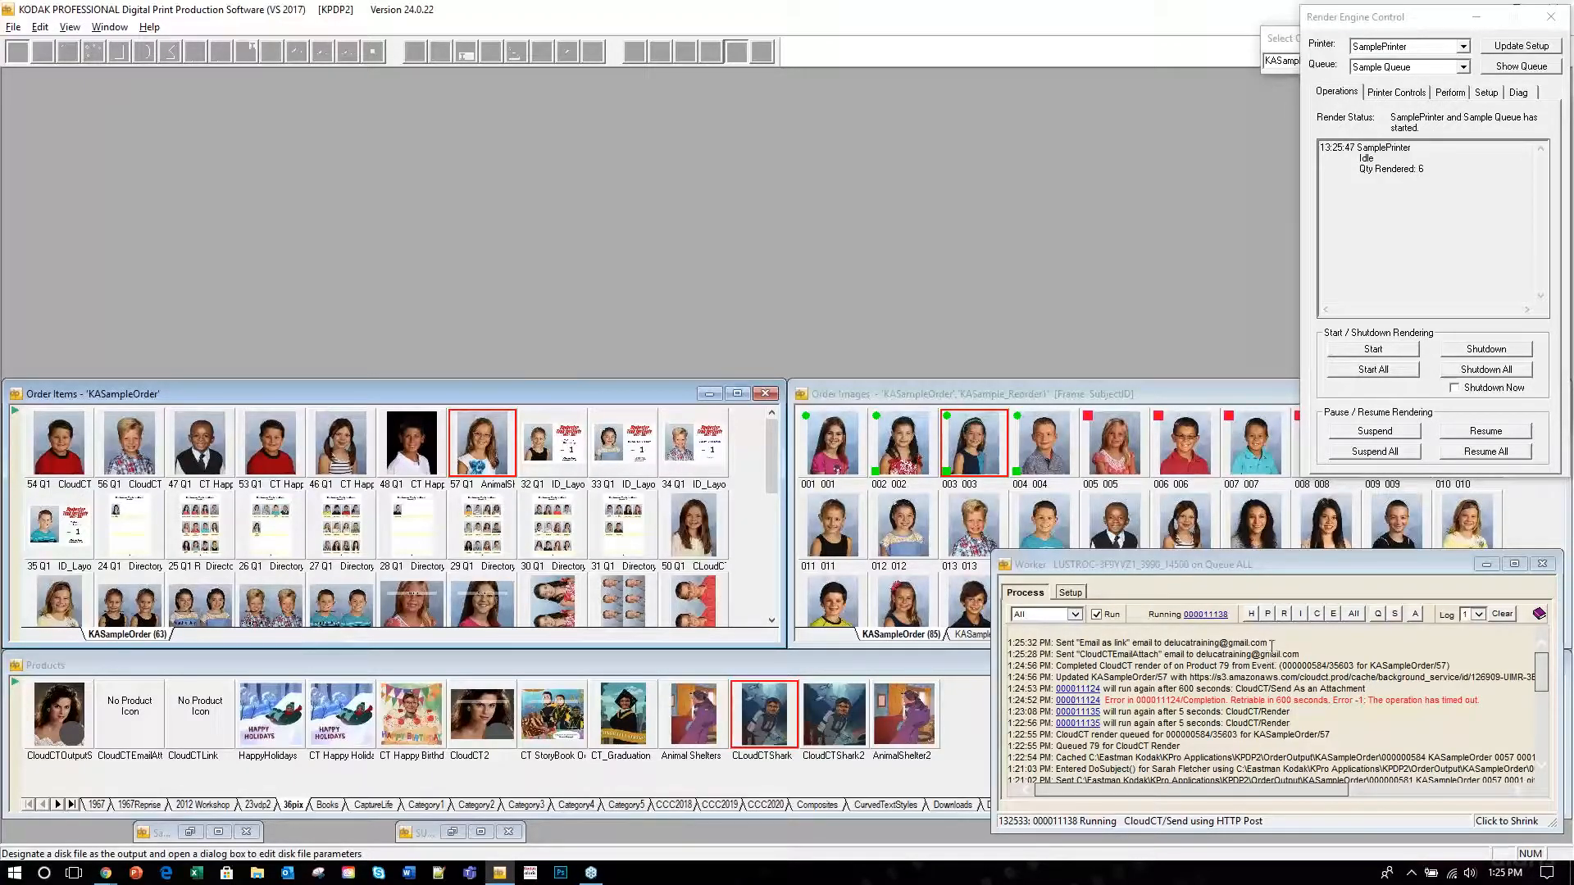
Minimize the render engine panel and open 36Pix CloudCT from Categories > Export.
click(1474, 17)
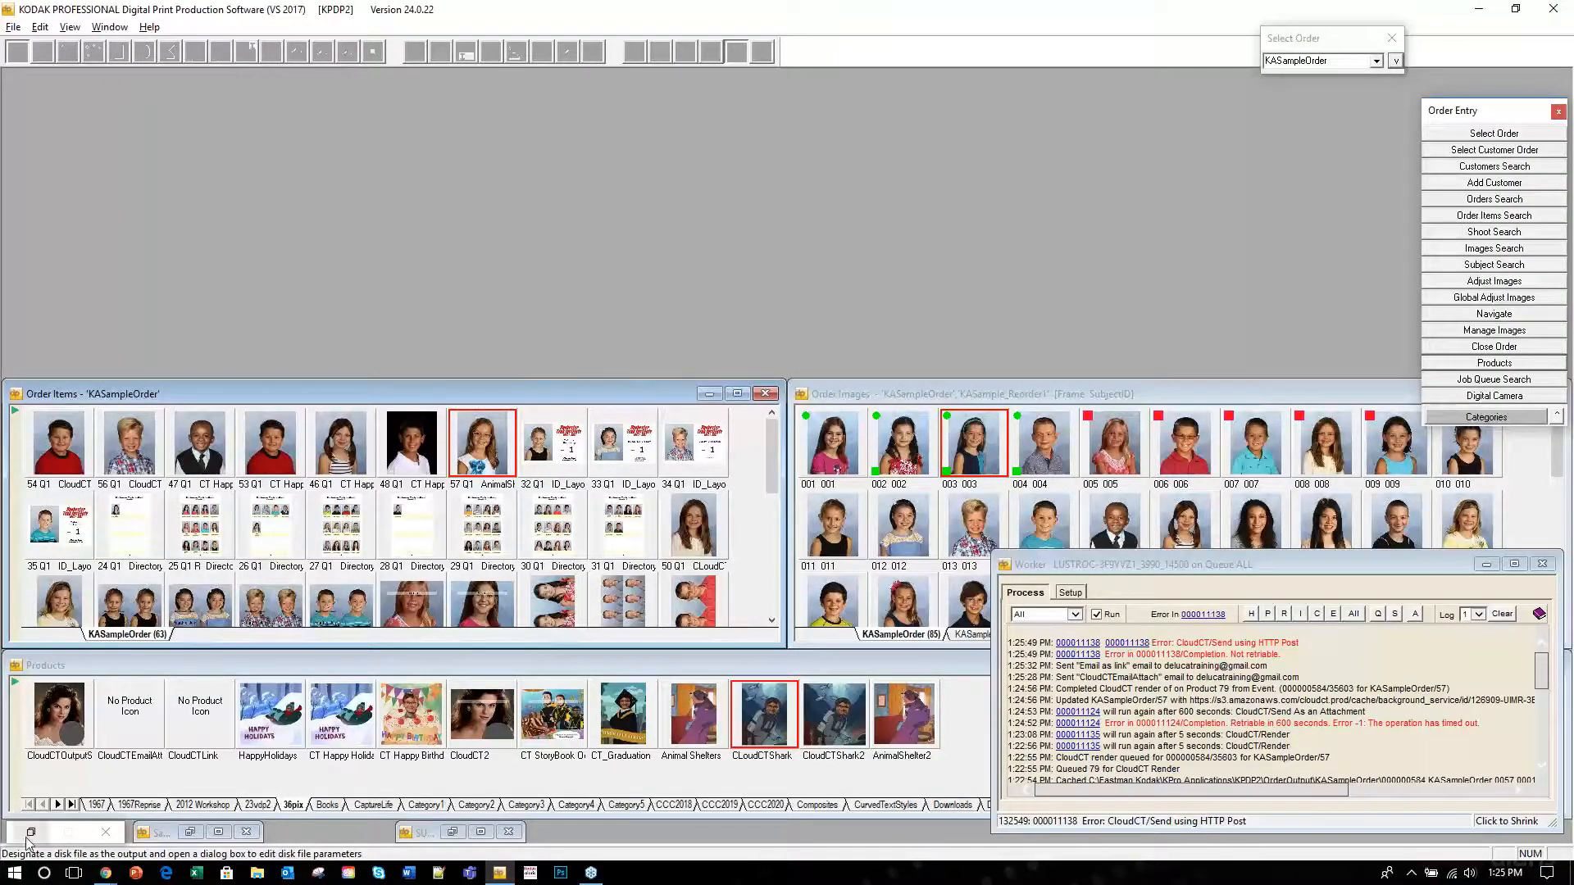
click(29, 834)
click(1479, 18)
click(1483, 418)
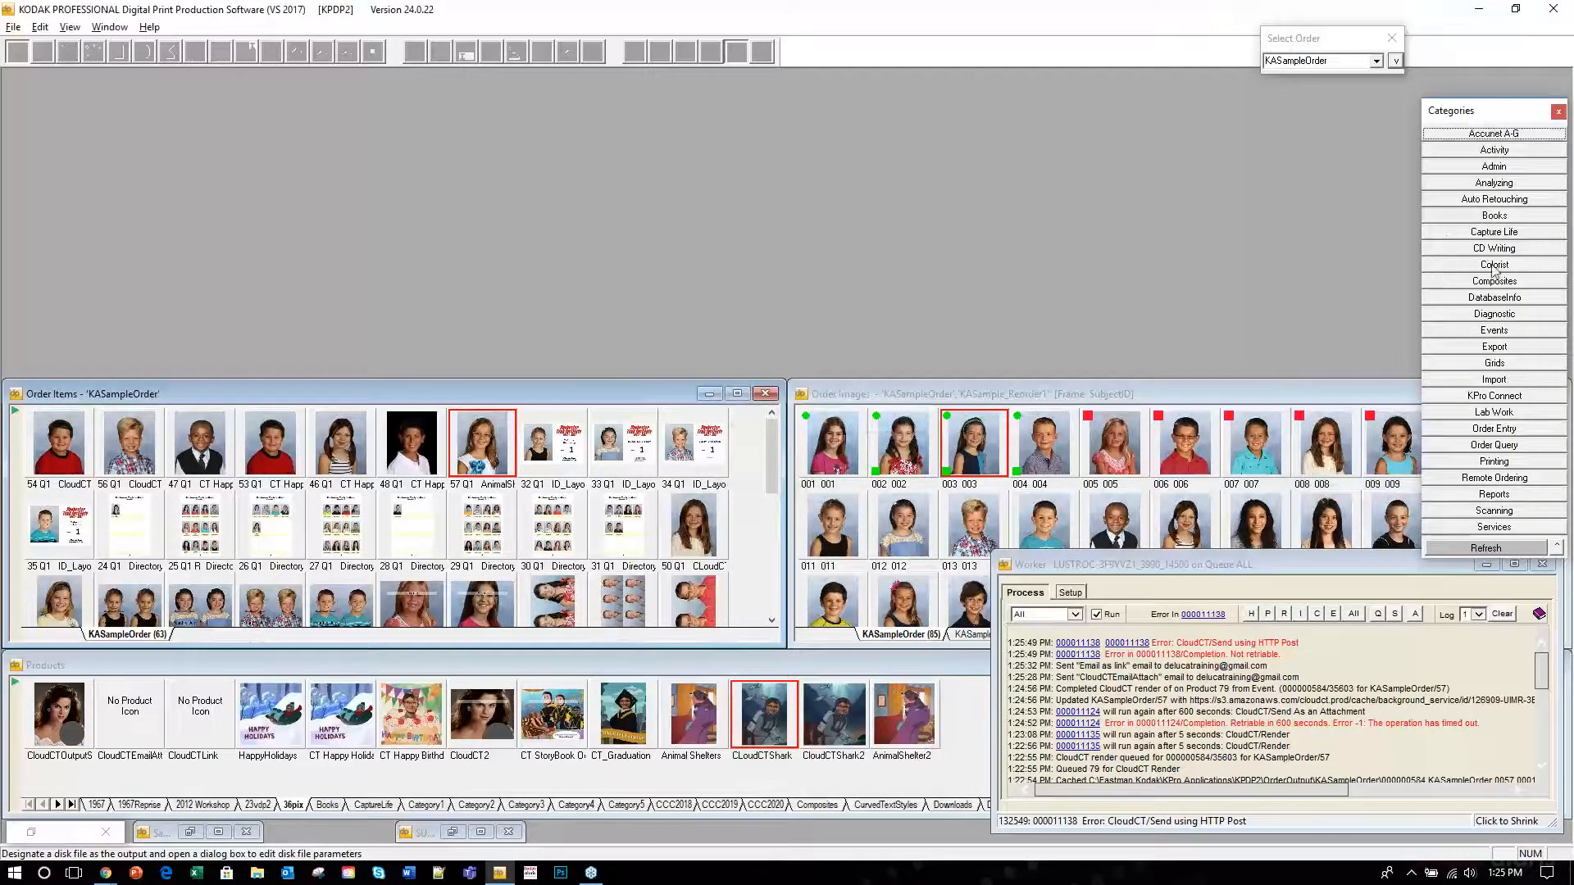
click(1509, 345)
click(1509, 183)
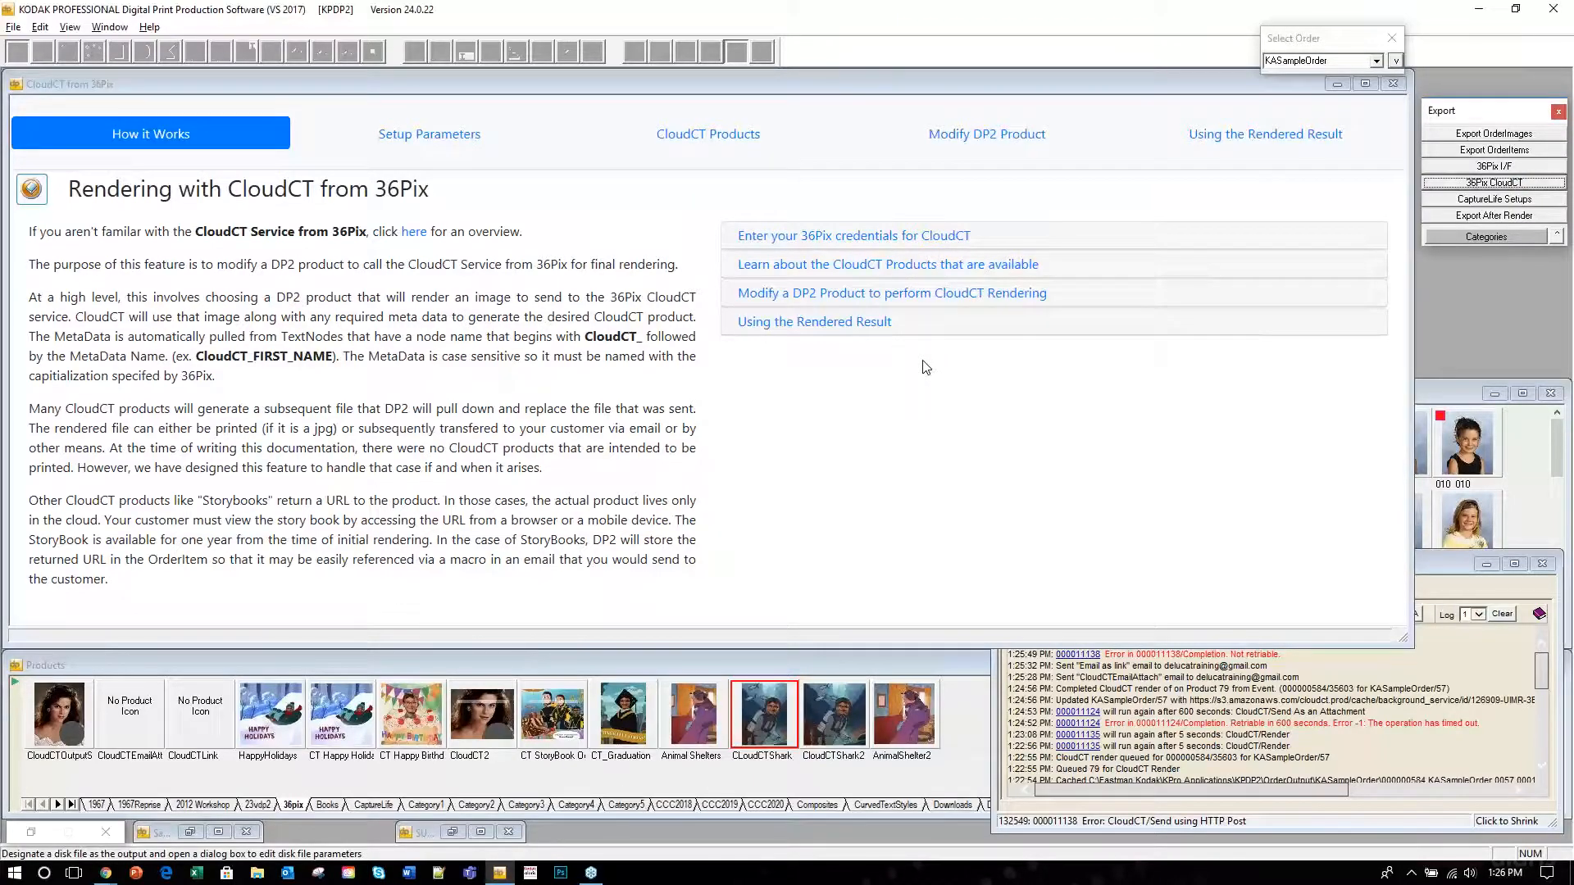
Go through Setup Parameters and CloudCT Products to Modify DP2 Product, then pick CT StoryBook.
click(404, 136)
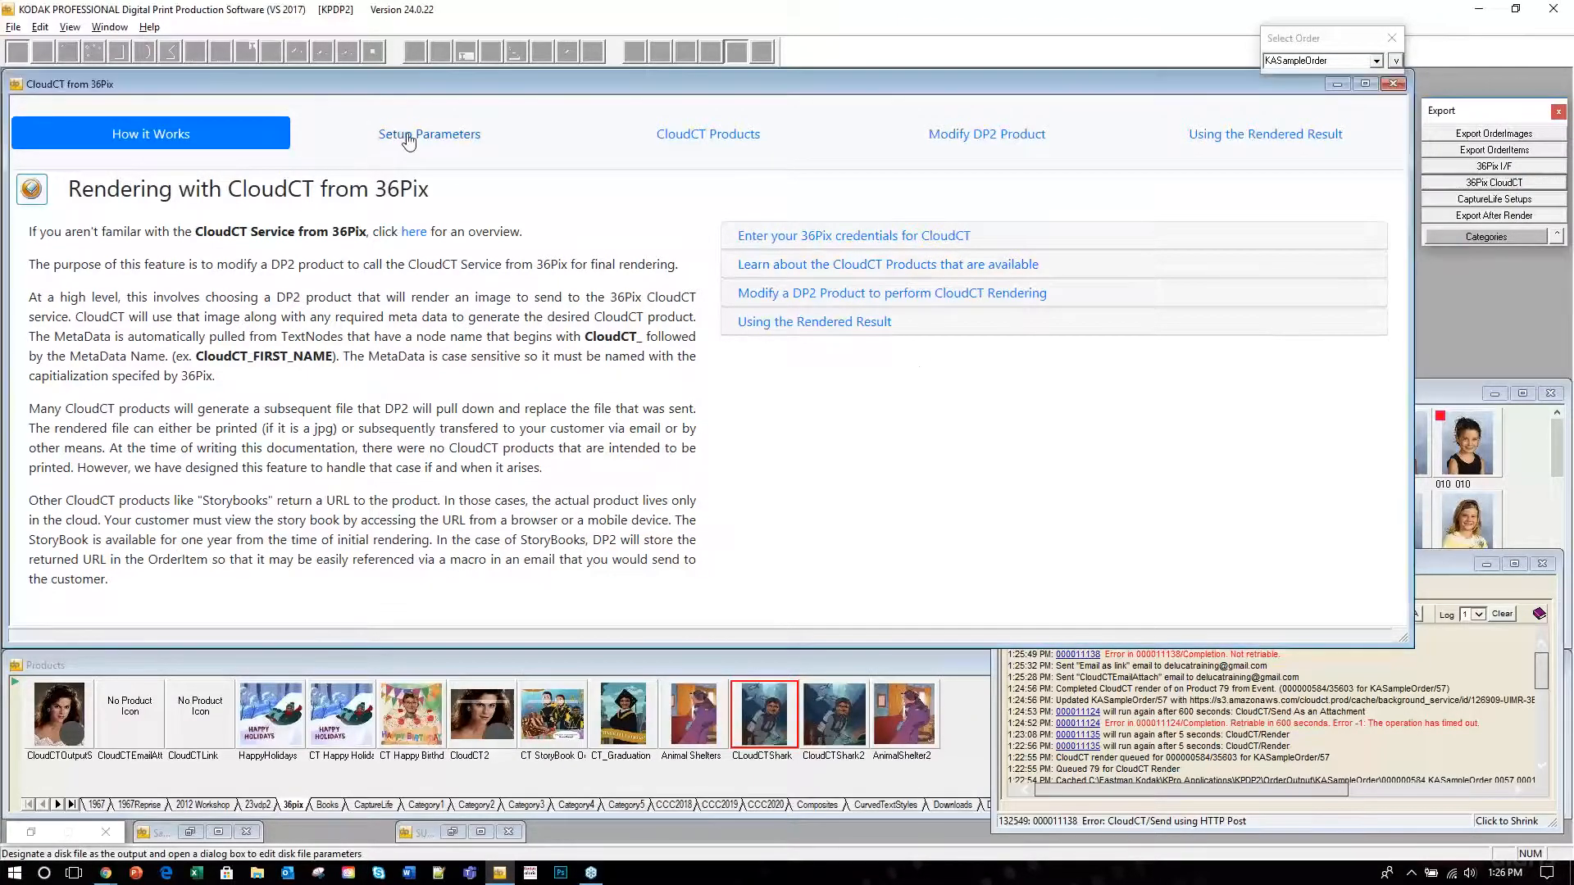
click(713, 141)
click(1006, 139)
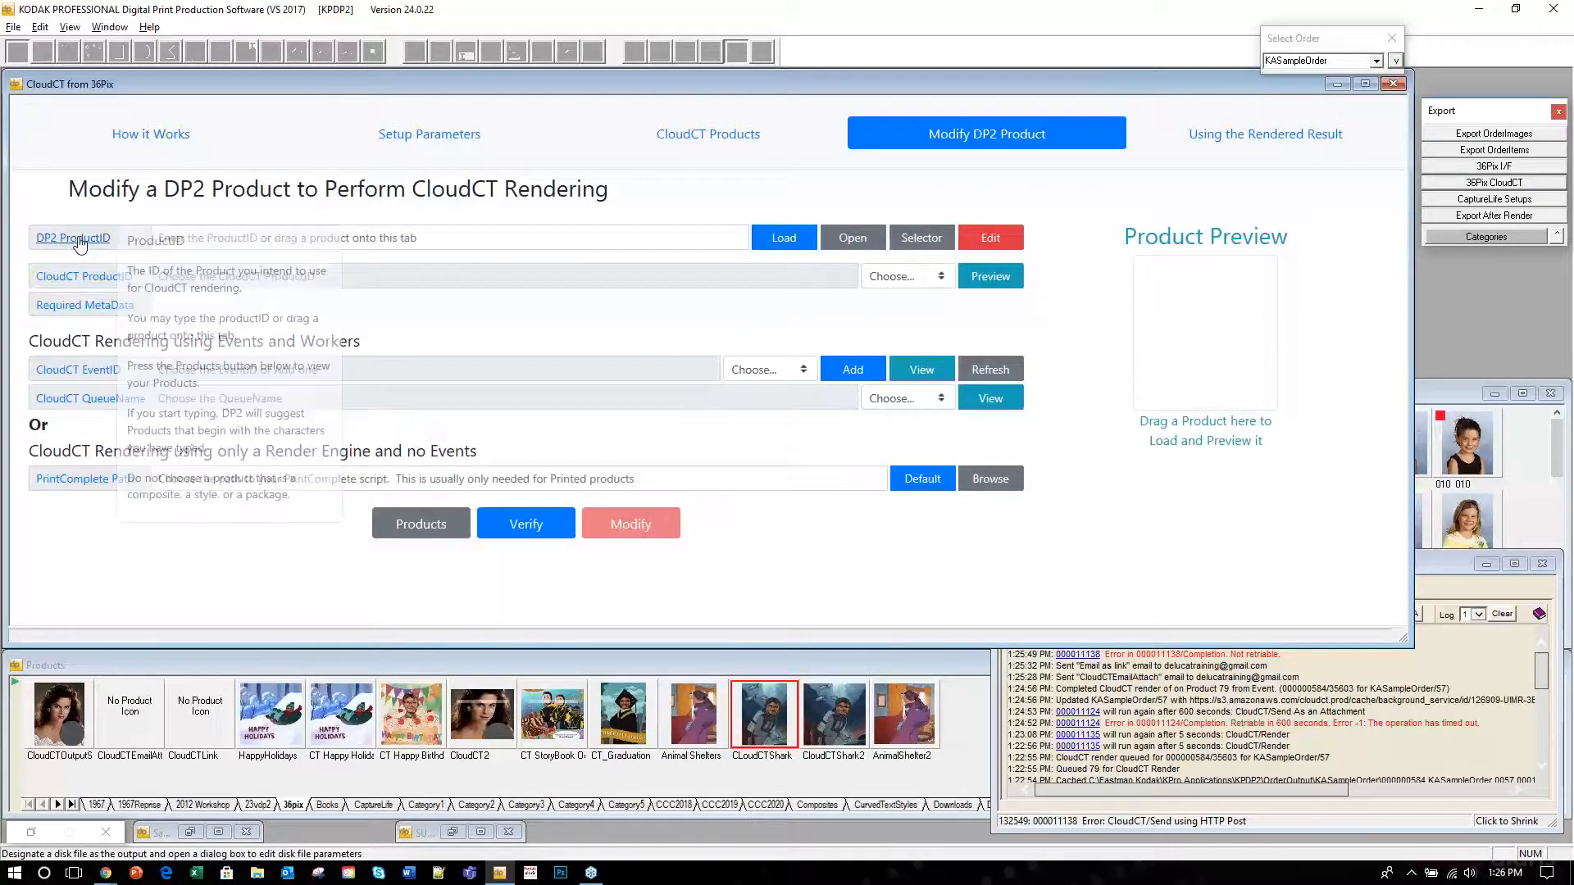
mouse_move(77, 242)
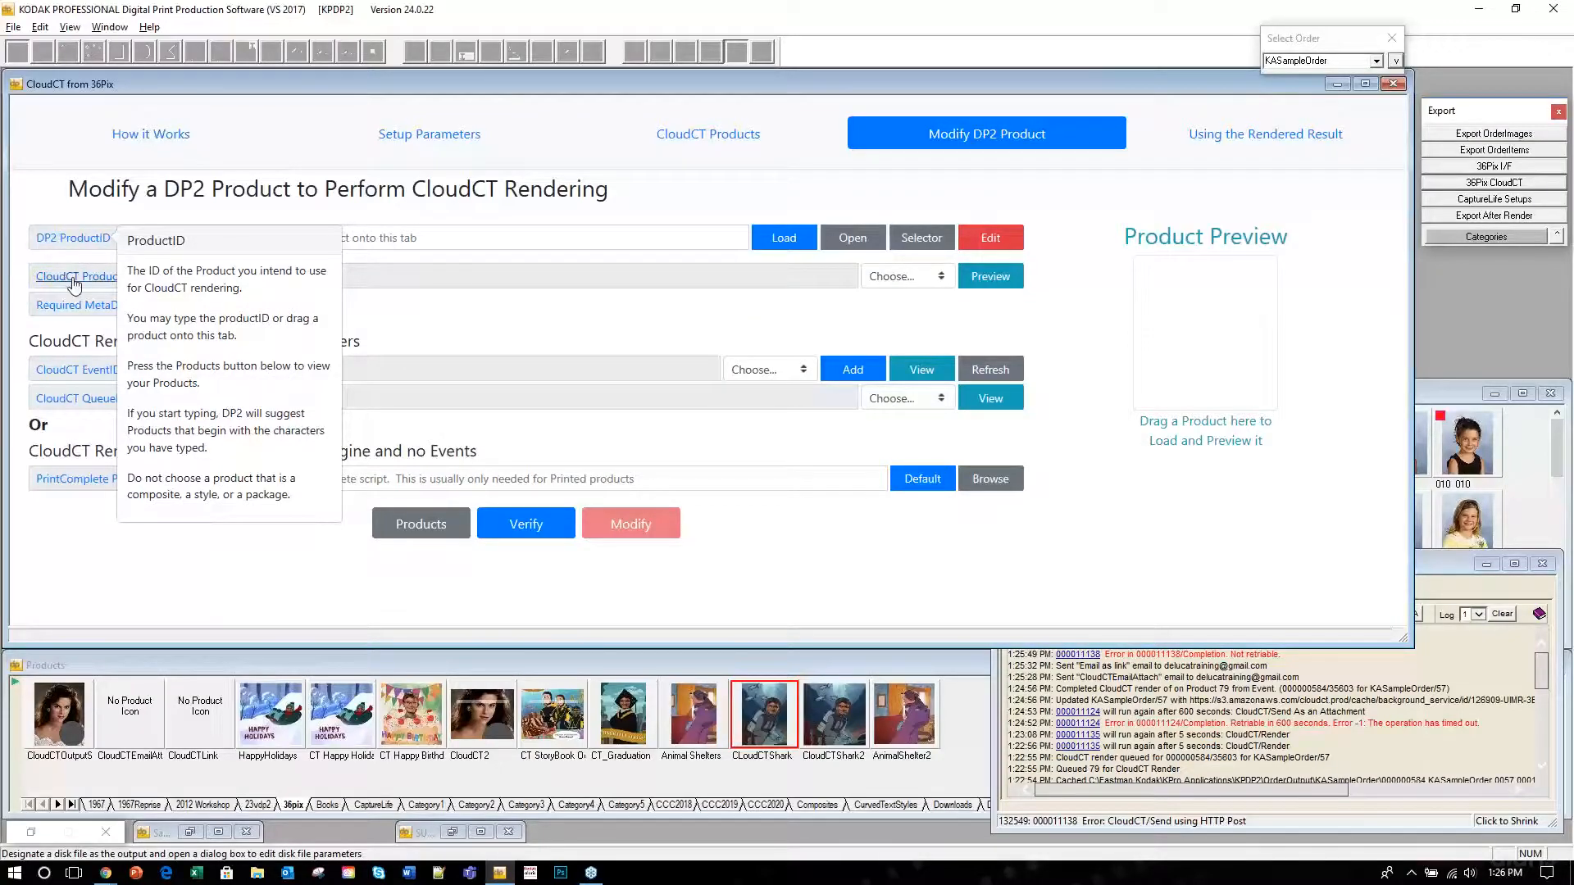
mouse_move(76, 285)
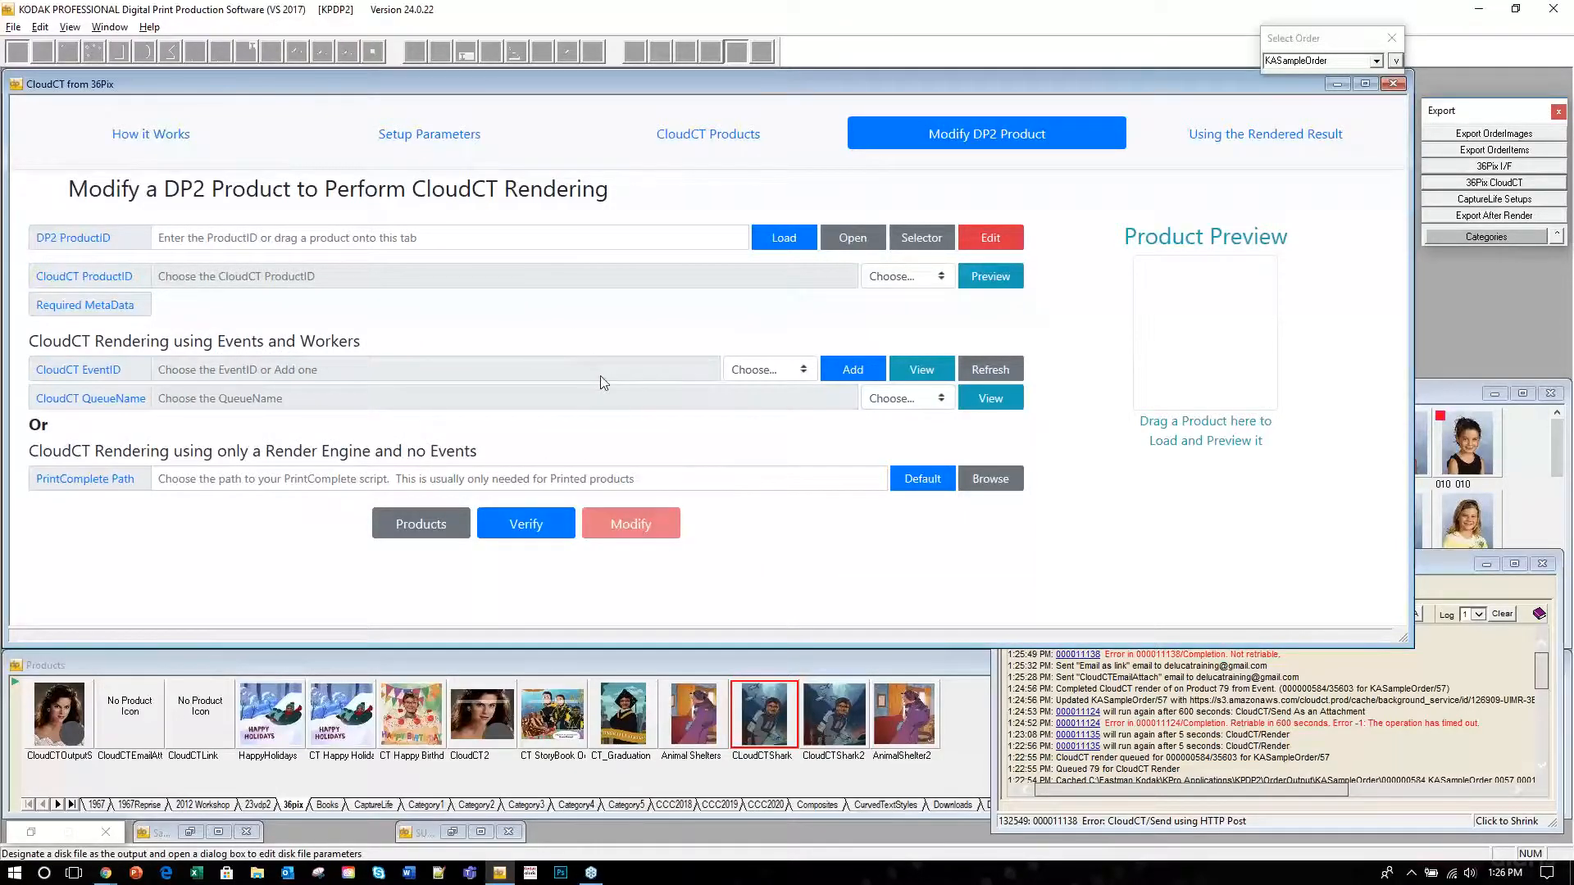
click(548, 721)
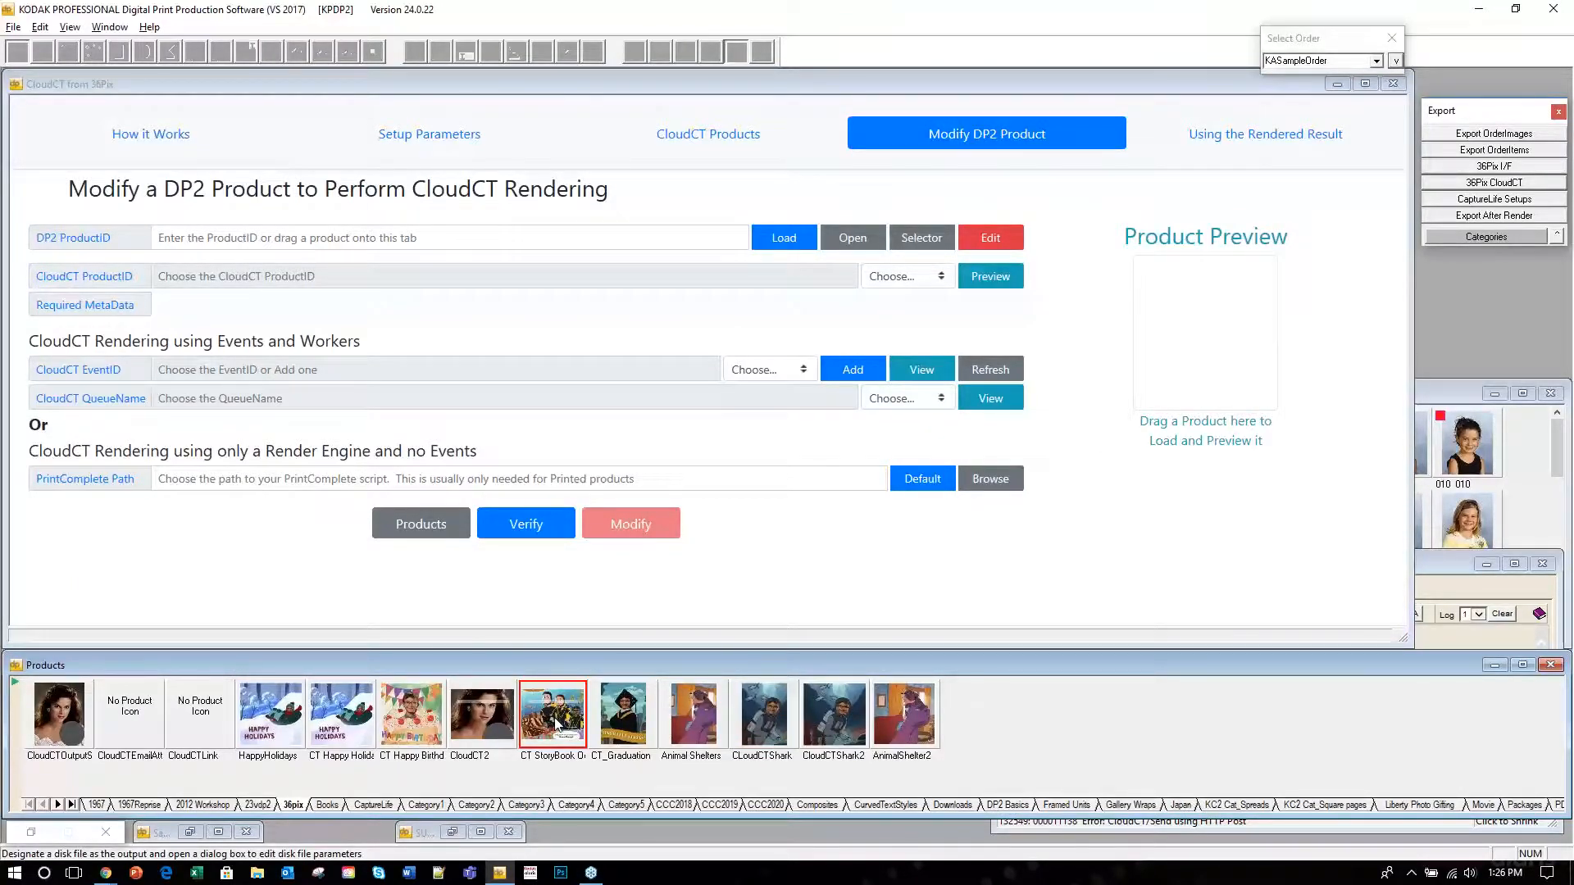
Drag CT StoryBook Ocean into the Modify DP2 Product form and view the Required MetaData help.
drag(553, 719, 857, 547)
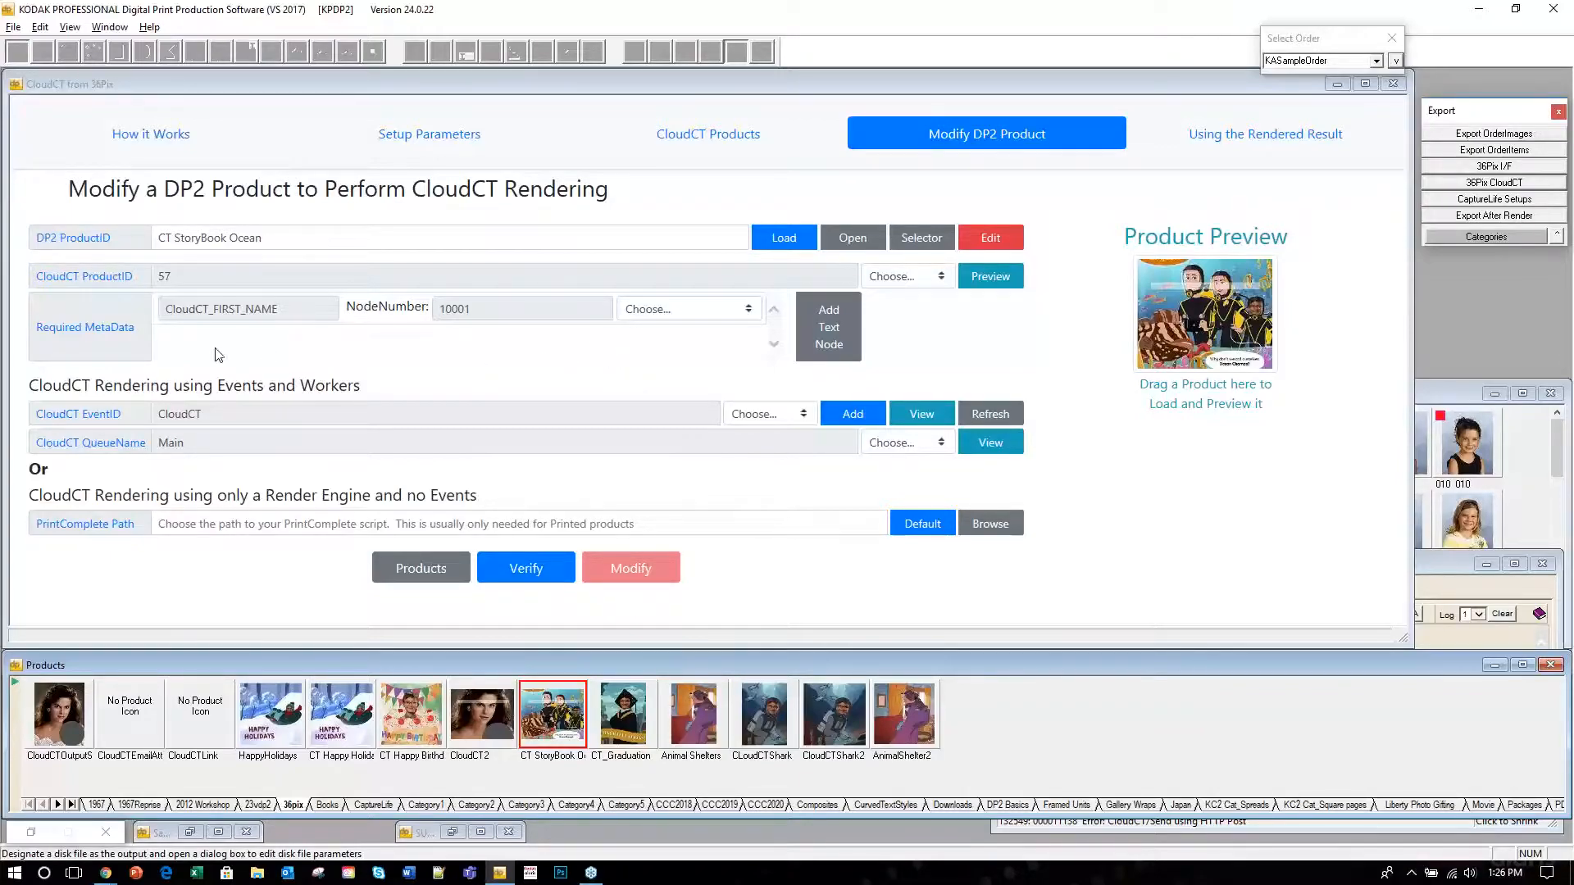
click(89, 336)
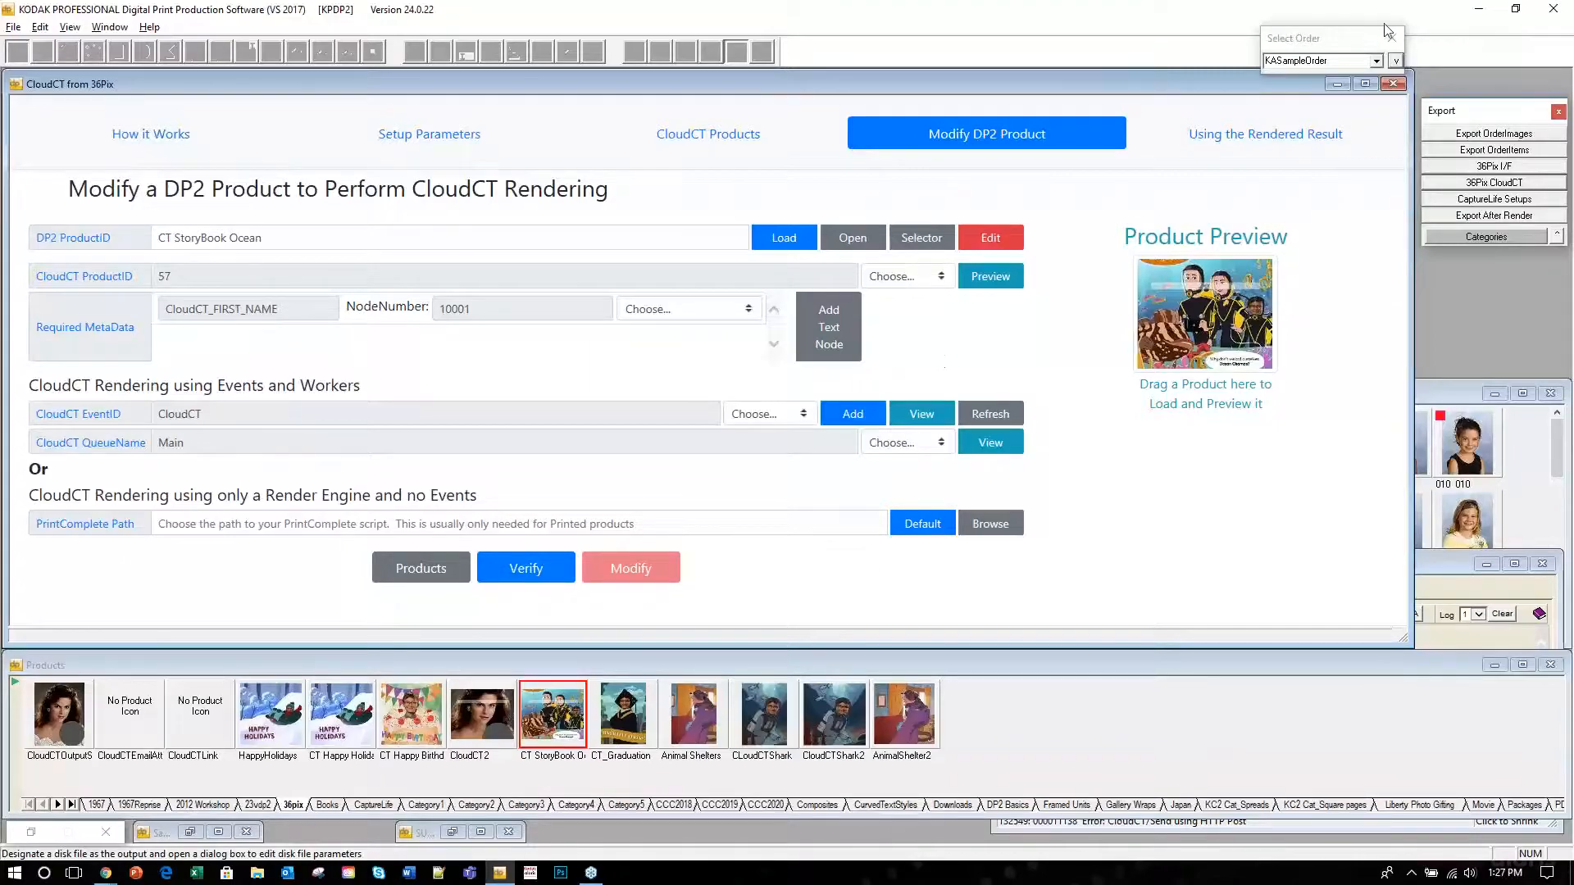
Close the CloudCT from 36Pix window, glance at the Gmail inbox, and return to DP2.
click(1391, 86)
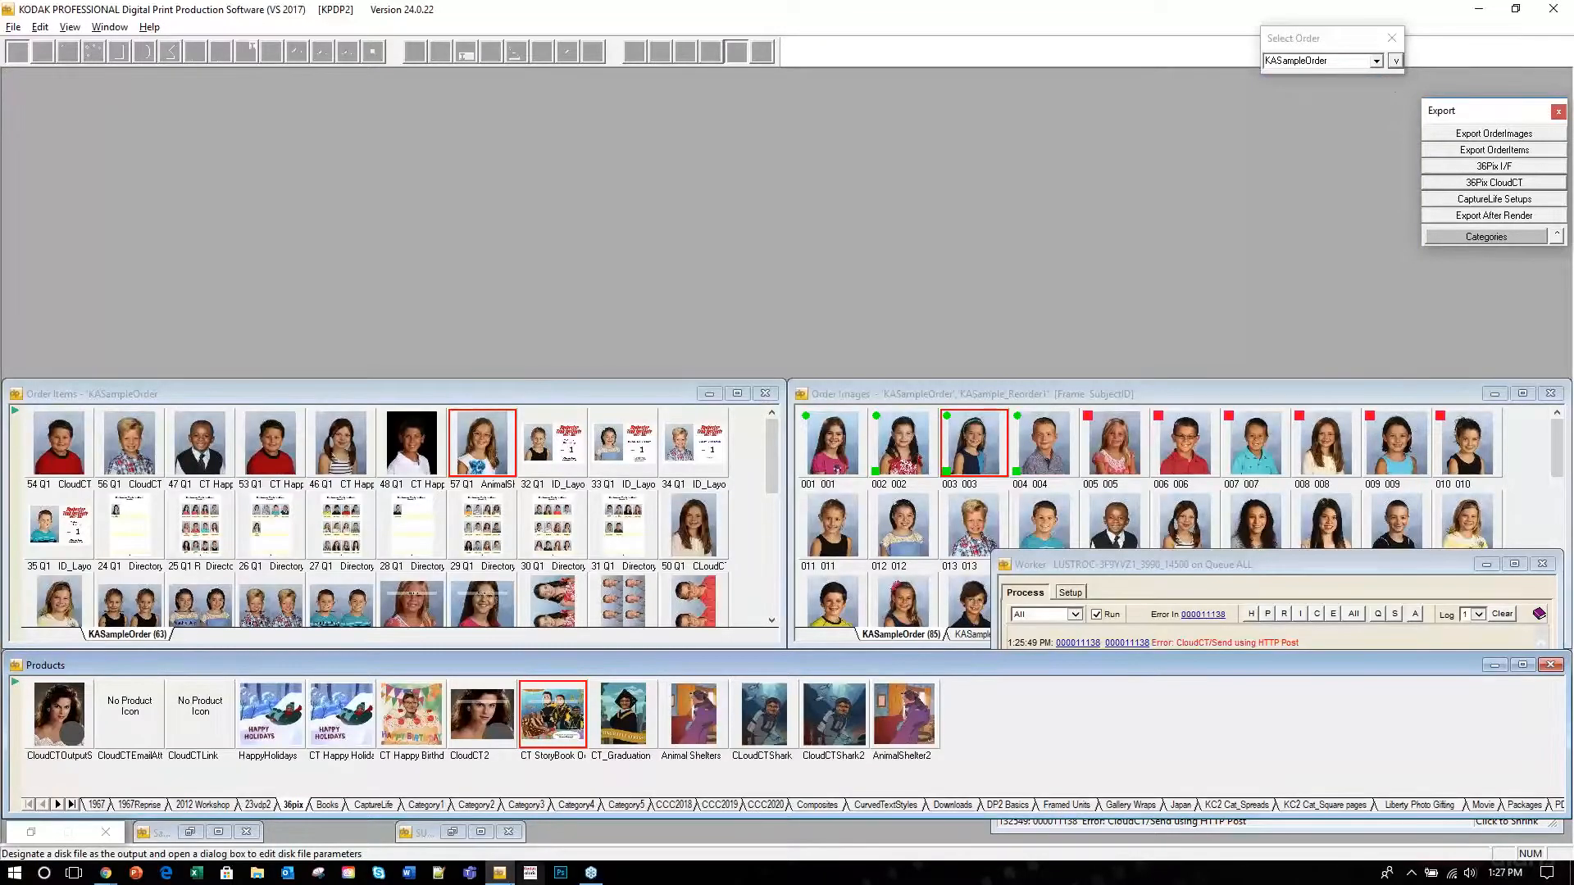
click(105, 879)
click(100, 818)
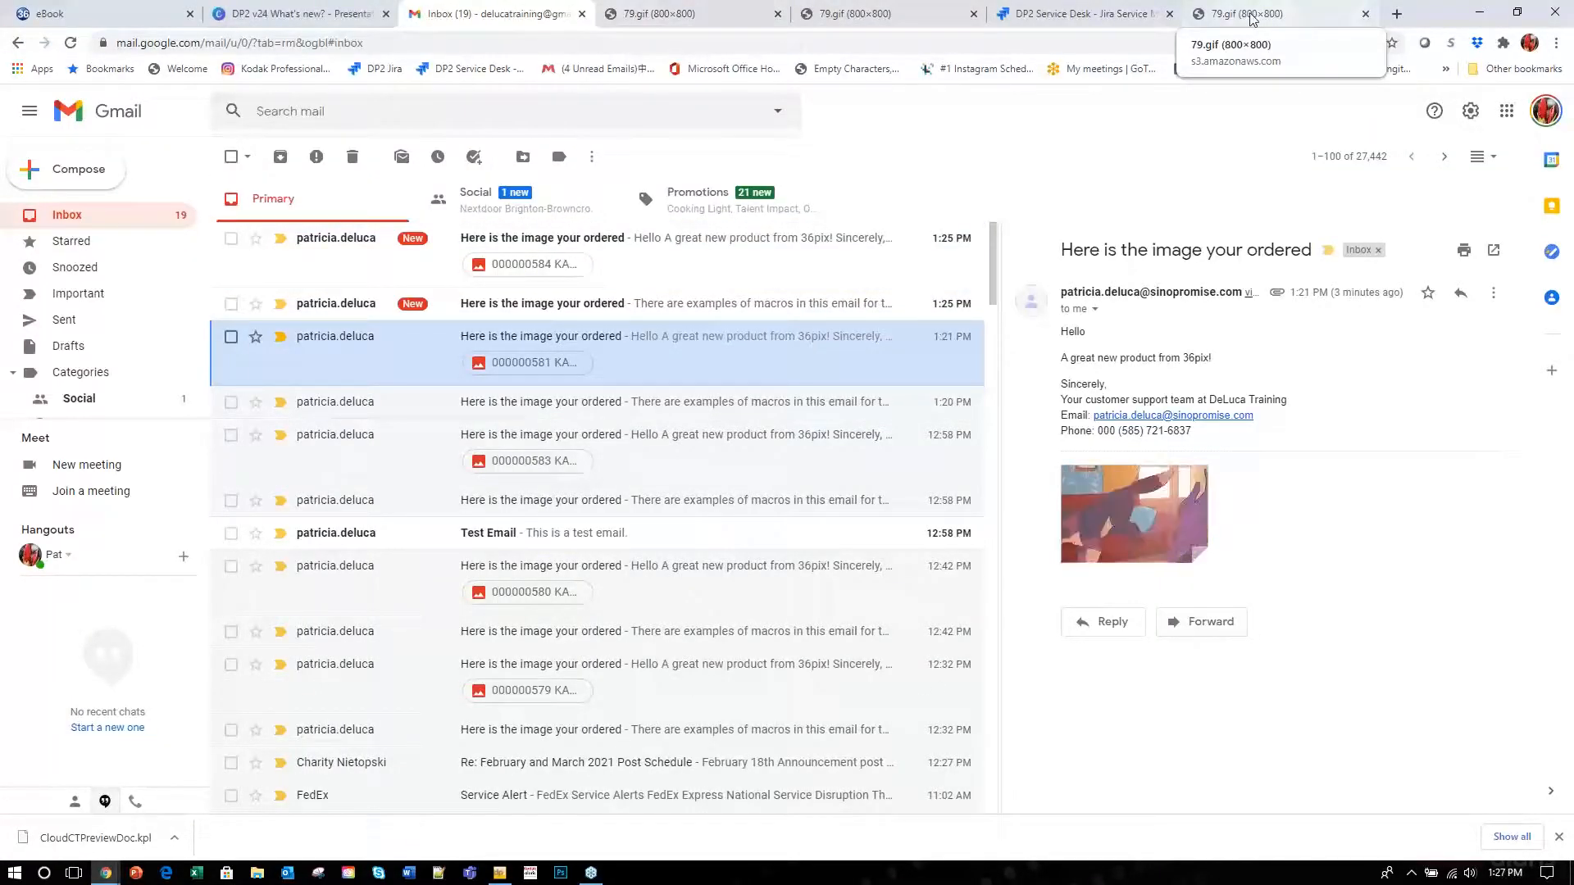
click(1481, 12)
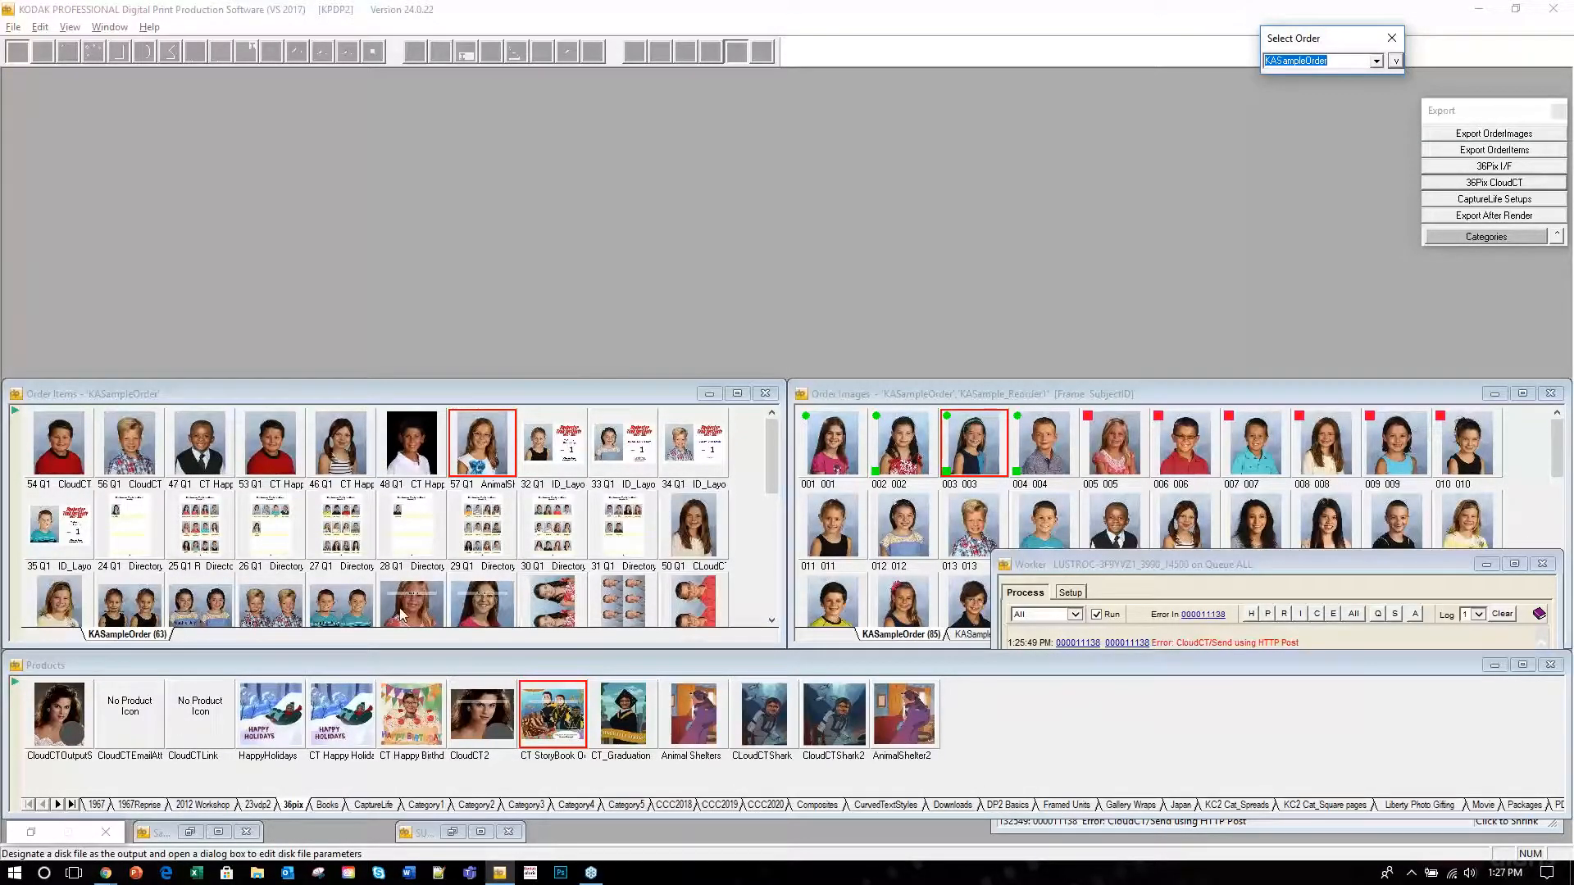
Preview order item 51, submit it with Run Selected, and expand the worker log.
click(419, 594)
double_click(484, 611)
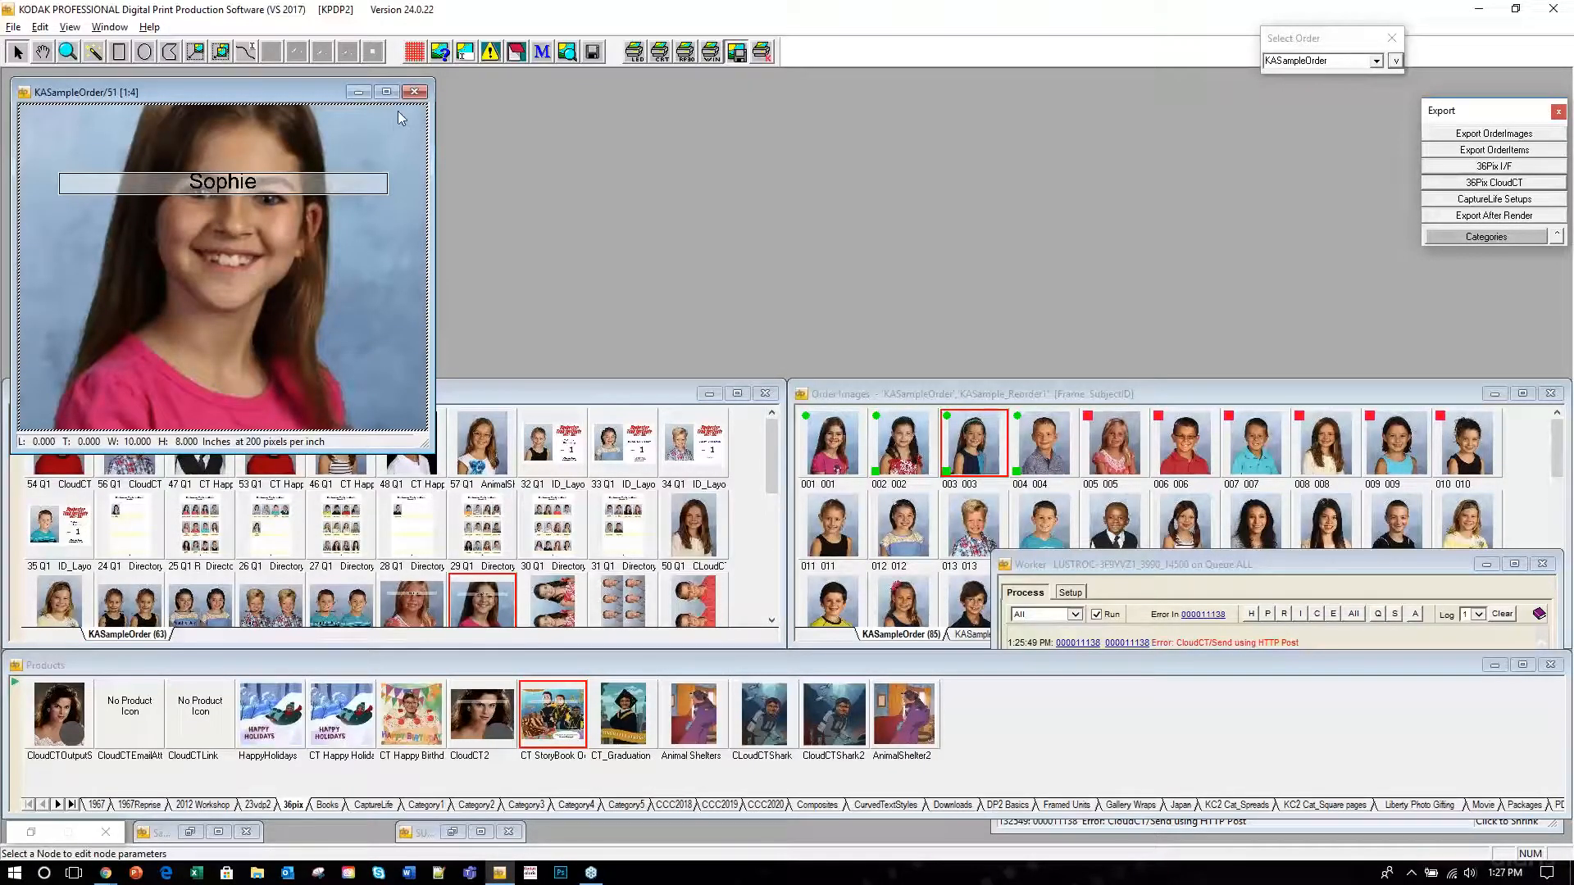
click(414, 92)
right_click(486, 608)
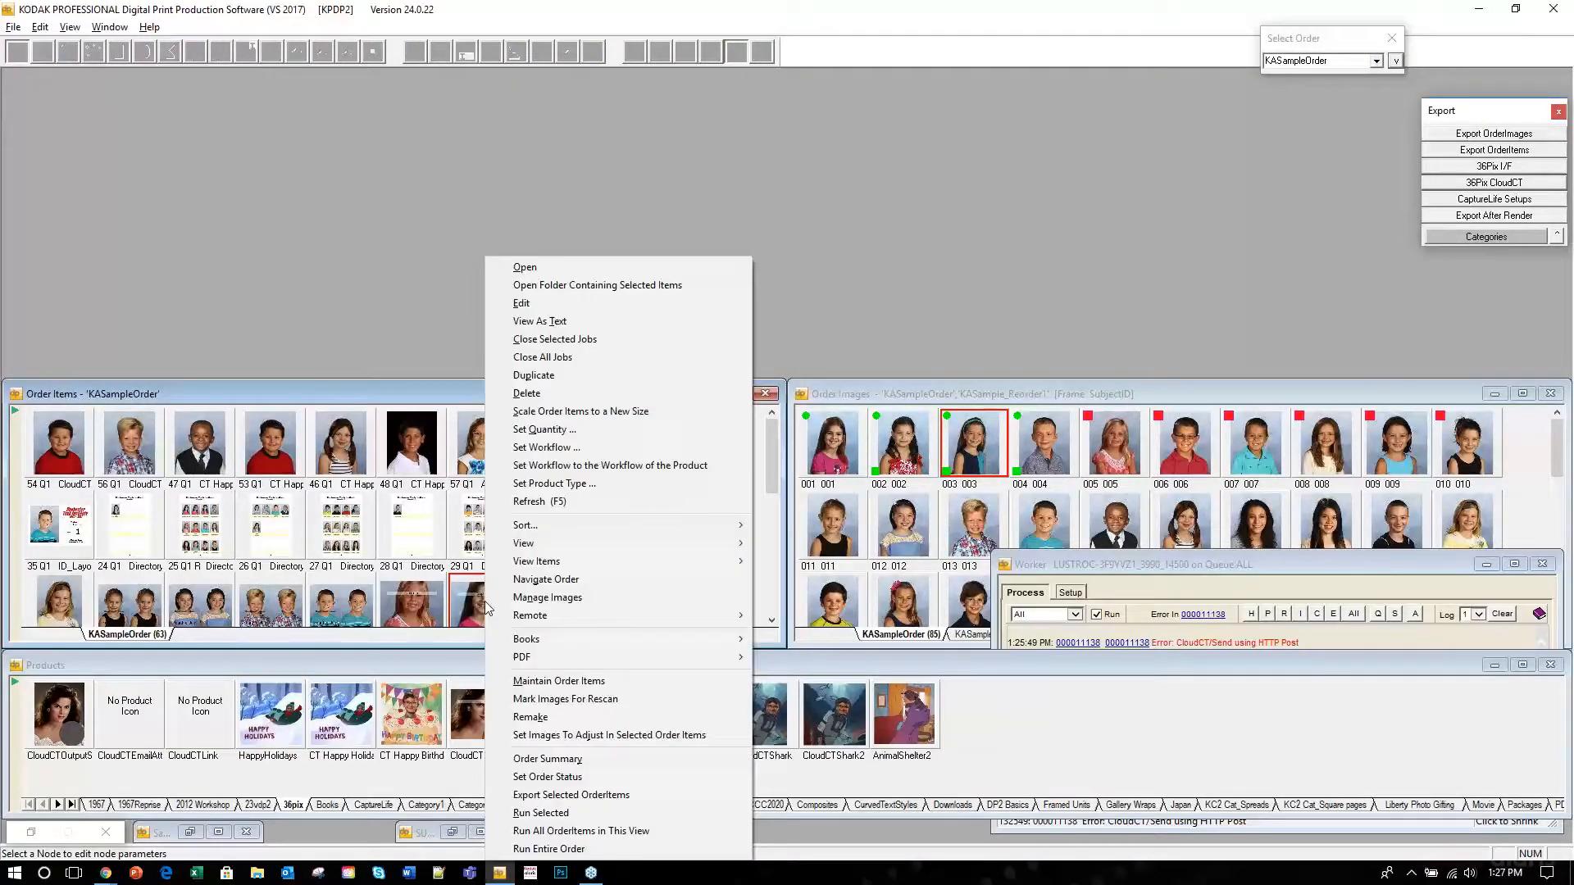
click(585, 814)
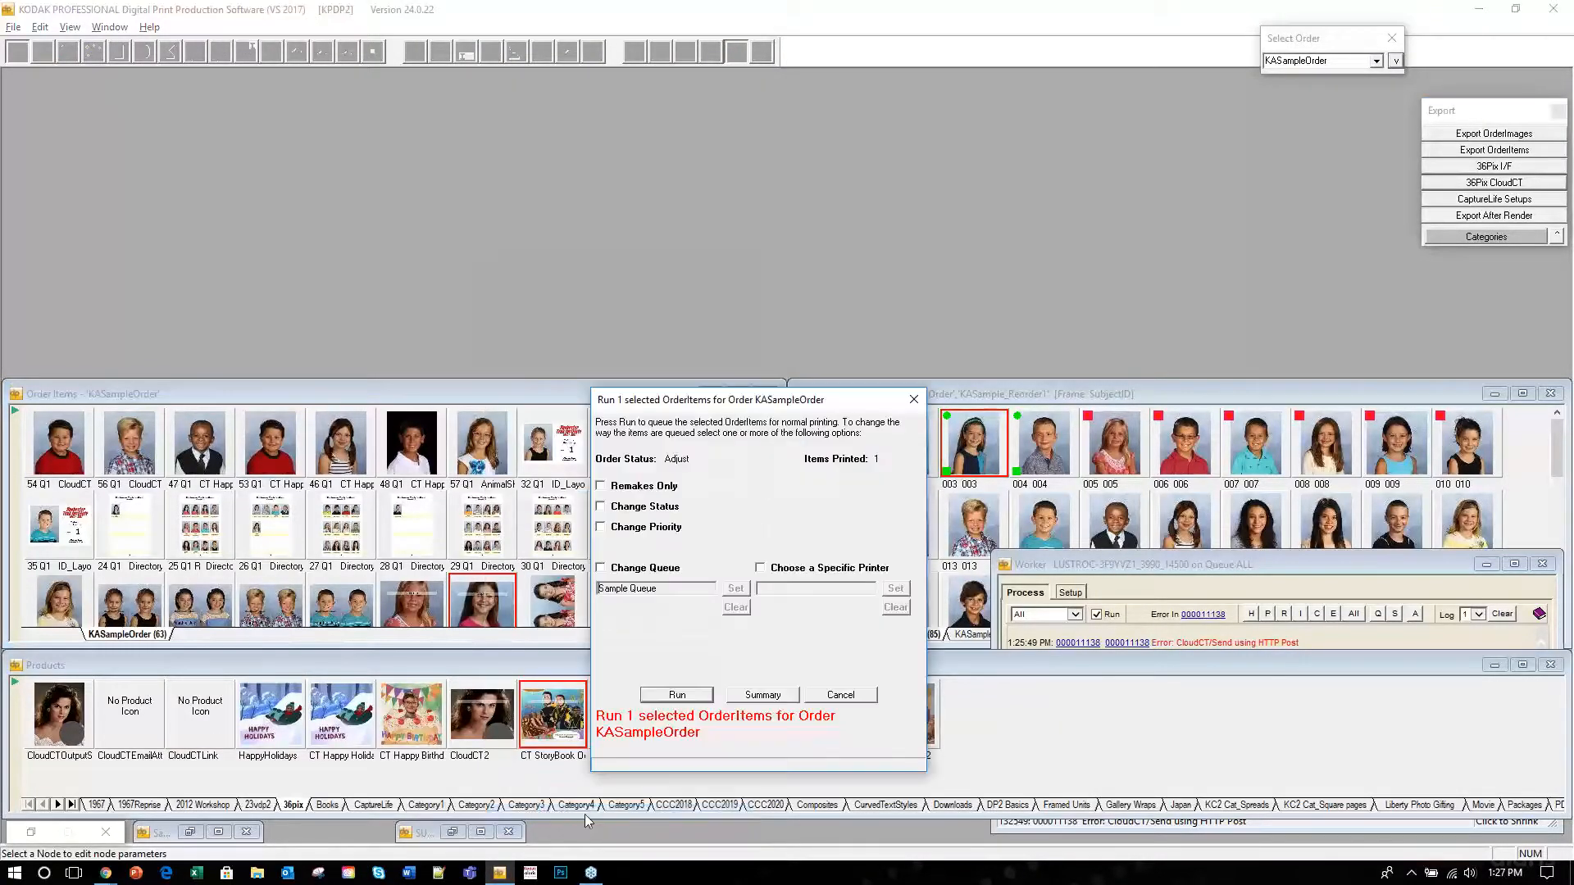
click(685, 694)
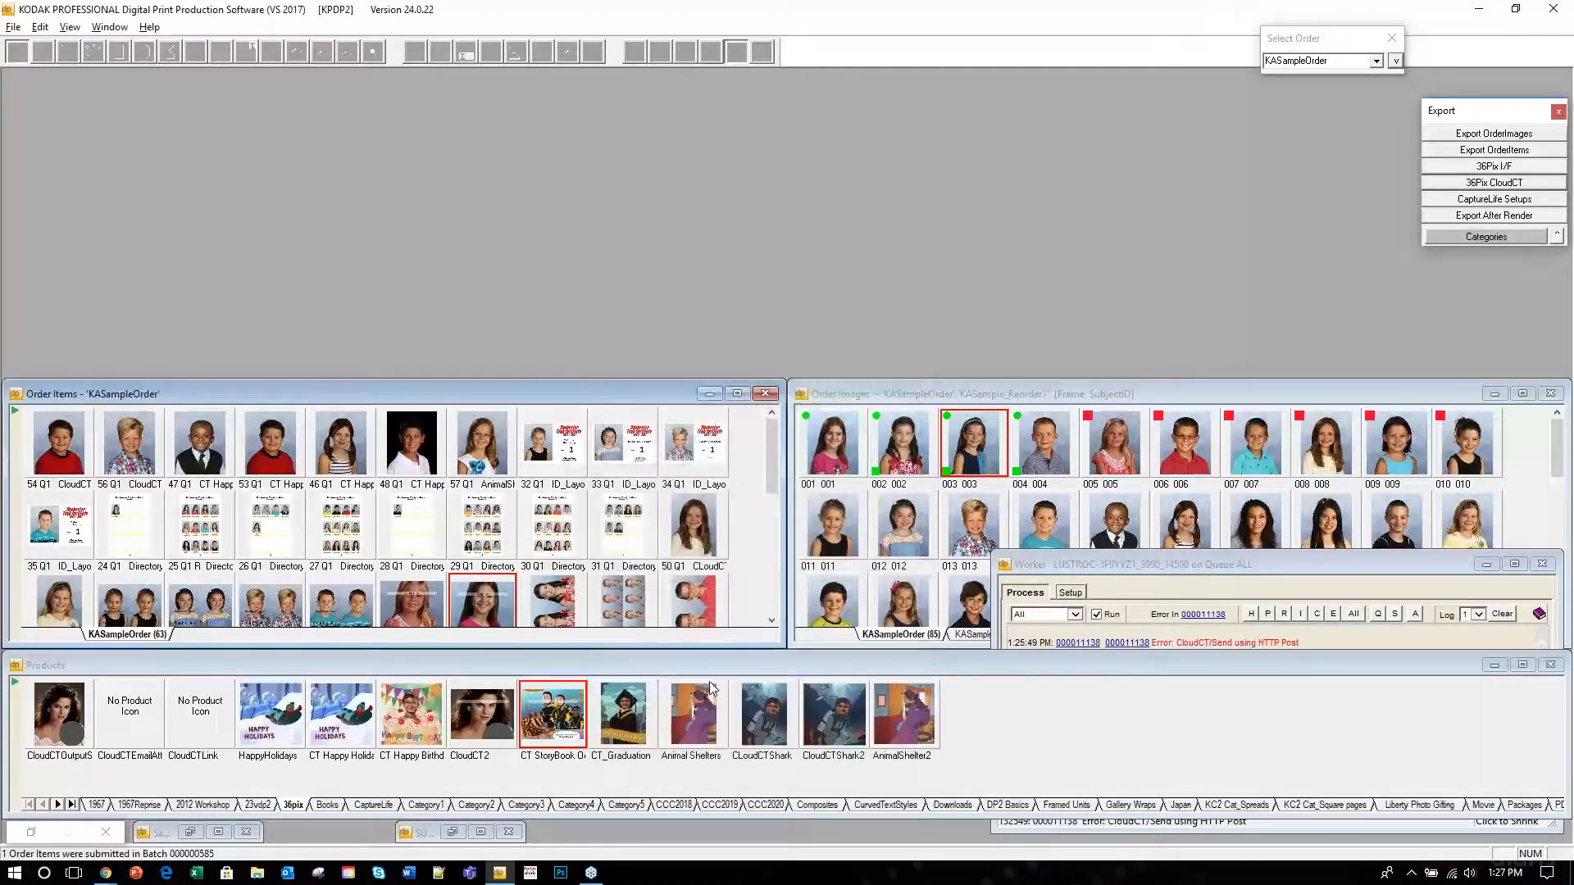
click(1361, 576)
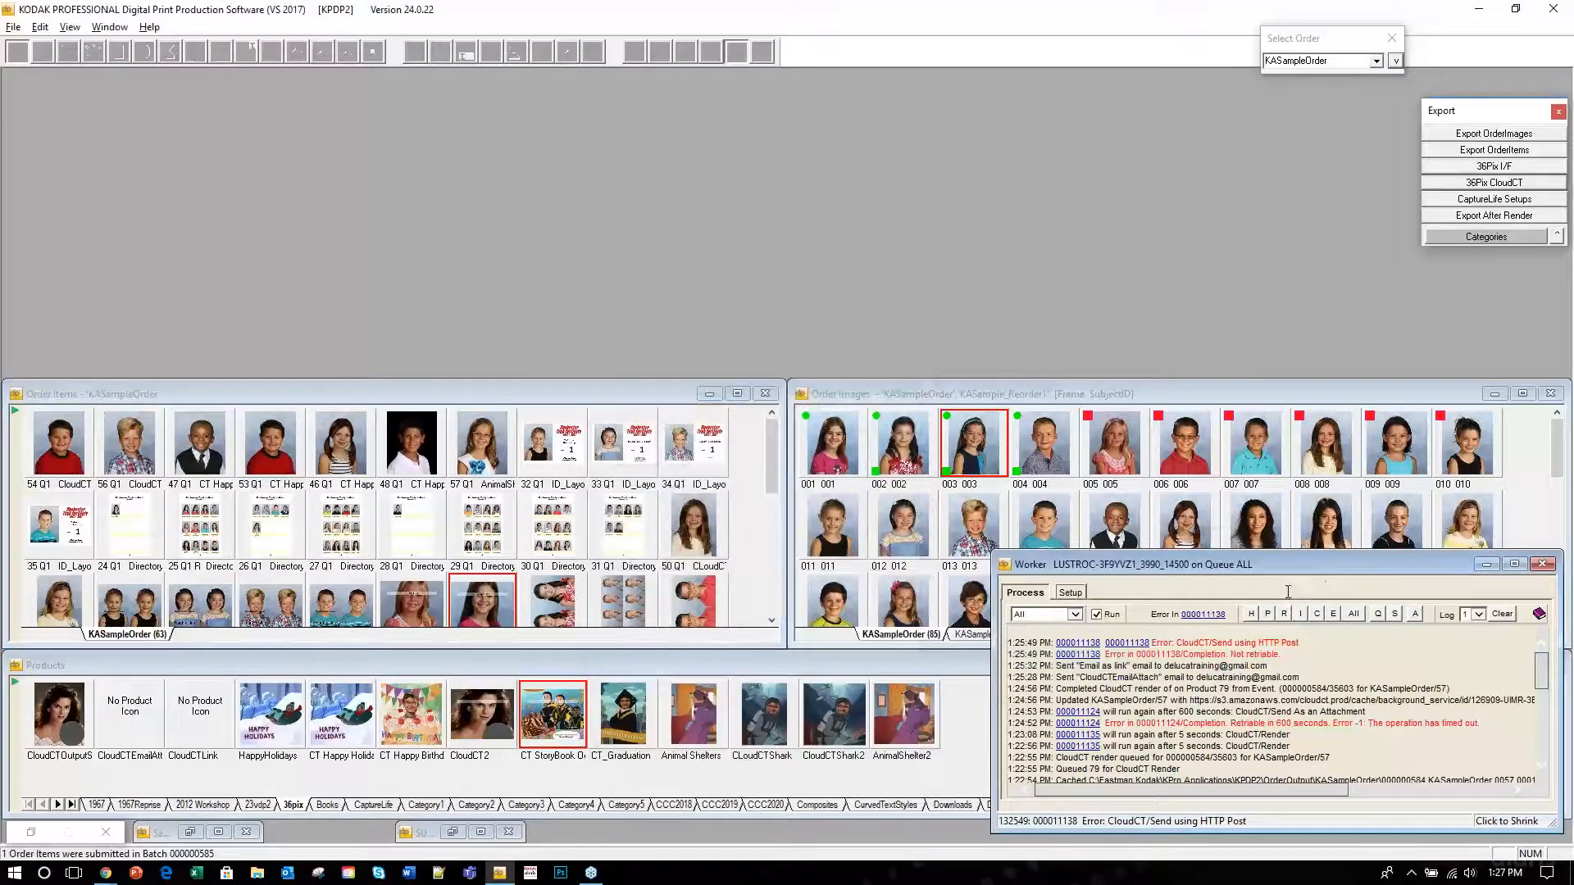
drag(1297, 647, 1041, 645)
click(1305, 742)
click(30, 832)
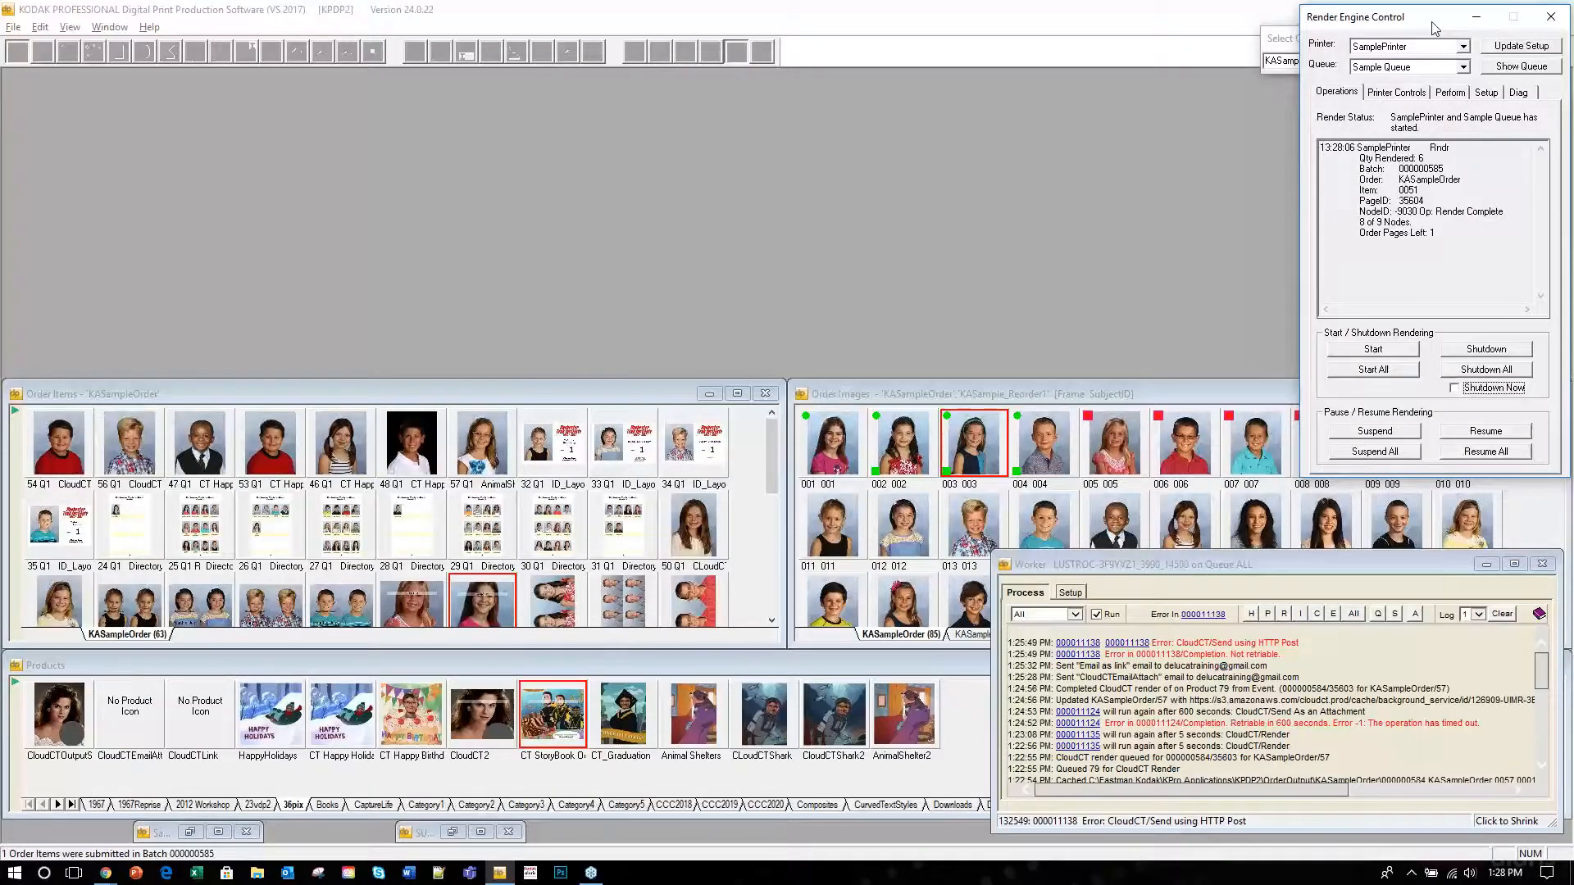
click(1479, 23)
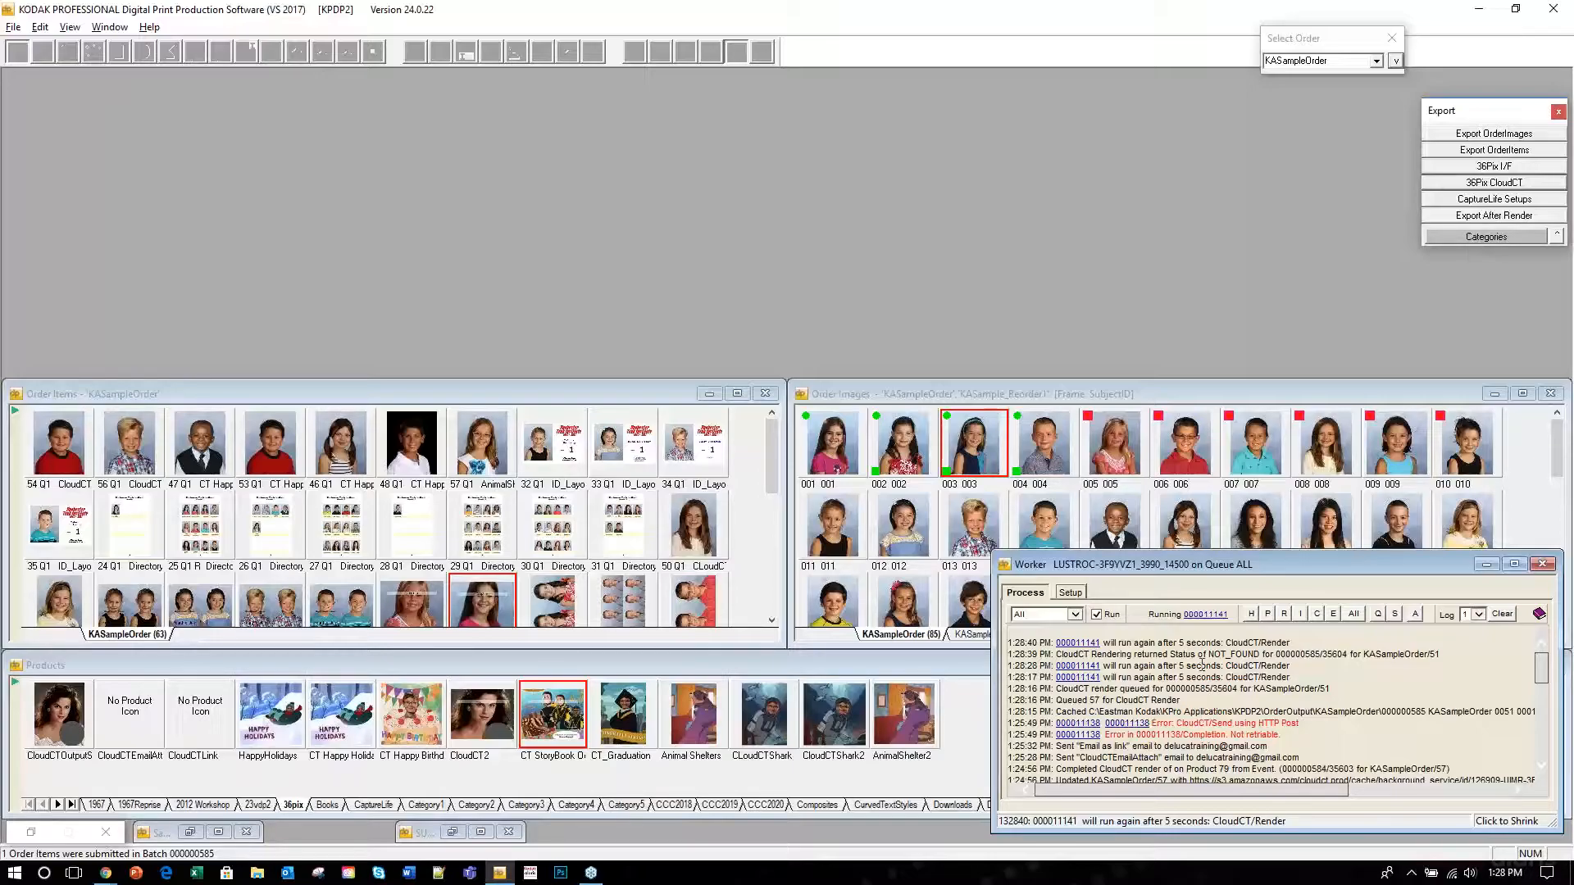
scroll(1202, 665, down, 8)
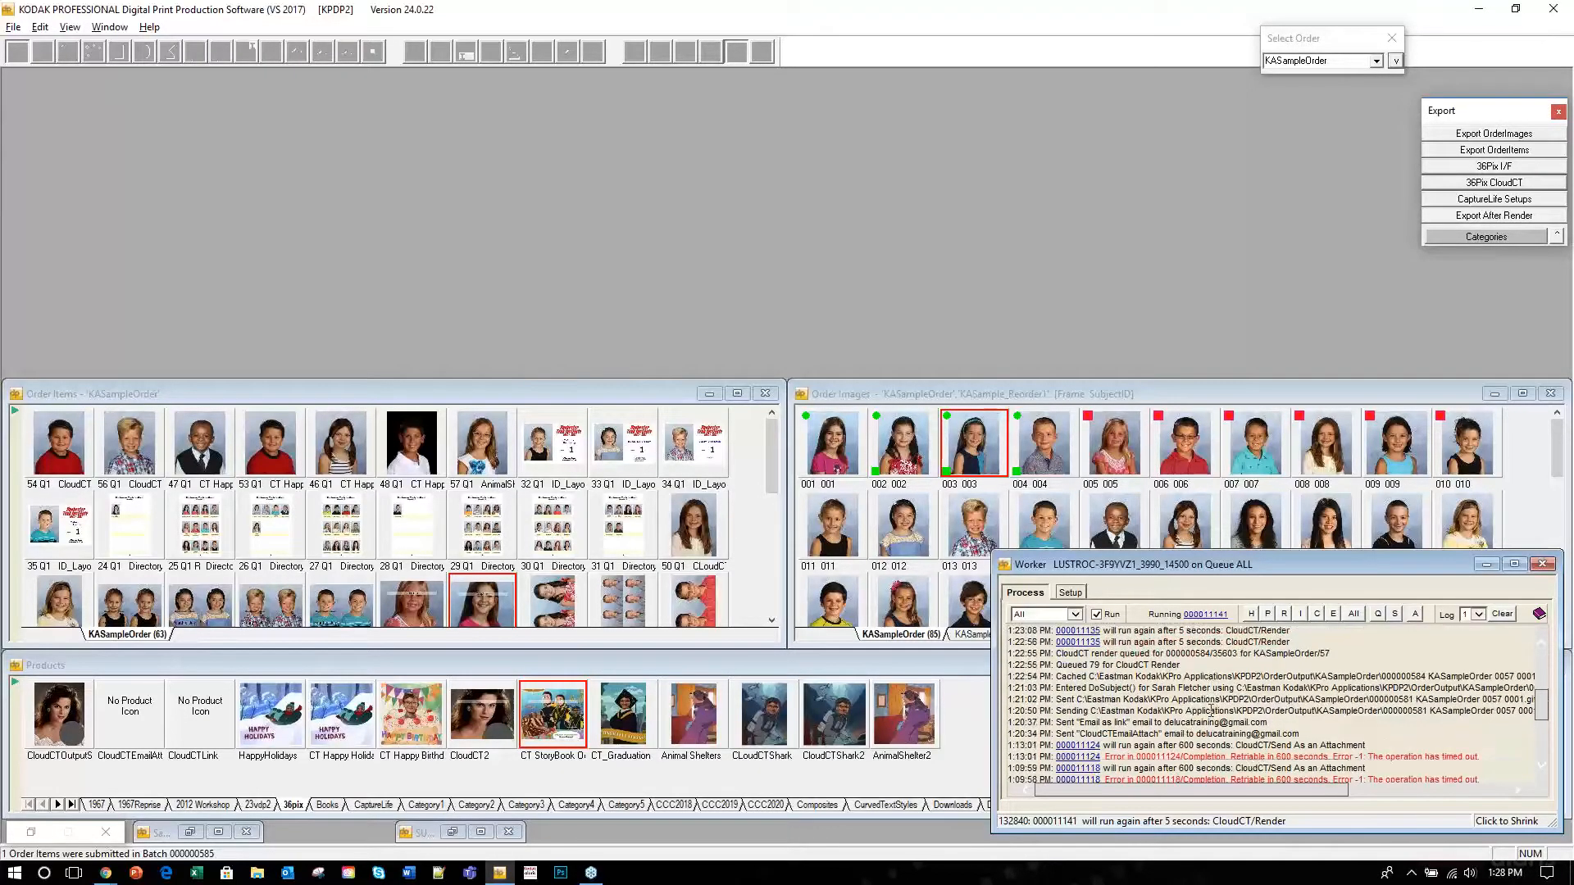
scroll(1210, 710, up, 8)
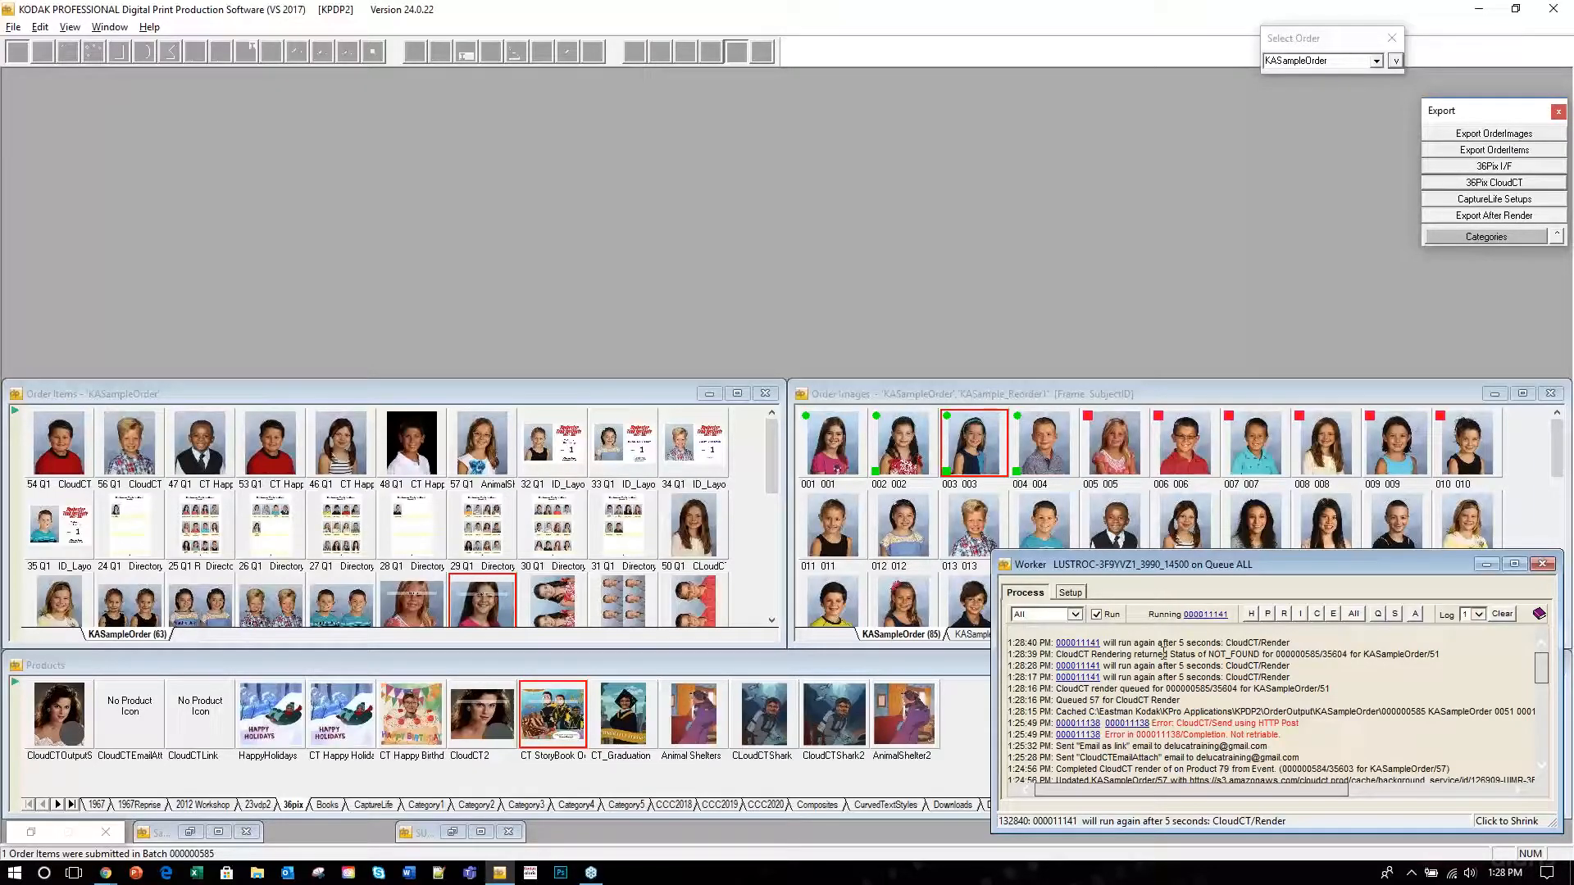
drag(1171, 655, 1469, 656)
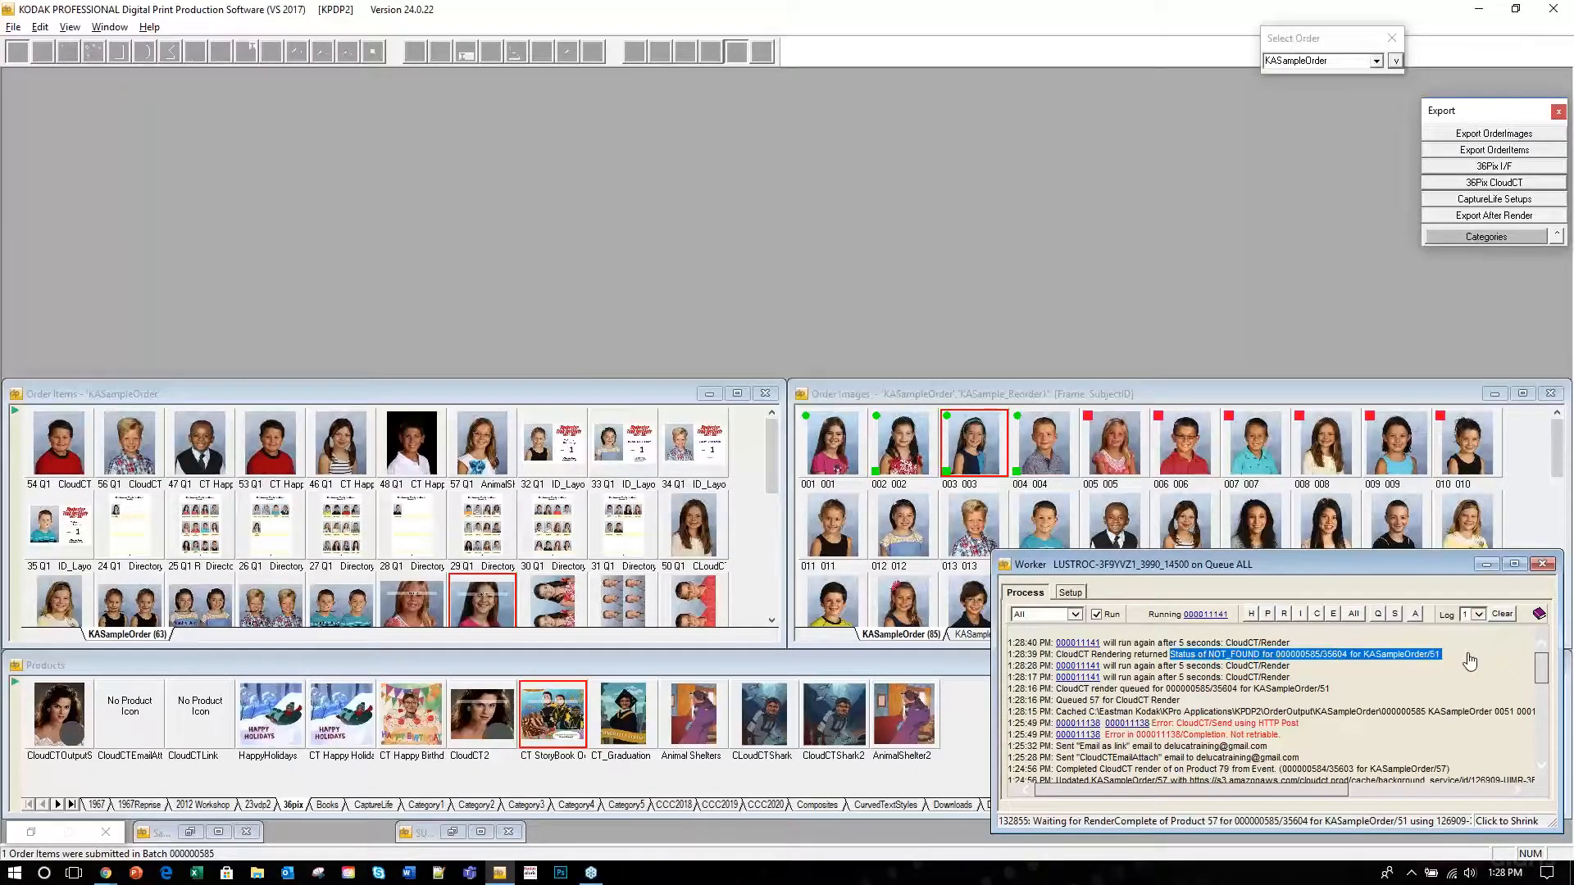
click(1127, 678)
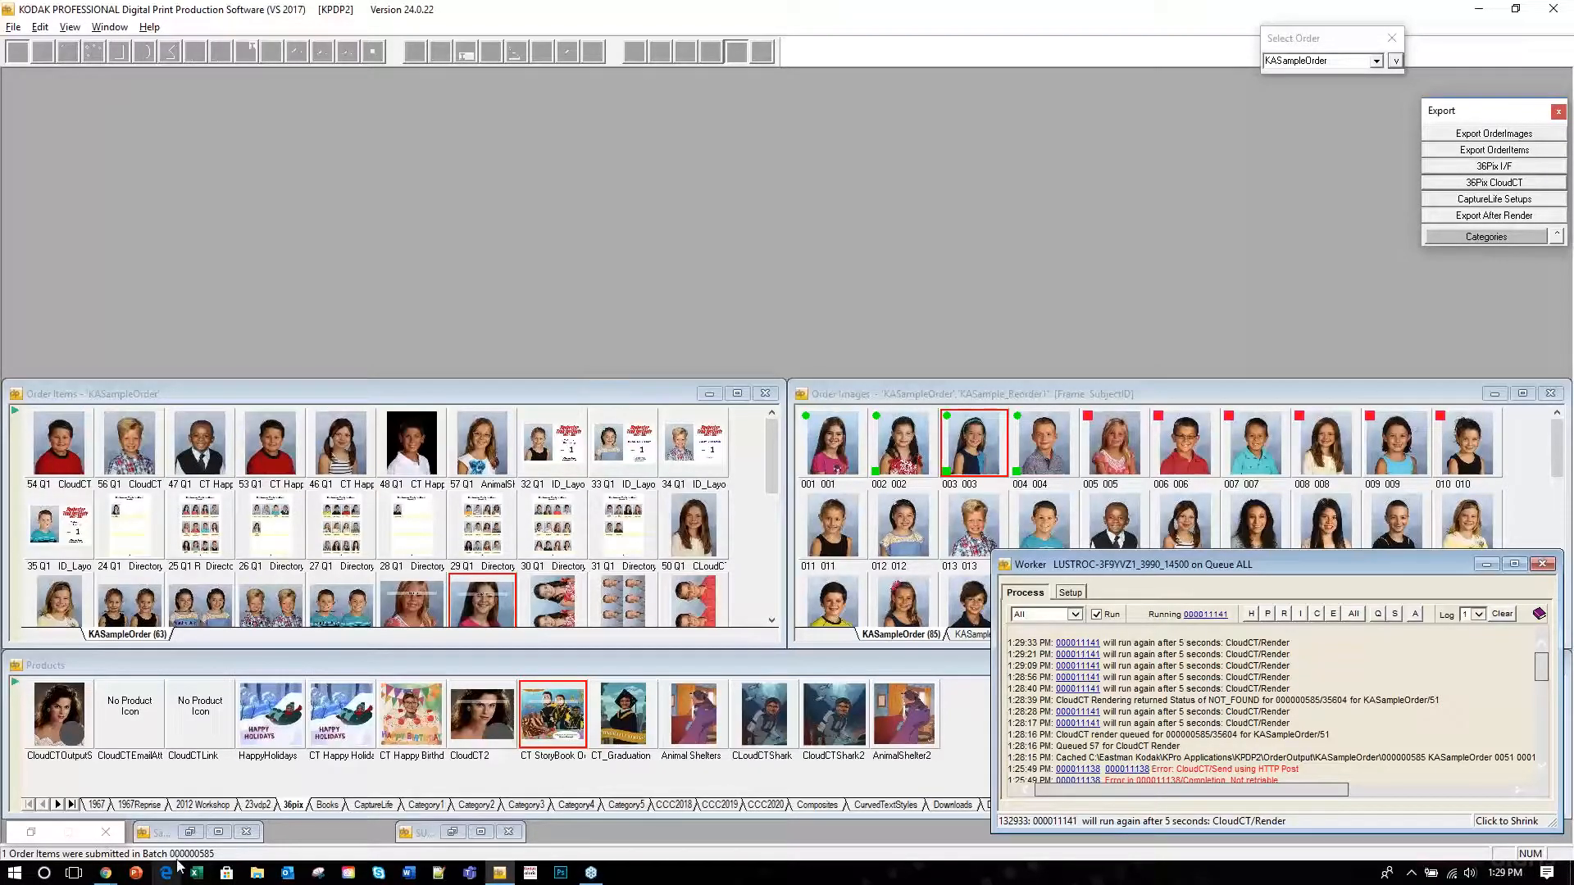
Glance at the Gmail inbox, then minimize it to return to DP2.
mouse_move(108, 876)
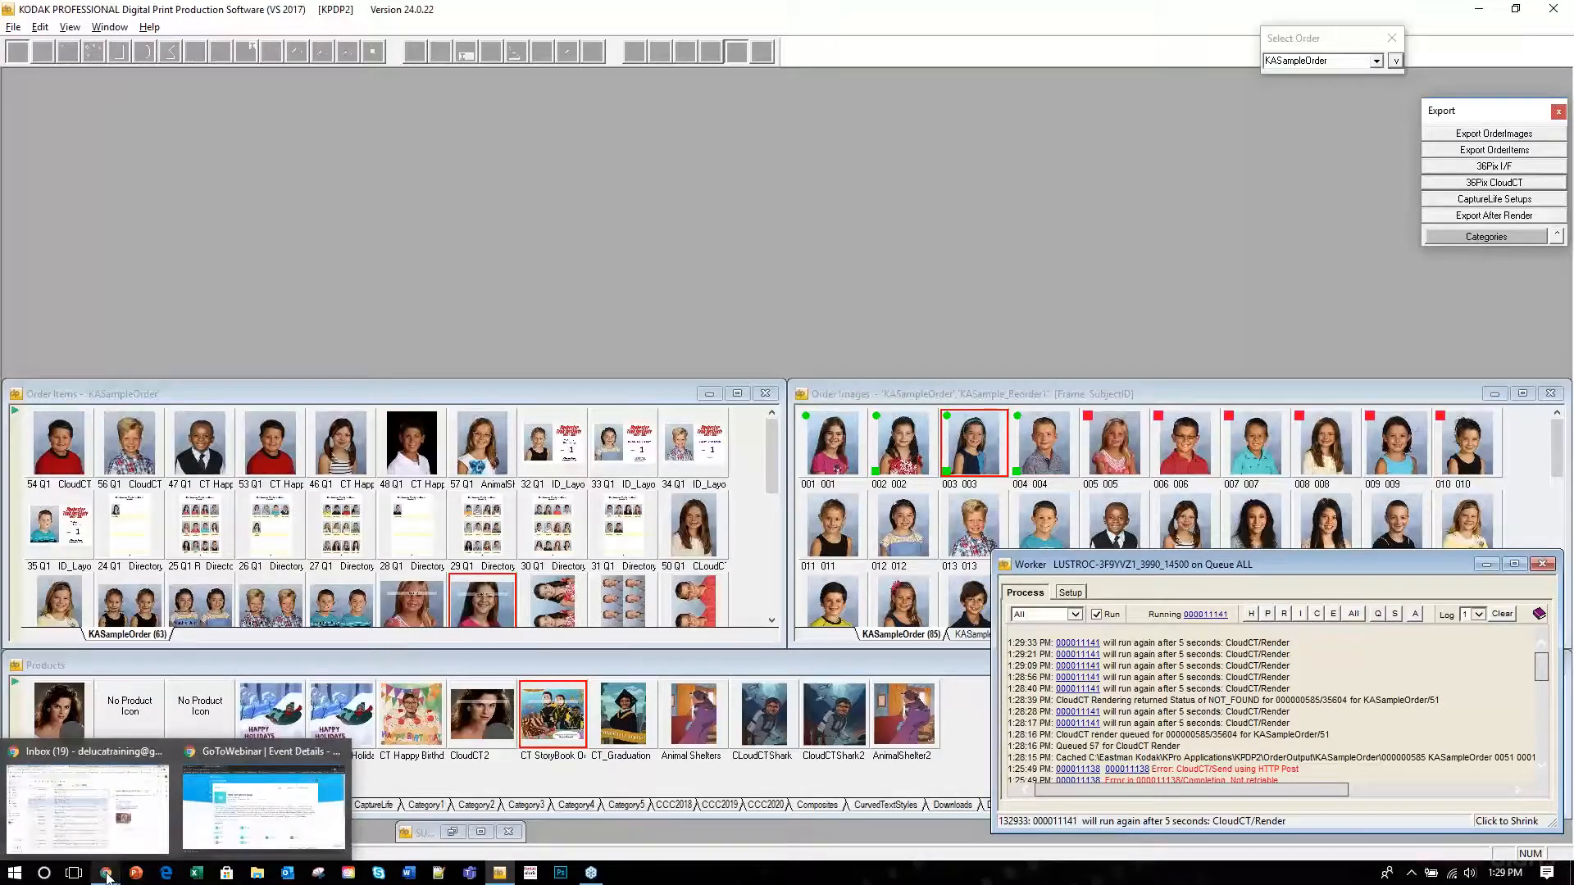
mouse_move(80, 804)
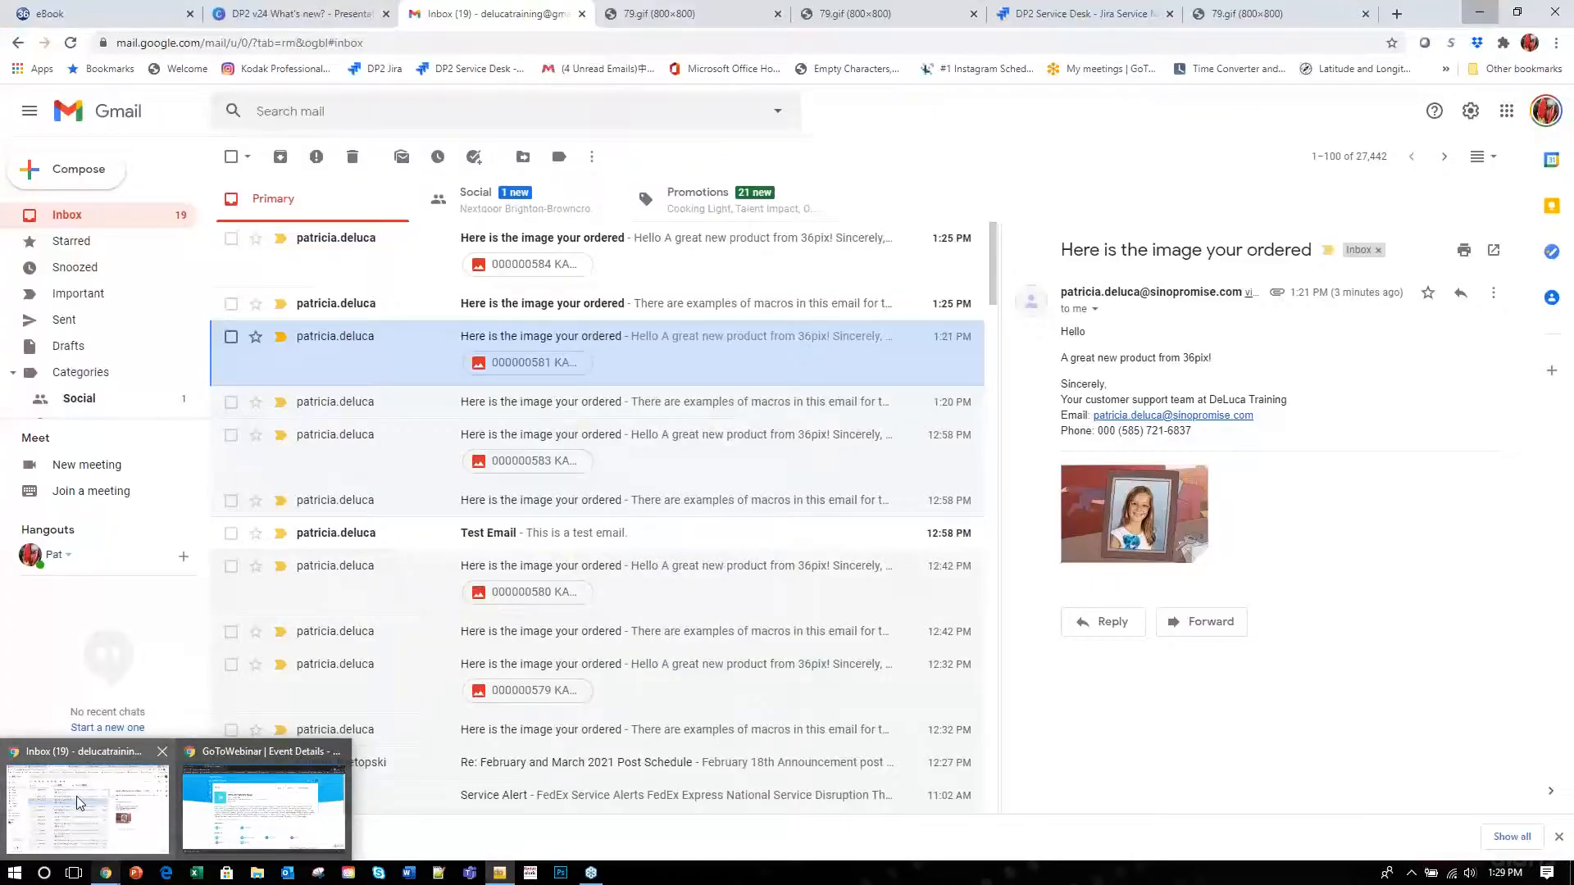
click(41, 790)
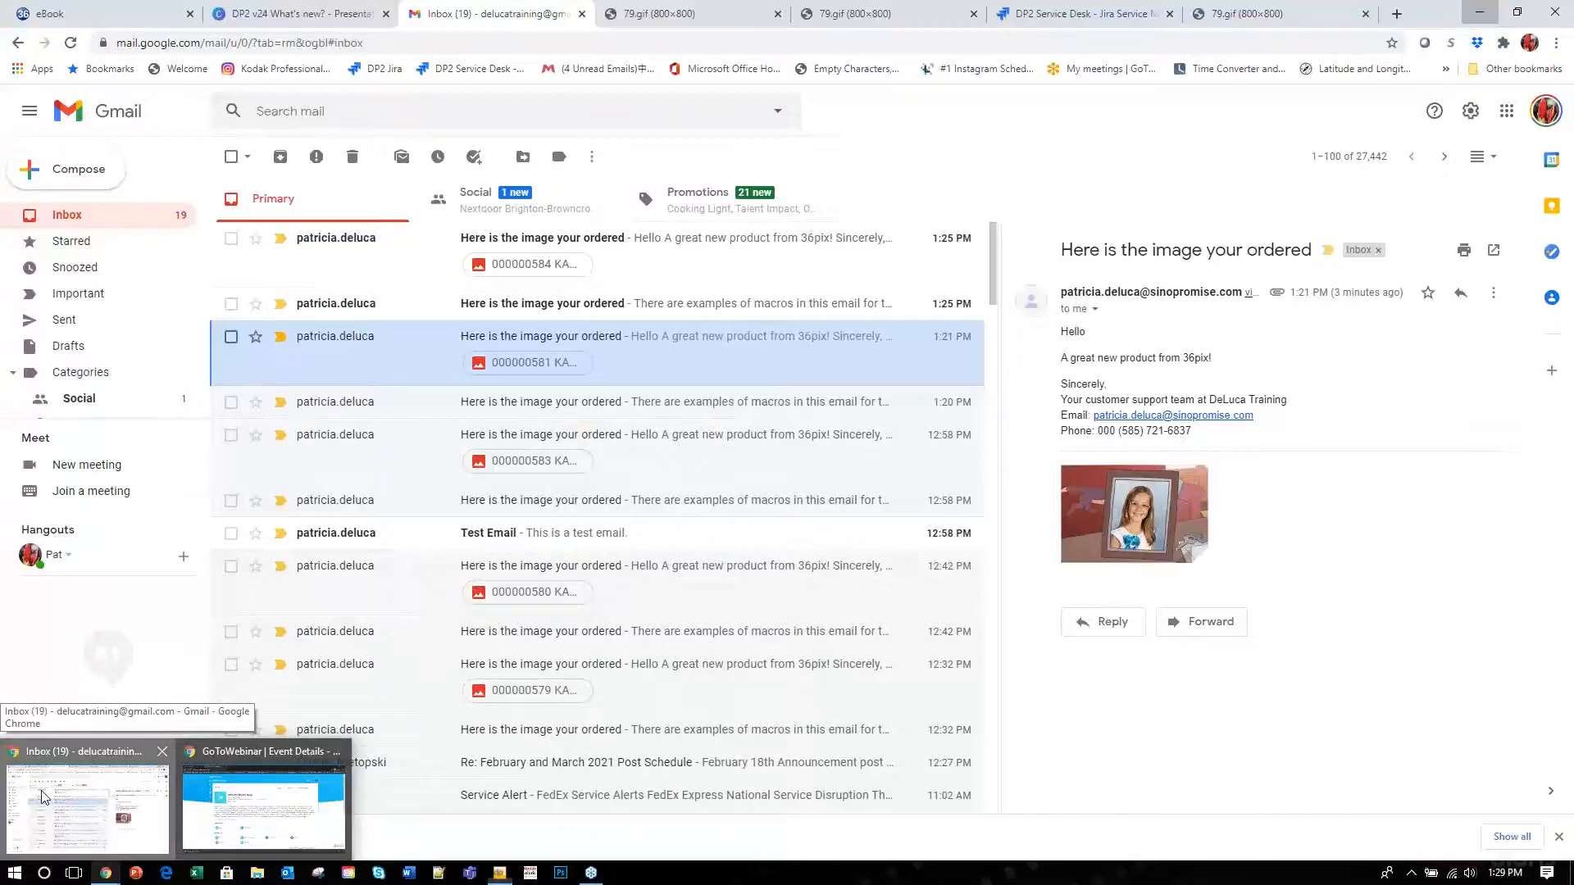
click(1479, 12)
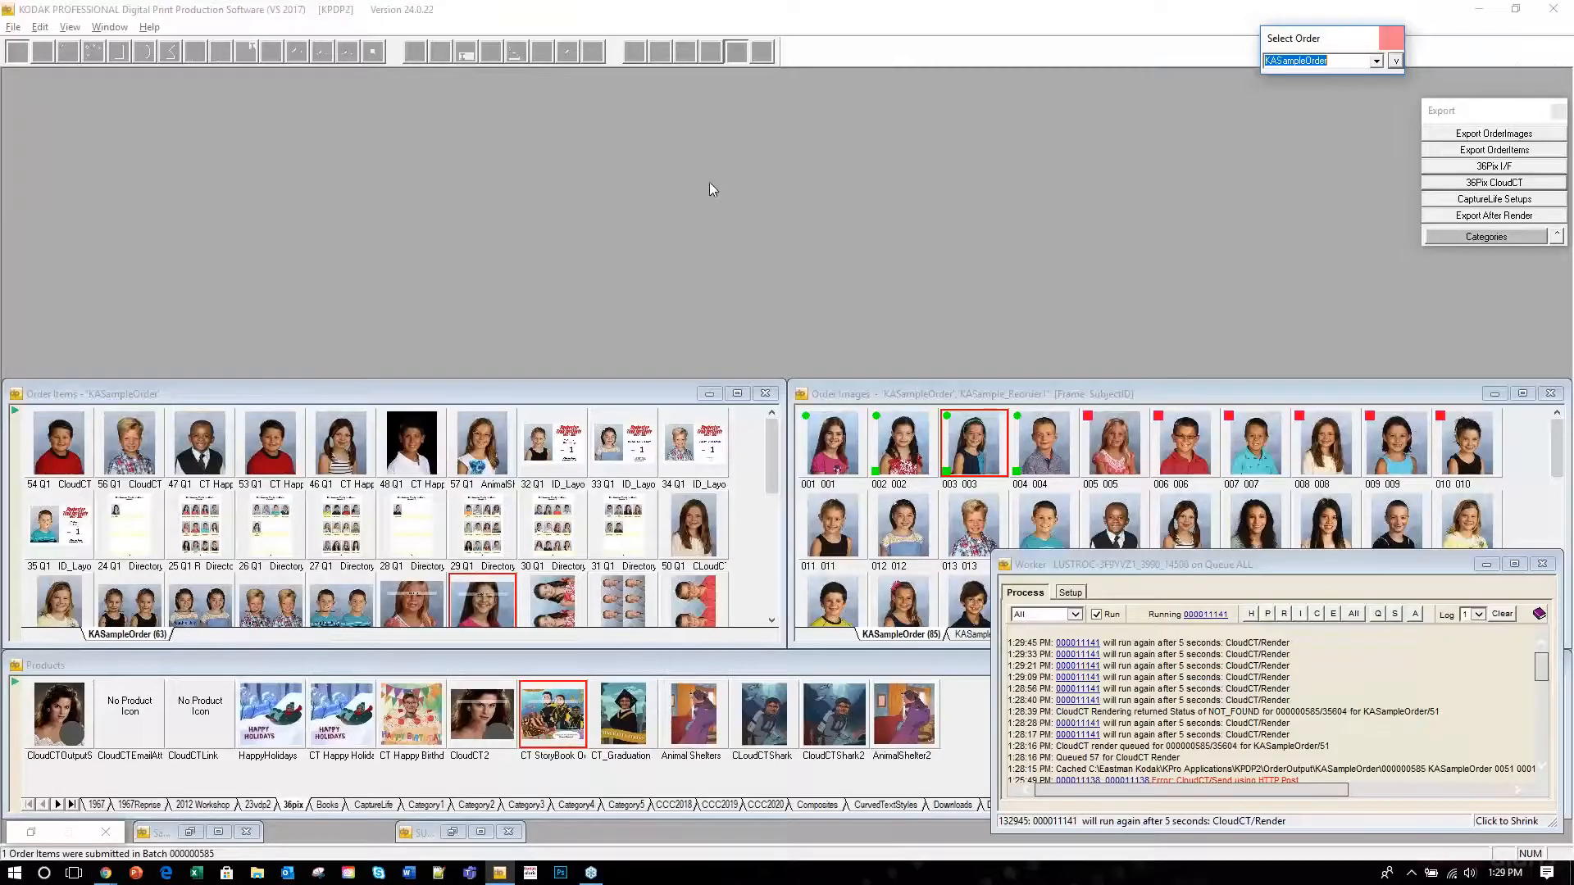
Open the order item's rendered eBook in the browser via View > View CloudCT URL.
right_click(471, 601)
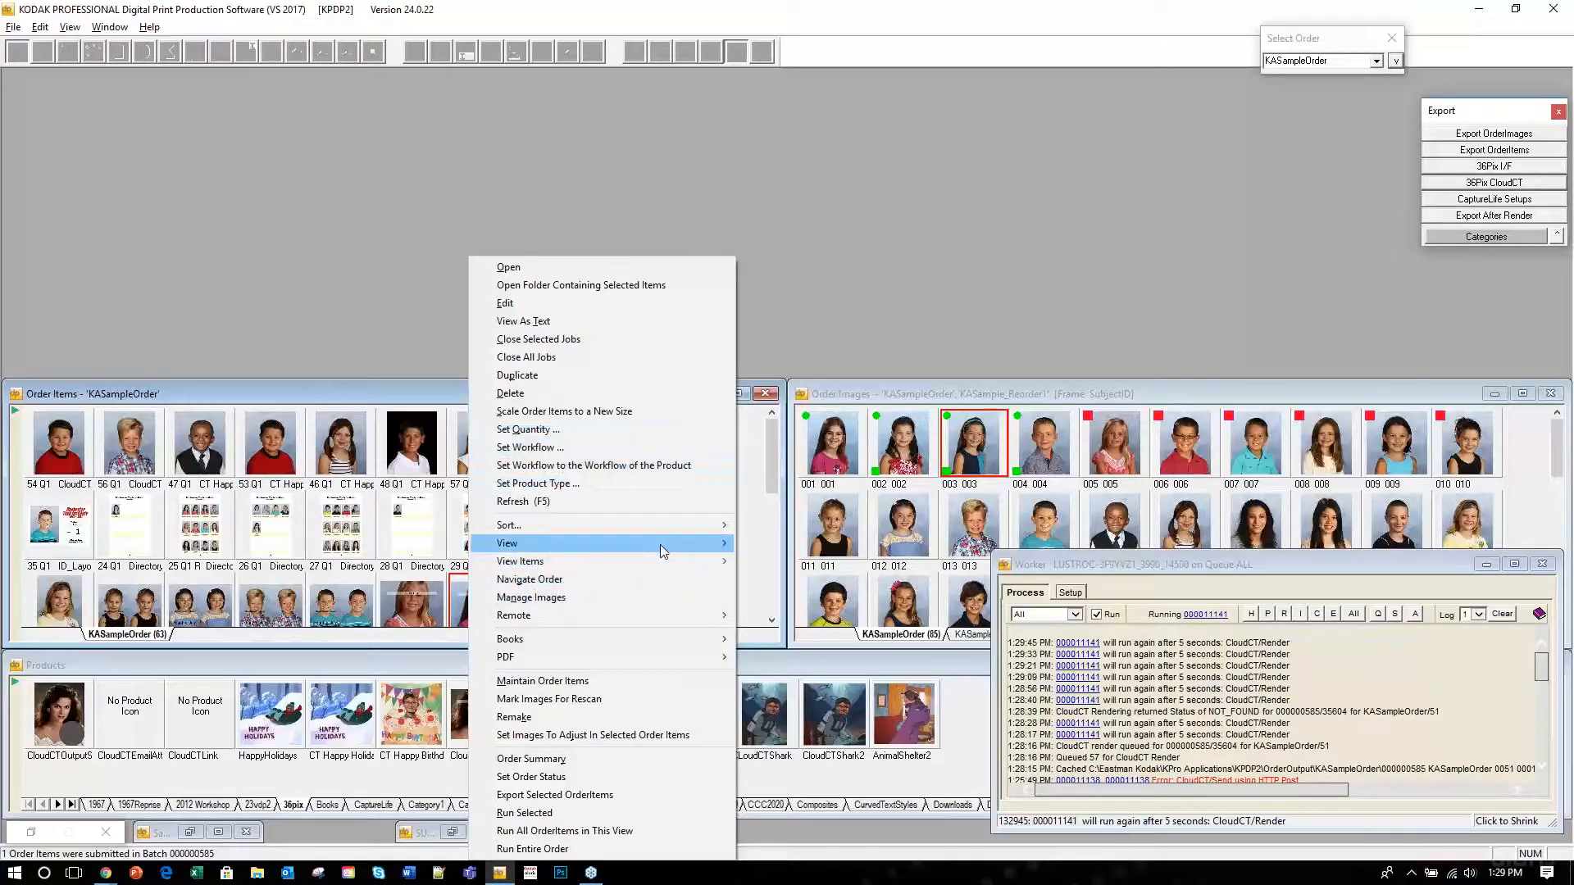
mouse_move(710, 547)
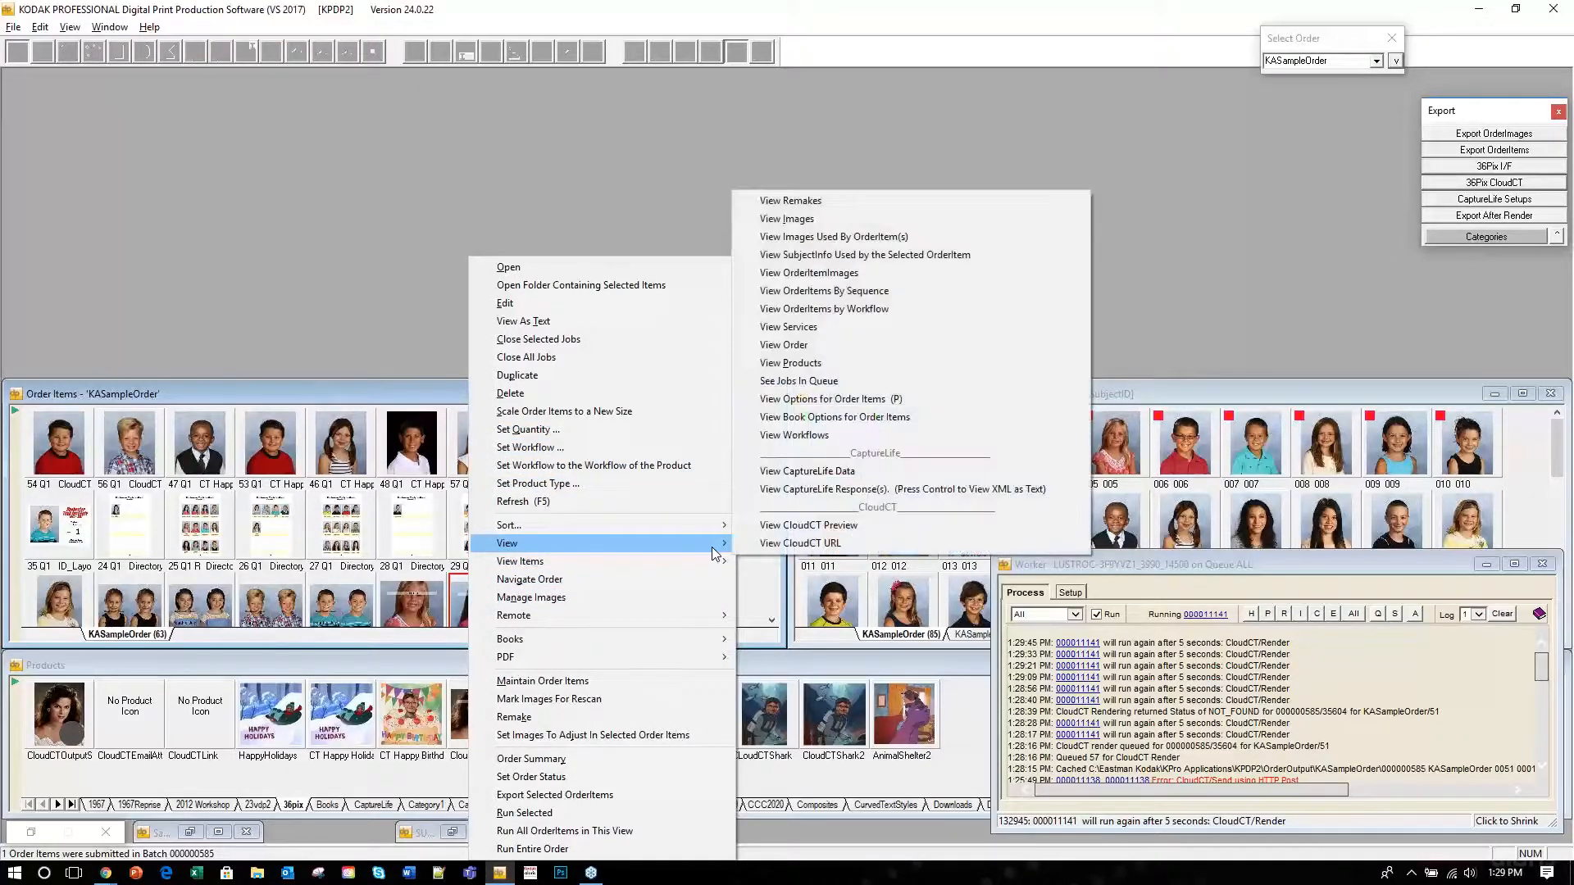
click(800, 544)
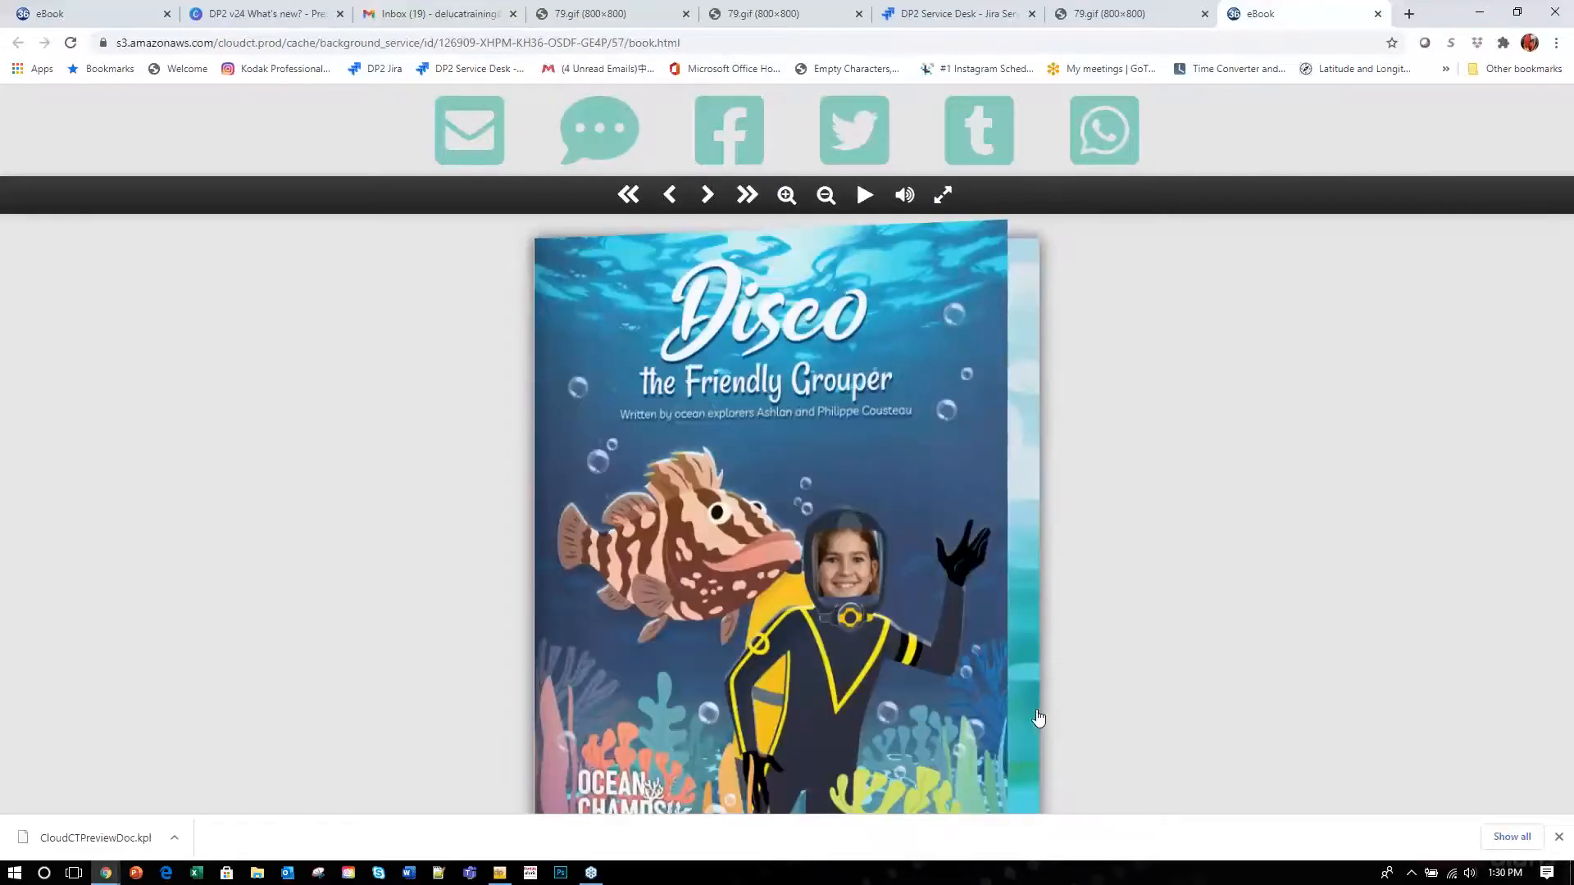
Flip past the cover, the invitation and shark spreads to the next divers spread.
click(1028, 564)
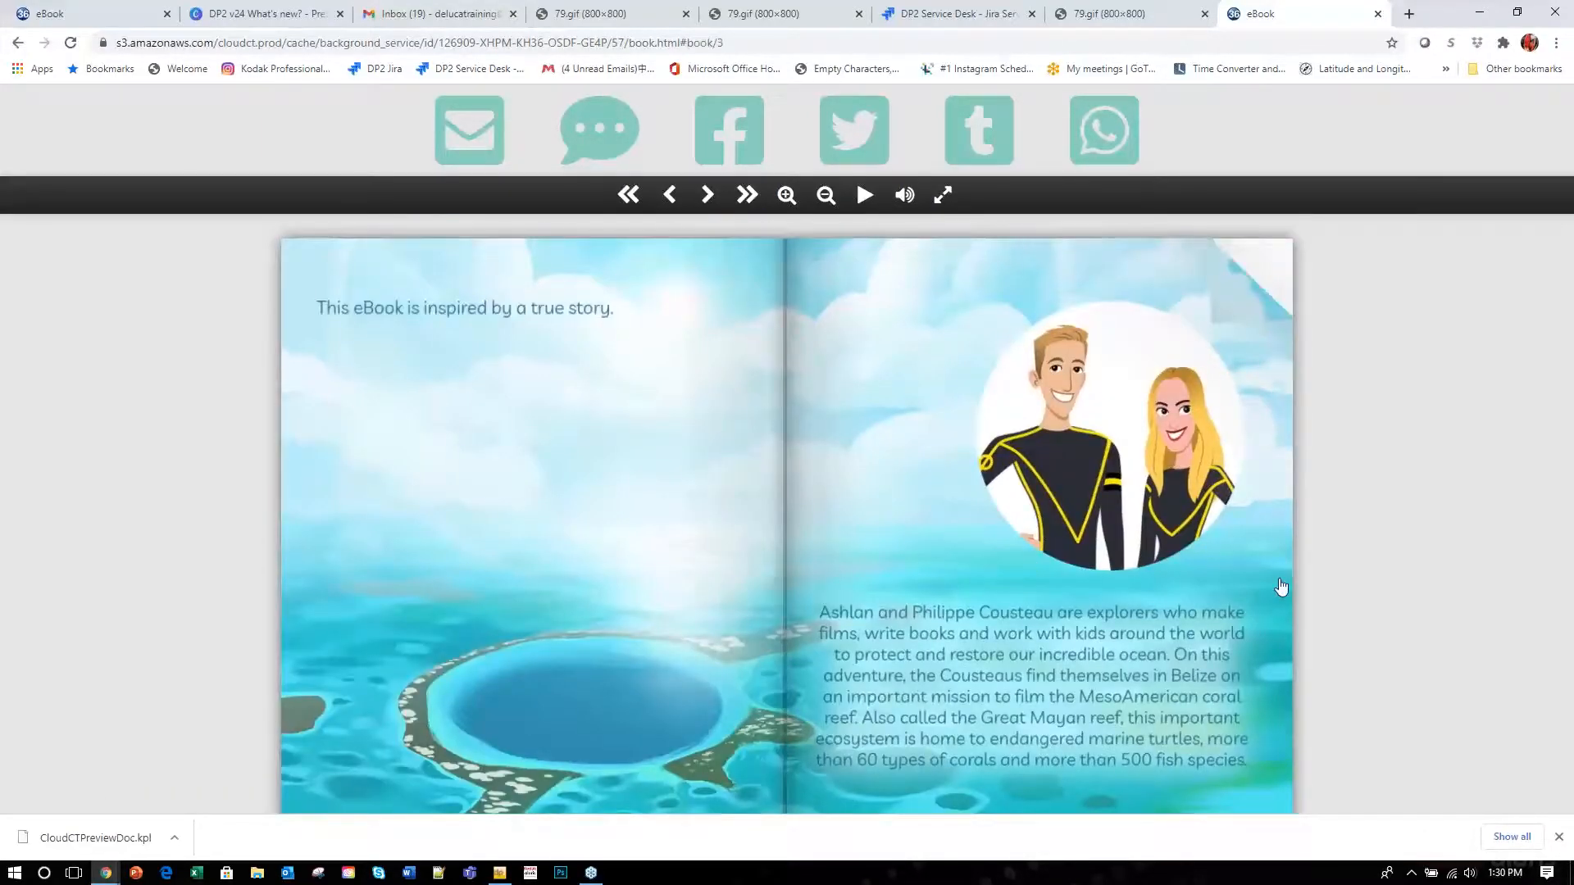
click(1282, 586)
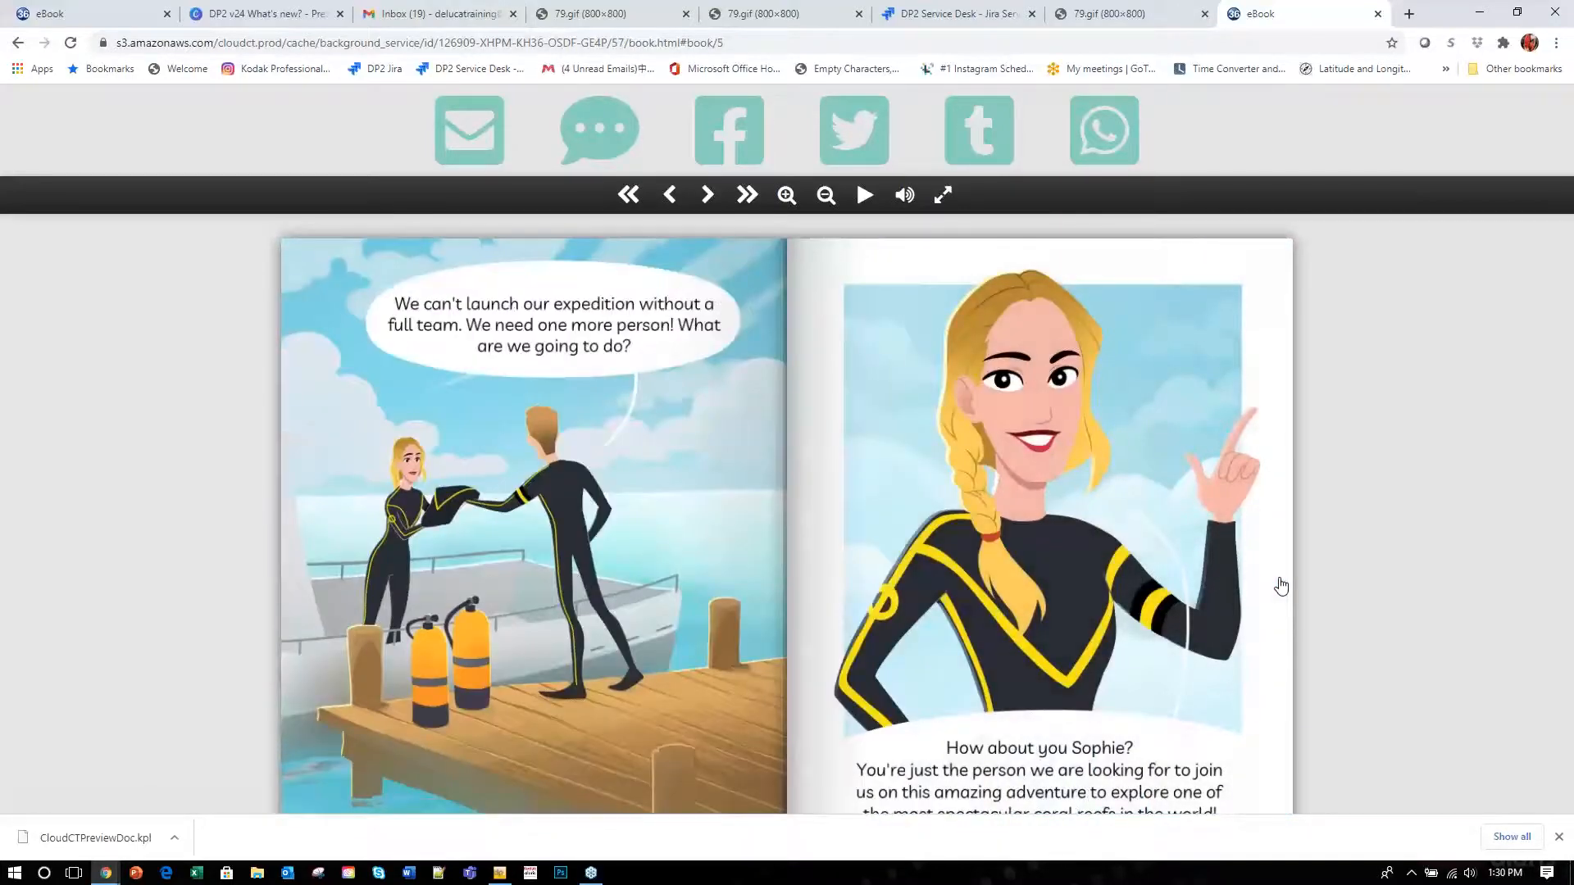
click(1281, 586)
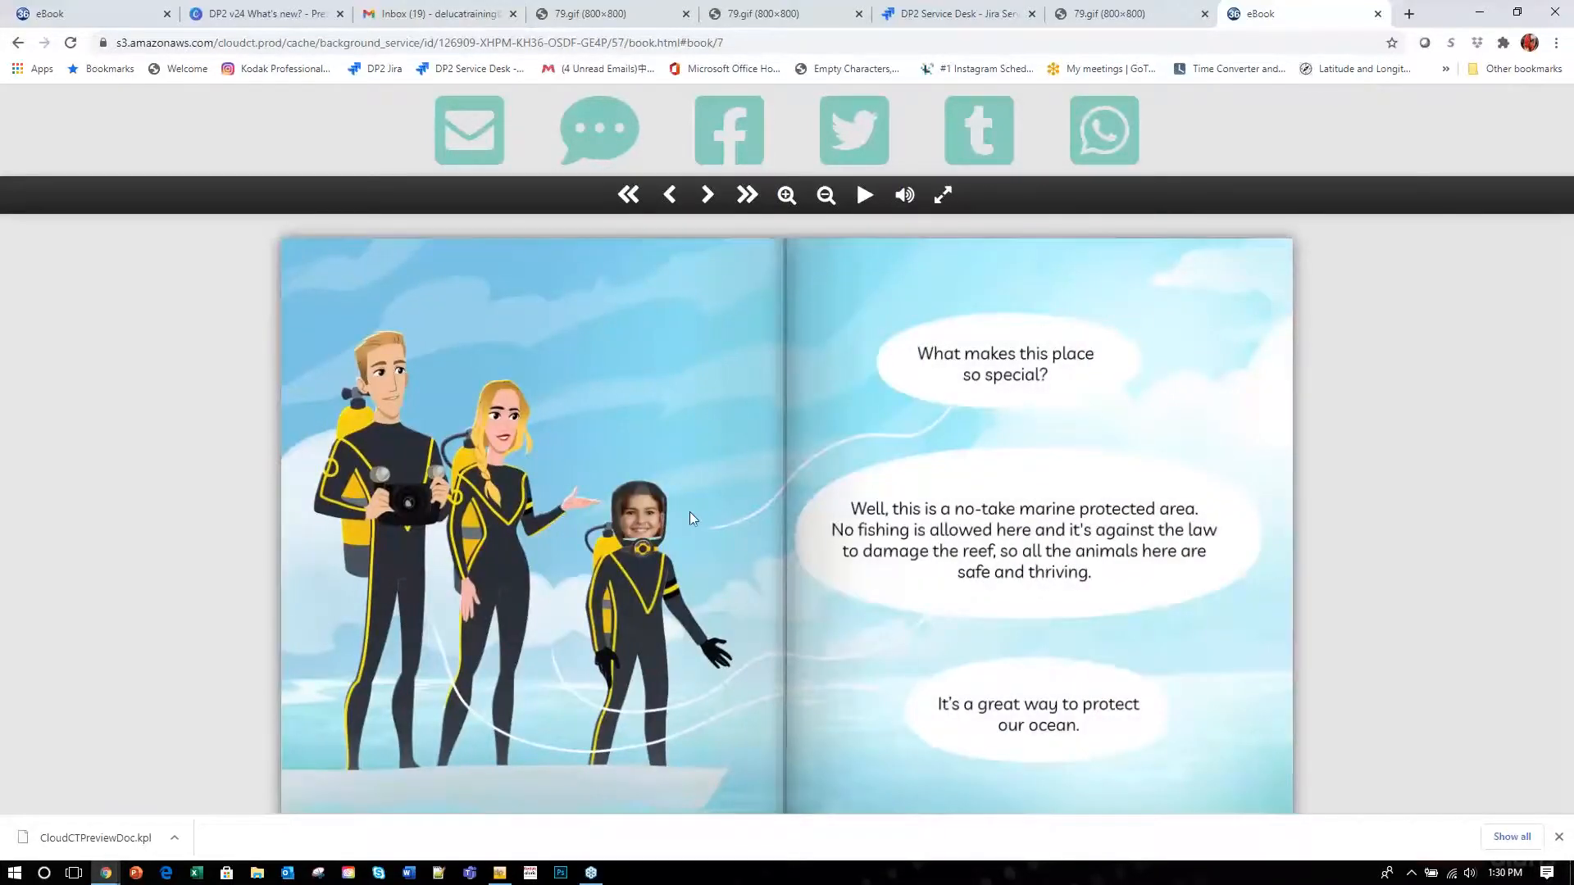
click(1281, 549)
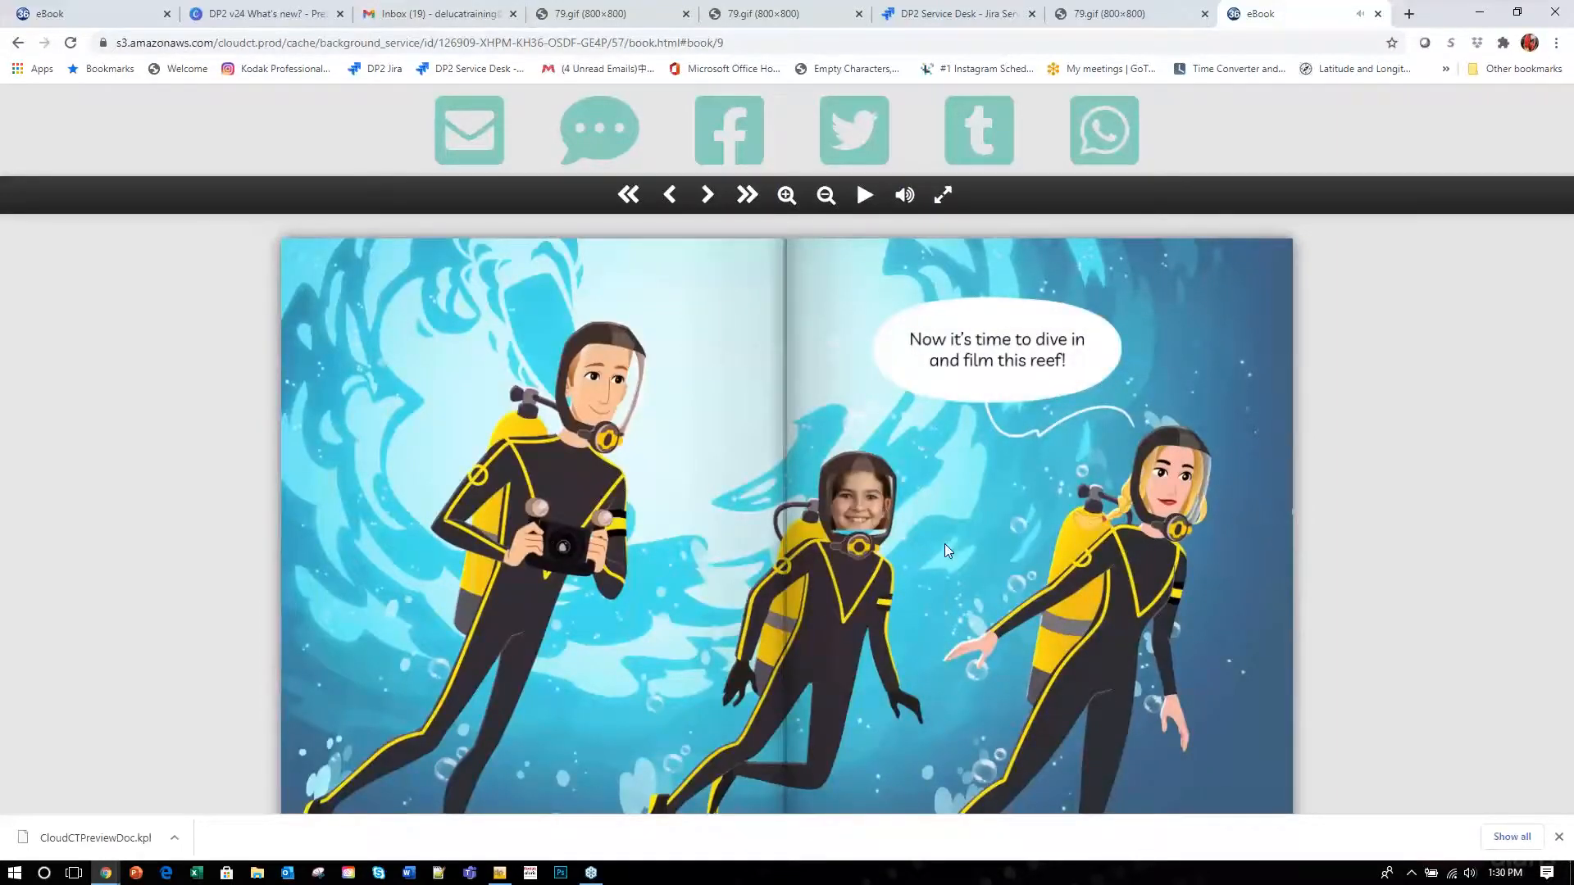
click(1275, 547)
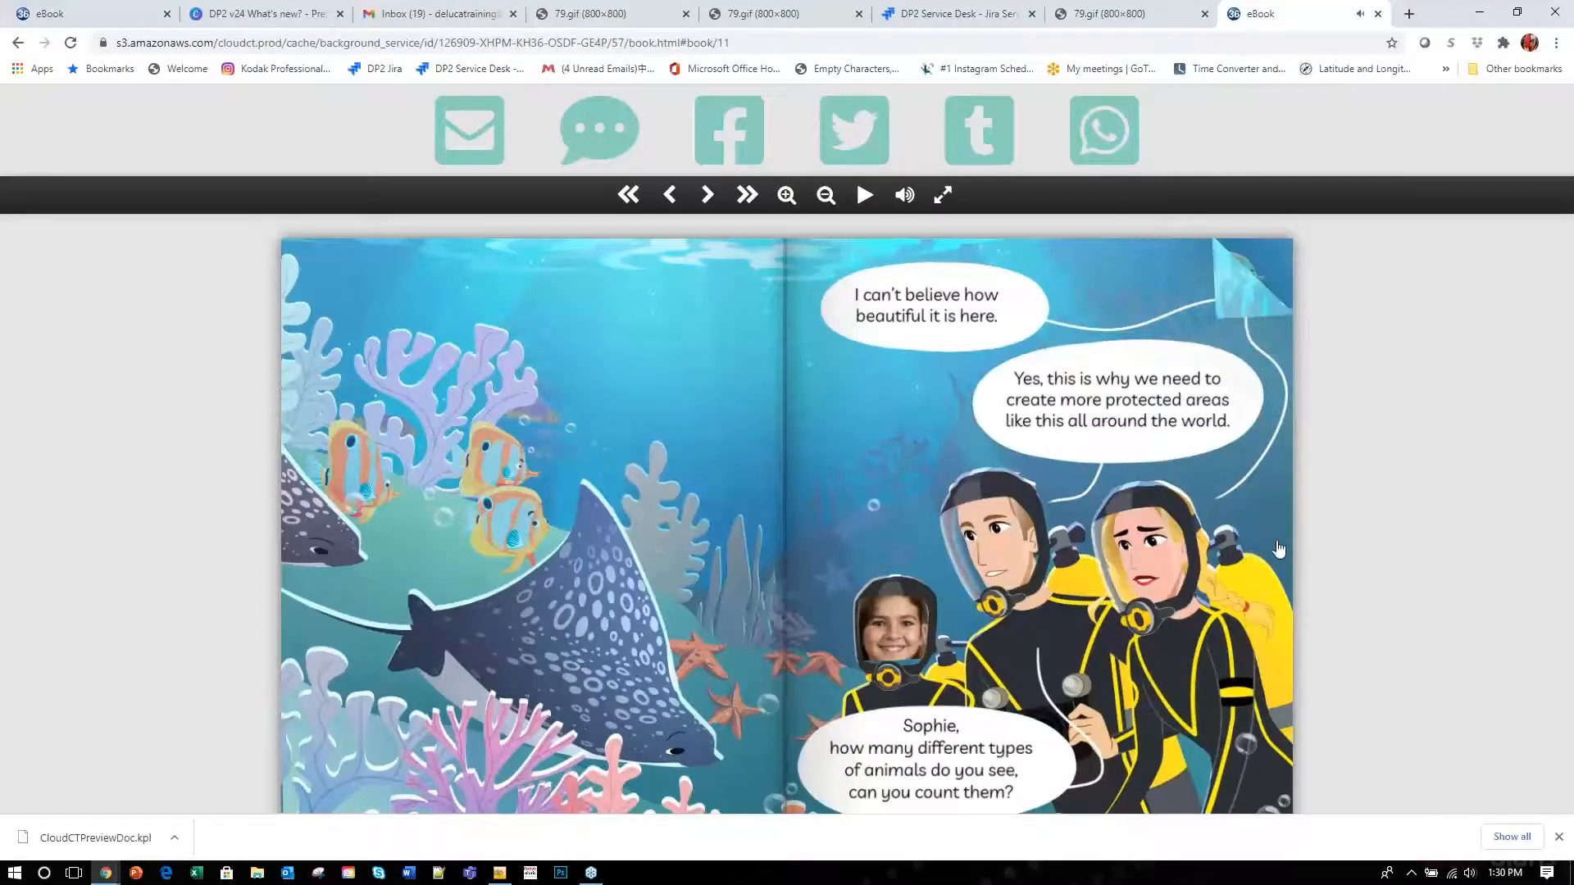
click(1277, 550)
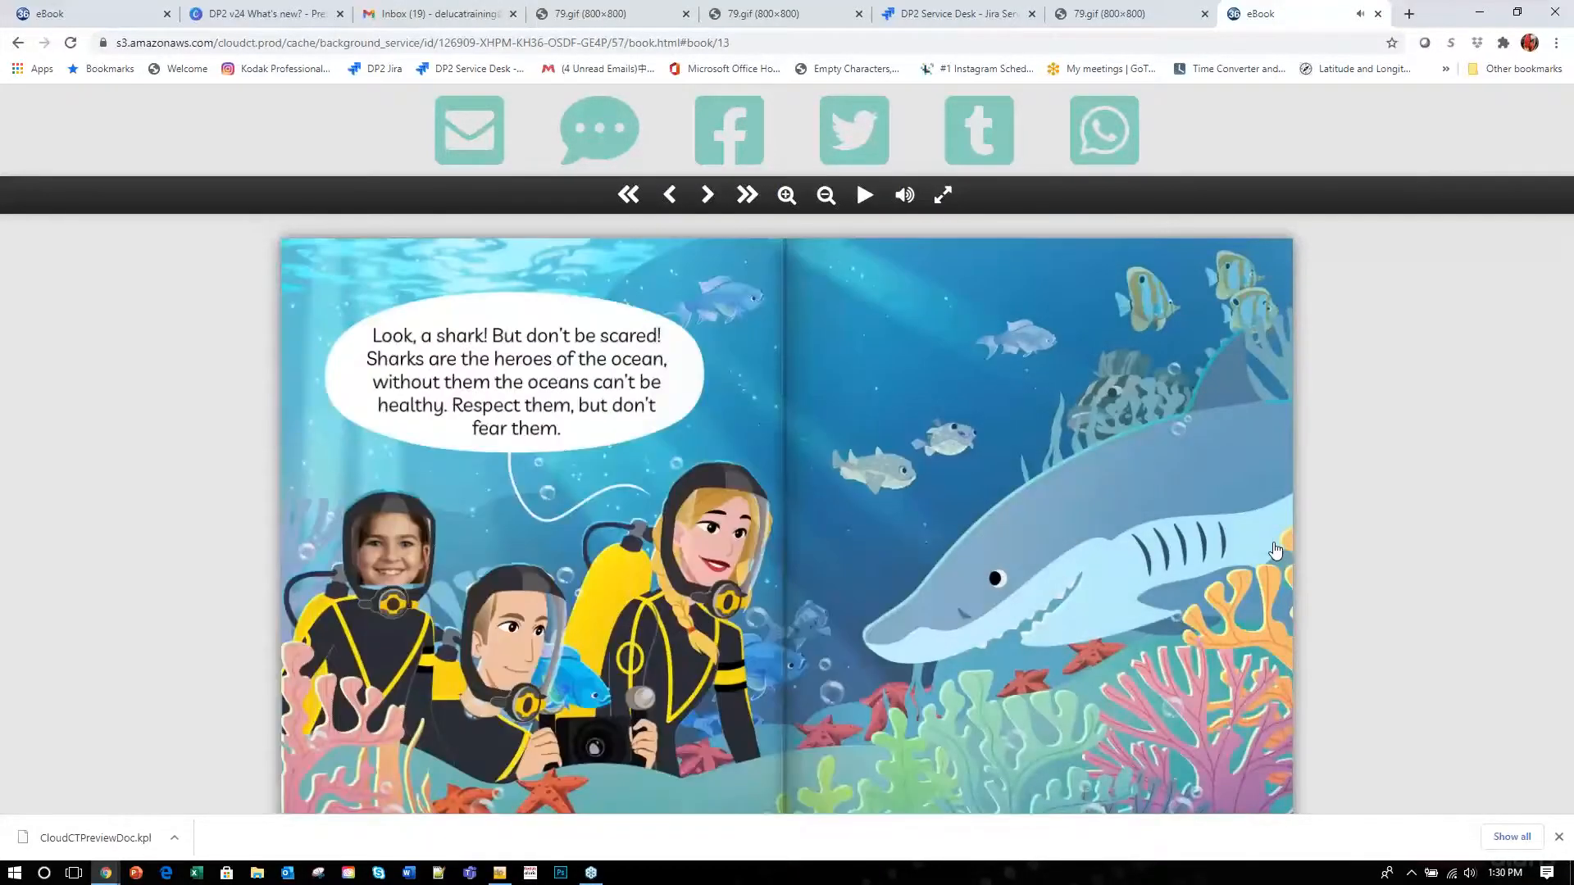
click(1272, 564)
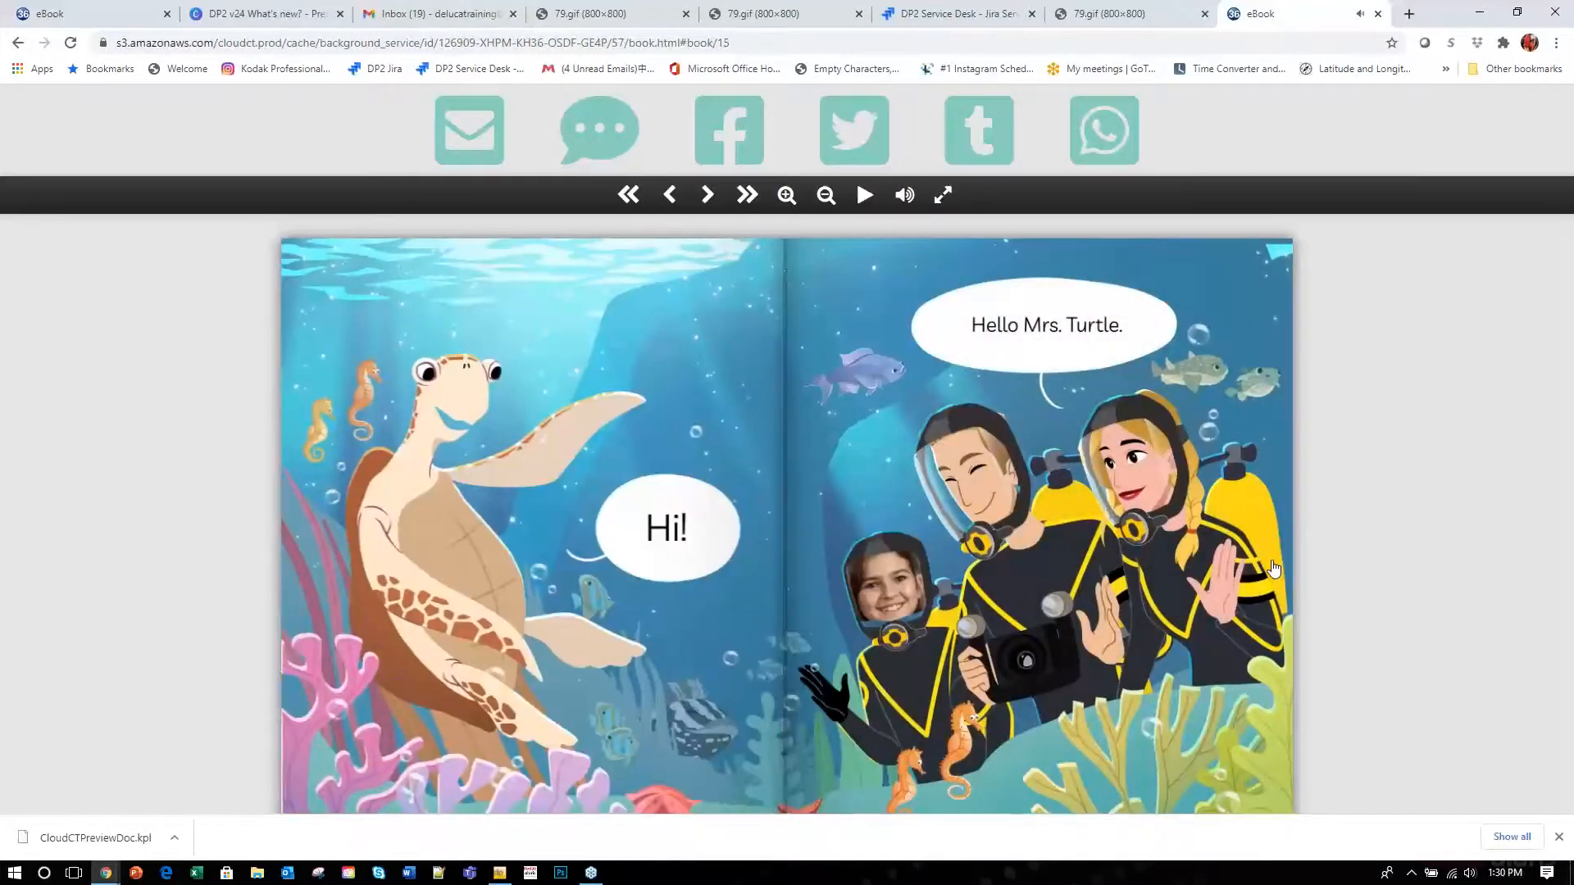
click(1273, 567)
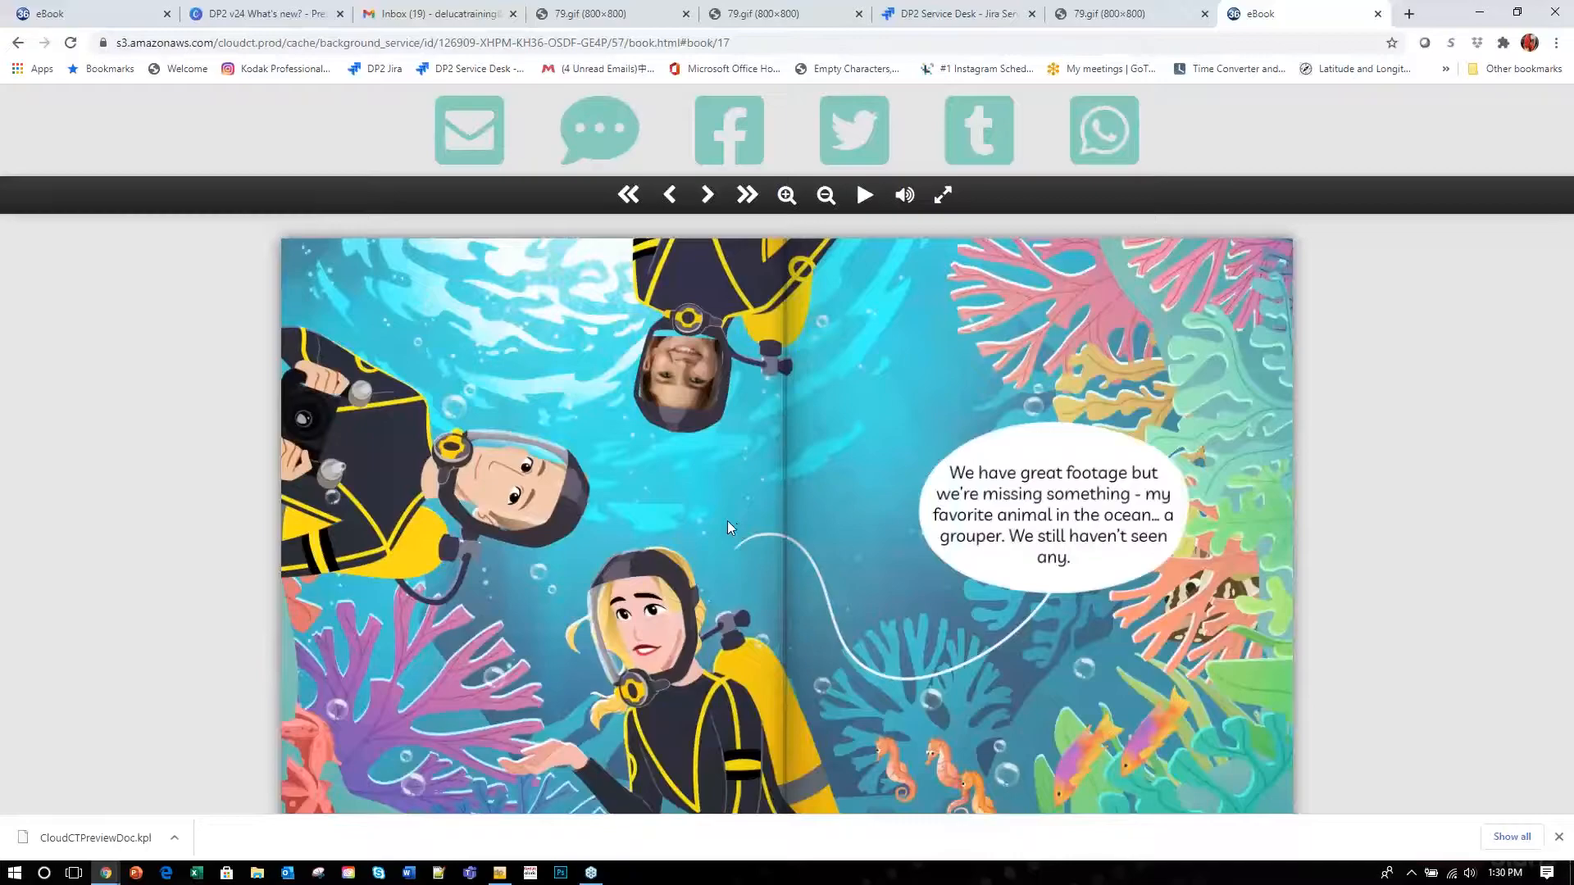
Minimize the eBook browser window and bring the DP2 KASampleOrder workspace forward.
click(1482, 17)
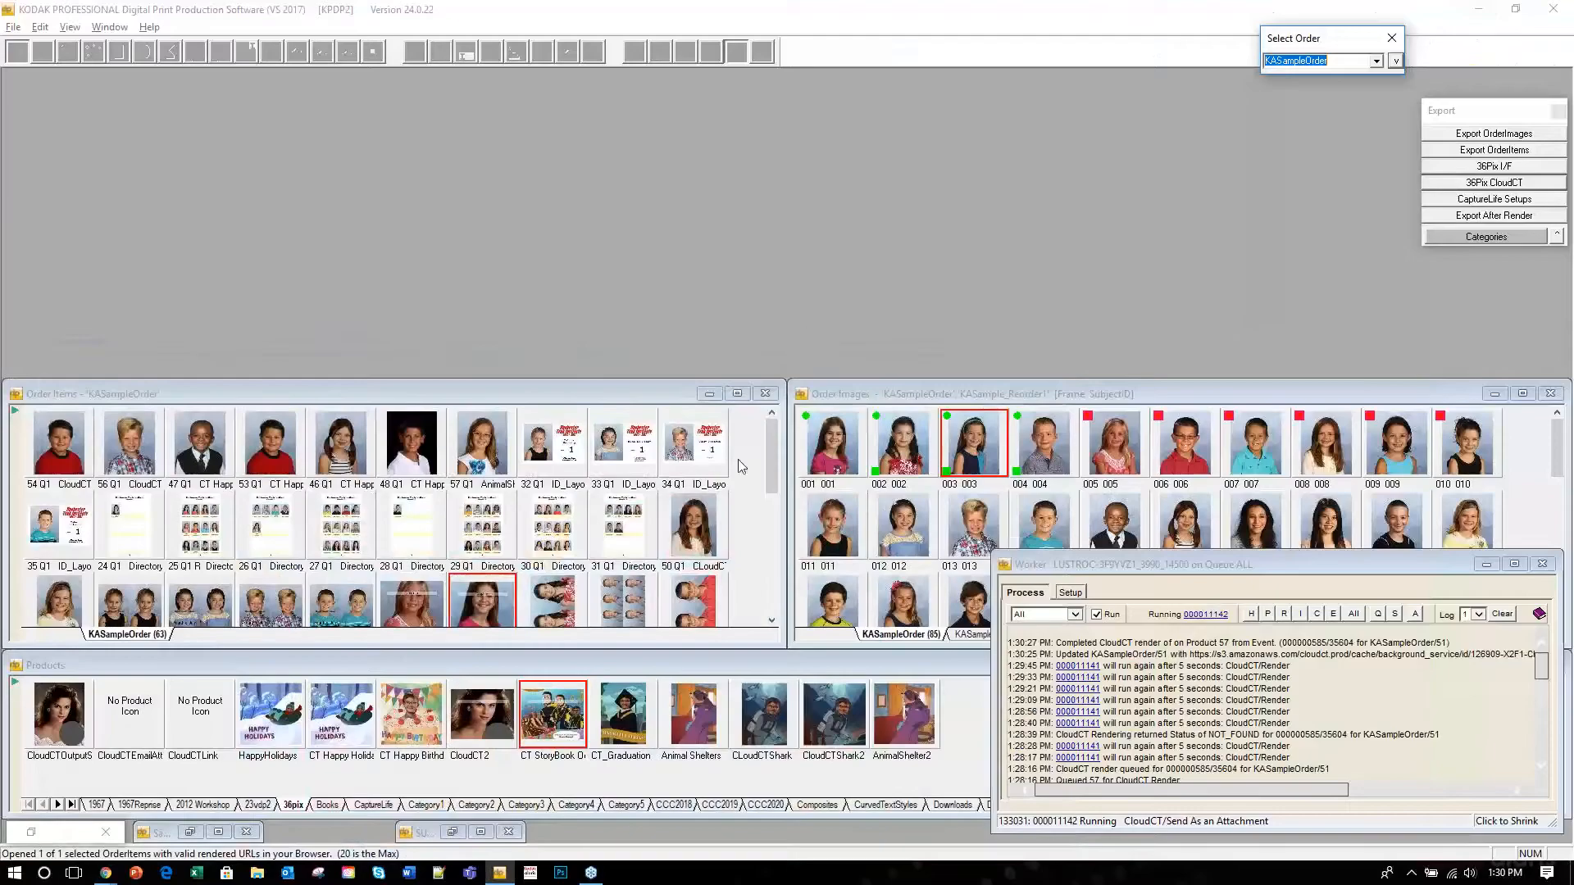
click(1304, 66)
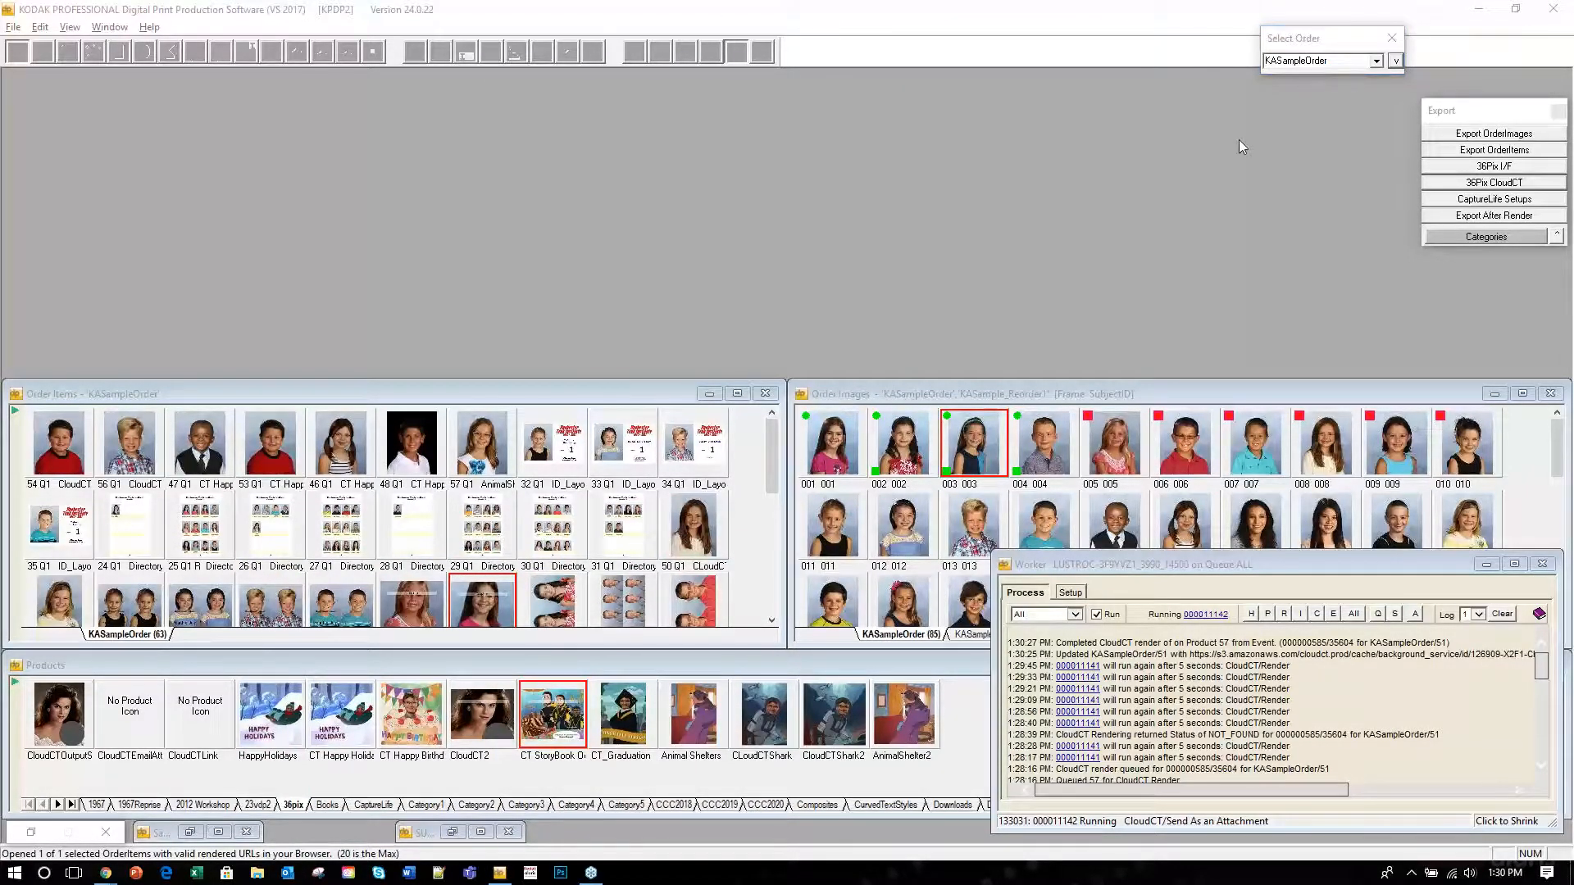
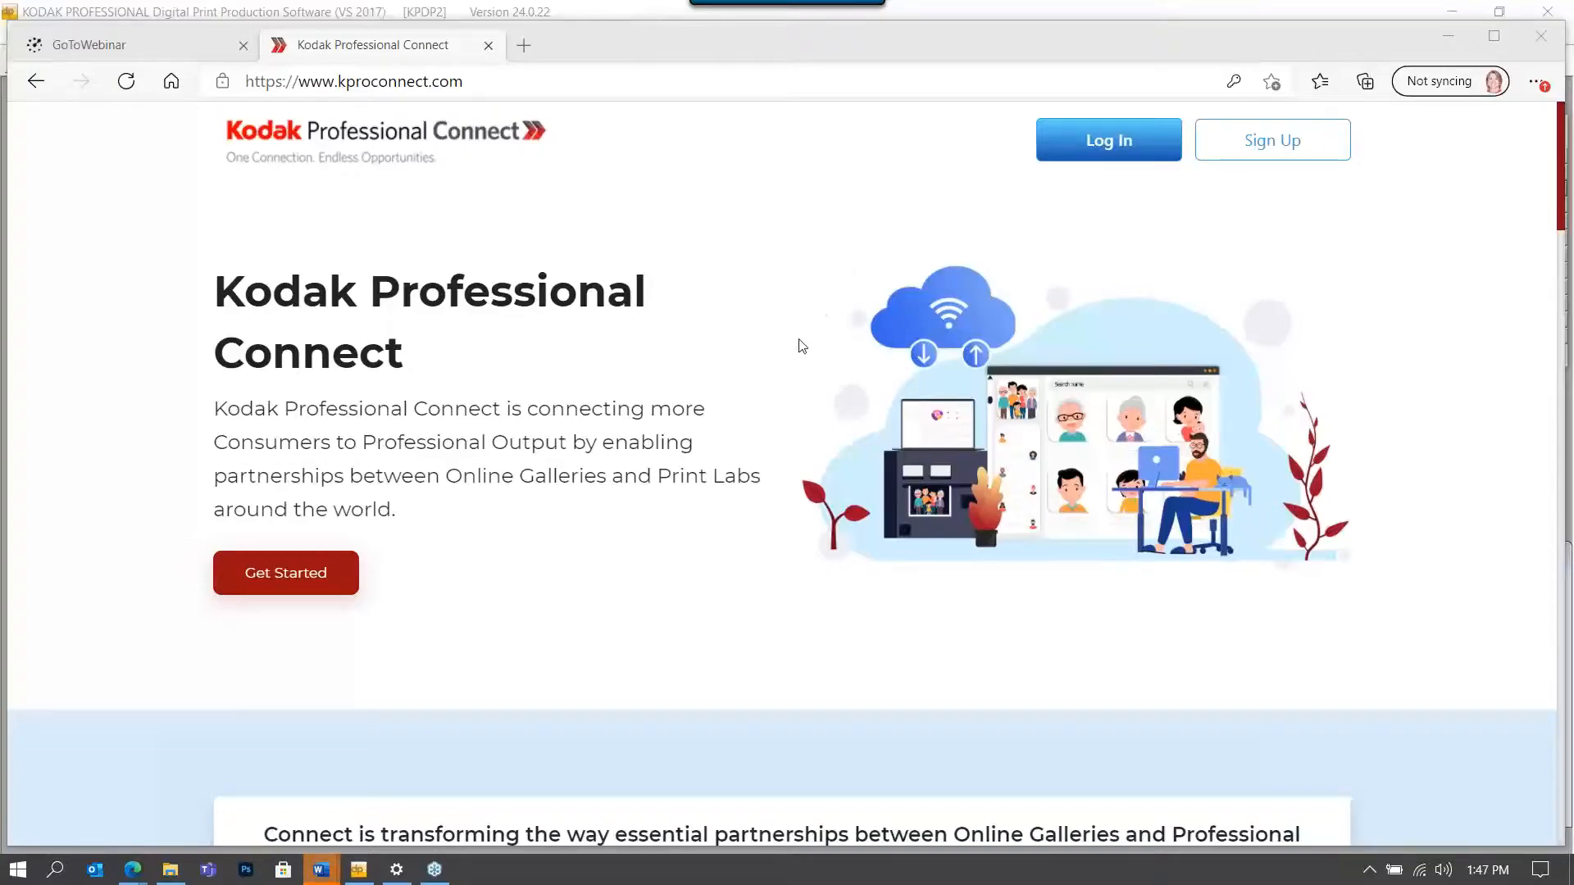
Scroll the homepage down to the three Partnerships made Easy cards: product catalog, Cloud API and translation.
scroll(801, 348, down, 4)
scroll(801, 348, down, 1)
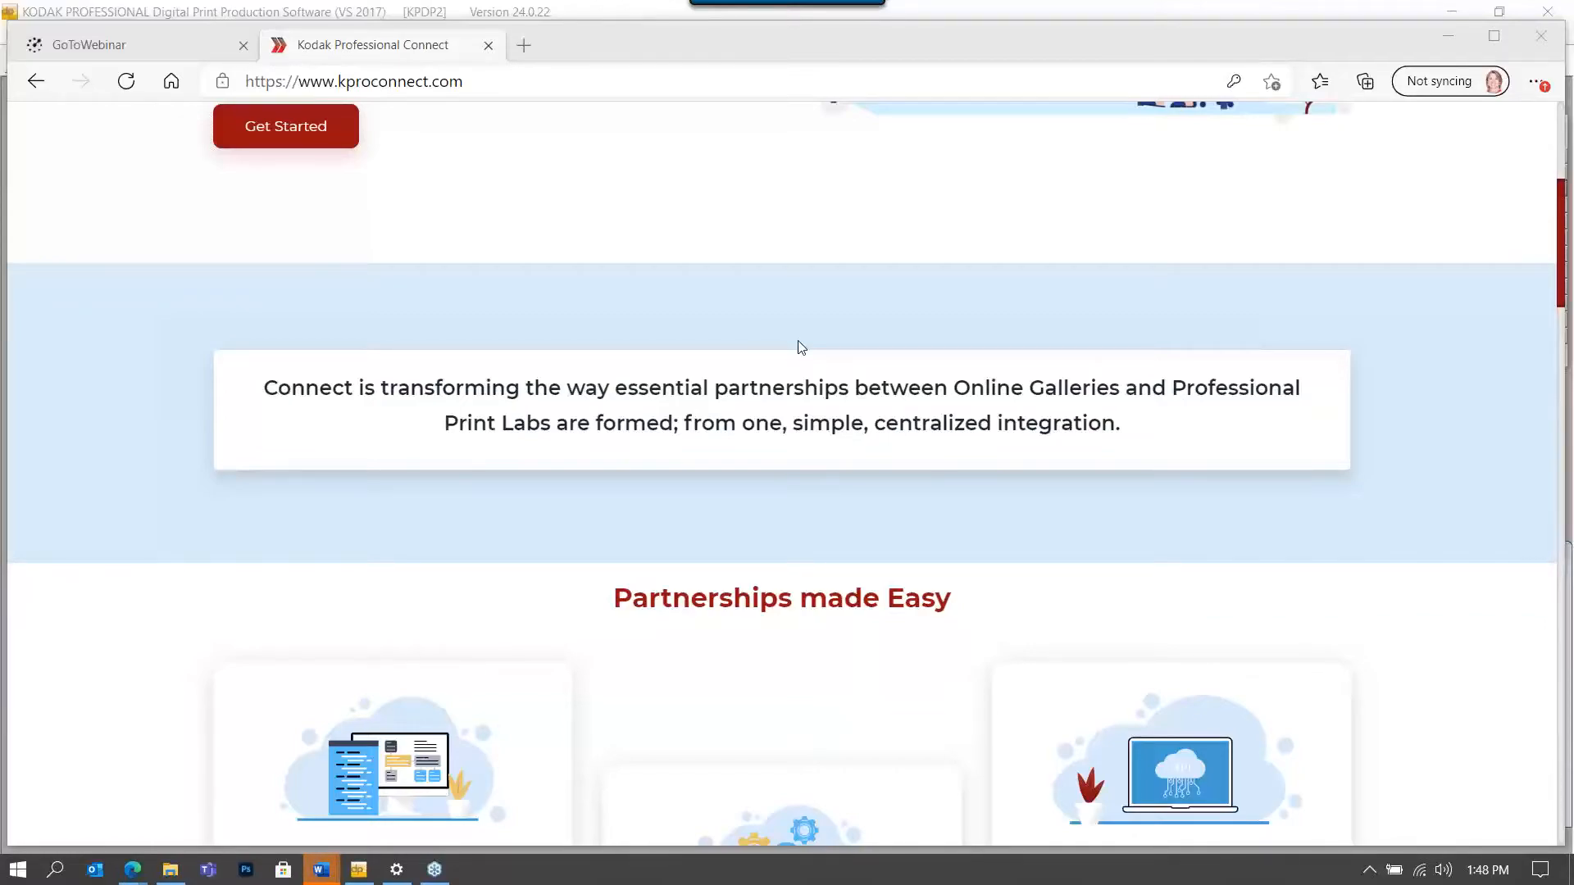
scroll(802, 348, down, 4)
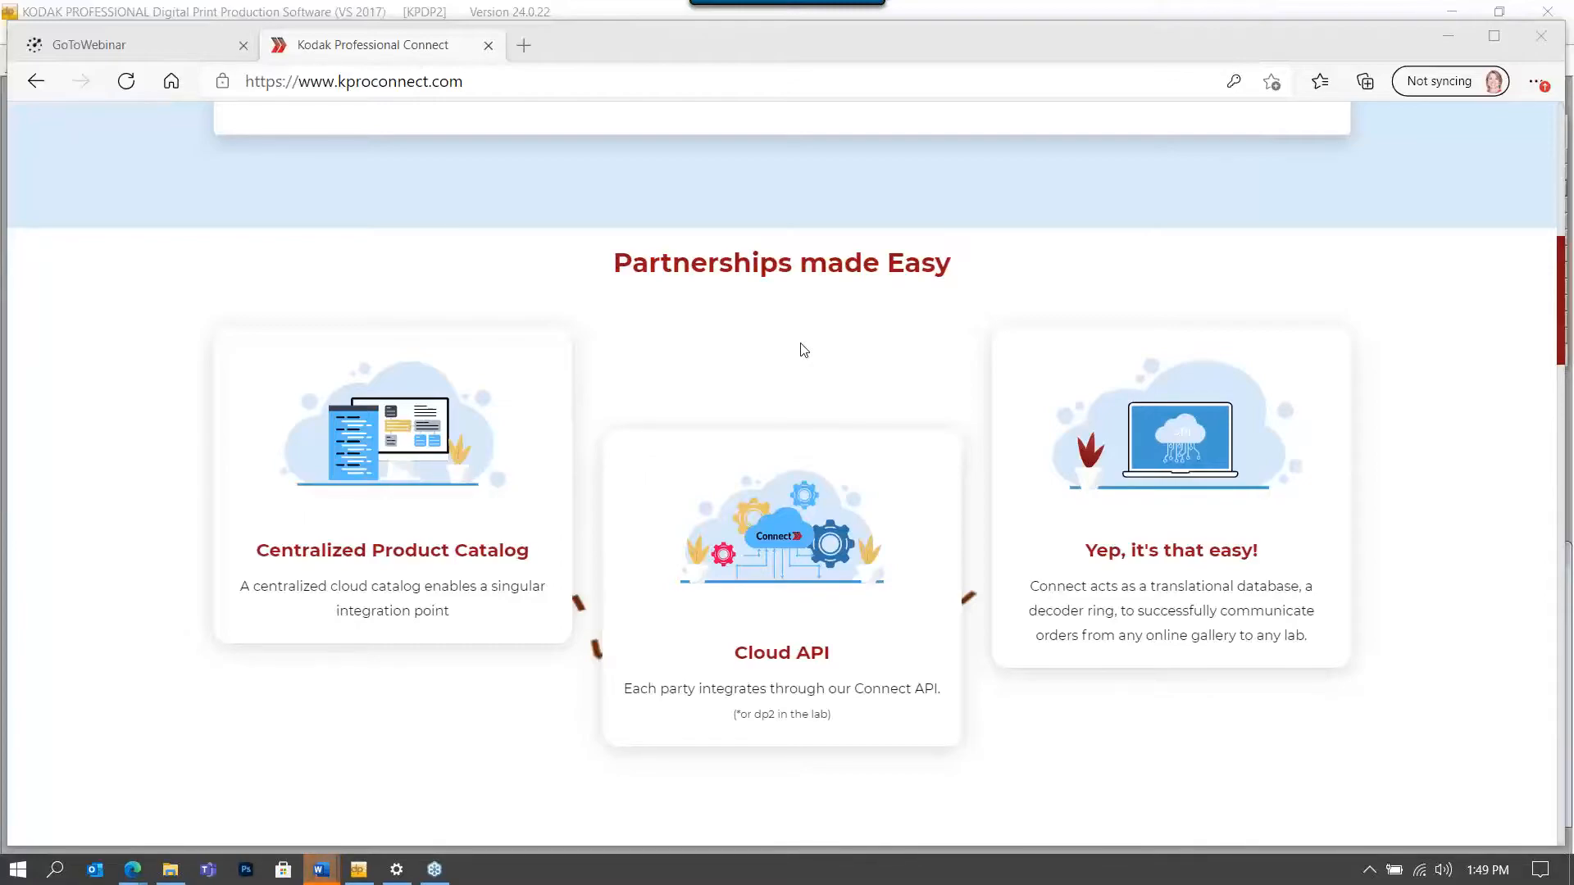
Scroll a little further to show the A Winning Solution heading below the partnership cards.
scroll(808, 342, down, 1)
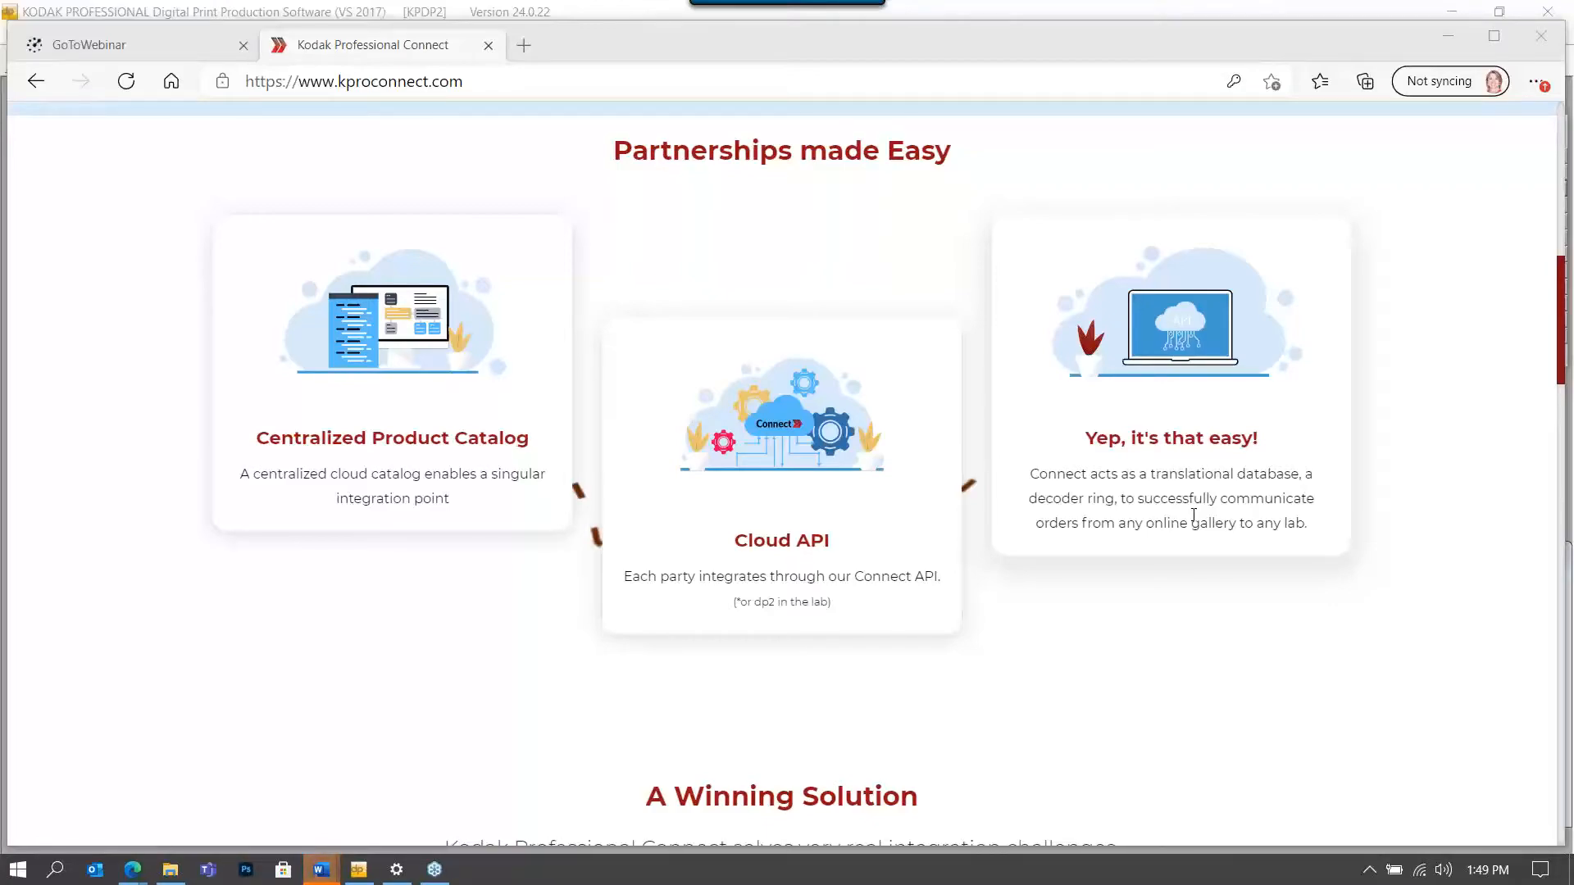
Scroll past A Winning Solution and Solves a Pain Point to the Get Started Today banner.
scroll(1194, 512, down, 4)
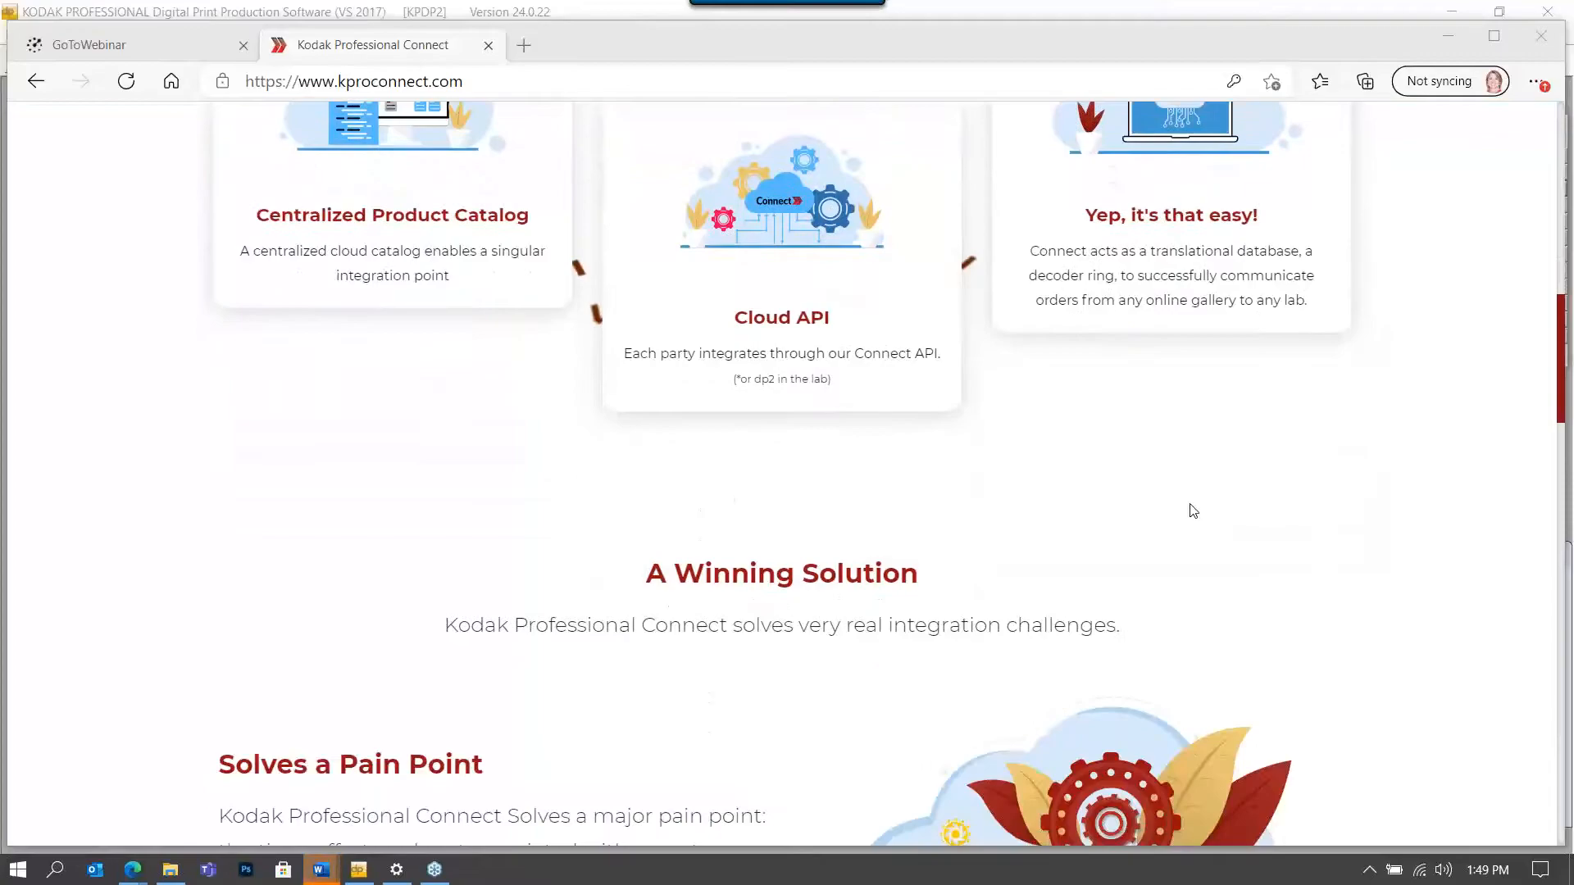
scroll(1195, 509, down, 1)
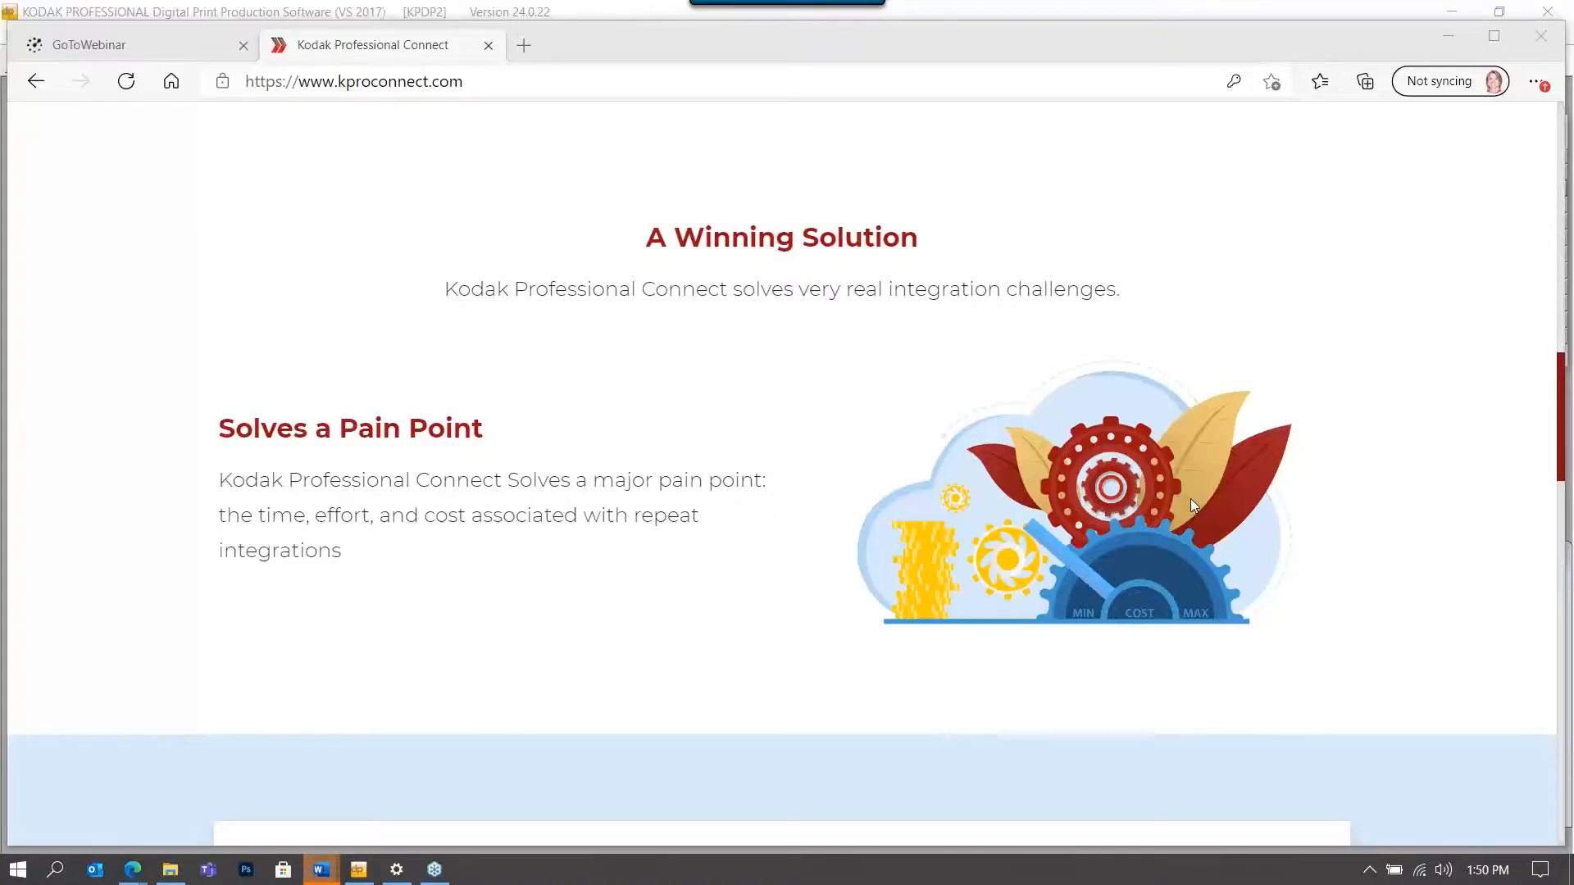
scroll(1187, 508, down, 1)
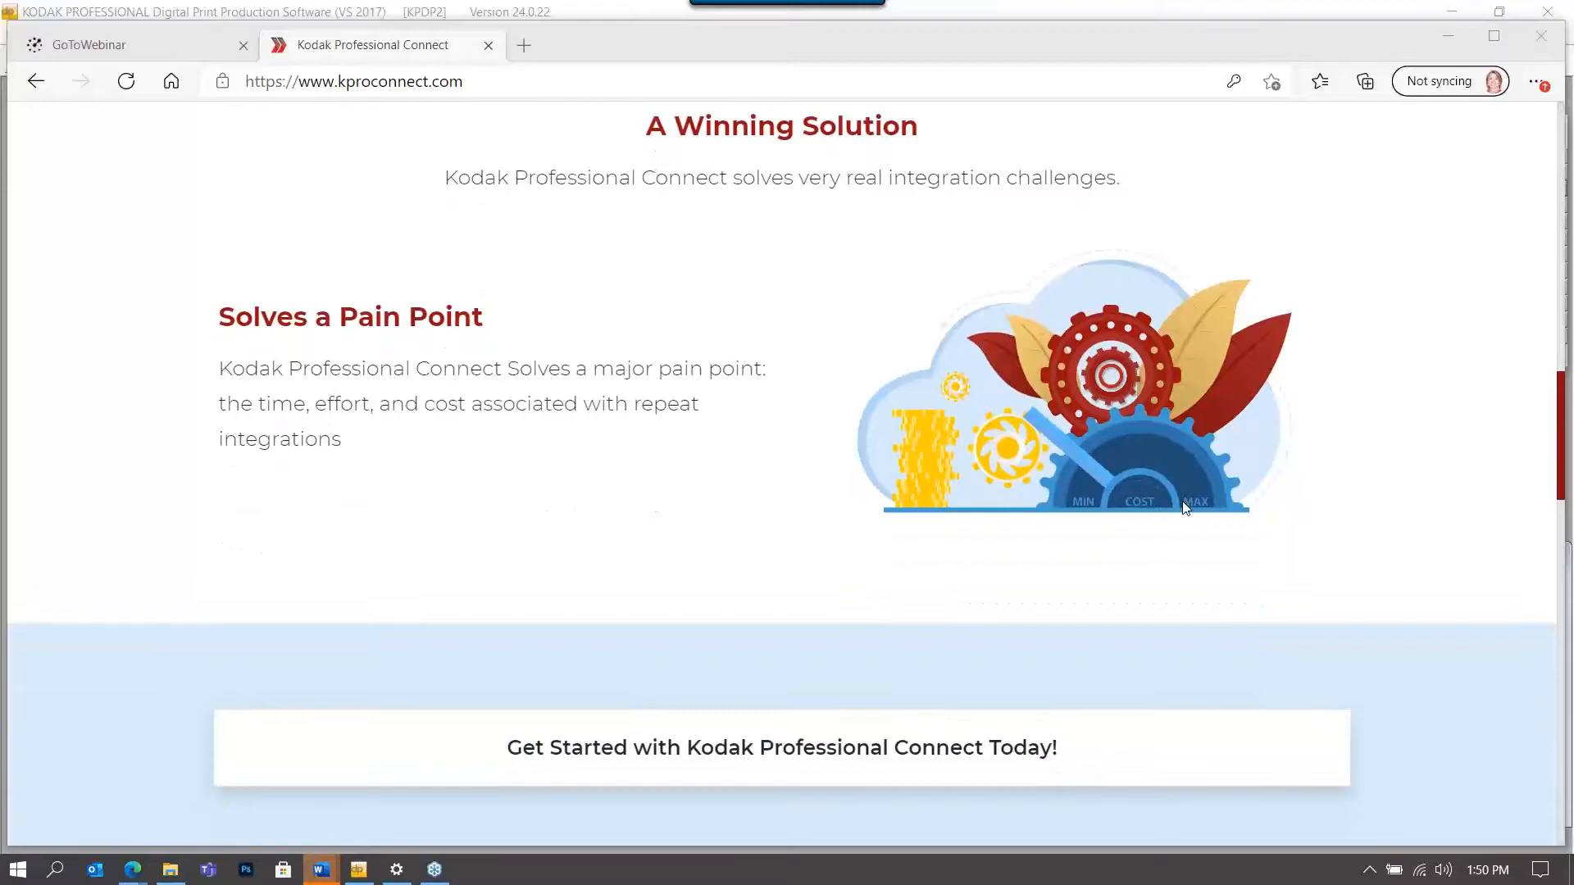
scroll(1186, 508, down, 5)
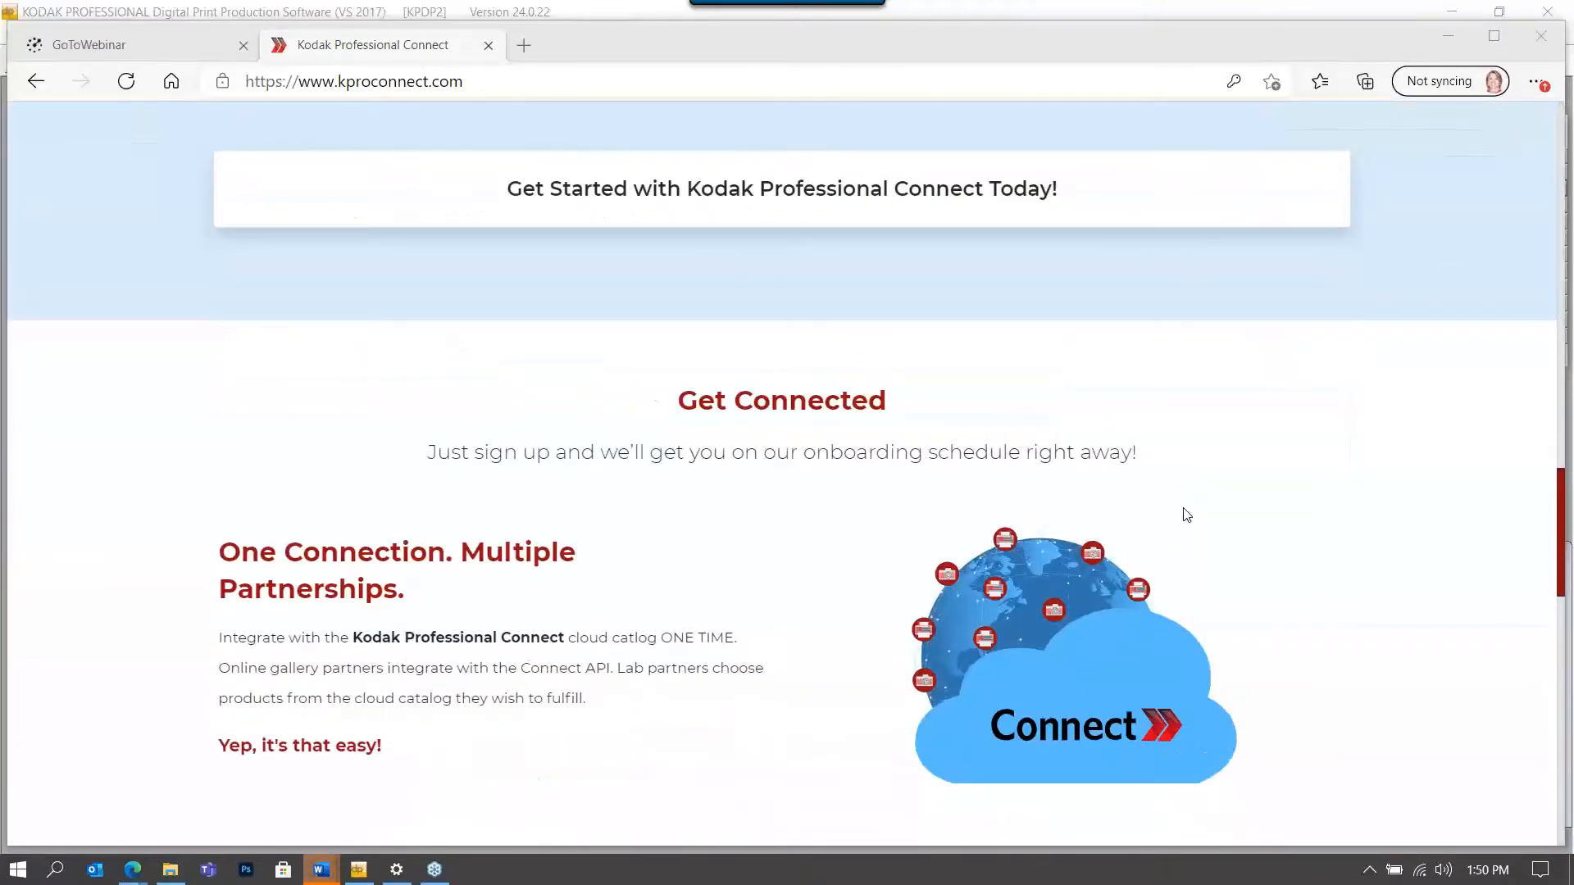
scroll(1186, 515, down, 1)
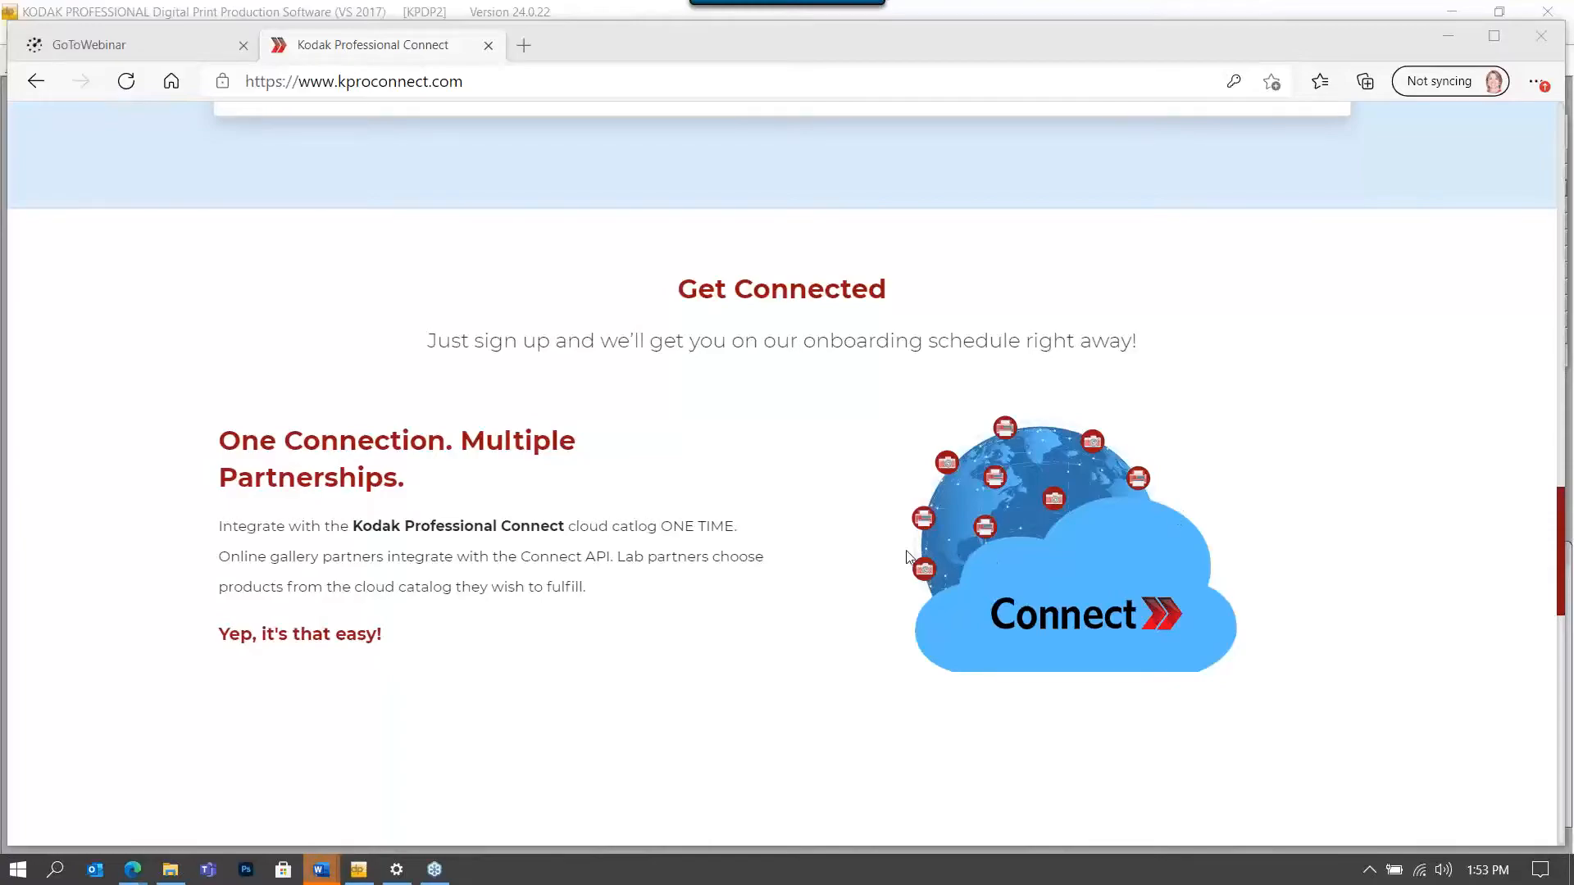
Scroll the kproconnect.com homepage down to its closing Get in Touch section.
scroll(906, 554, down, 1)
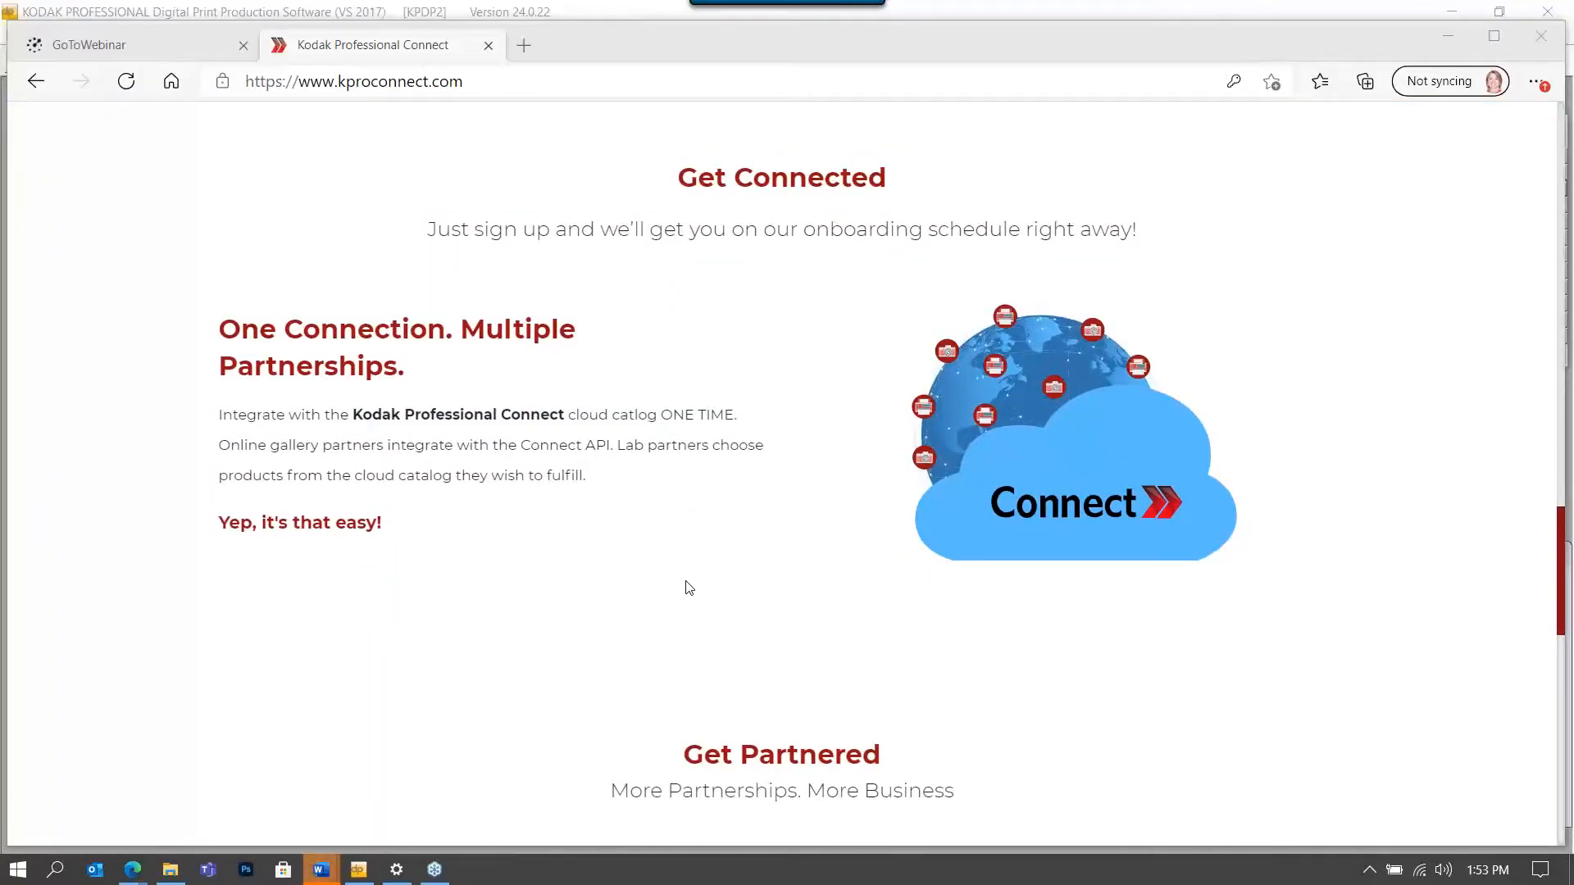
scroll(688, 582, down, 2)
scroll(688, 575, down, 3)
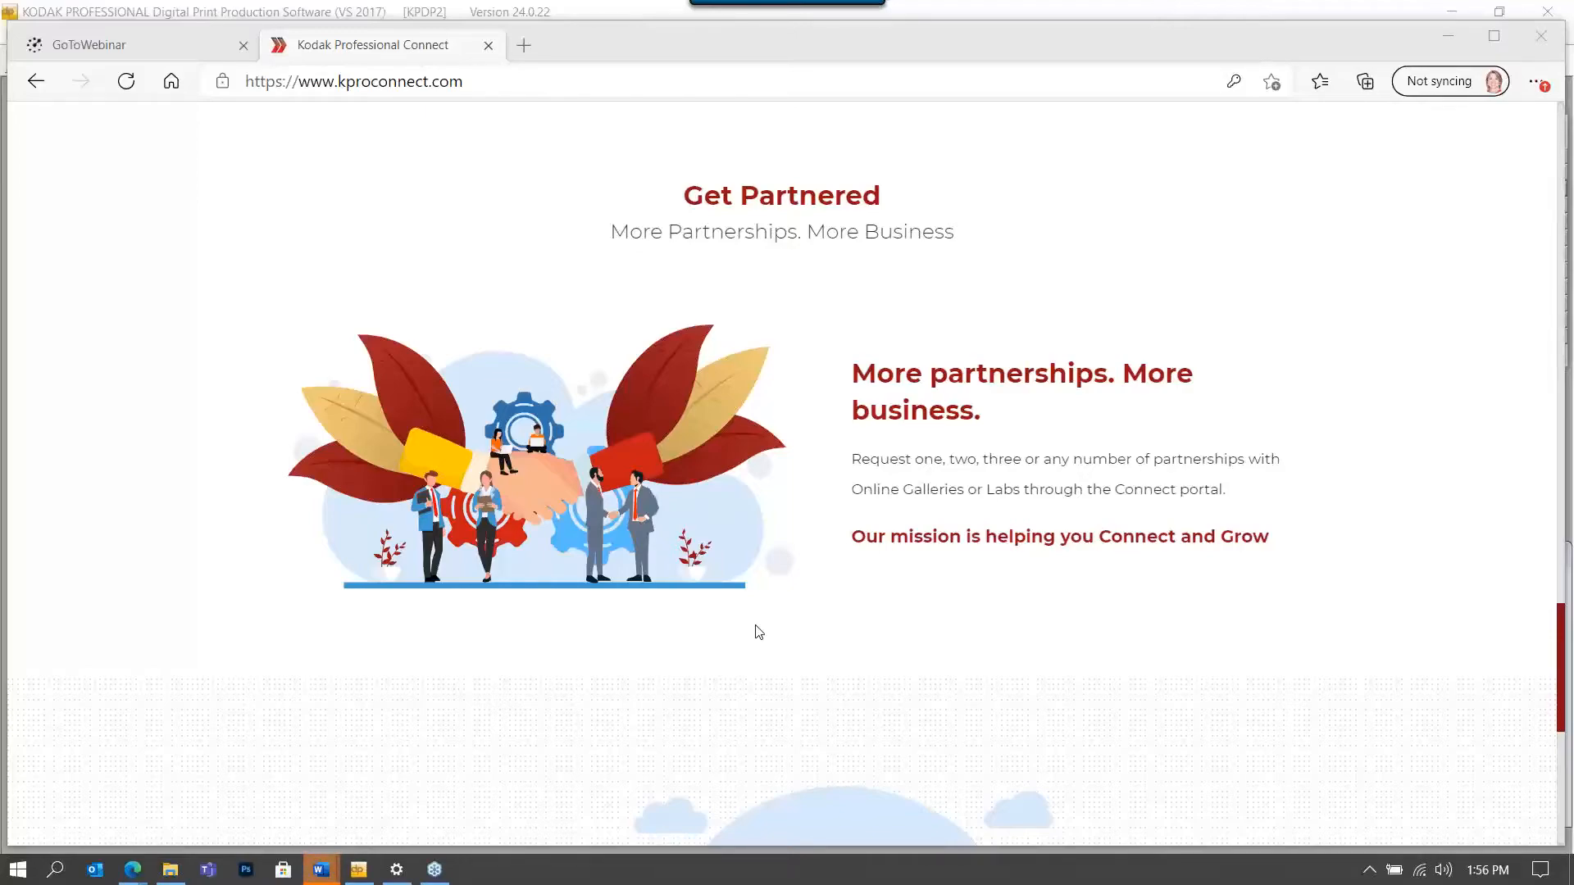
scroll(758, 631, down, 6)
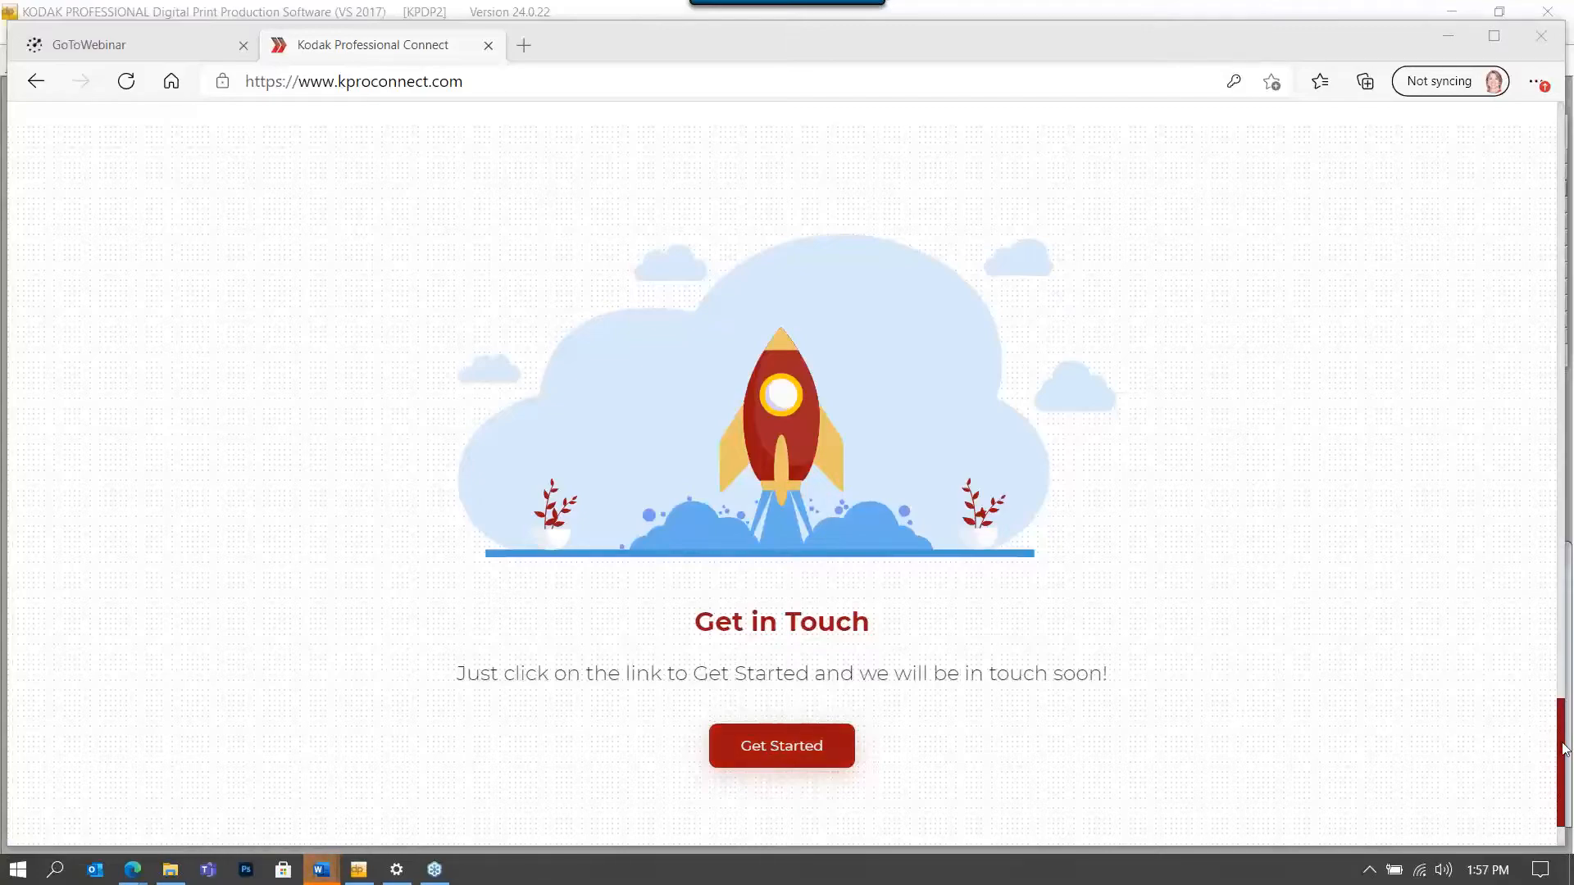
Return to the top of the homepage and bring up the Log In panel.
drag(1566, 748, 1566, 145)
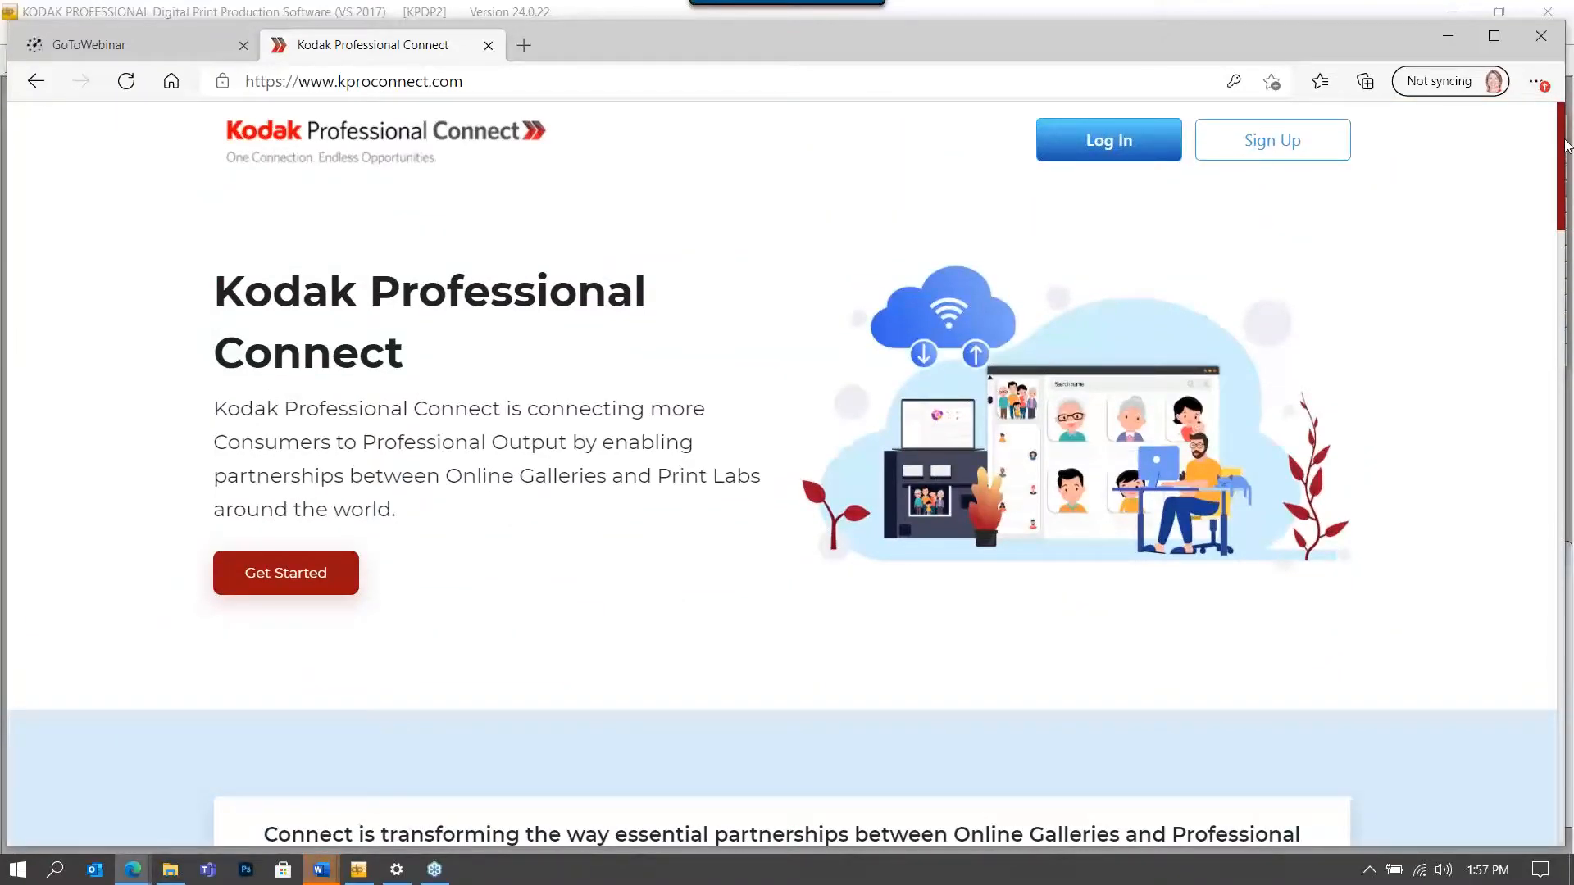
click(1113, 155)
Sign in with the saved credentials, review the Monthly Snapshot, and expand Catalog Management.
click(1148, 547)
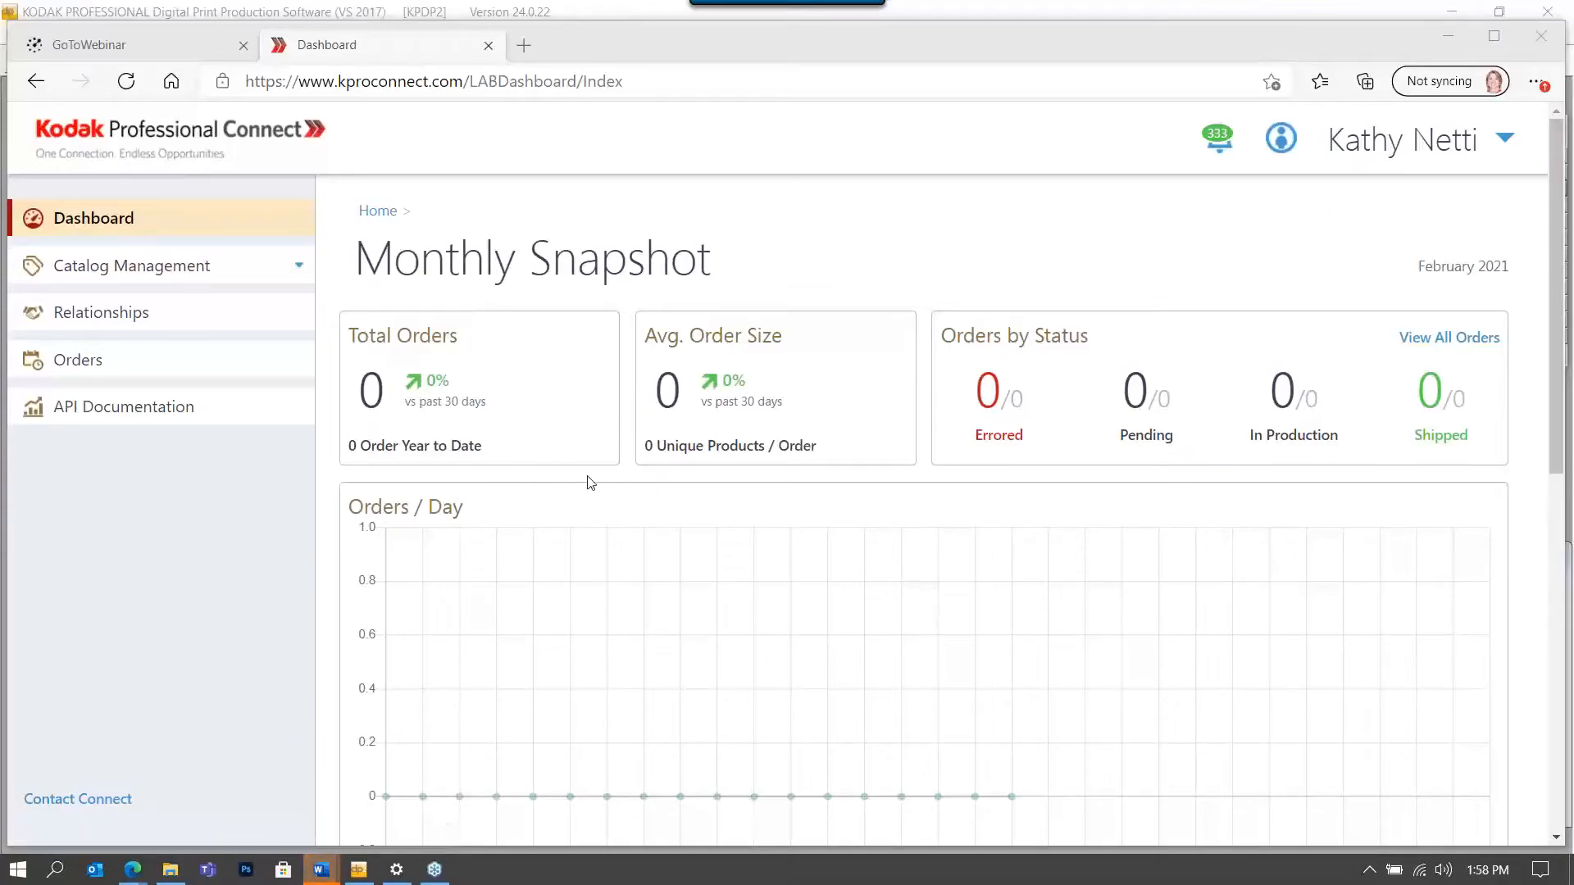
scroll(592, 482, down, 2)
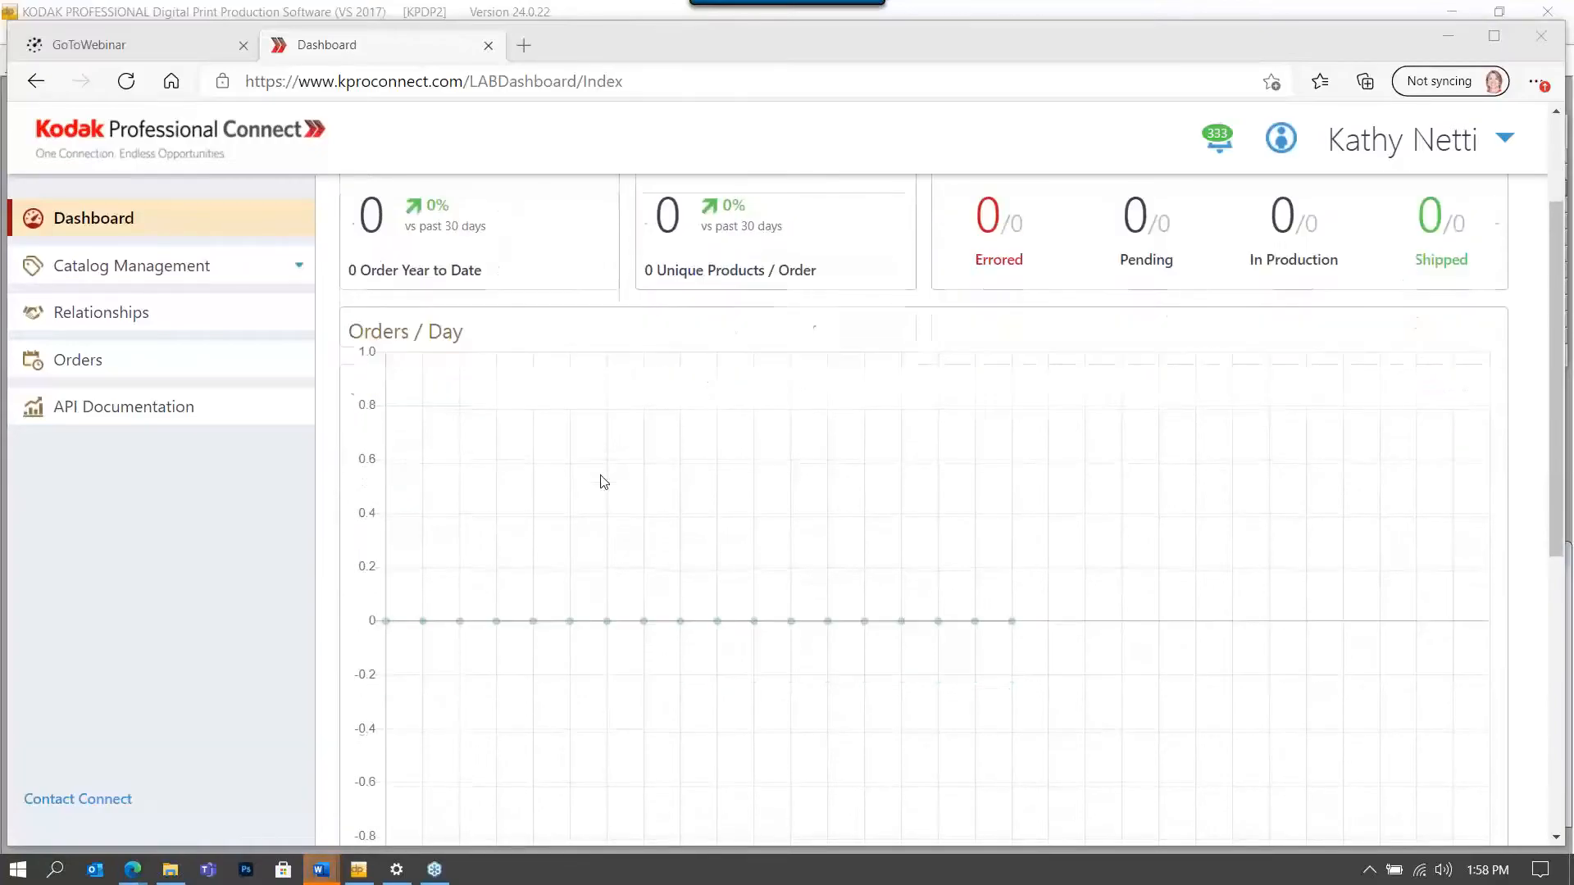
scroll(604, 483, down, 7)
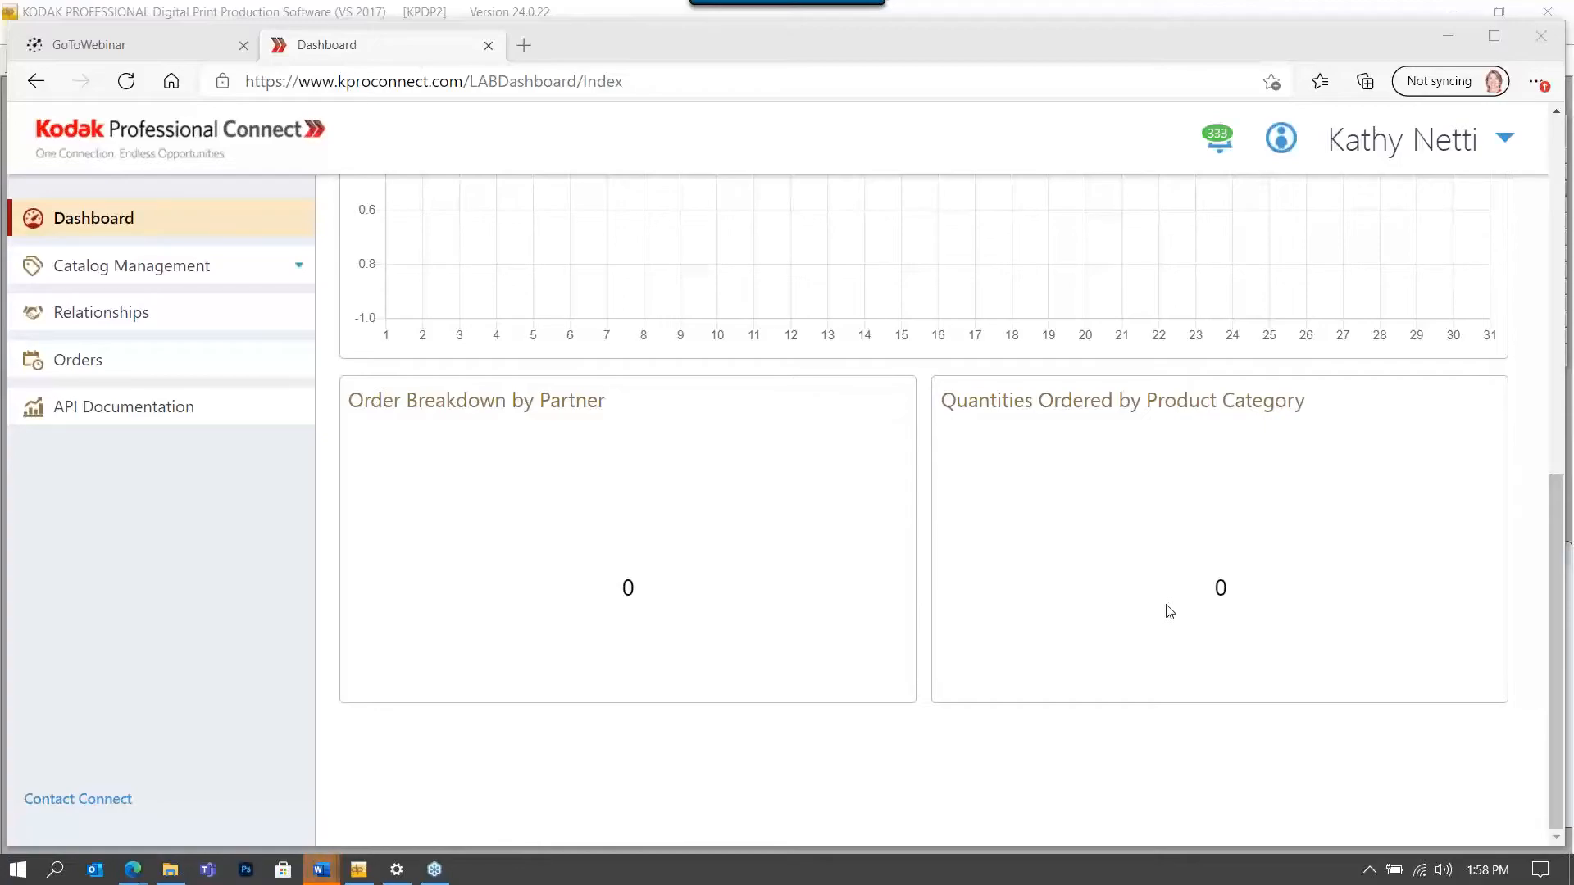
scroll(1170, 612, up, 8)
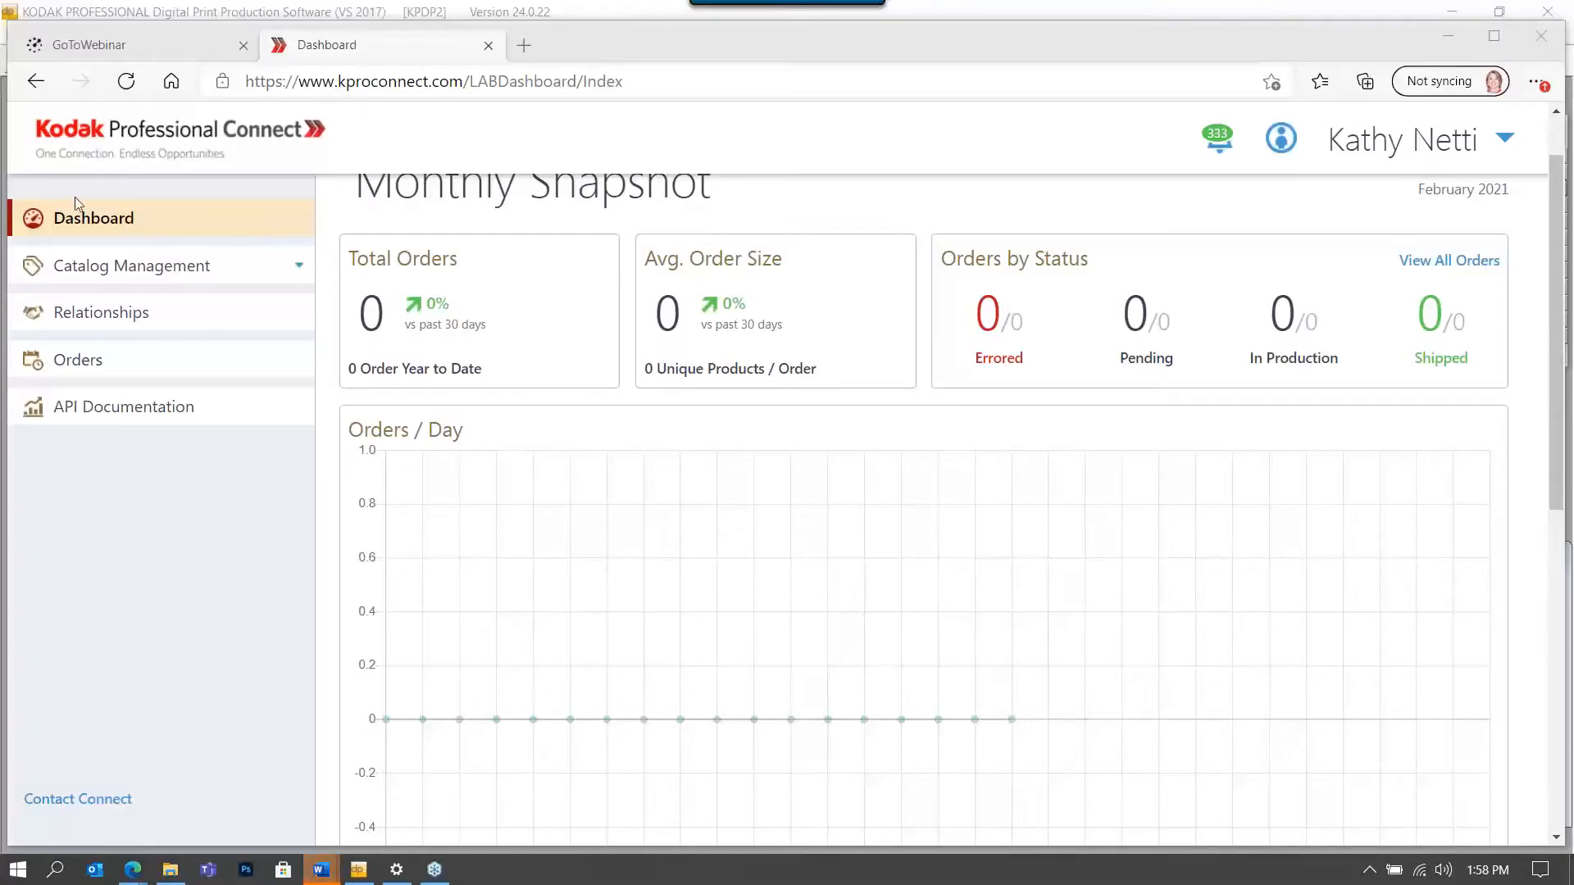
click(114, 266)
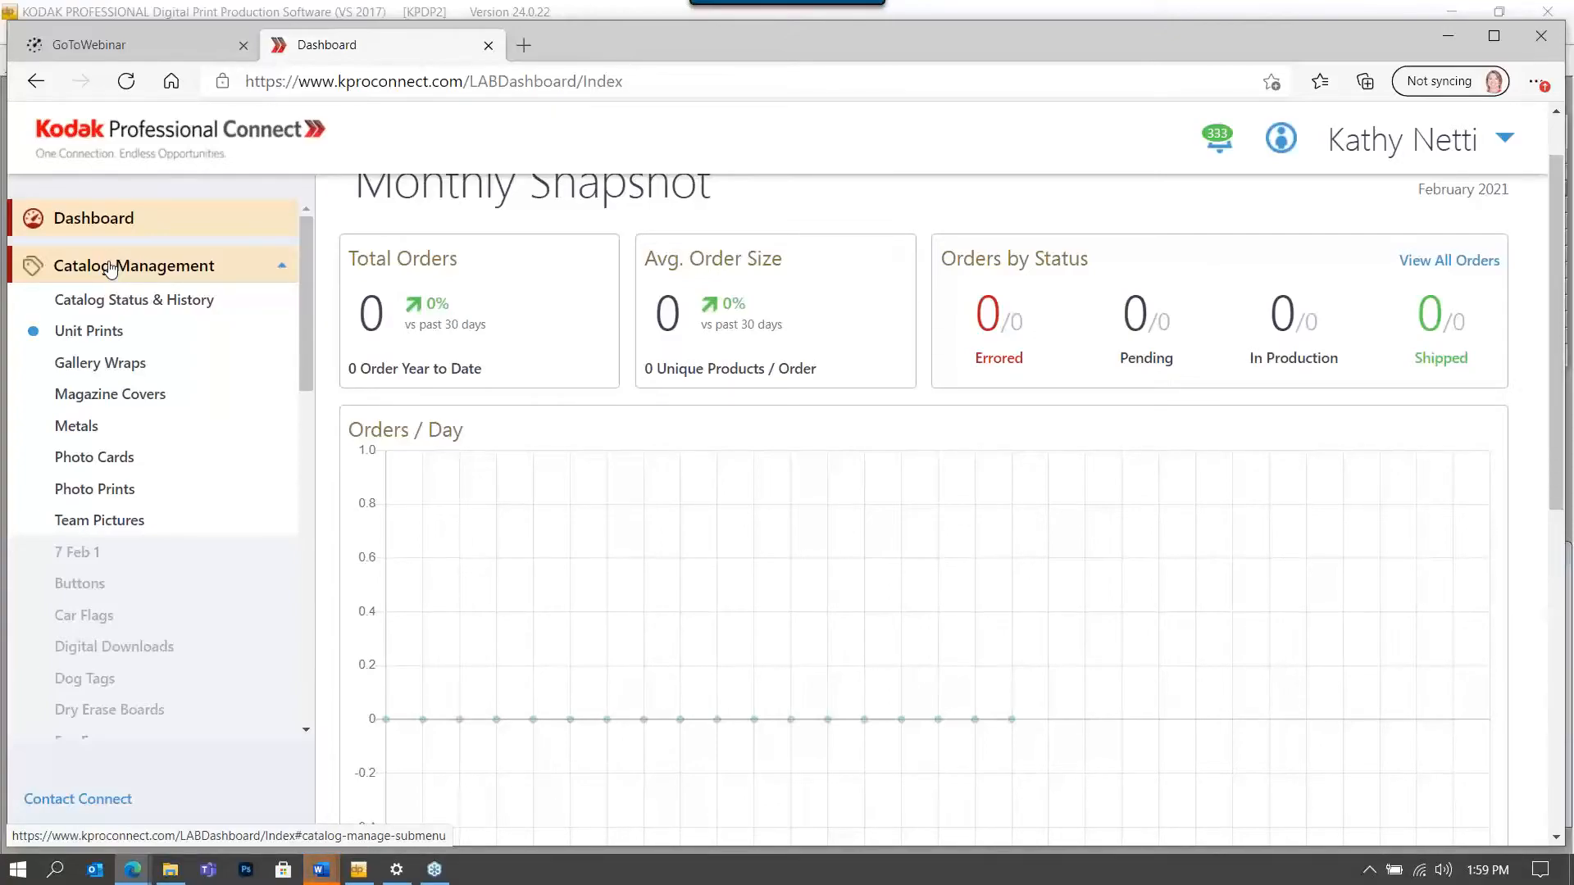
Re-expand Catalog Management and open Catalog Status & History showing the published catalog.
click(110, 268)
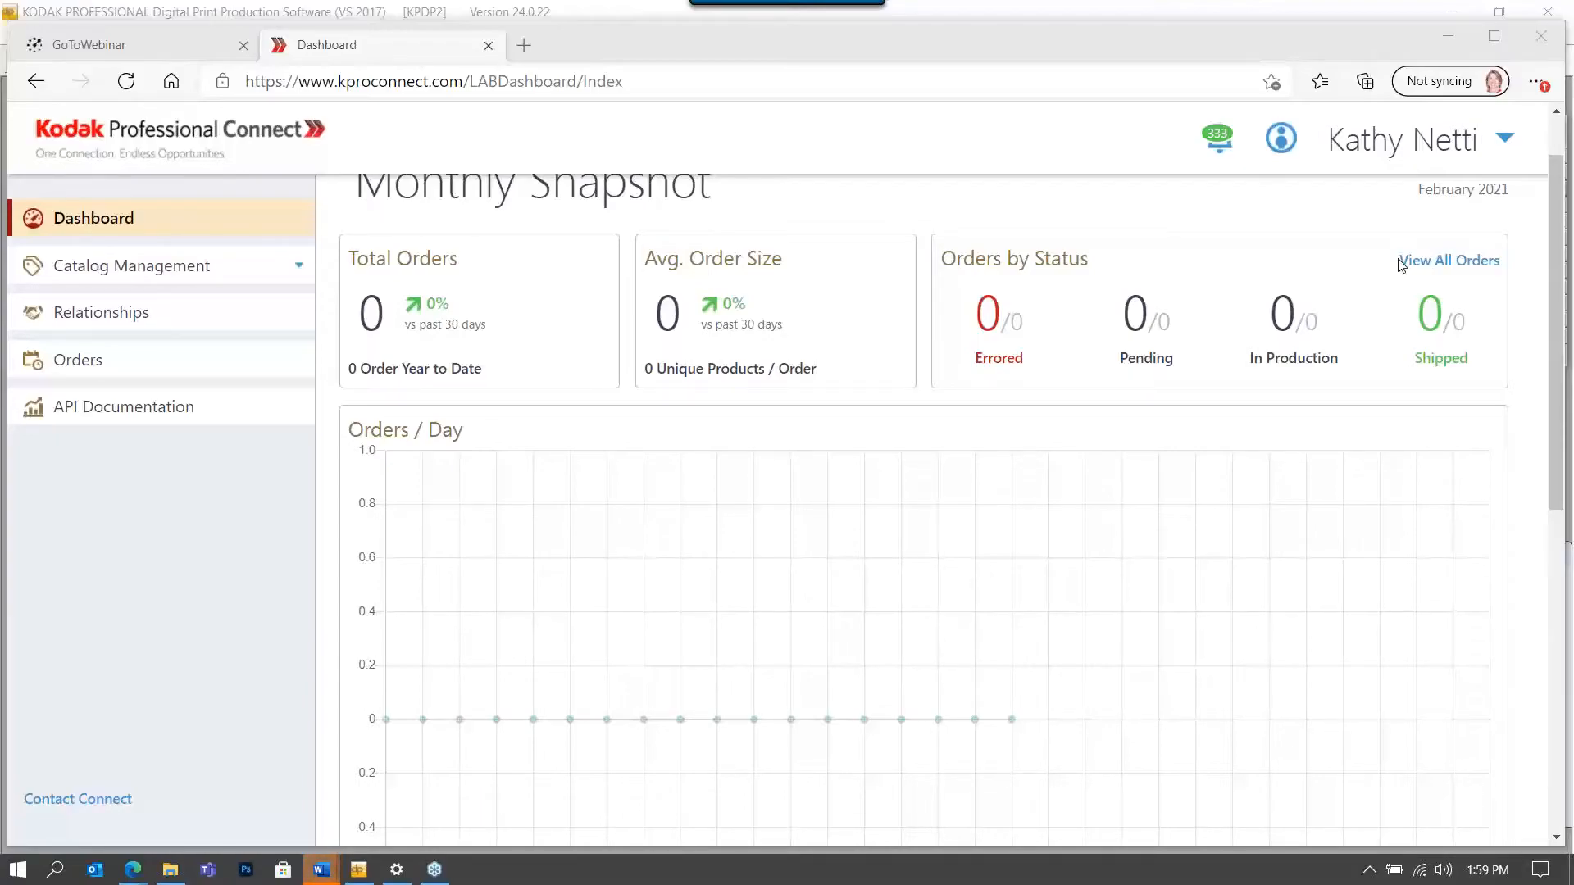
click(144, 269)
click(144, 269)
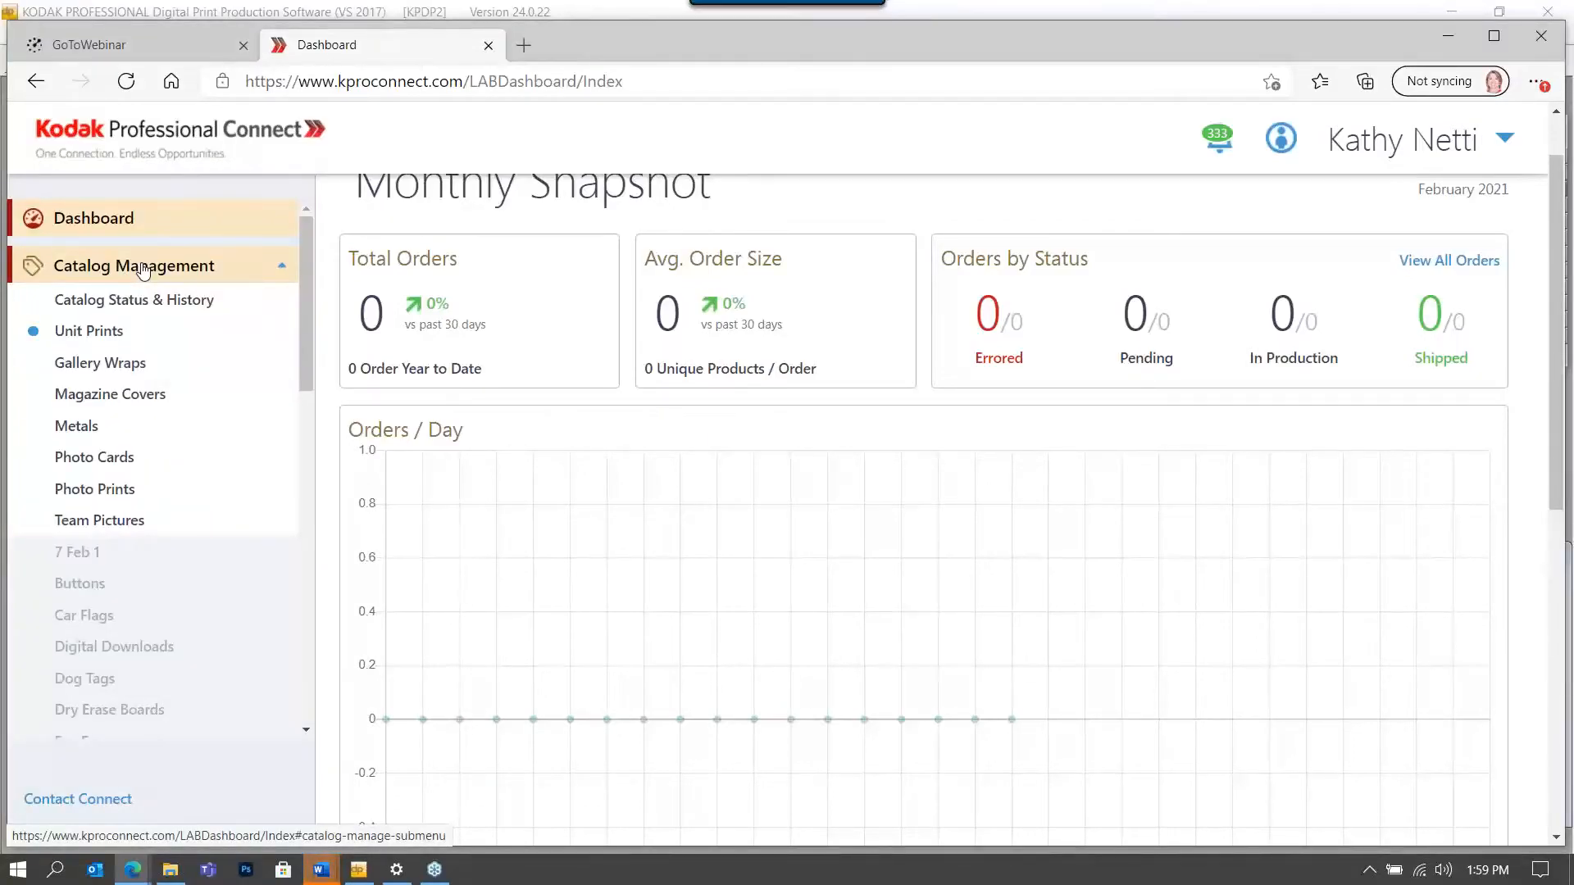
click(149, 304)
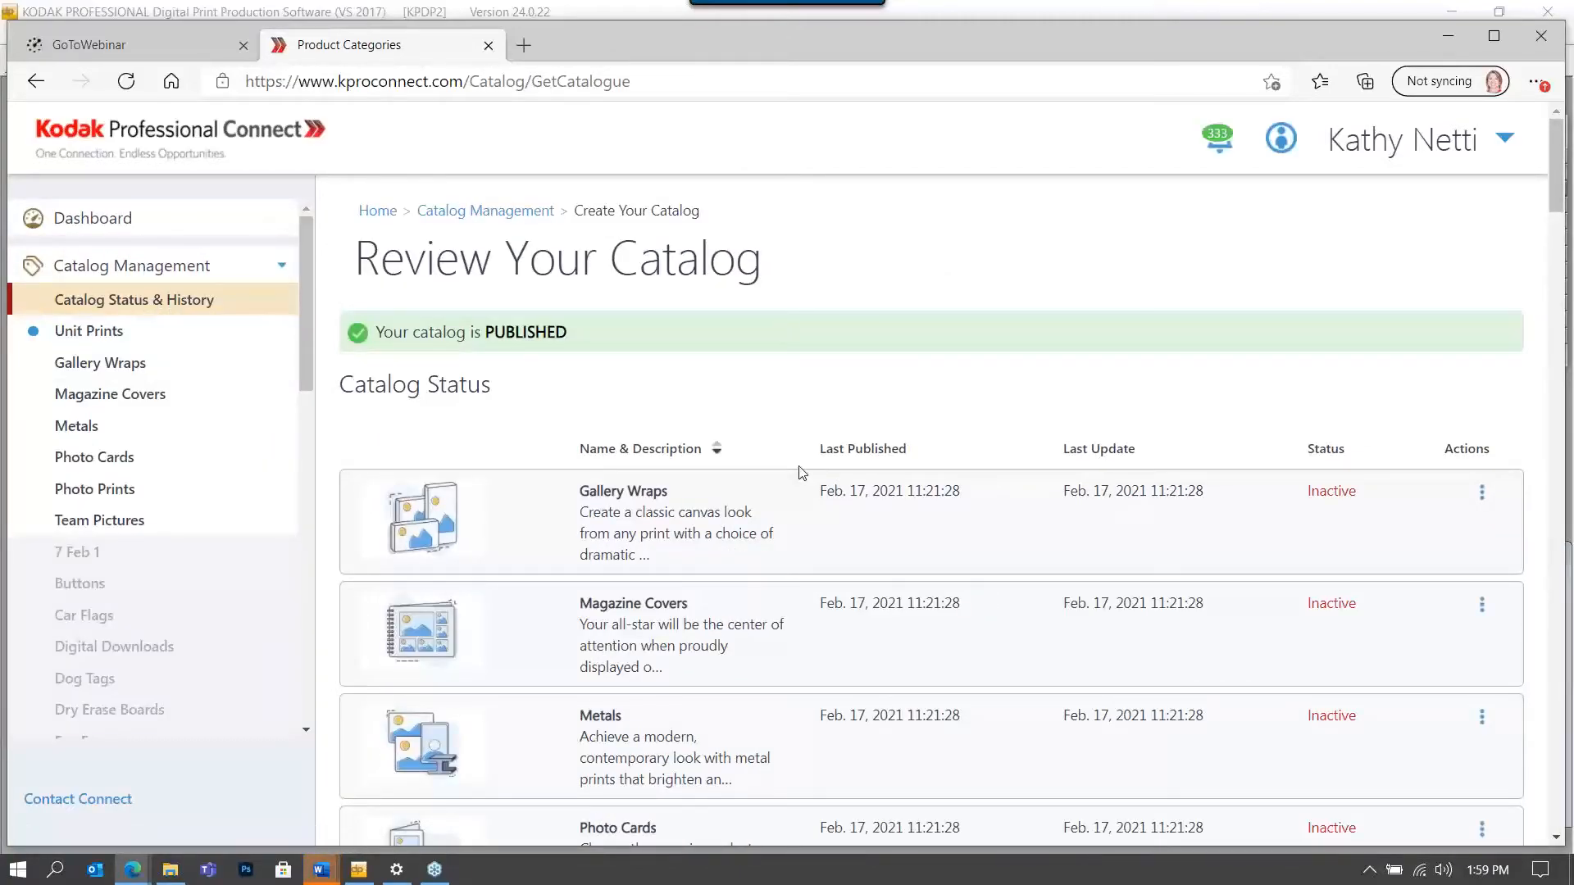
Scroll through the catalog status list and open the Actions menu on the active Photo Prints row.
scroll(802, 473, down, 7)
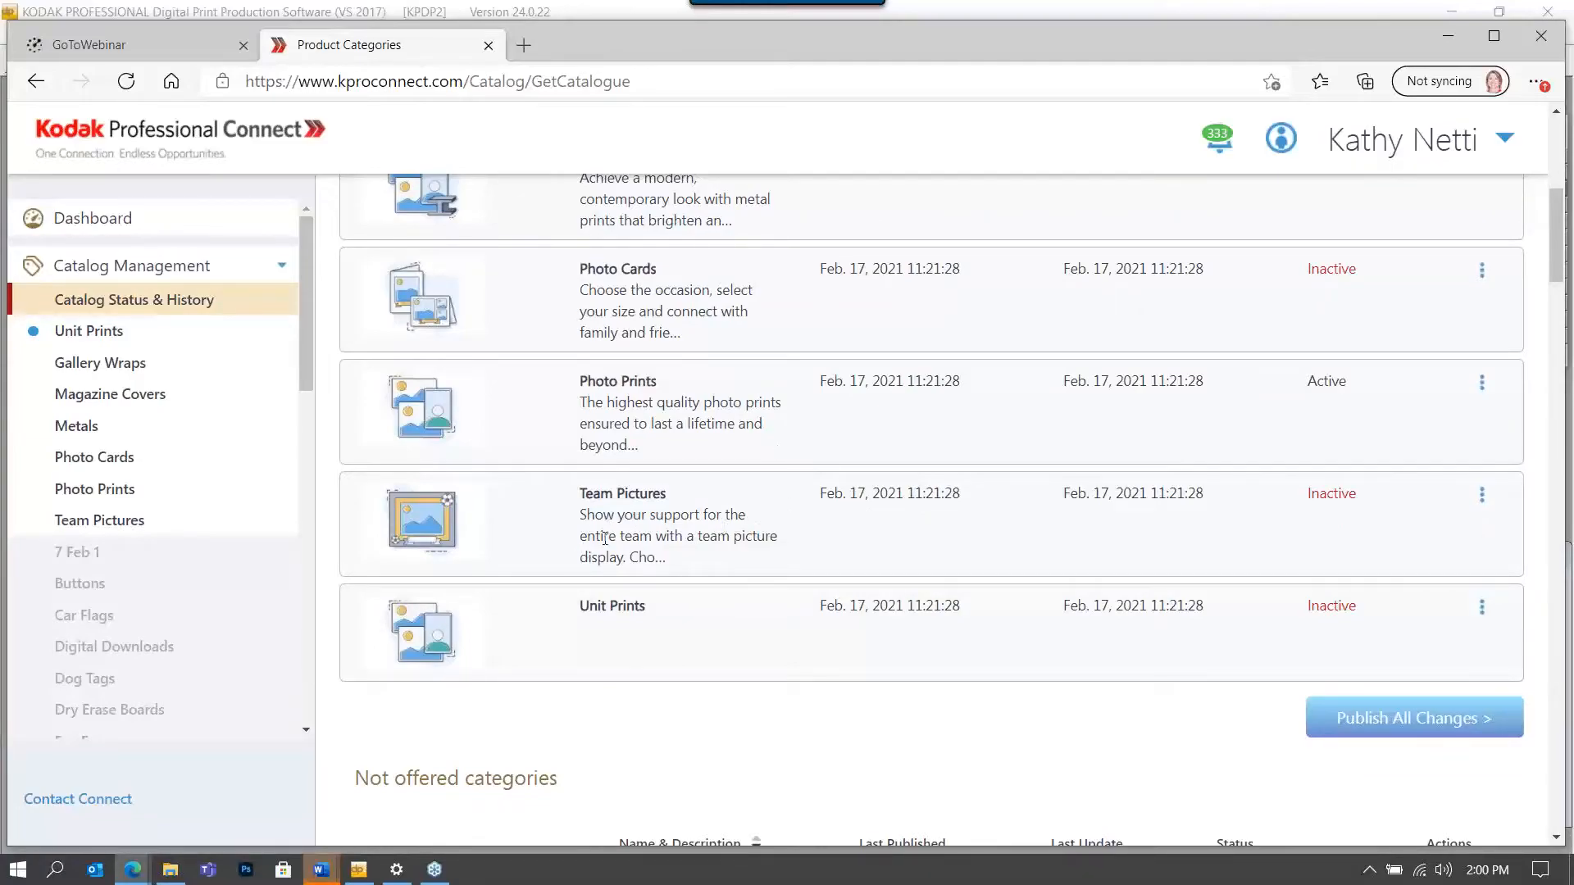
scroll(674, 522, down, 4)
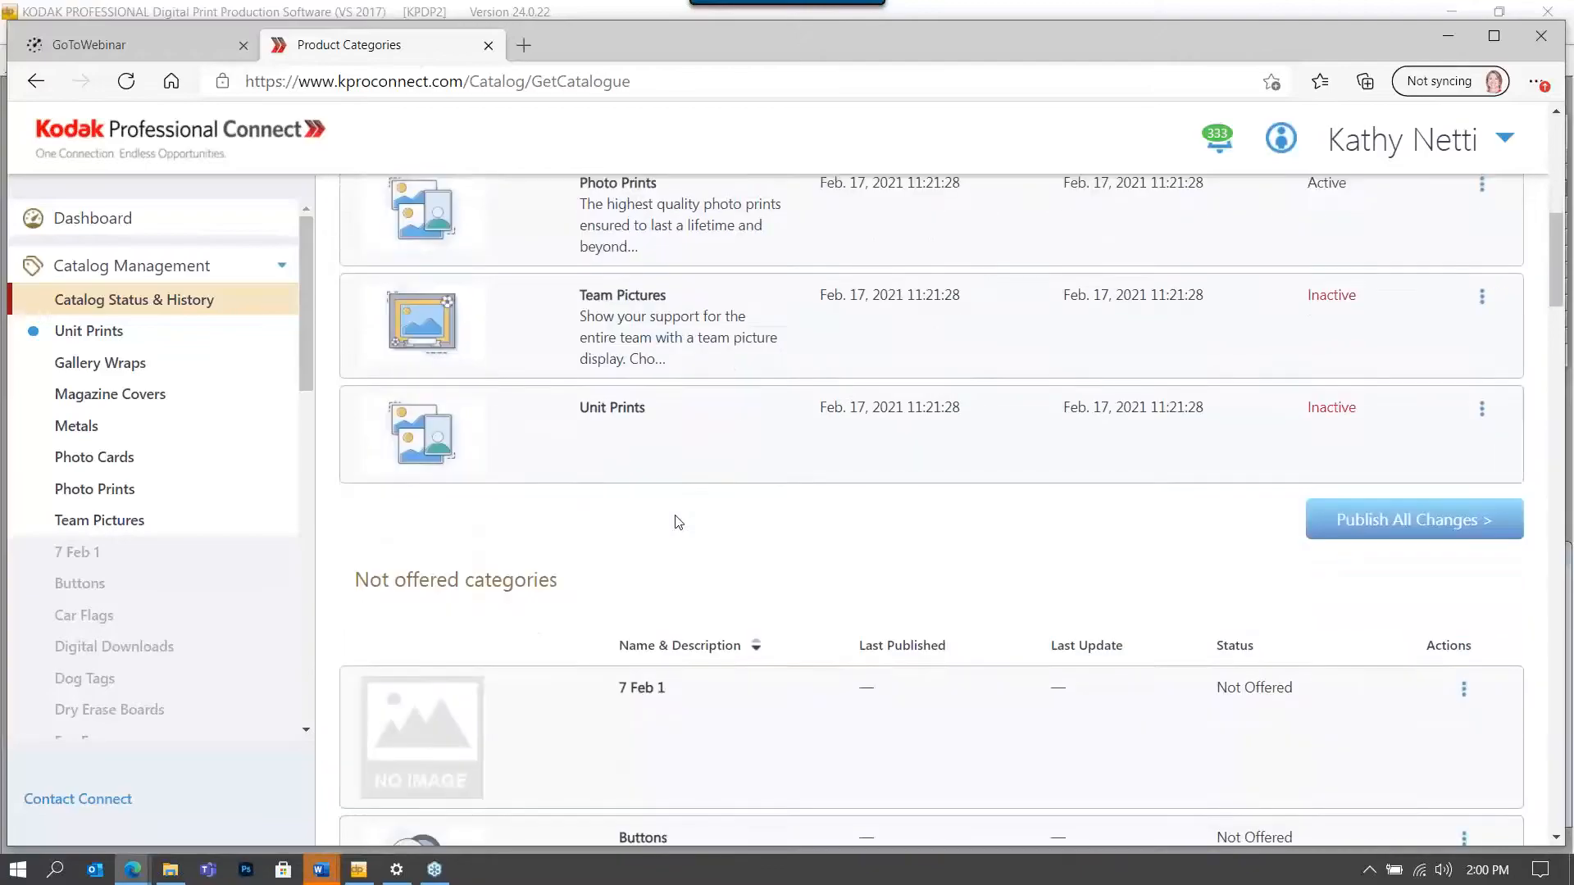
scroll(676, 521, down, 10)
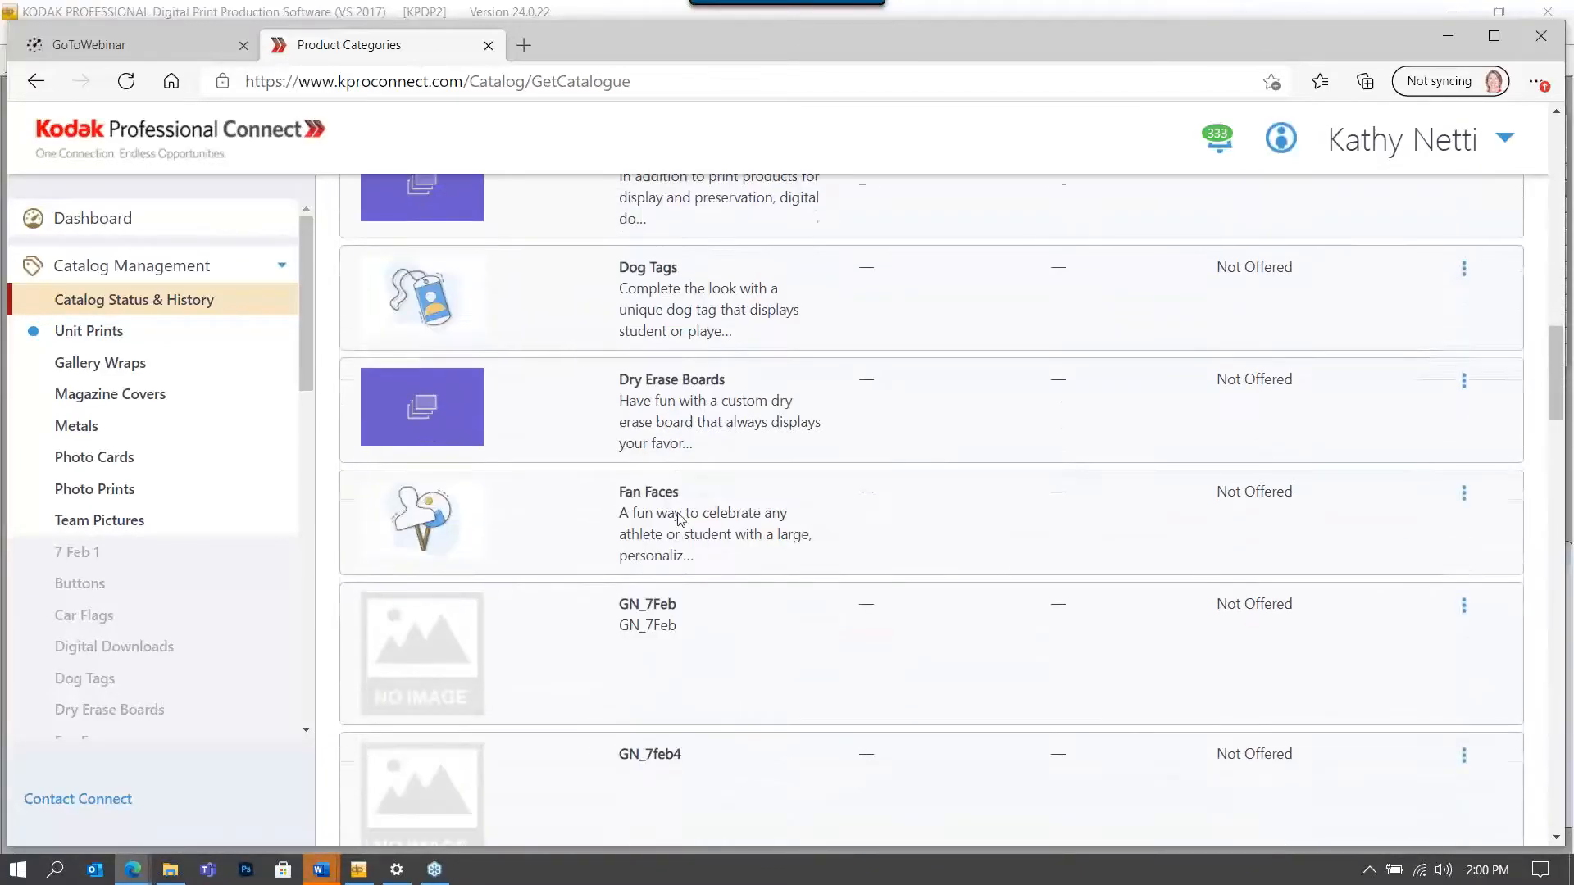
scroll(679, 516, down, 5)
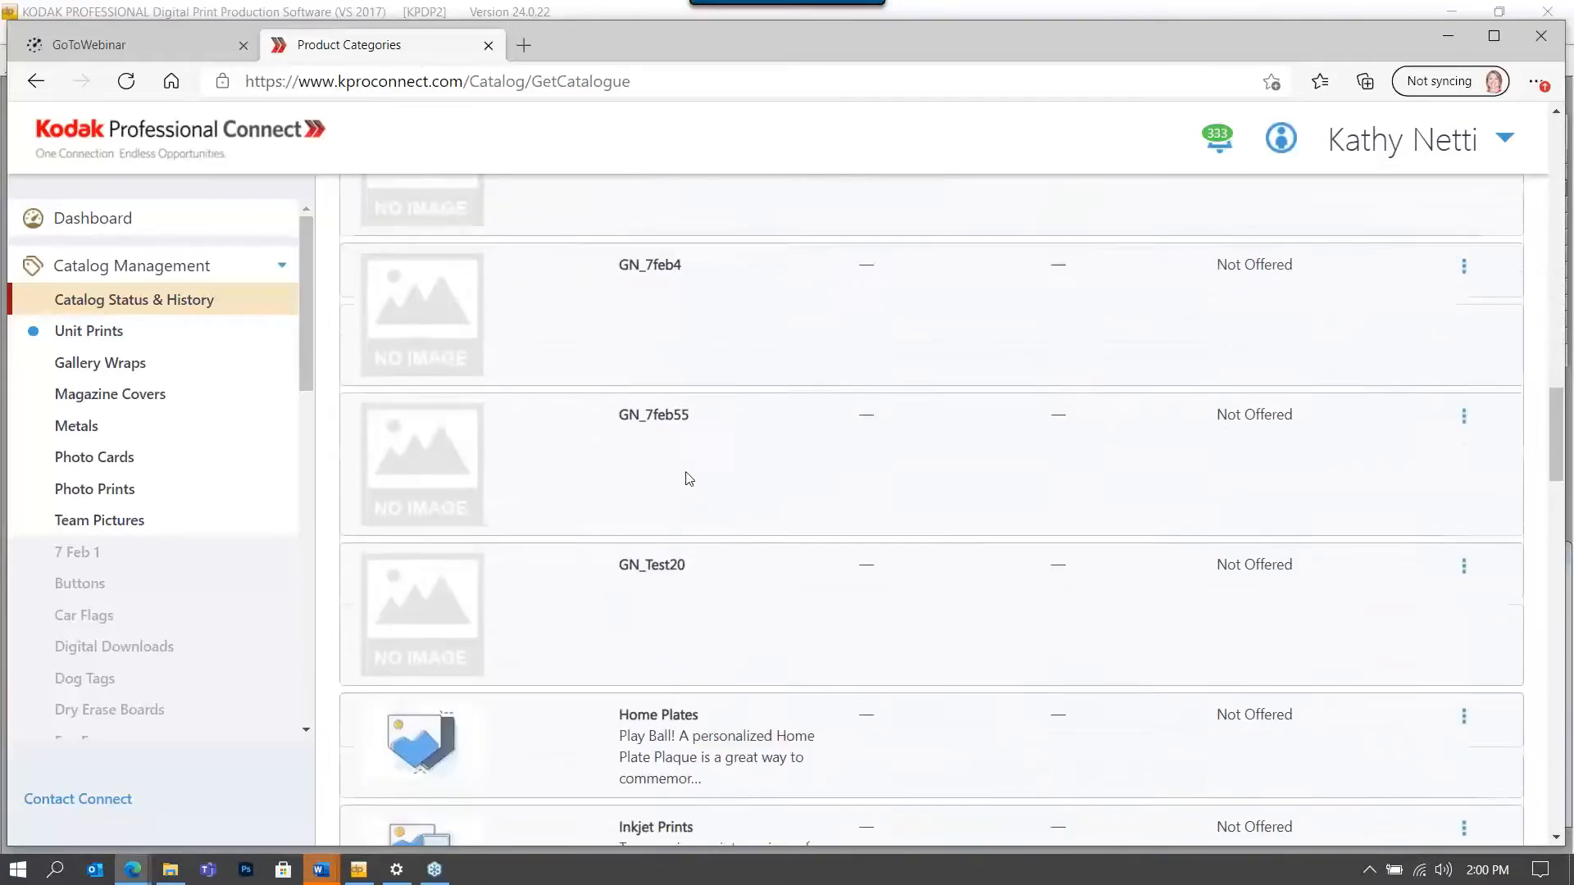
scroll(687, 479, down, 1)
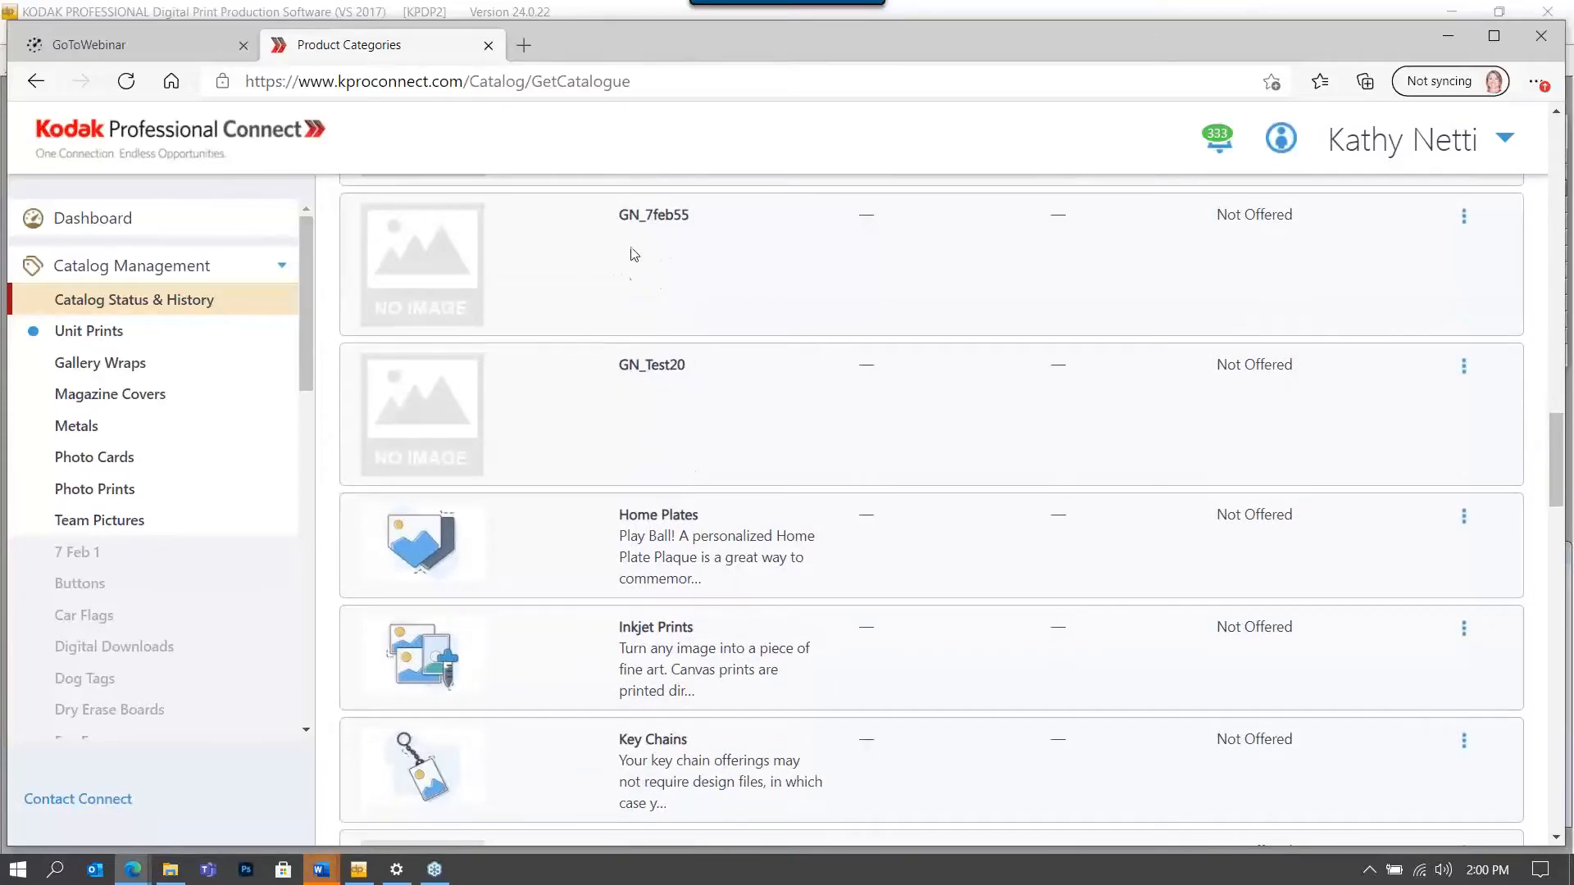
scroll(746, 492, down, 2)
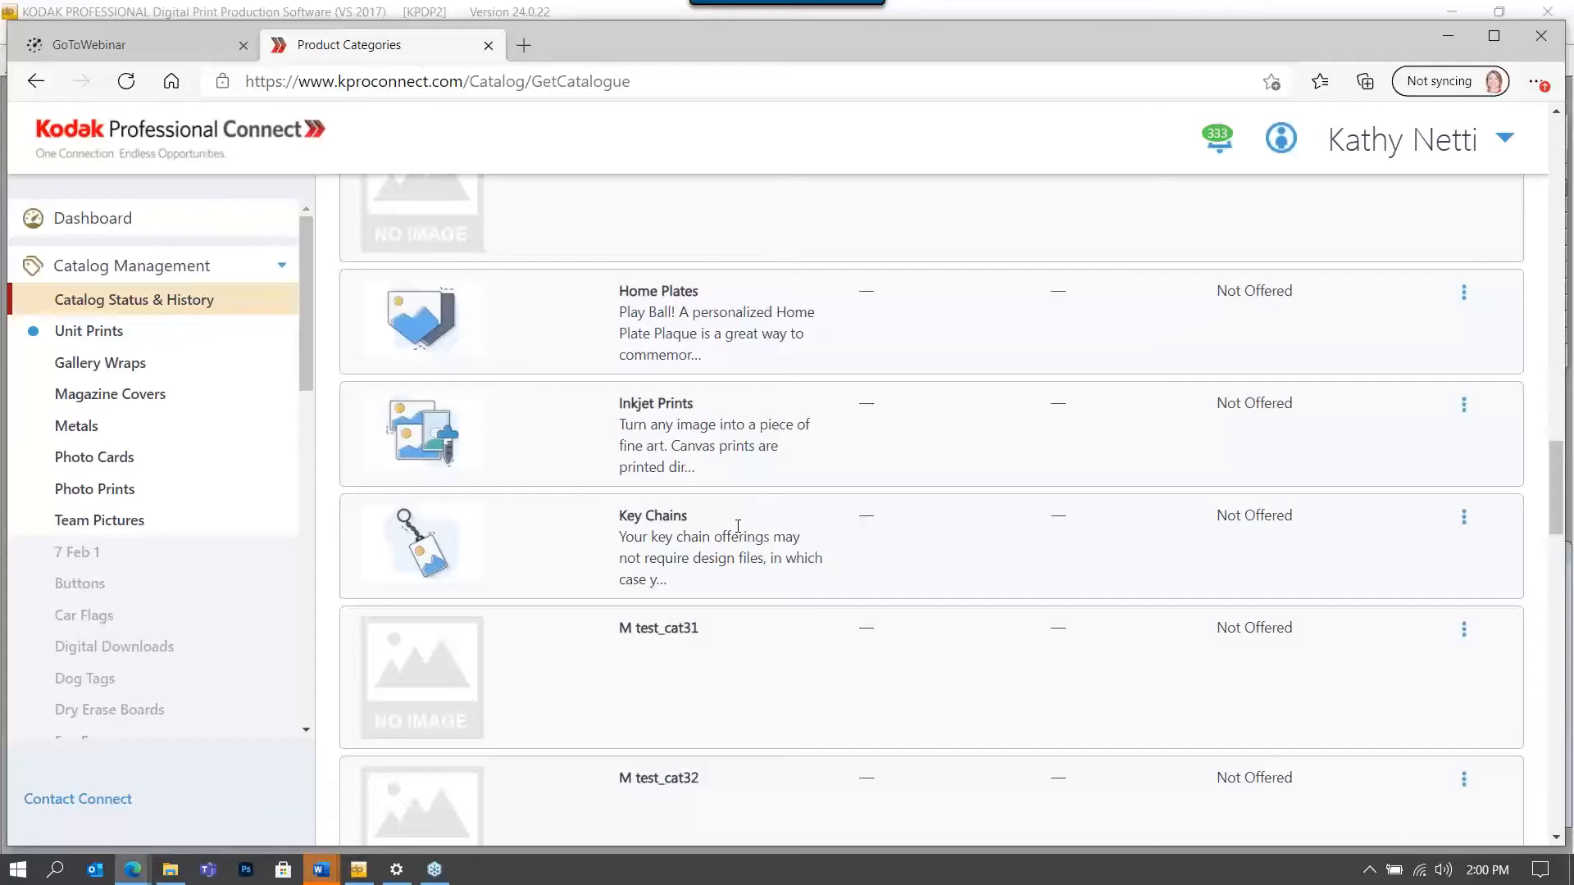
scroll(727, 411, down, 8)
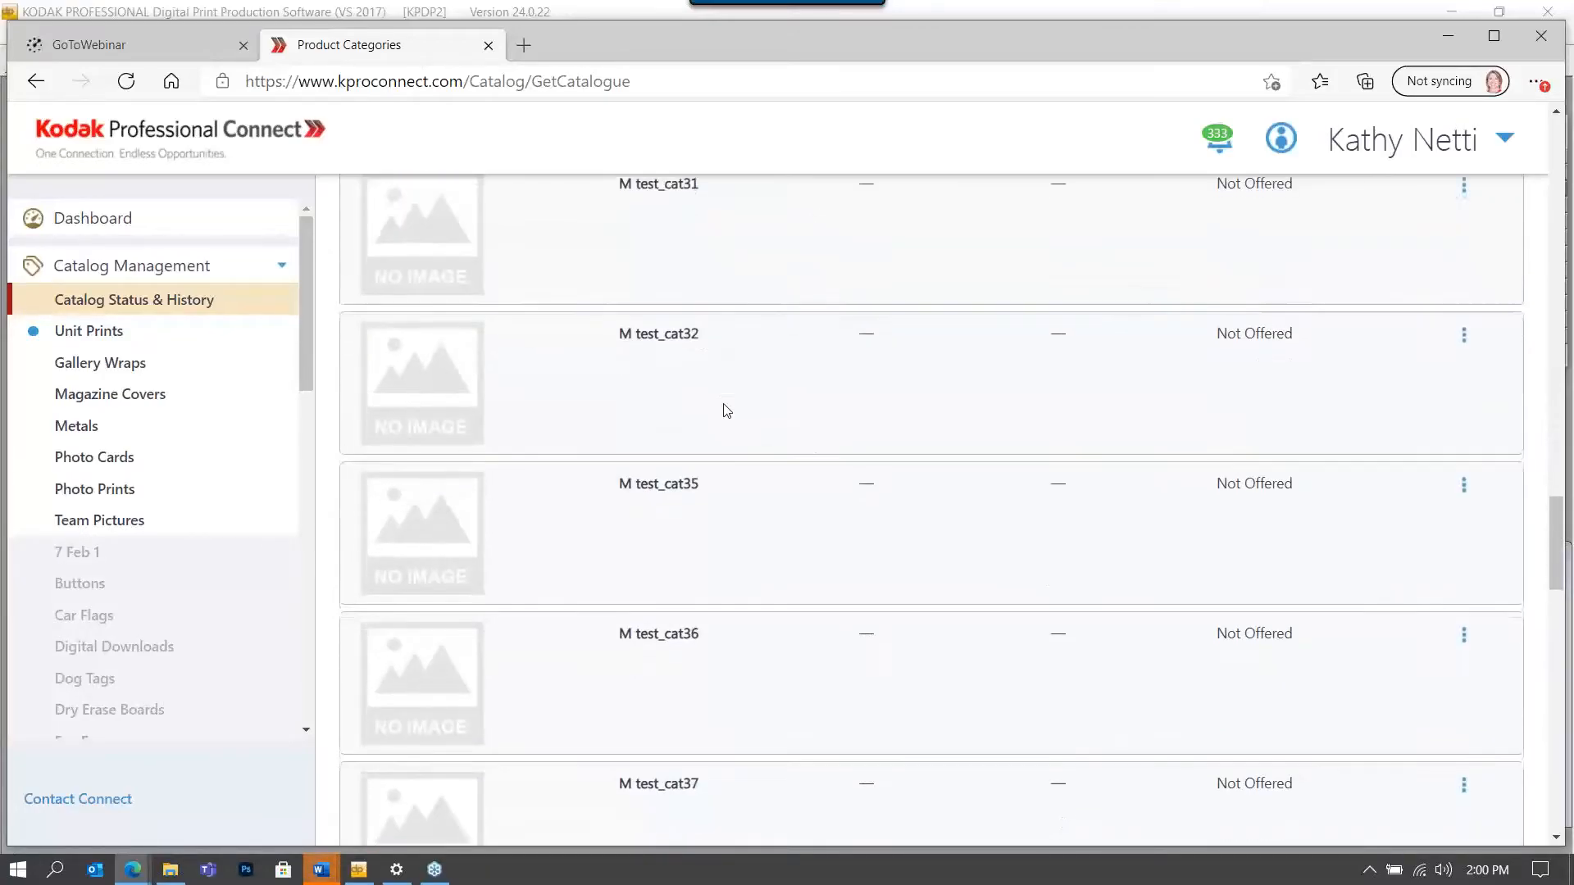
scroll(732, 410, down, 4)
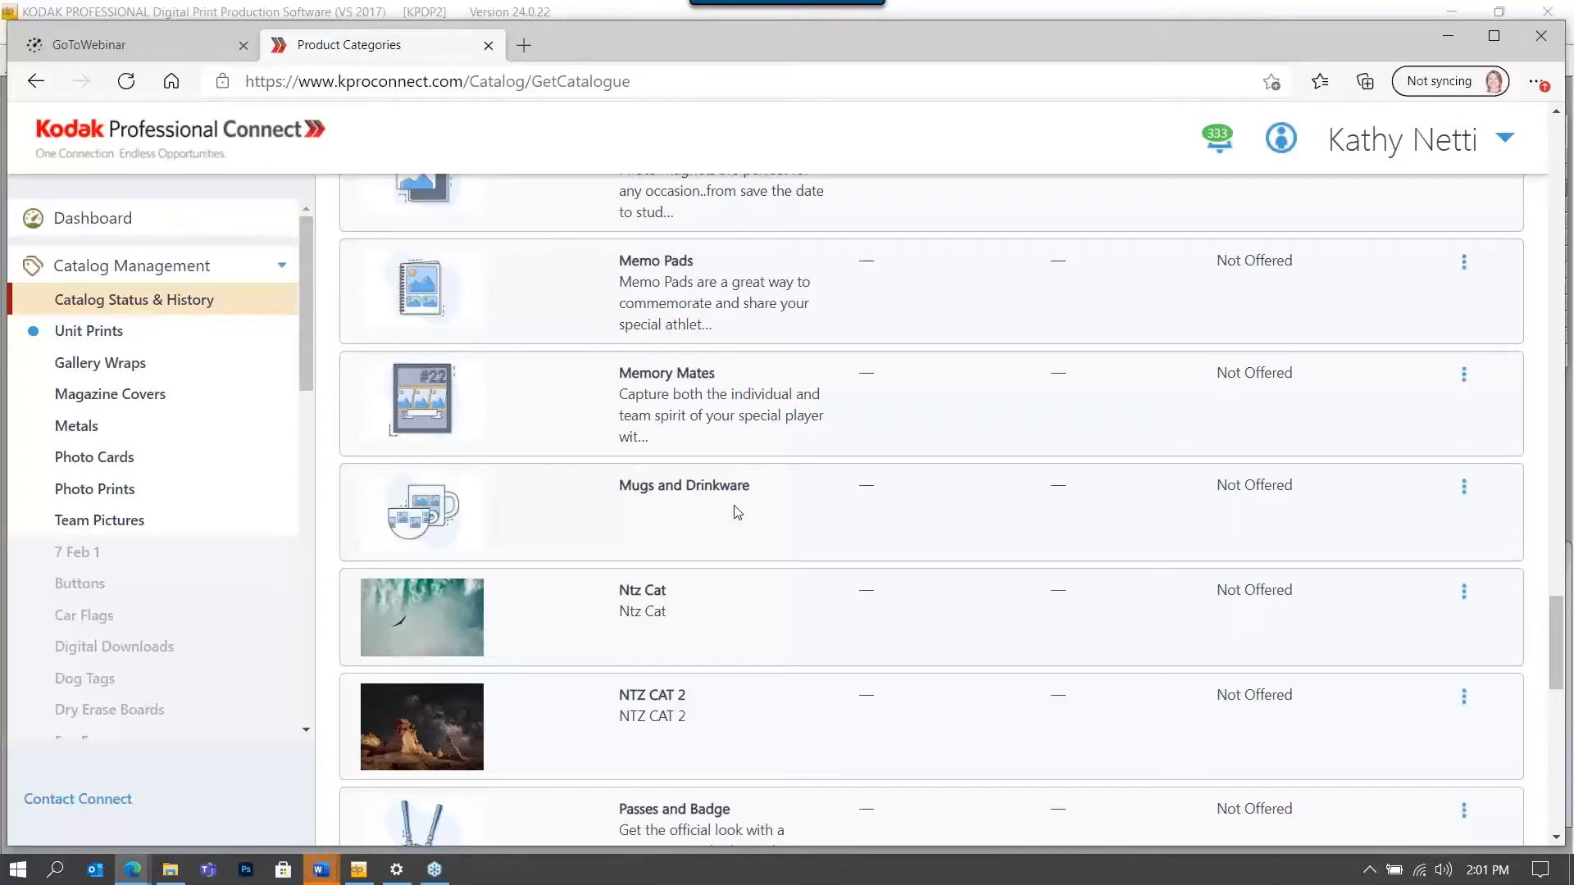
scroll(666, 502, up, 15)
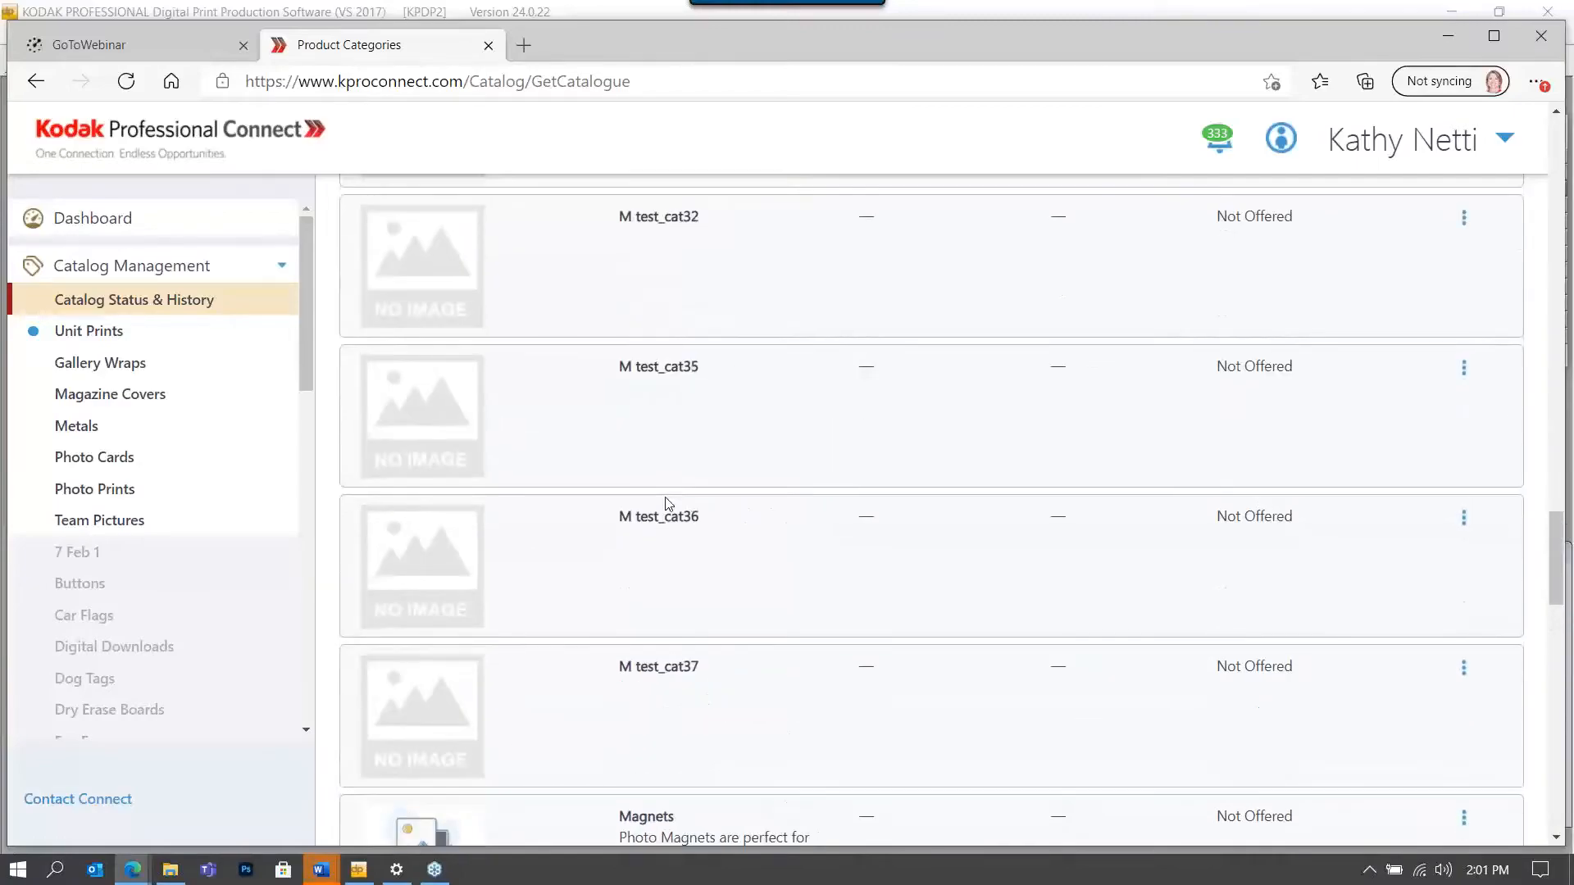
scroll(668, 503, up, 20)
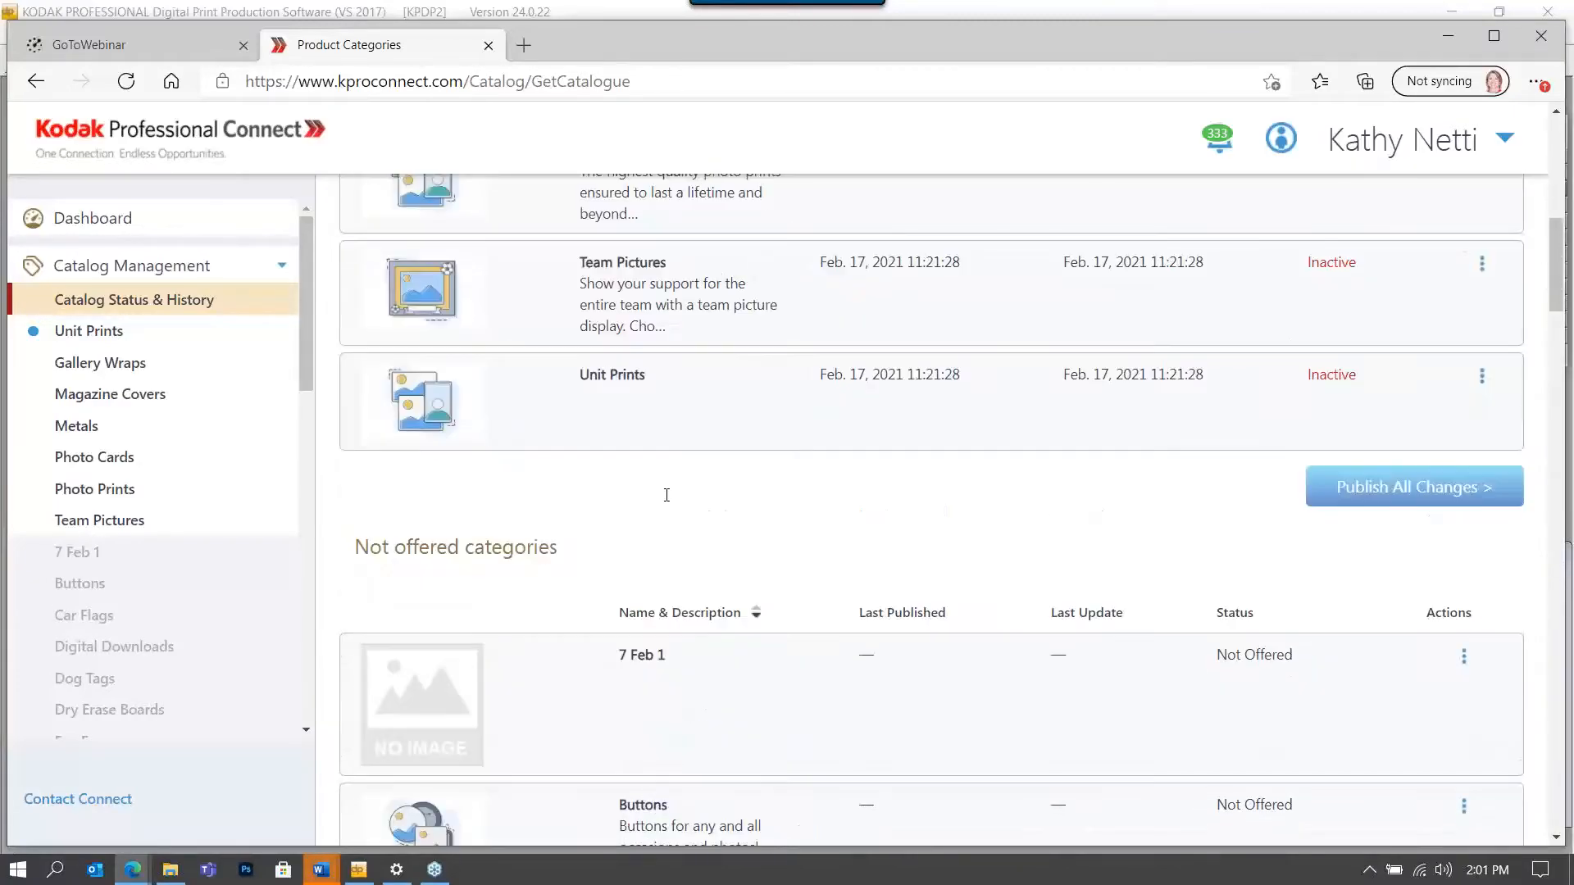
scroll(1222, 432, down, 3)
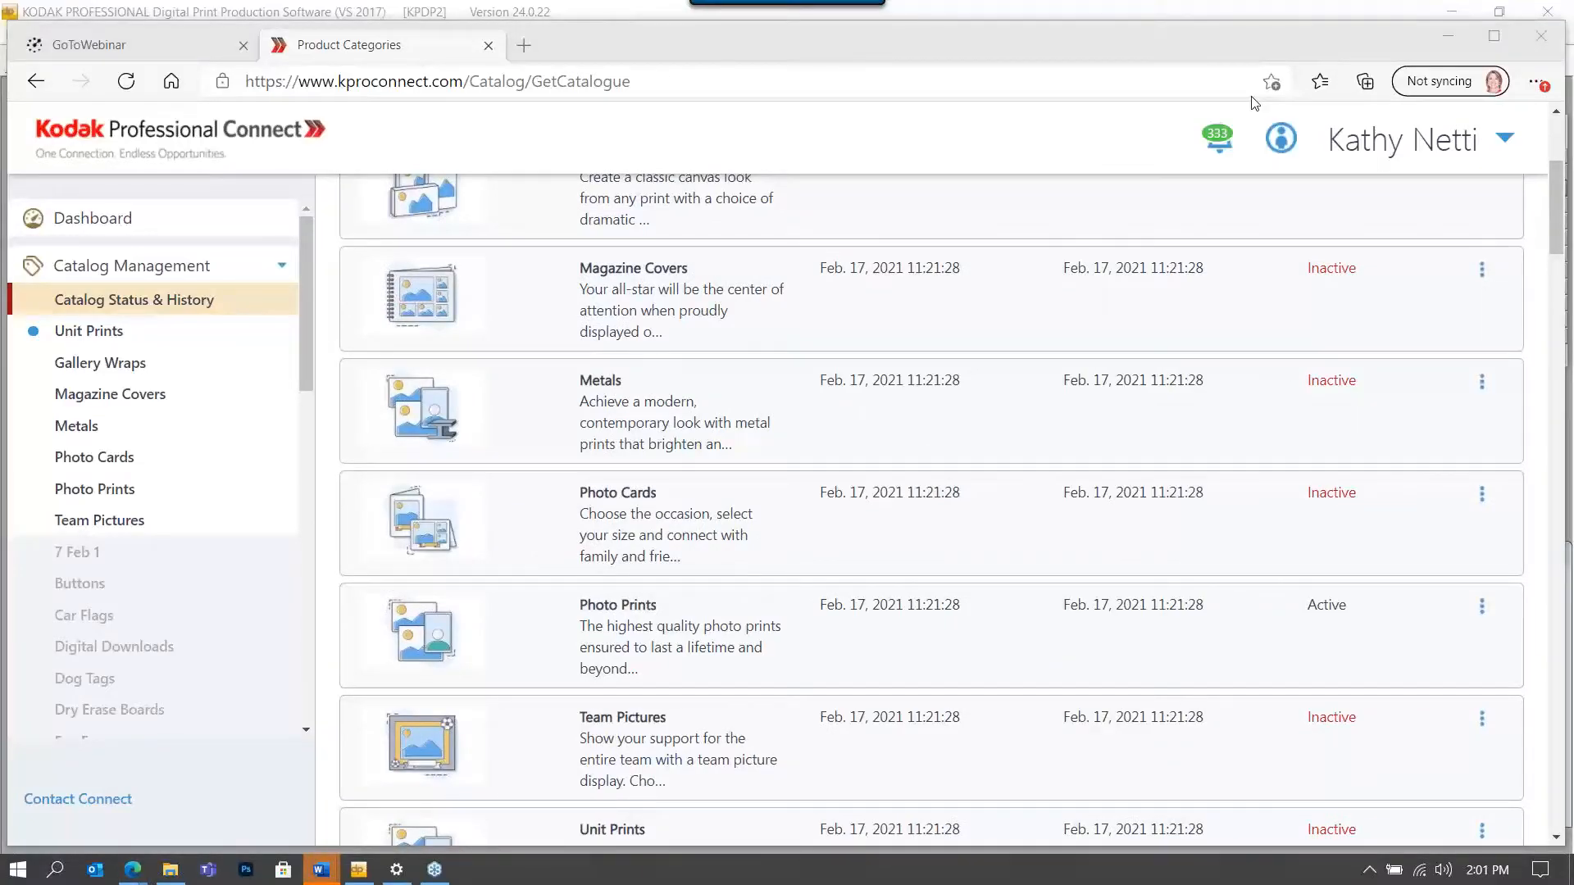
click(1481, 607)
Open Photo Prints with View/Edit, review its summary, and step back to Mounting.
click(1414, 615)
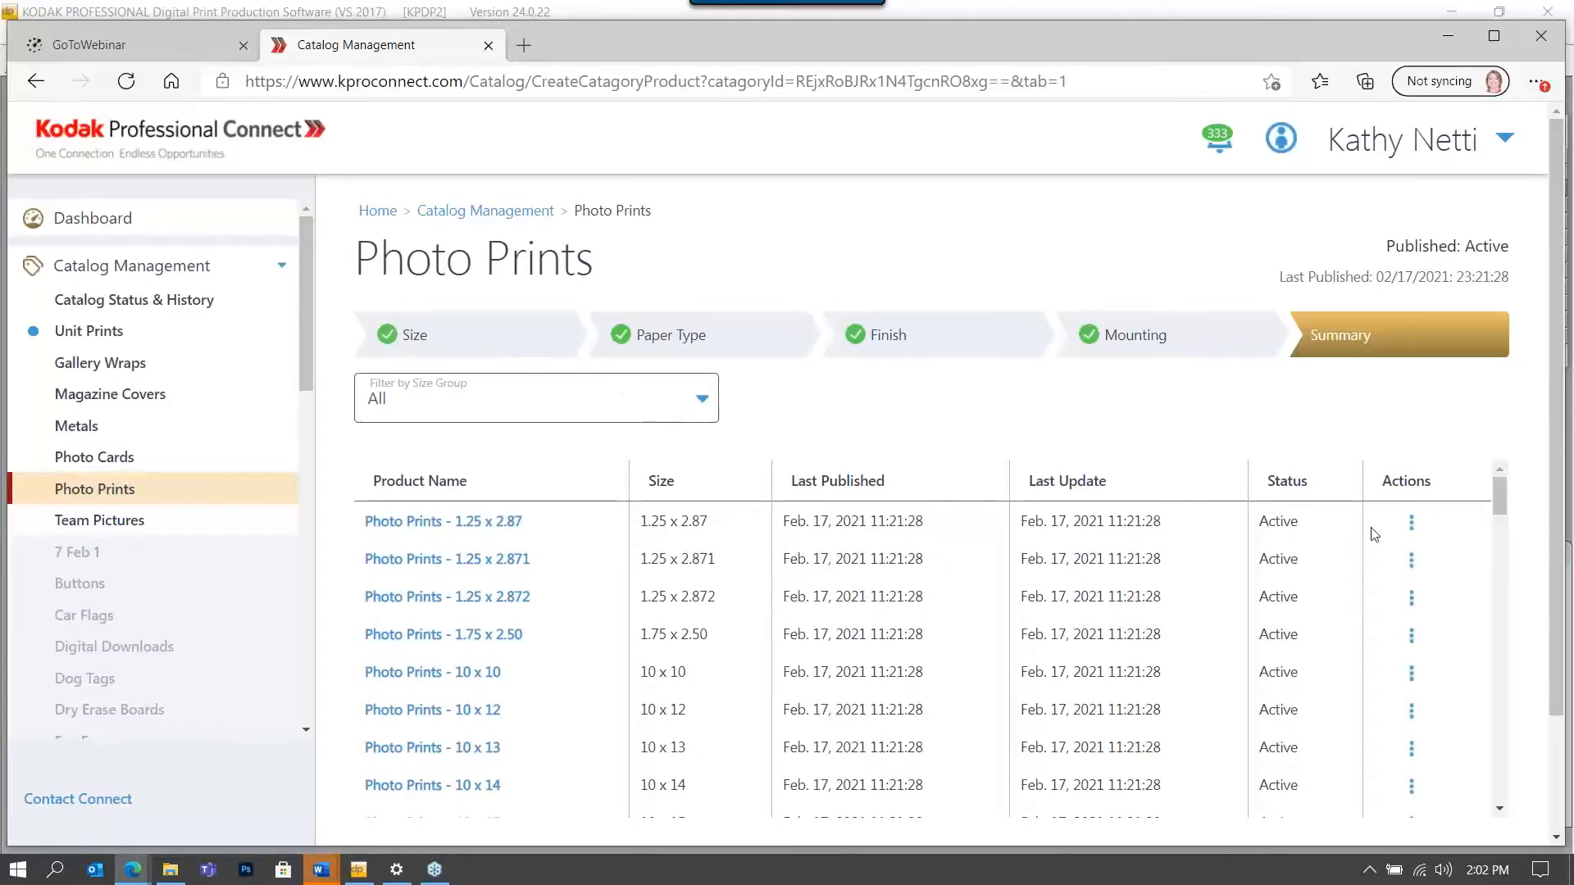
scroll(1367, 541, down, 10)
scroll(1363, 559, down, 15)
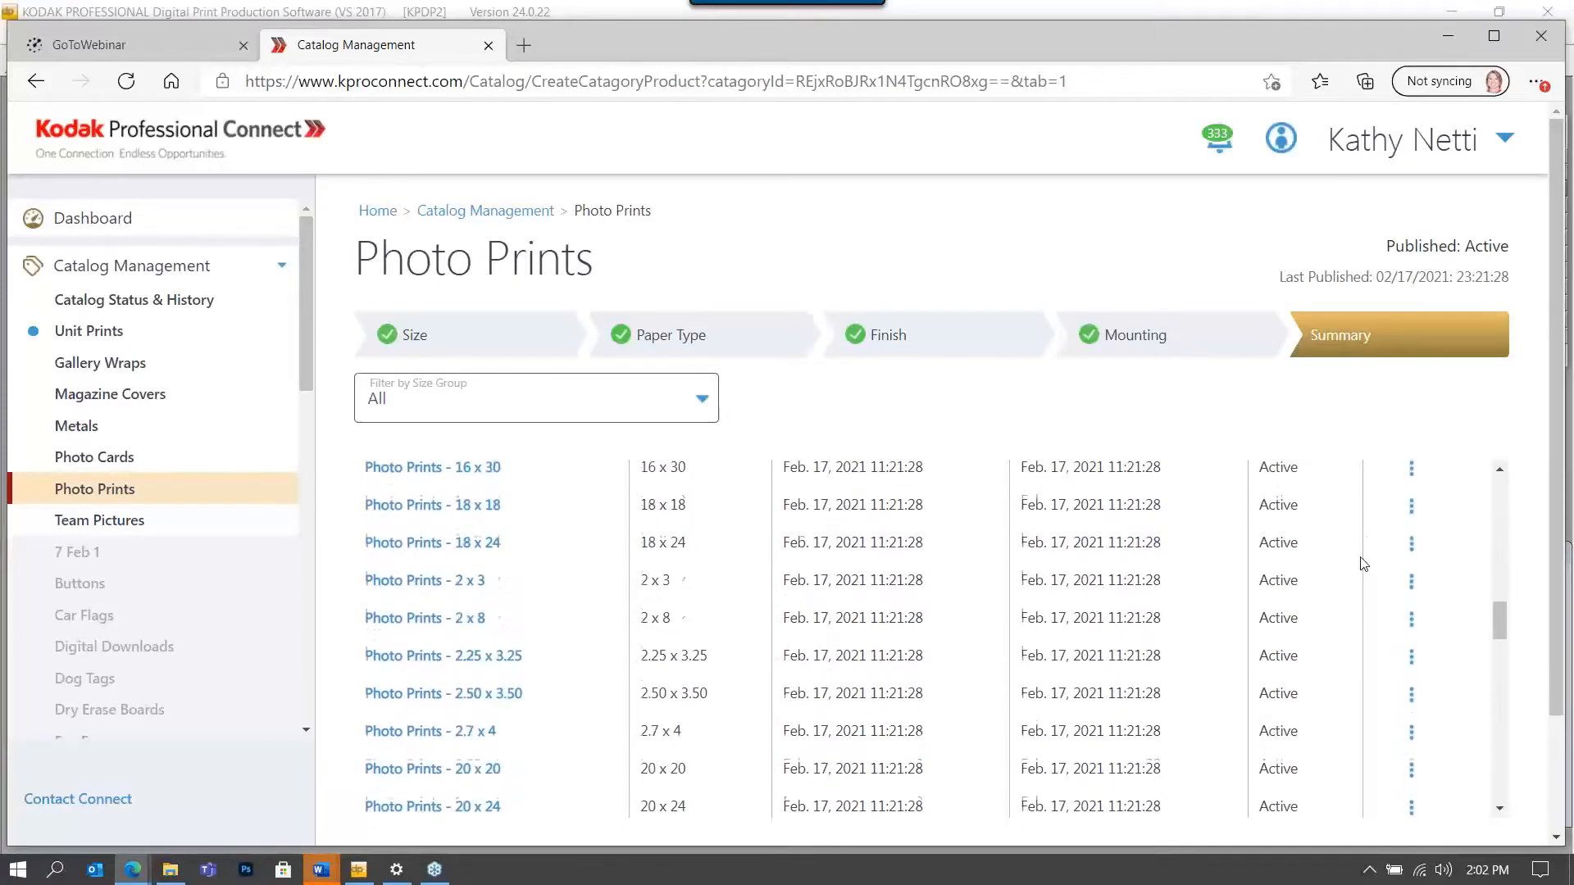
scroll(1364, 556, down, 3)
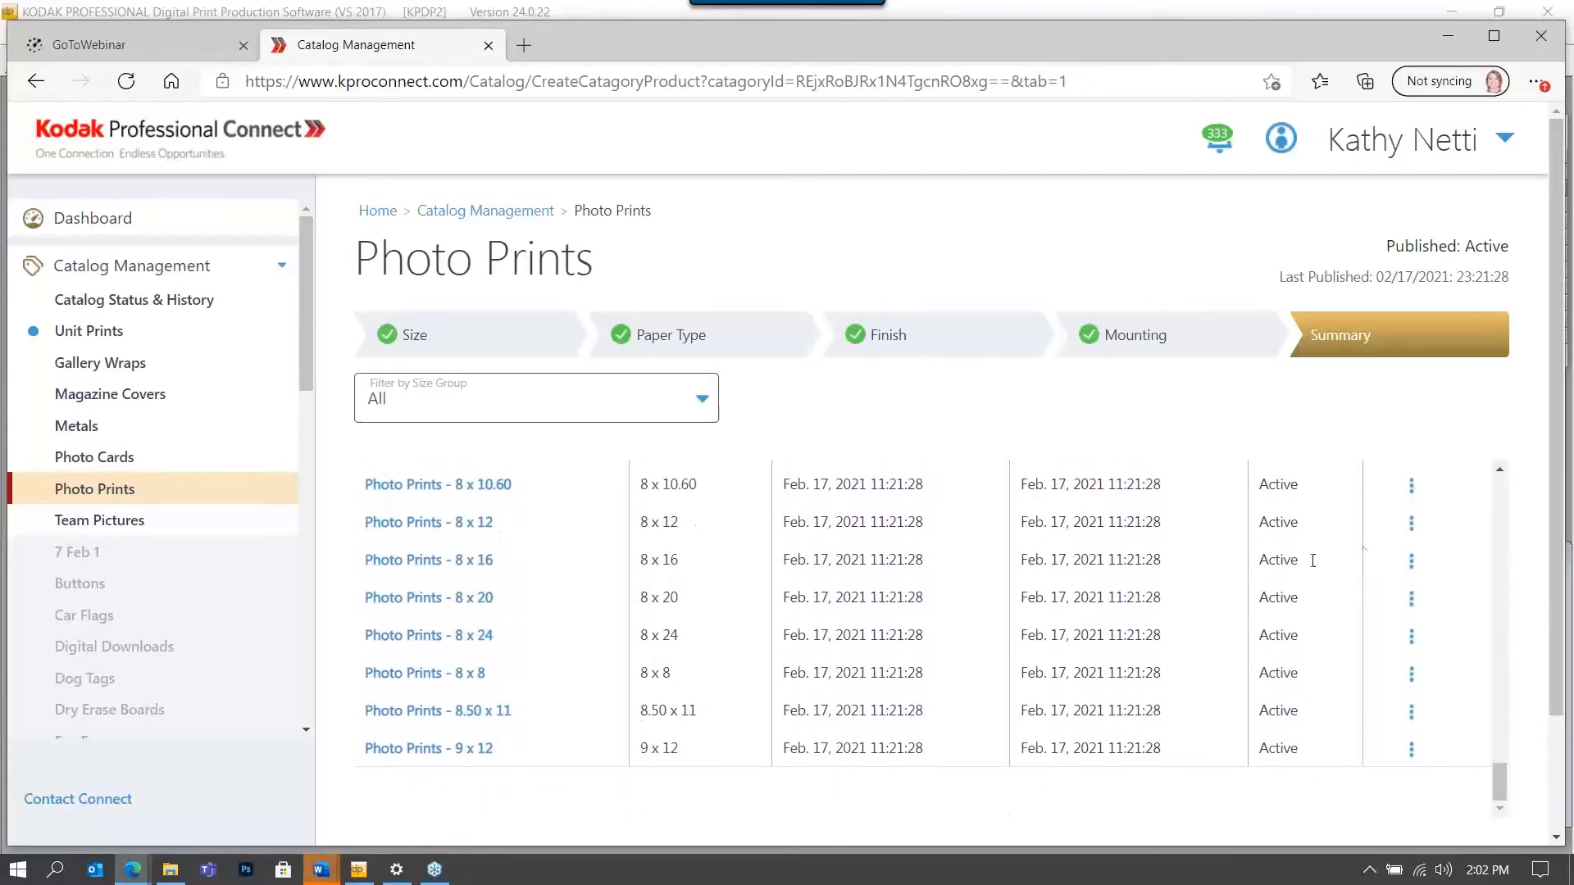
scroll(603, 689, down, 2)
click(404, 748)
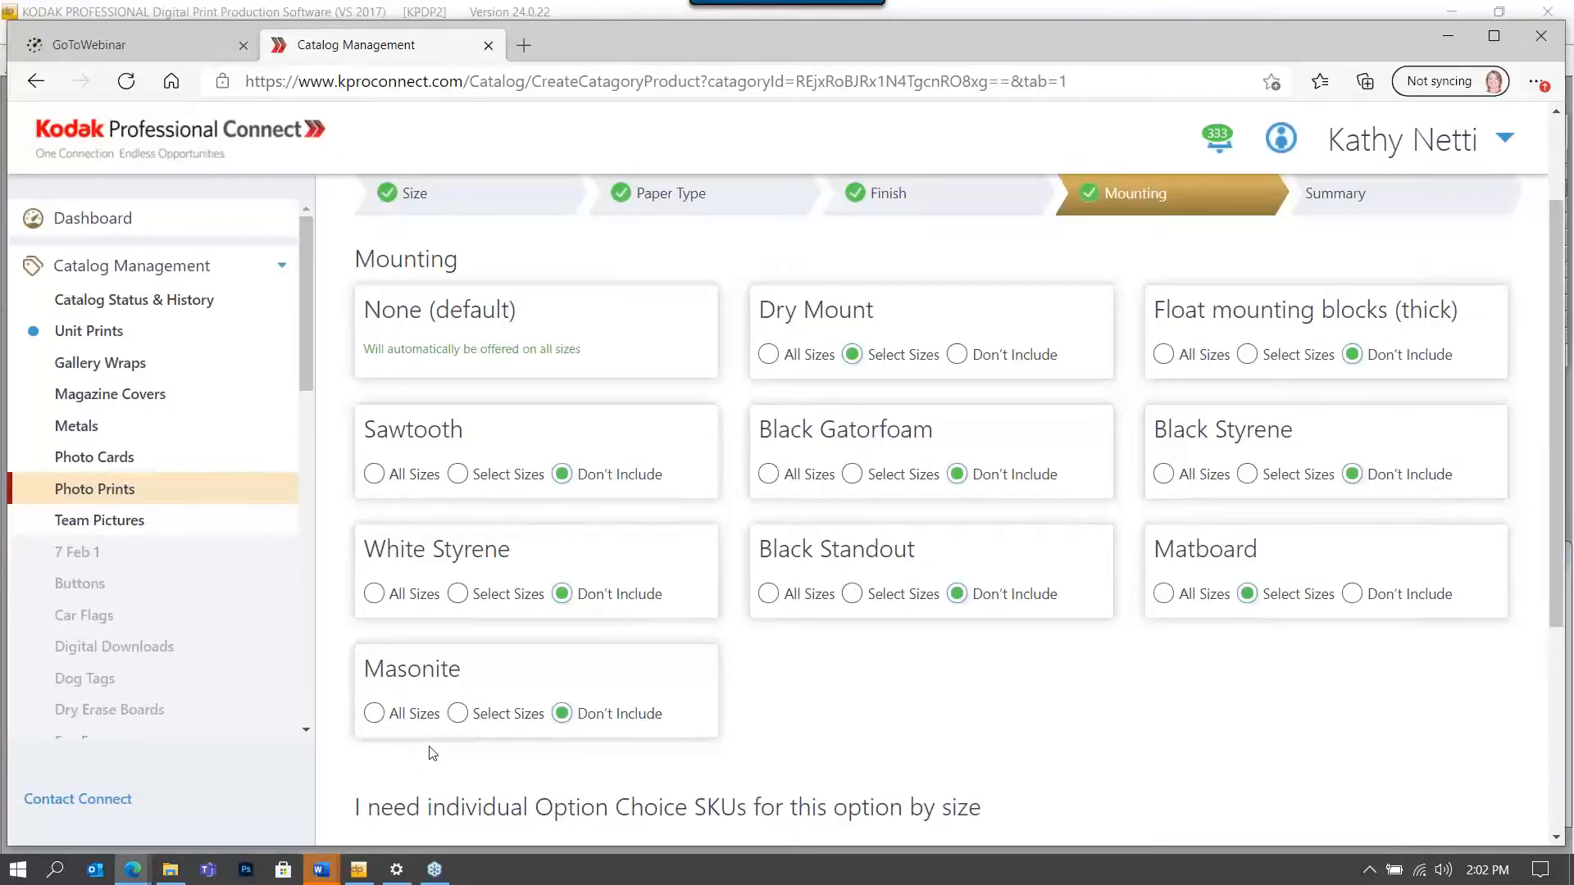
Step back through Finish and Paper Type to the Size step with 20 Small and 31 Medium sizes.
scroll(433, 753, down, 1)
scroll(435, 750, down, 3)
click(401, 746)
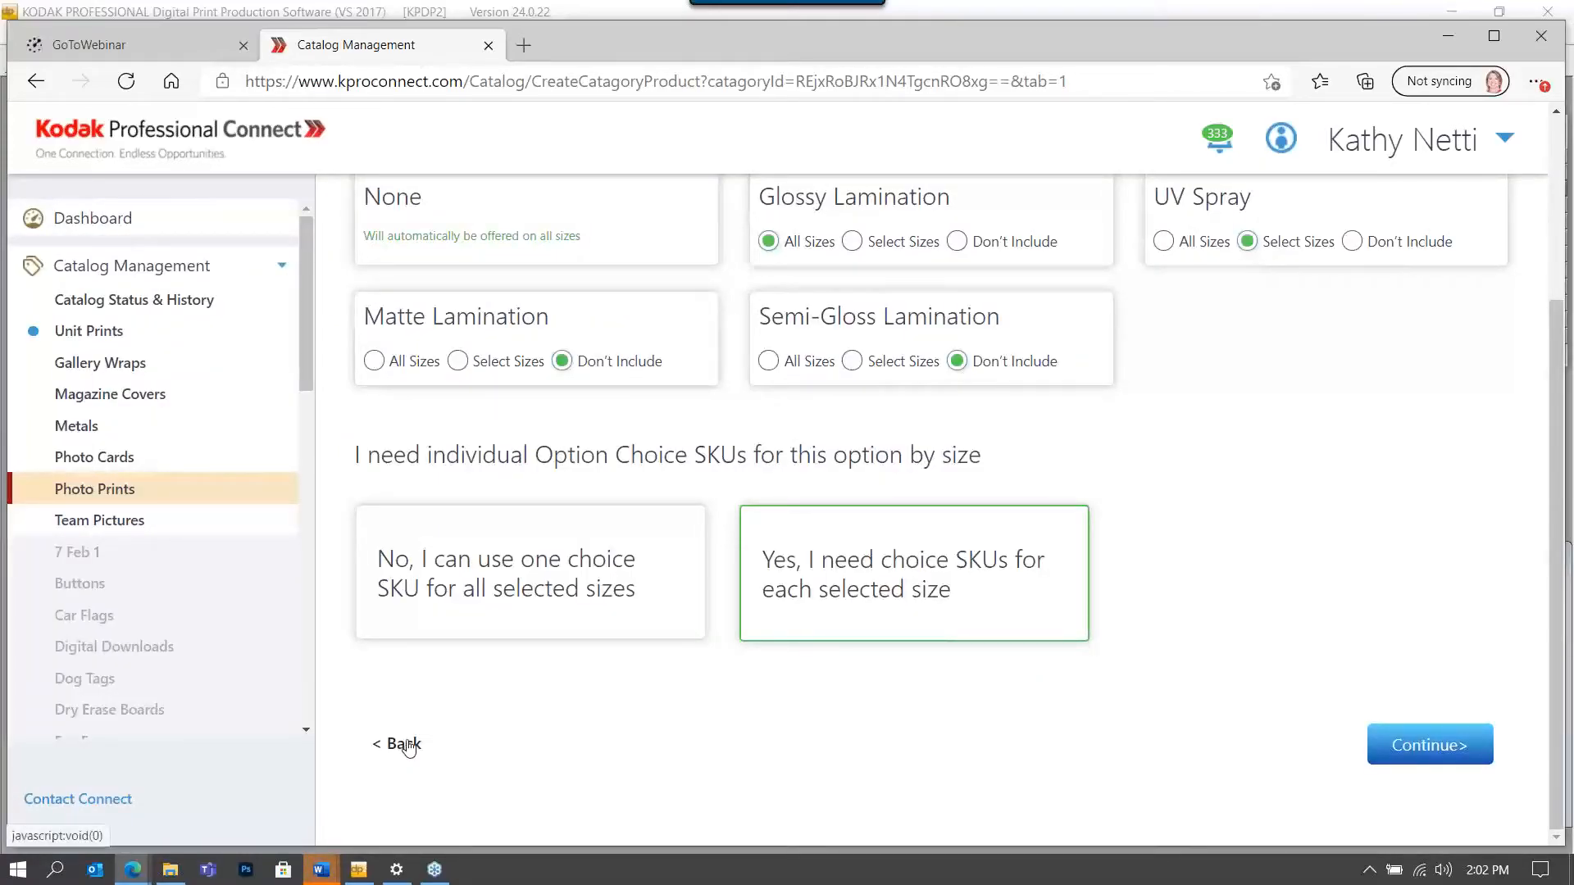
scroll(482, 714, up, 3)
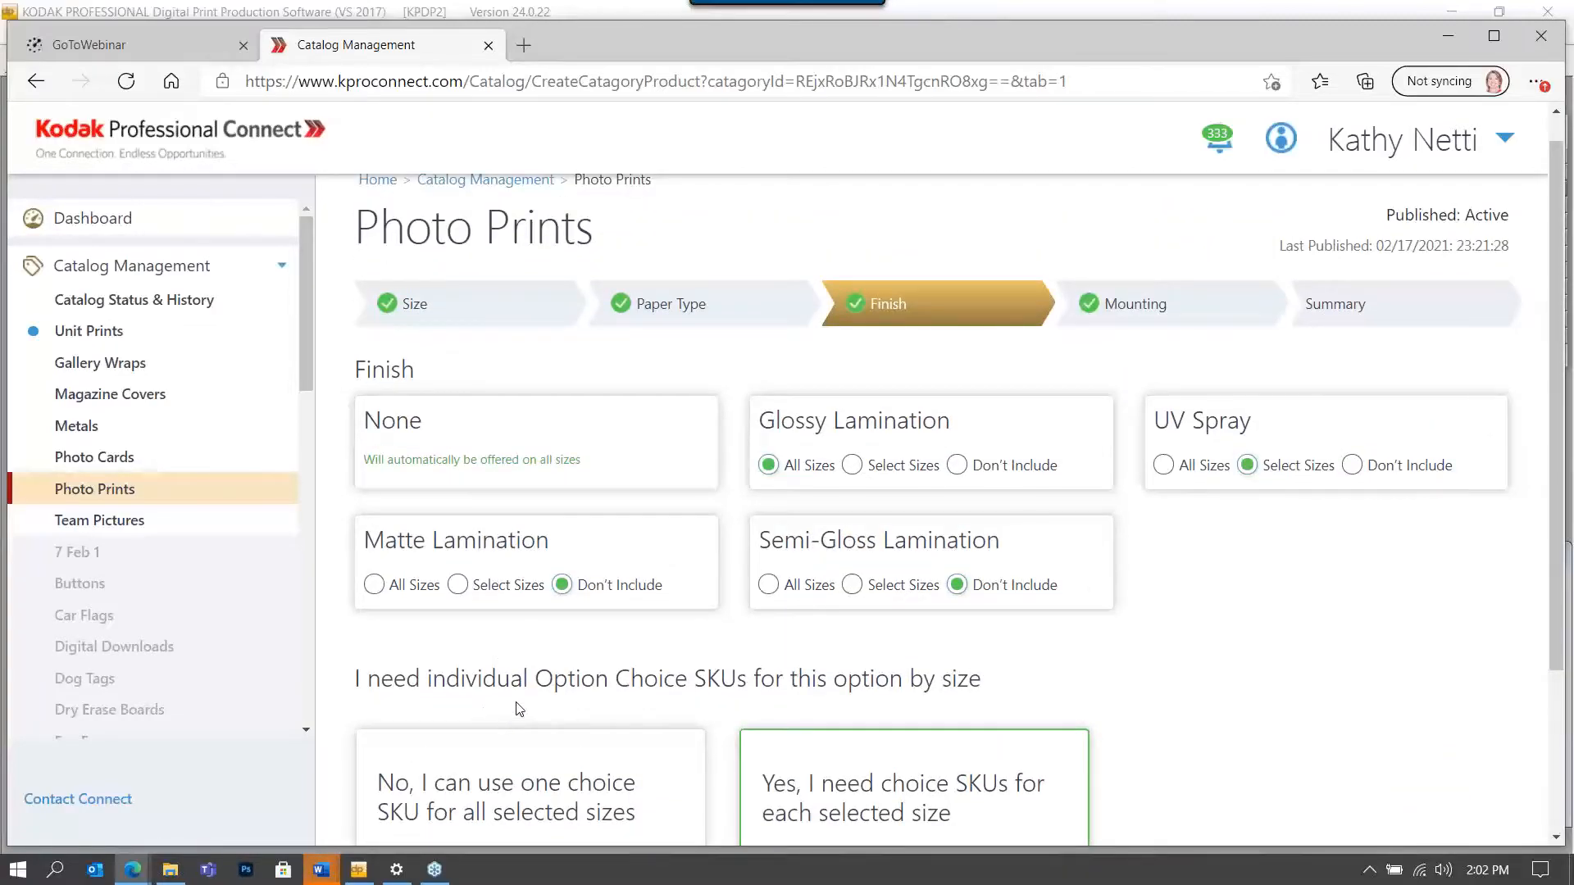
scroll(520, 710, down, 3)
click(403, 746)
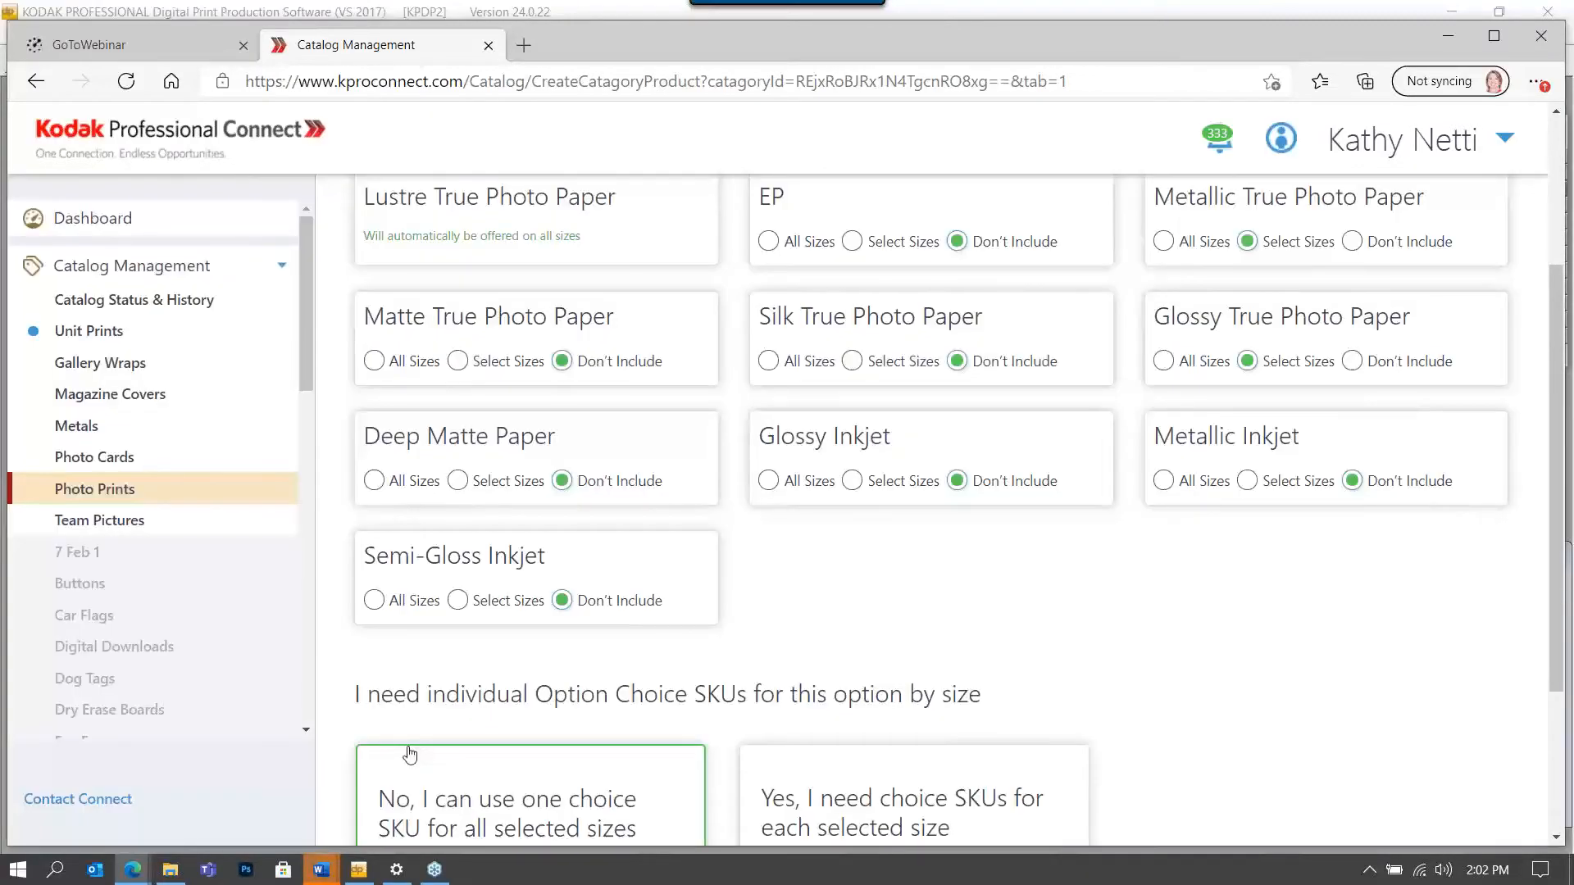
scroll(410, 754, down, 3)
click(410, 745)
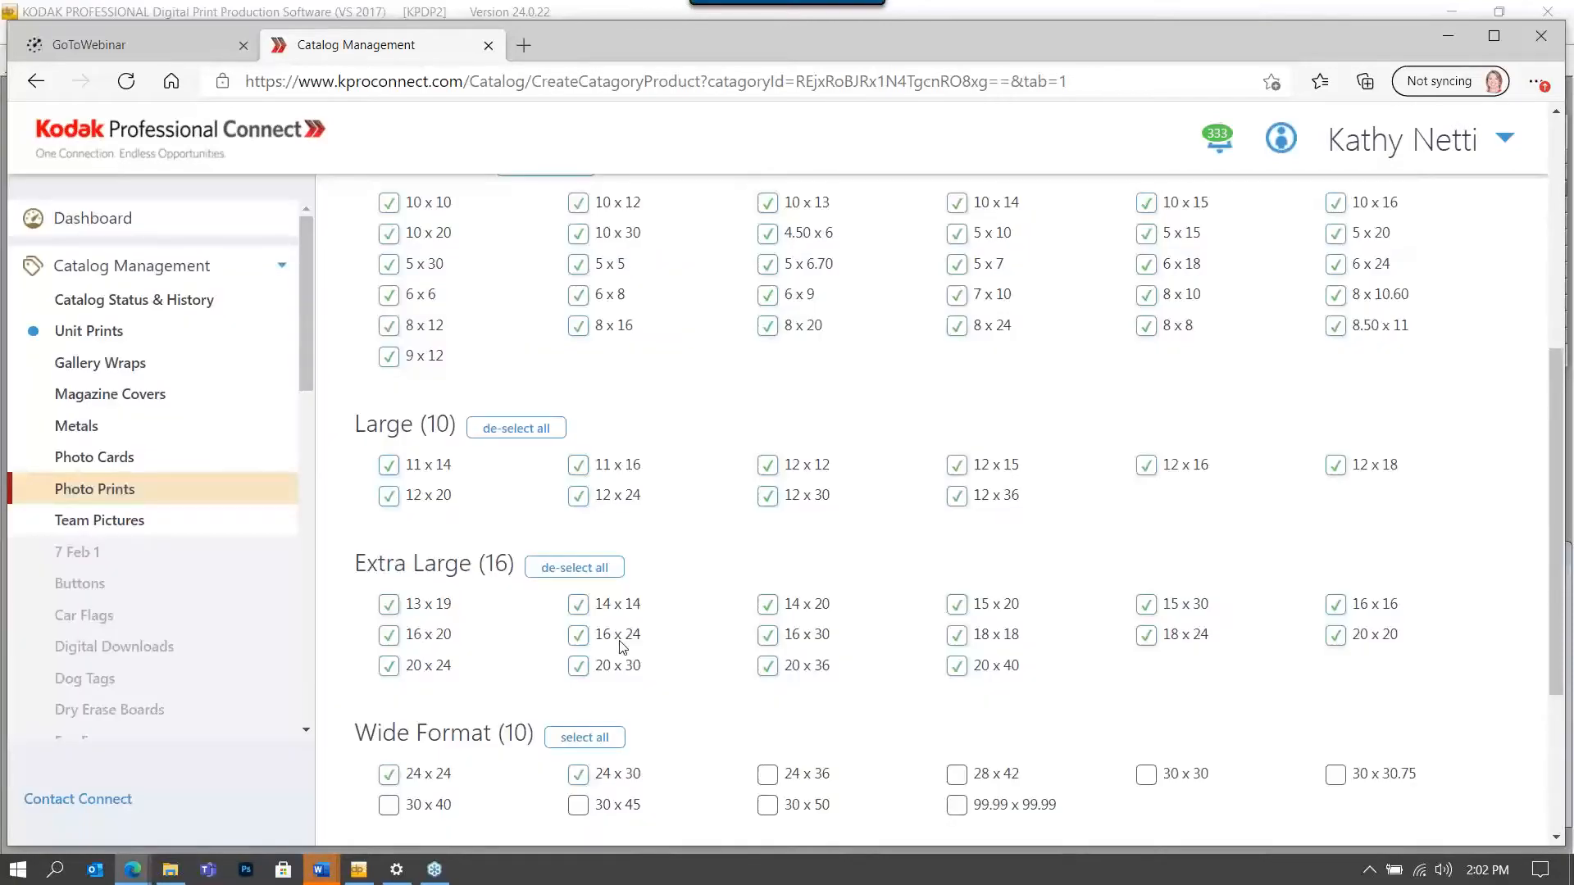
scroll(621, 647, up, 5)
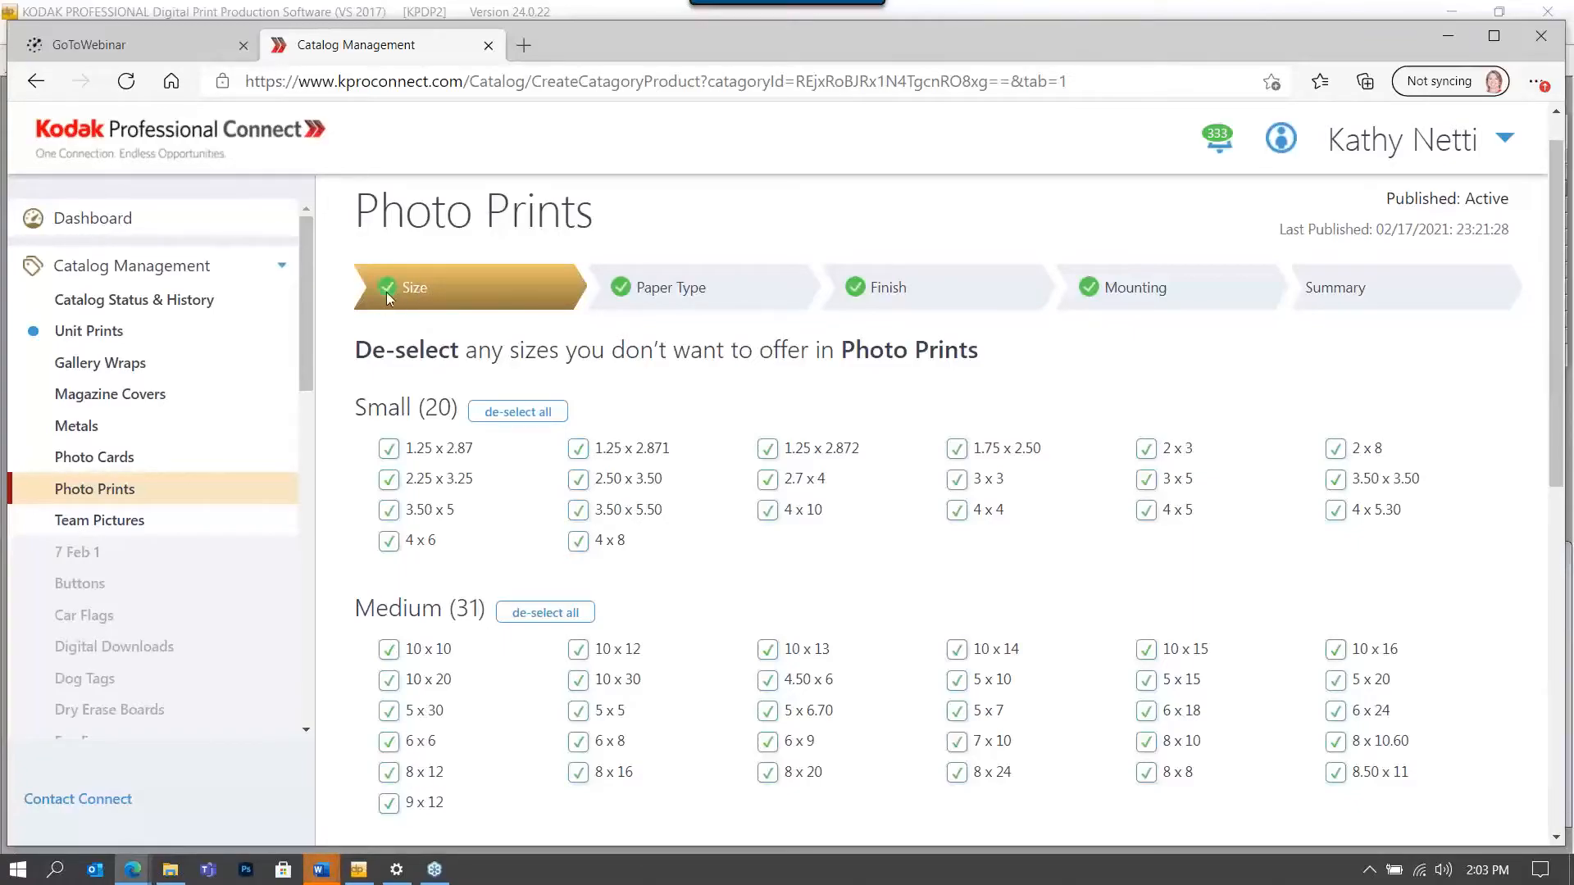
scroll(686, 447, down, 9)
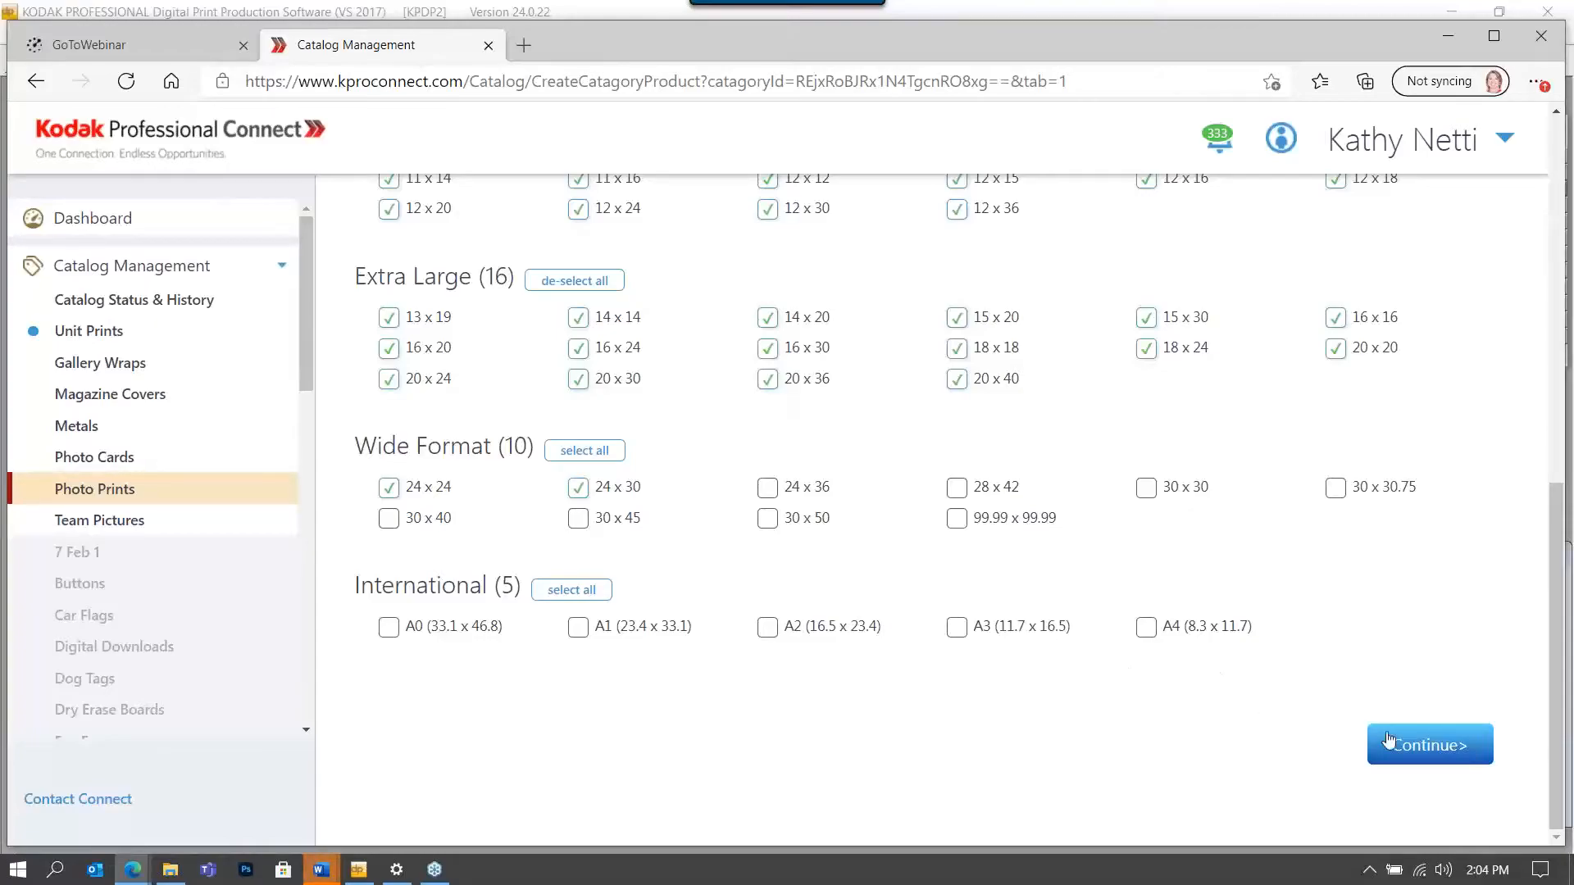
Advance to Paper Type, keep one choice SKU for all selected sizes, and continue to paper sizes.
click(1441, 751)
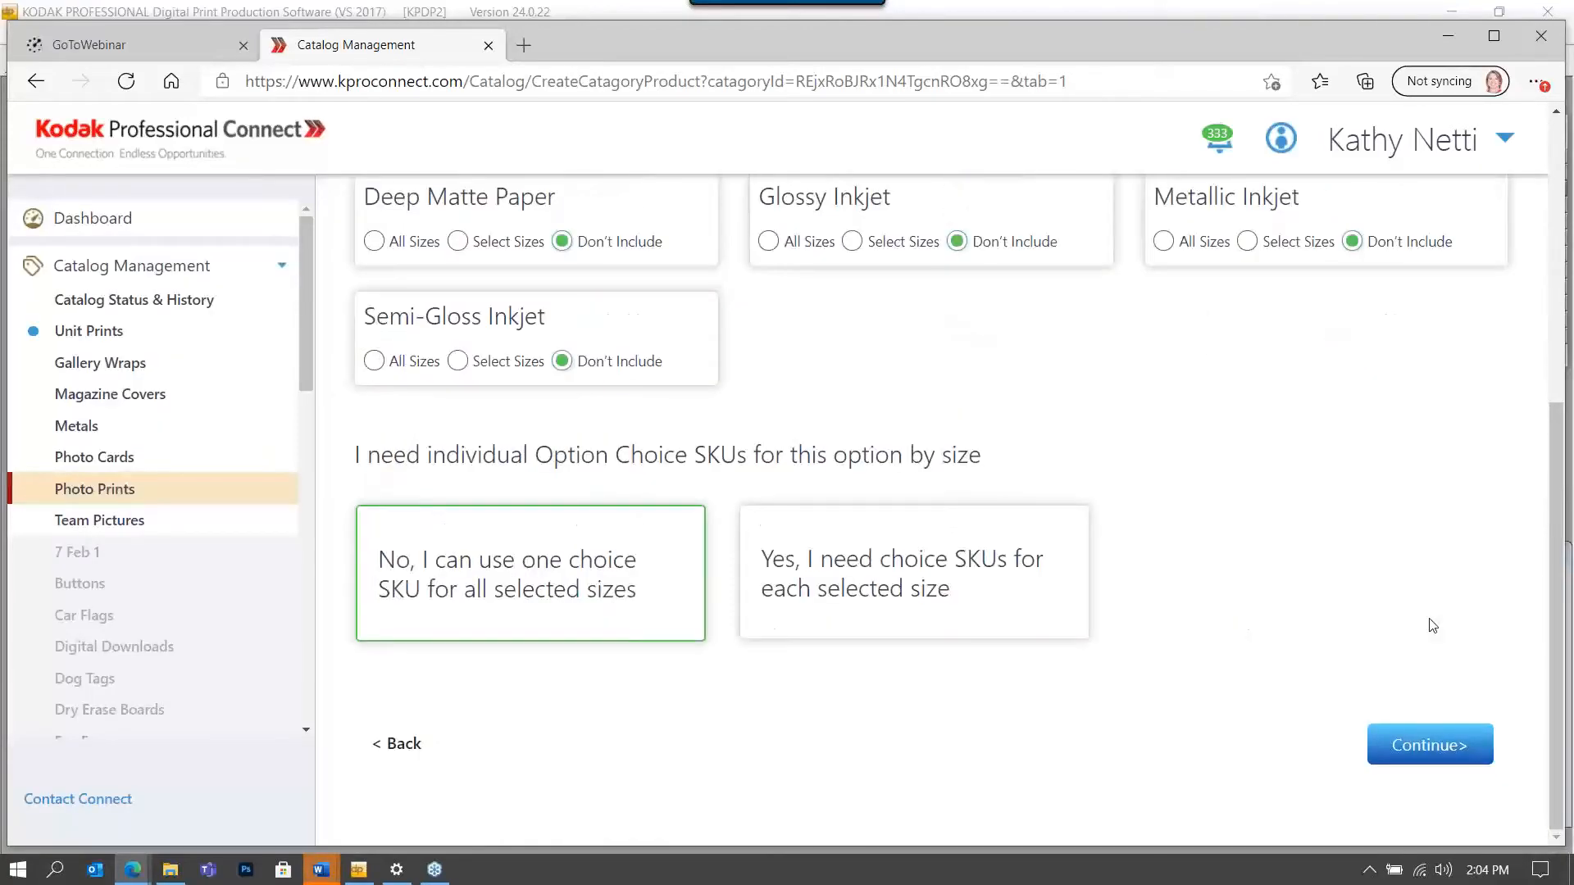
scroll(1432, 625, up, 4)
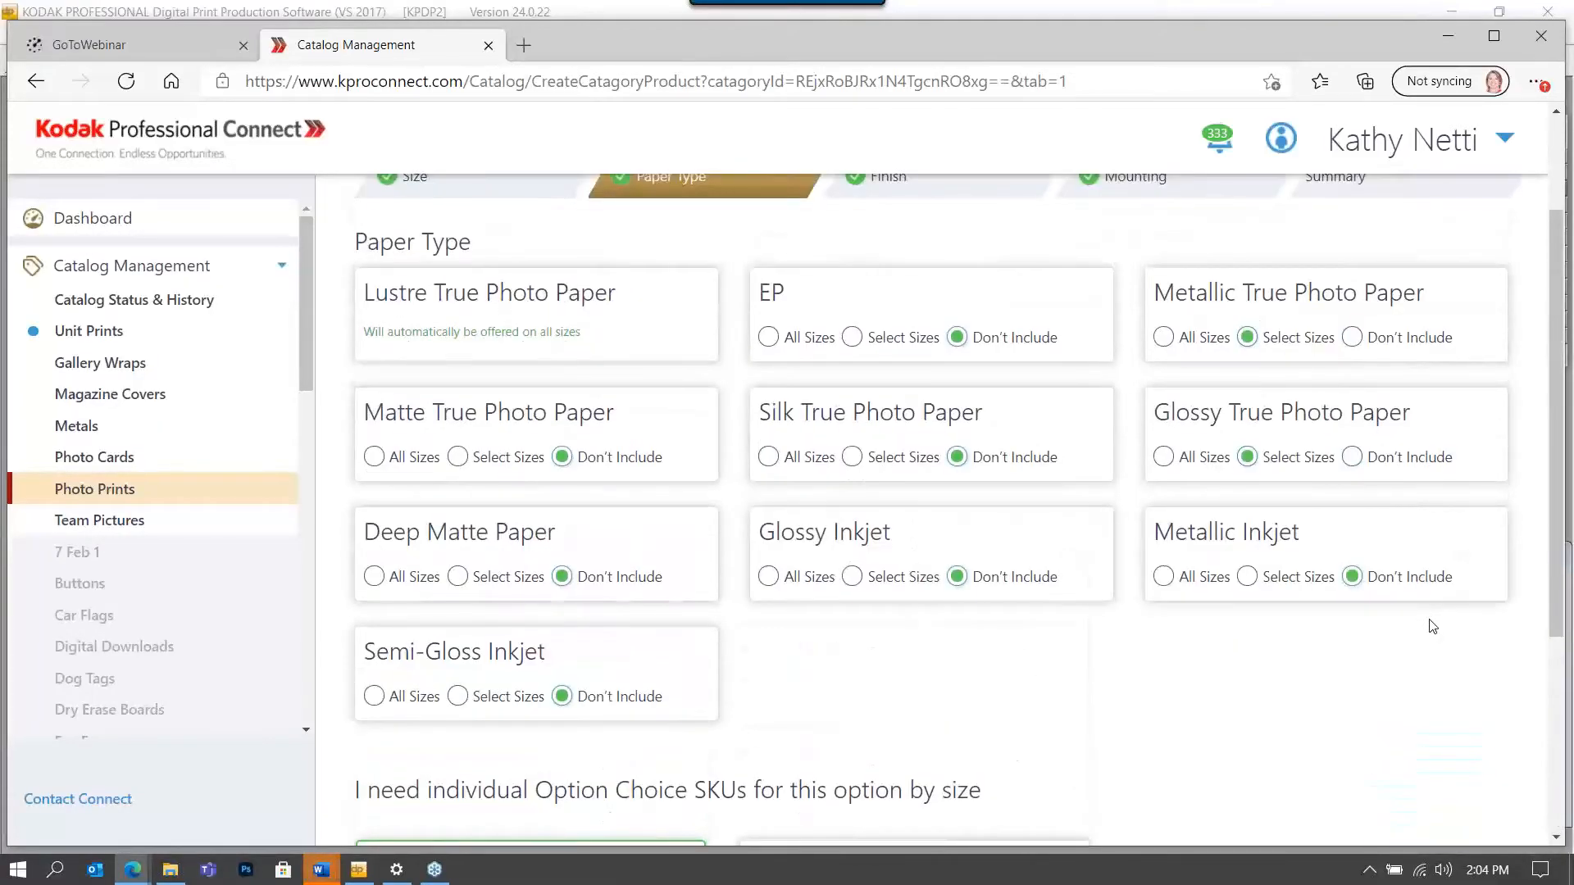
scroll(1432, 625, up, 2)
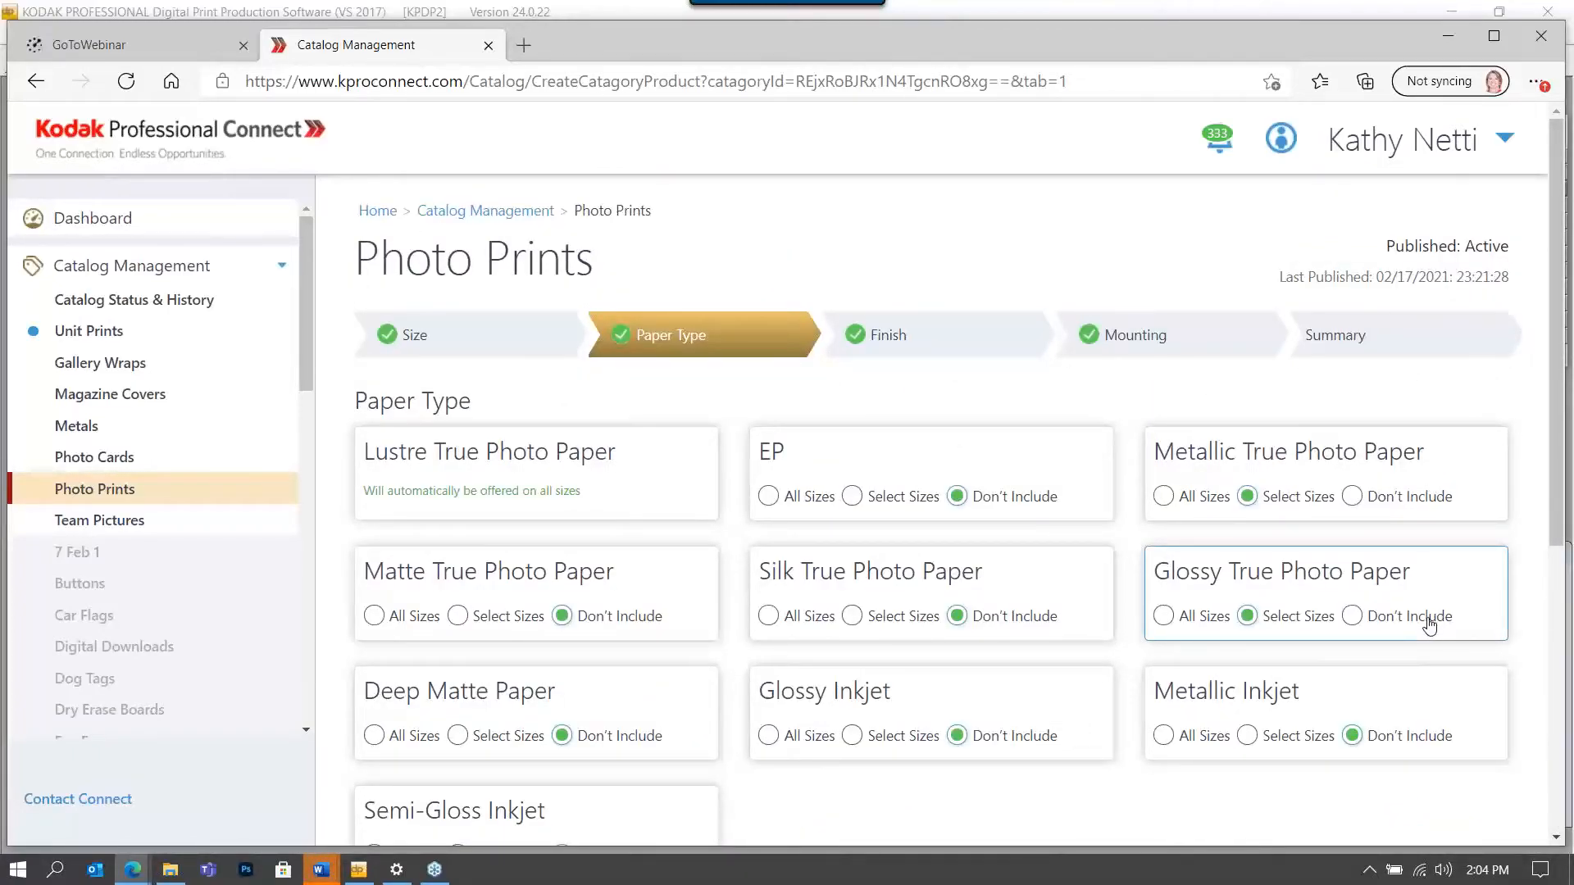
scroll(1429, 625, down, 4)
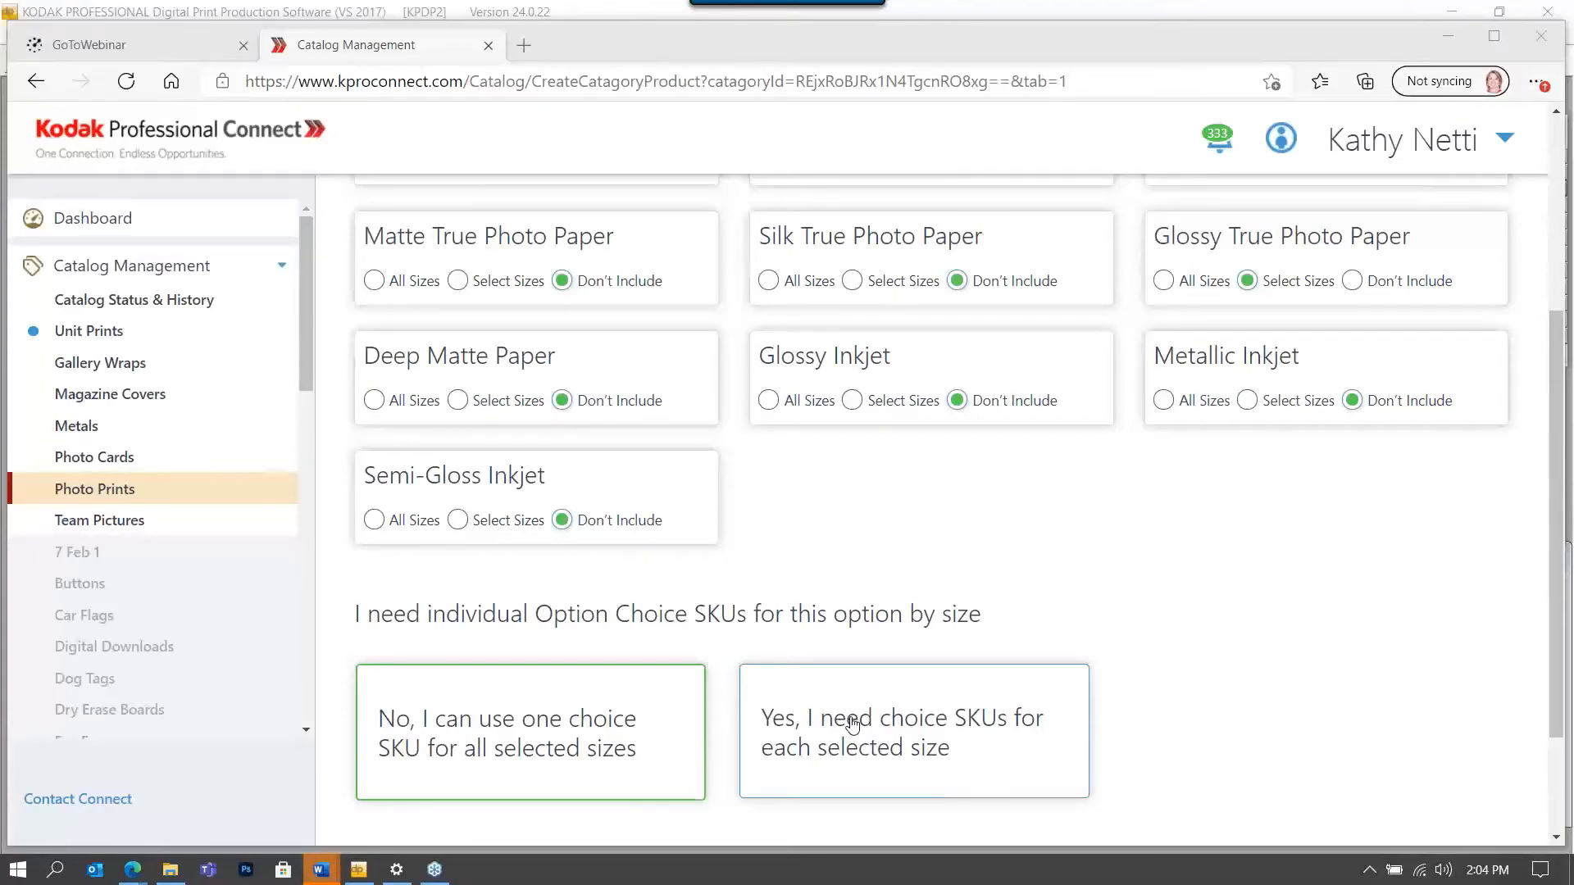
scroll(854, 574, up, 4)
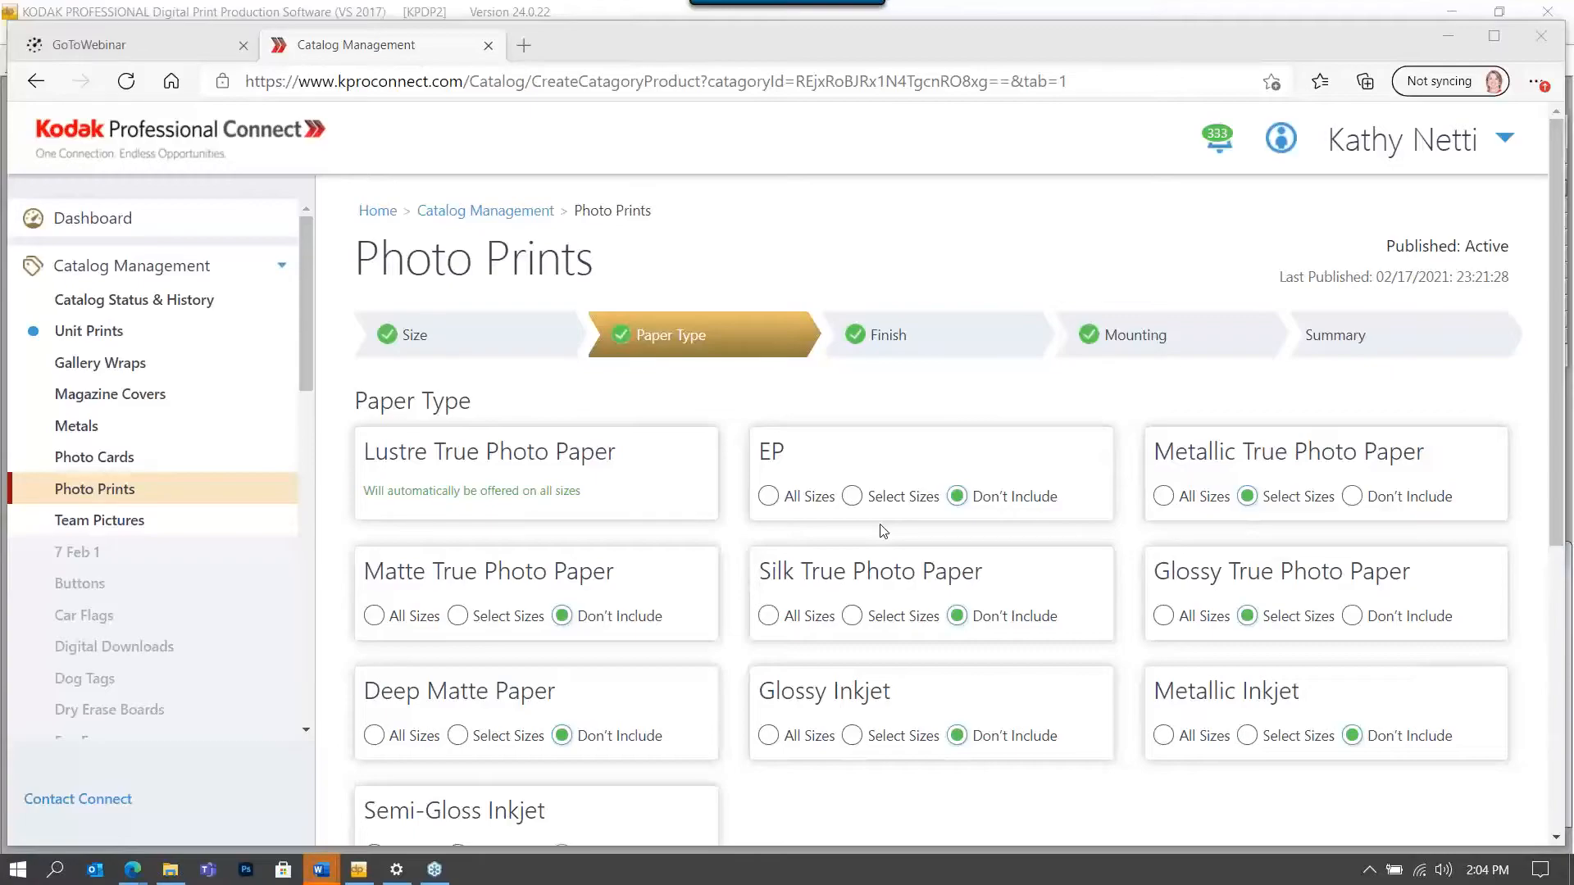
scroll(882, 534, down, 3)
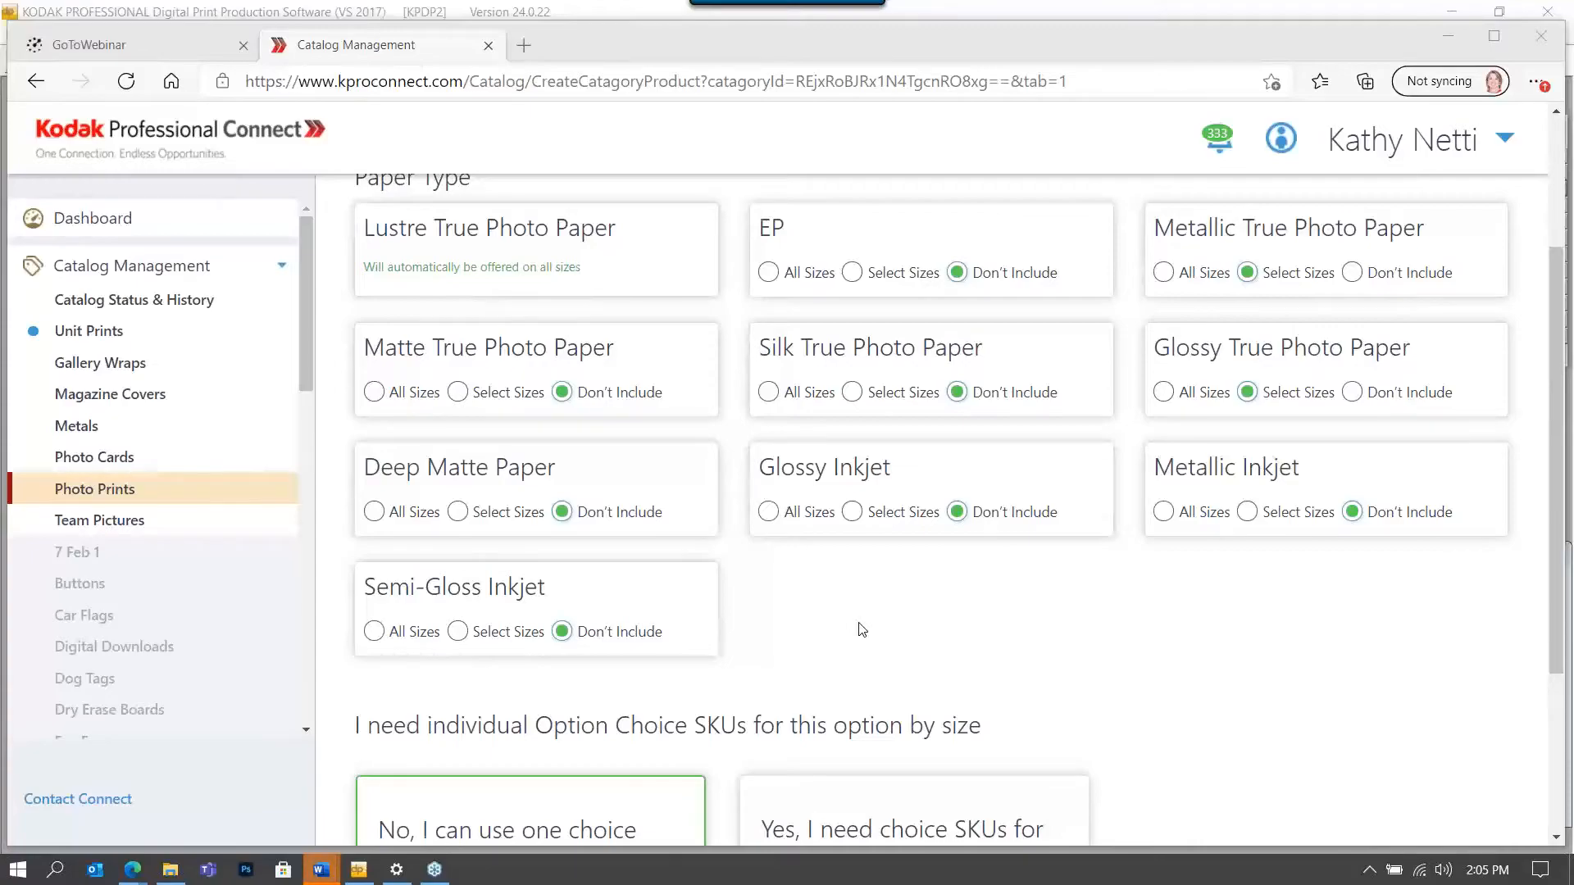
scroll(865, 627, down, 3)
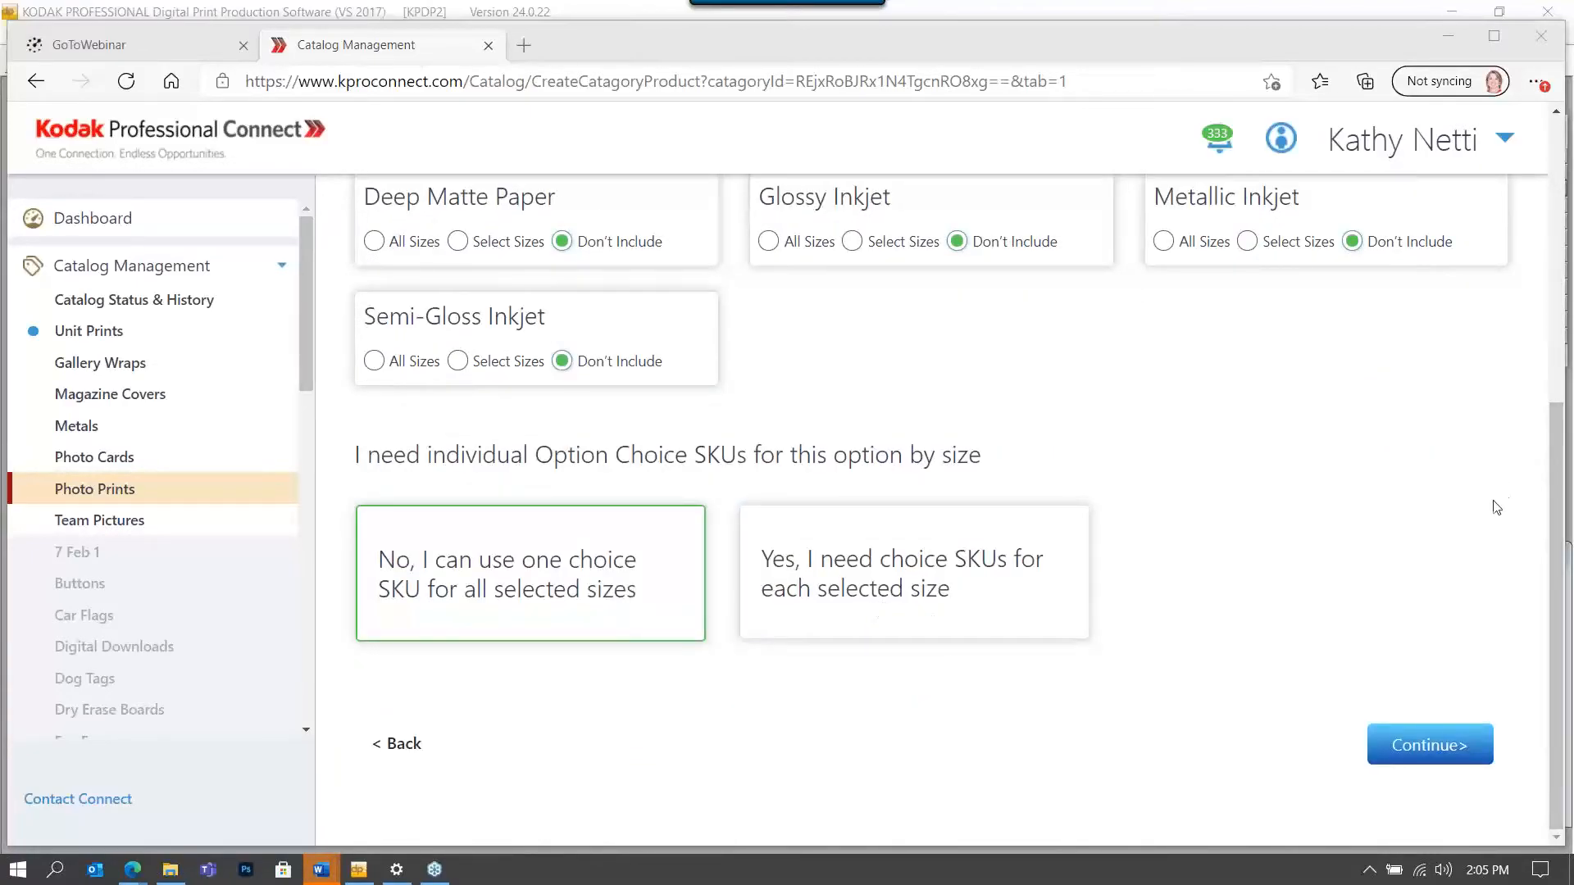
click(1444, 753)
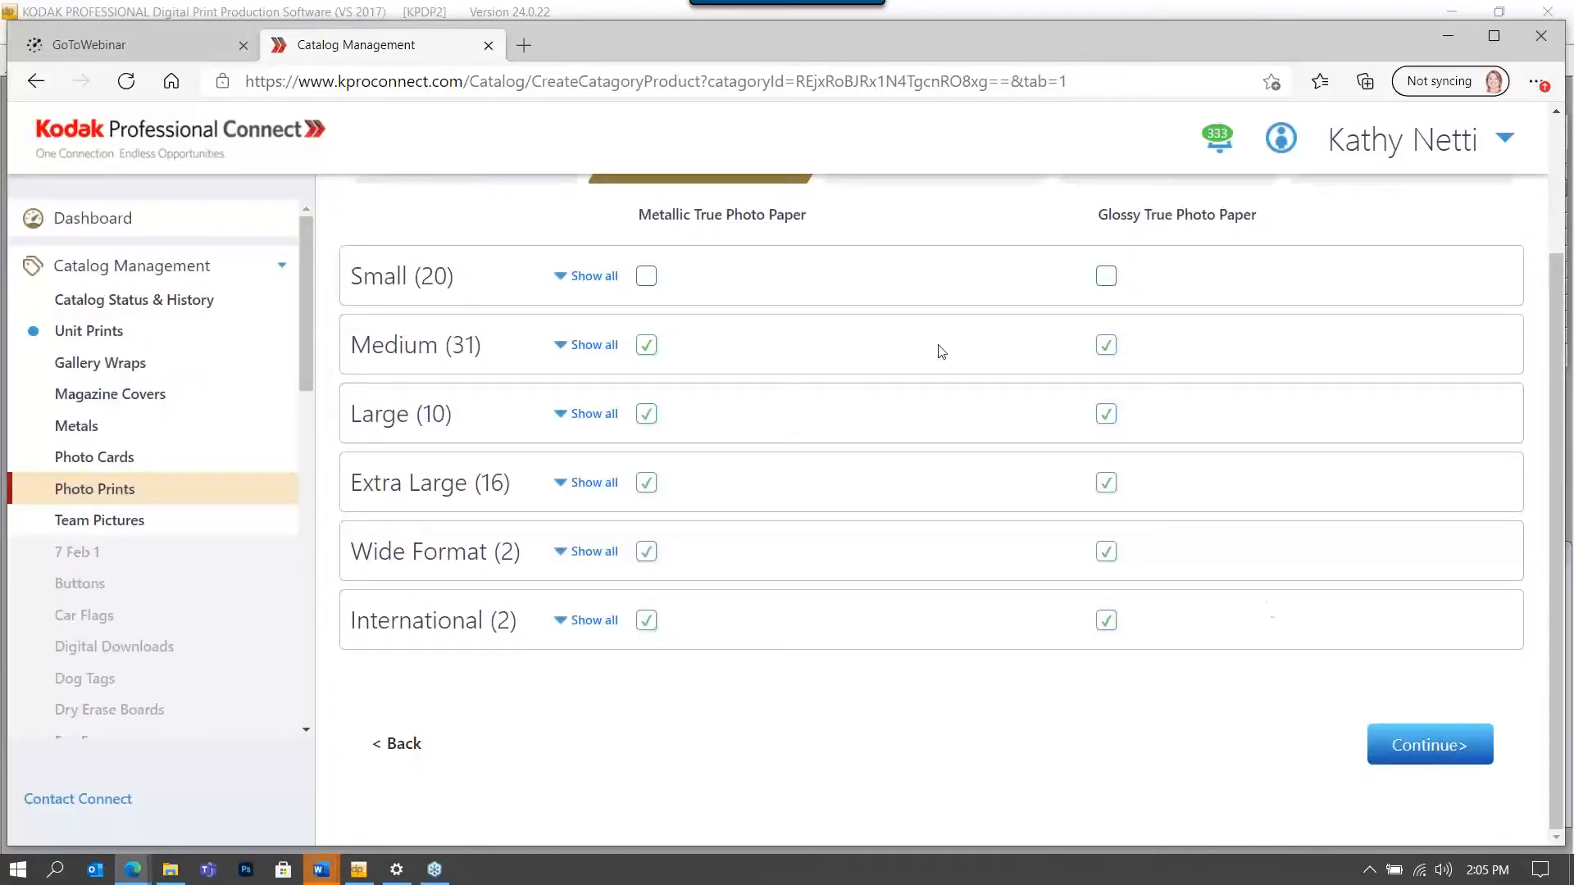
Accept the Photo Prints paper sizes and the Finish options.
click(1426, 752)
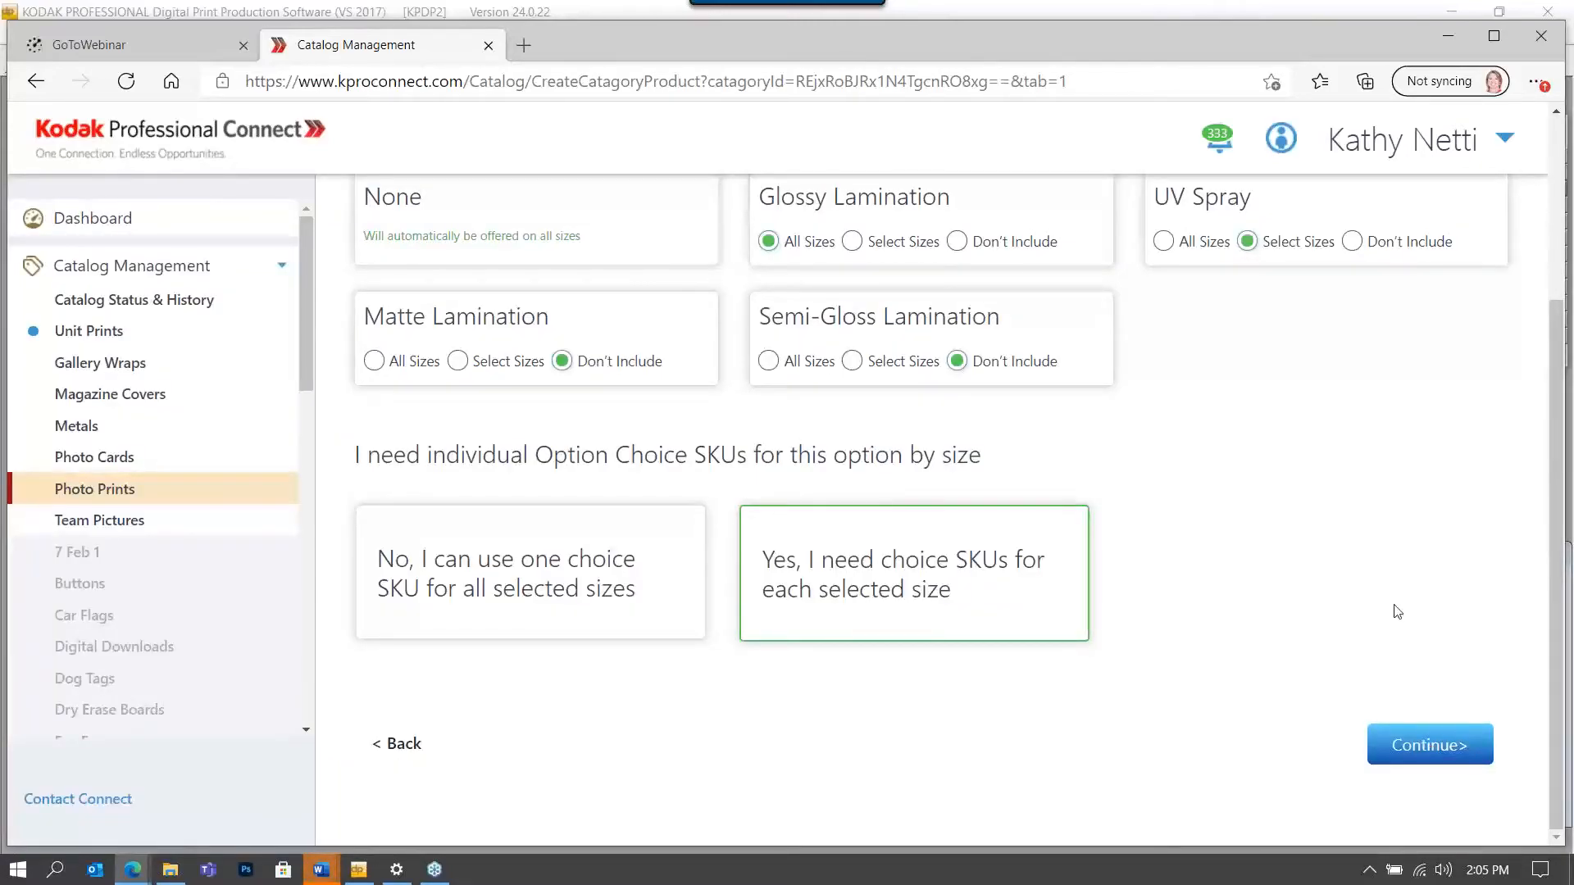
scroll(1264, 608, up, 3)
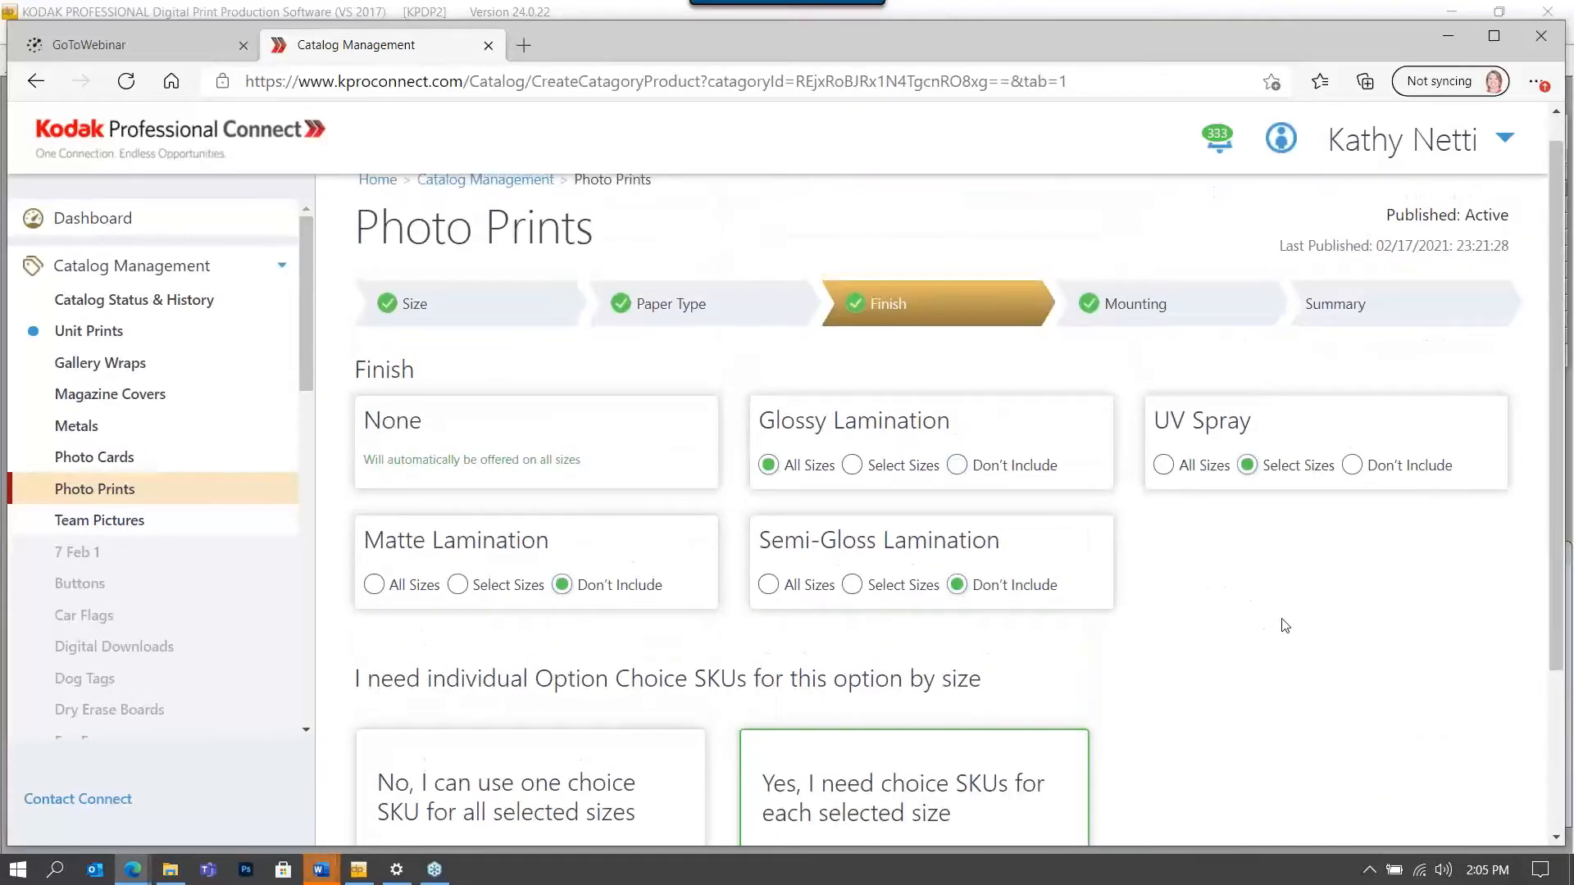
scroll(1282, 626, down, 3)
click(1409, 759)
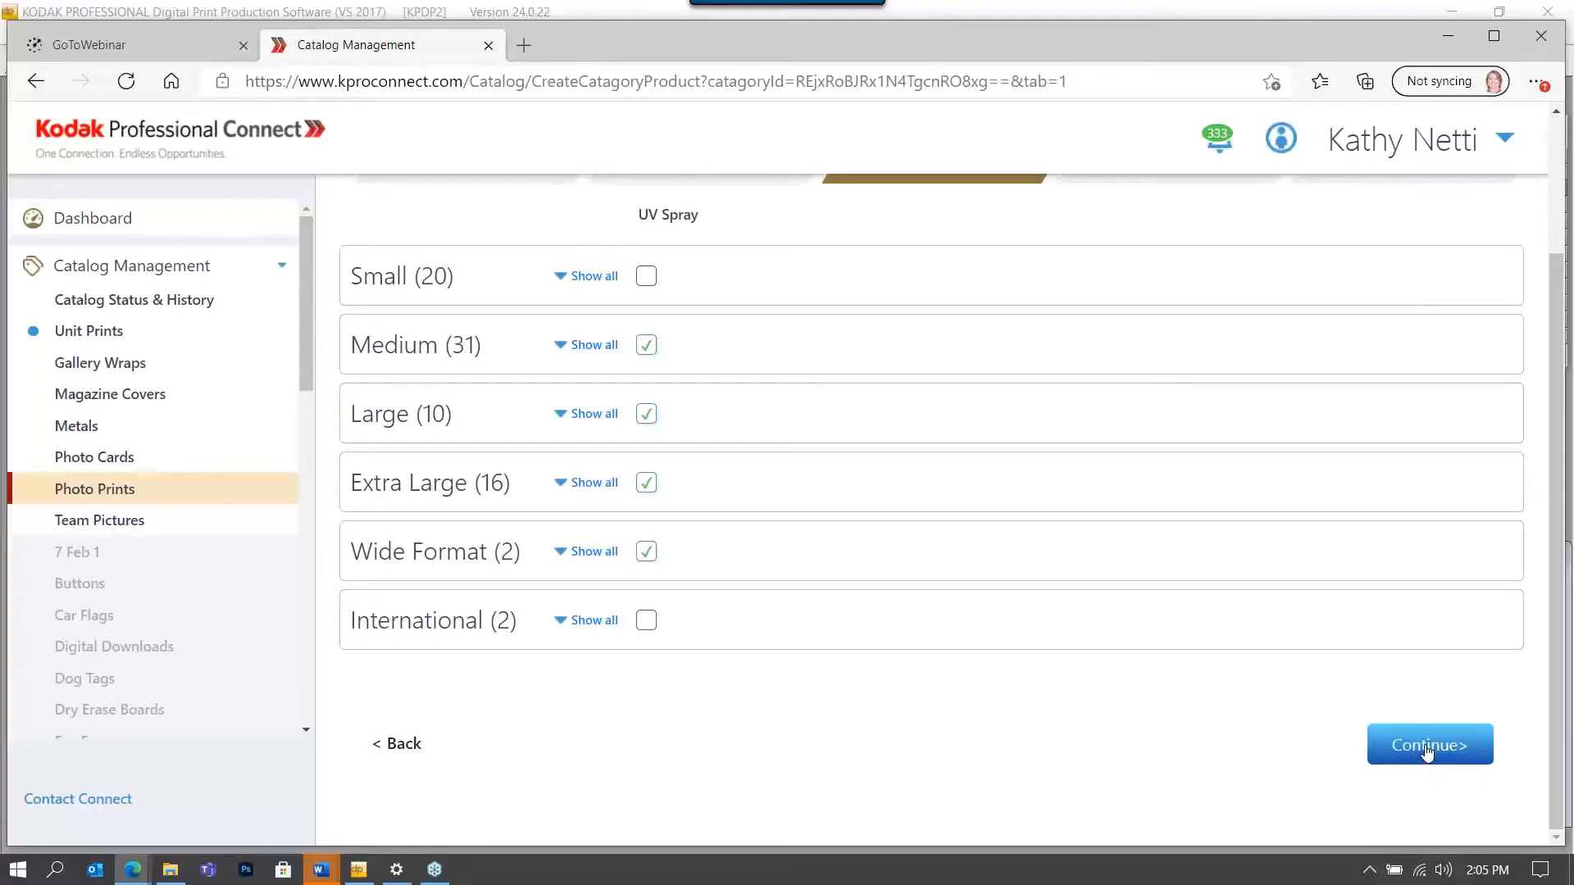
Accept the UV Spray sizes, Mounting options and Matboard/Dry Mount sizes to reach Summary.
click(1426, 749)
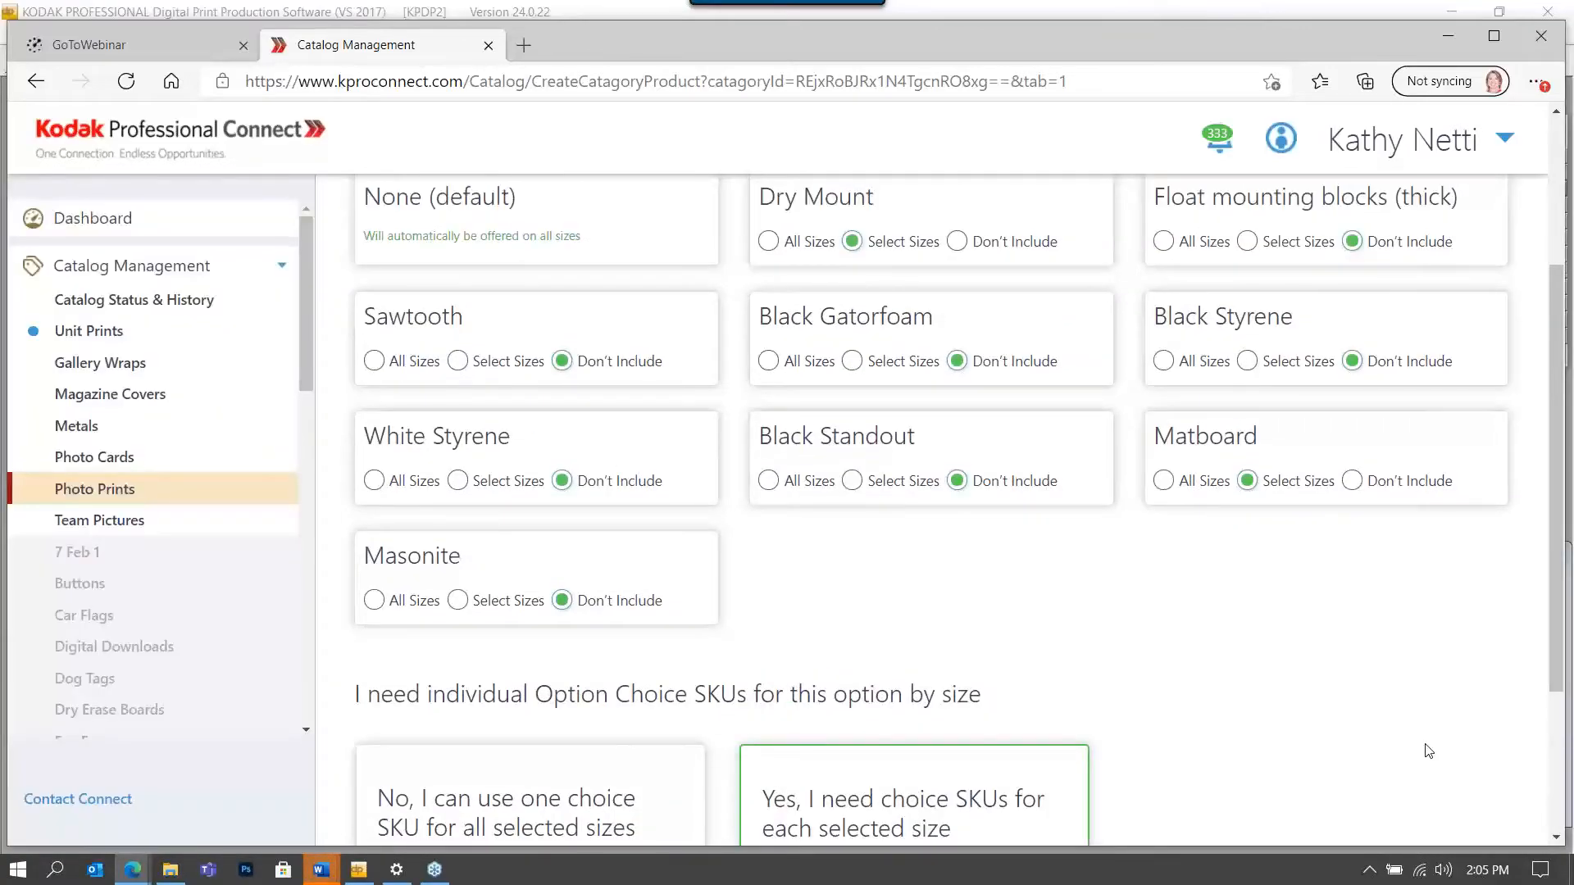
scroll(1424, 749, down, 3)
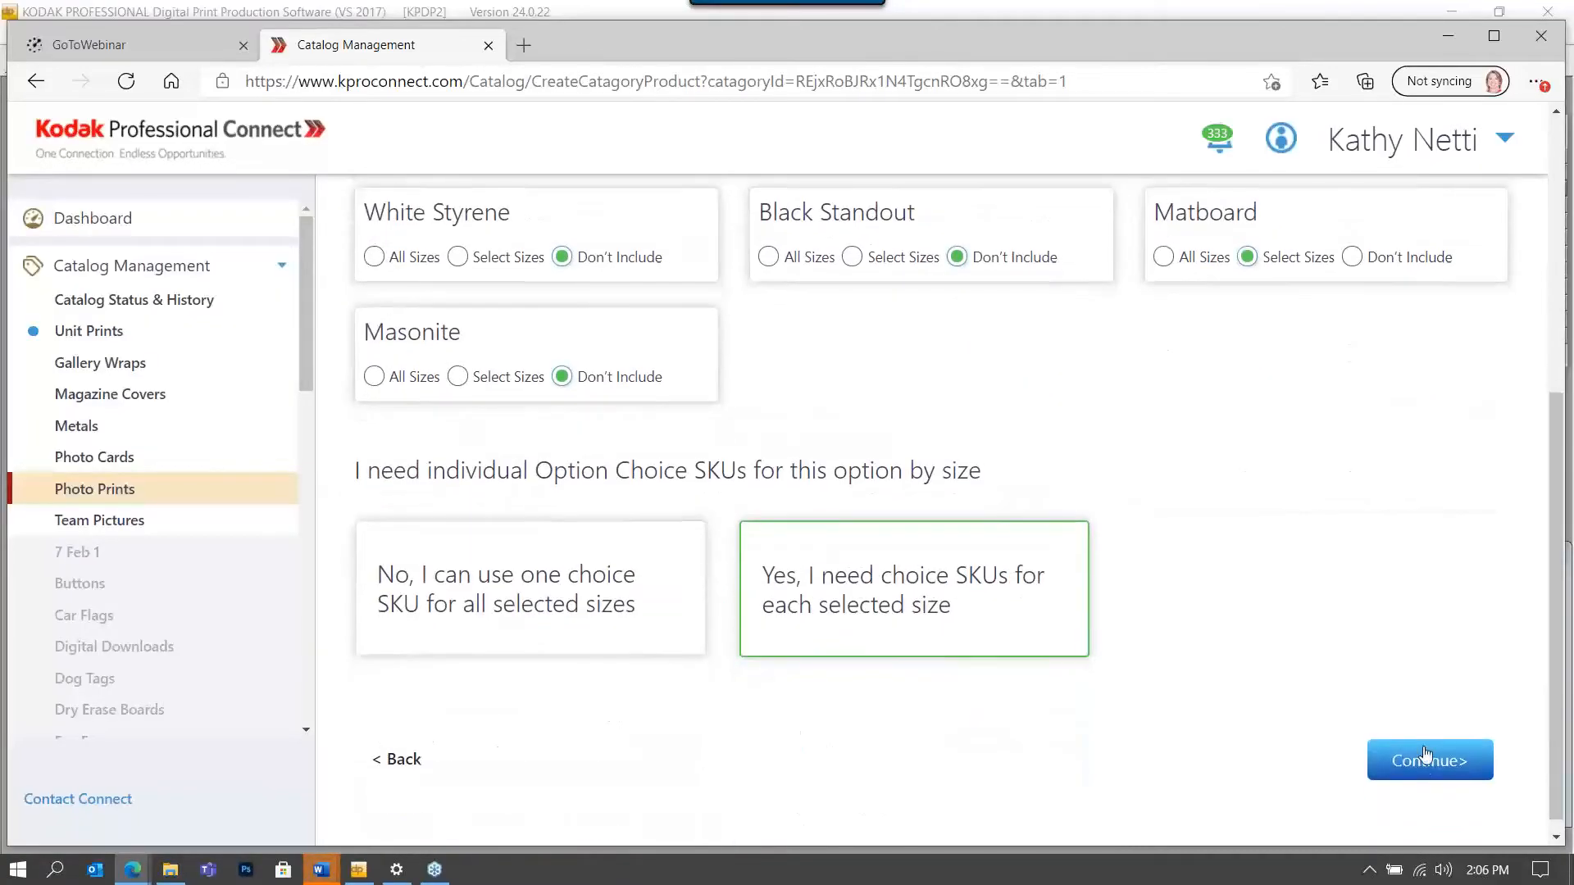
click(1424, 756)
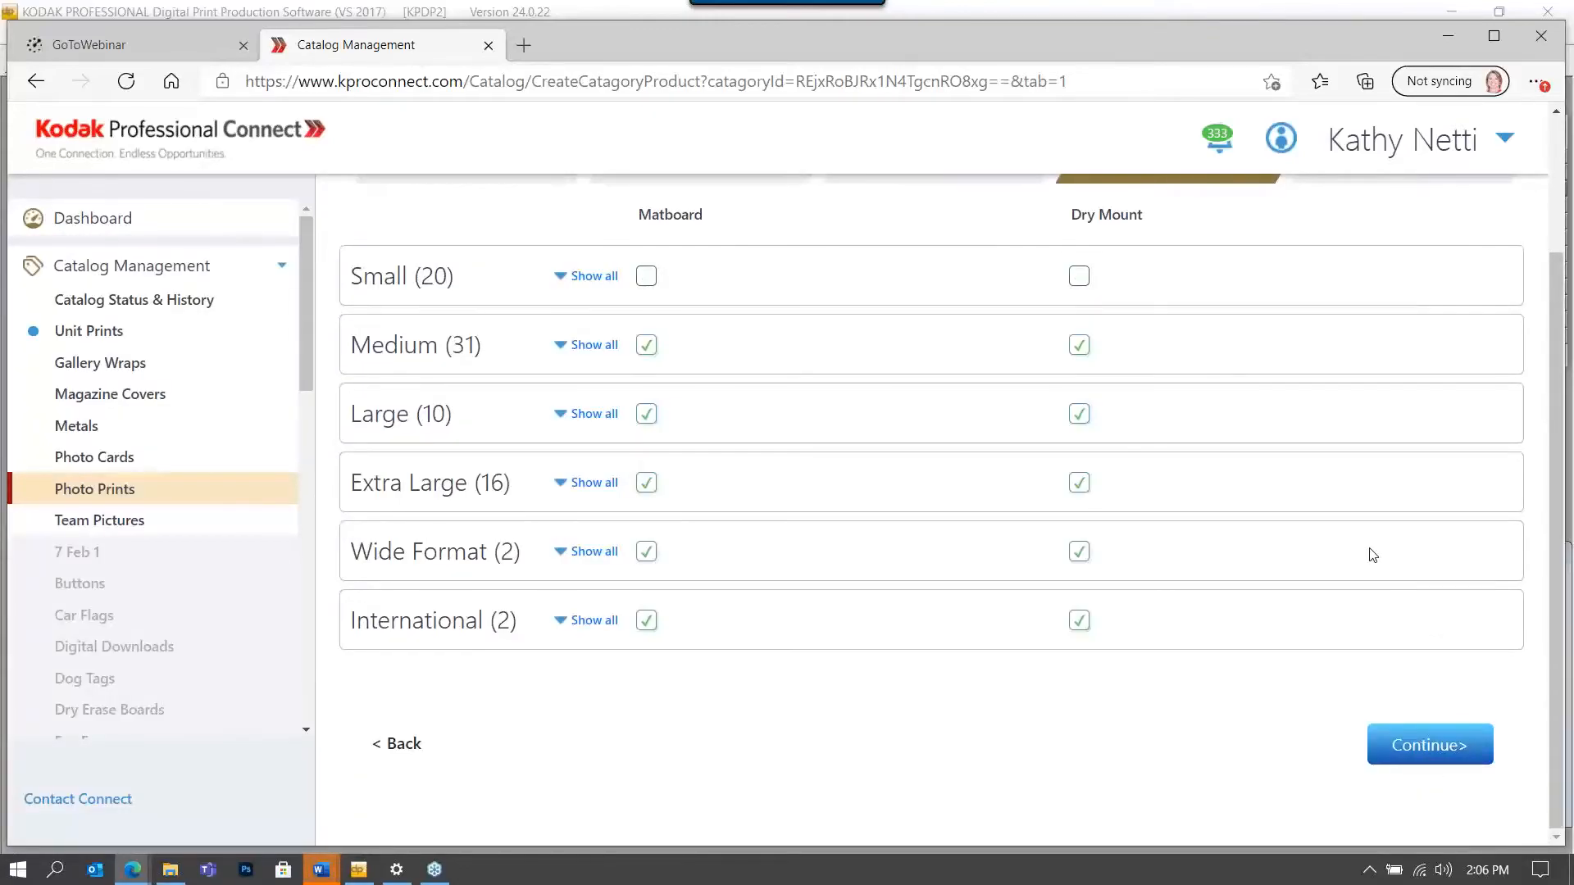
scroll(1373, 556, up, 2)
scroll(1373, 556, down, 2)
click(1413, 742)
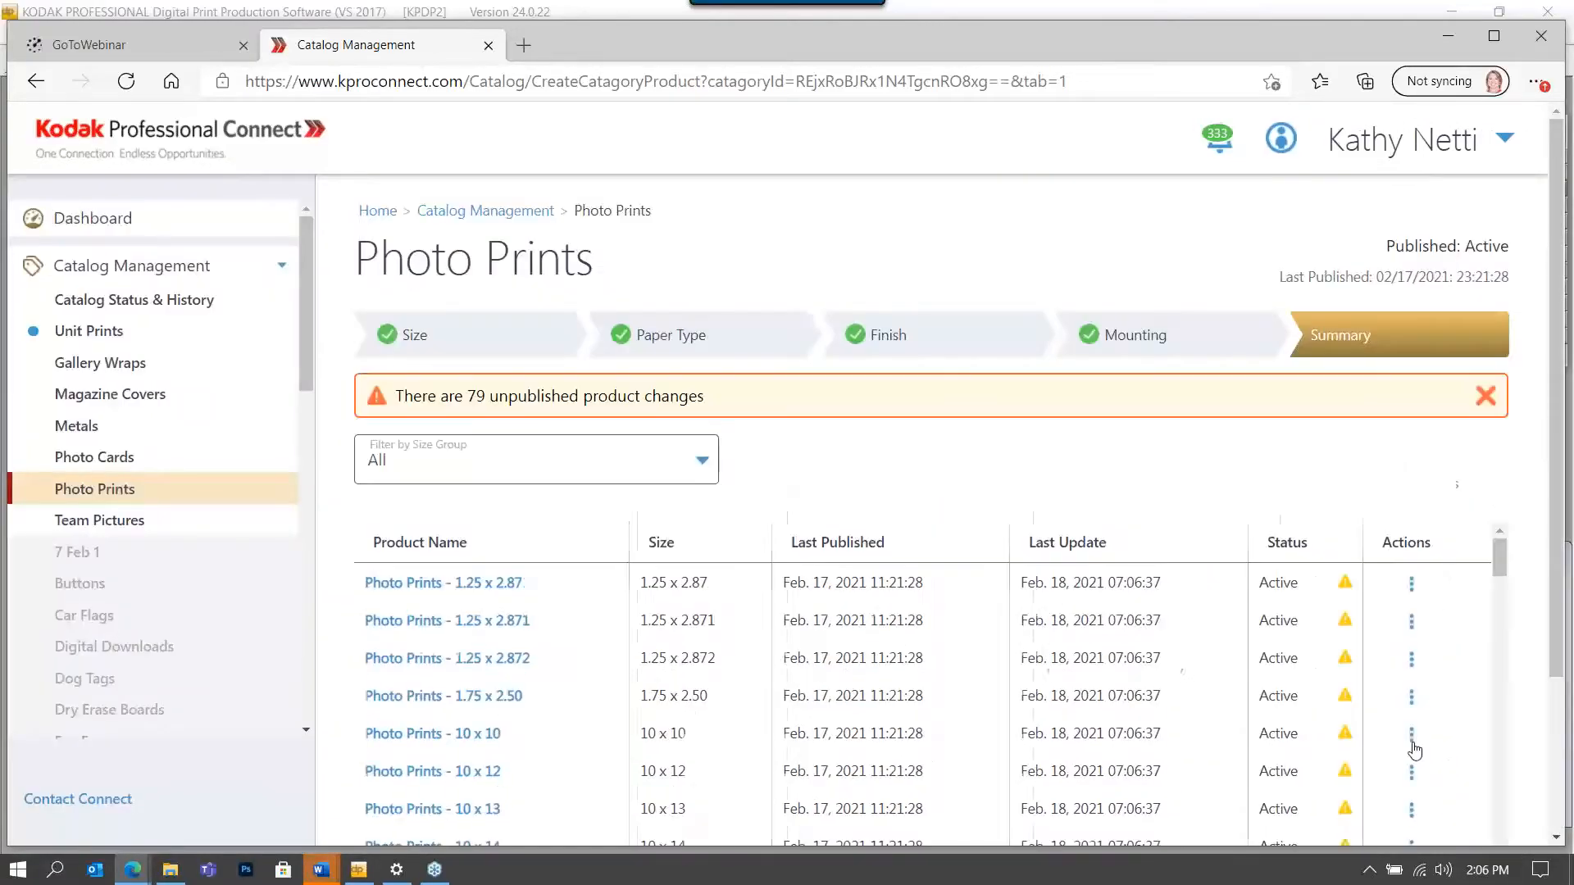
Review the catalog, publish all 79 pending changes, and switch over to DP2.
scroll(869, 492, down, 3)
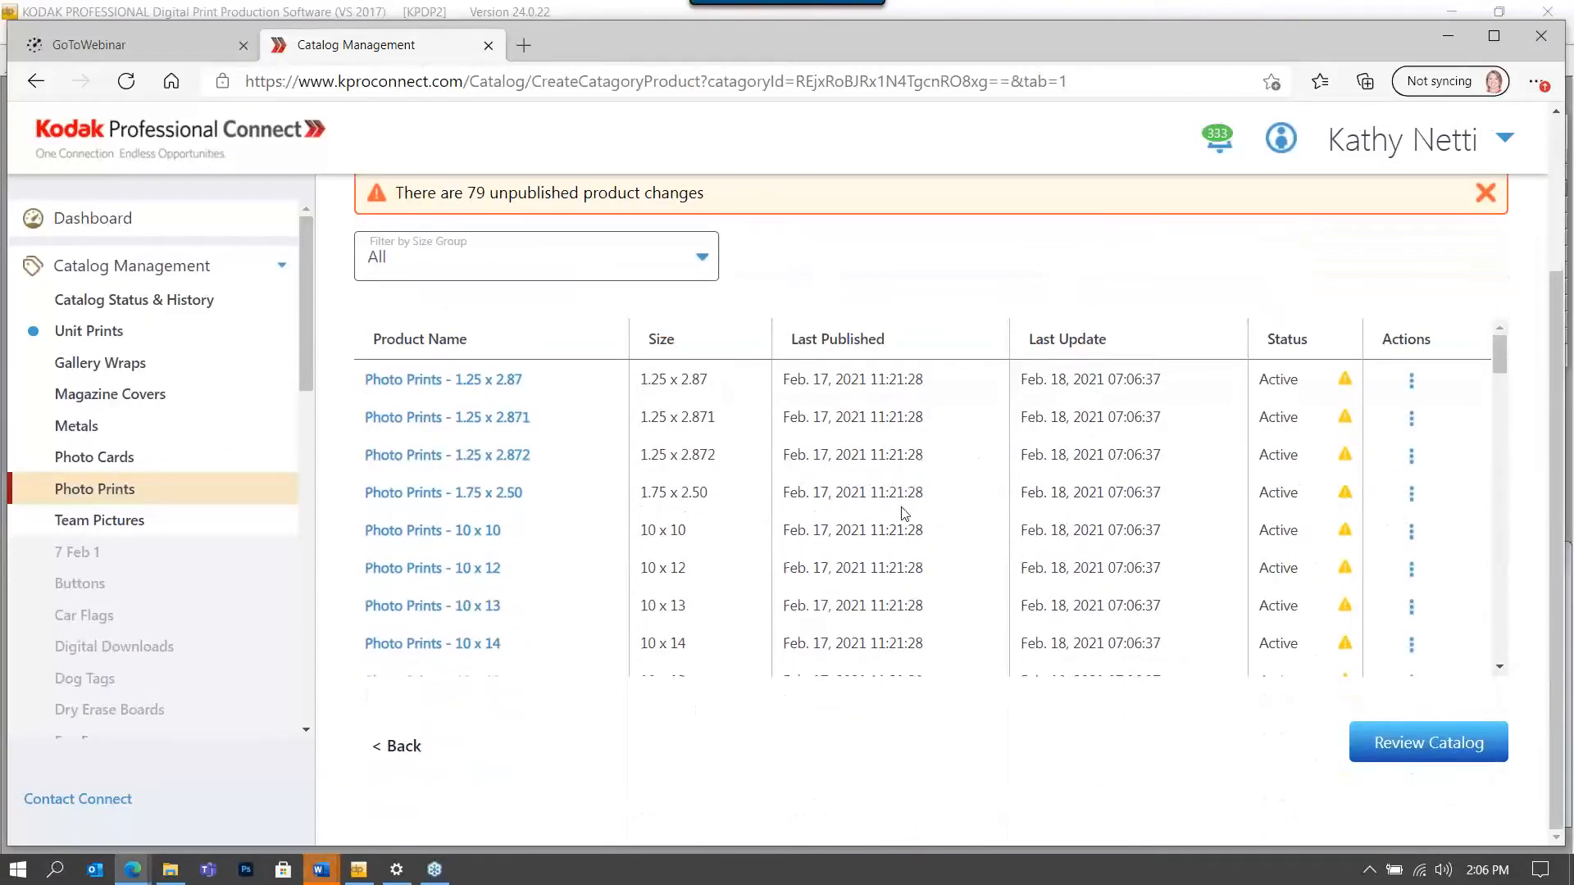
click(1398, 745)
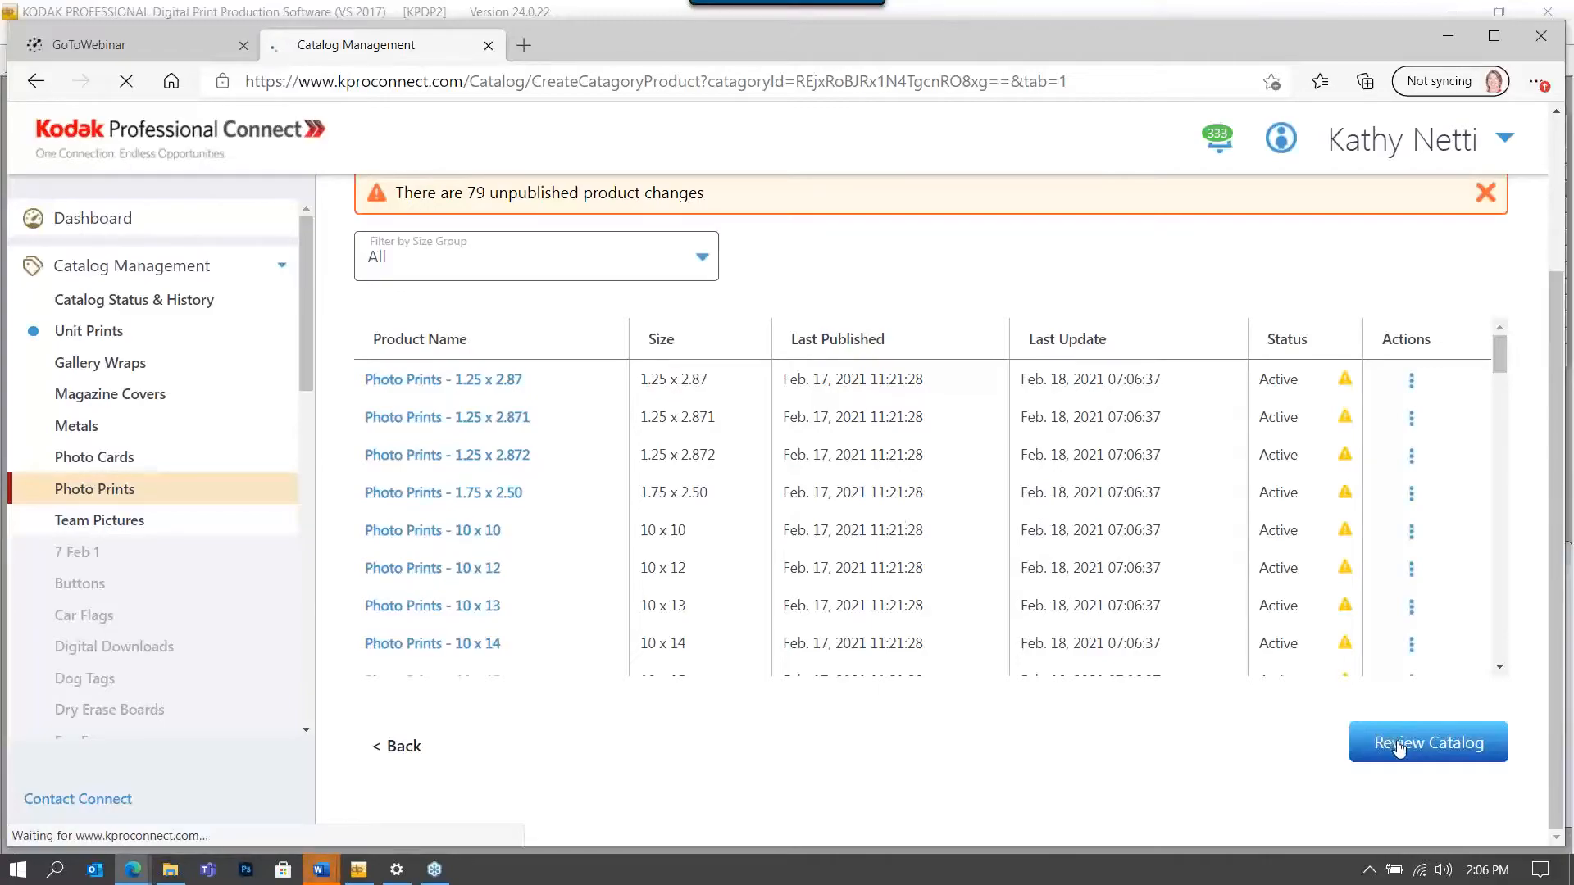
scroll(1358, 605, down, 8)
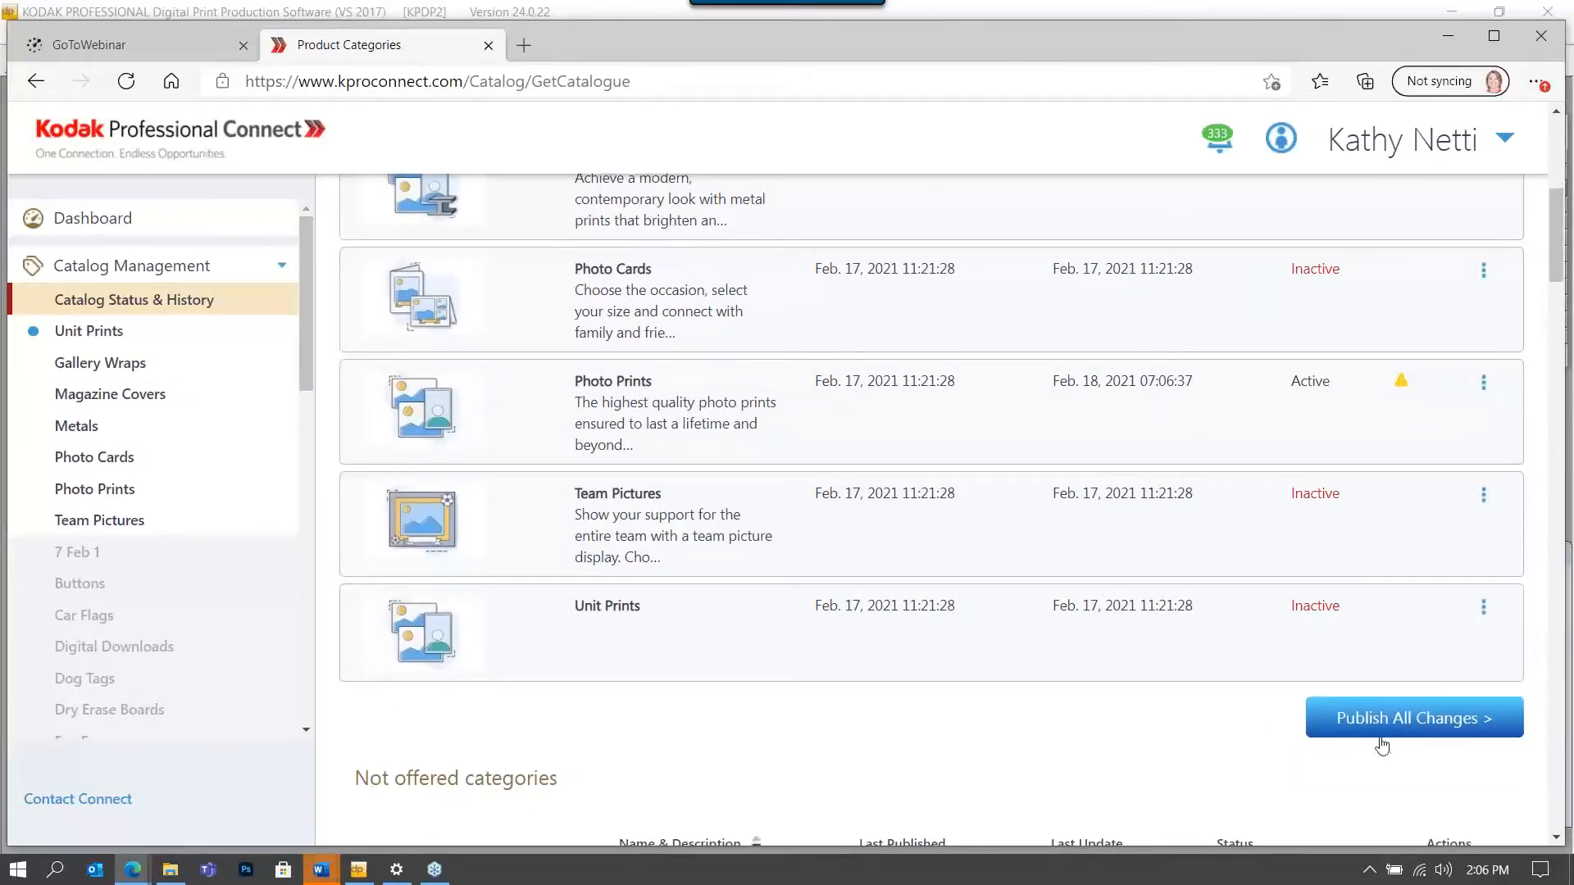
click(1379, 719)
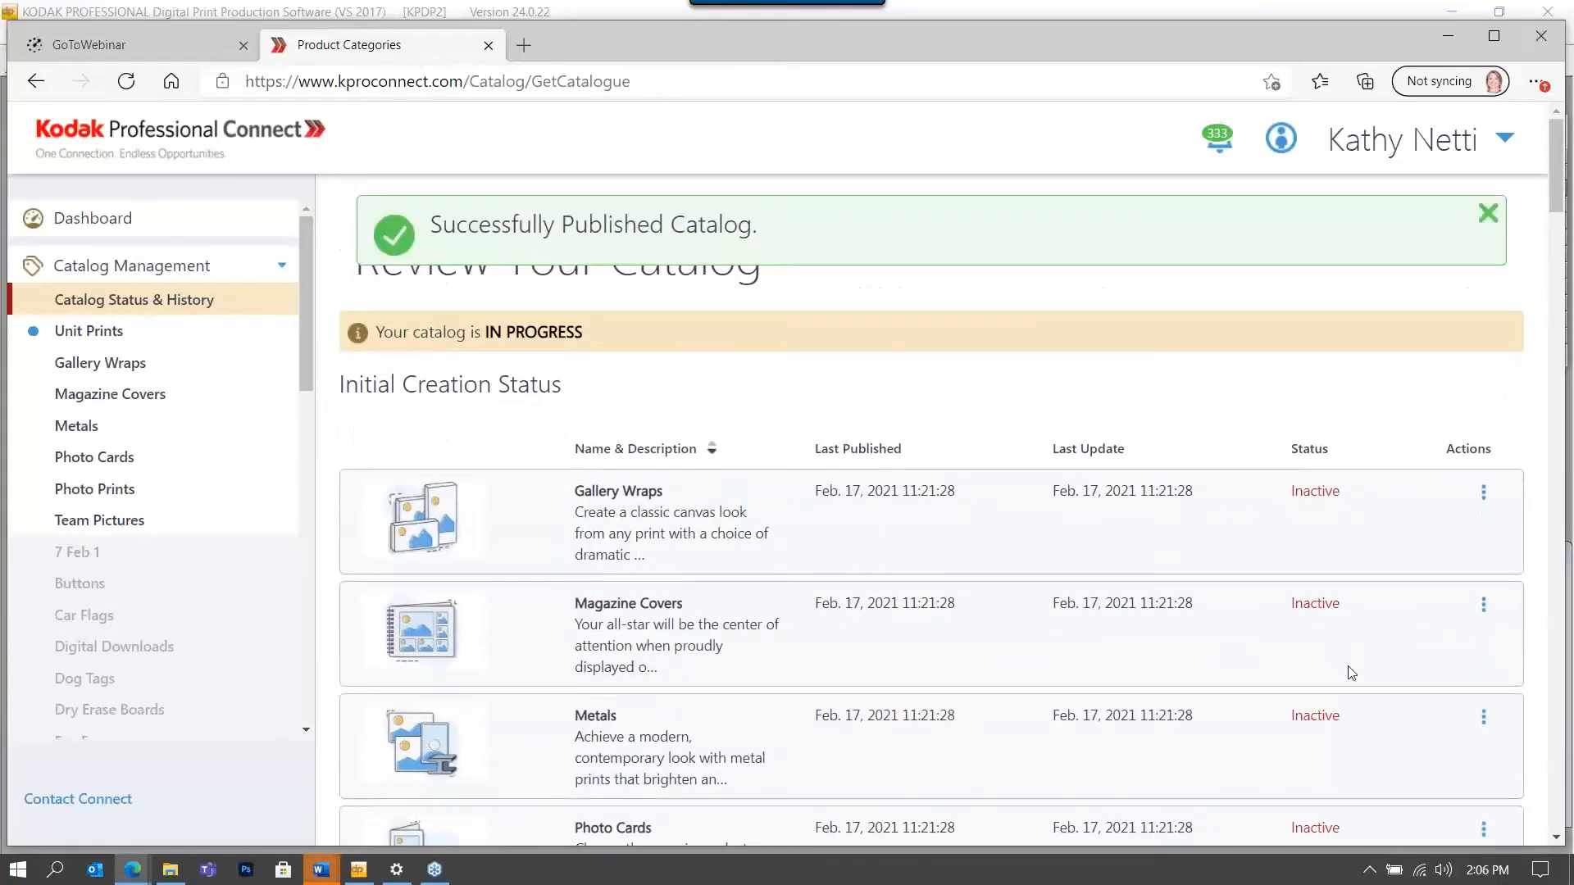
click(361, 869)
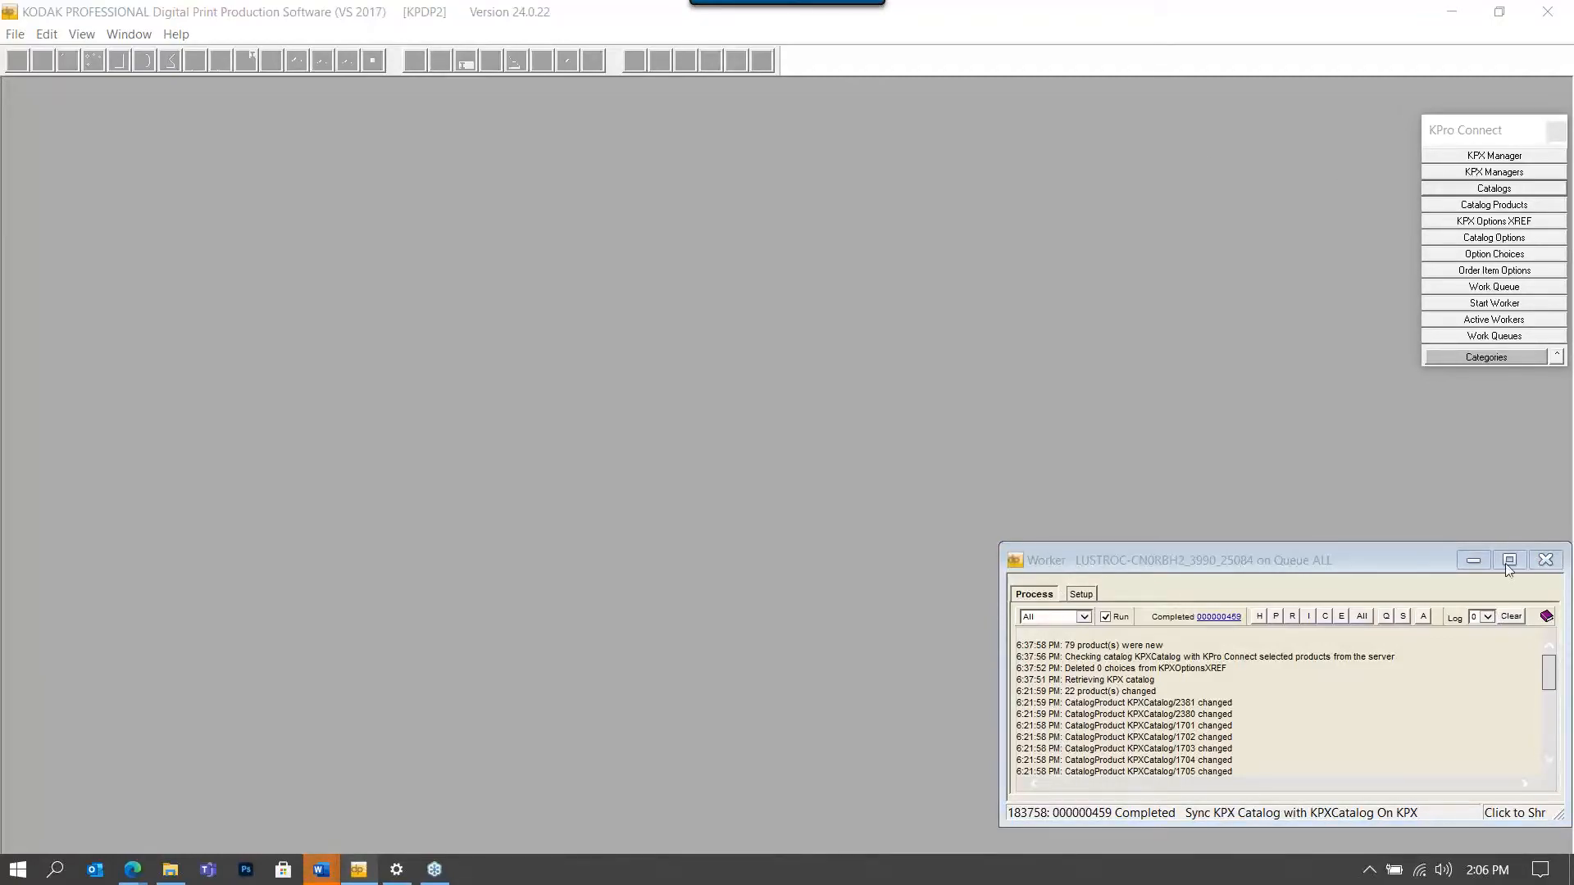
List all remote ordering catalogs through the KPro Connect Catalogs search.
click(1457, 189)
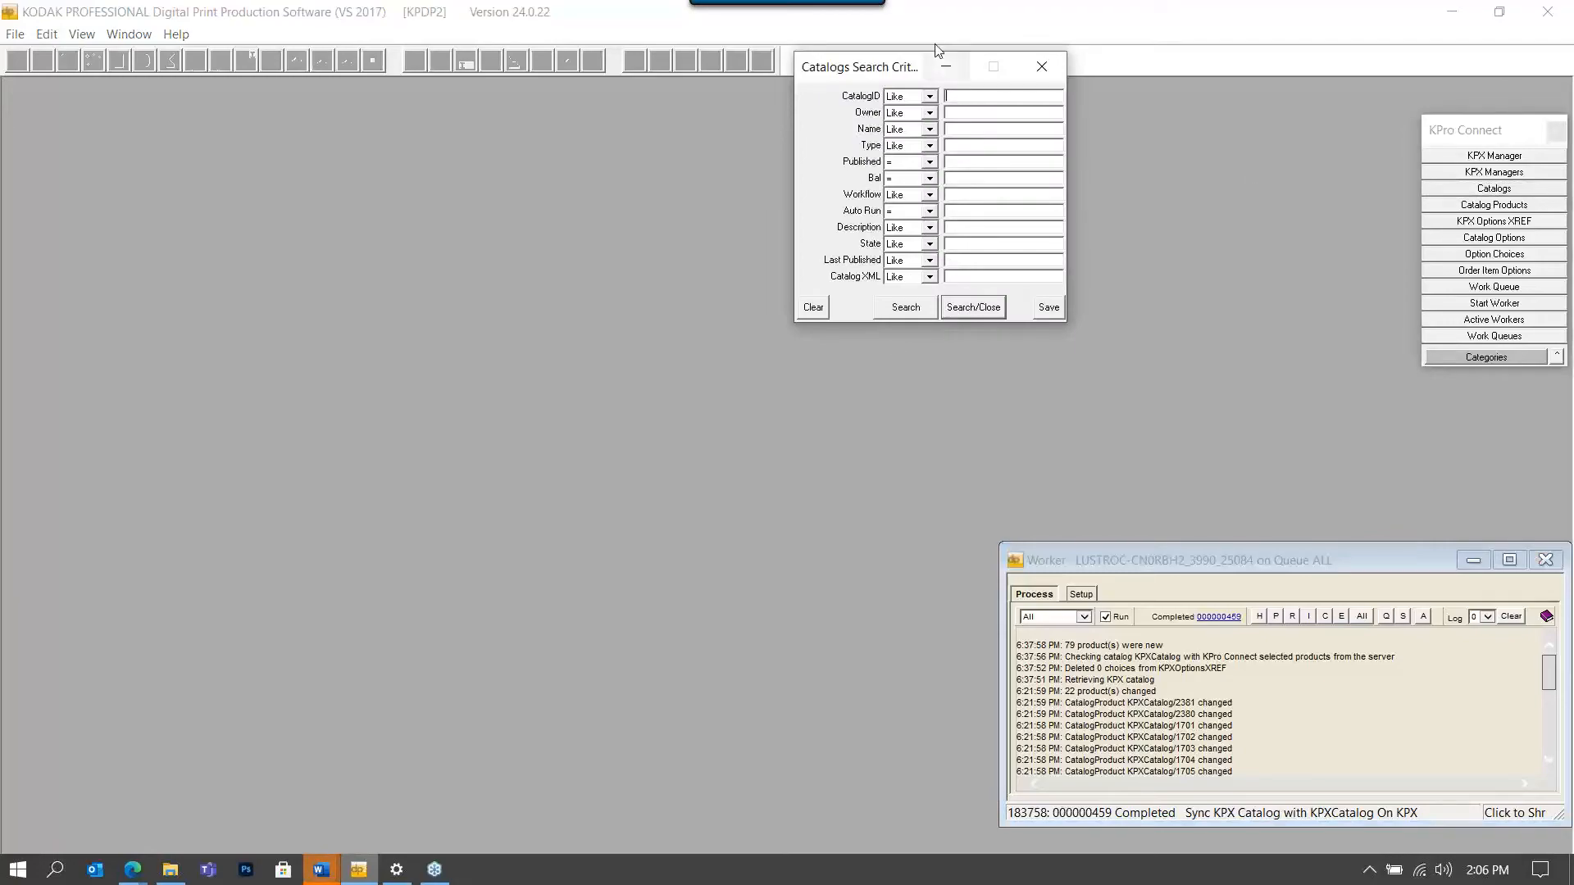
drag(907, 67, 808, 85)
click(875, 327)
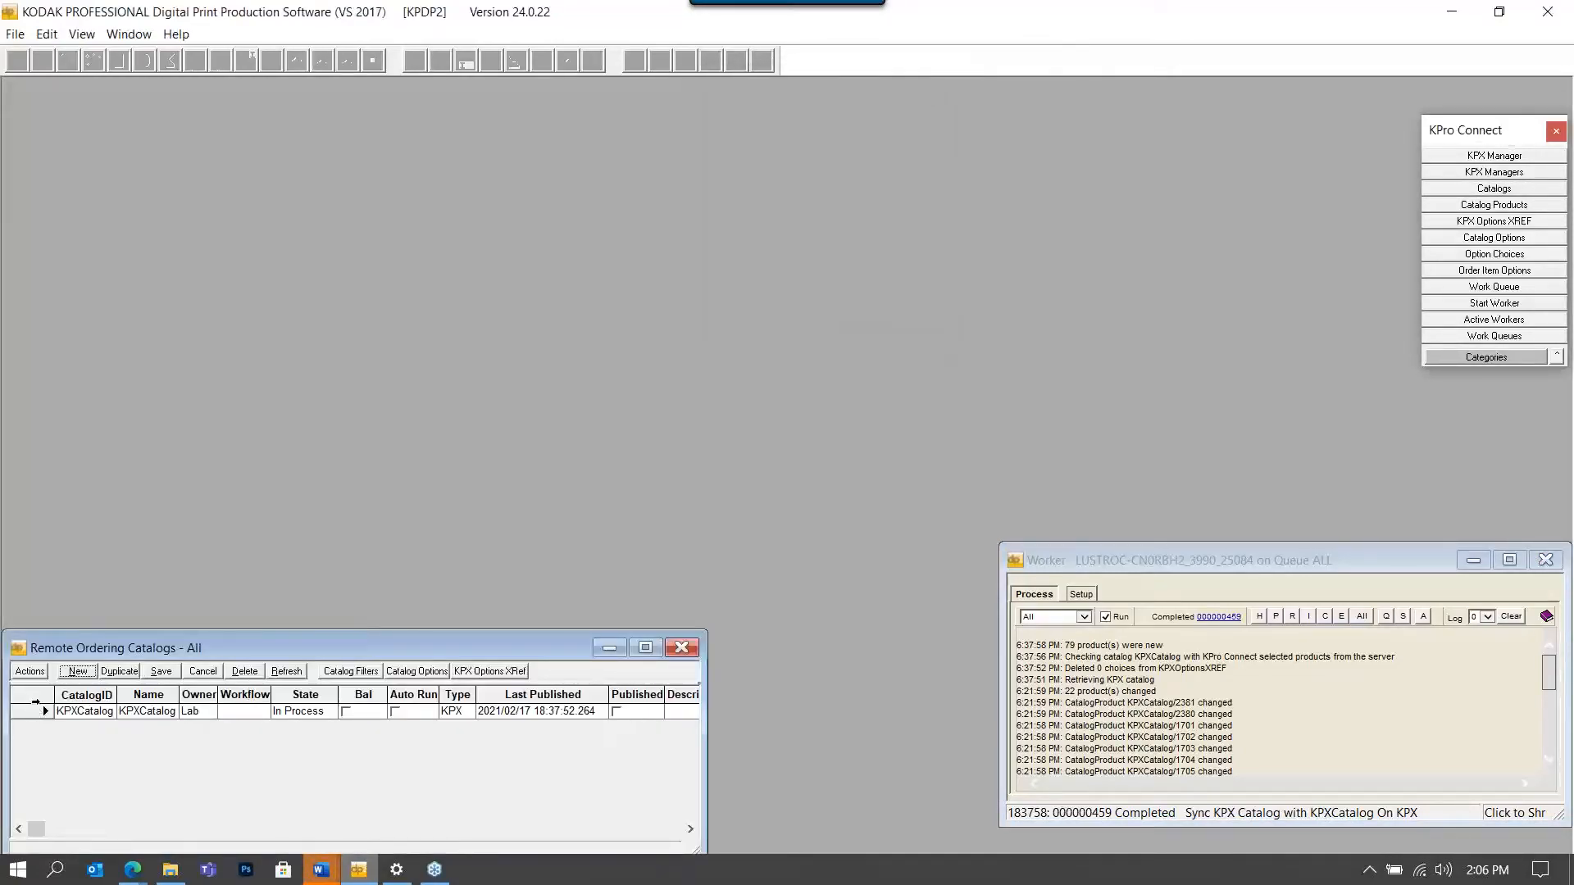
Run a KPro Connect catalog precheck on KPXCatalog.
right_click(36, 711)
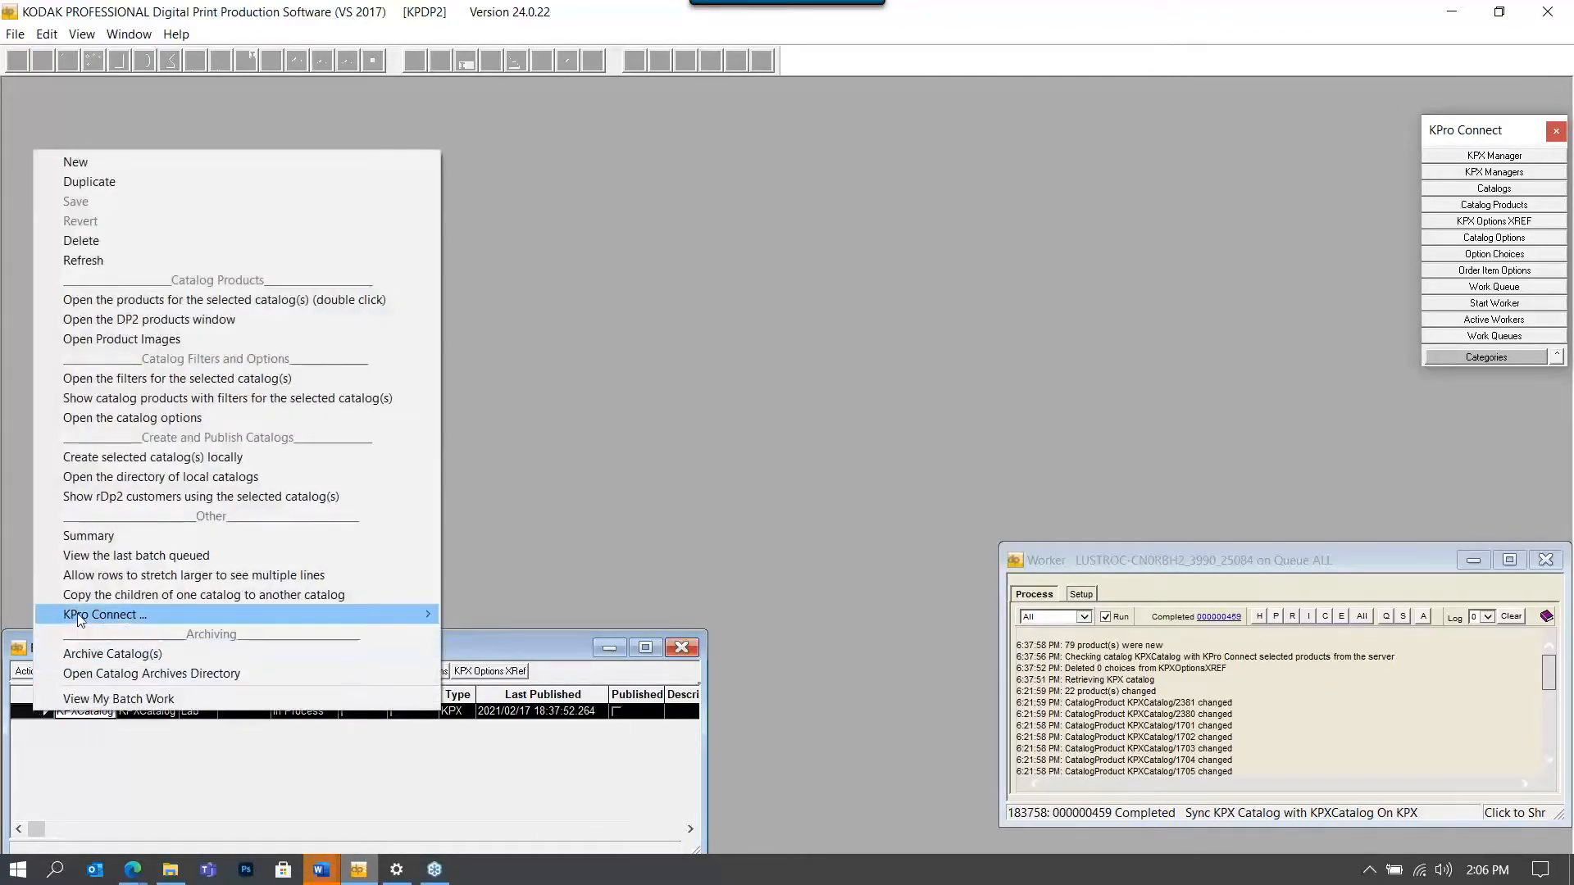
mouse_move(328, 615)
click(558, 615)
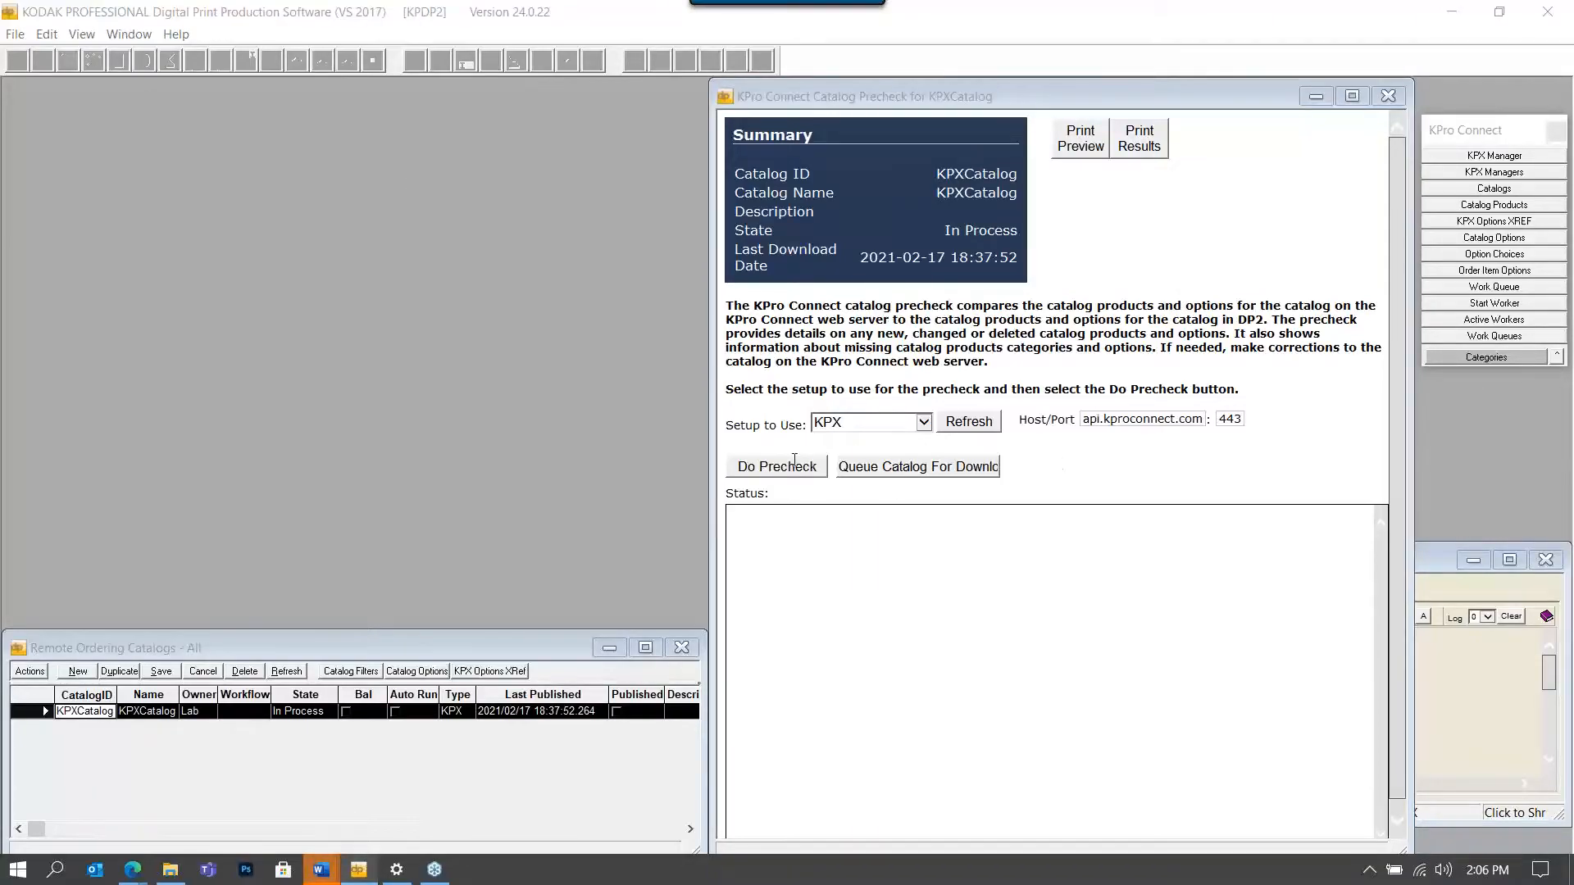
click(762, 468)
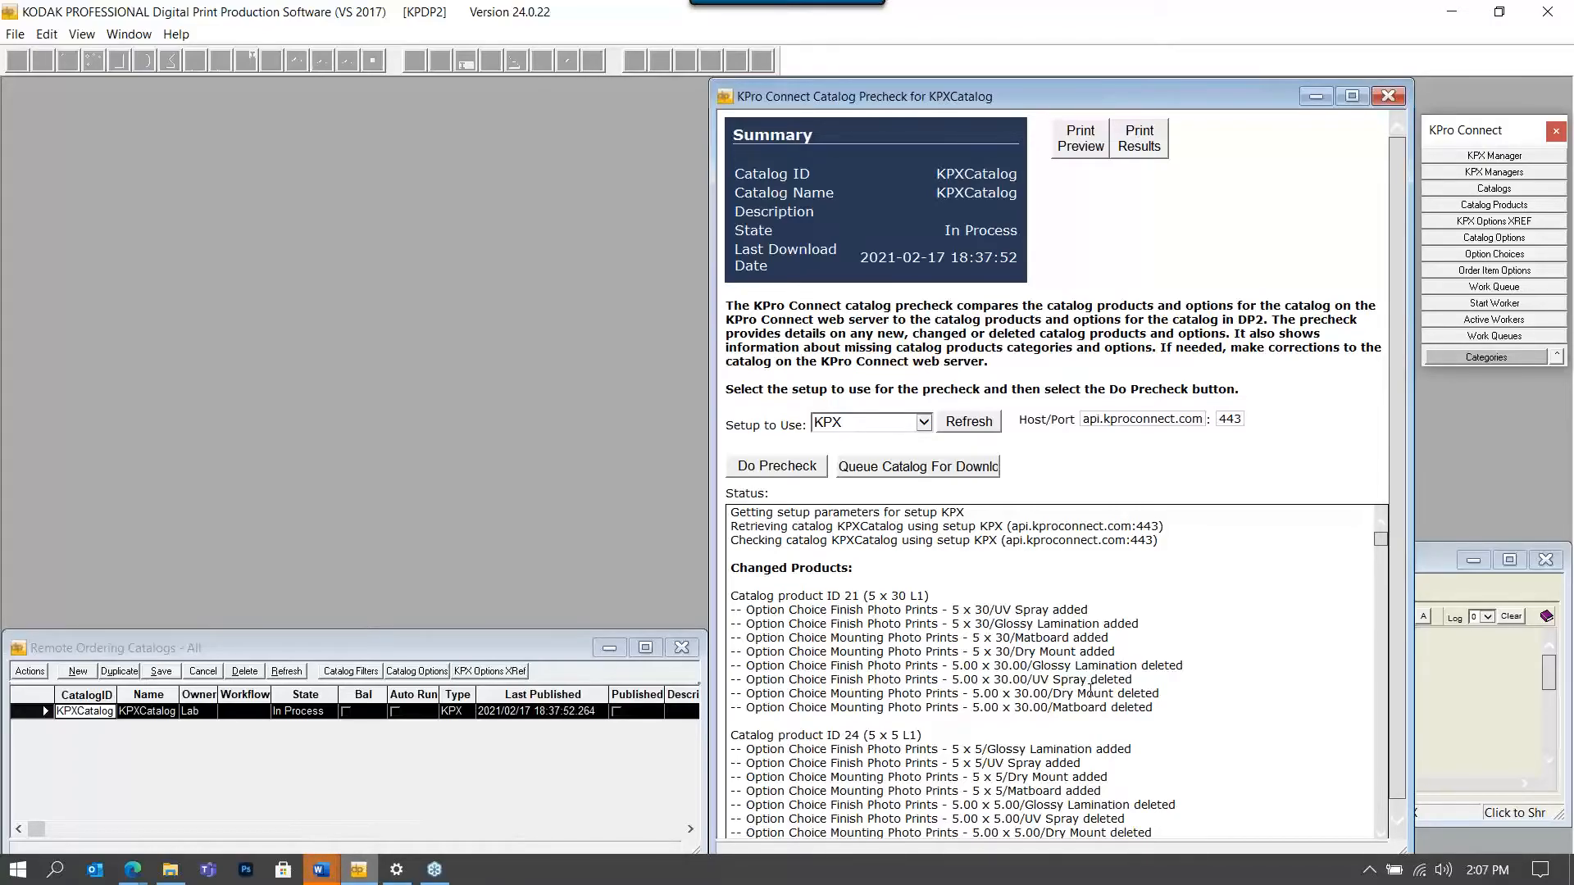
Open KPXCatalog's Catalog Products list and the DP2 Products window filtered to the Prints tab.
double_click(14, 711)
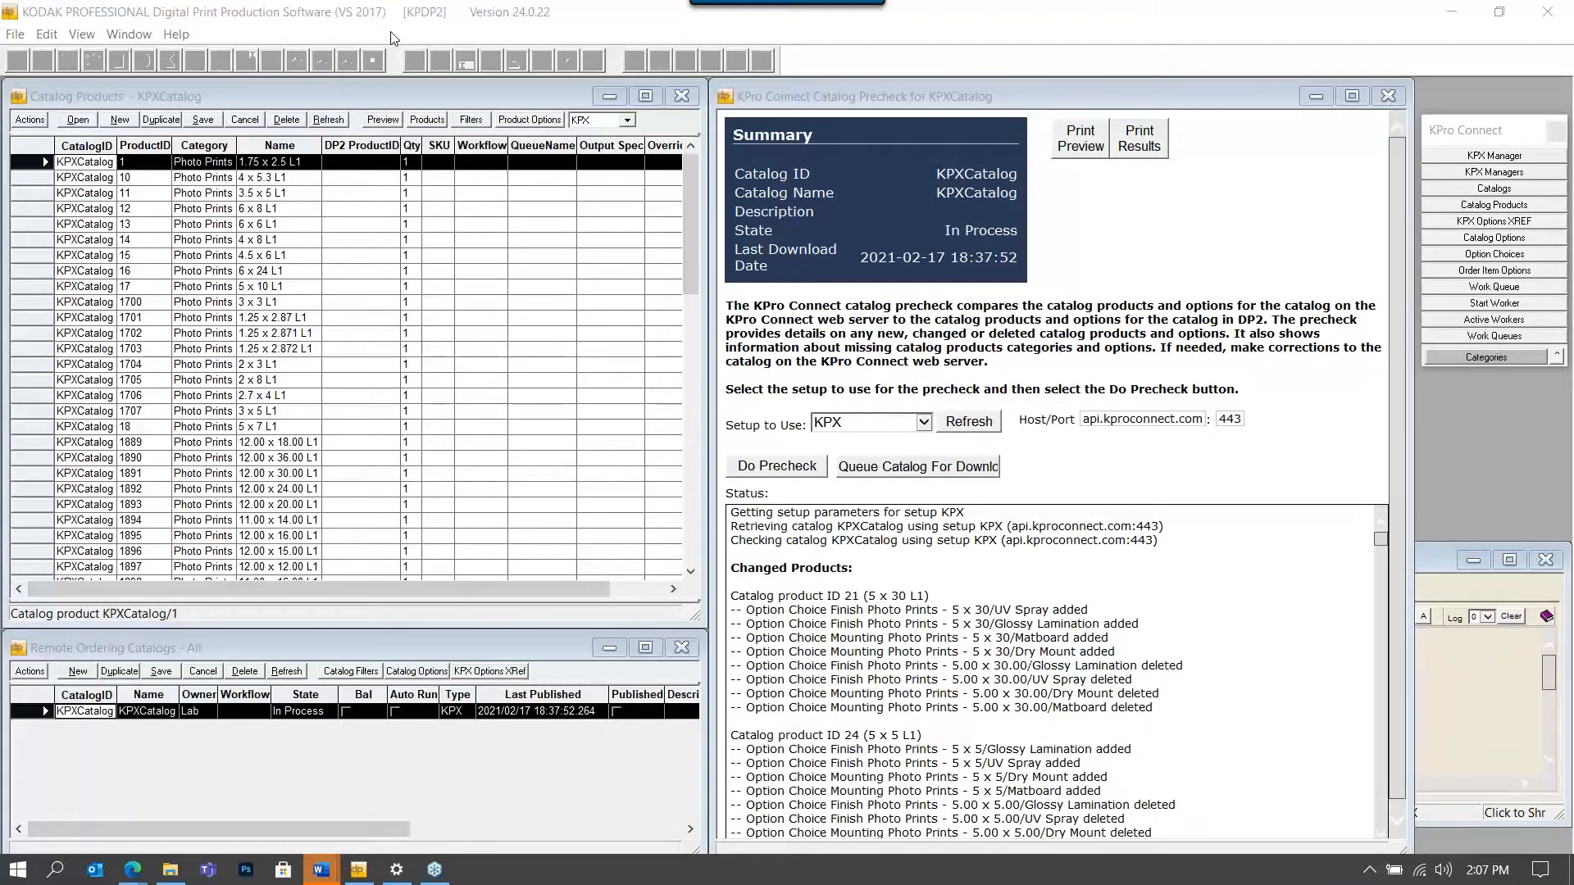
click(428, 120)
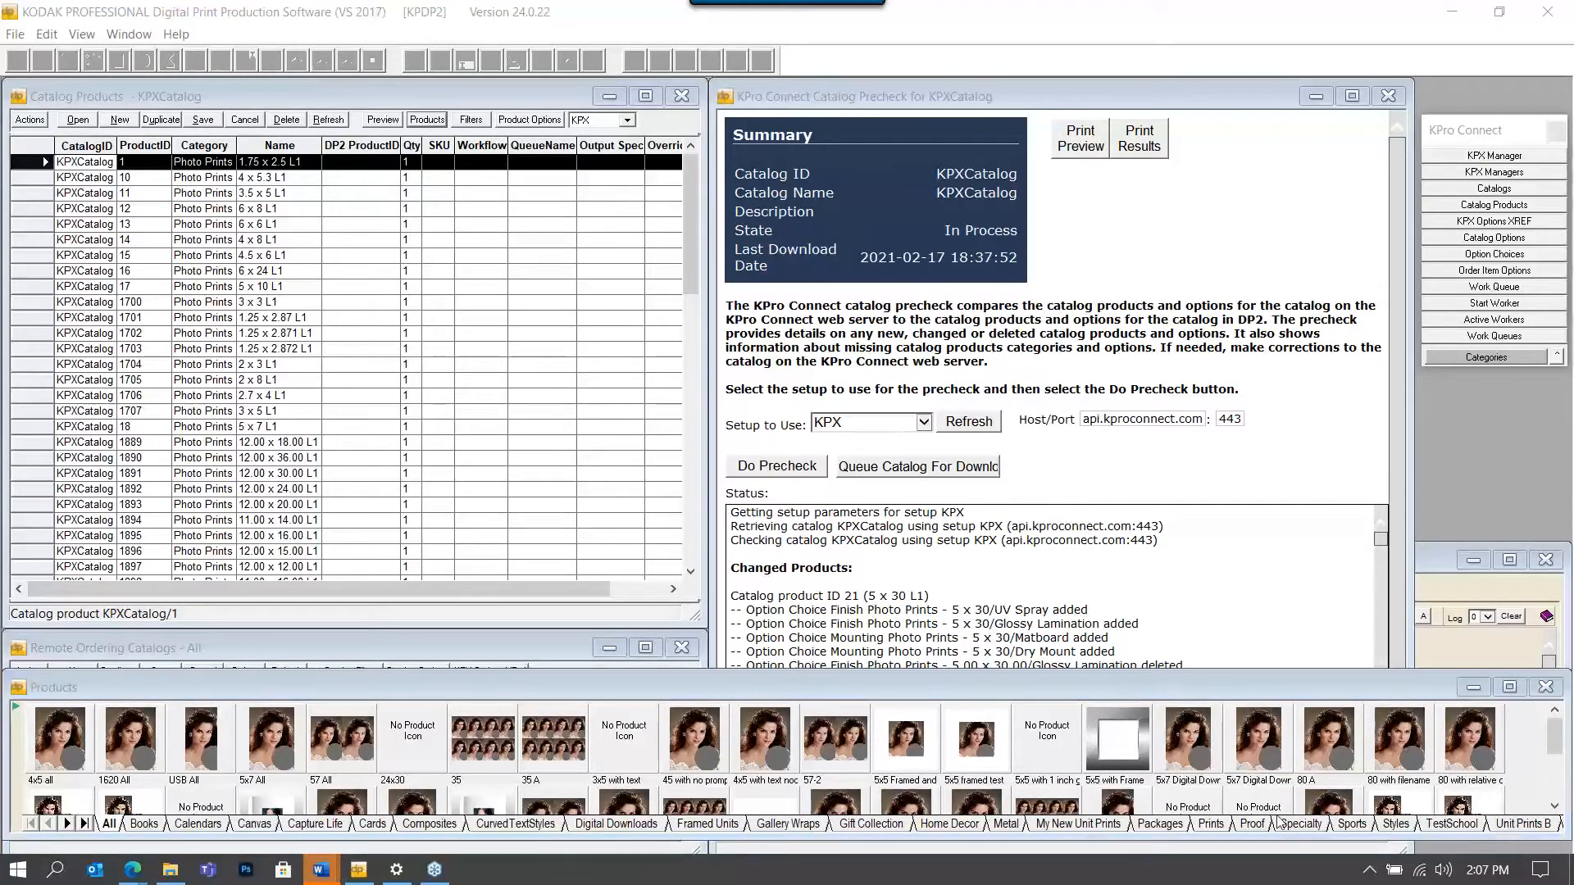
click(1212, 824)
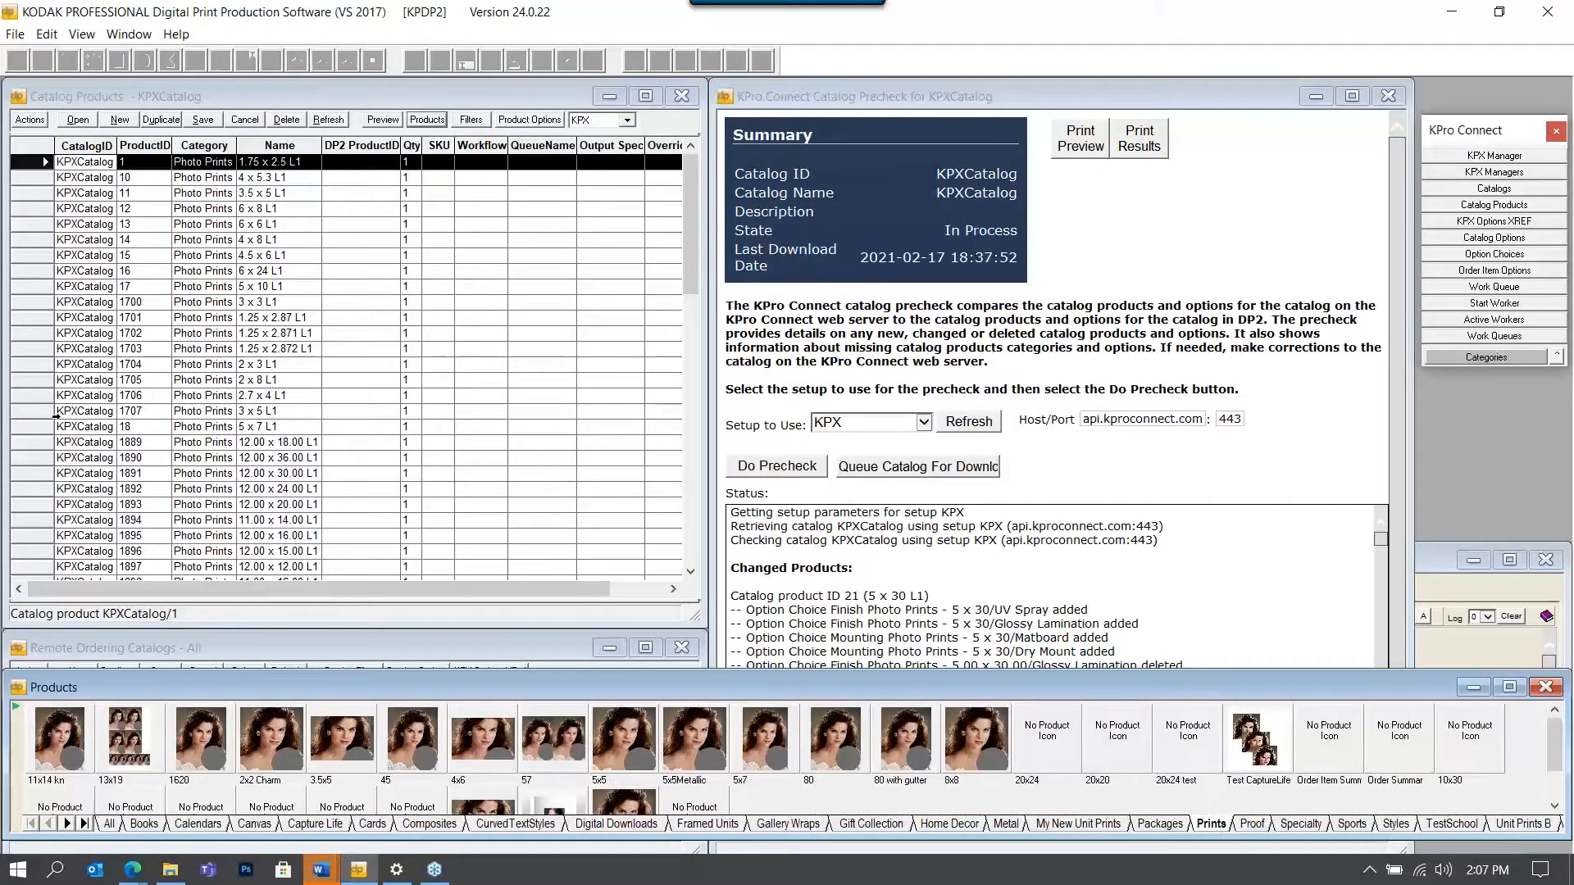
Assign DP2 product 80 as the ProductID of catalog product 2 (8 x 10.6 L1).
scroll(62, 418, down, 12)
scroll(72, 419, down, 1)
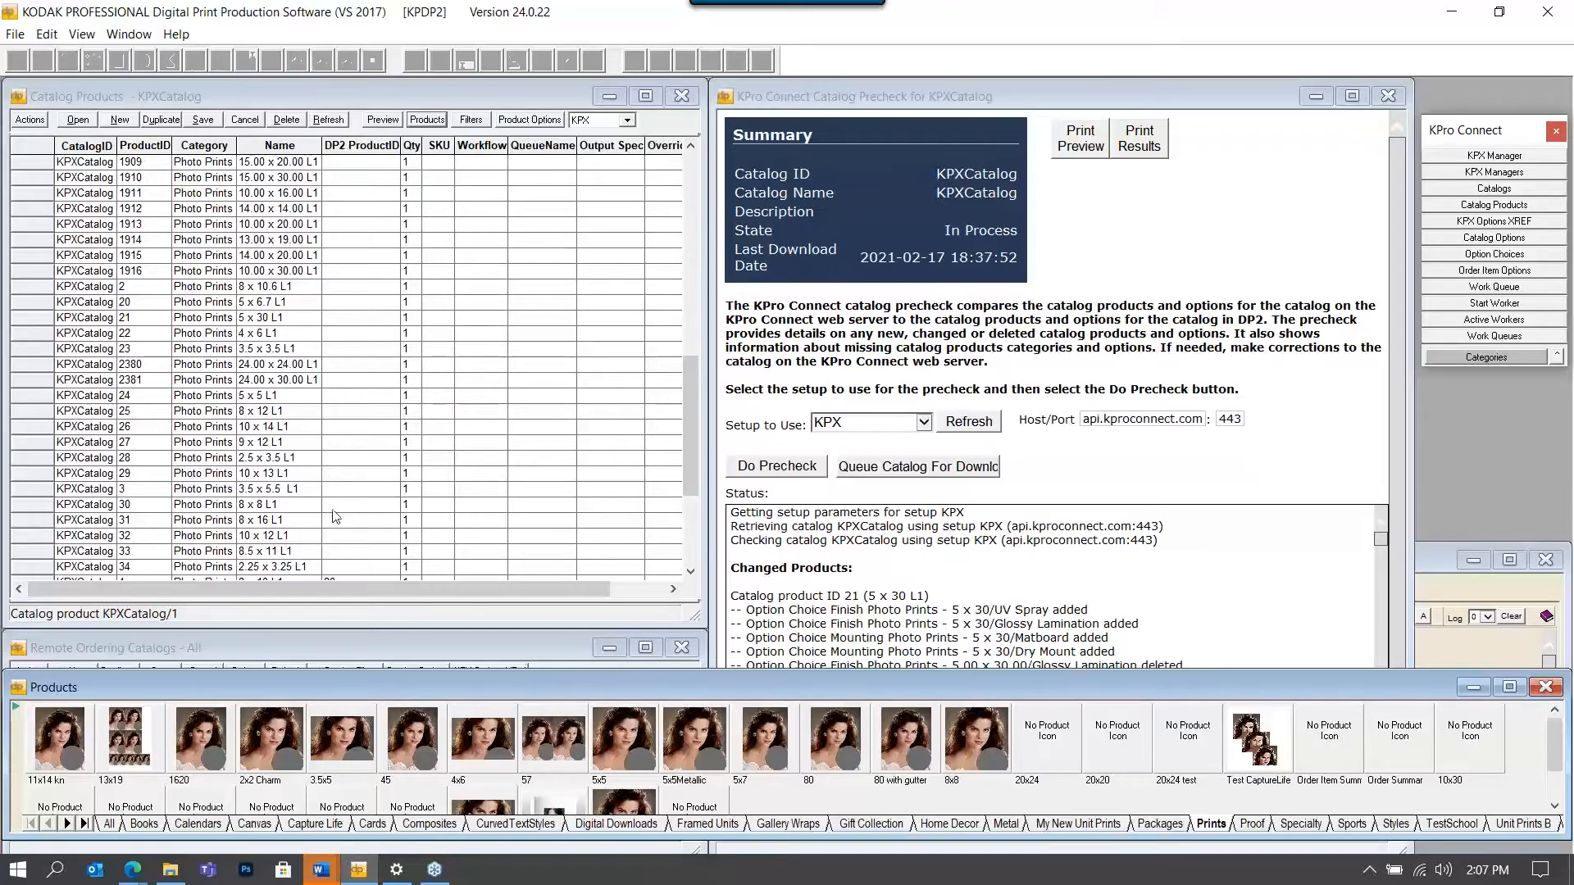
click(31, 290)
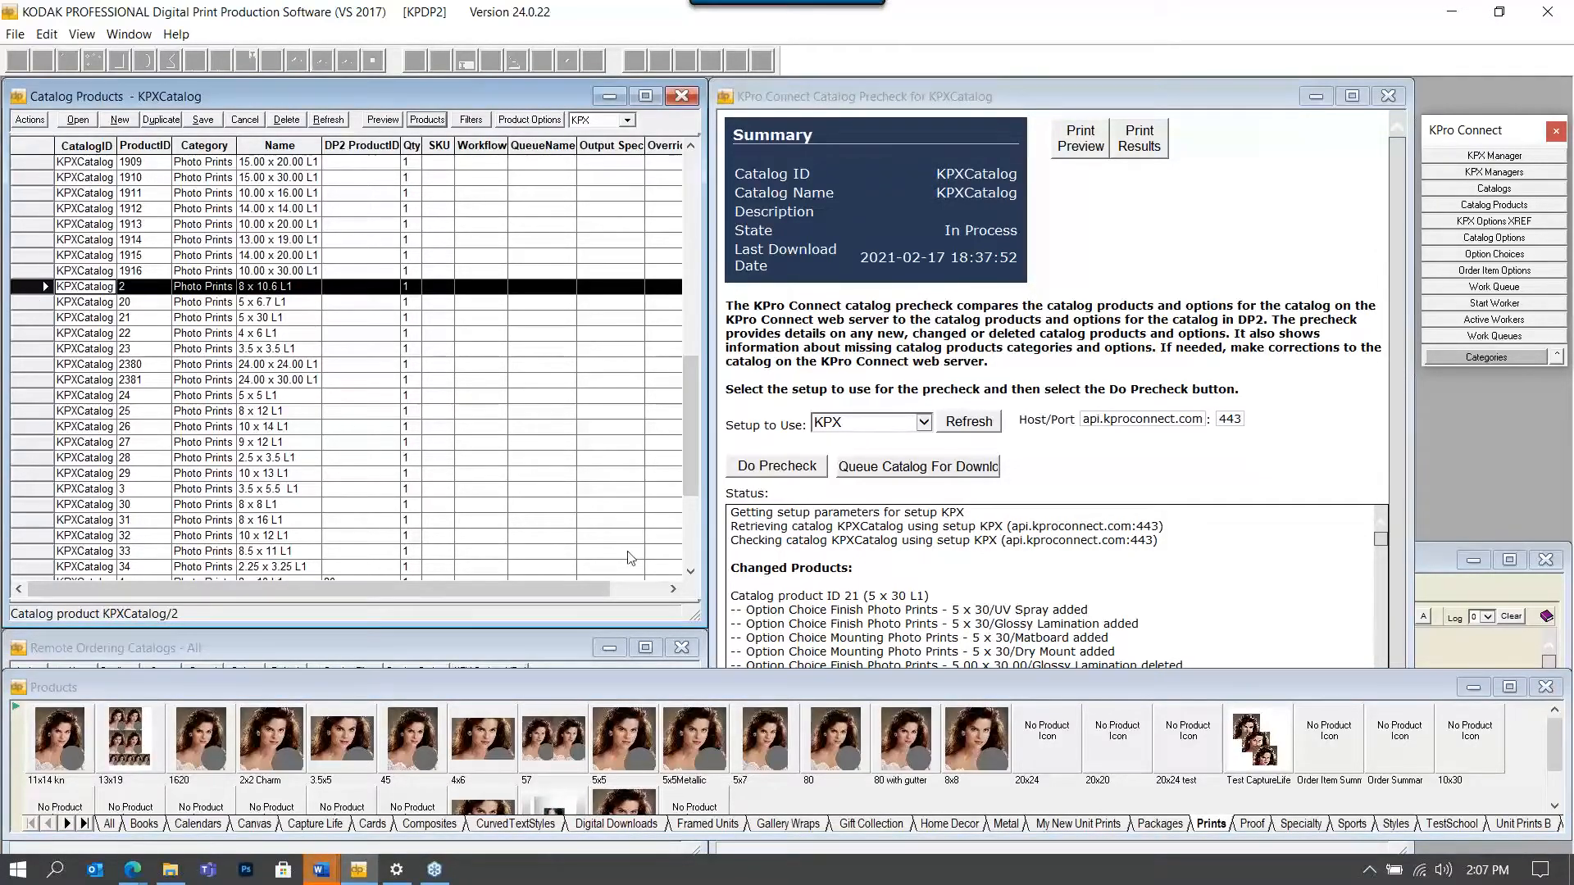
click(861, 756)
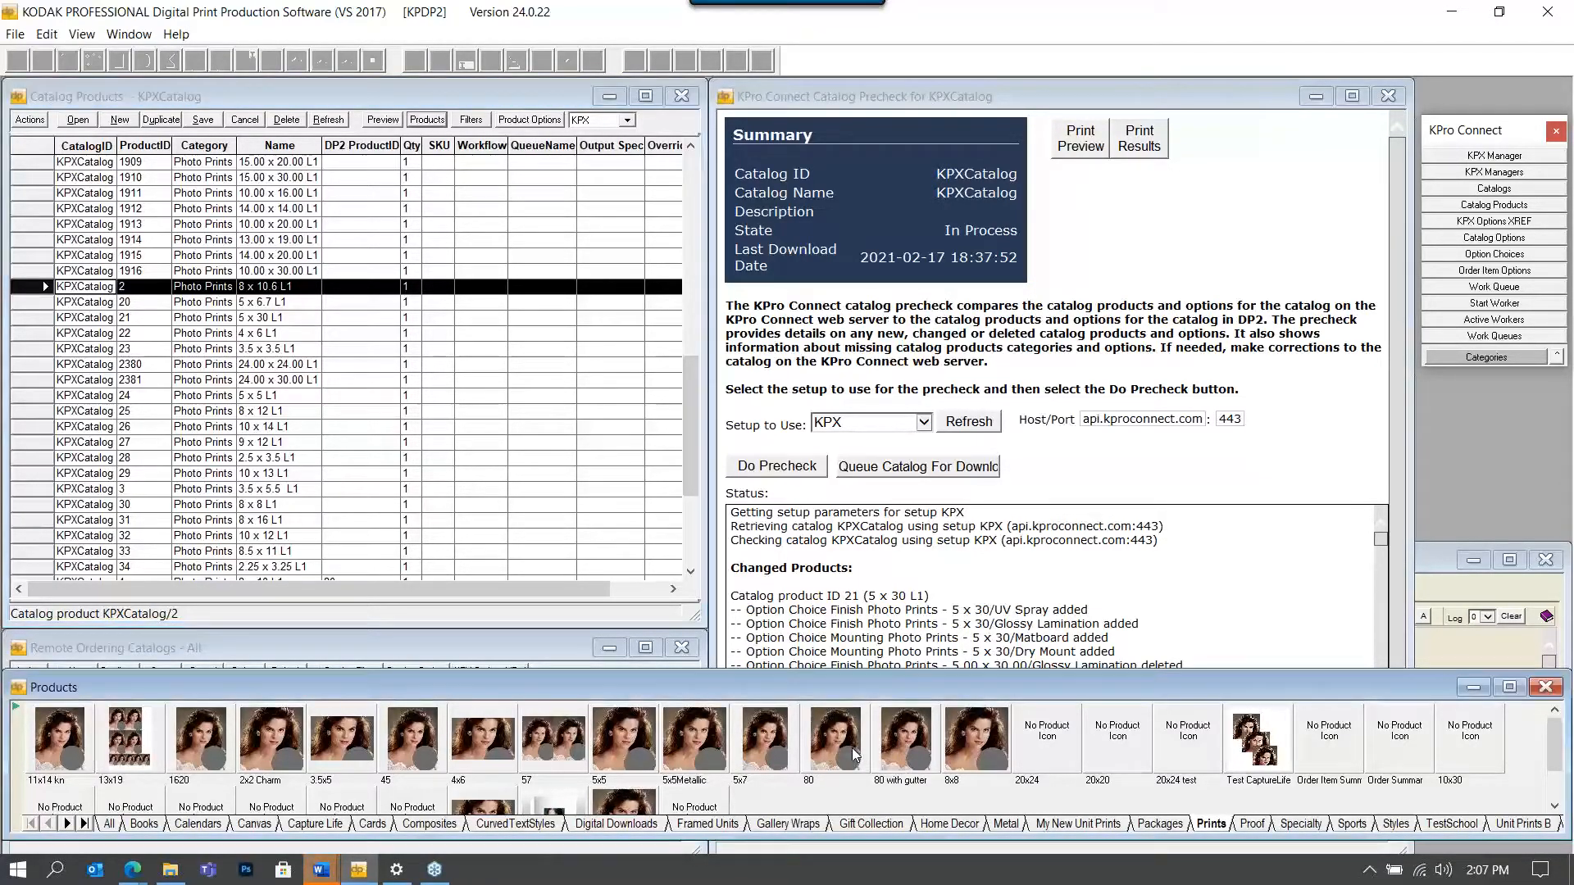
drag(367, 316, 365, 289)
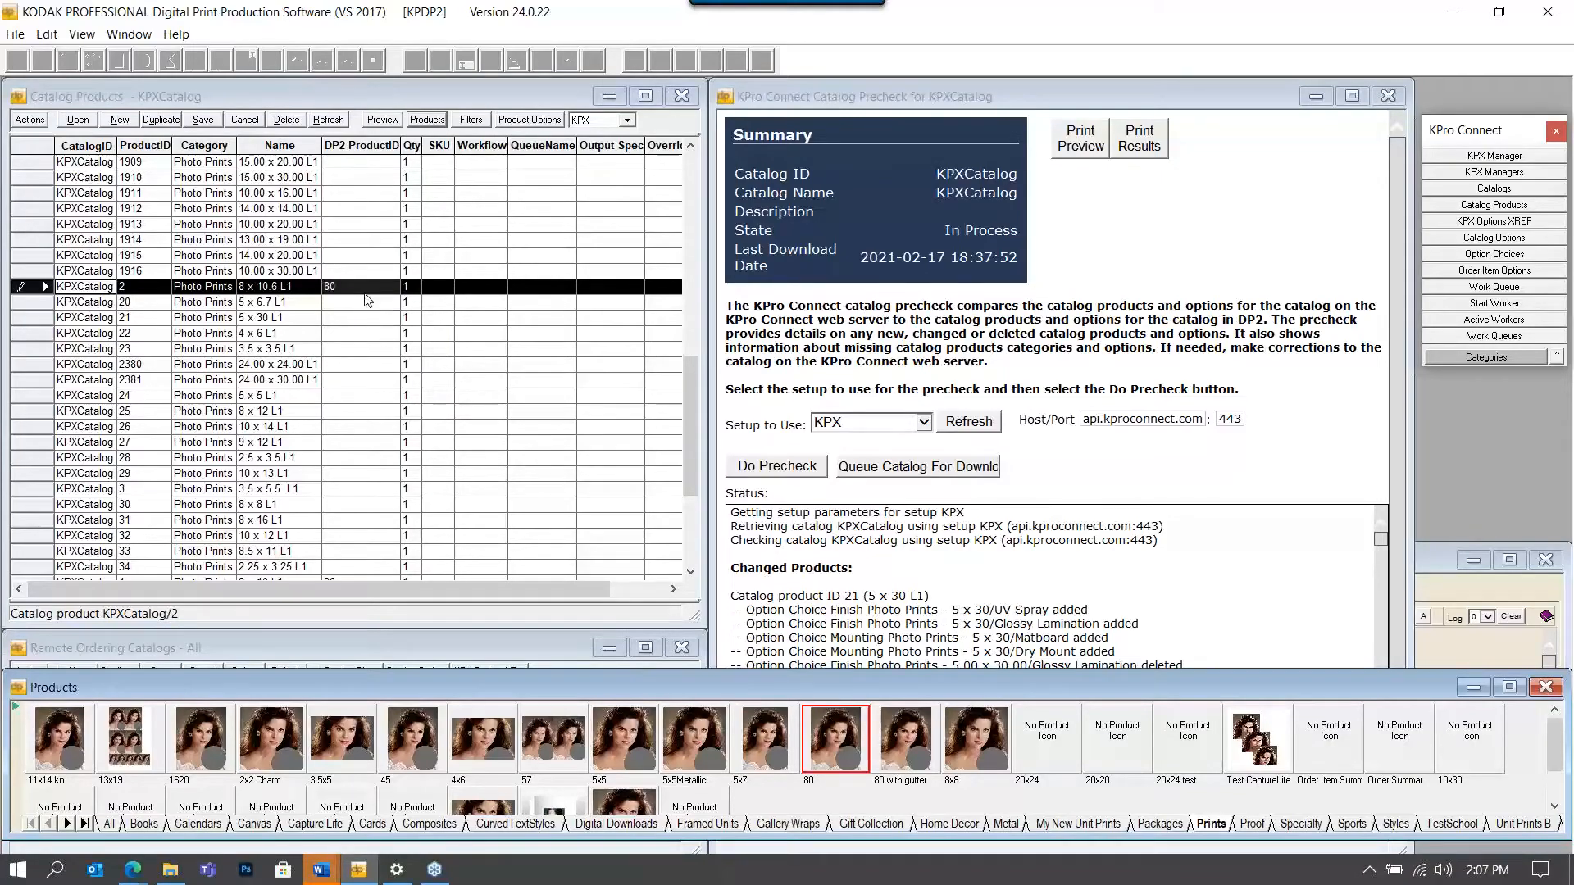
click(22, 288)
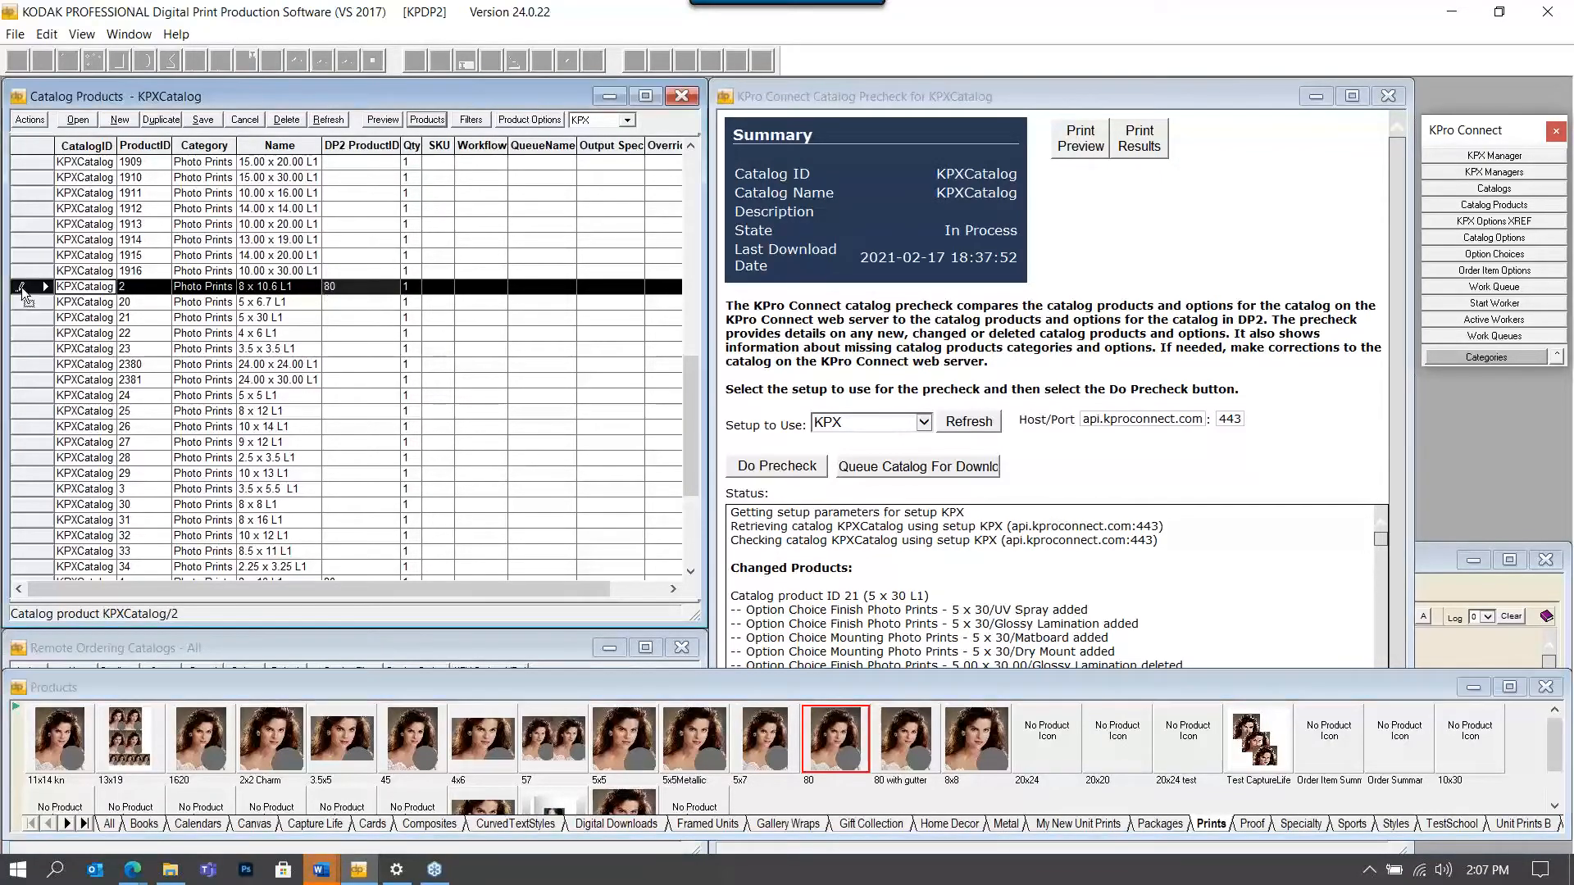
Request a new KPro Connect redirect for the selected catalog product 2.
right_click(21, 287)
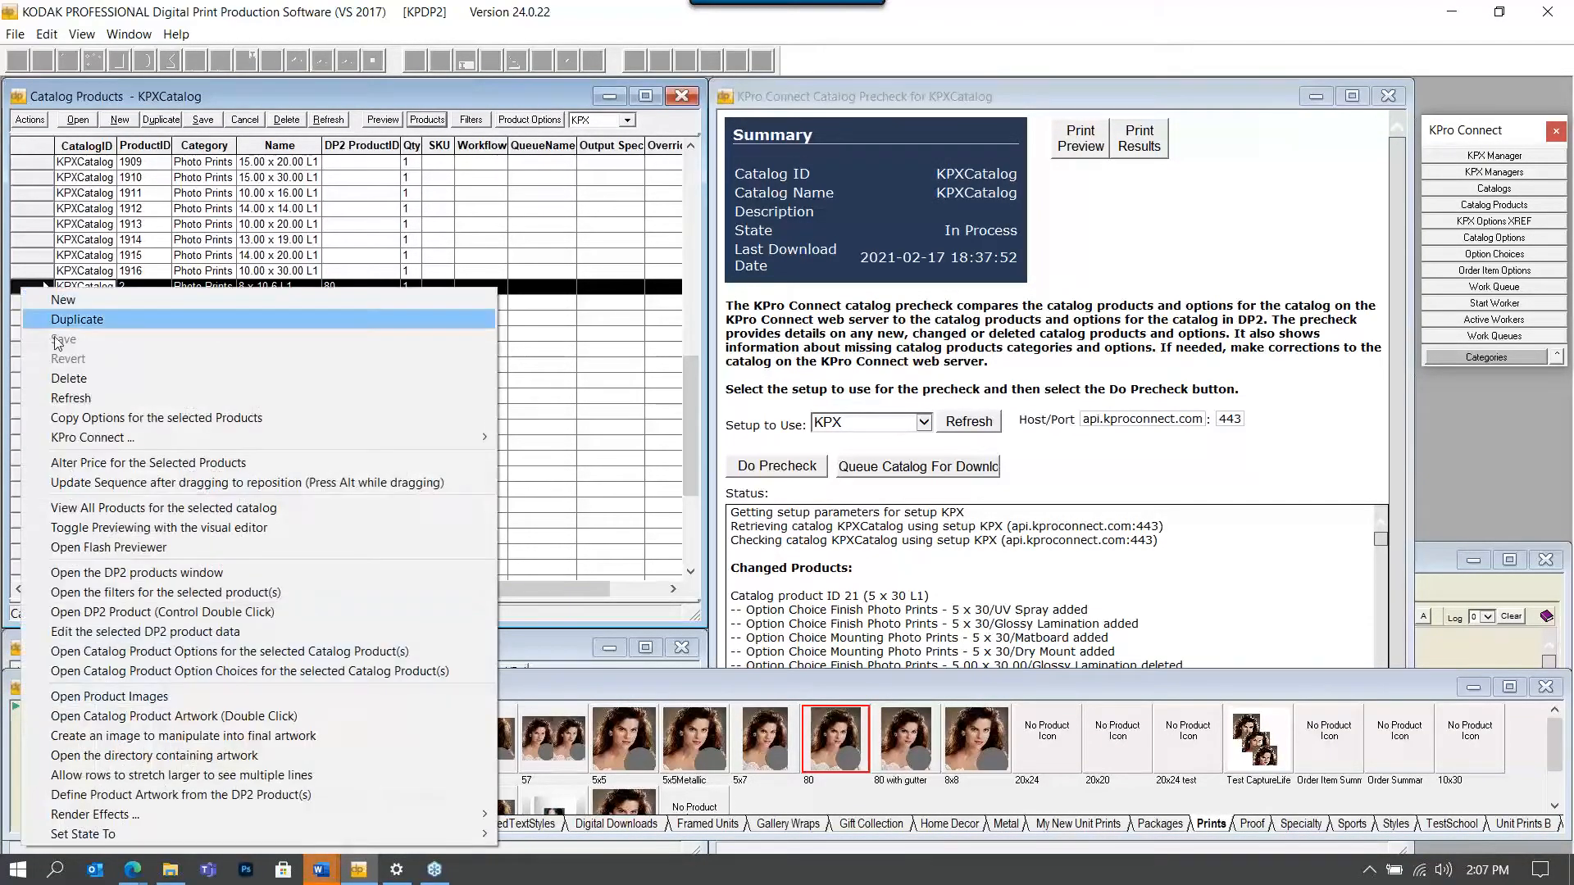
mouse_move(95, 442)
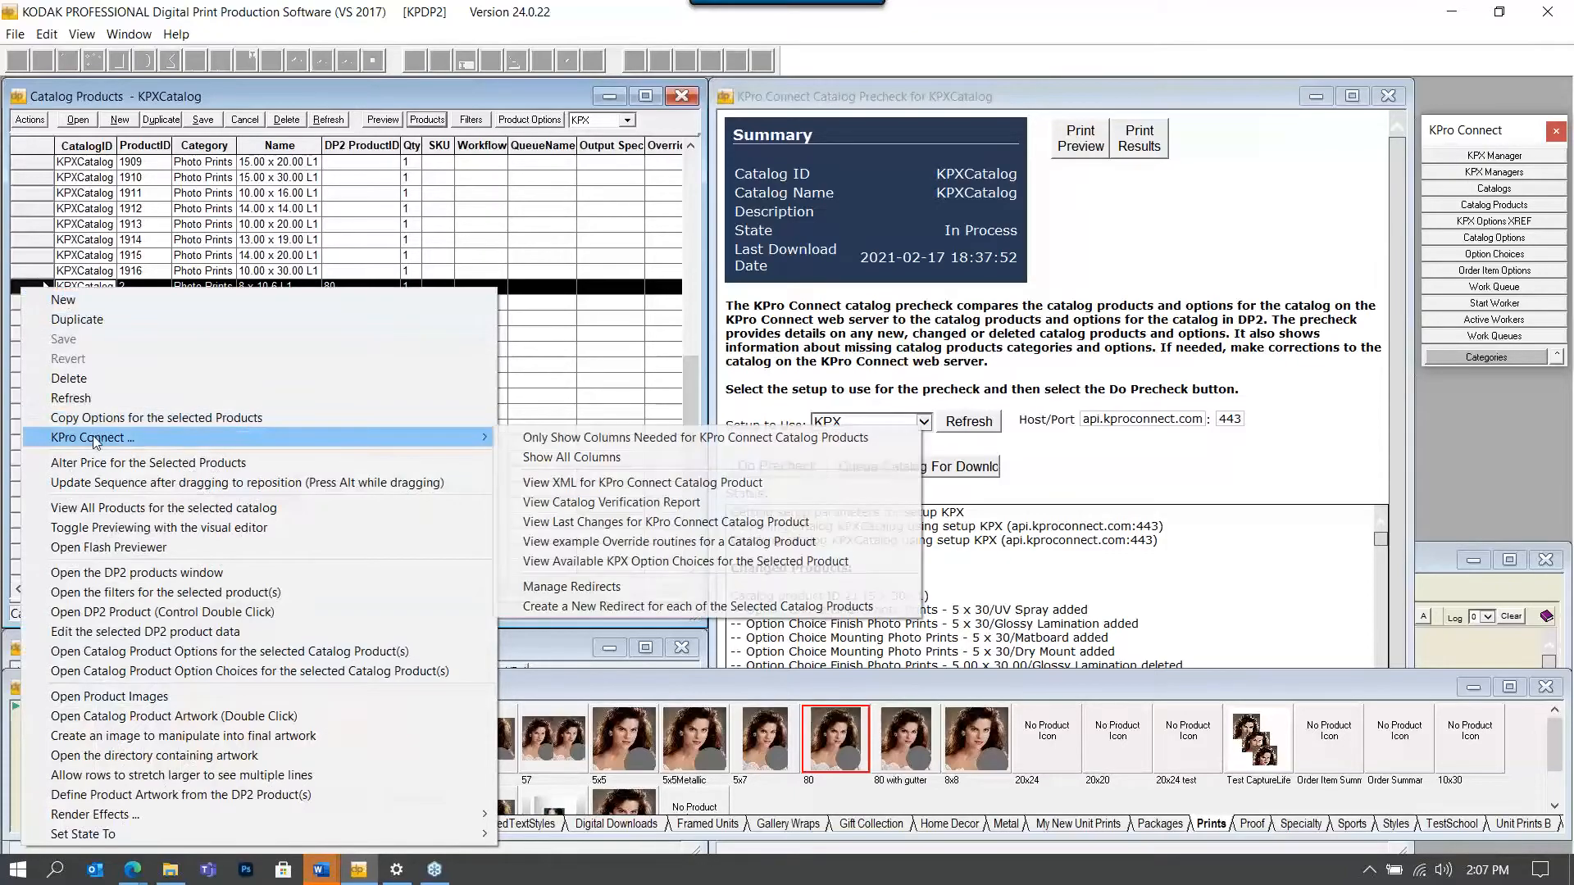
click(725, 605)
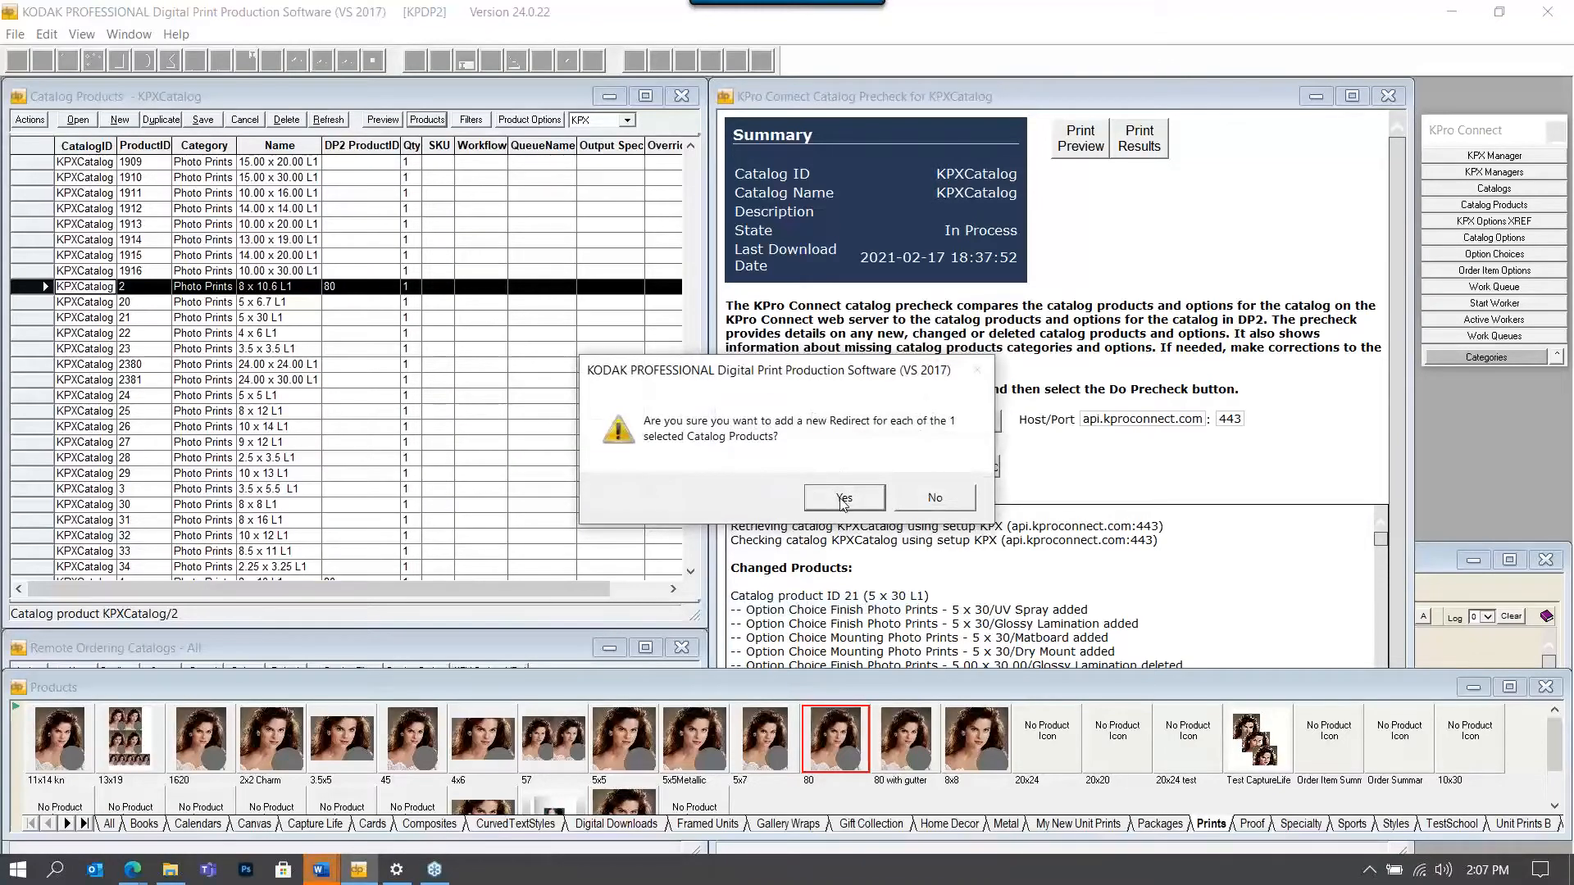
Add Redirect 1 for product 2, review its Dry Mount and Matboard choices, and close without saving.
click(844, 497)
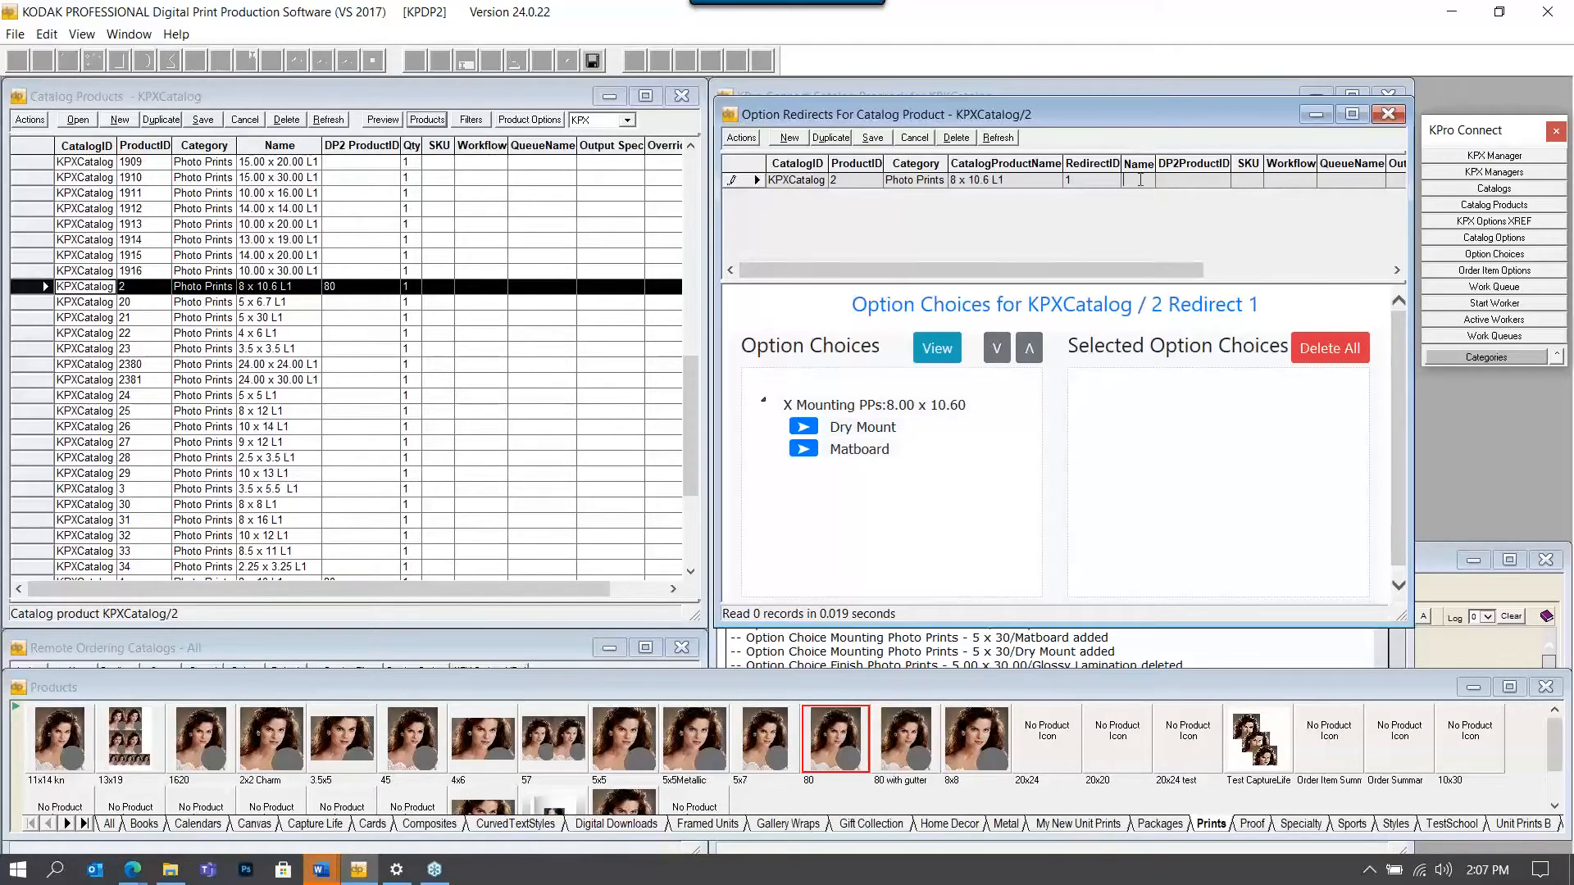
click(1196, 167)
click(1385, 117)
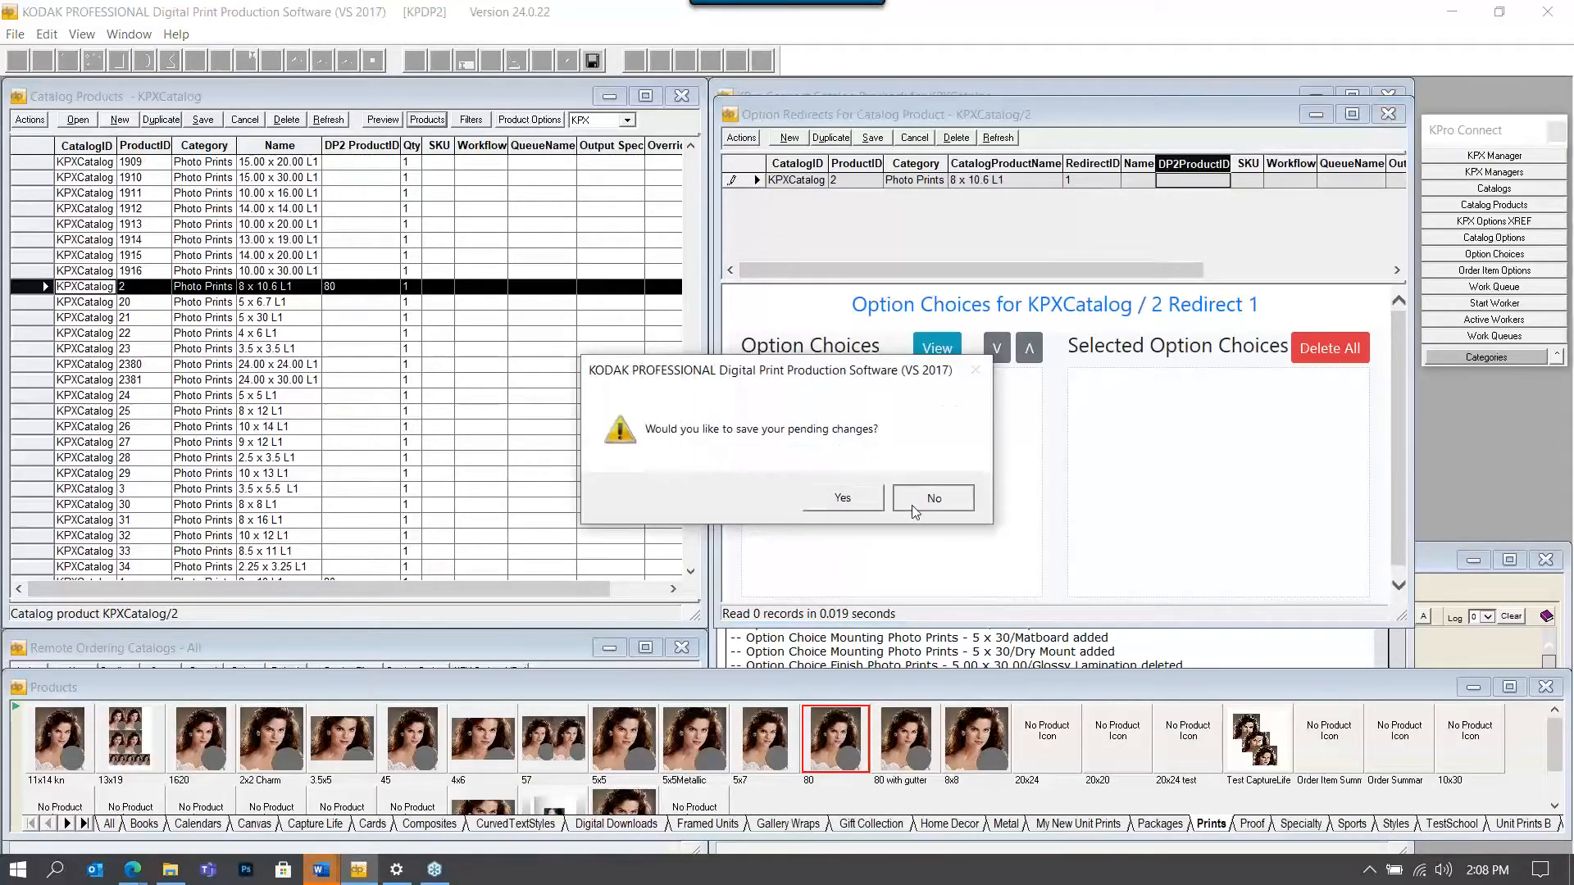
click(912, 506)
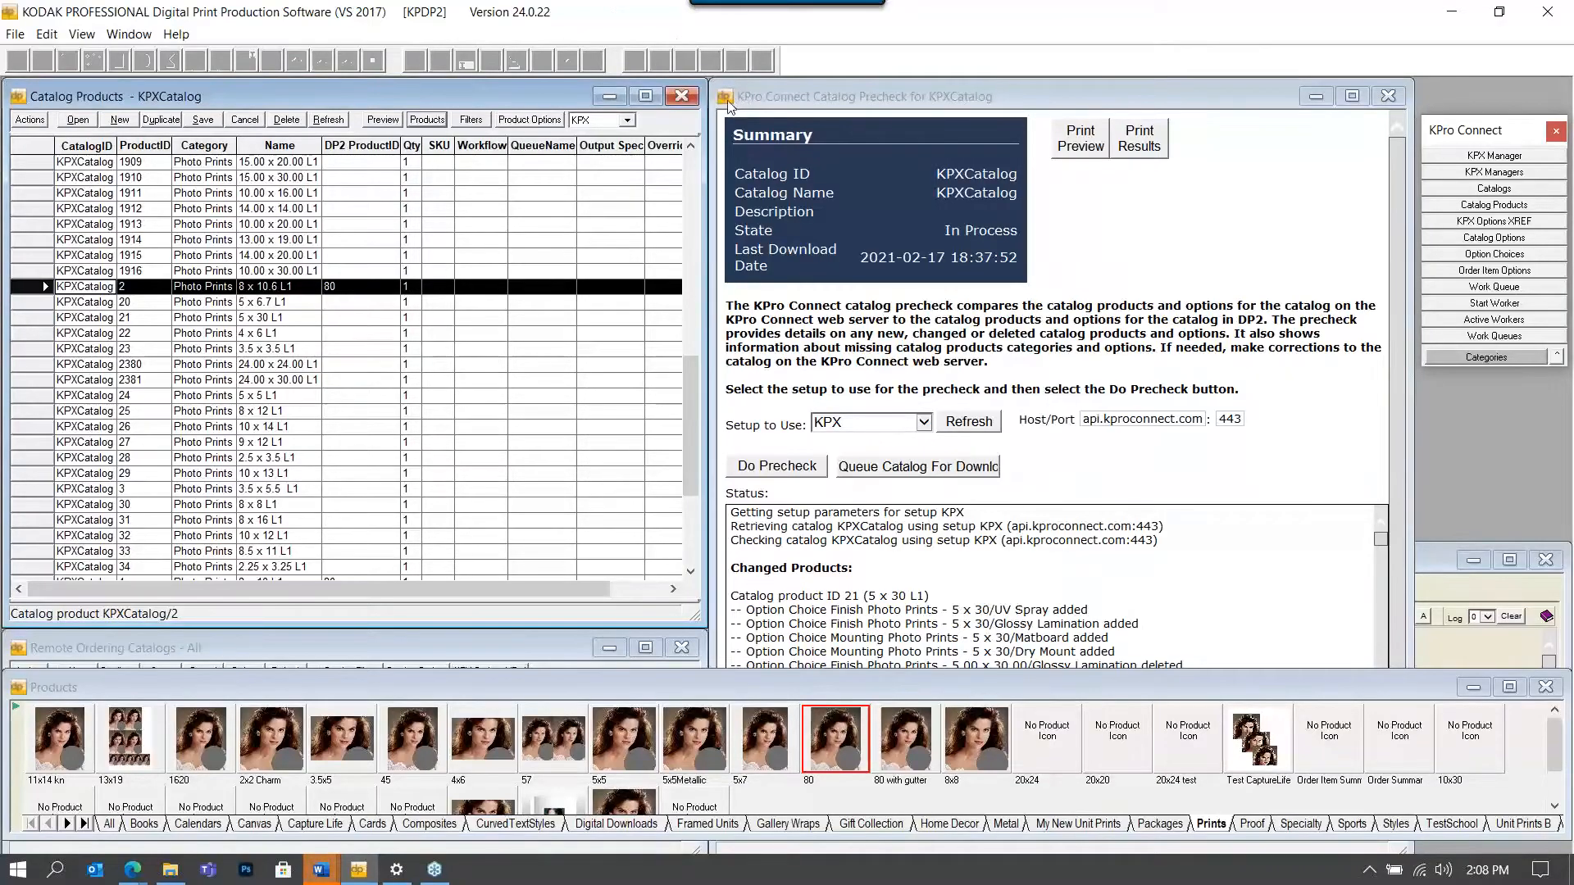
Close Catalog Products and open an enlarged KPX Options XRef list for KPXCatalog.
double_click(20, 97)
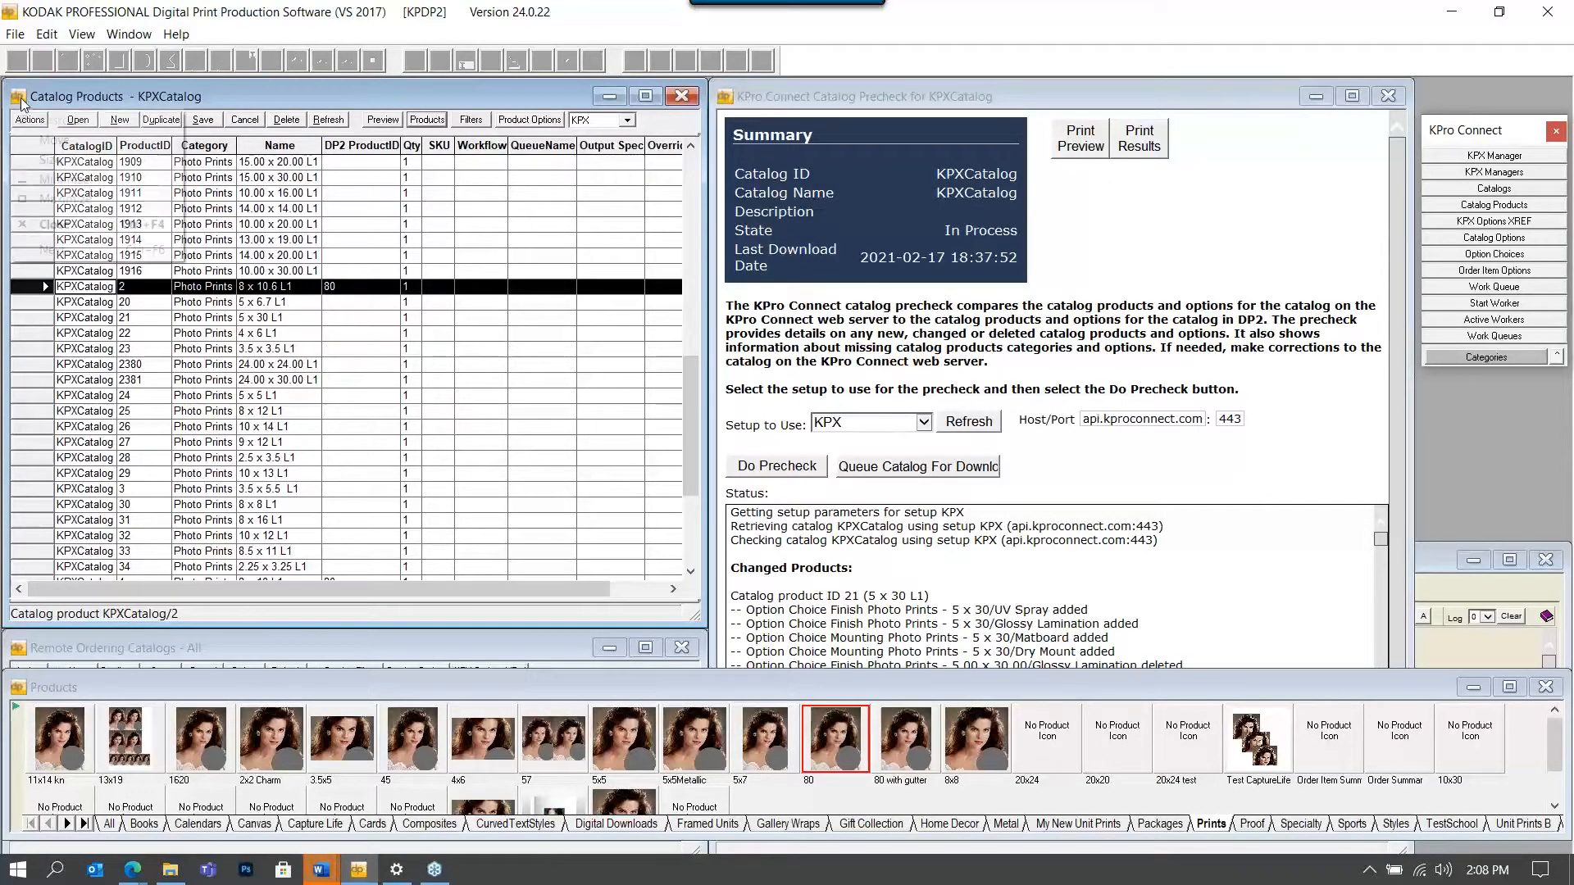
click(462, 663)
click(472, 666)
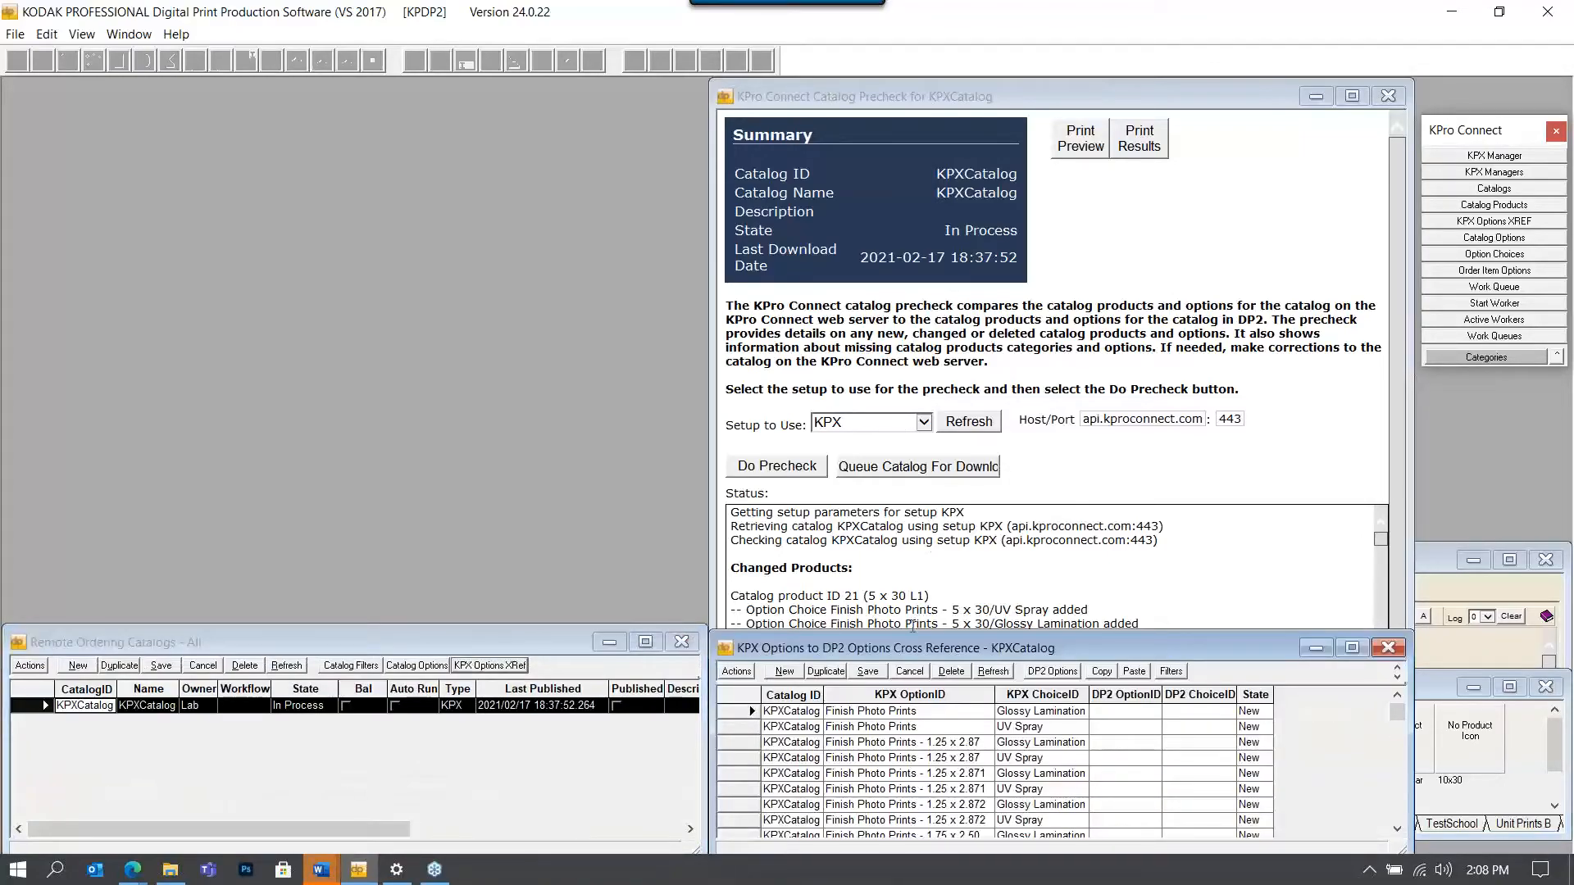
drag(917, 630, 893, 104)
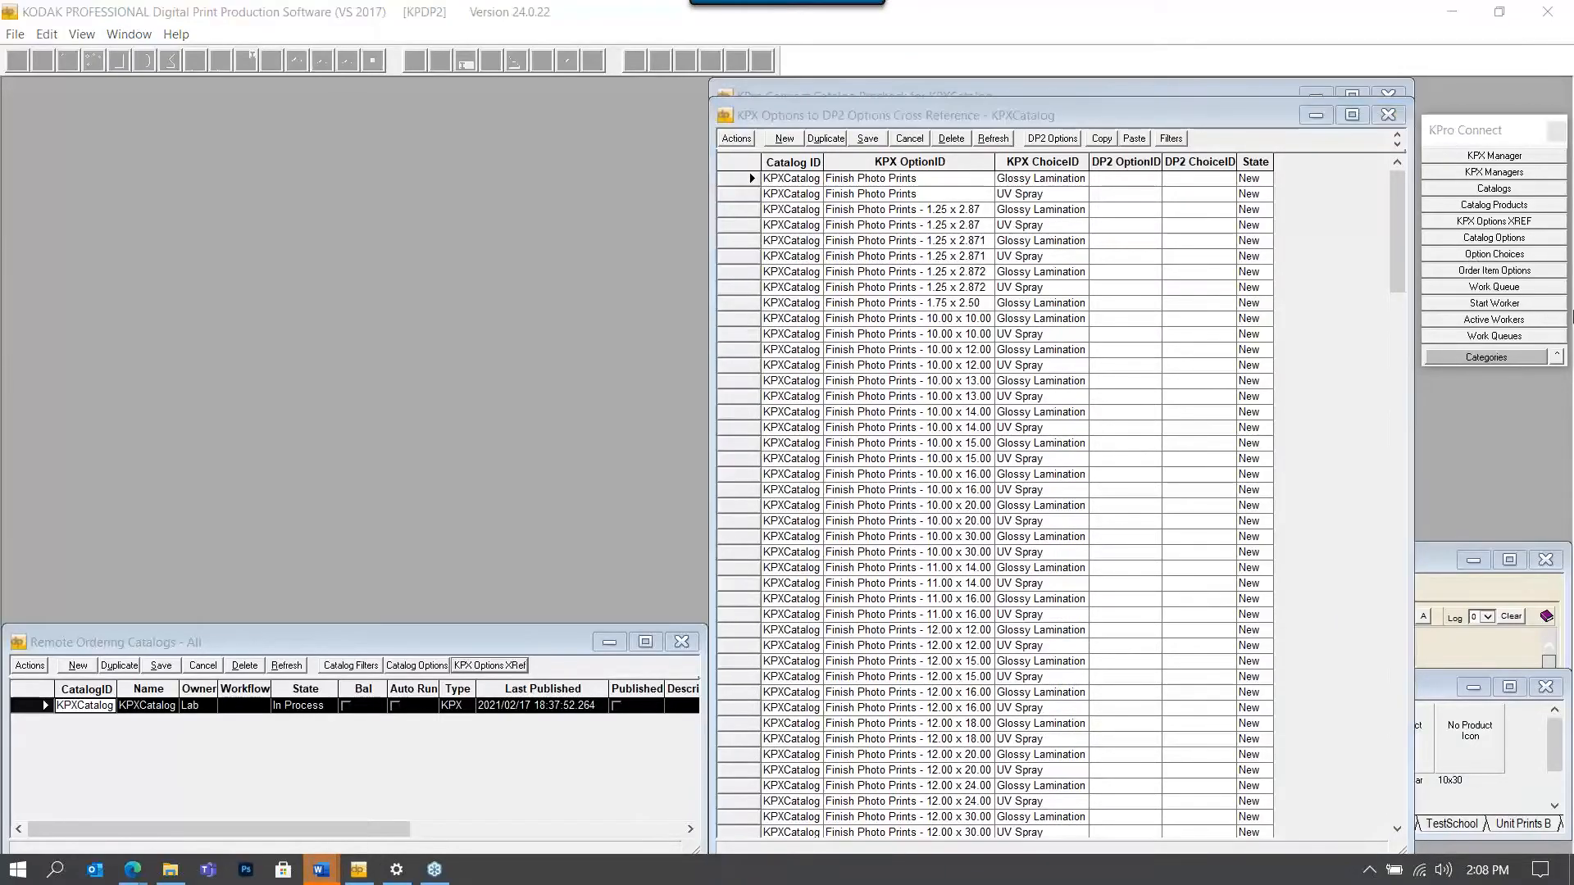
drag(1010, 130, 731, 85)
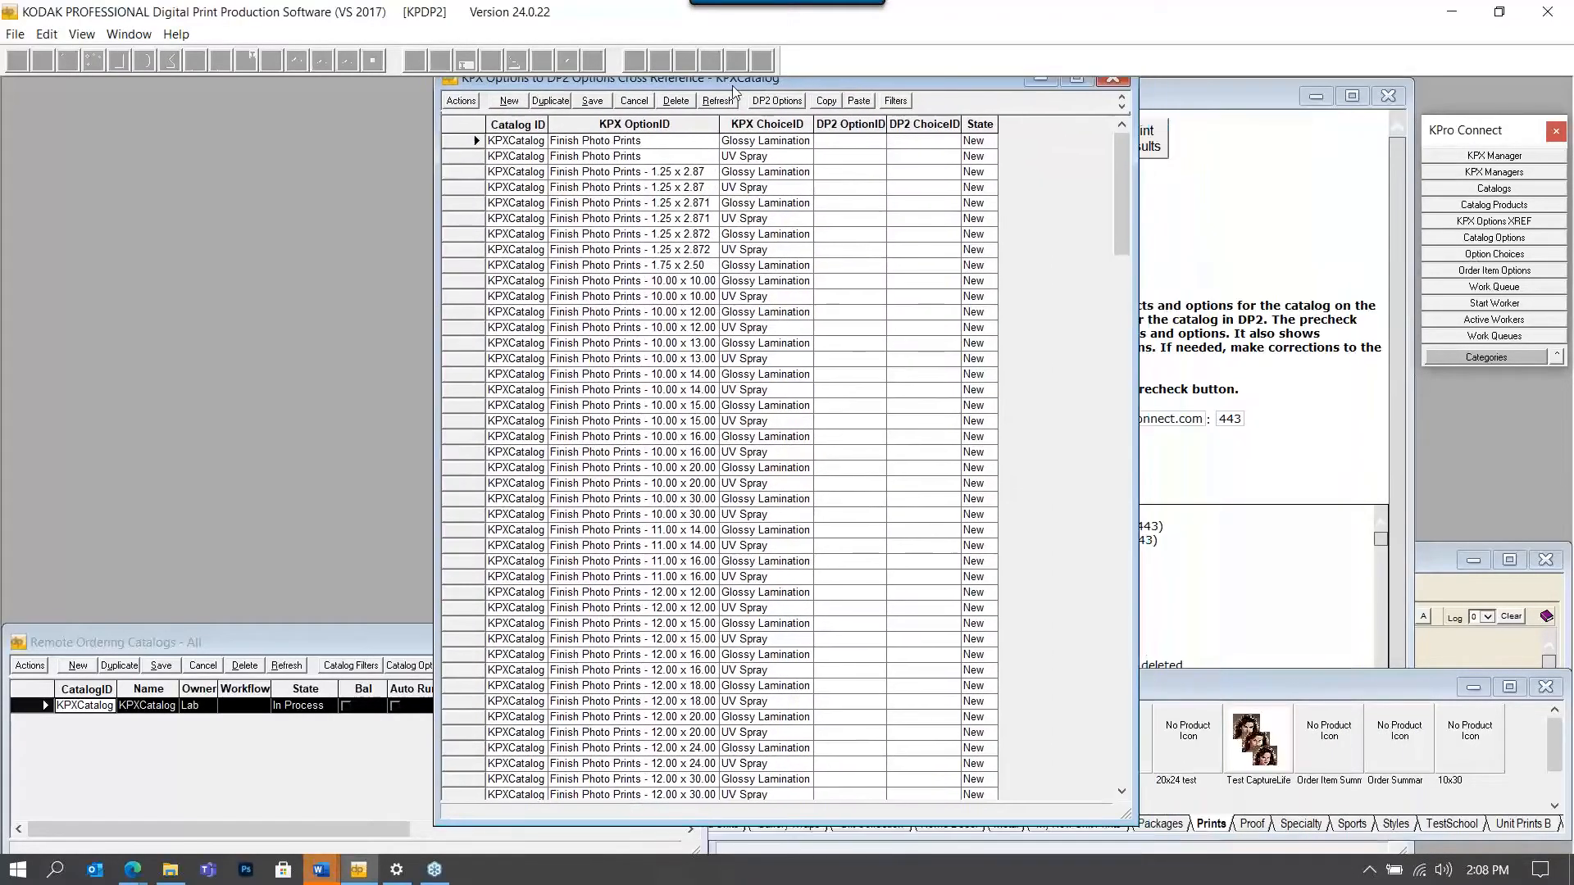
Auto-generate and save DP2 option and choice IDs for 17 options, 1.25 x 2.871 UV Spray to 10.00 x 20.00 Glossy.
drag(447, 218, 450, 467)
right_click(453, 467)
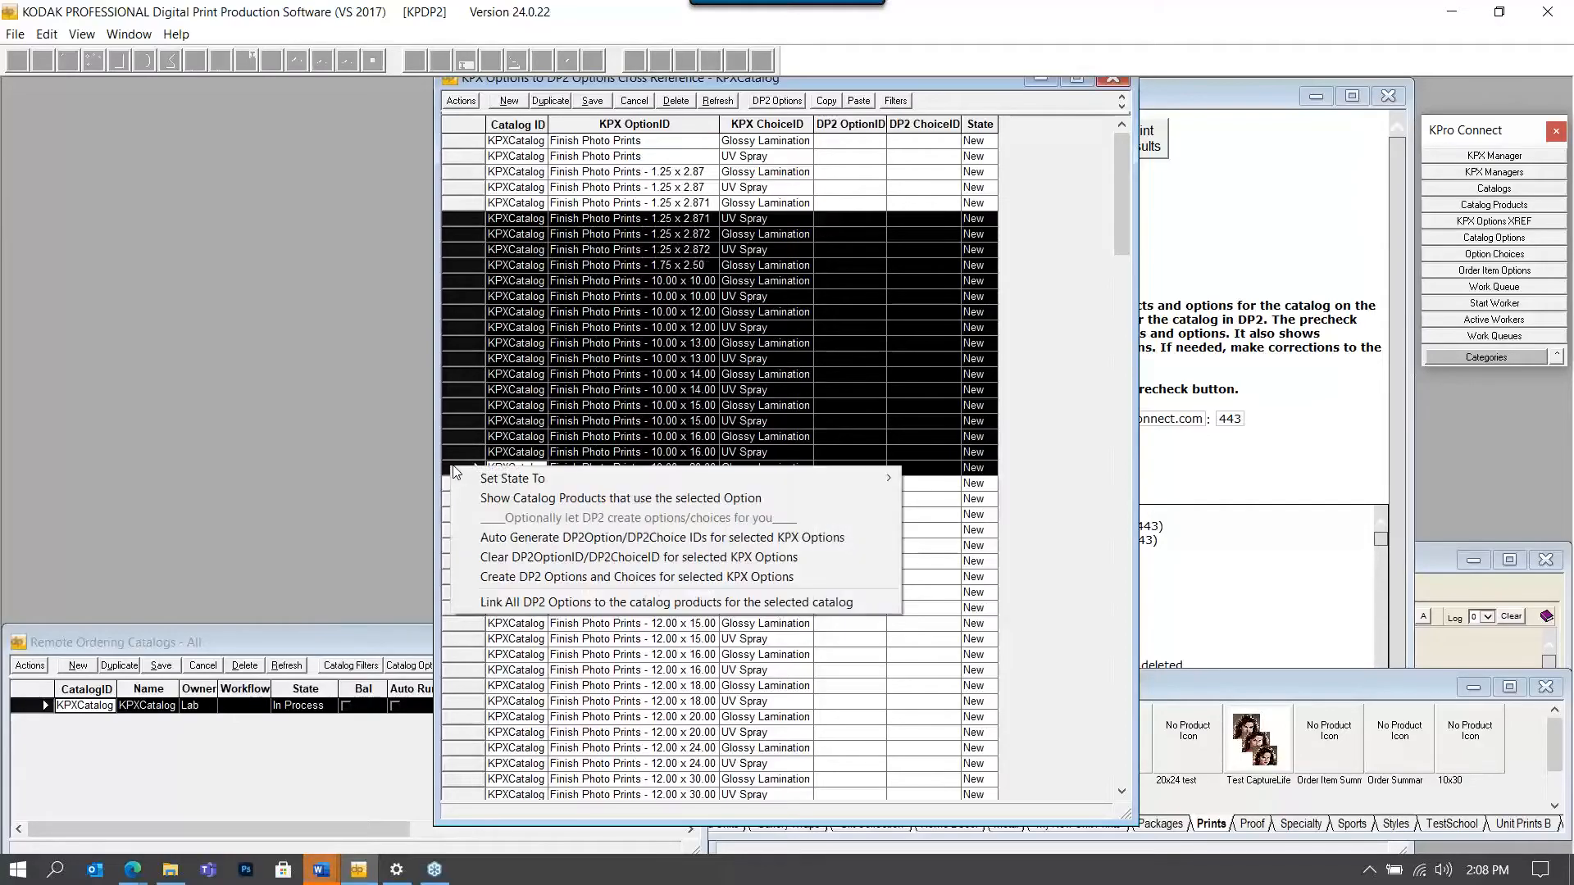
click(574, 537)
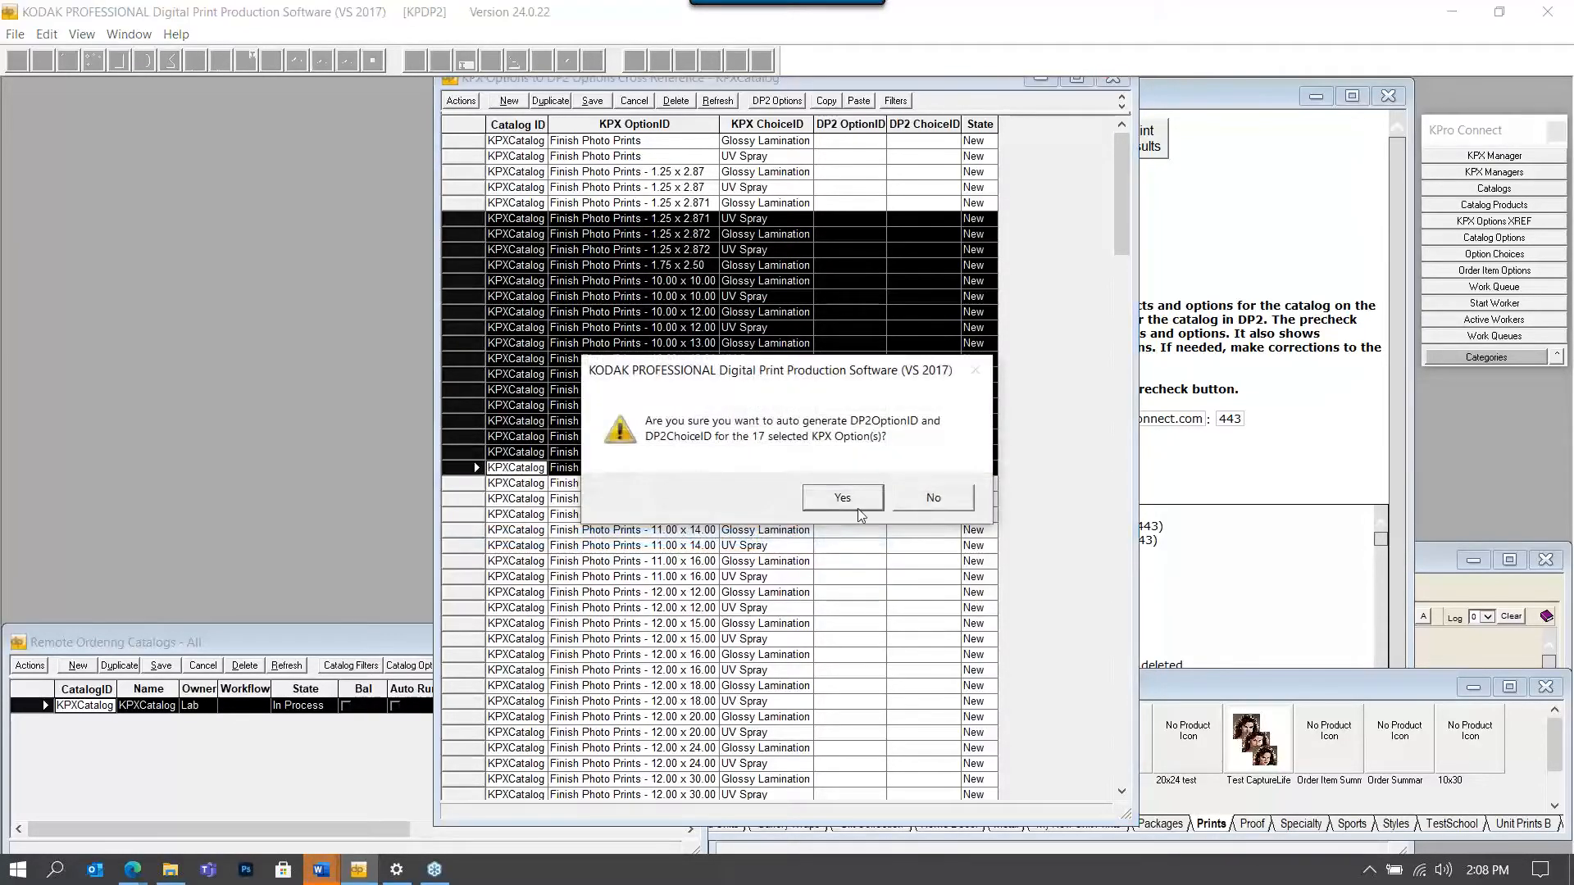
click(858, 507)
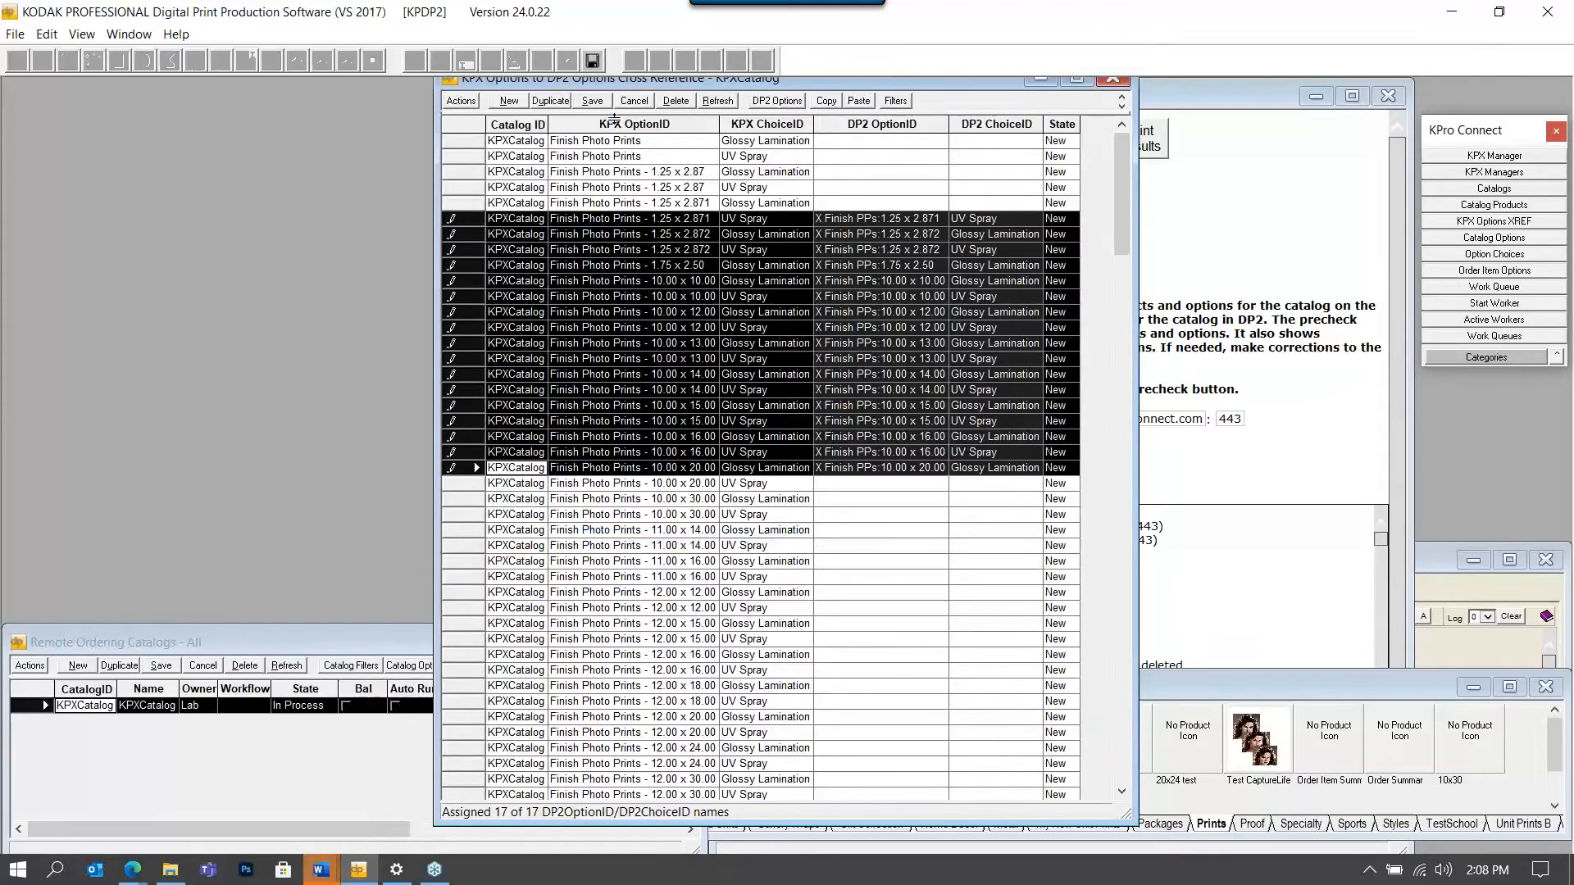
click(594, 104)
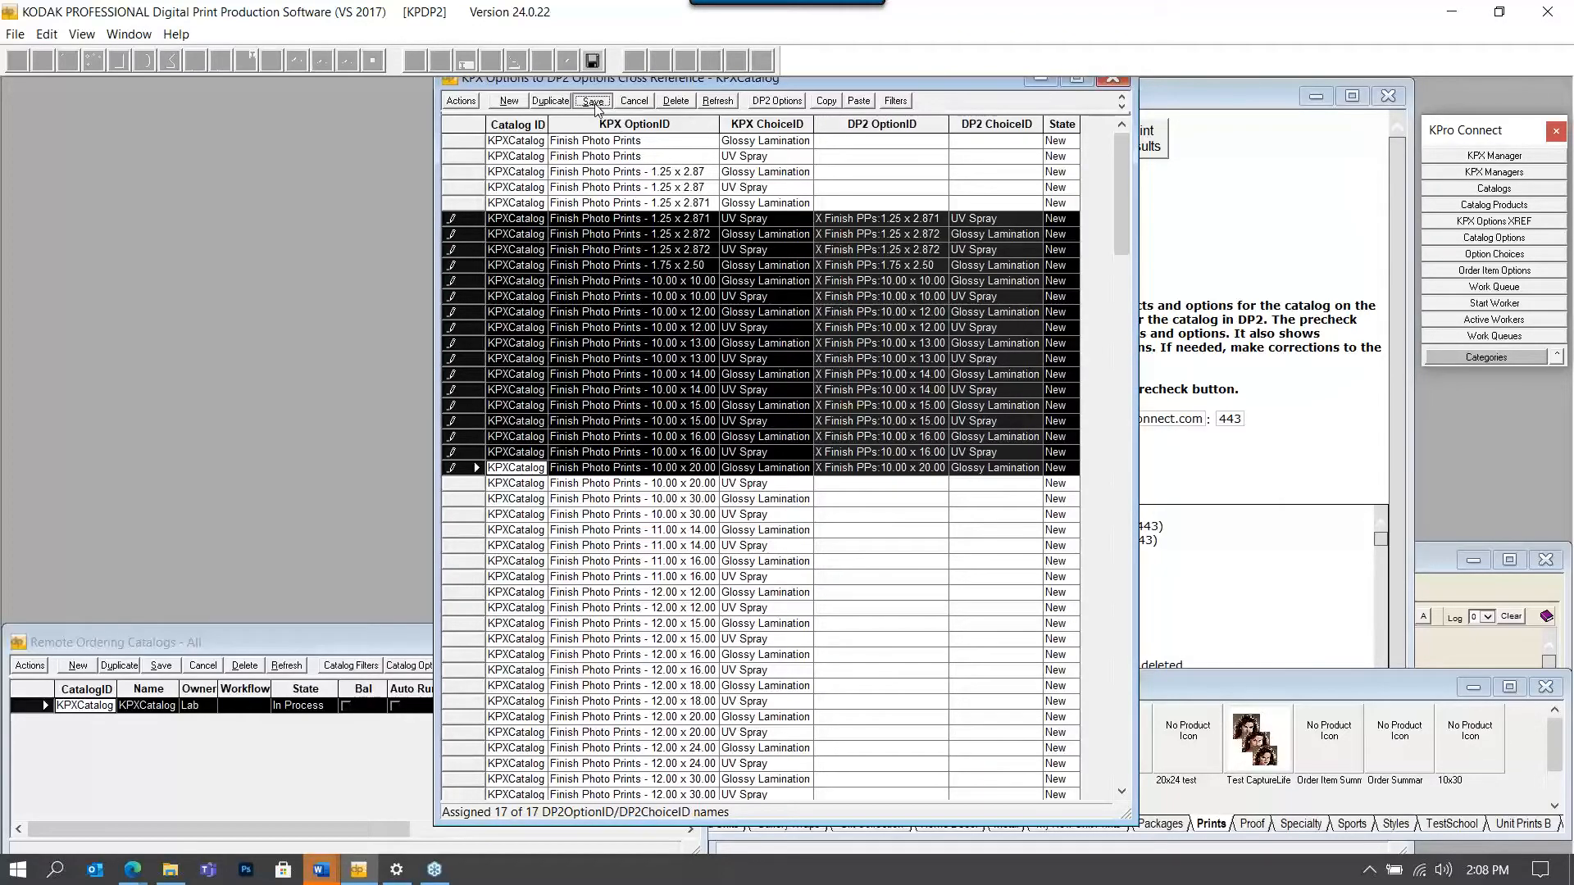
Create the DP2 options and choices for the selected 17 options.
right_click(590, 301)
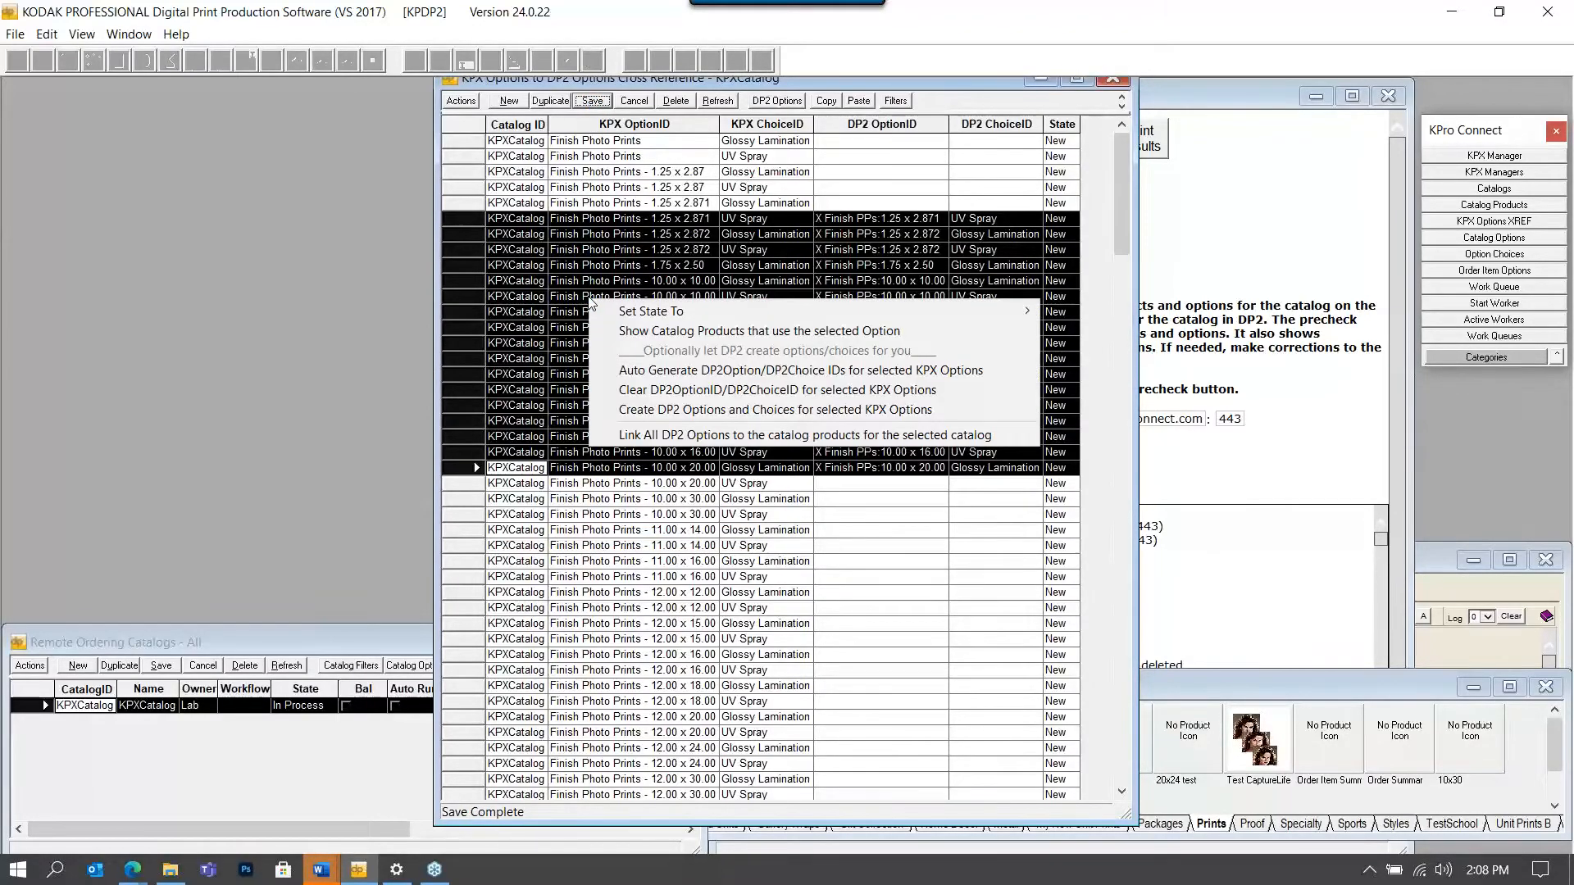
click(677, 412)
key(Return)
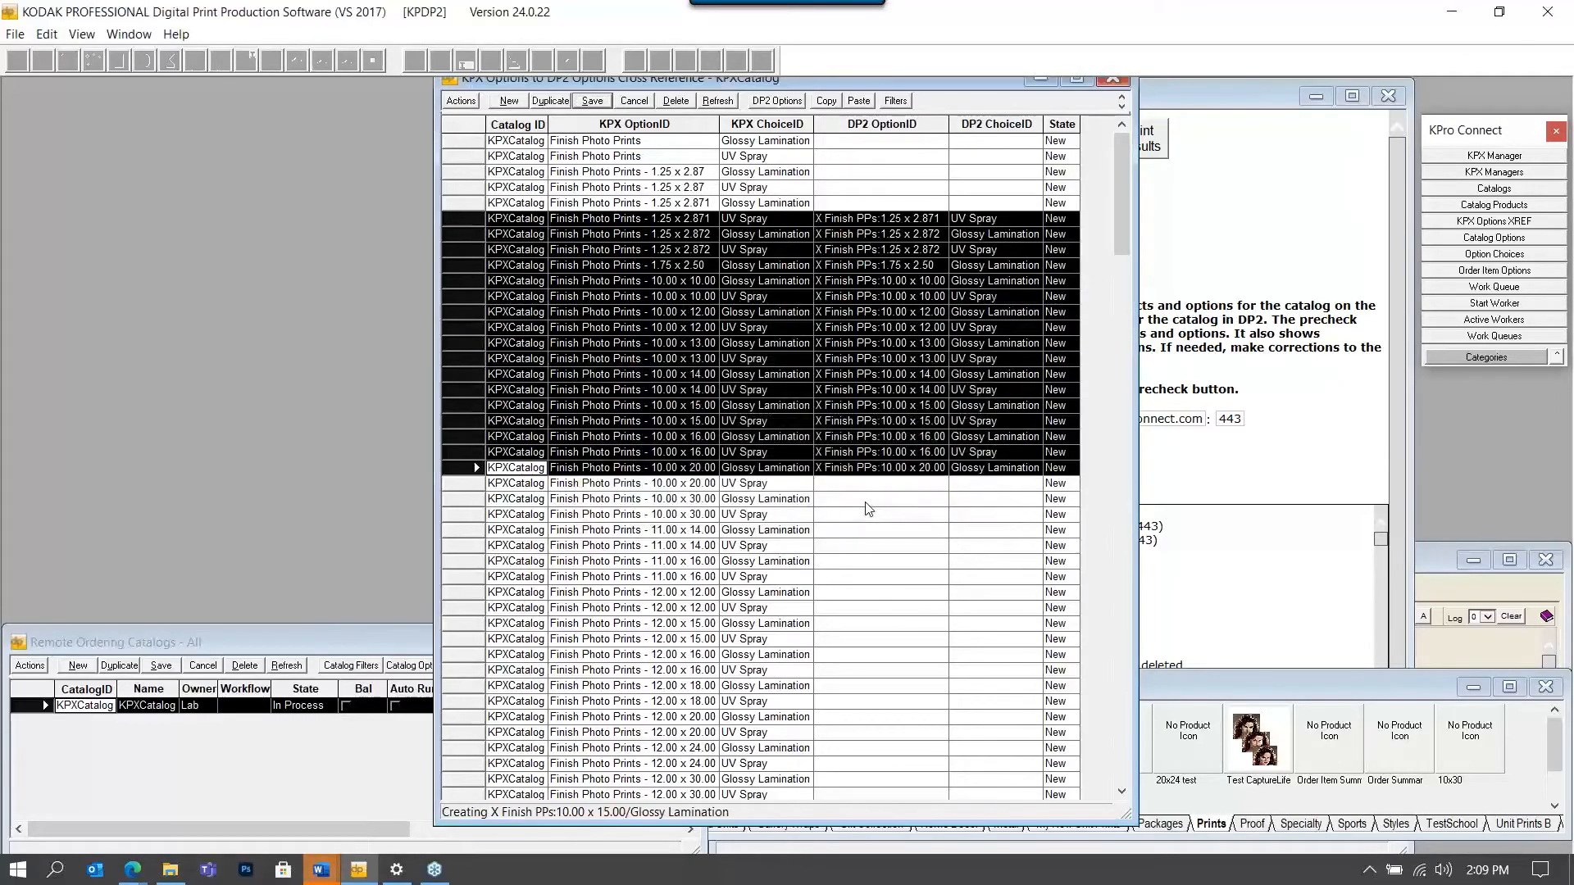
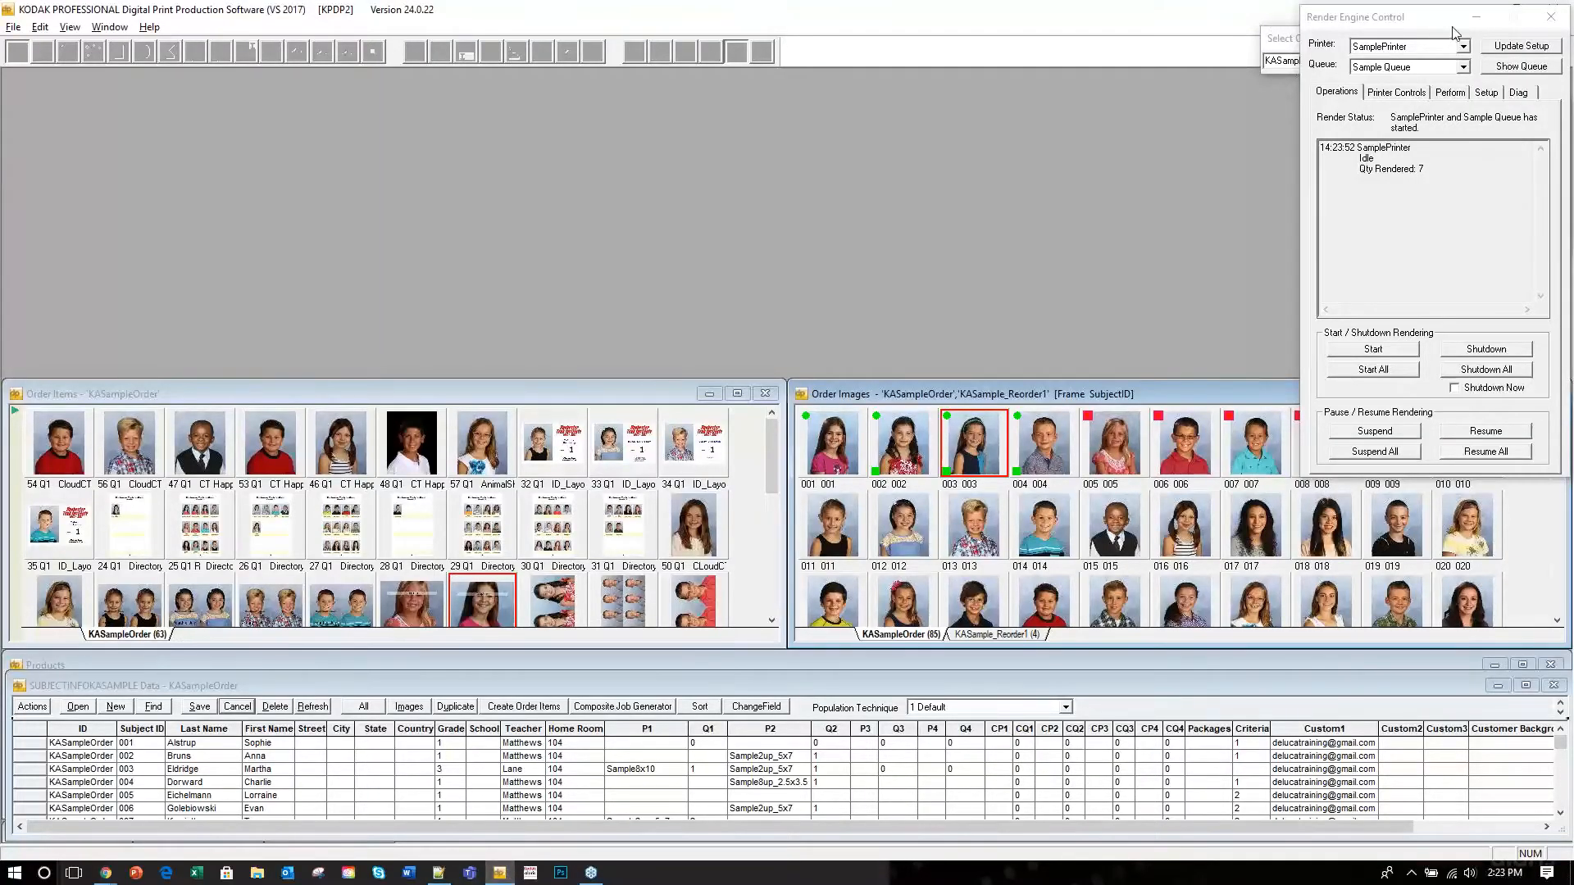
Open the CloudCT from 36Pix window to the right of the Products panel, scrolling its category list.
click(1476, 18)
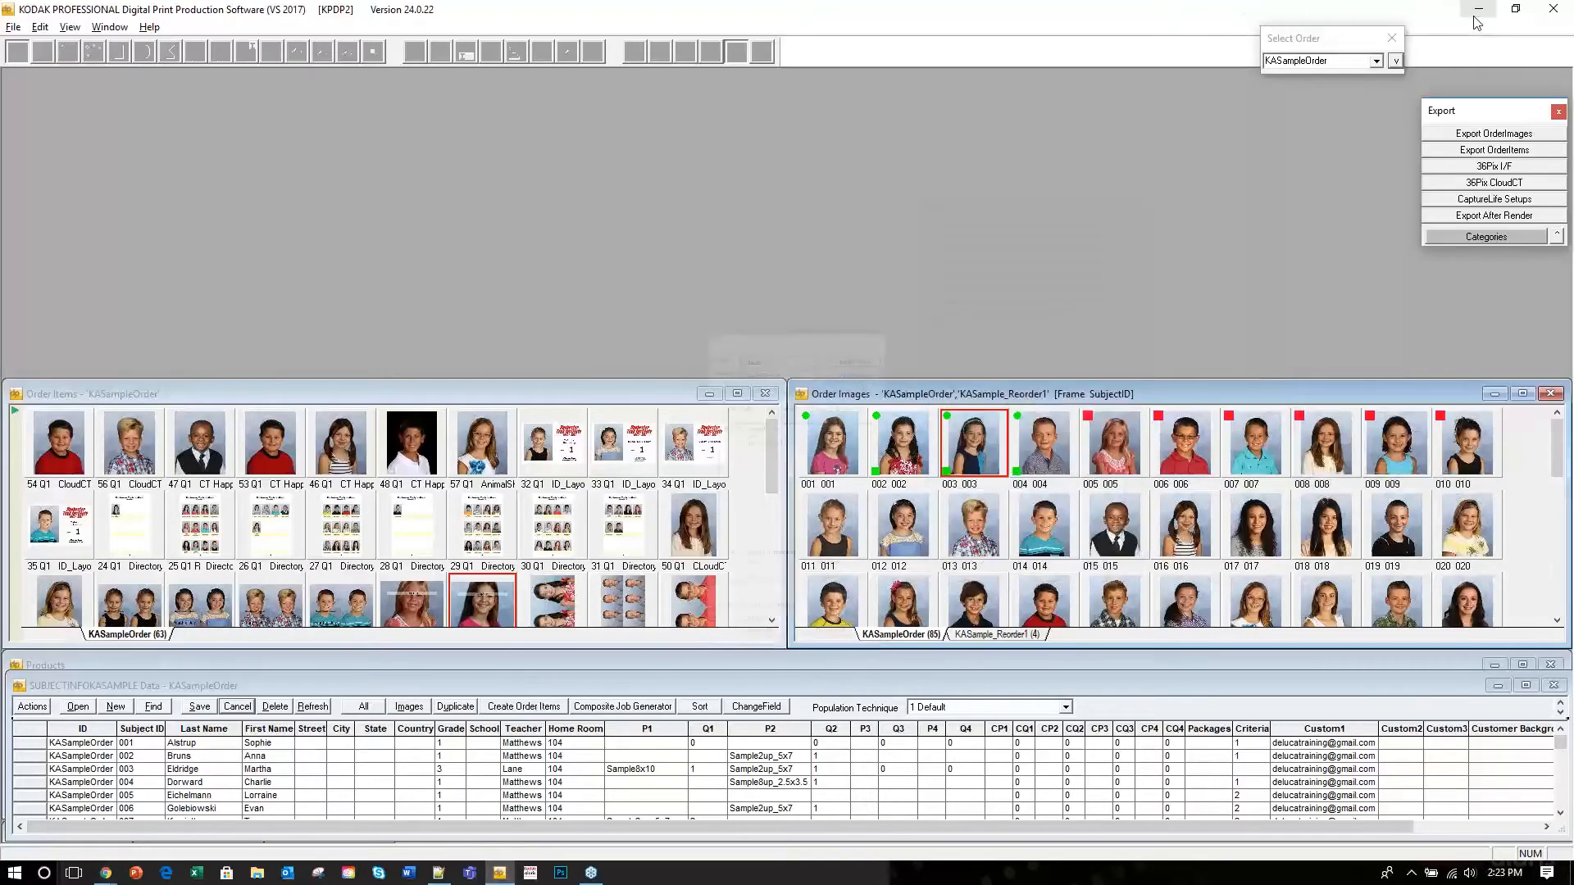
click(1508, 183)
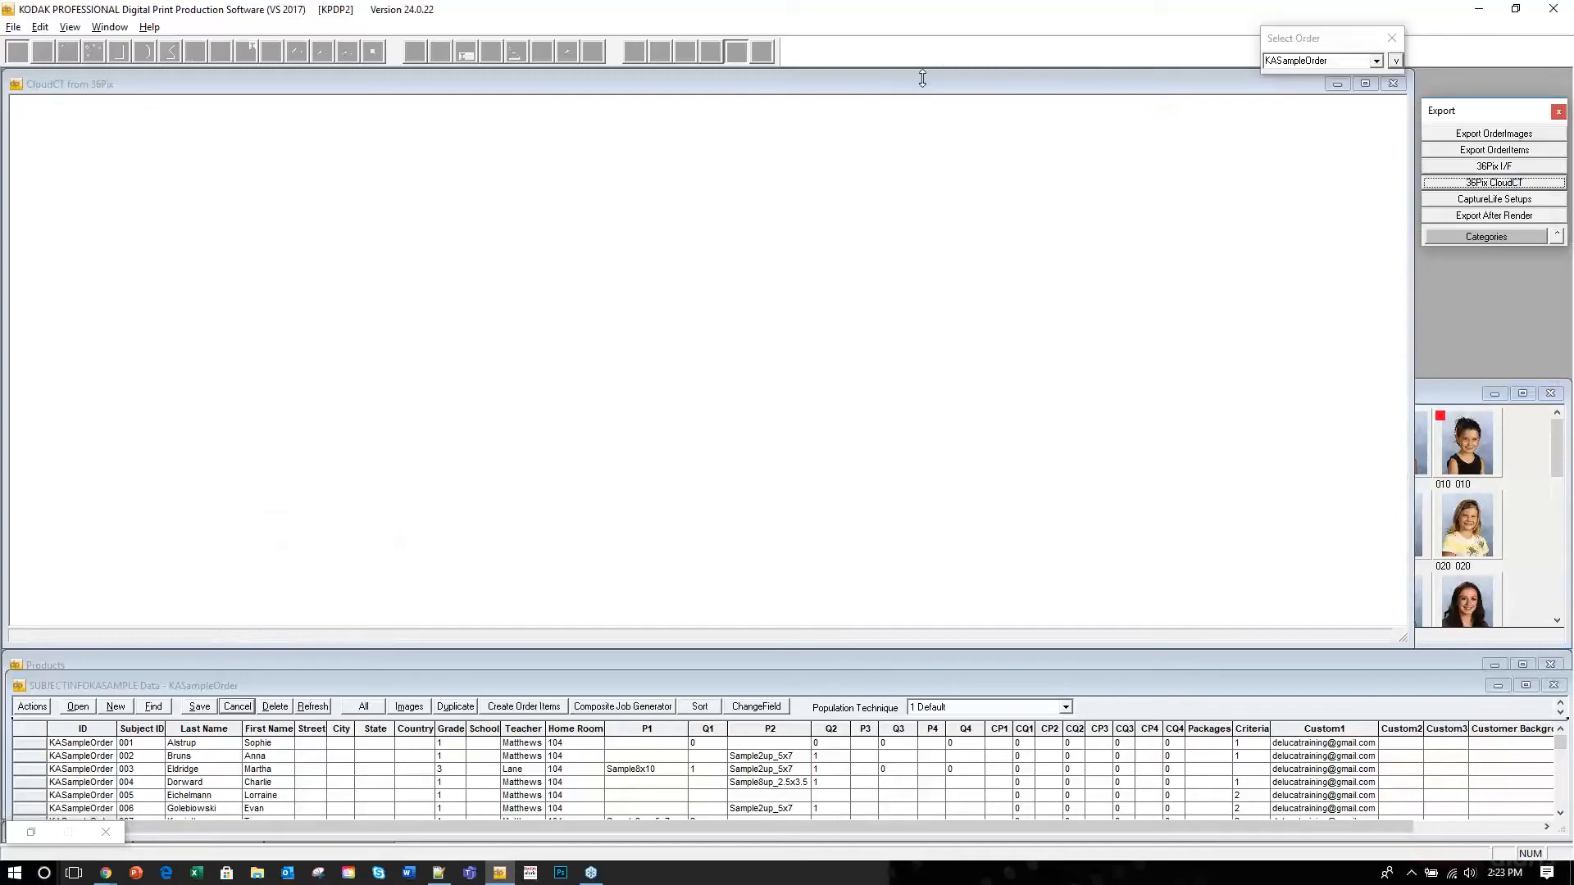
drag(946, 82, 1025, 82)
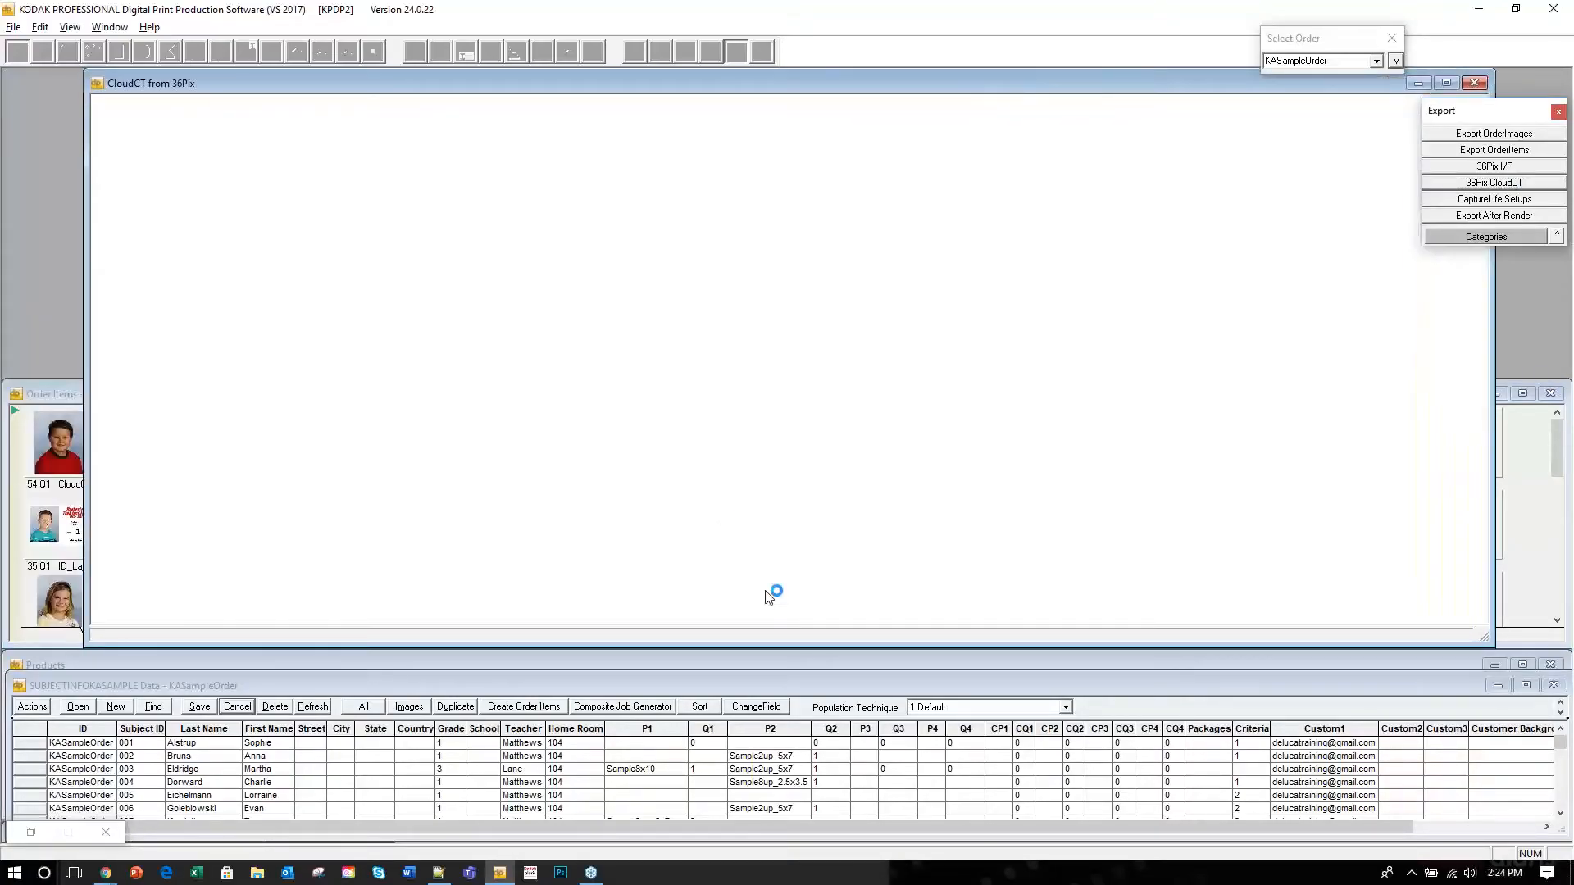
click(798, 663)
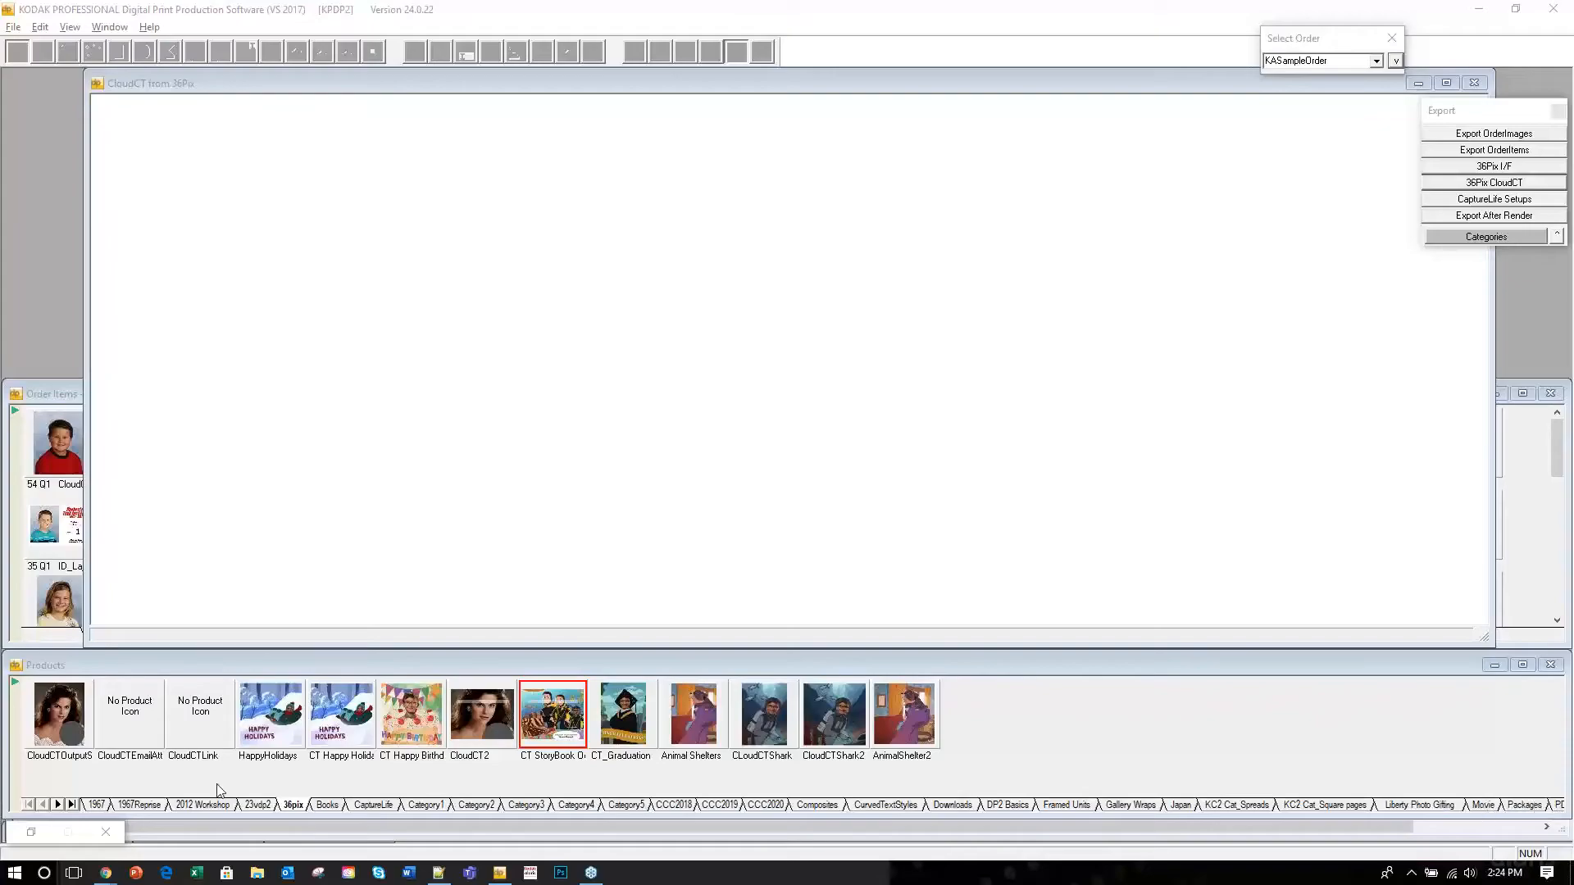
click(56, 805)
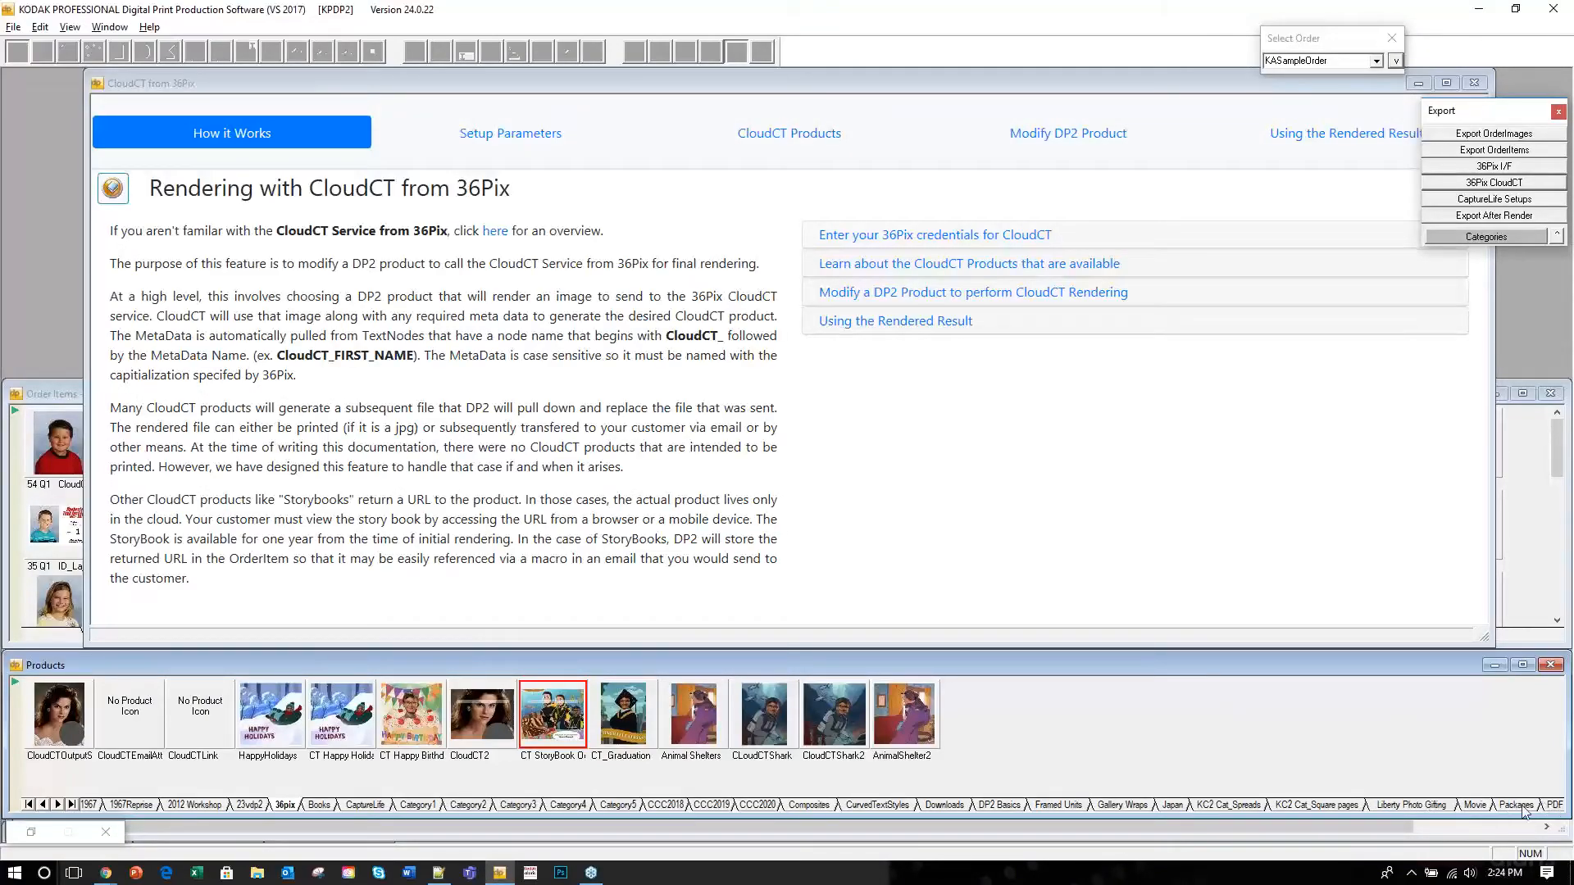
Show the Category5 test layouts and switch CloudCT to its Modify DP2 Product form.
click(624, 806)
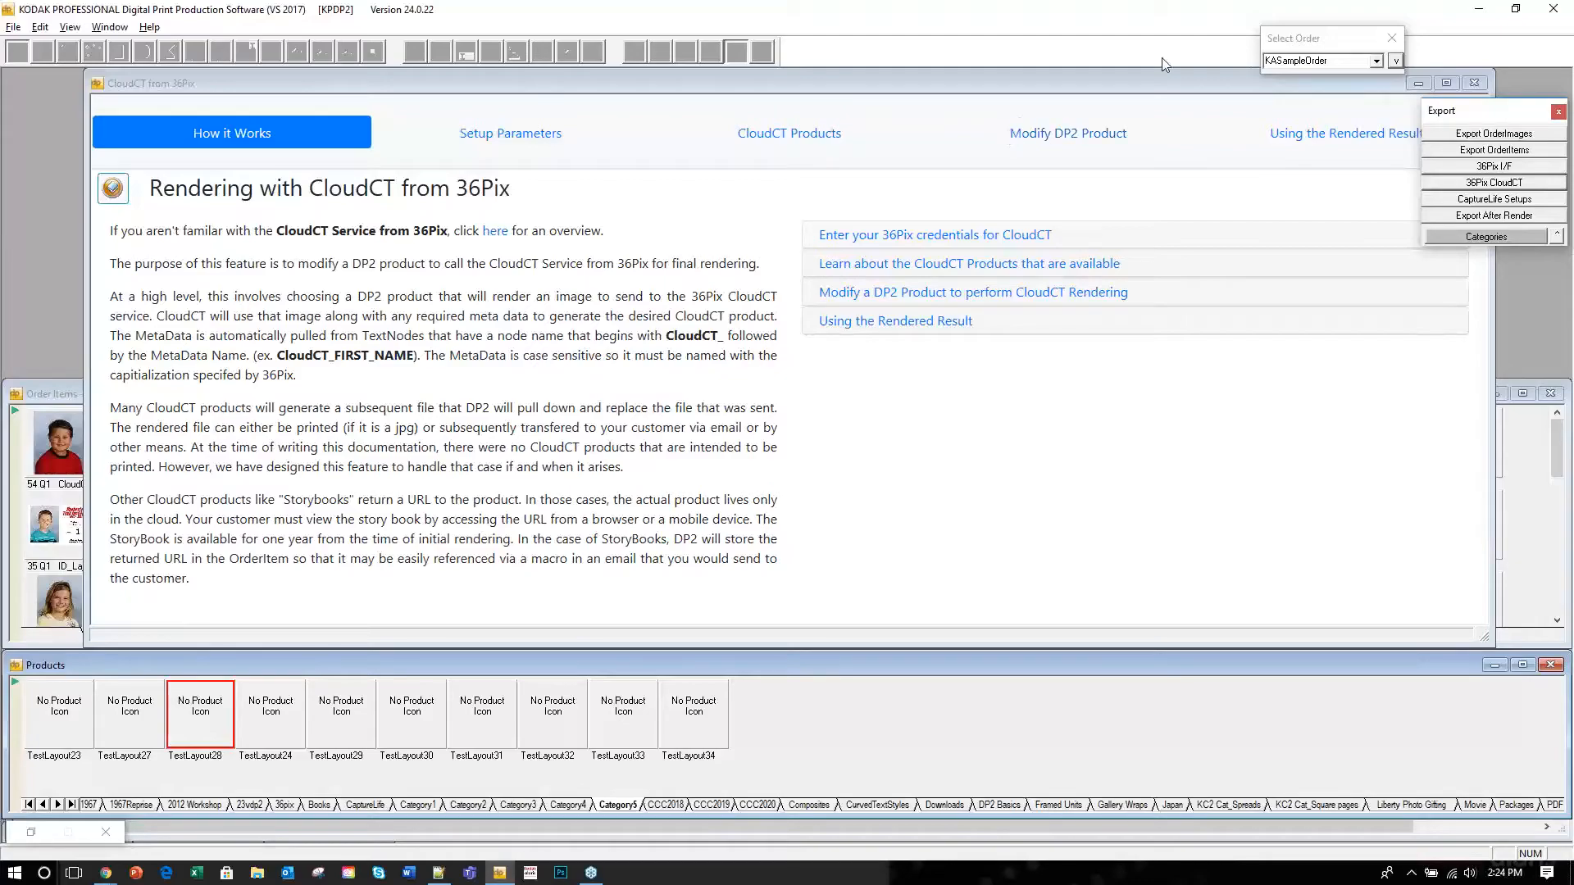
click(1060, 135)
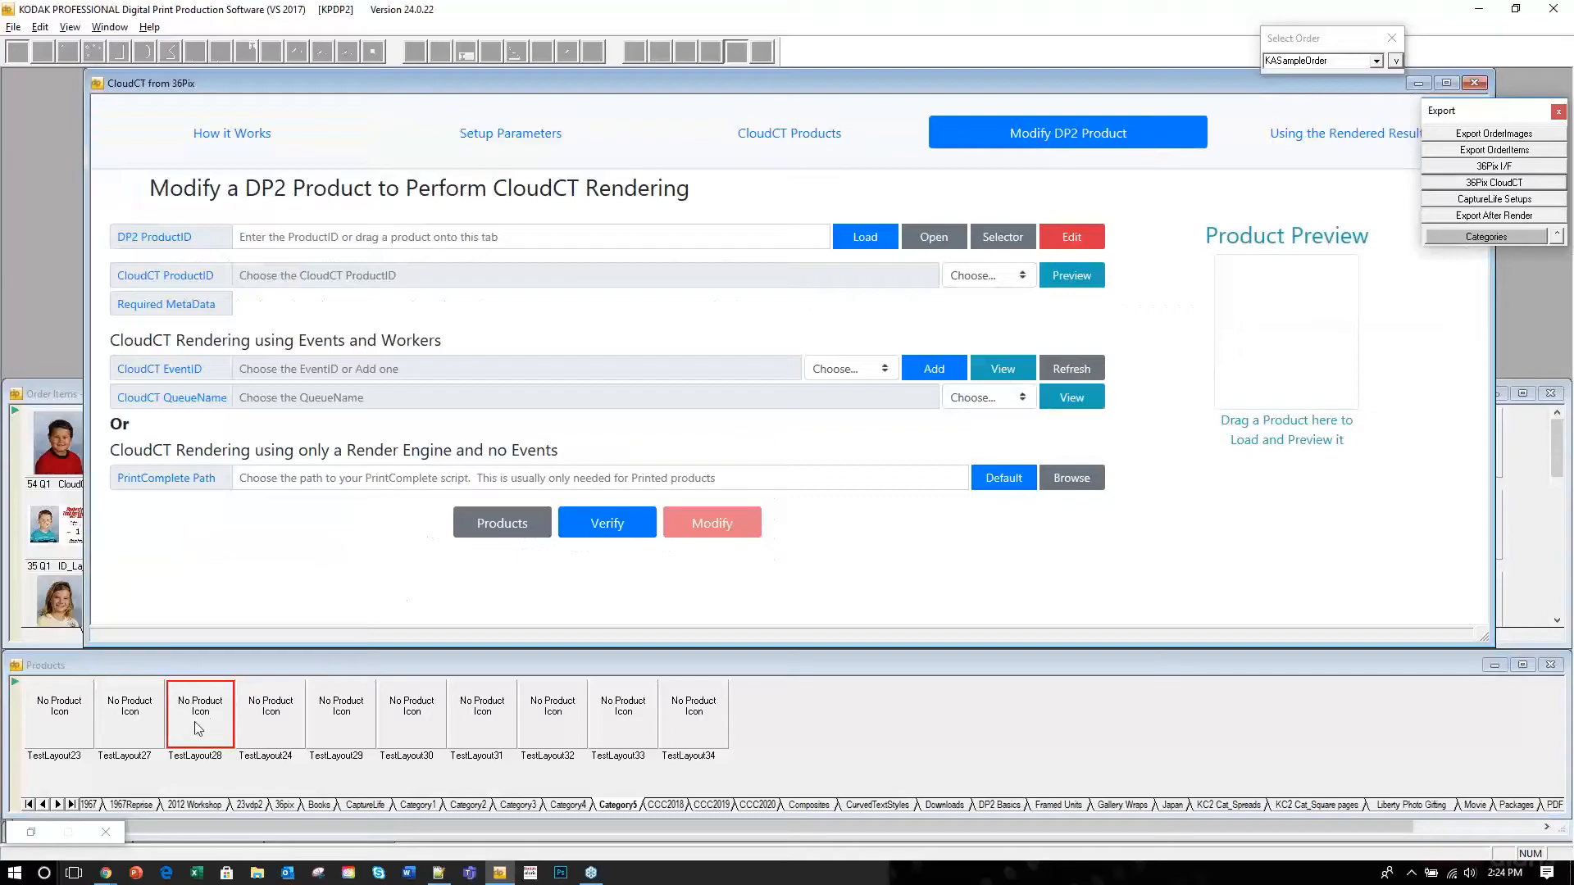
Load TestLayout28 into the CloudCT form and activate its disk-file output to the OrderOutput folder.
drag(195, 730, 868, 568)
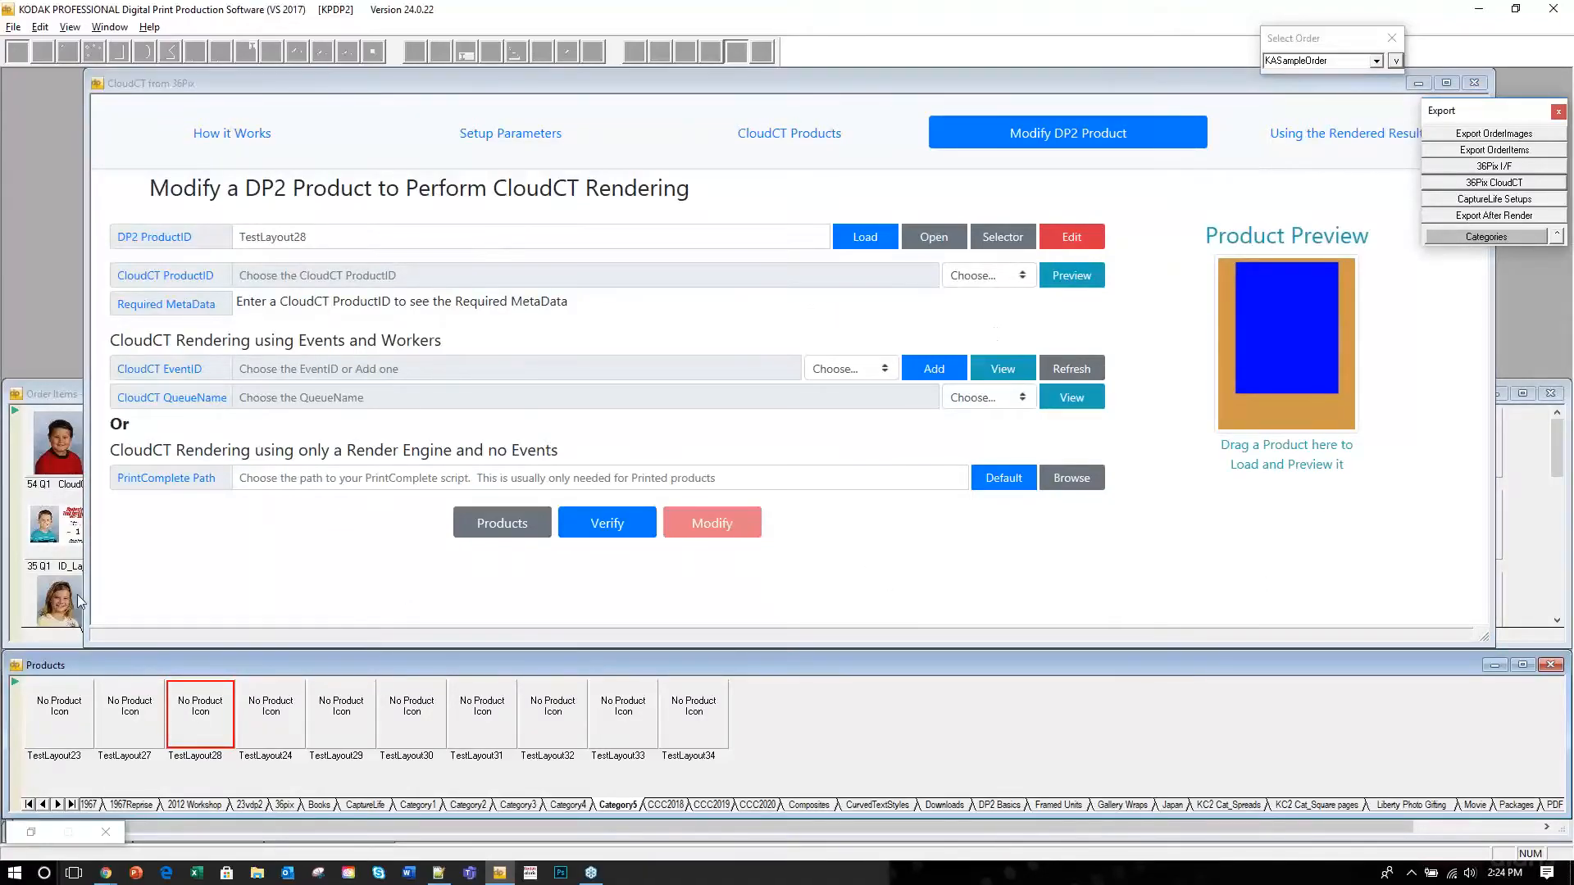
double_click(209, 728)
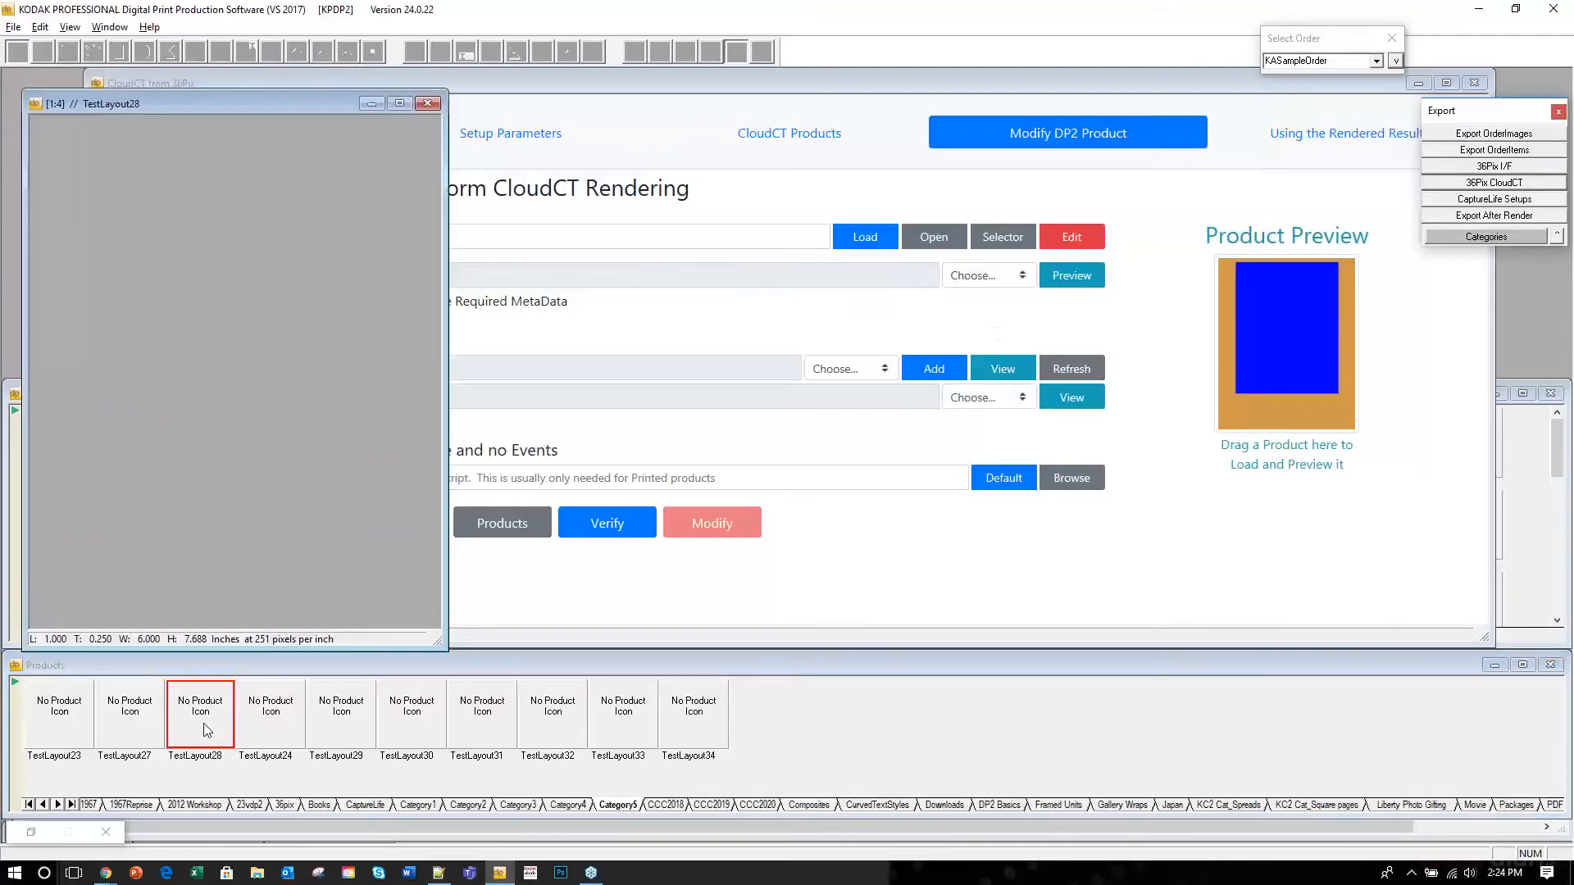
click(736, 53)
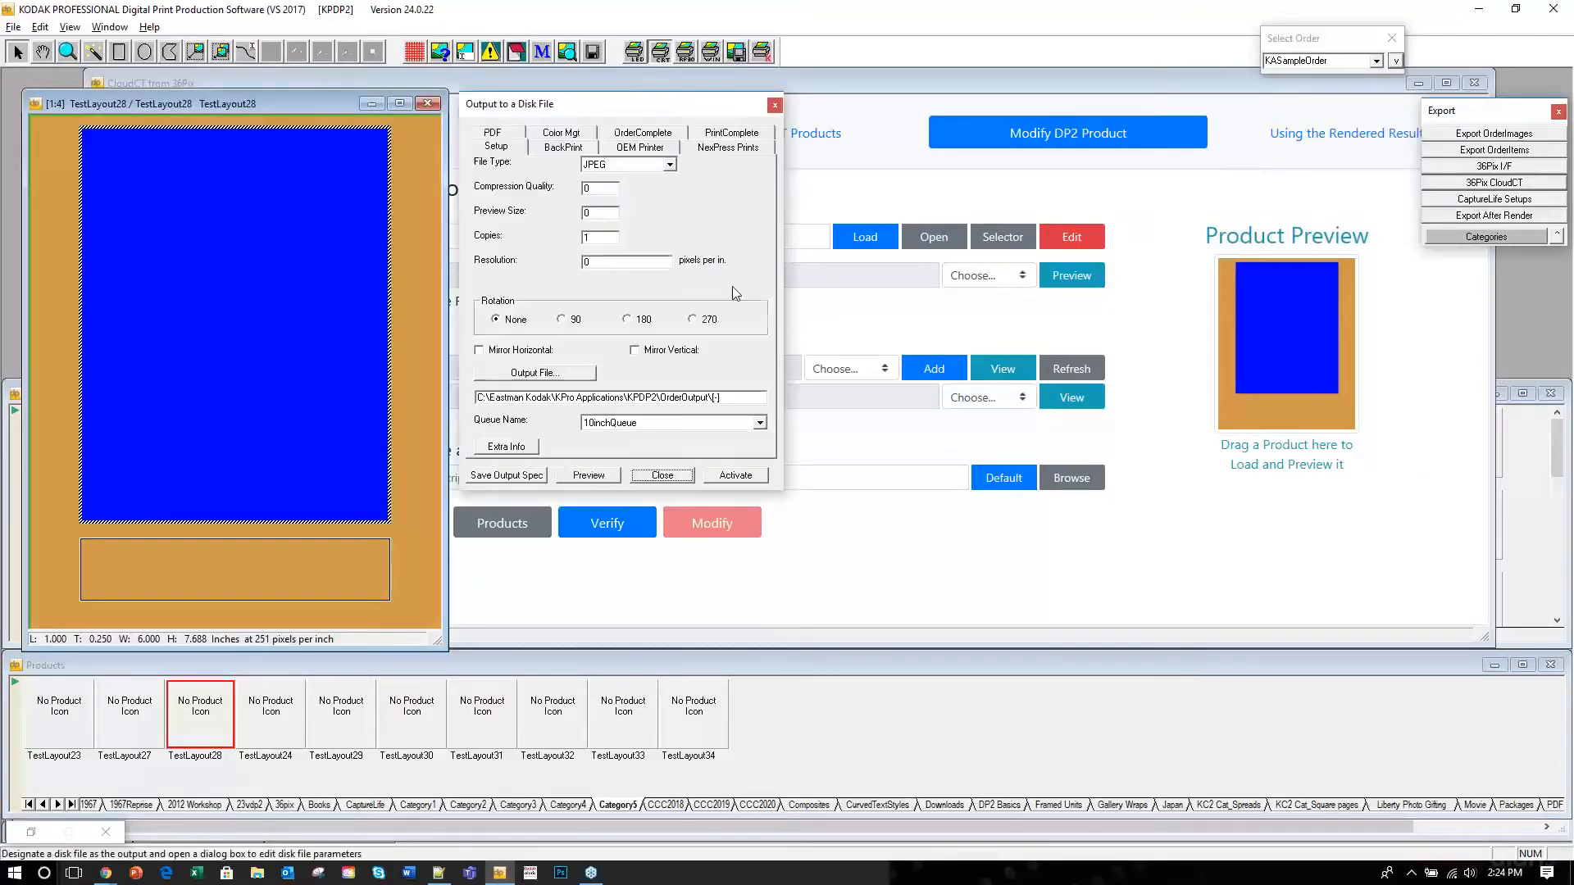
click(734, 397)
drag(670, 397, 465, 400)
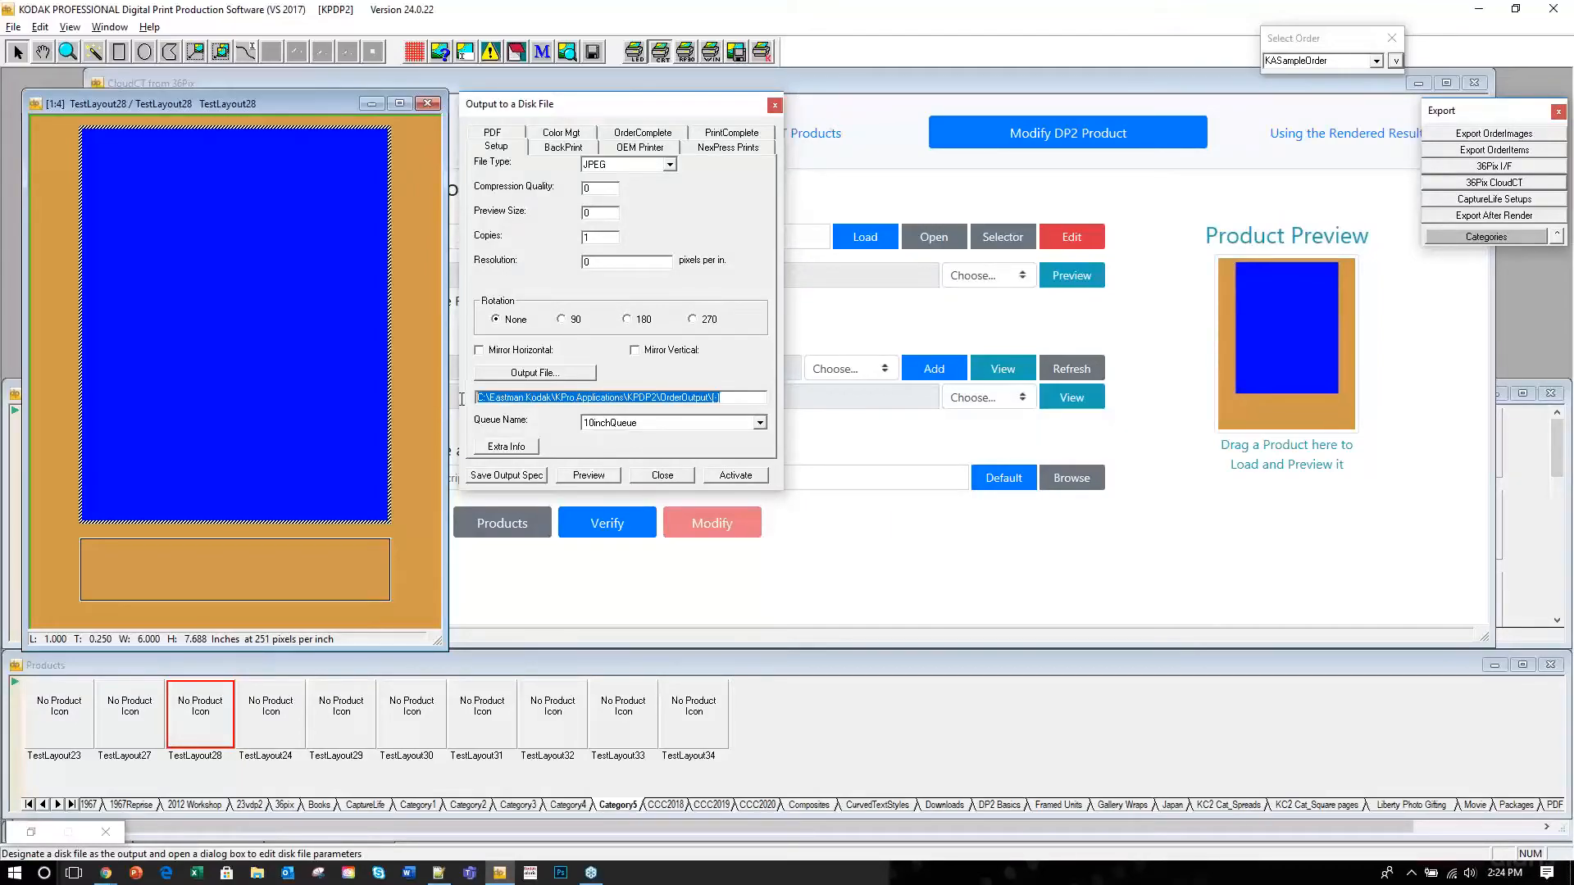
click(723, 398)
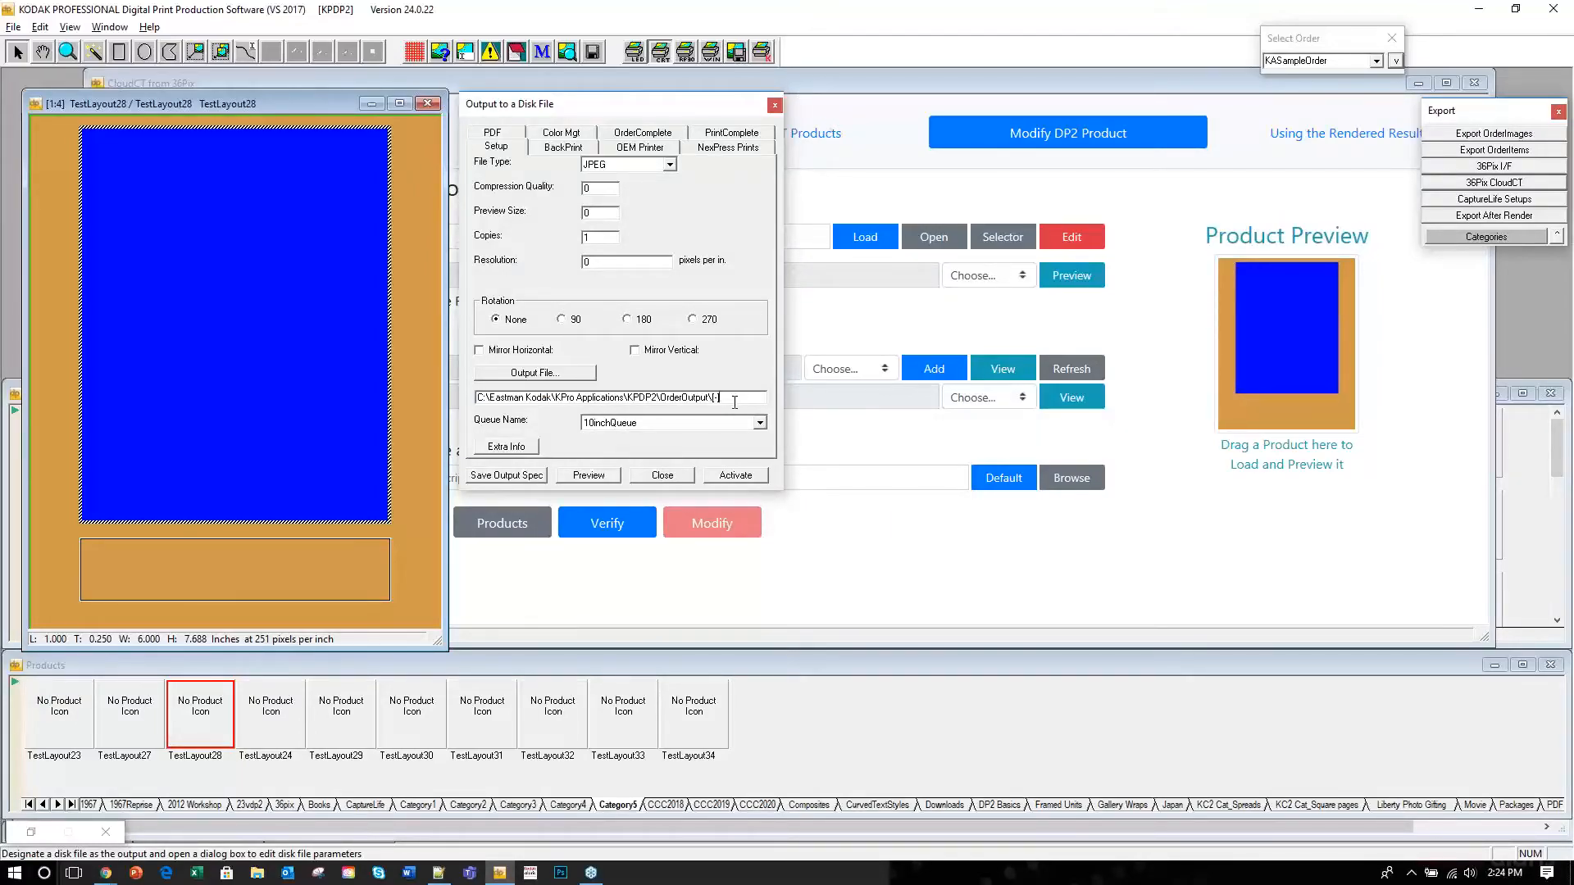
text(gif)
drag(754, 396, 474, 399)
click(728, 476)
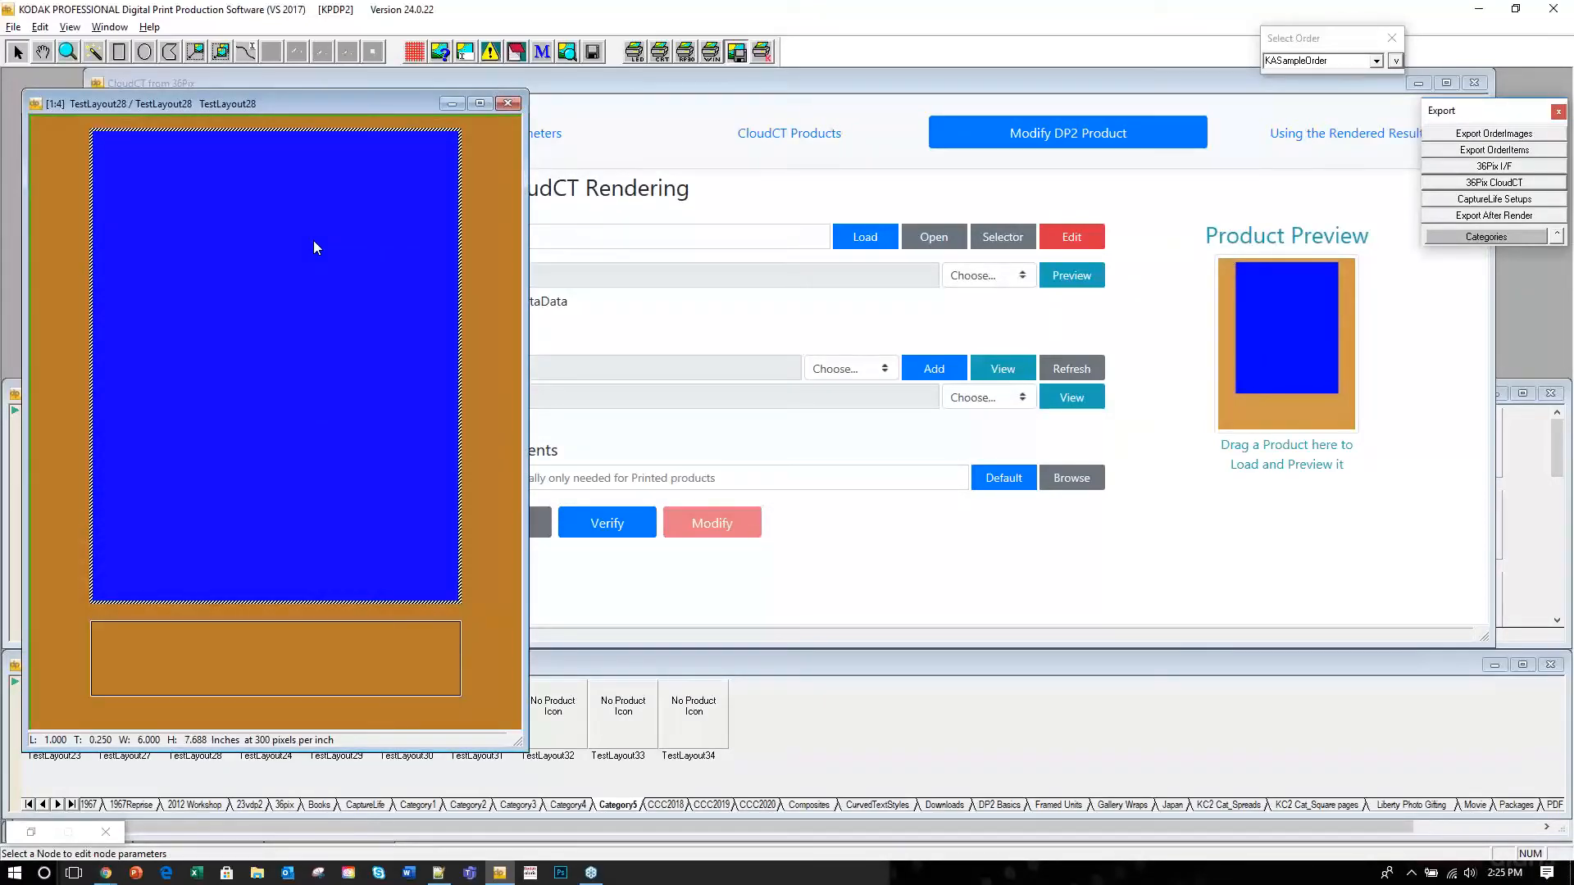
click(502, 104)
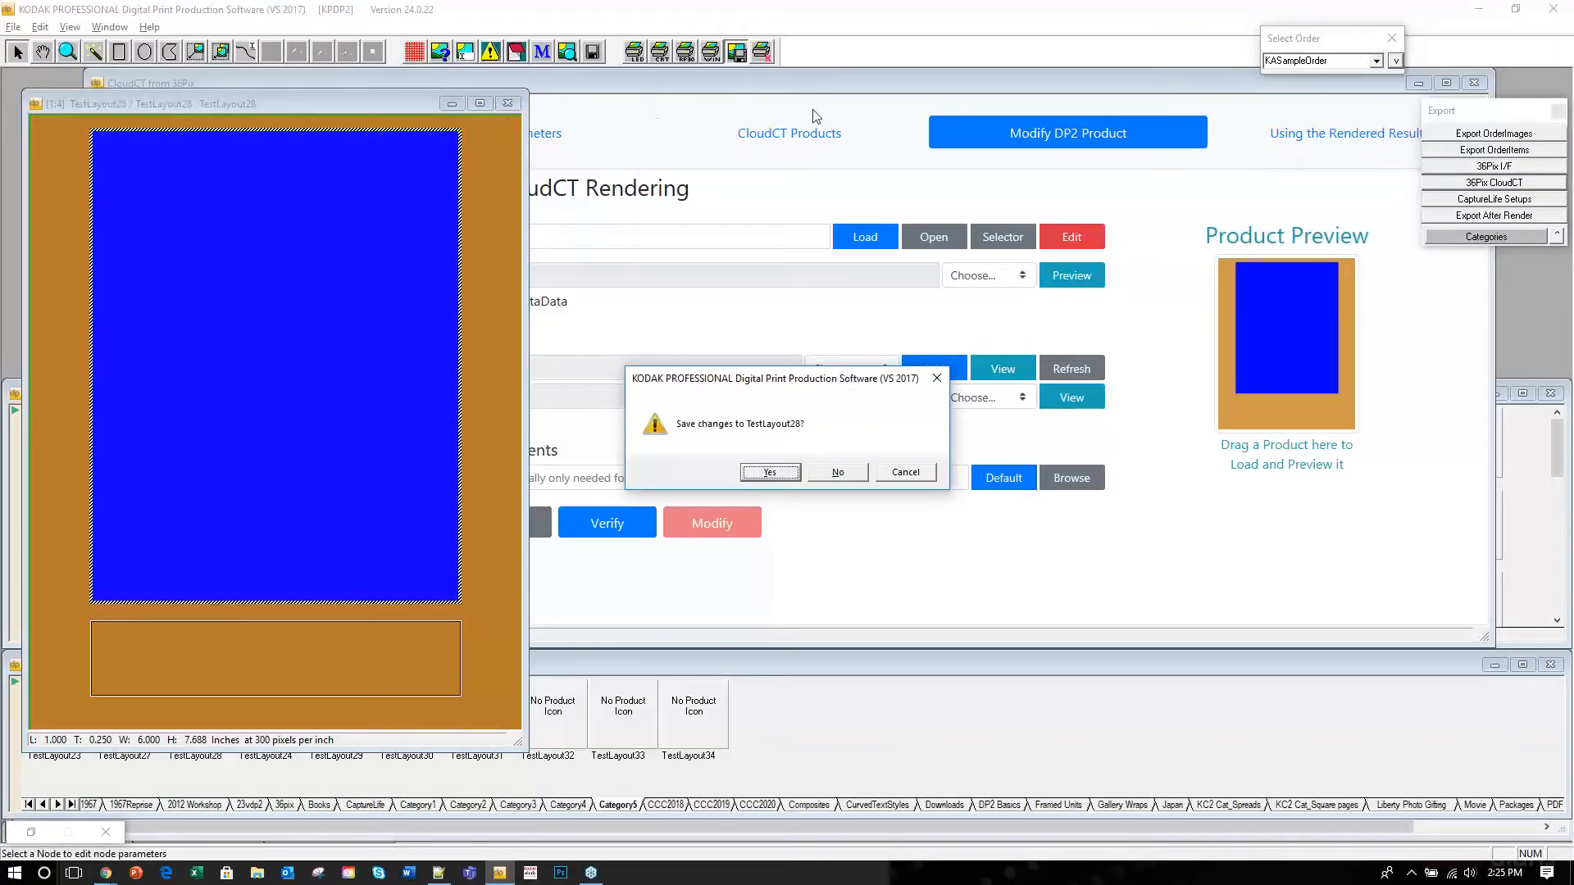
Save the changes to TestLayout28 and close its layout.
click(827, 81)
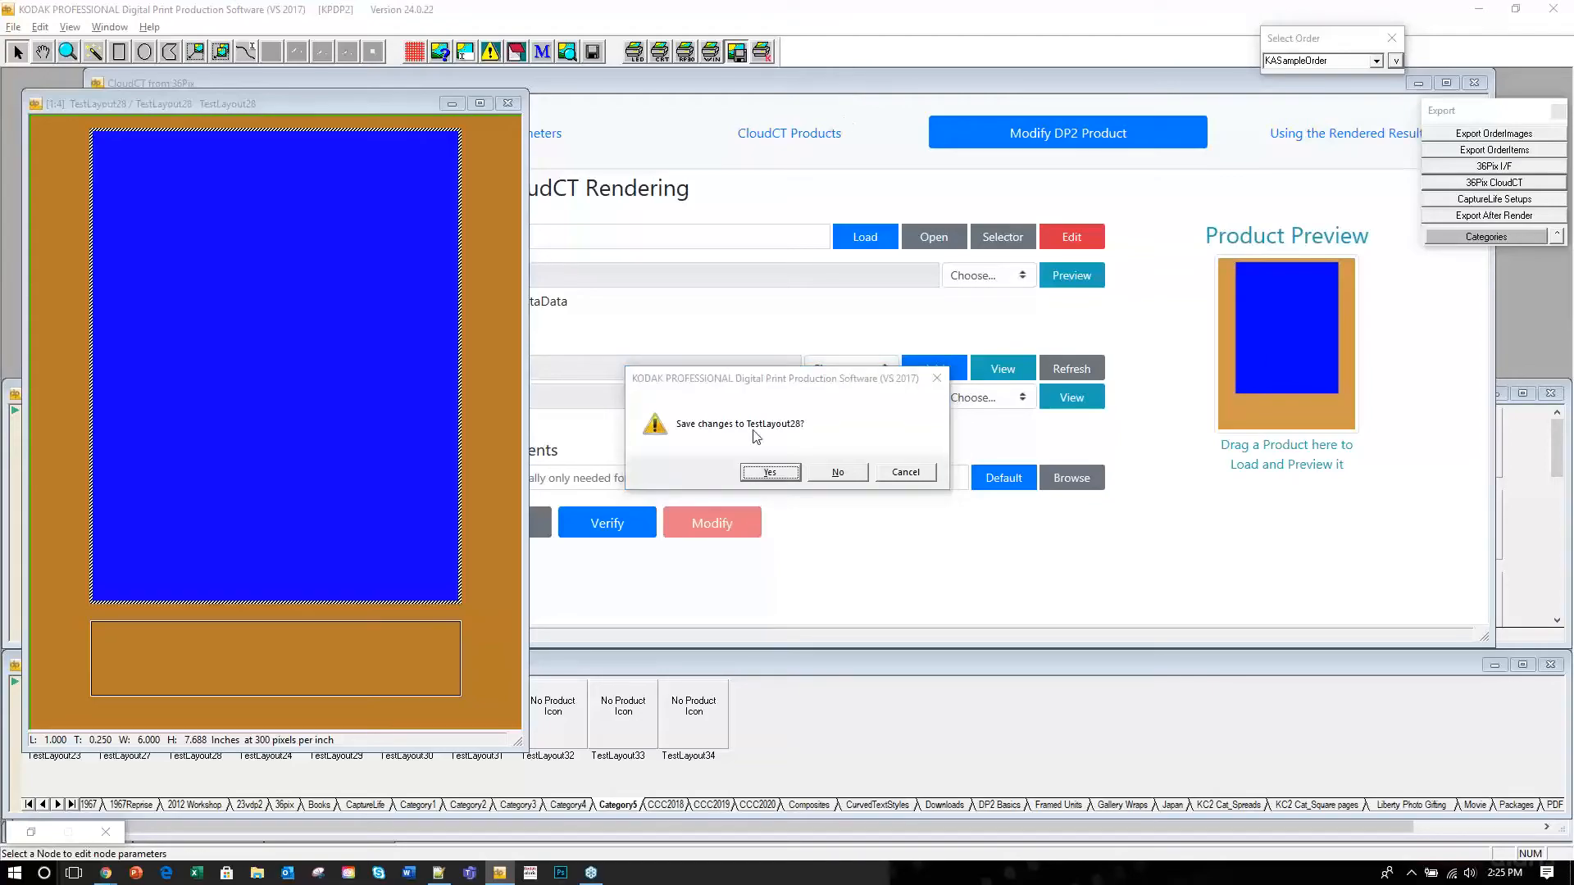
click(766, 473)
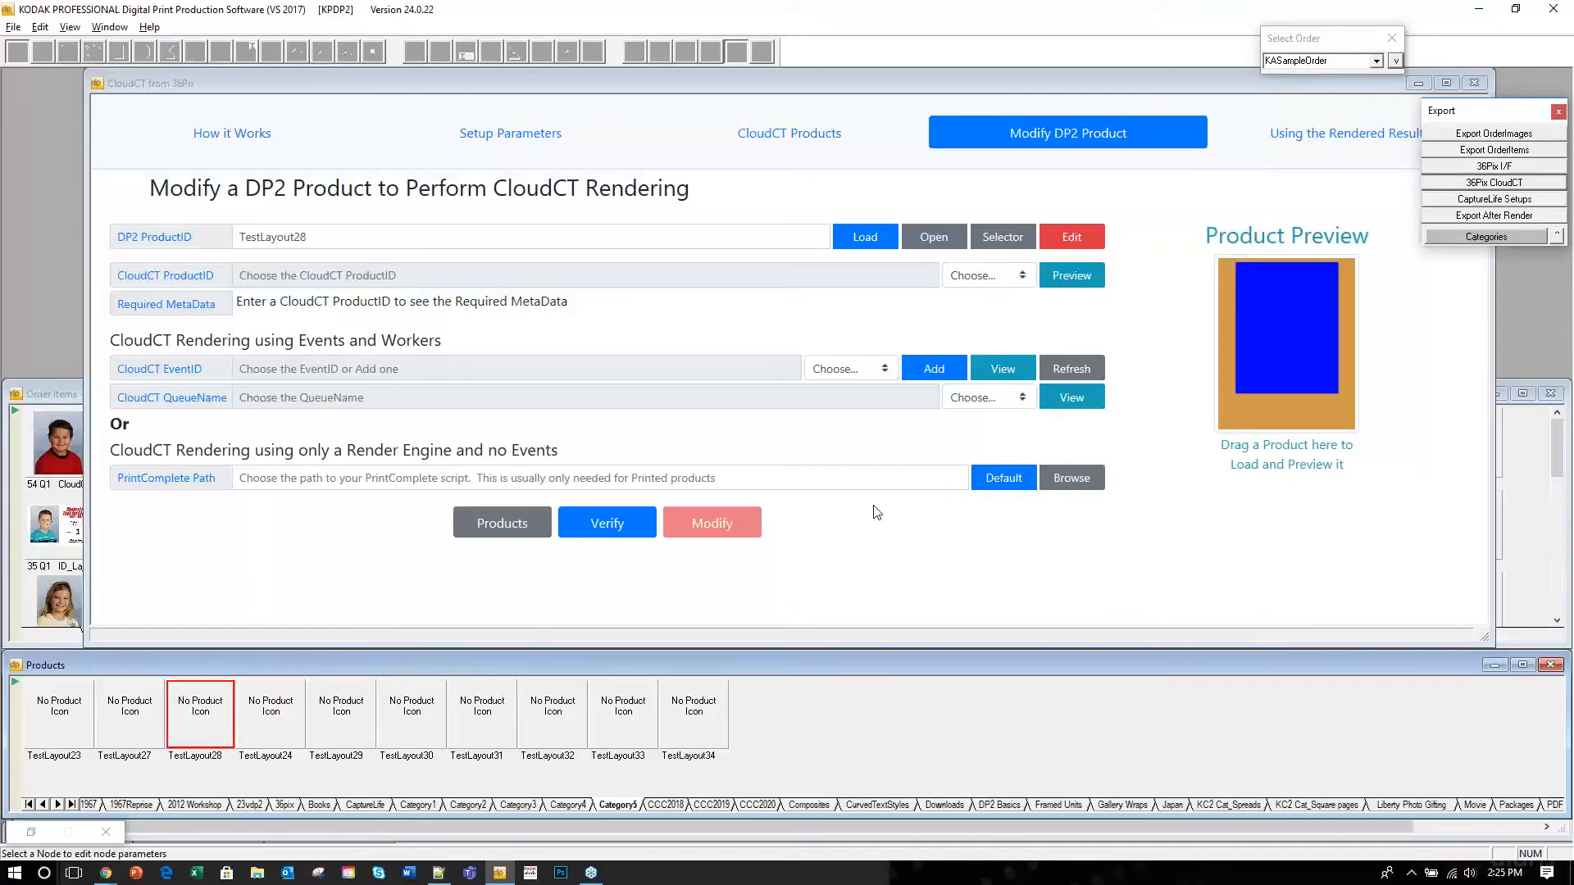
right_click(758, 717)
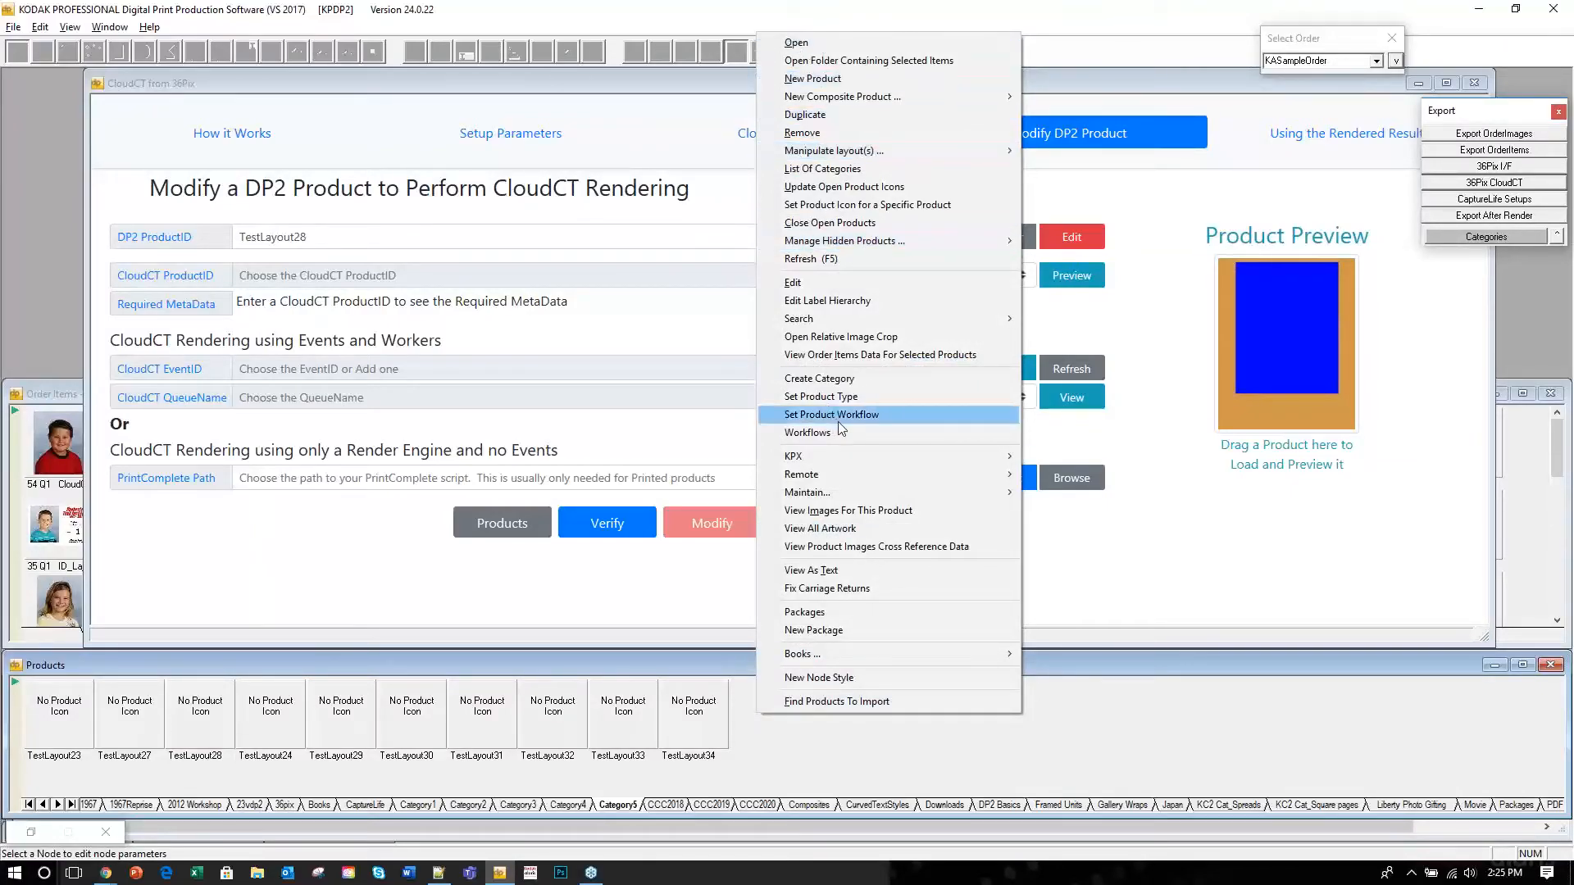
Create a new 5 x 7 in. product 'sampleproduct2' in the 36pix category.
mouse_move(872, 469)
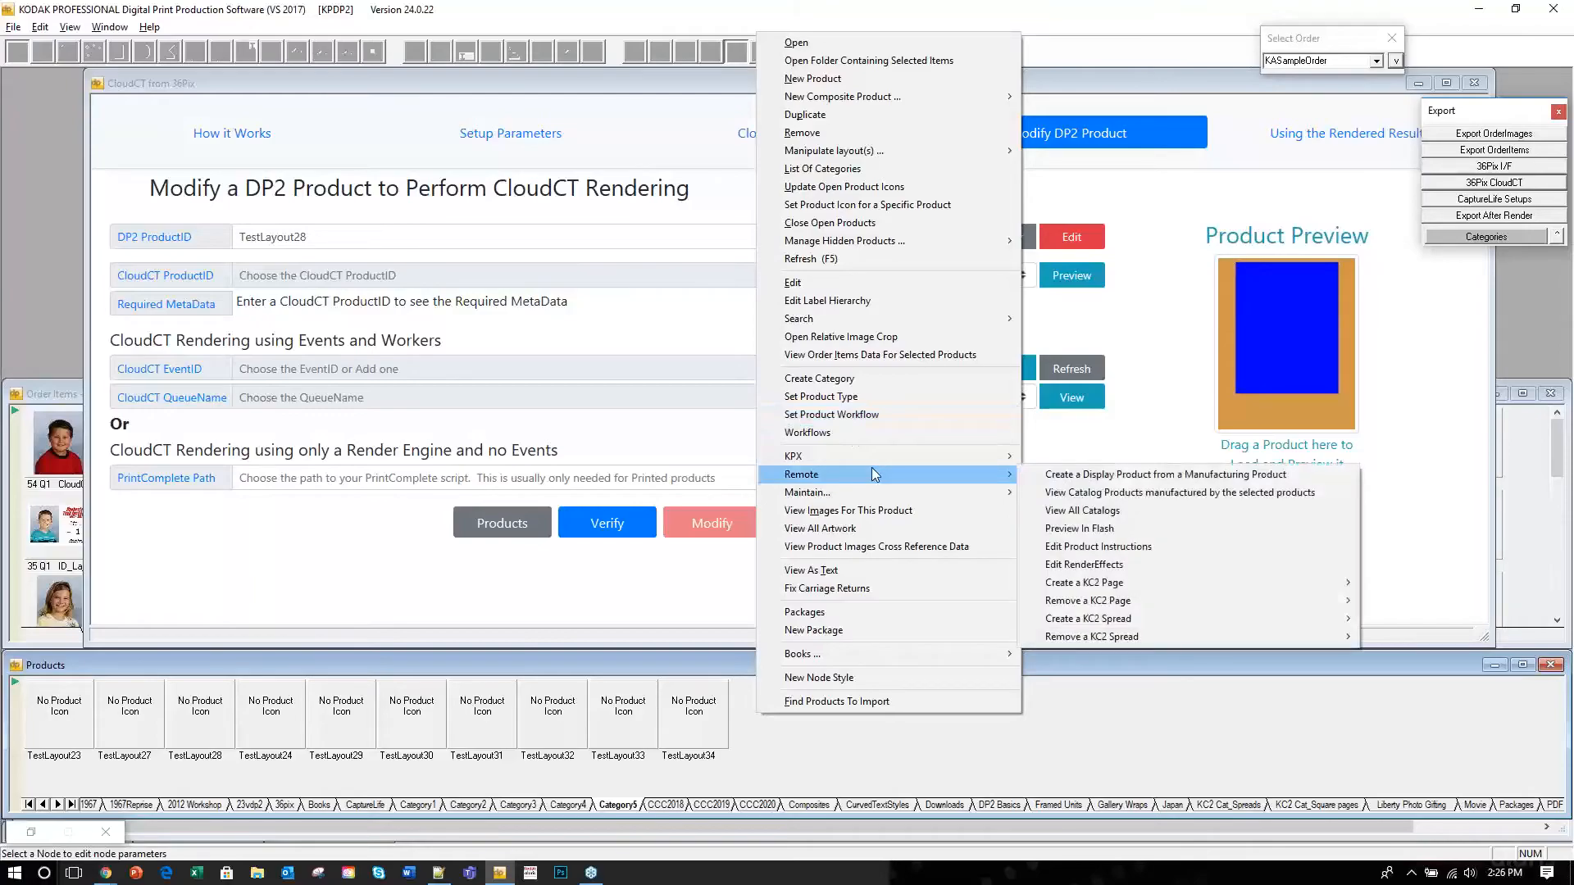
click(820, 79)
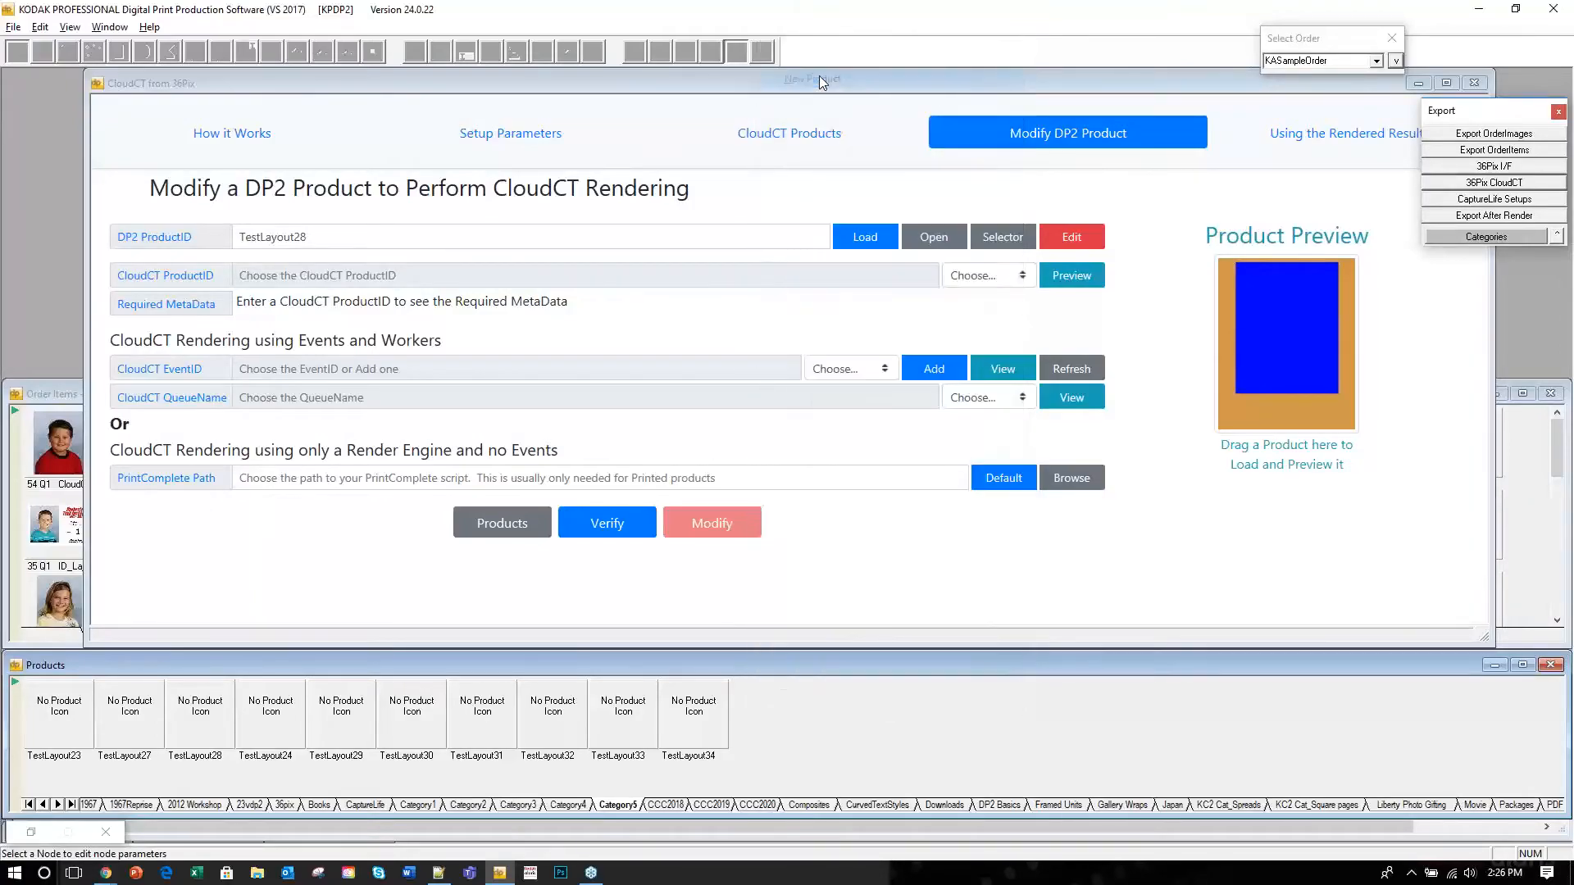
drag(242, 88, 518, 88)
click(432, 198)
text(sampleproduct2)
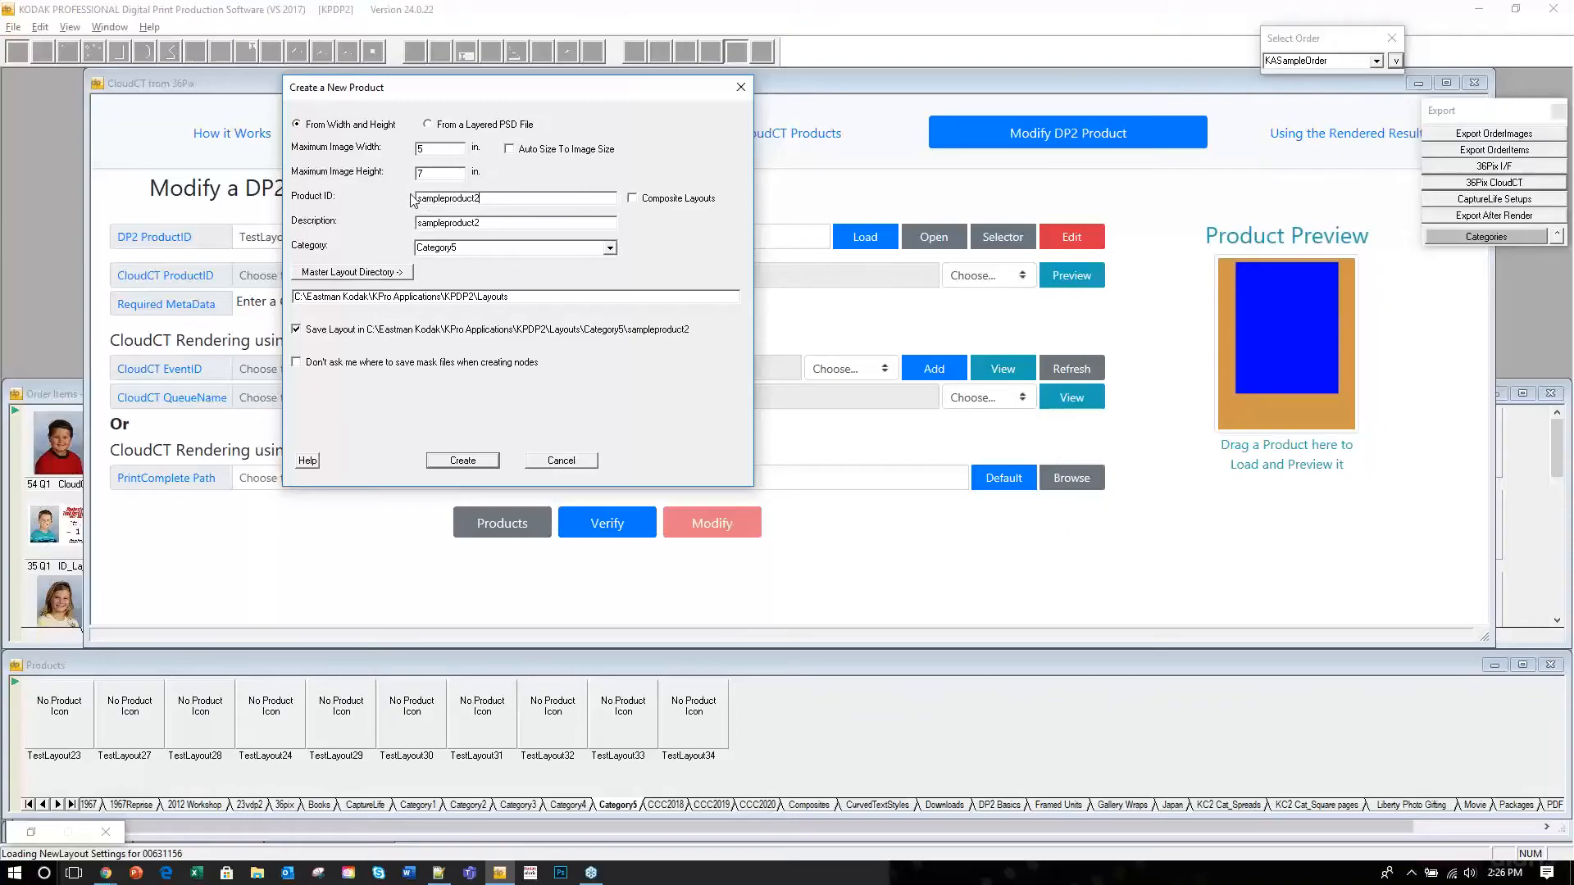
click(610, 248)
click(428, 305)
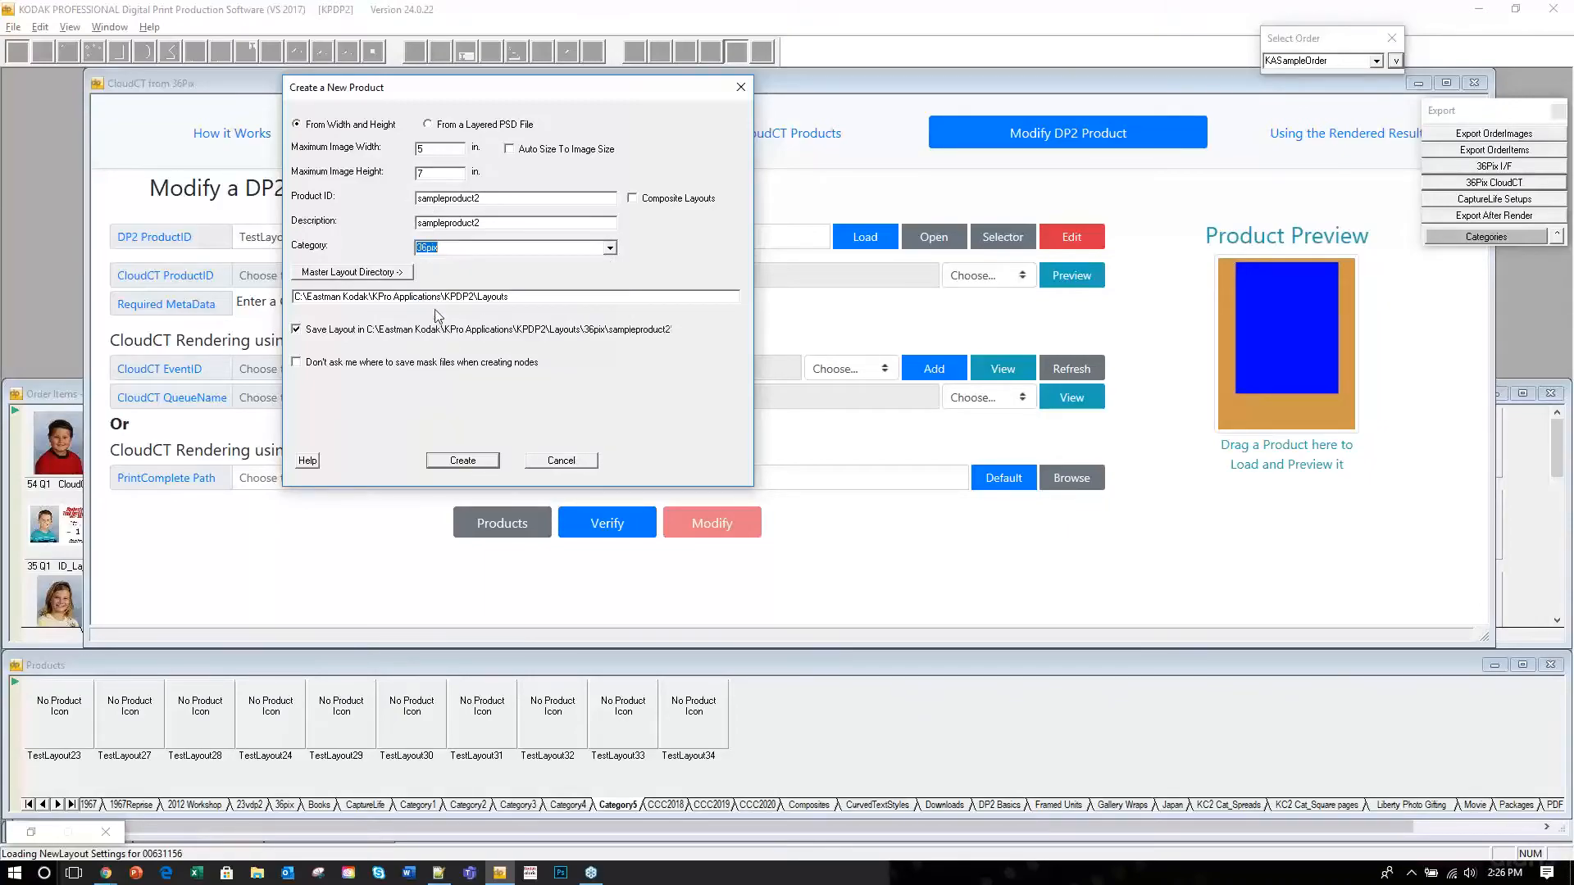
click(464, 461)
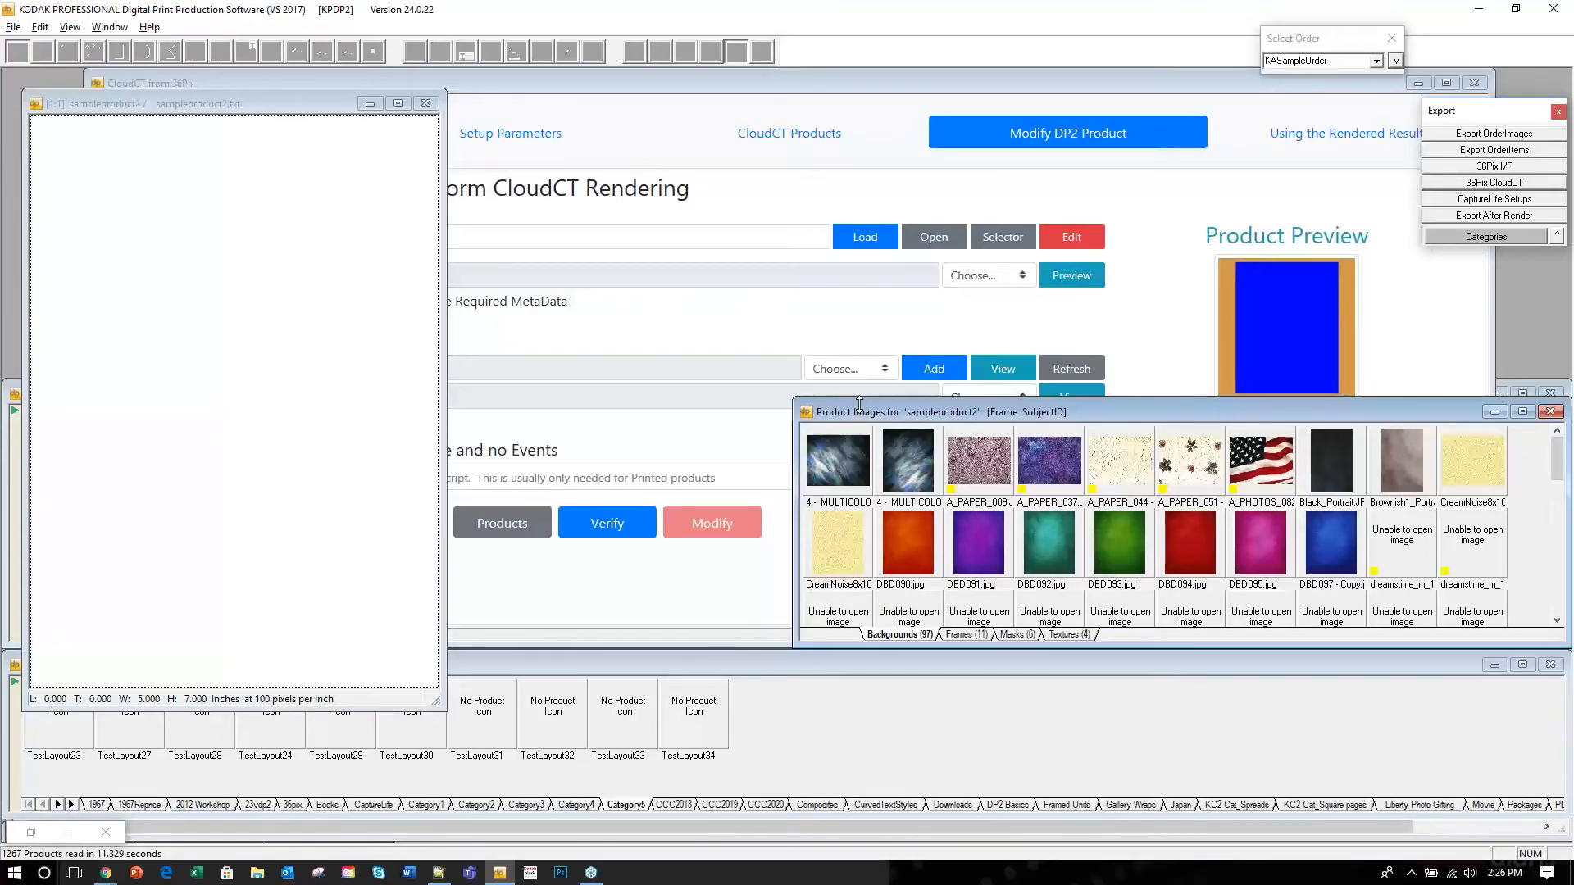
Reposition the new layout window and close the Product Images panel.
mouse_move(209, 109)
mouse_down()
mouse_move(187, 27)
mouse_move(218, 29)
mouse_move(263, 89)
mouse_move(226, 97)
mouse_up()
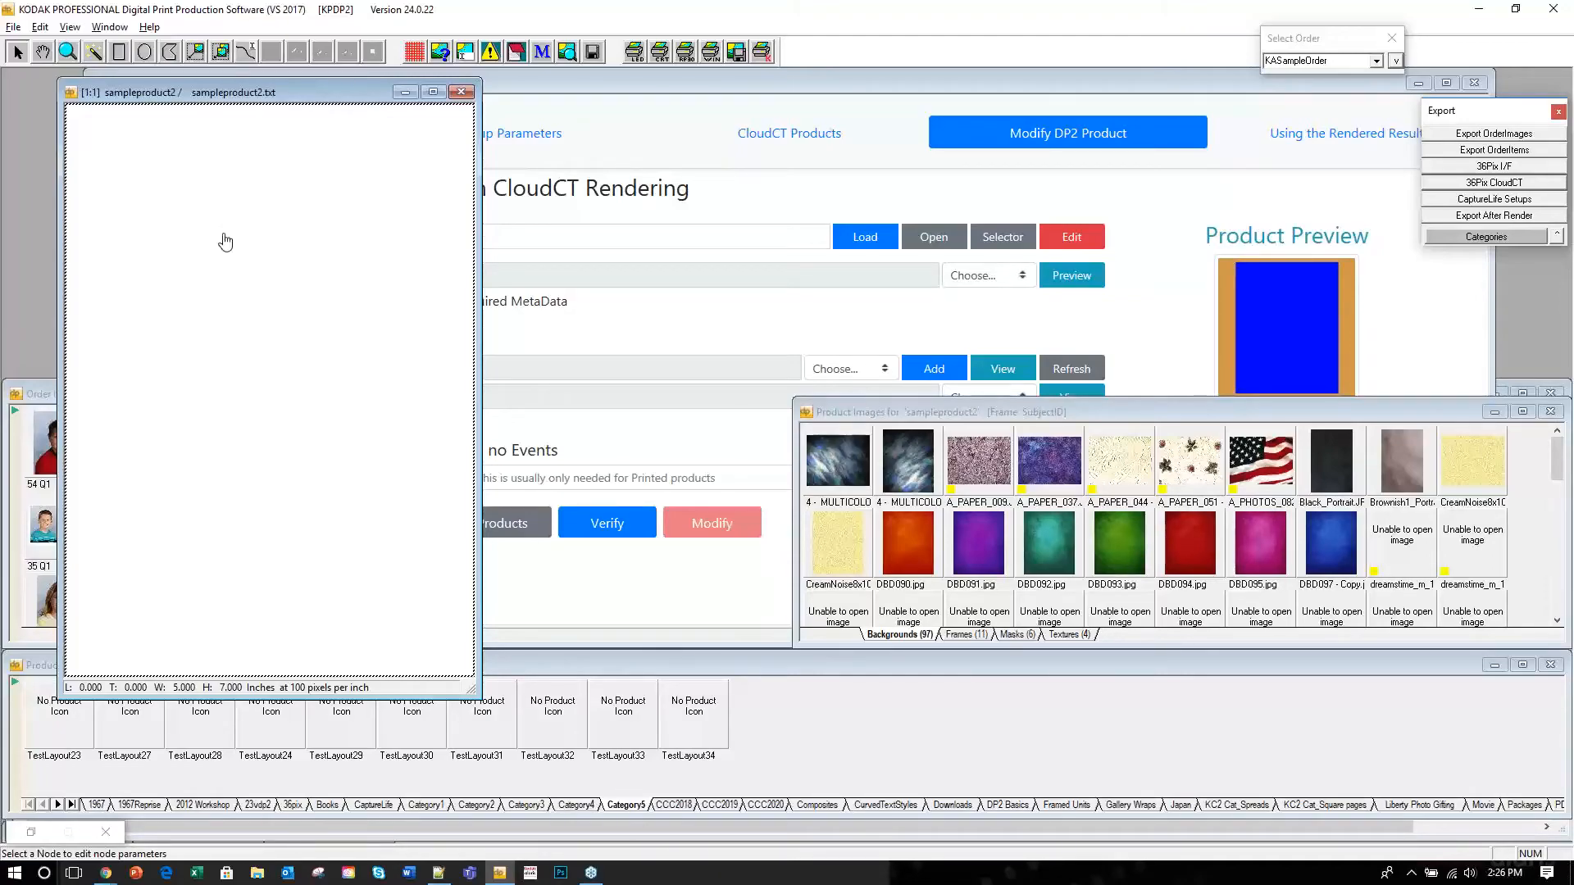
click(807, 412)
click(810, 410)
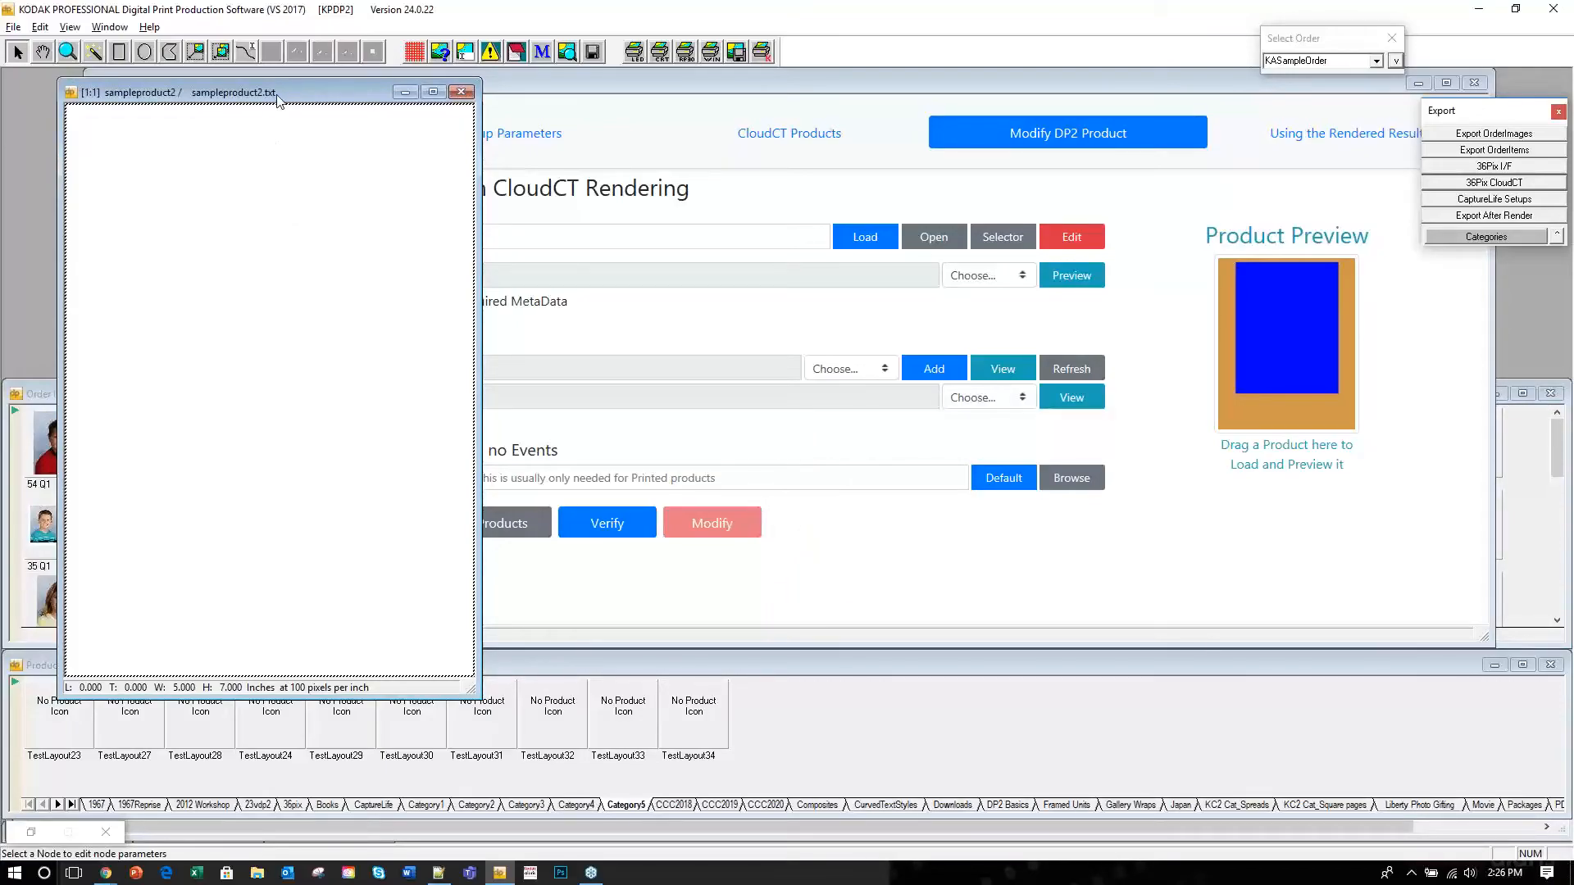
Select the entire background and create an image node from the selection.
right_click(246, 268)
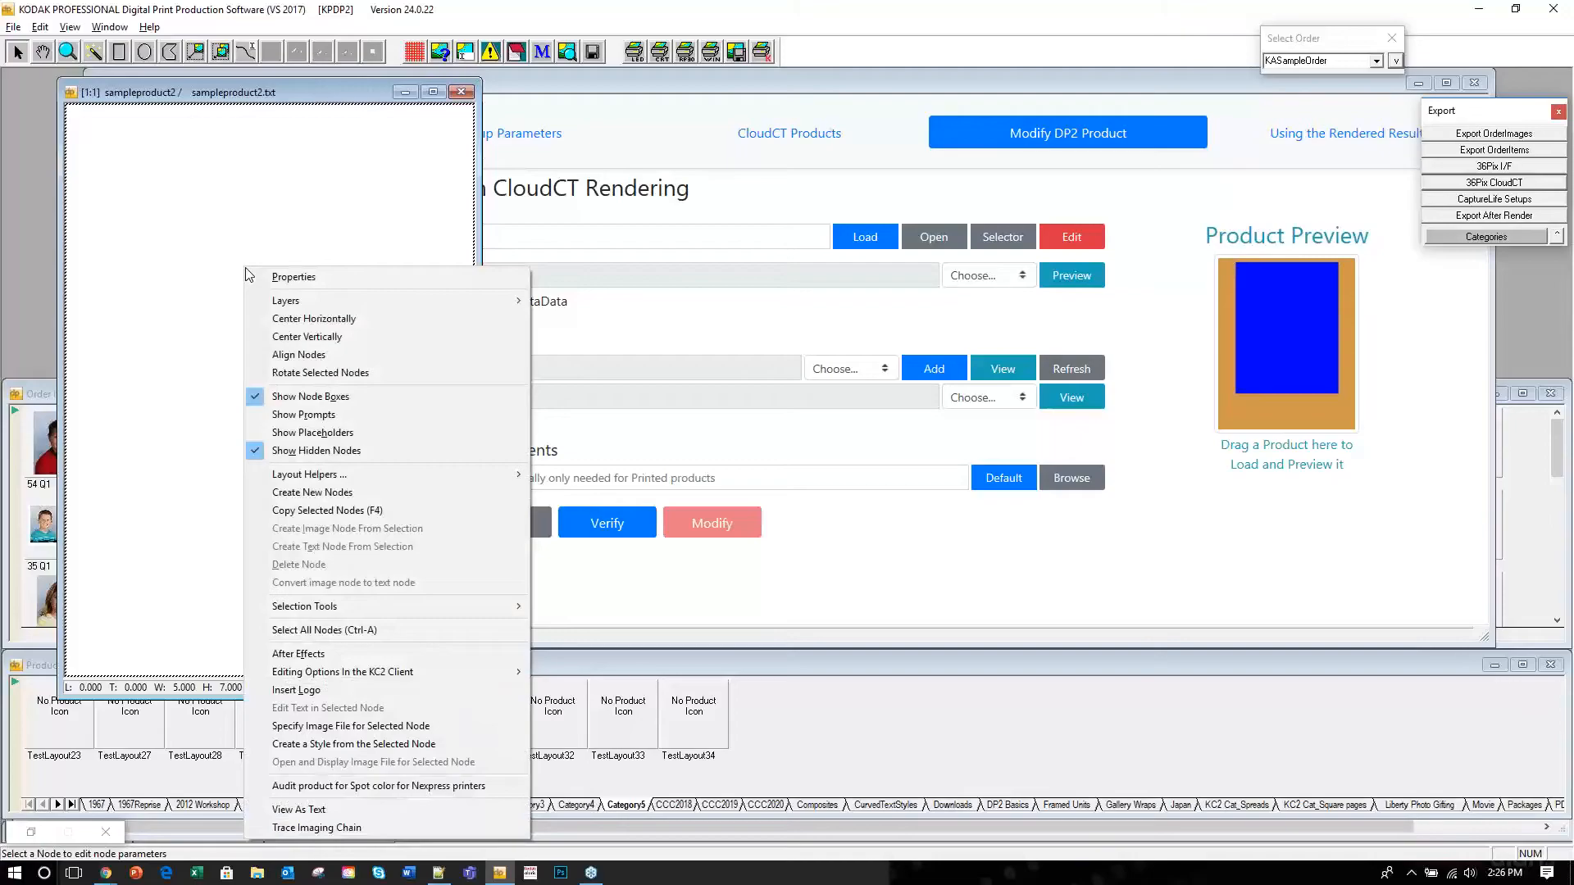
mouse_move(361, 482)
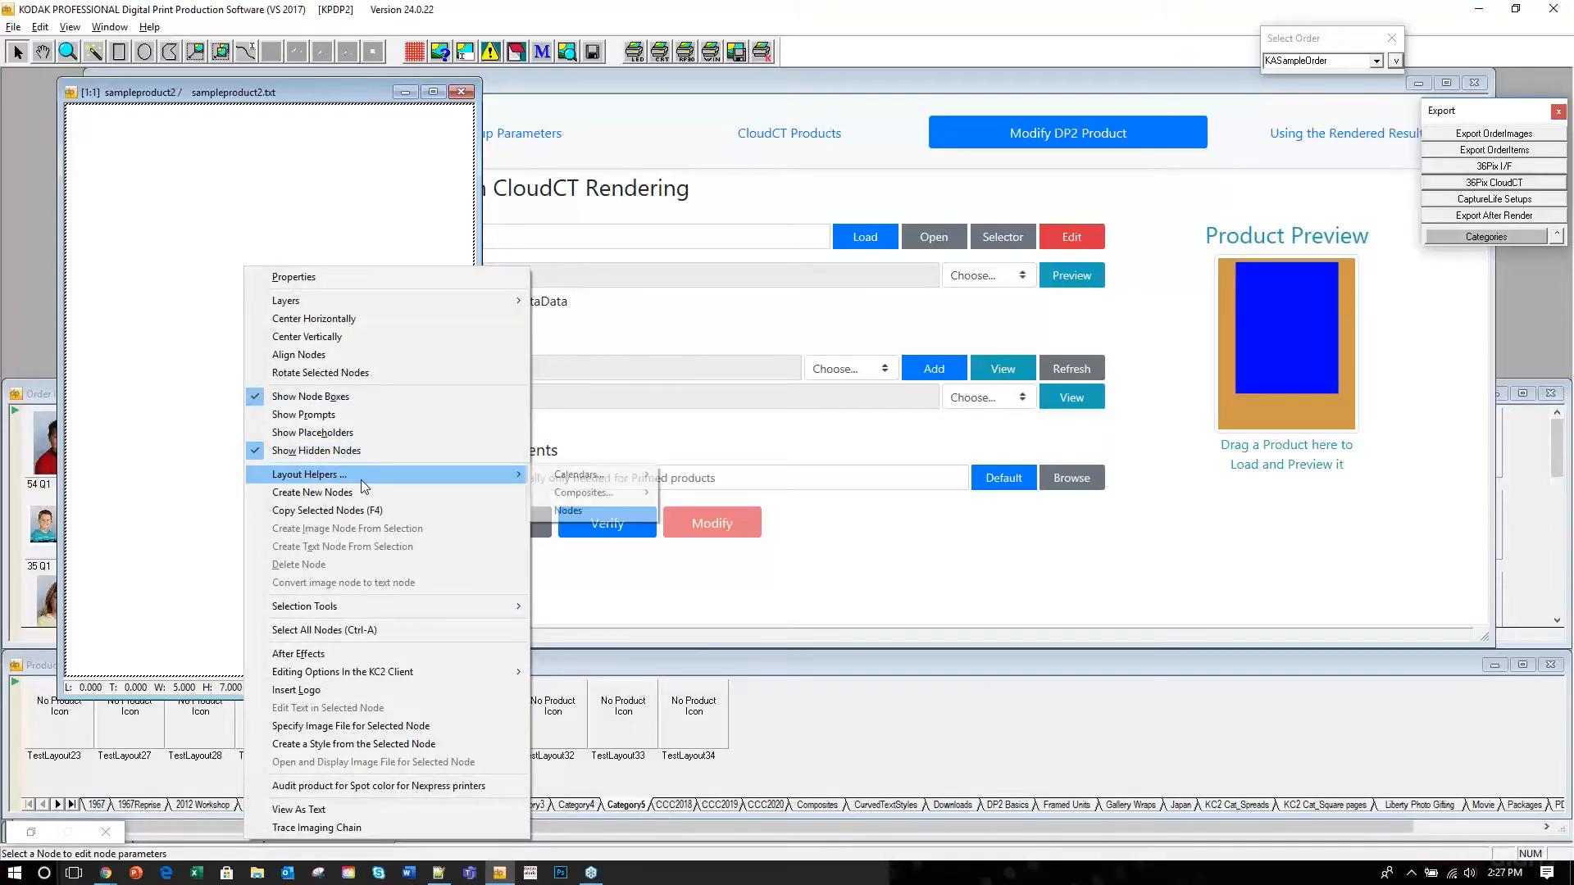
mouse_move(410, 606)
click(579, 606)
right_click(282, 275)
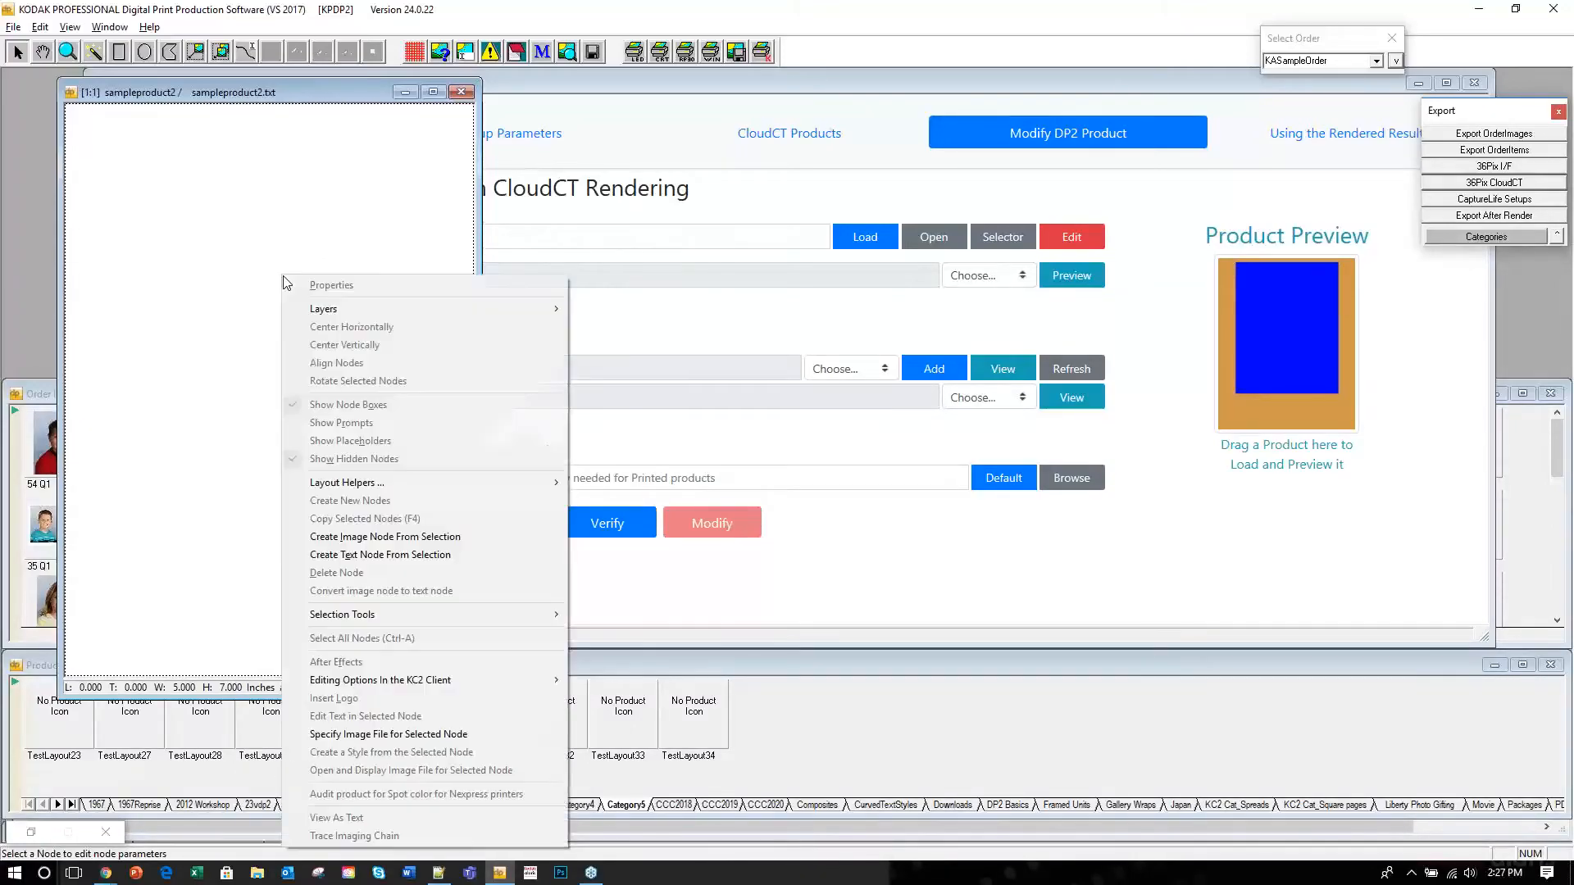
click(397, 537)
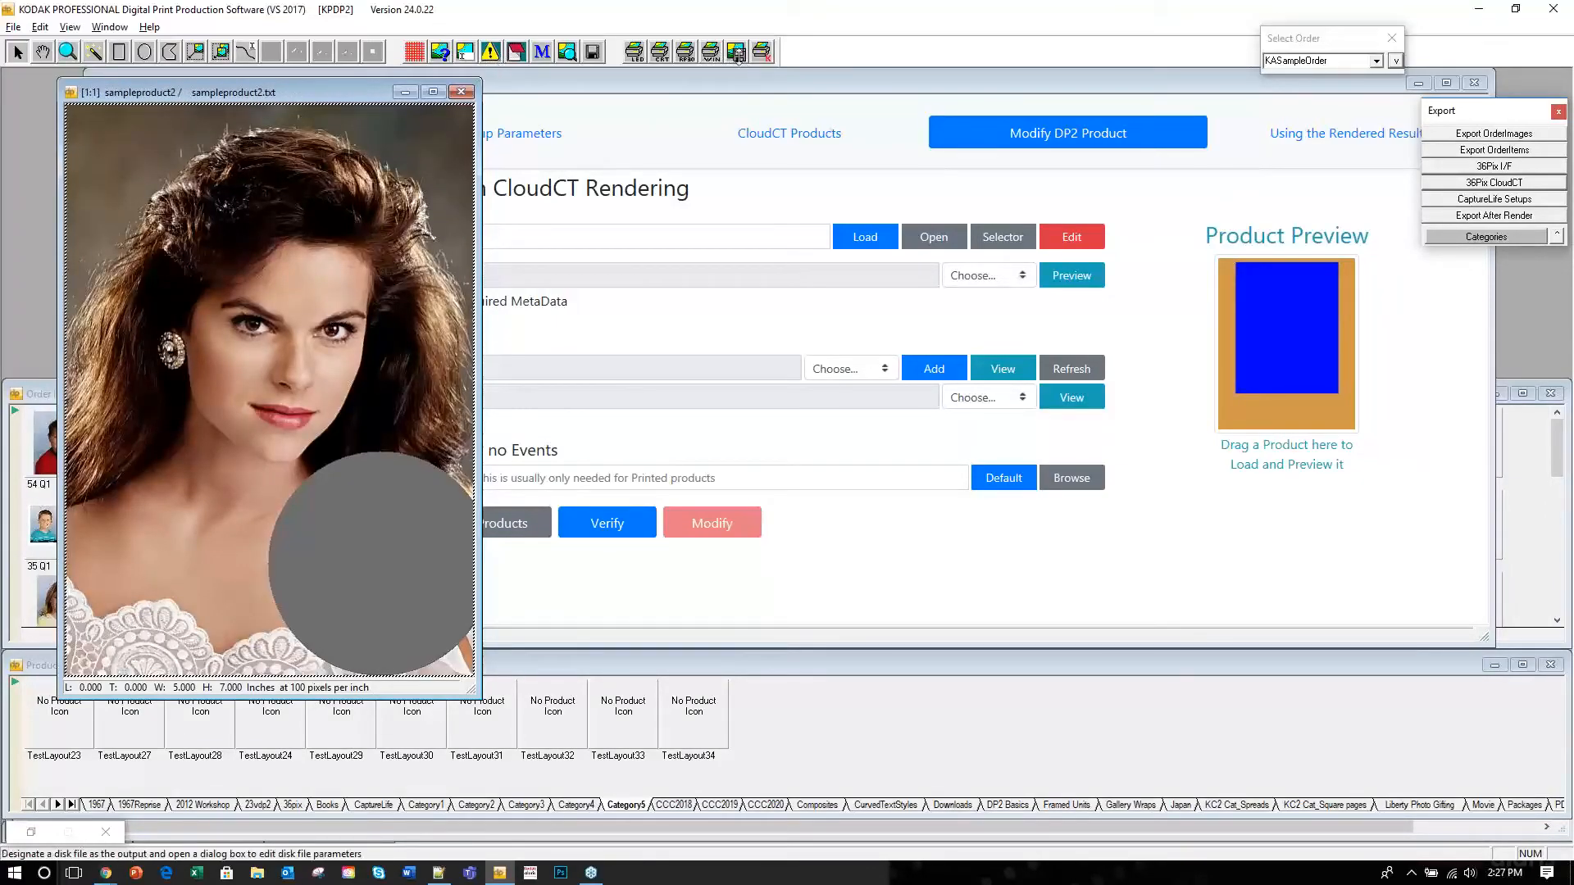
Move the layout window right and delete the portrait preview from the layout.
drag(287, 92, 339, 85)
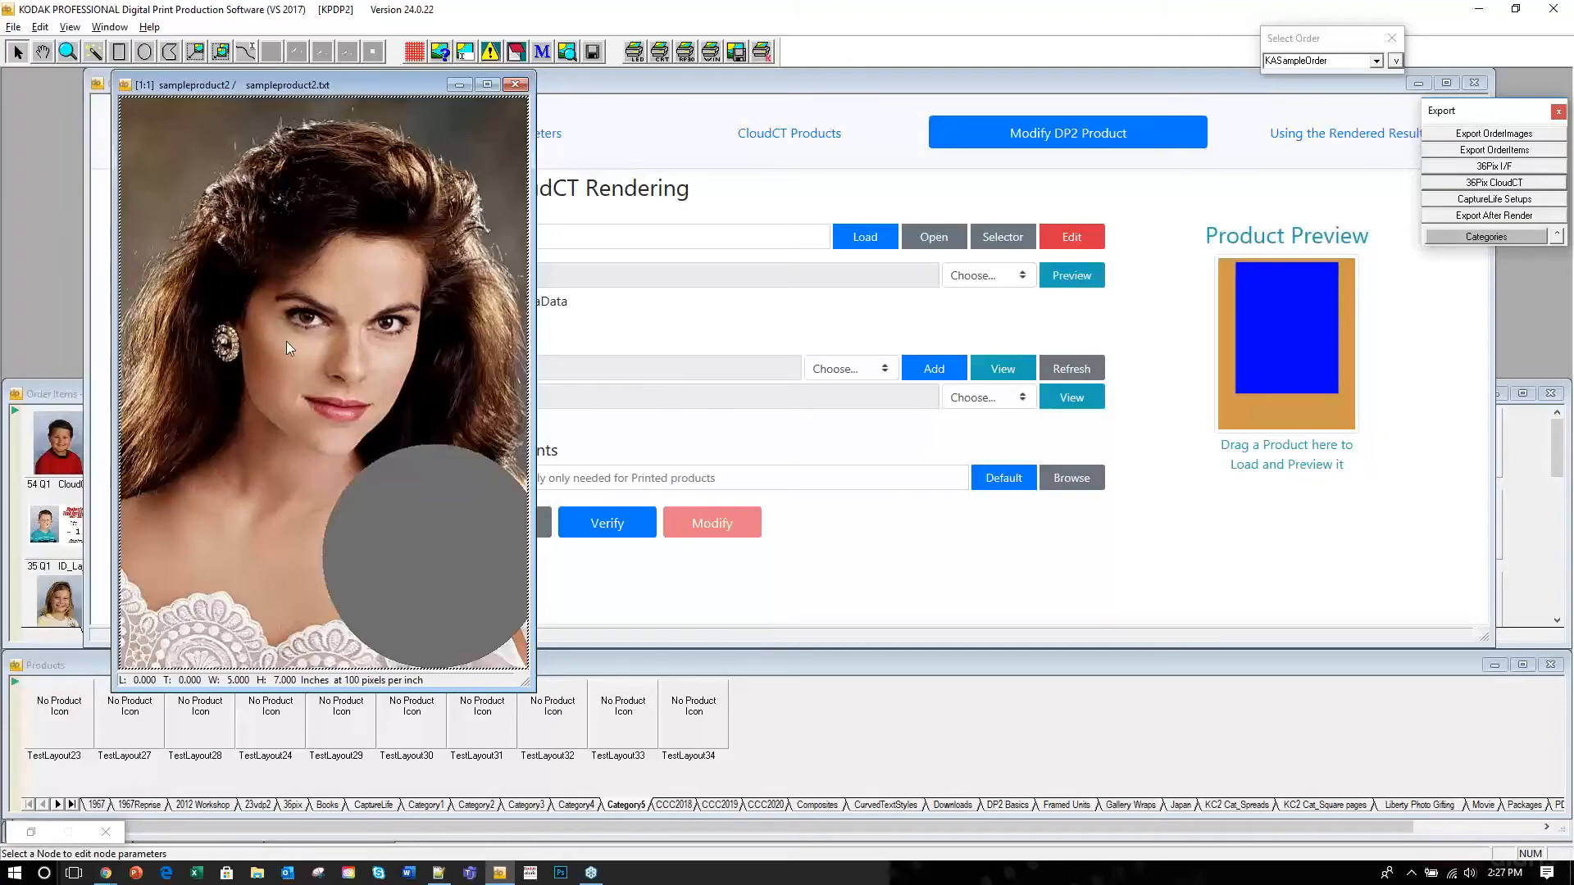
key(Delete)
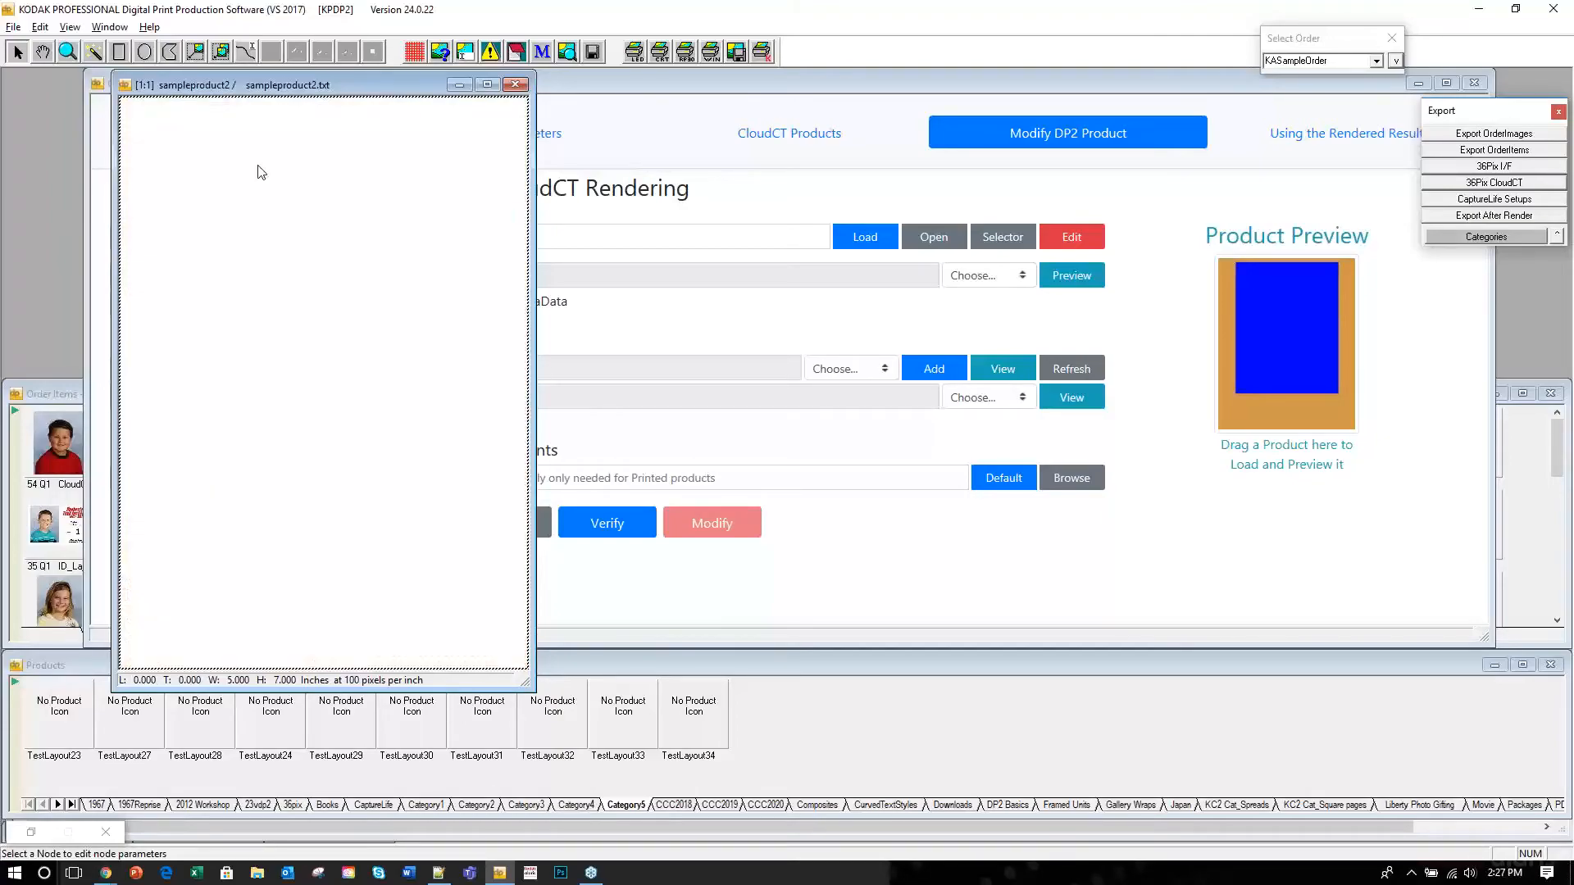
click(737, 53)
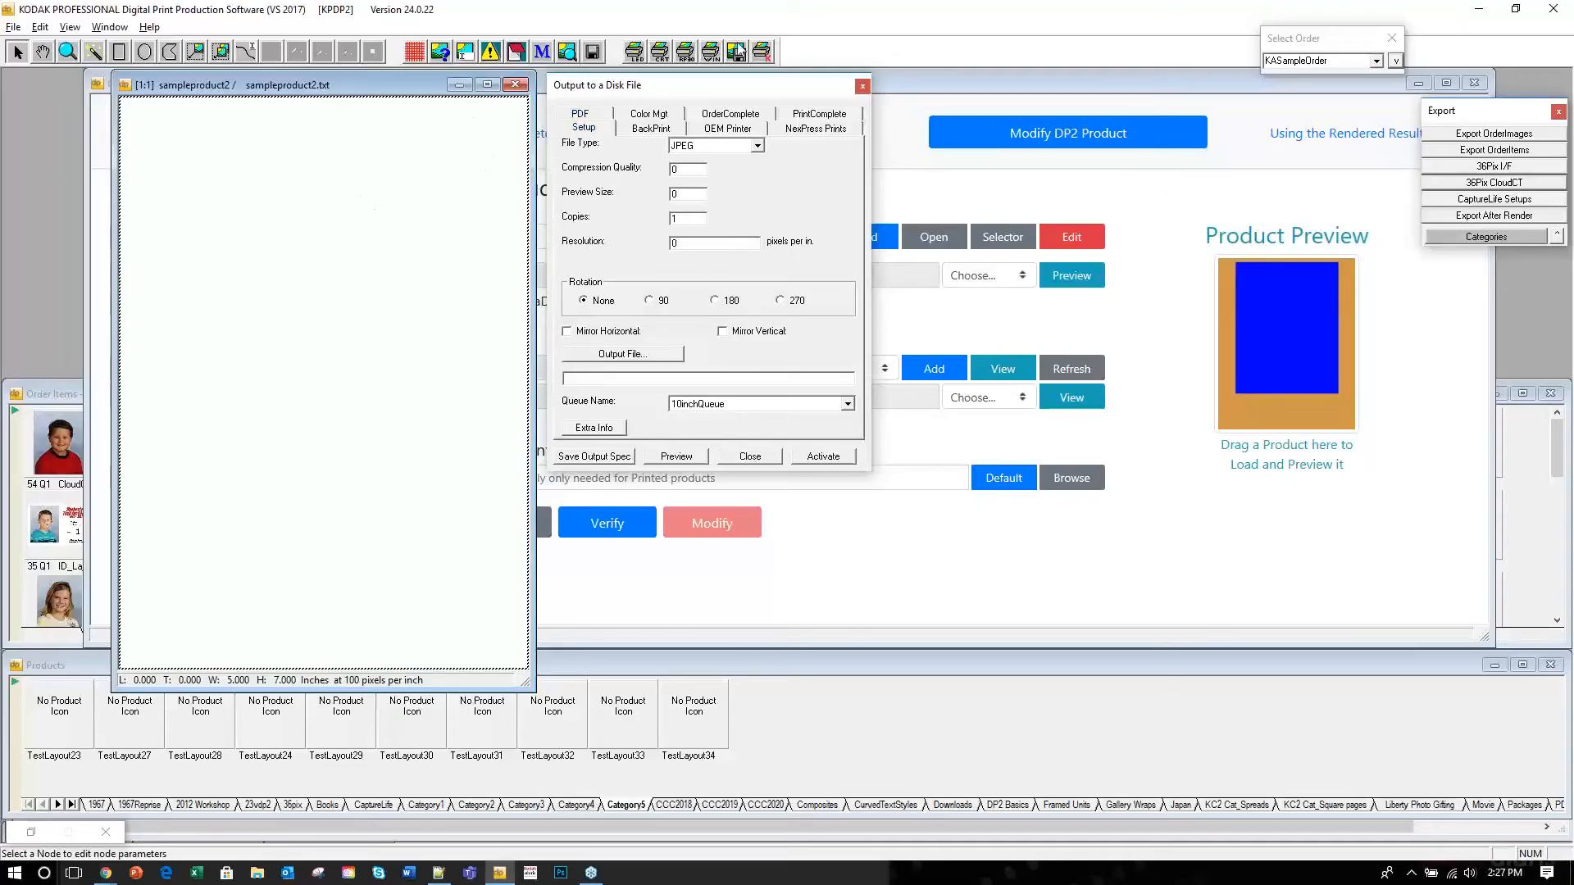
Give the Background image node the prompt text 'Image here'.
click(861, 86)
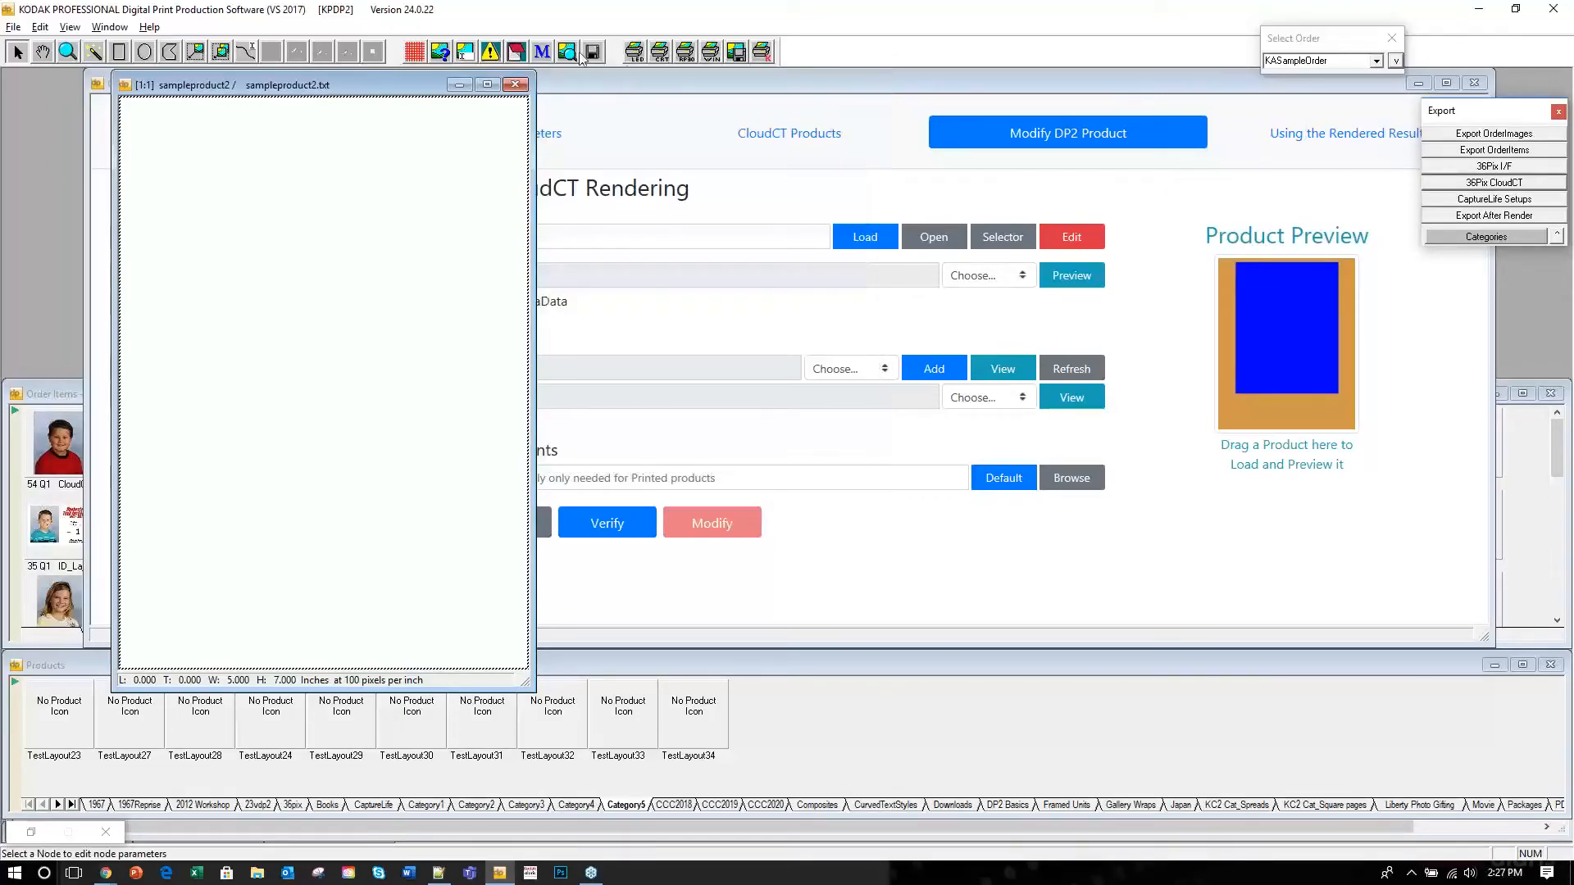
click(435, 58)
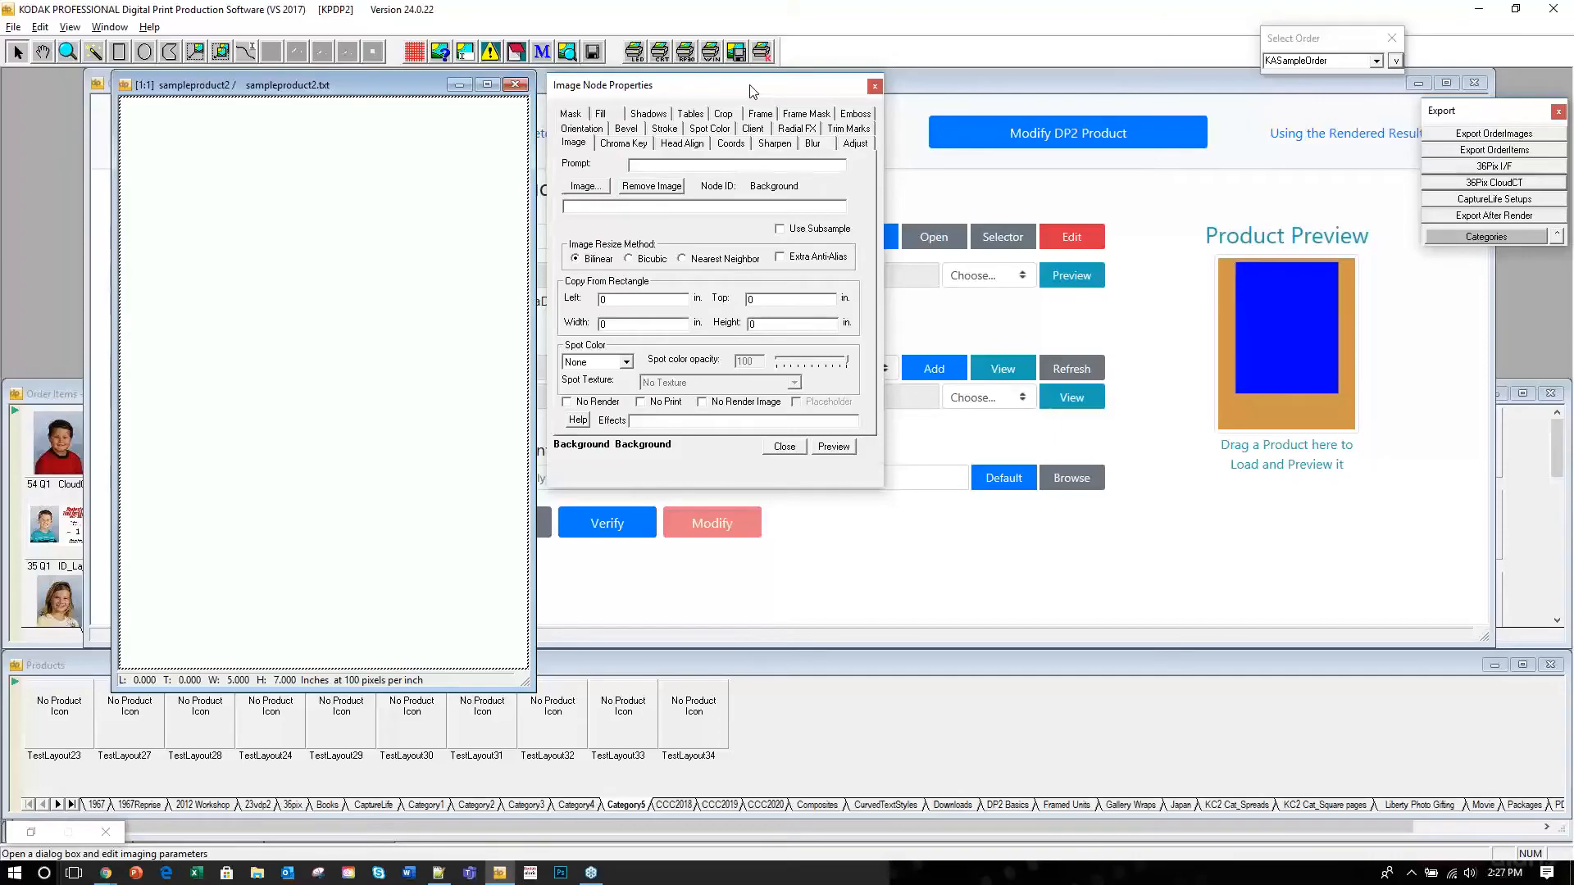
text(Image here)
click(832, 448)
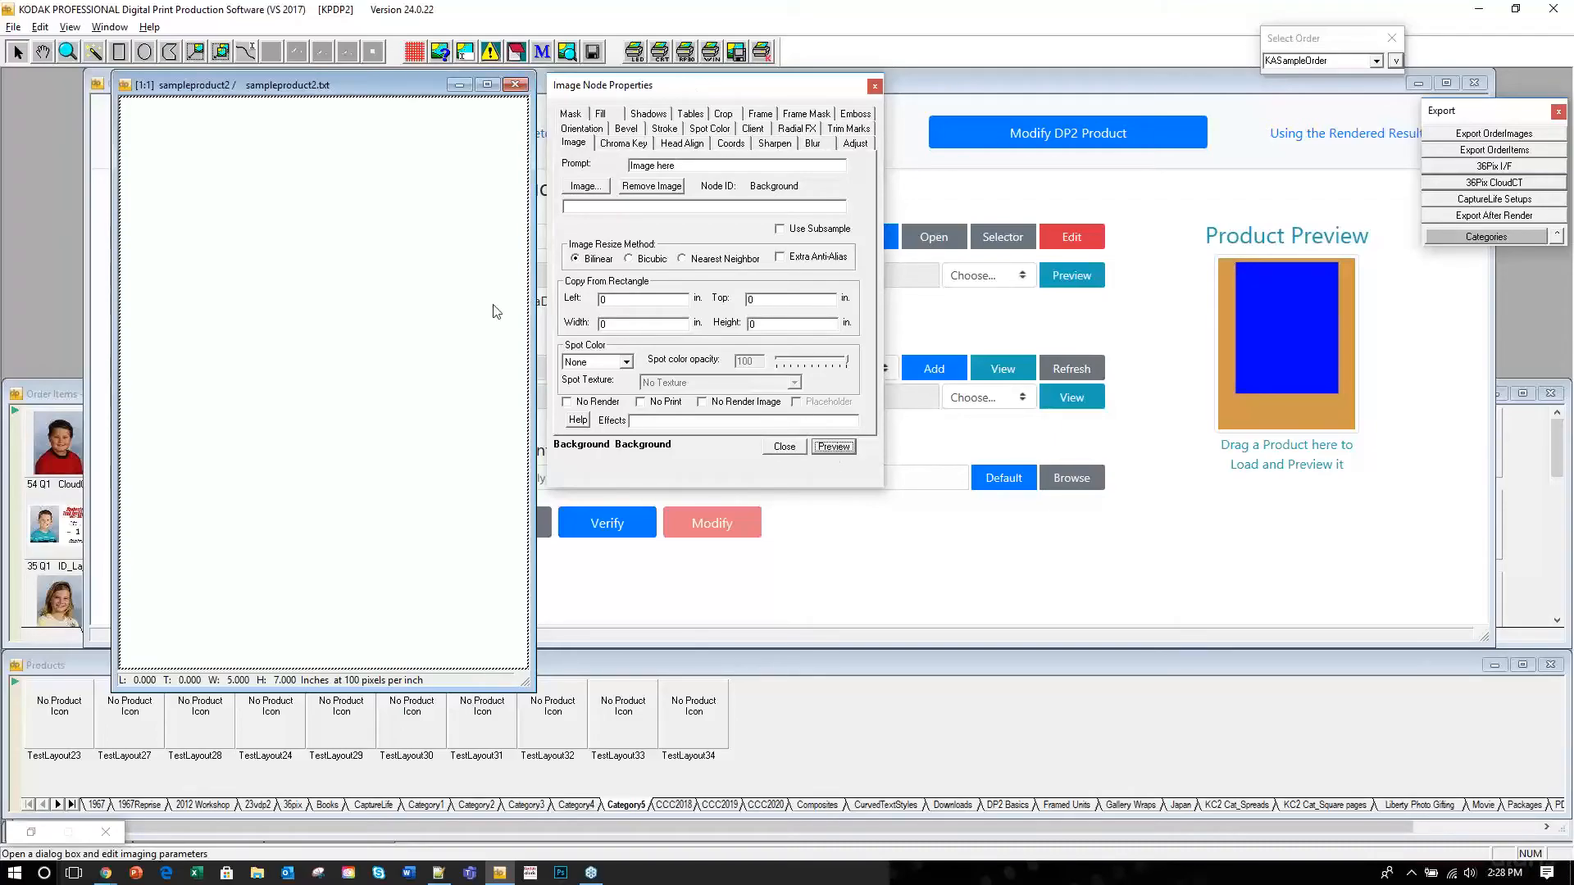
click(875, 87)
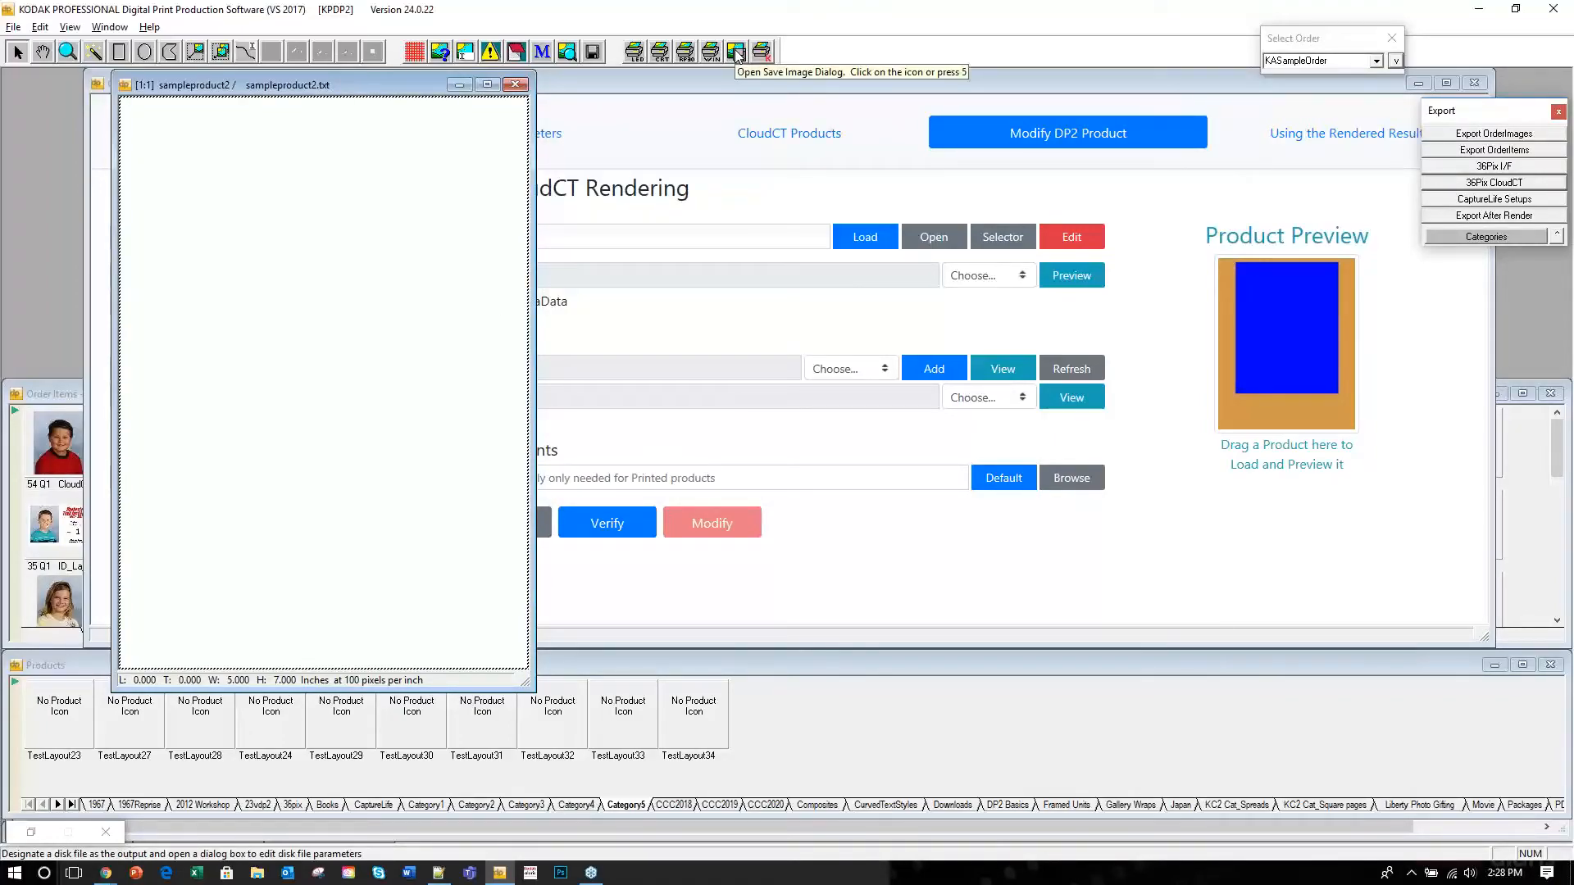
click(737, 54)
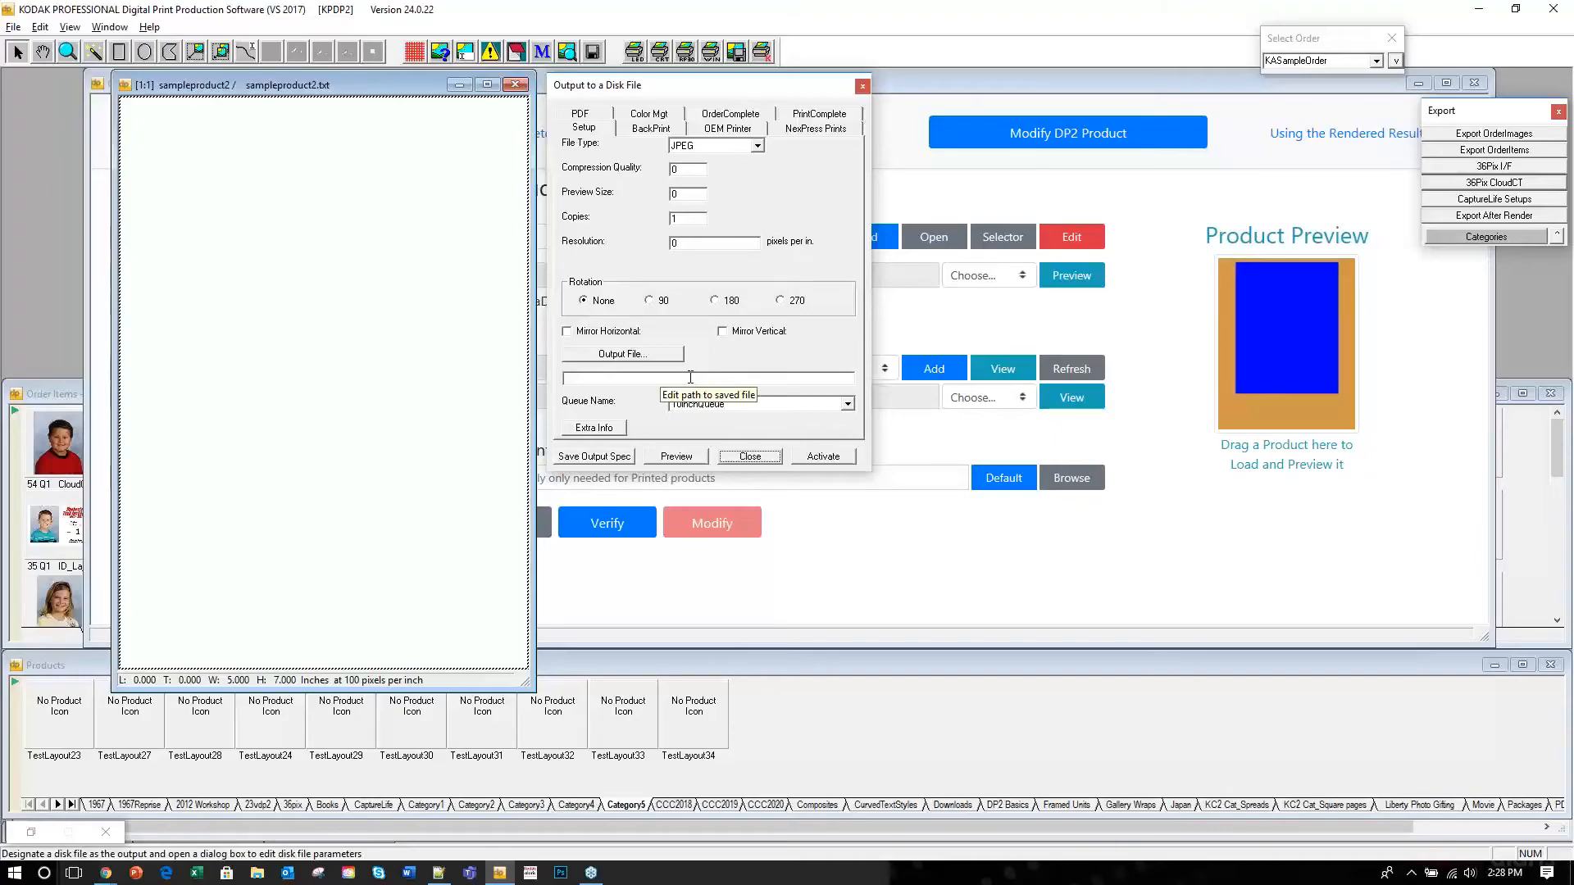
Bring the KASampleOrder order items forward and select item 48 Q1.
click(22, 233)
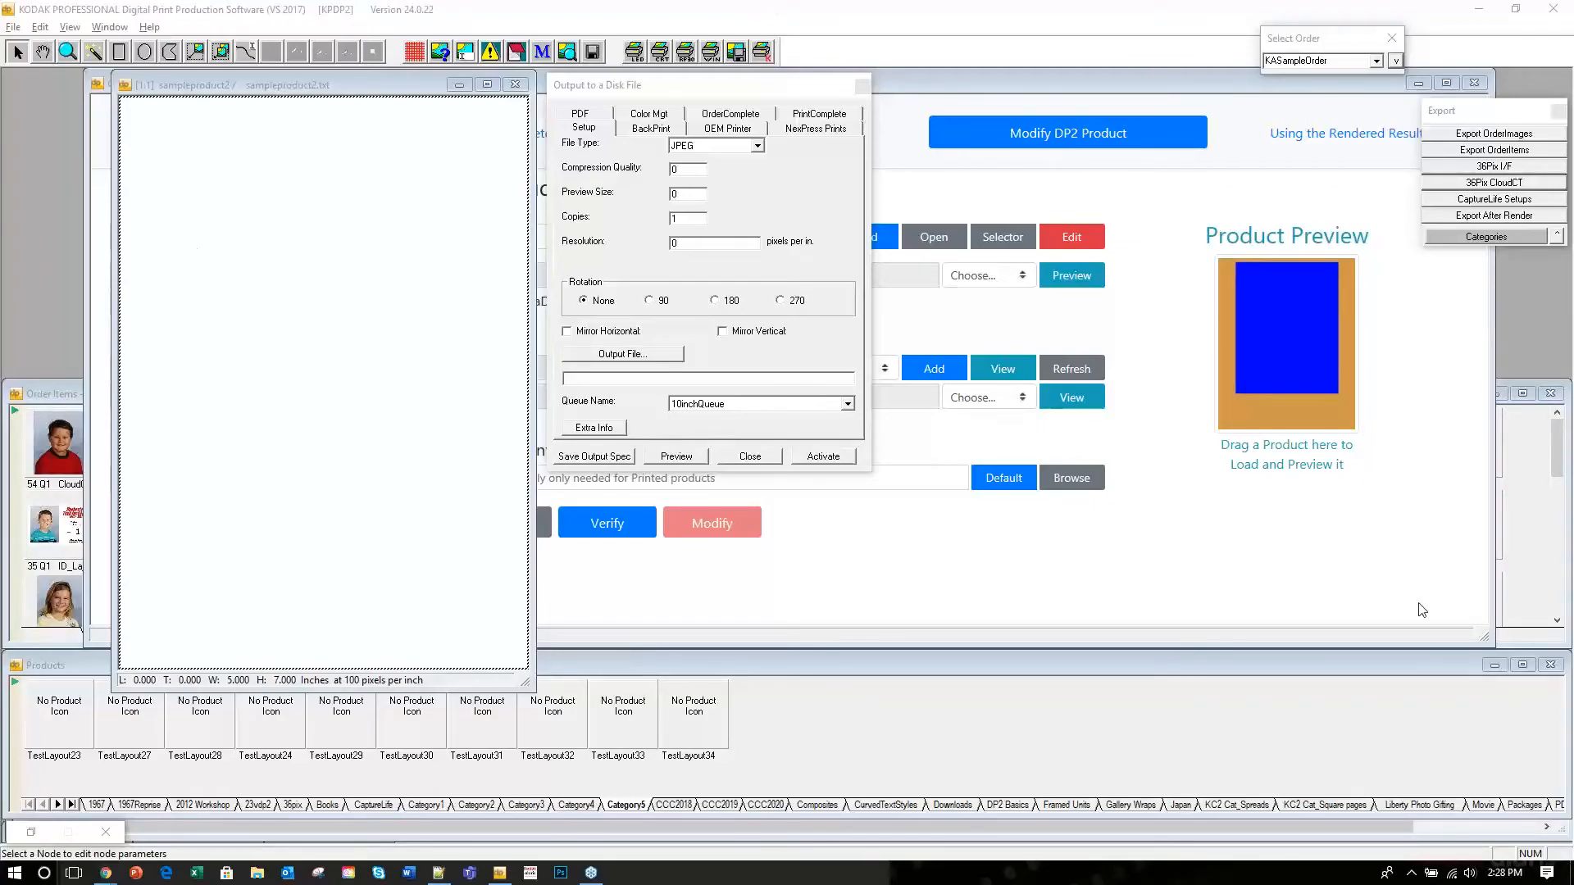
click(881, 668)
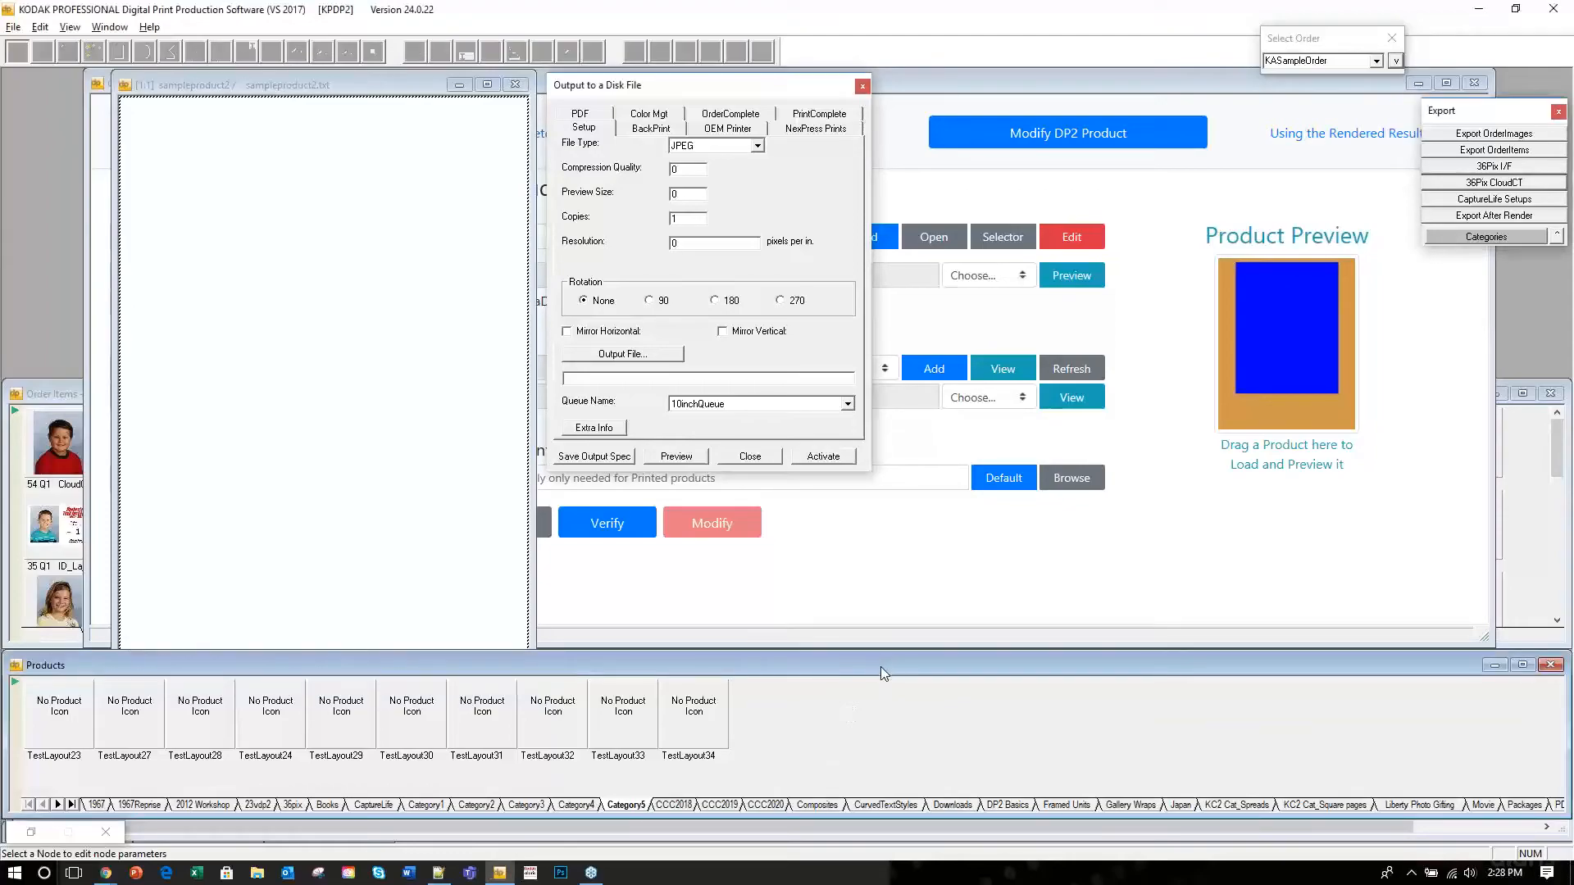
click(267, 87)
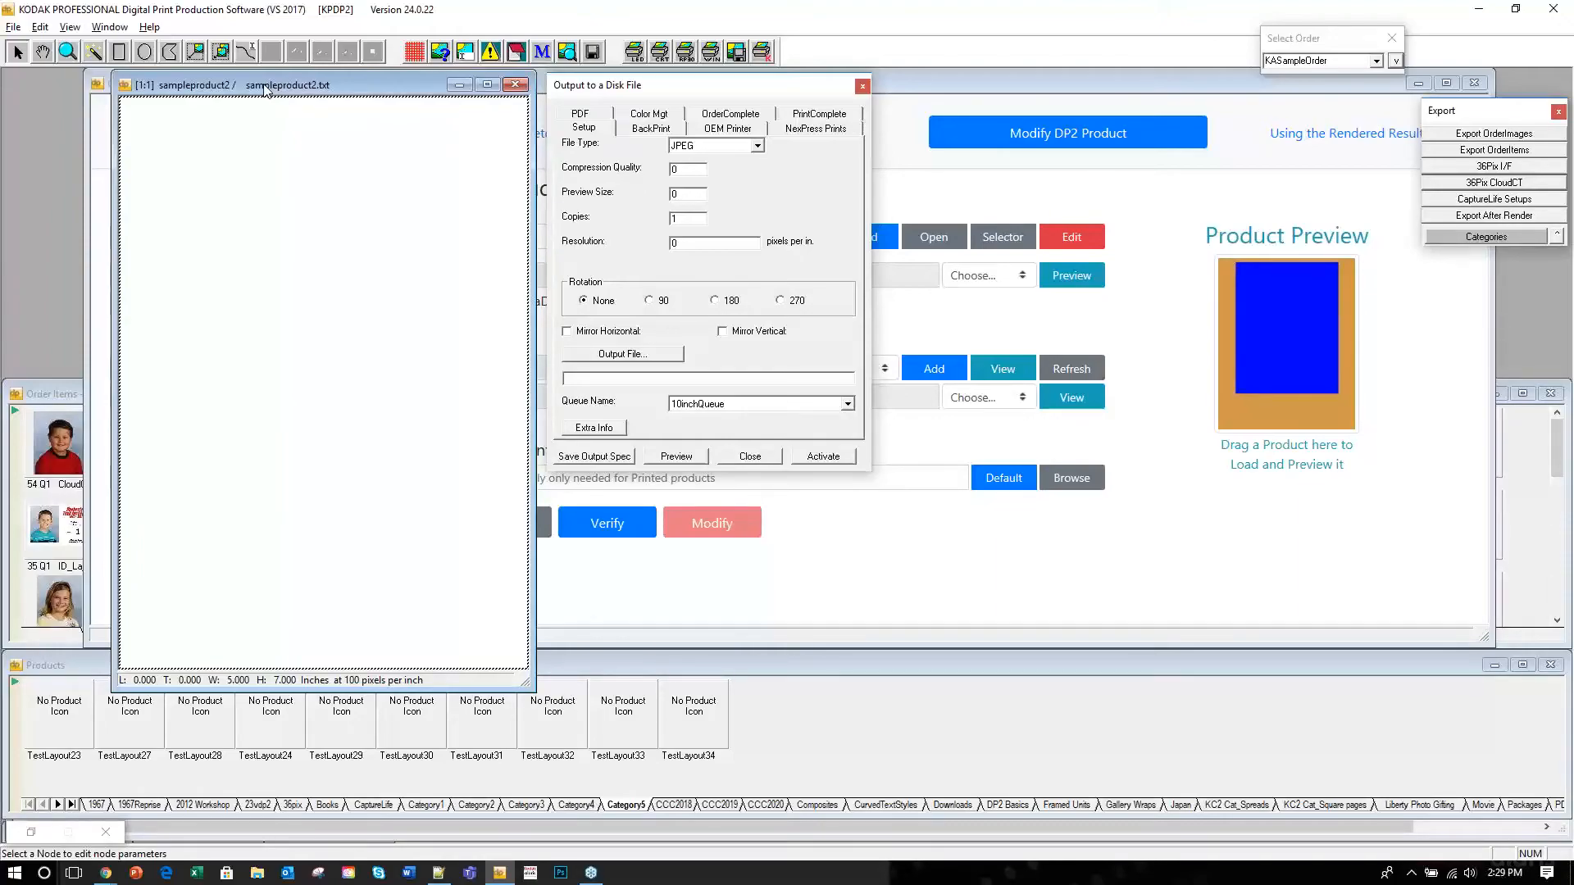
click(53, 389)
click(411, 444)
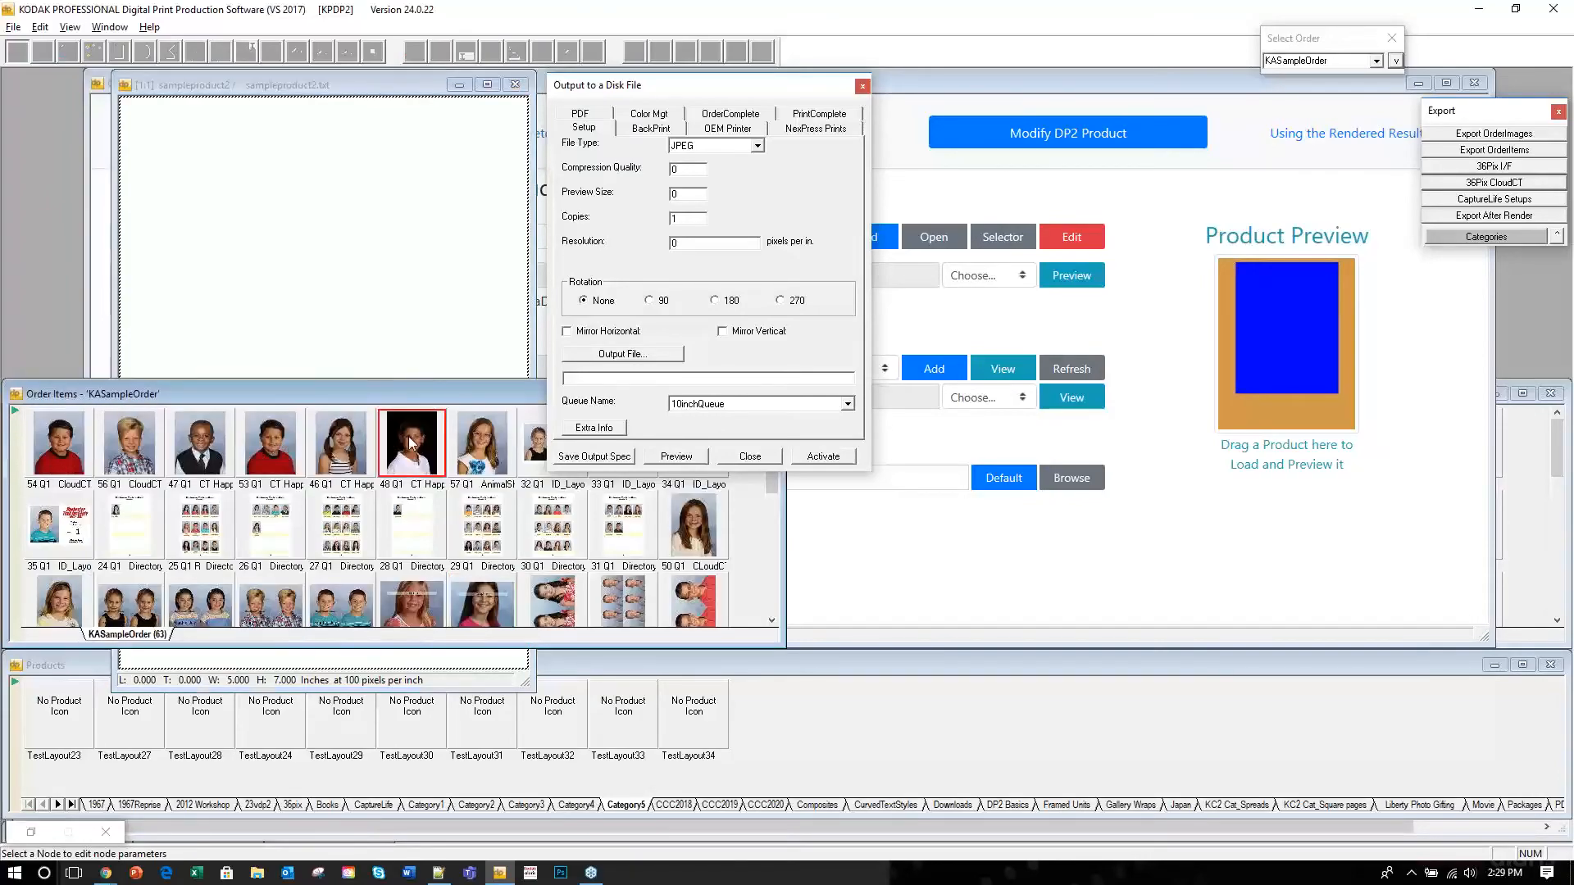
Open View CloudCT Preview for KASampleOrder order item 48.
right_click(409, 446)
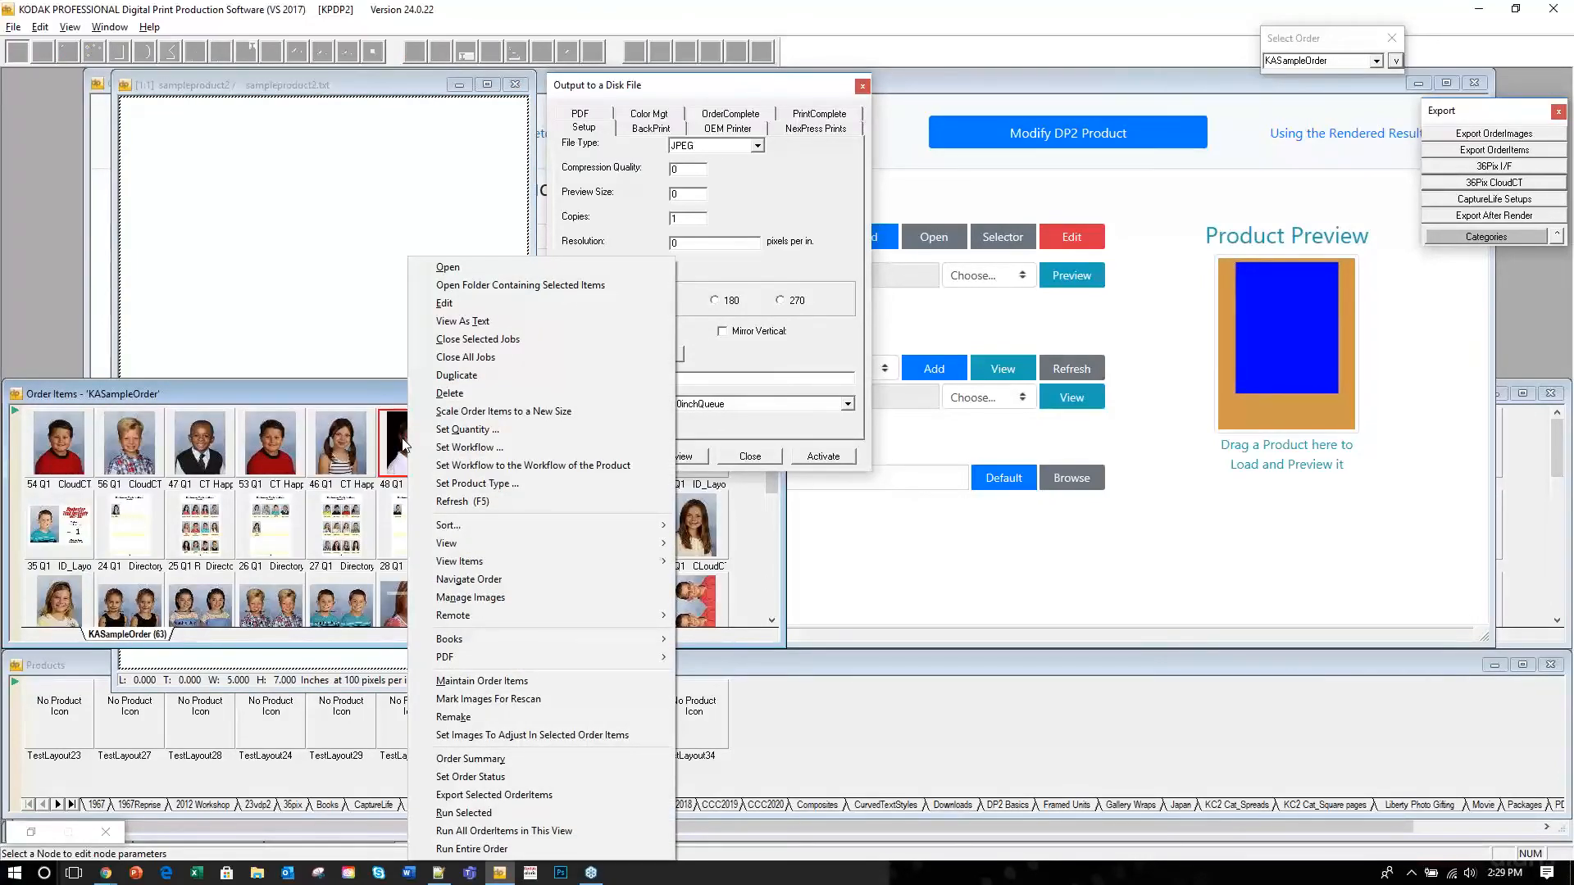
mouse_move(525, 543)
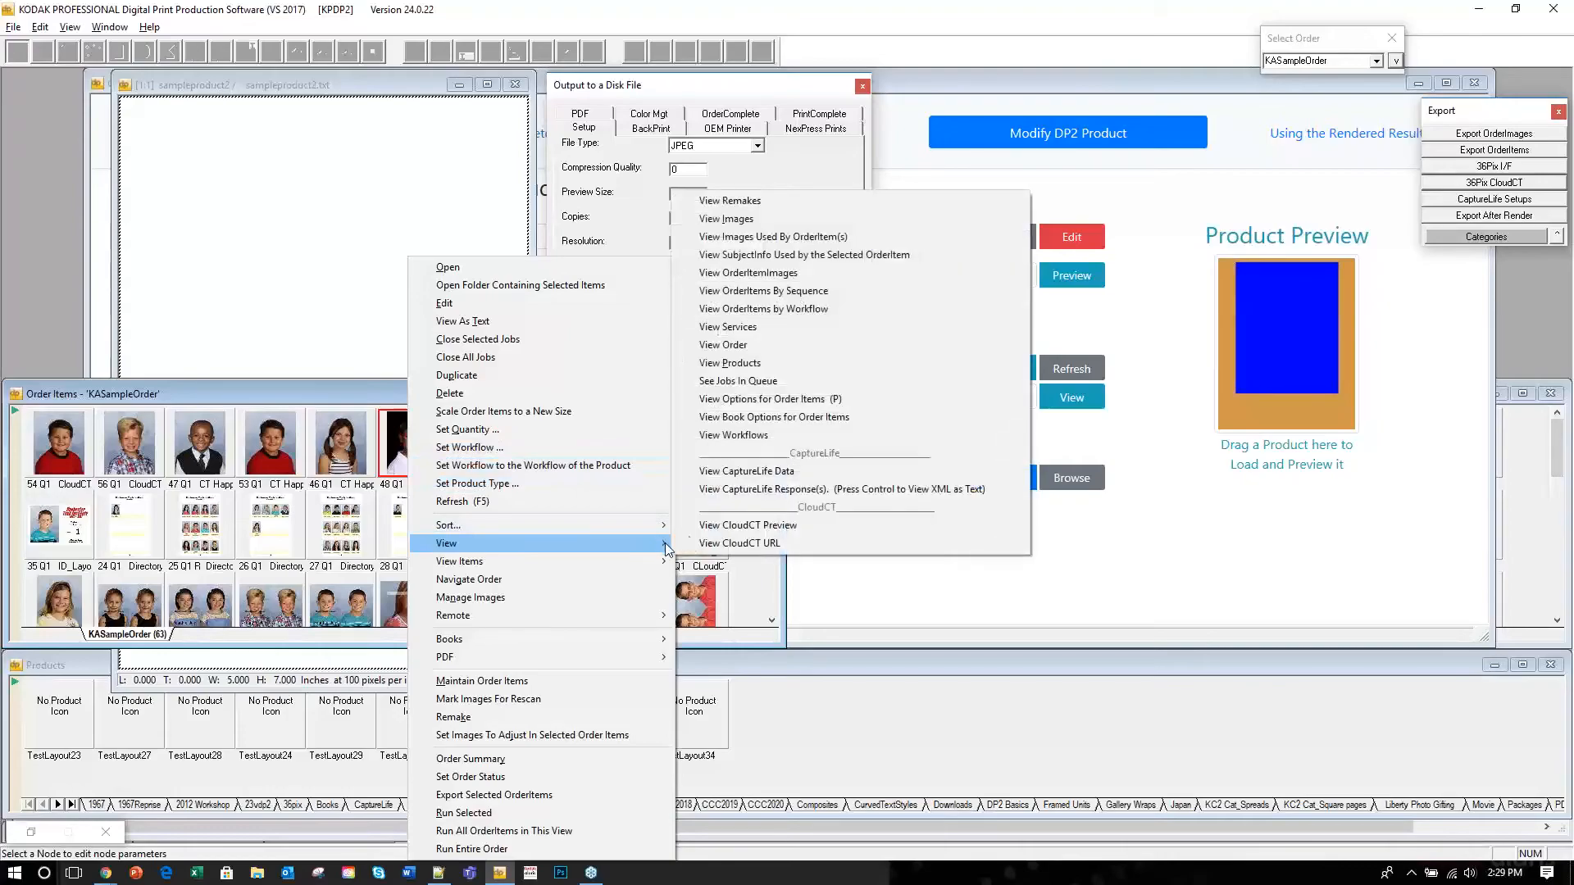
click(737, 527)
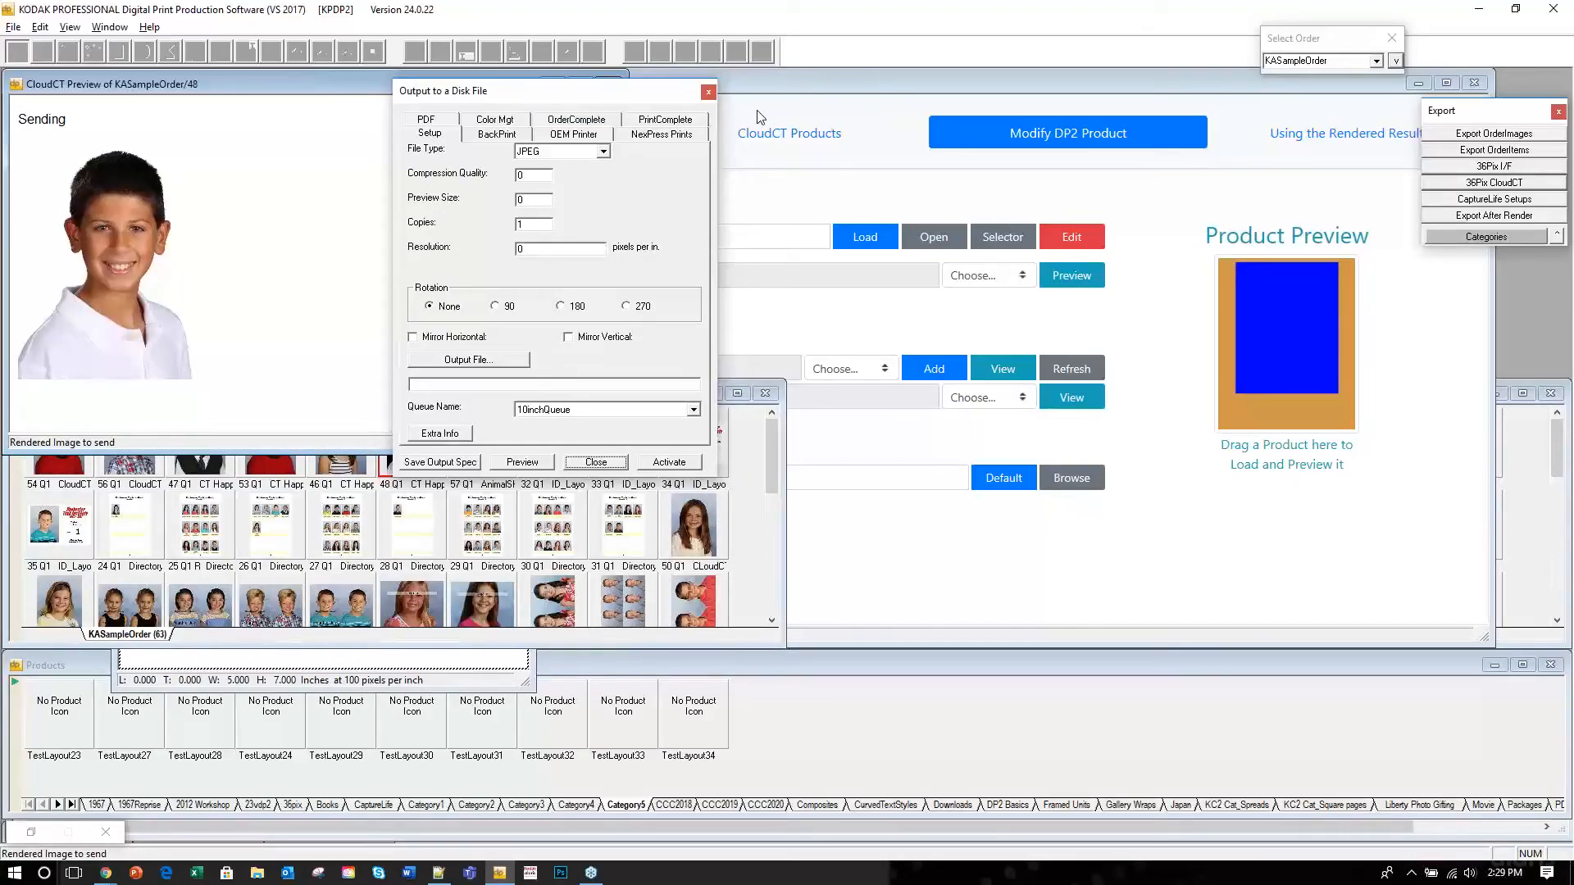
Move the disk-file output dialog aside and view the received HappyBirthday render for item 48.
drag(501, 94, 751, 114)
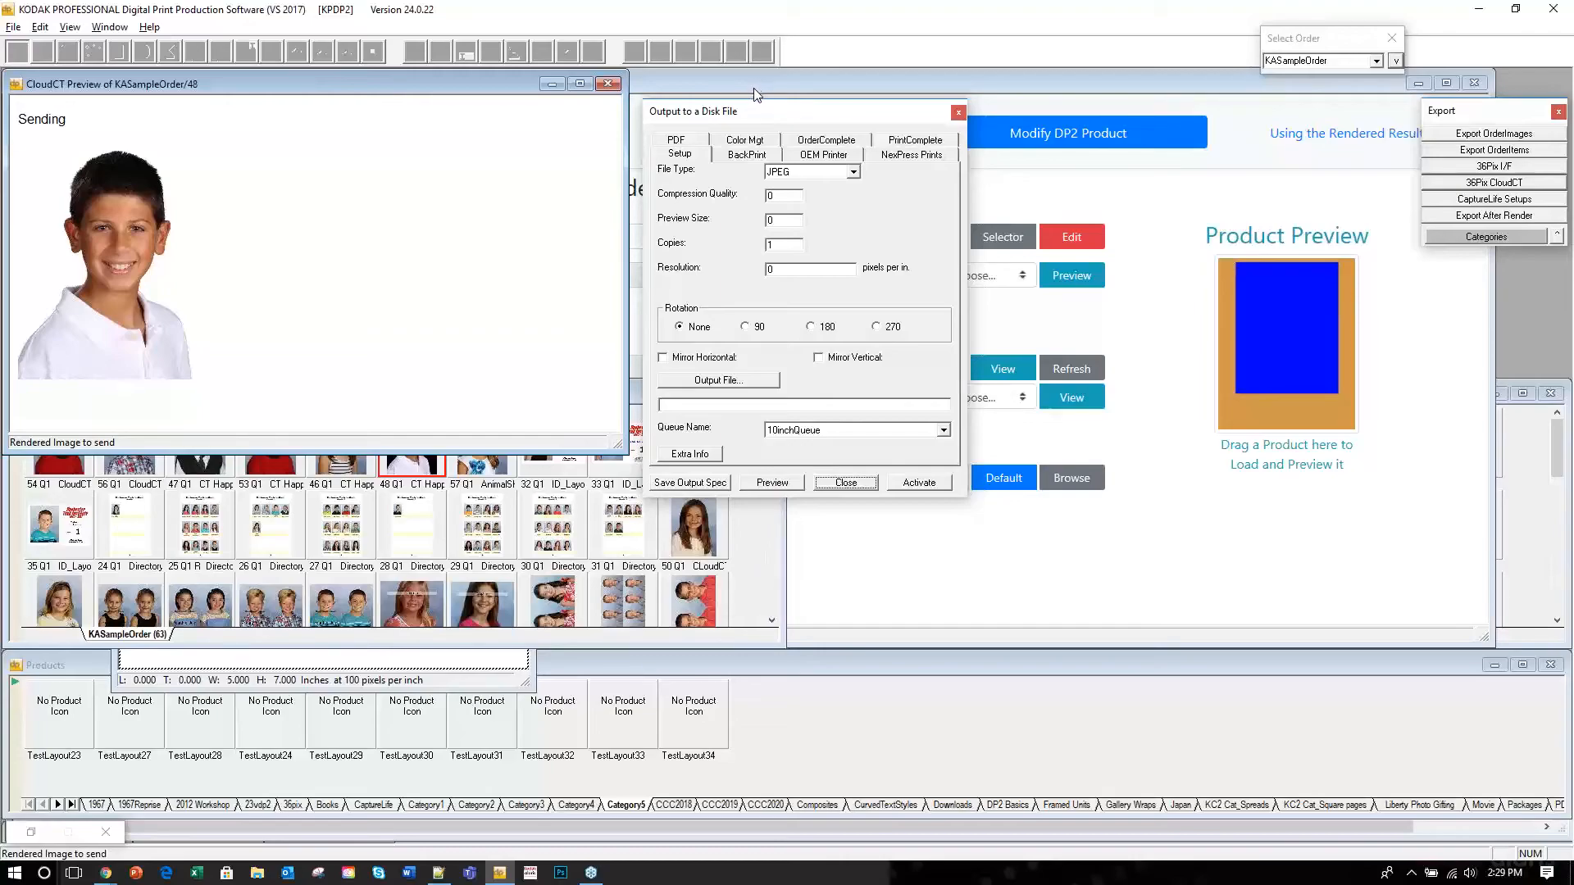
drag(760, 115, 756, 88)
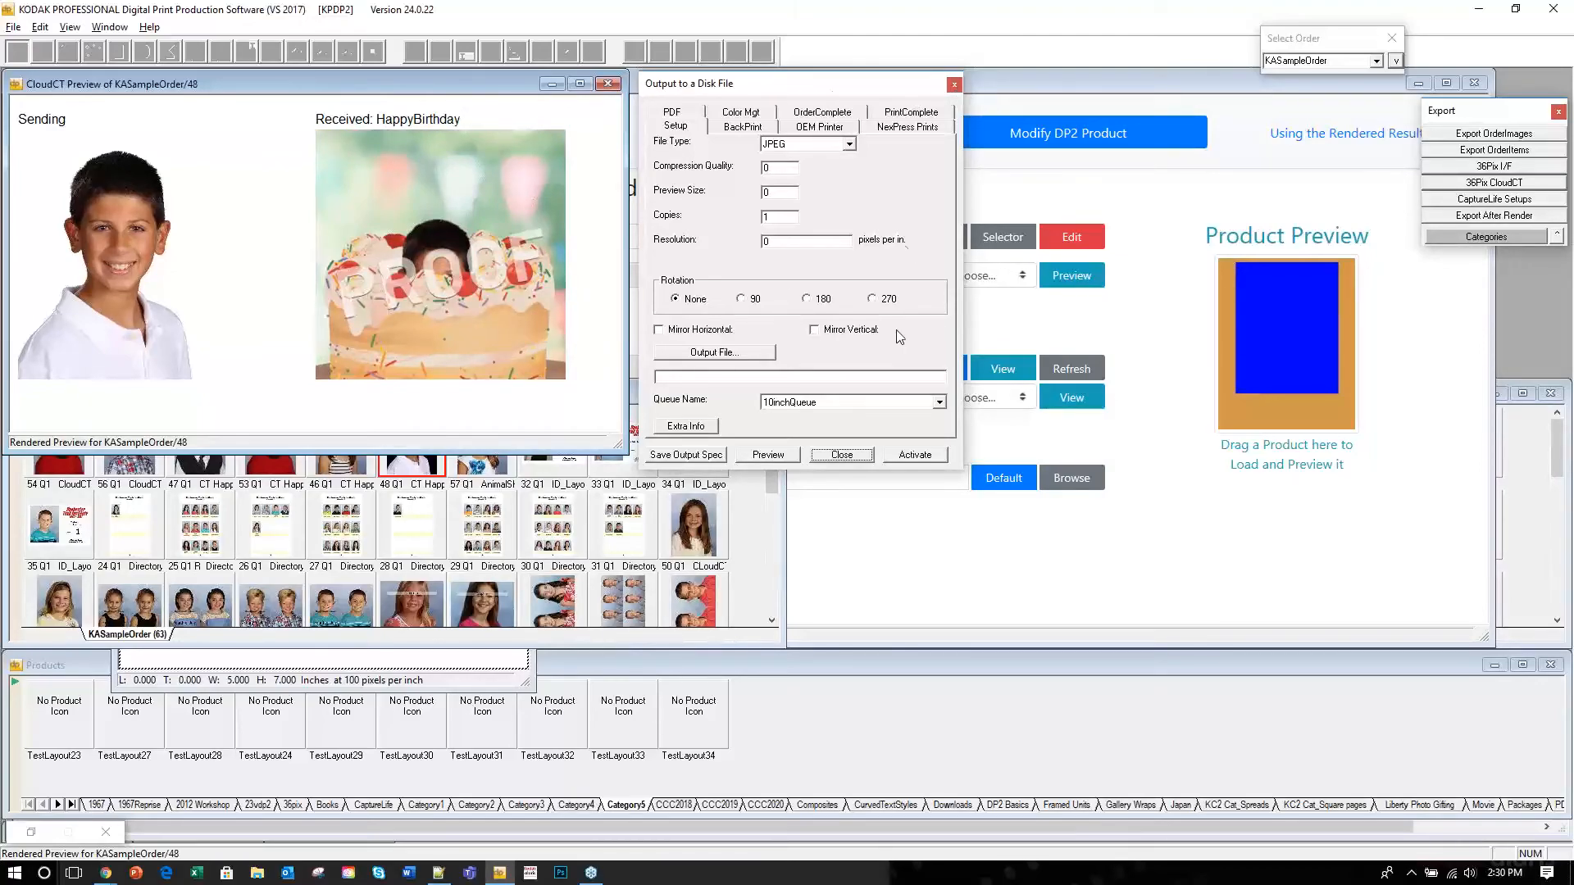
click(915, 455)
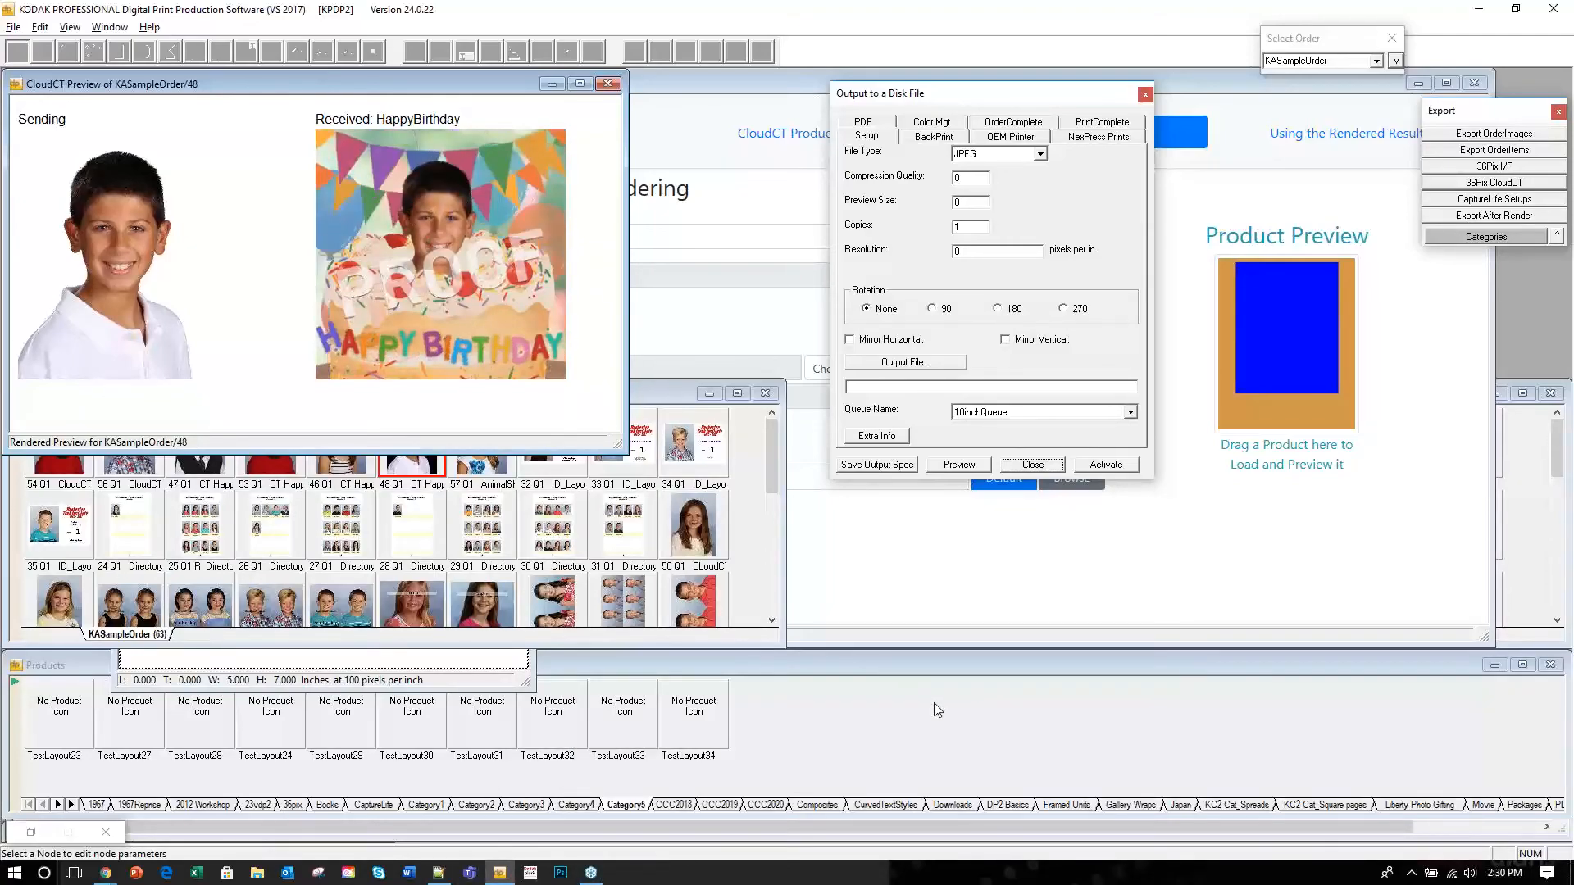
Close the CloudCT preview and disk output settings, then show the Available CloudCT Products list.
click(606, 86)
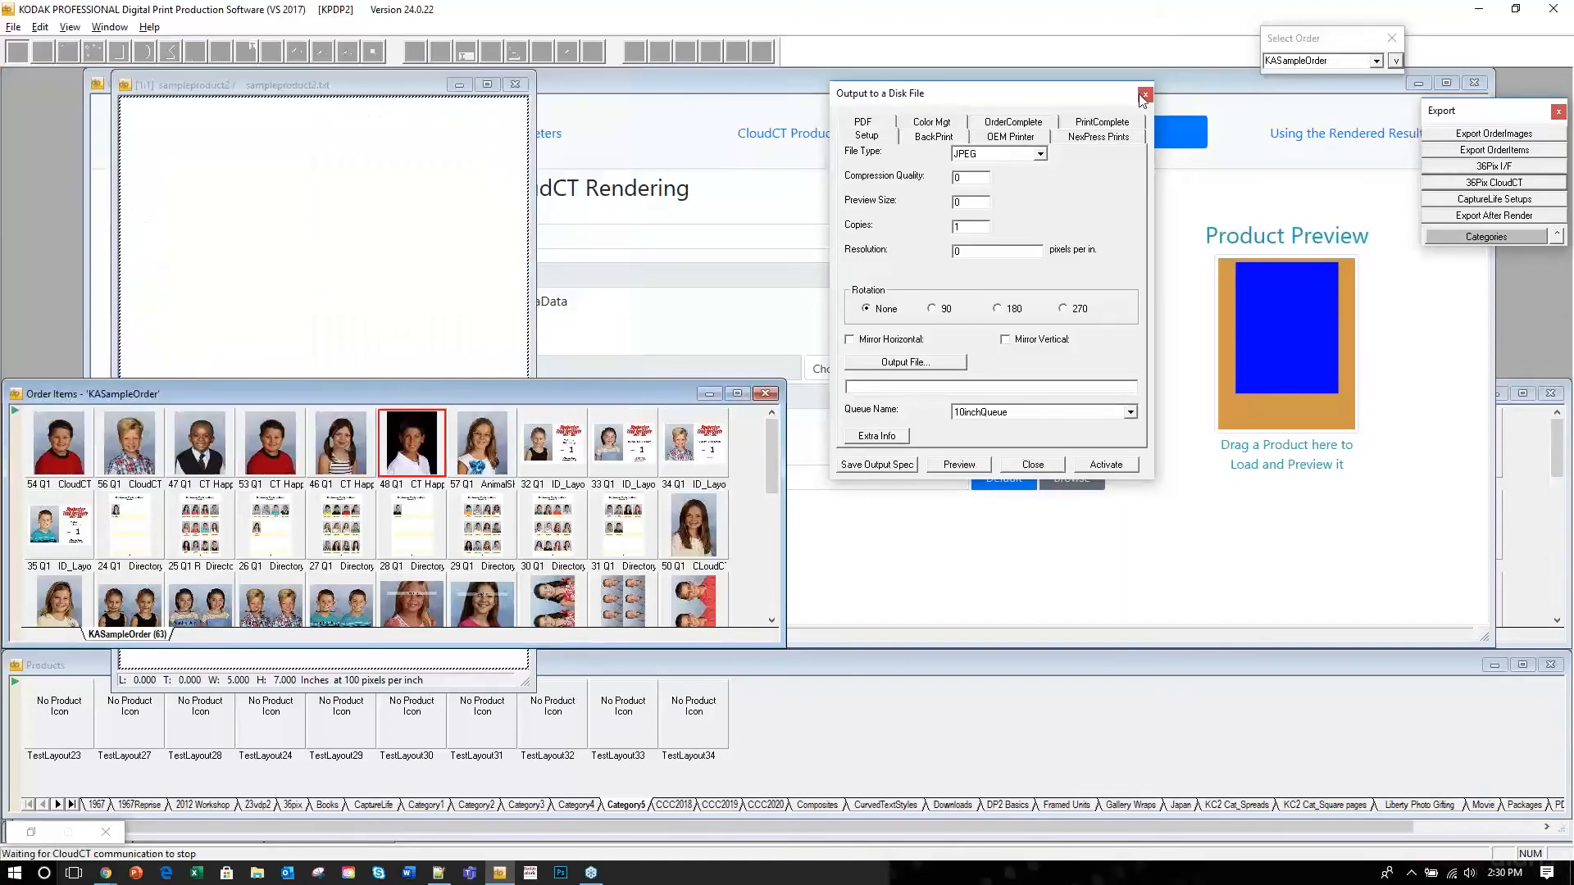
click(460, 85)
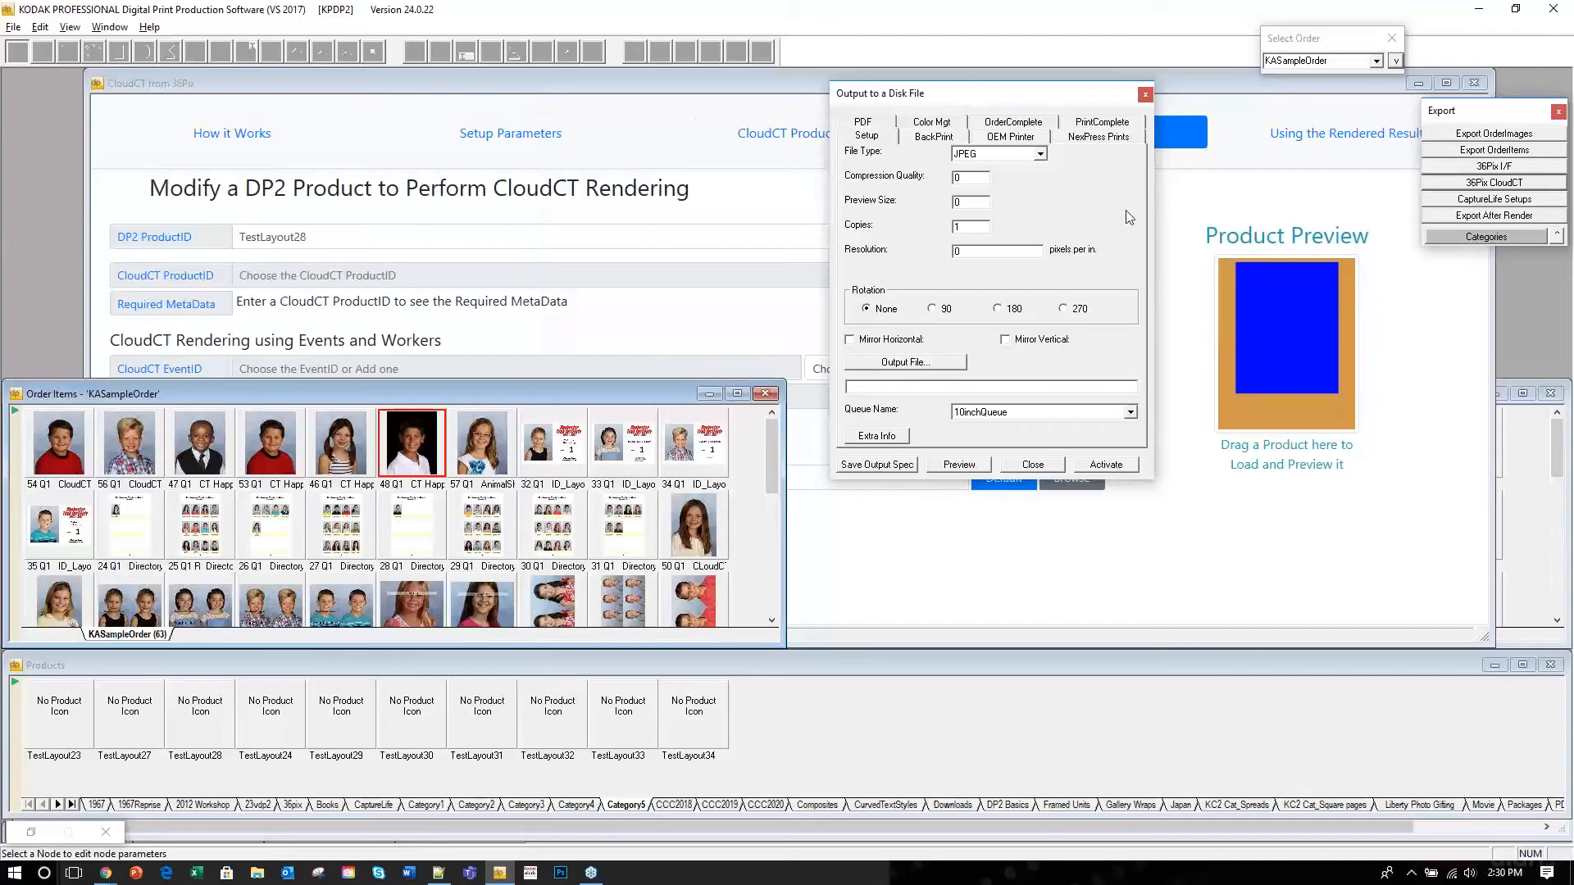
click(1145, 94)
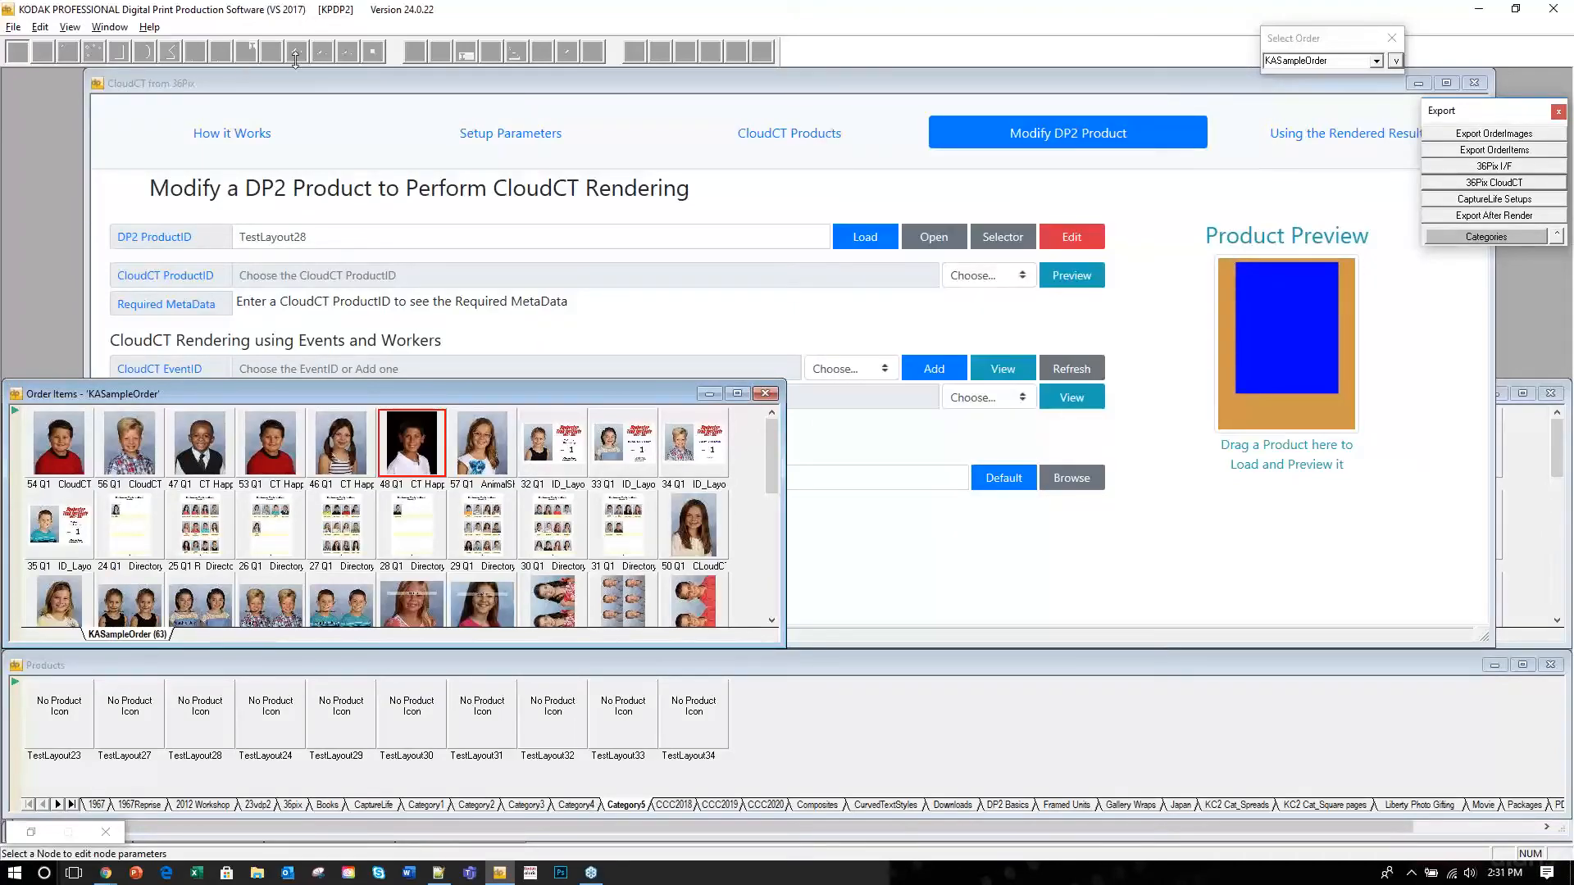
click(328, 83)
click(783, 149)
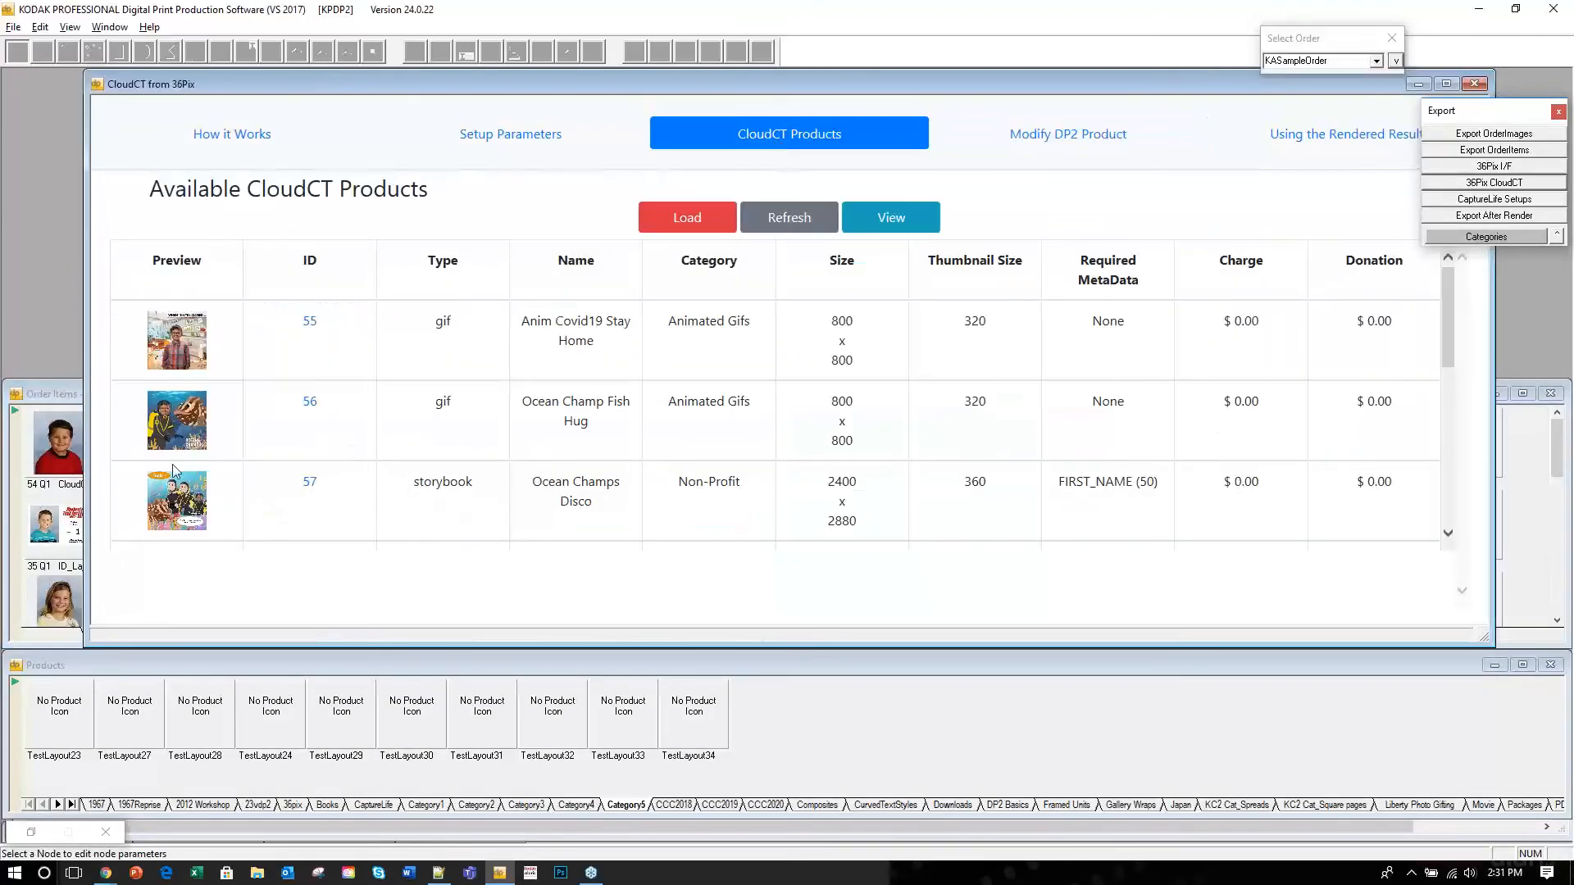
Preview the OceanChamp FishHug (row 56) and OceanChamps Disco (row 57) products.
scroll(178, 434, down, 1)
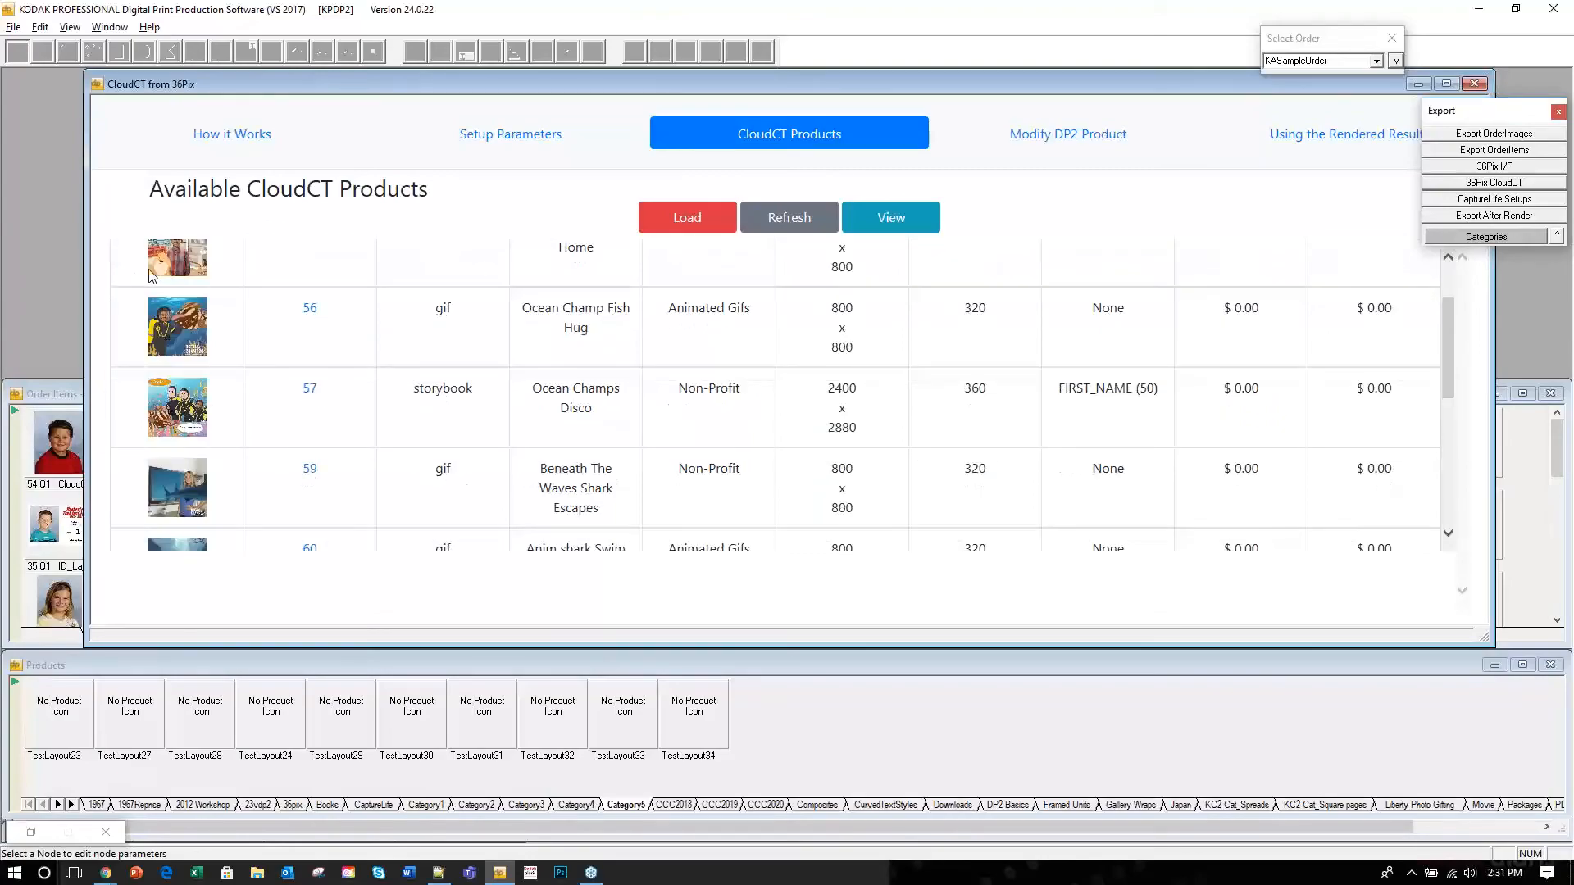
click(177, 327)
click(177, 327)
click(177, 326)
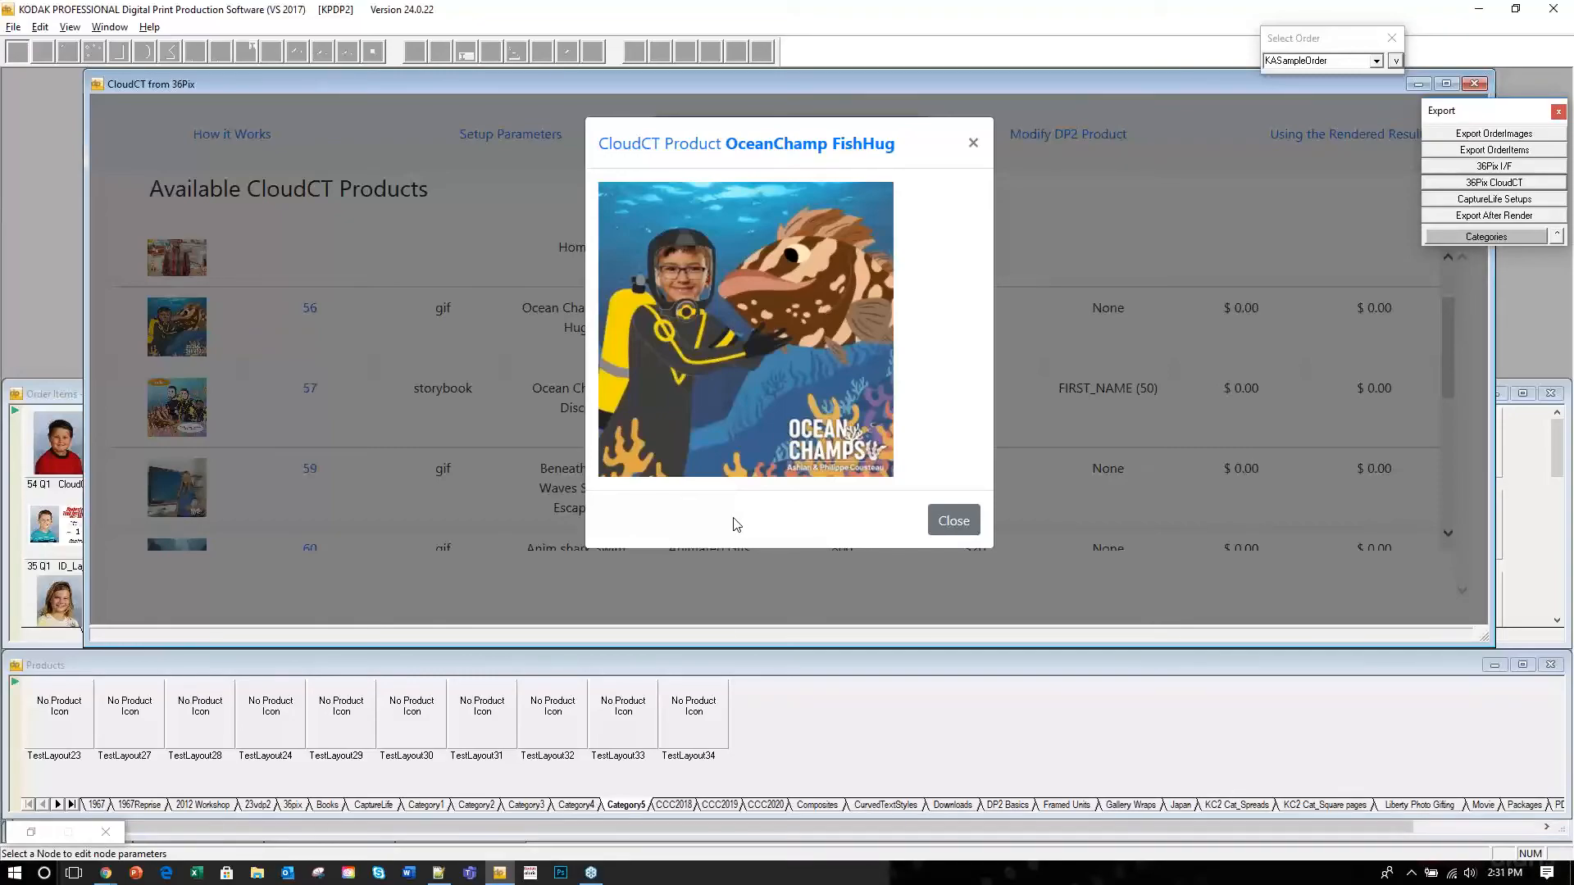
click(951, 527)
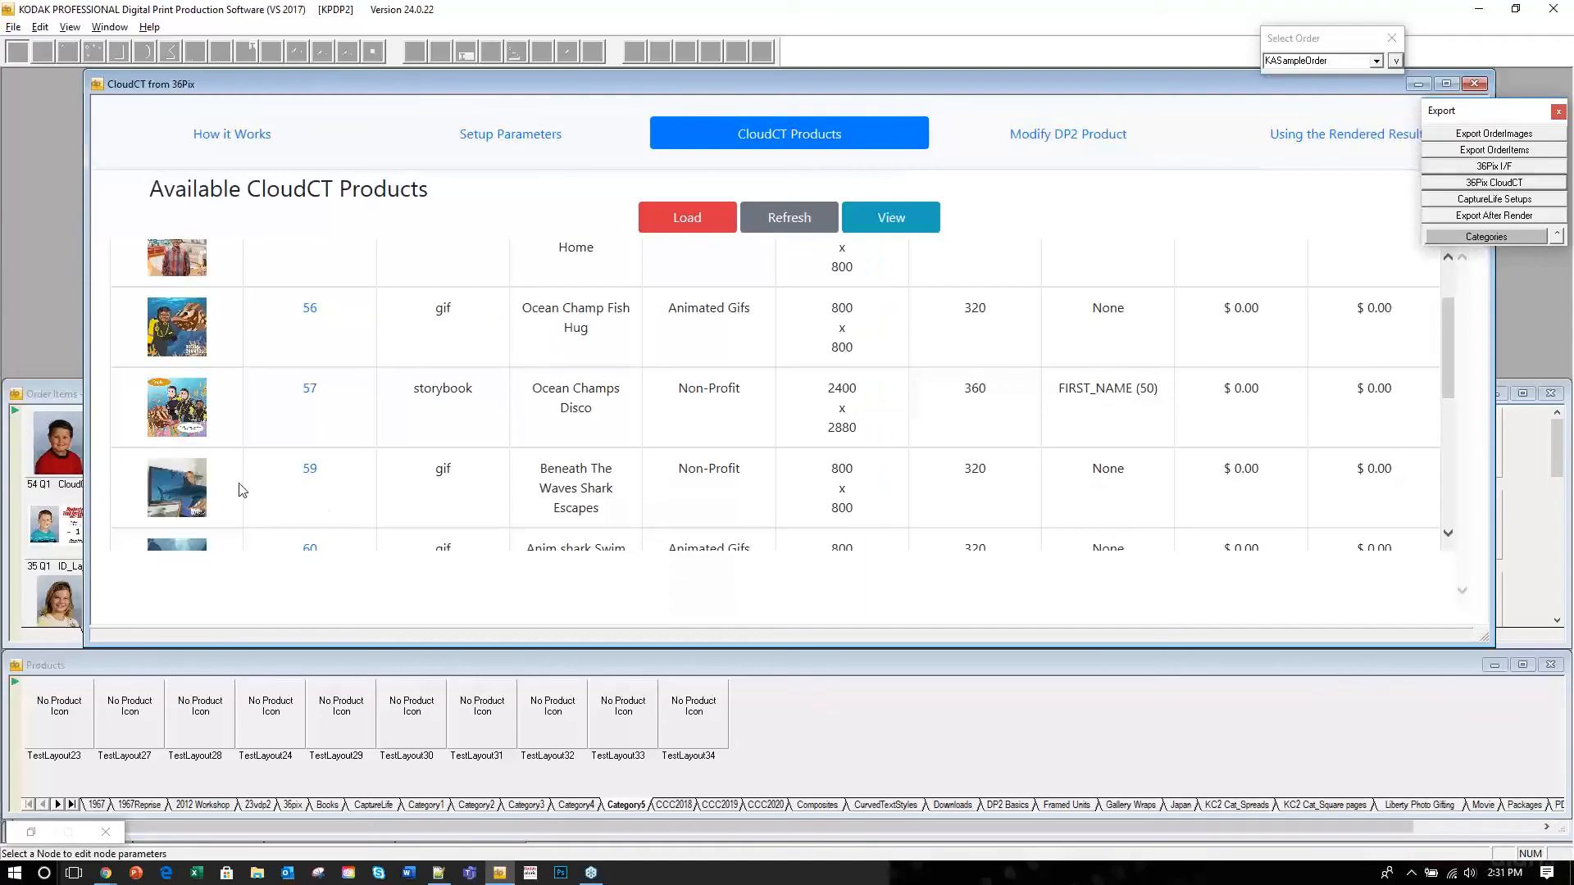
click(180, 408)
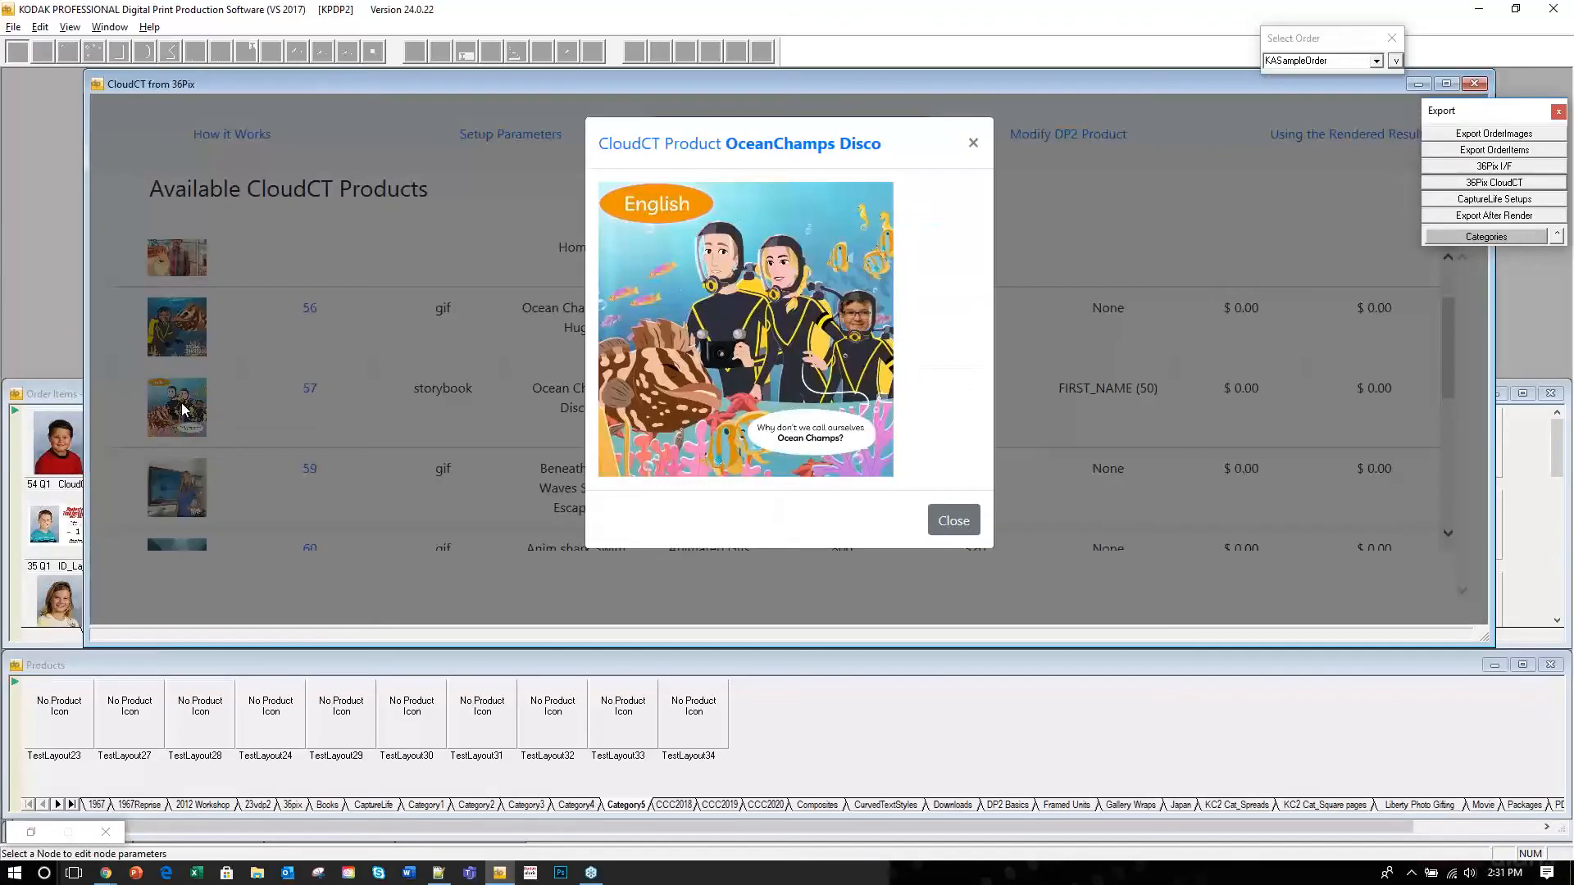
click(953, 525)
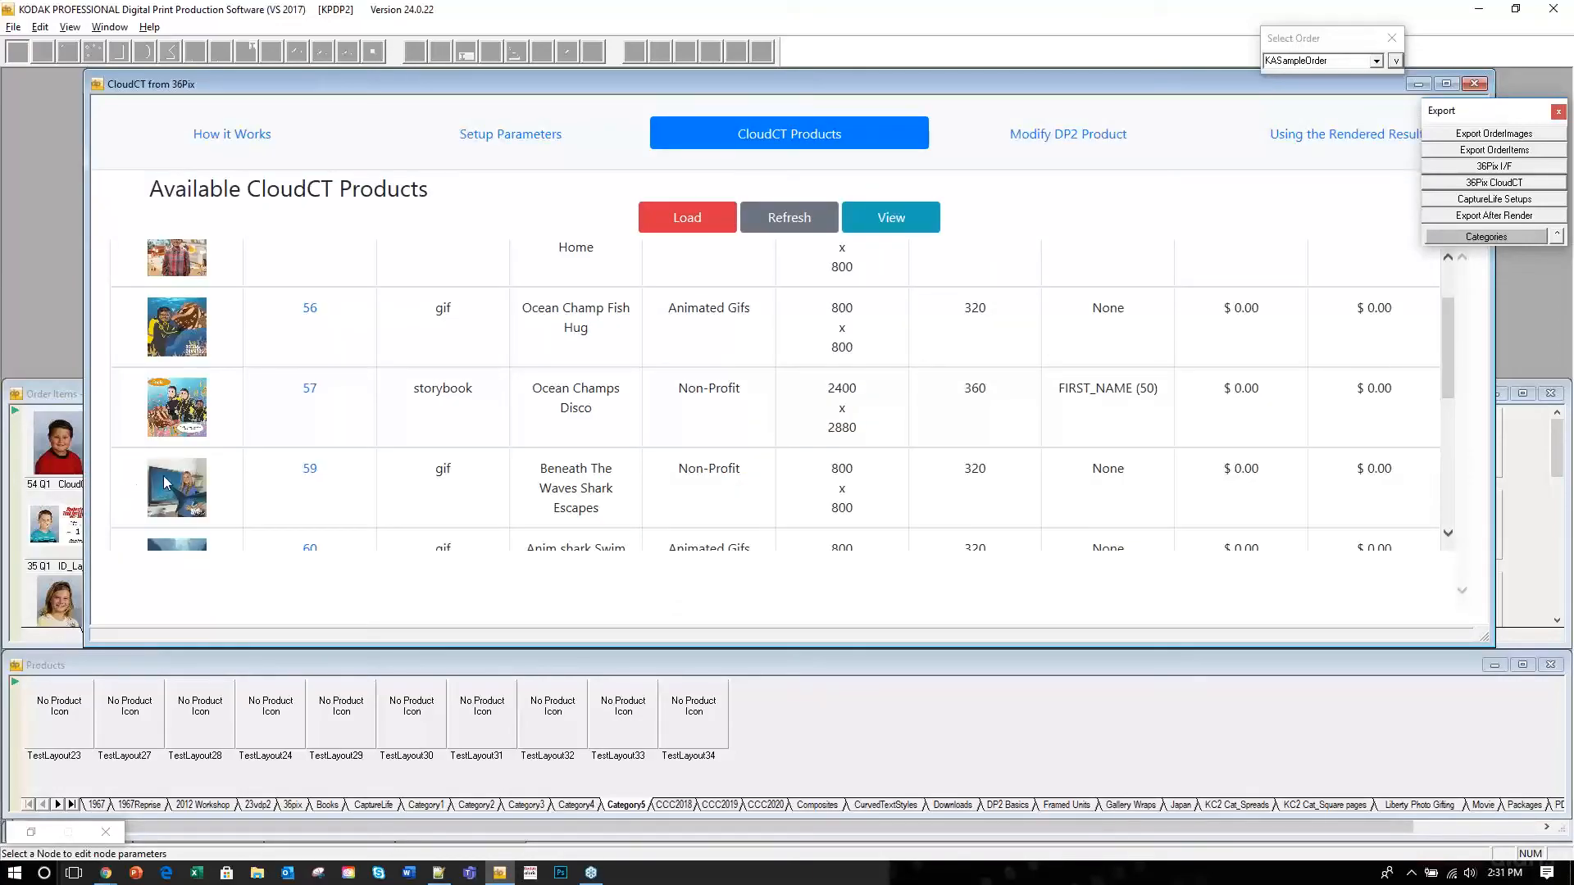
scroll(162, 492, down, 1)
Preview the Beneath The Waves Shark Escapes product in row 59.
click(167, 393)
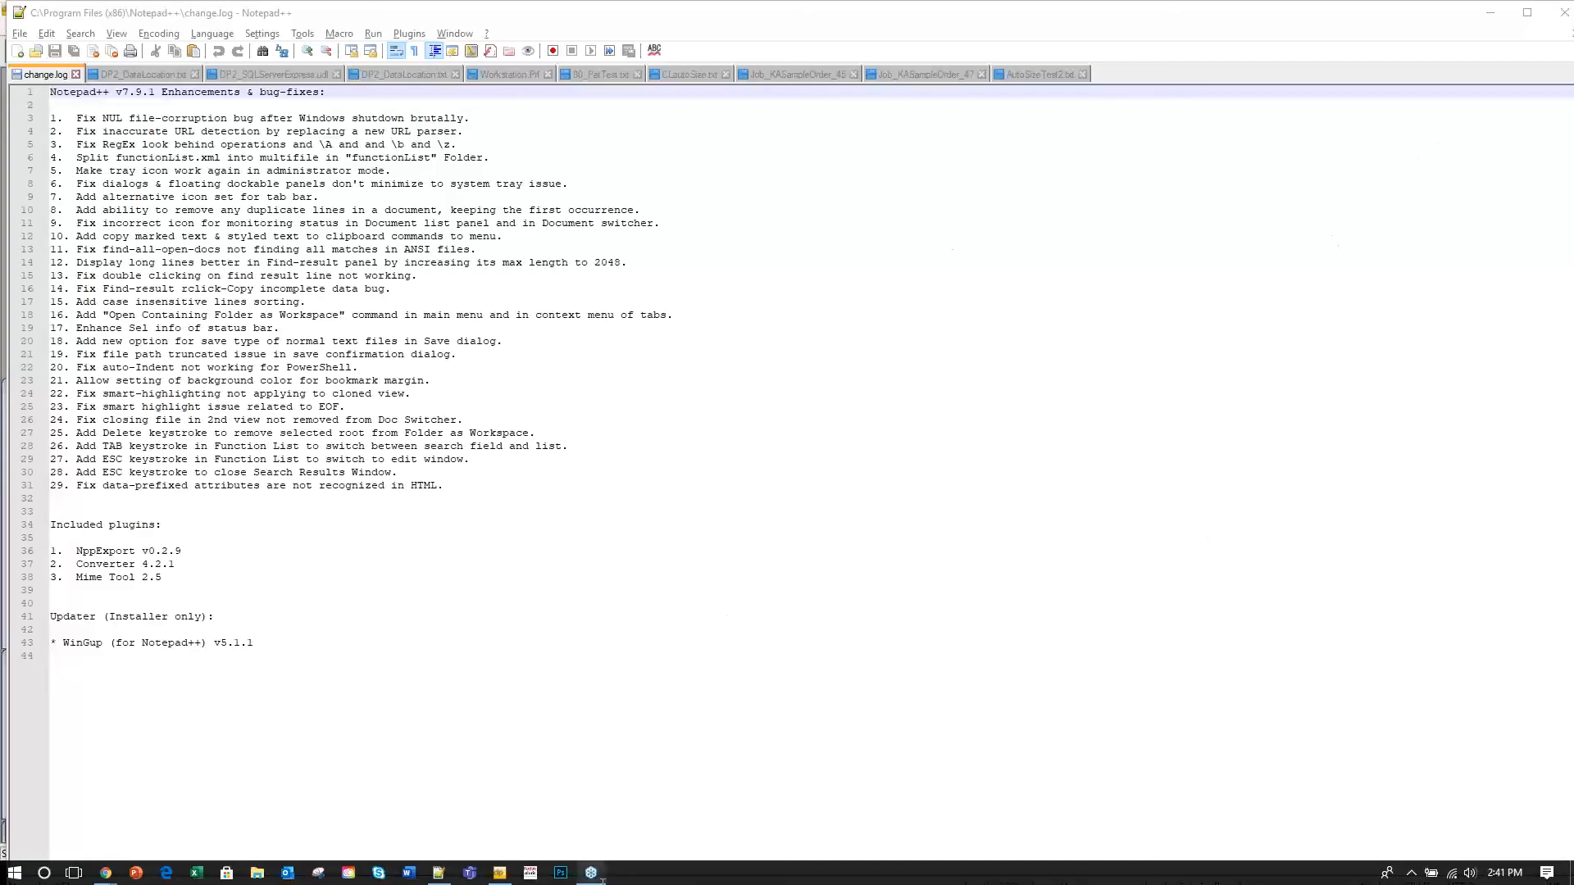
Restore the KODAK PROFESSIONAL DP2 window from the taskbar to show KASampleOrder's items.
mouse_move(501, 877)
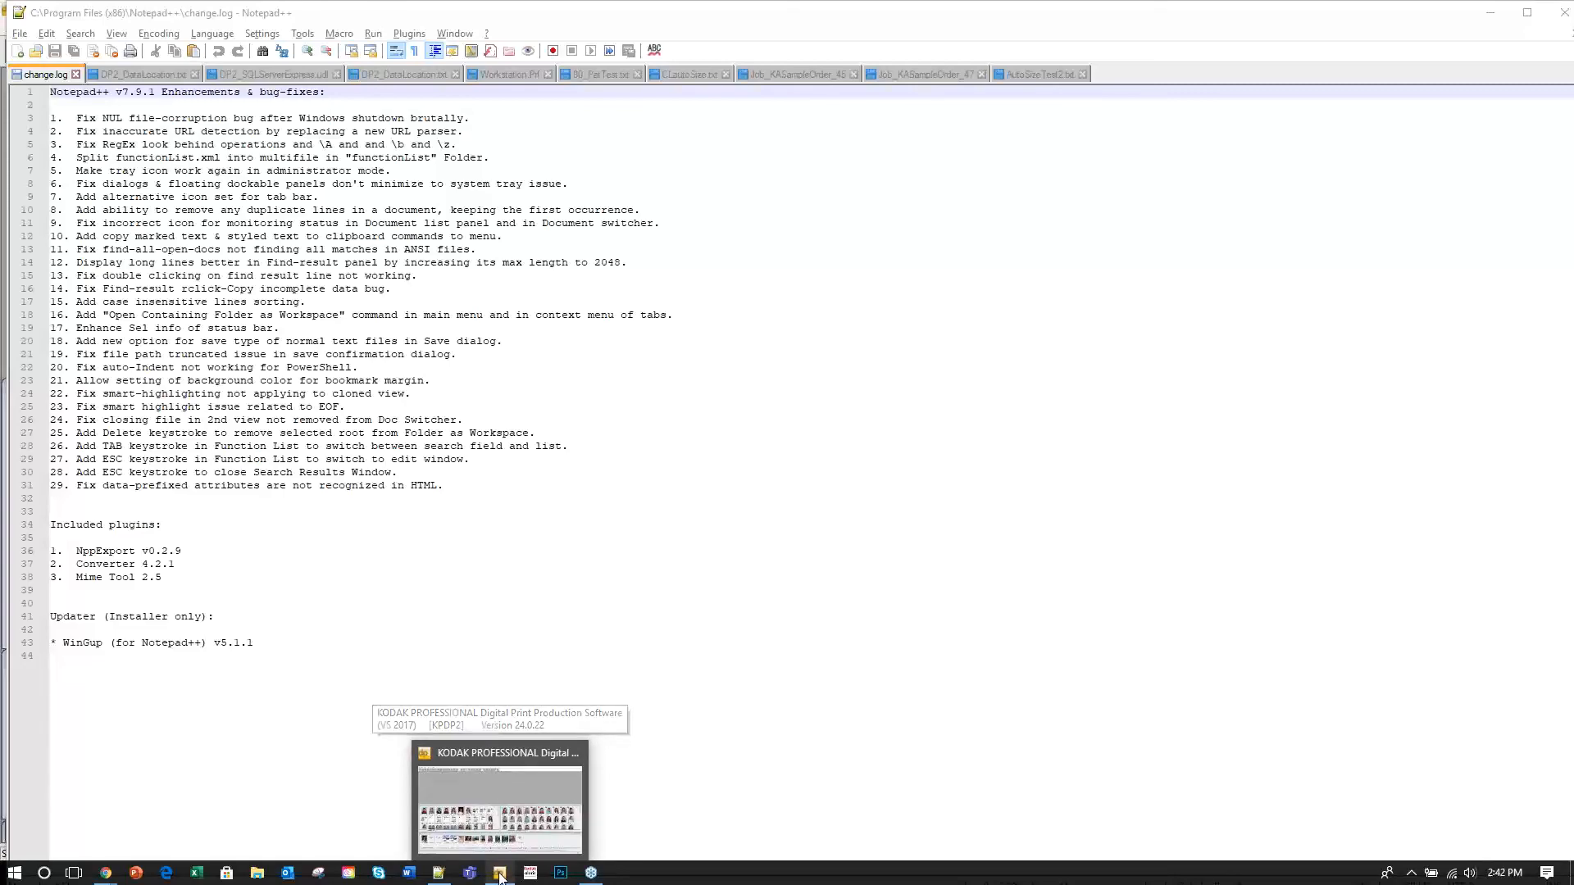
click(500, 808)
click(1196, 56)
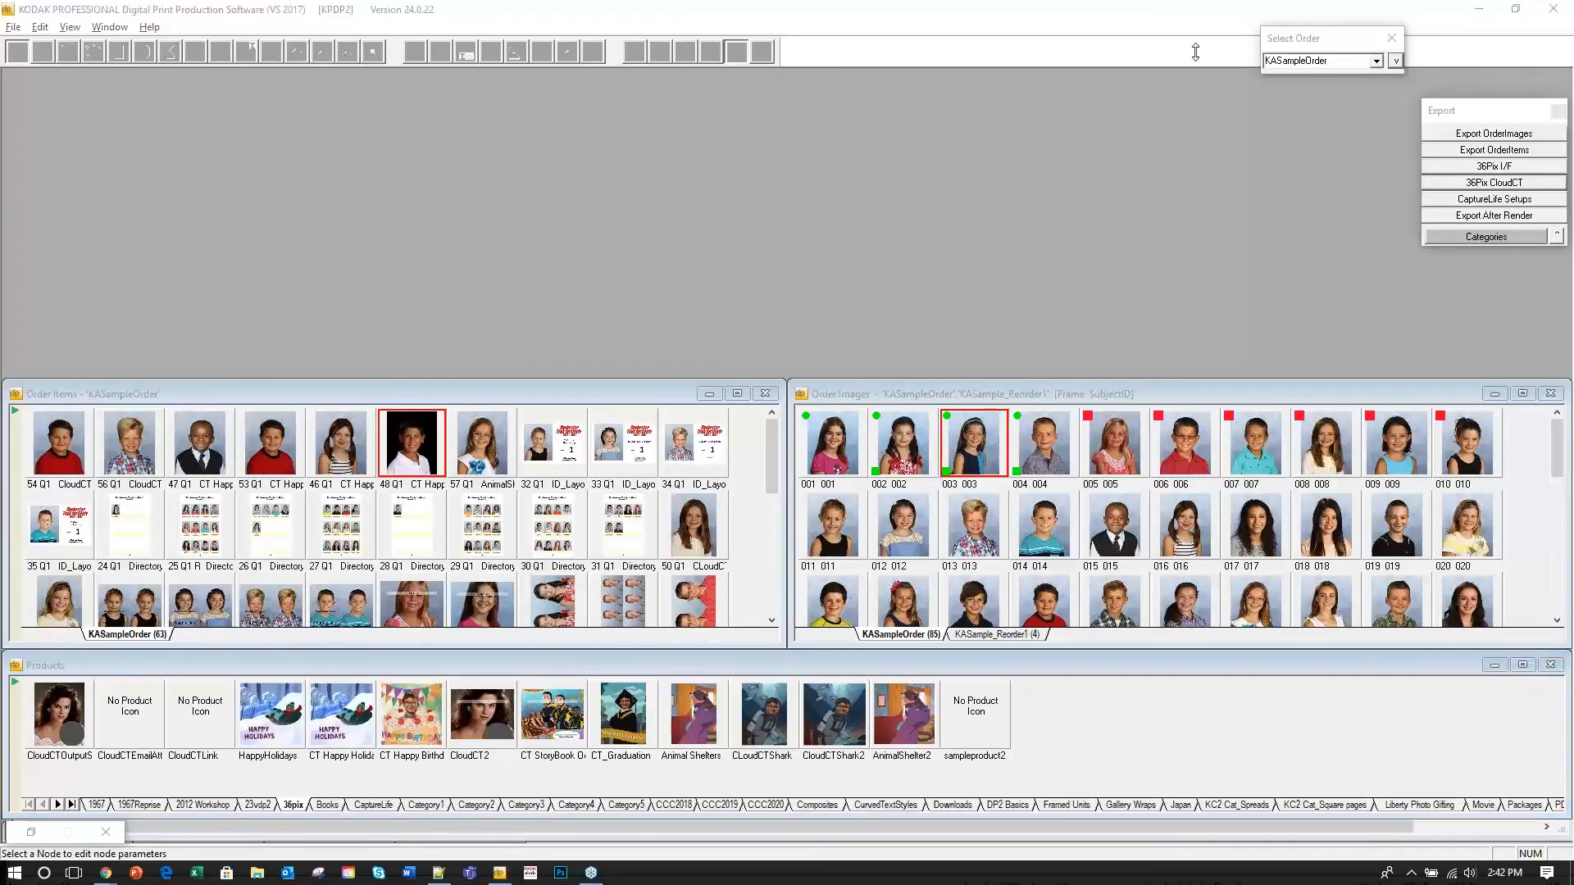